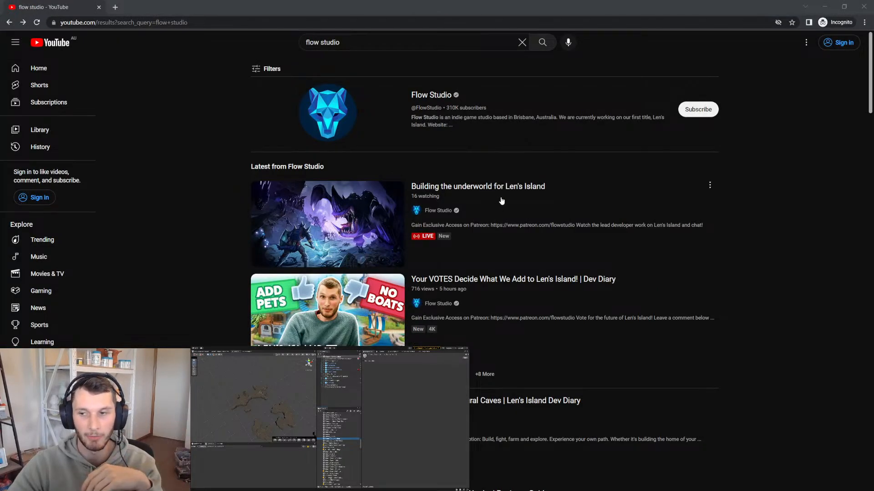
Open the video "Your VOTES Decide What We Add to Len's Island! | Dev Diary" and skip to about 3:15
left_click(332, 296)
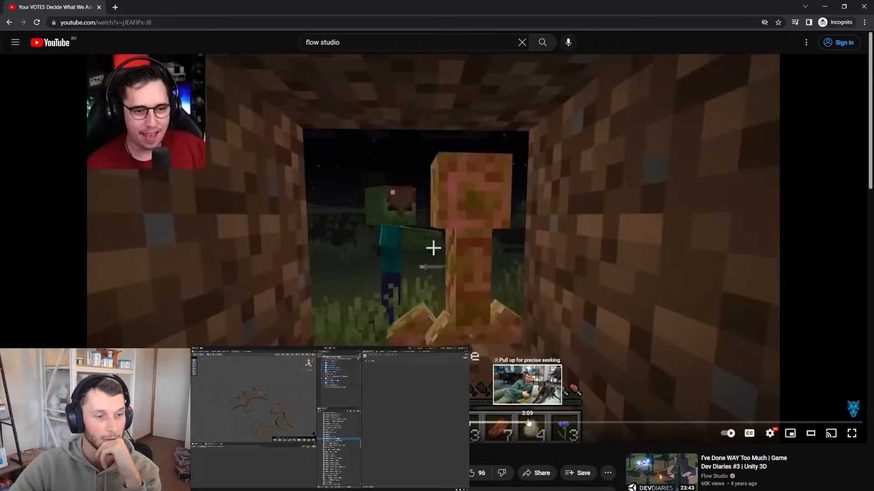
left_click(545, 423)
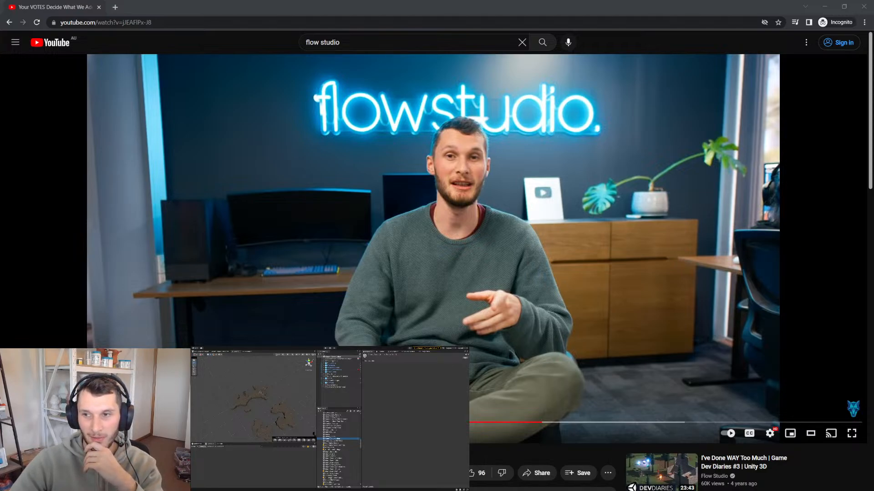
key("alt+Tab")
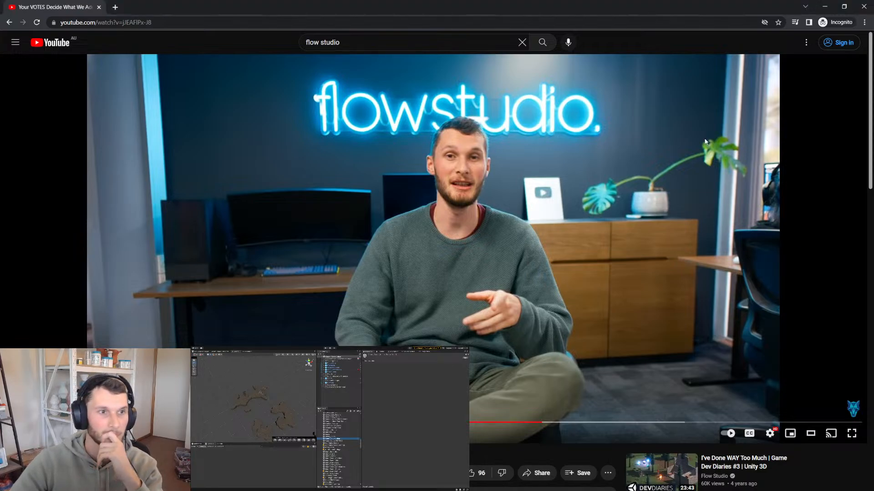
scroll(638, 178, "down", 3)
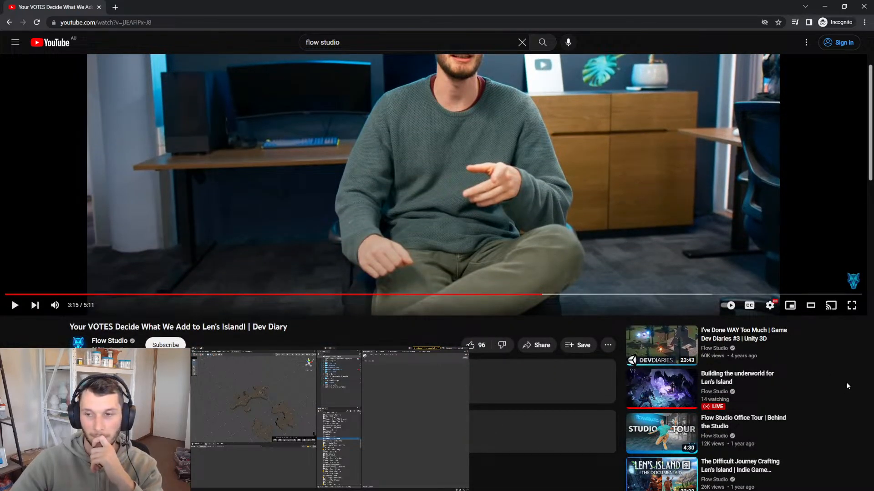
middle_click(743, 381)
left_click_drag(107, 13, 873, 182)
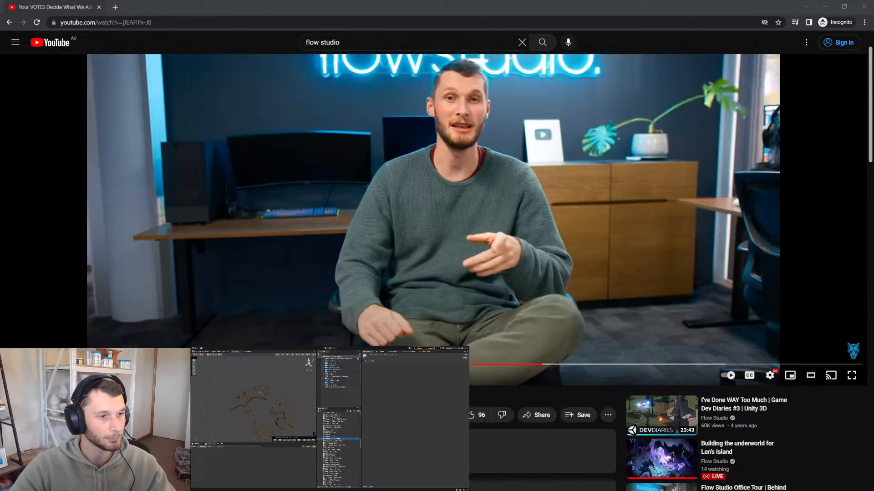
scroll(527, 434, "up", 3)
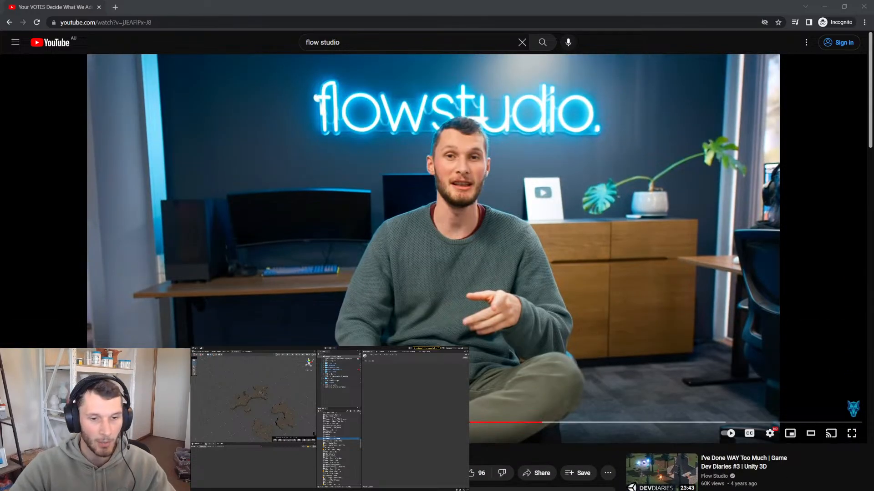
Play the dev diary in full screen and pause it during the pool table scene
left_click(855, 440)
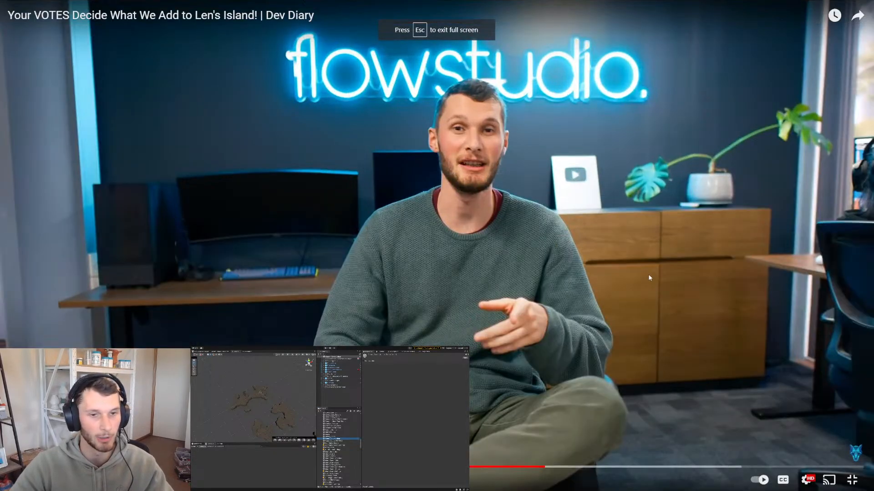
left_click(649, 278)
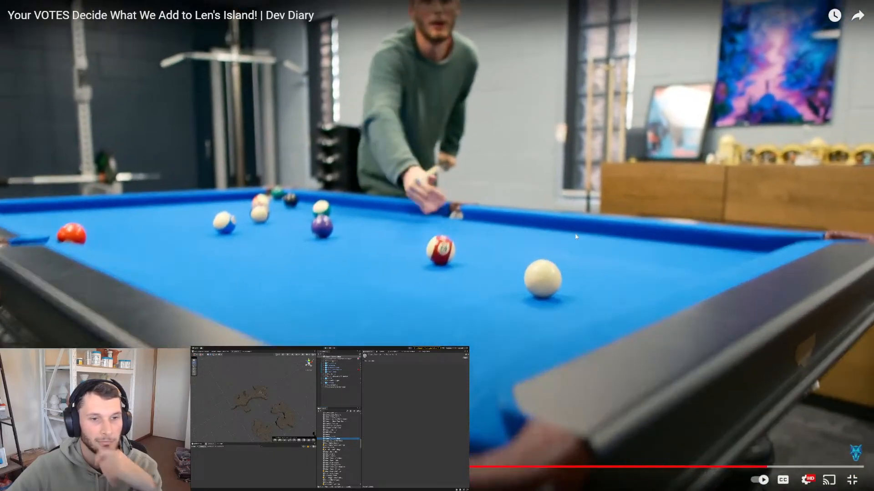
left_click(521, 222)
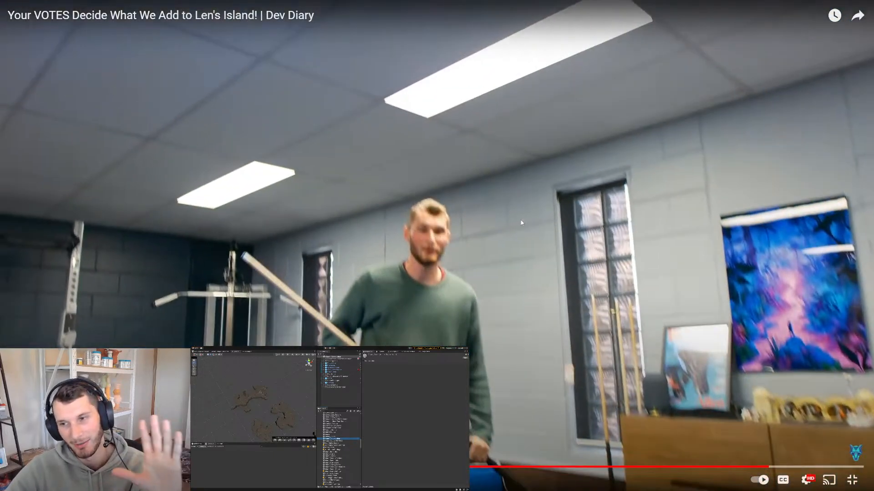
Rewind to the potted plant scene, replay the pool table part up to 4:41 and leave full screen
left_click(756, 467)
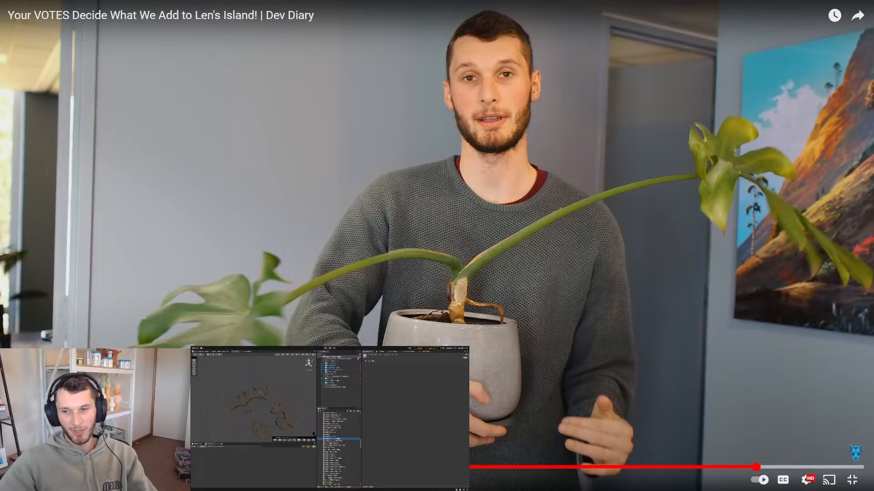
key("space")
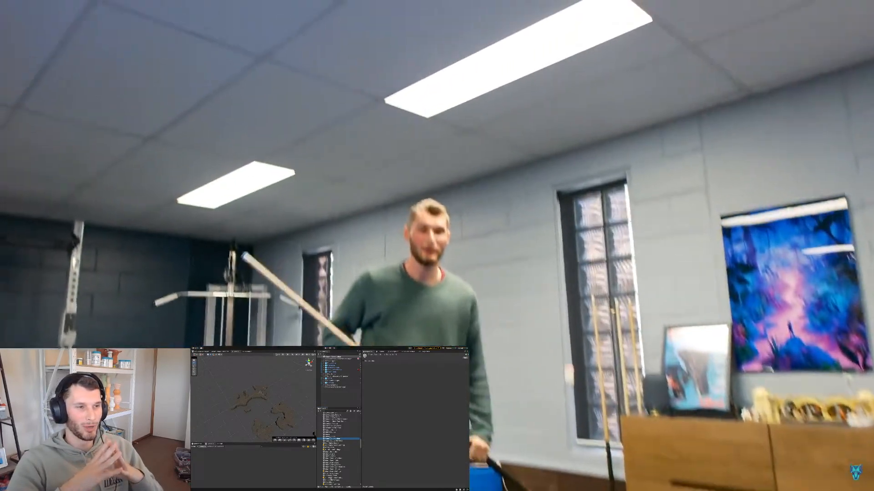
key("space")
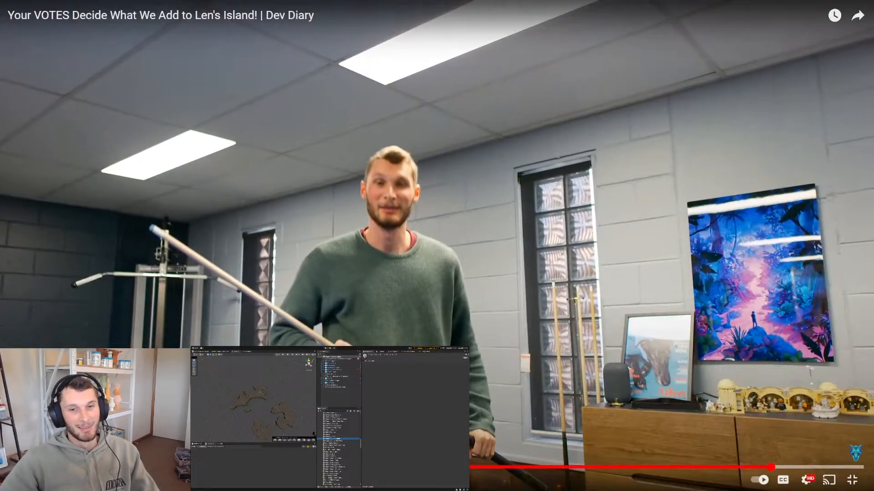
key("space")
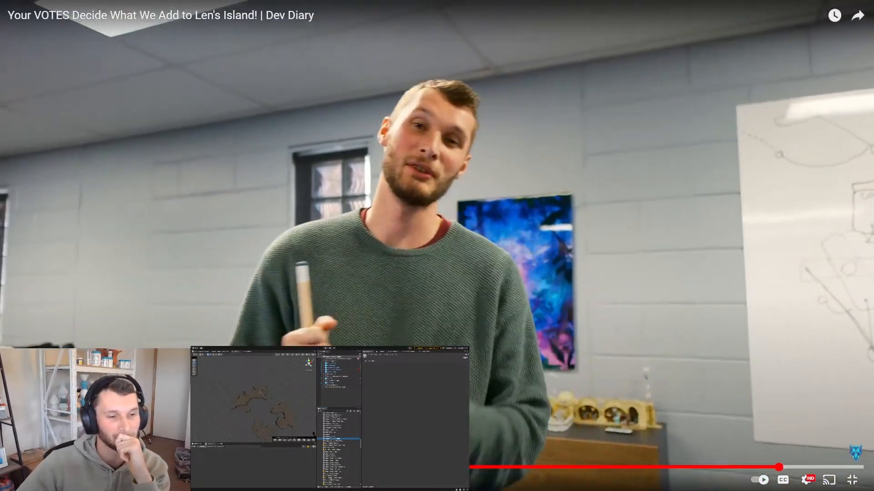
key("space")
left_click(857, 484)
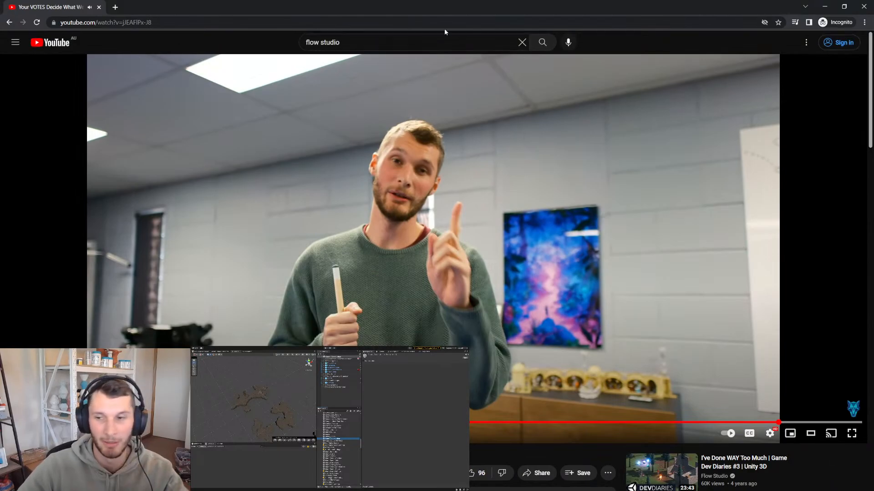
Look through the viewers' comments below the video for their votes and suggestions, and return to the player
scroll(322, 58, "down", 10)
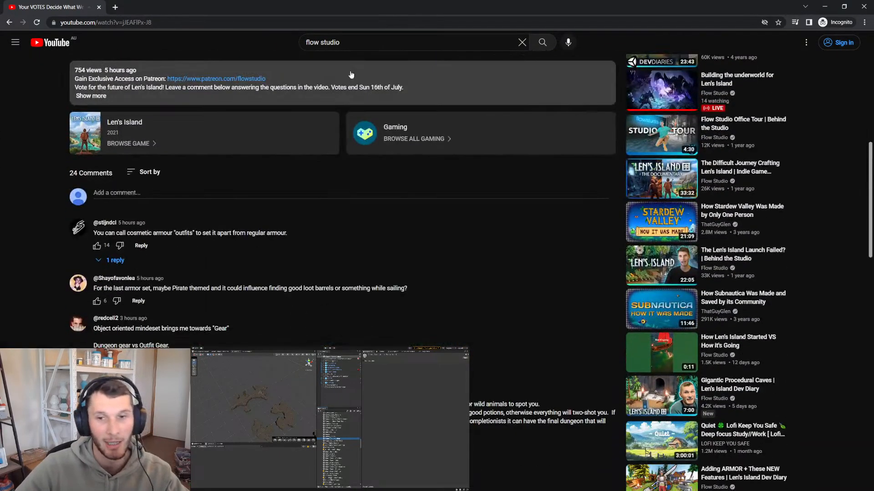
scroll(349, 76, "down", 1)
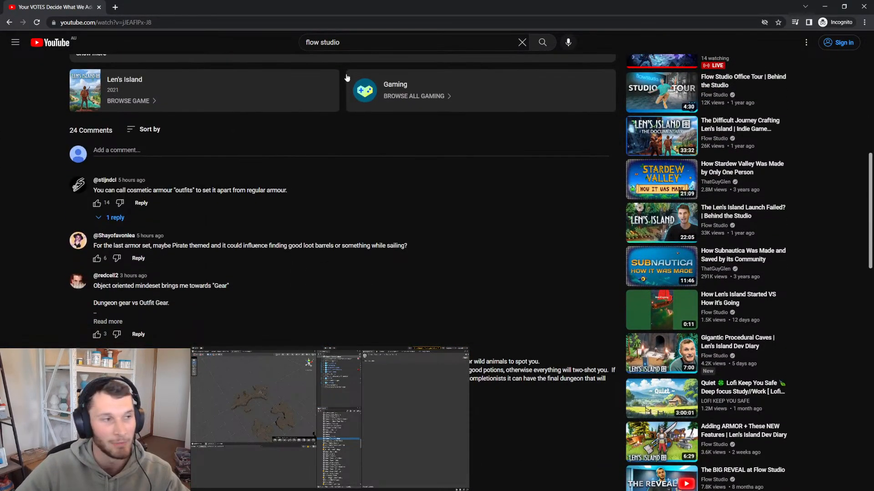
scroll(310, 164, "up", 4)
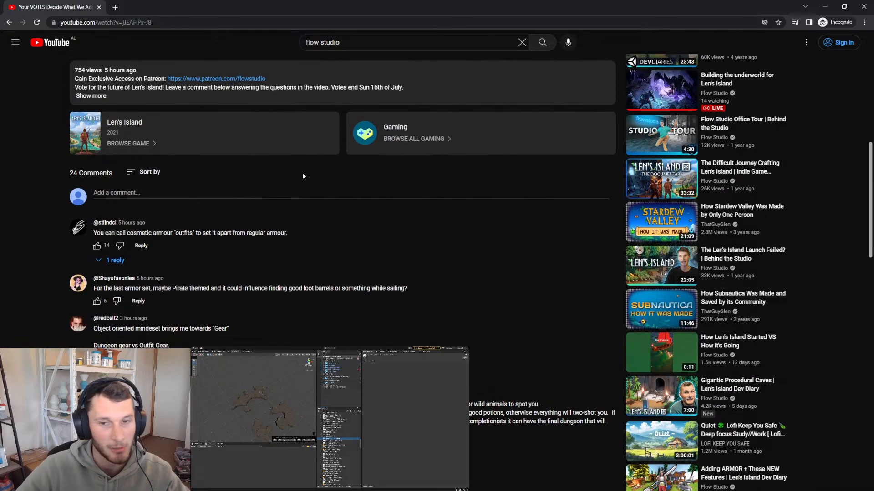
scroll(318, 175, "down", 5)
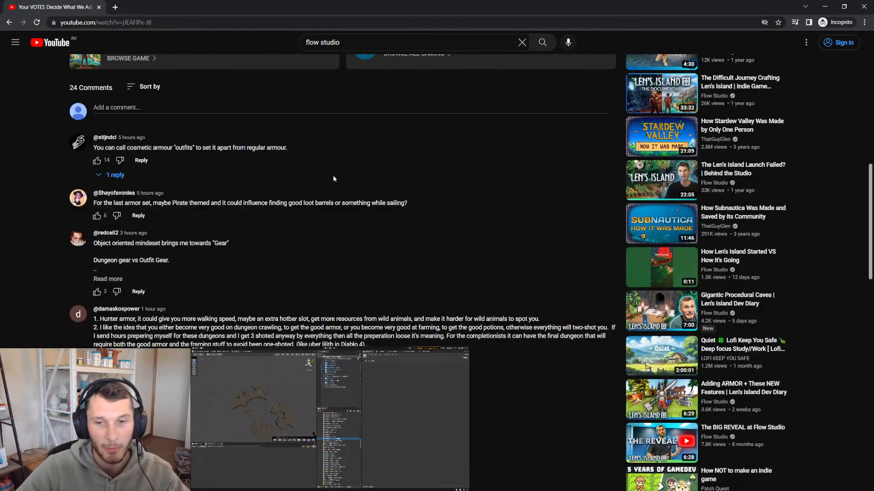
scroll(345, 213, "down", 5)
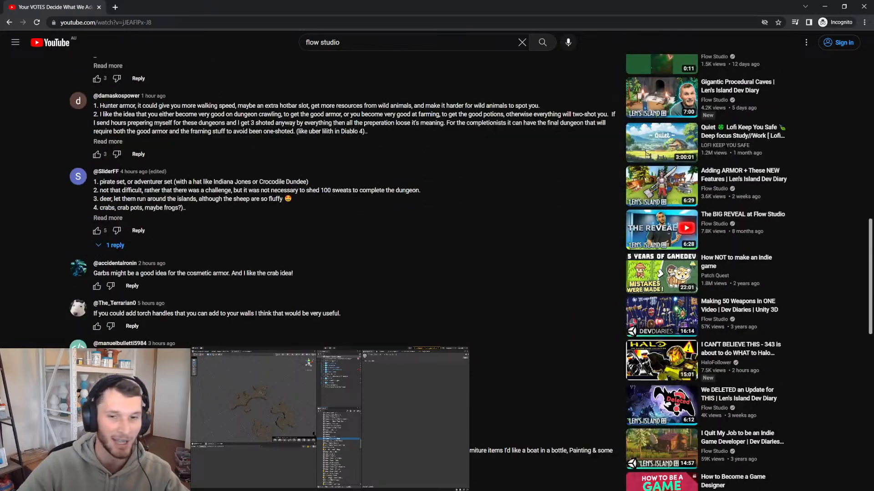
scroll(215, 314, "down", 20)
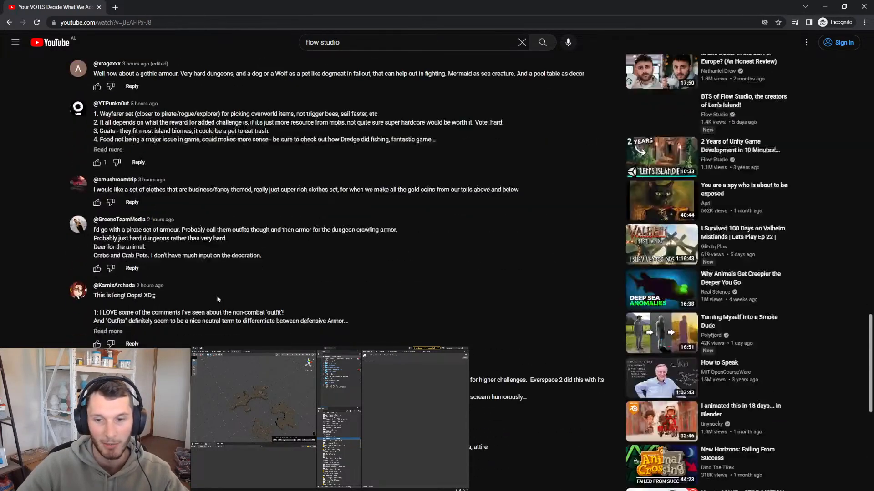
scroll(233, 330, "up", 20)
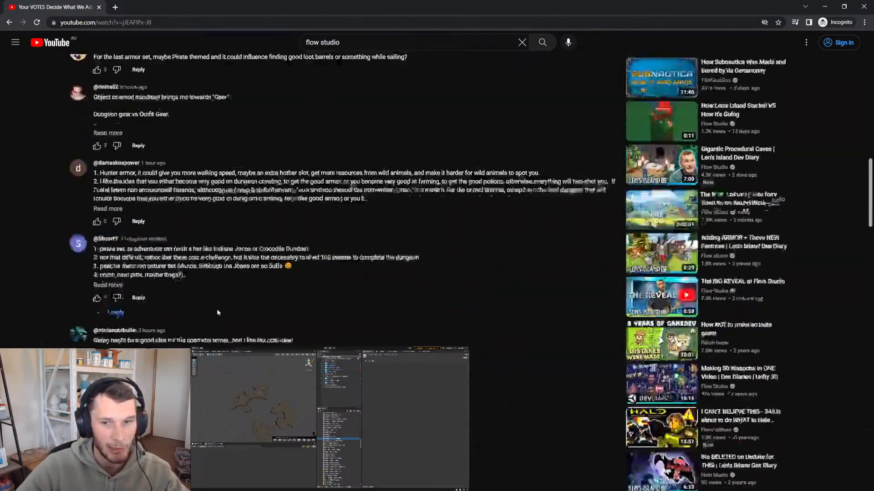
scroll(239, 302, "up", 3)
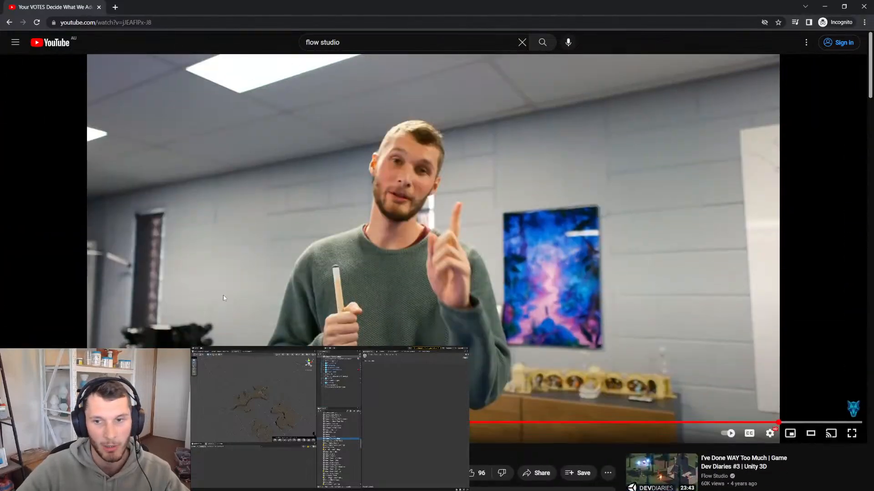
scroll(223, 299, "down", 3)
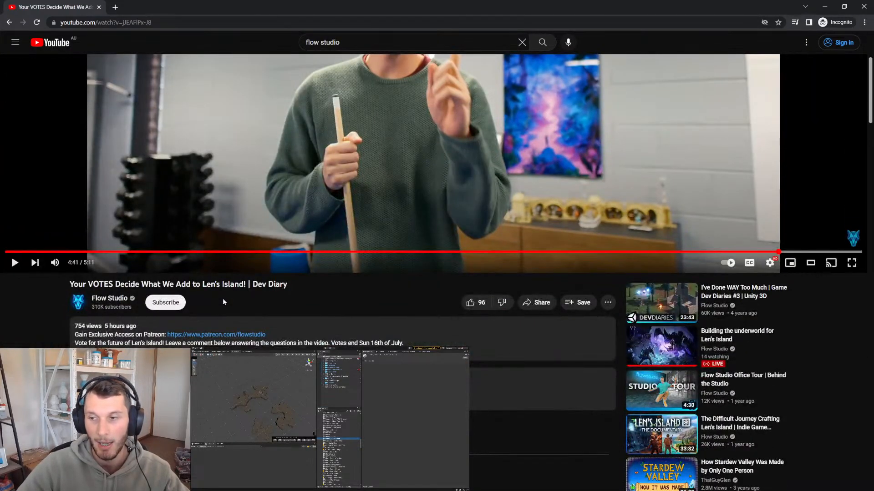
scroll(222, 298, "up", 3)
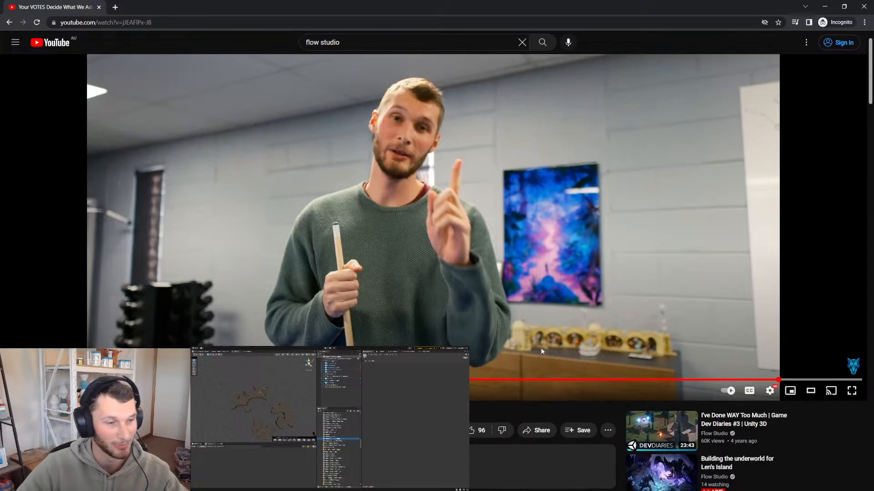
Show the video in full screen and rewind to the potted plant scene before the pool table shot
left_click(851, 391)
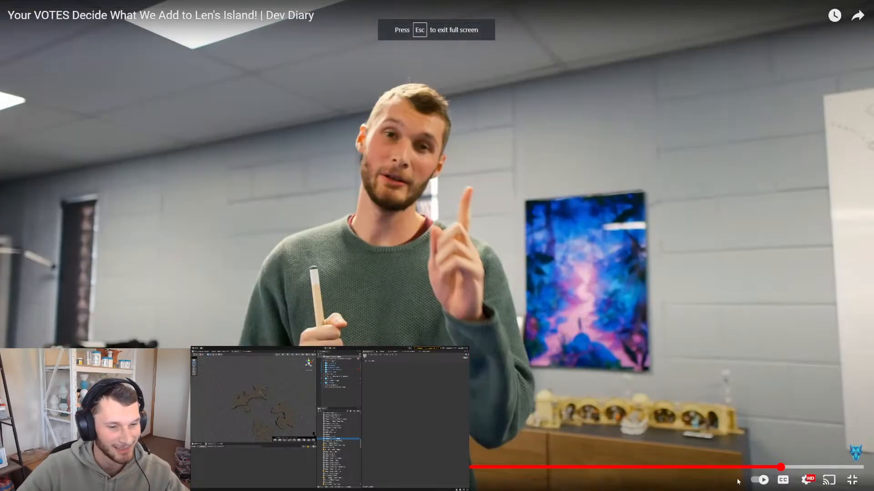
left_click(761, 468)
left_click(810, 480)
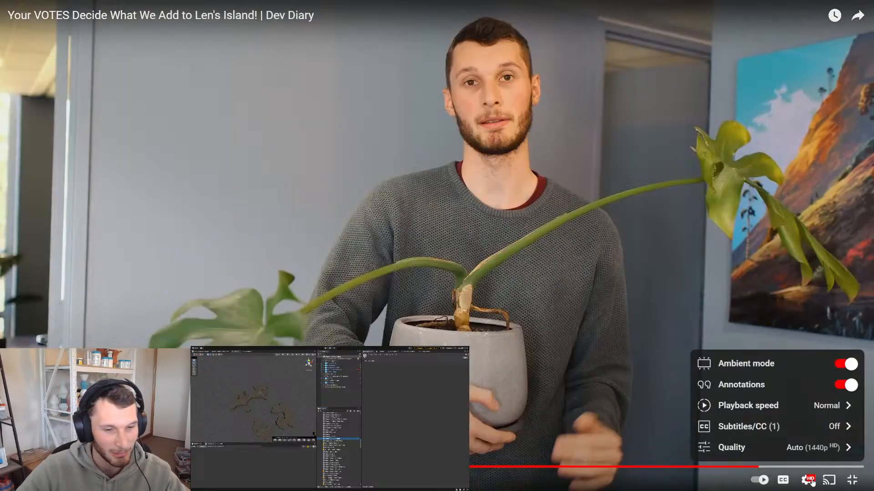
left_click(797, 409)
key("Escape")
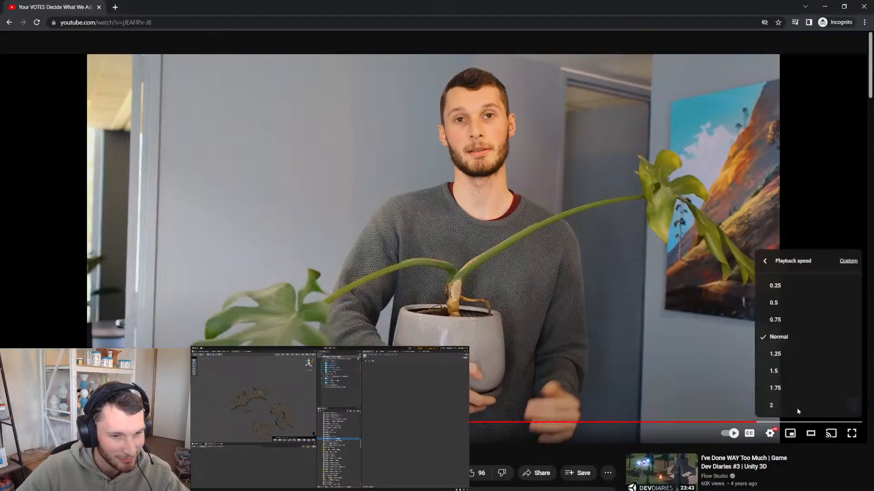
key("Escape")
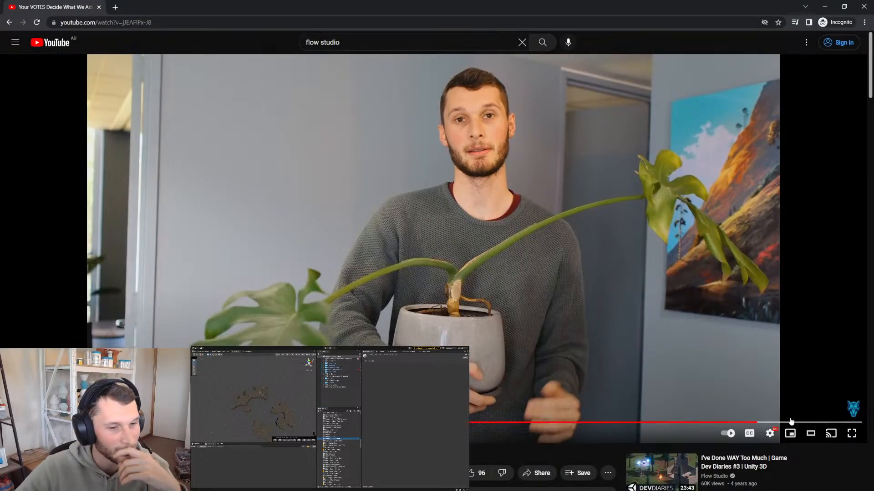
Set the video's playback speed to 0.25
left_click(769, 433)
left_click(785, 379)
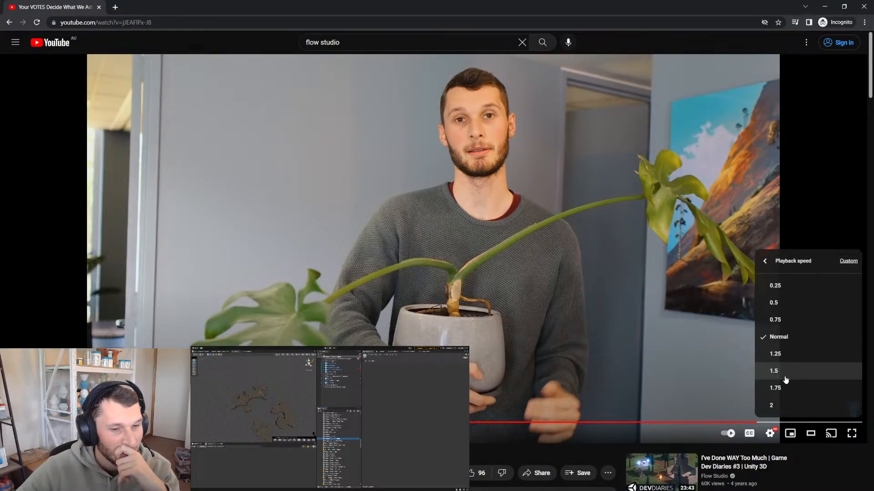
left_click(779, 286)
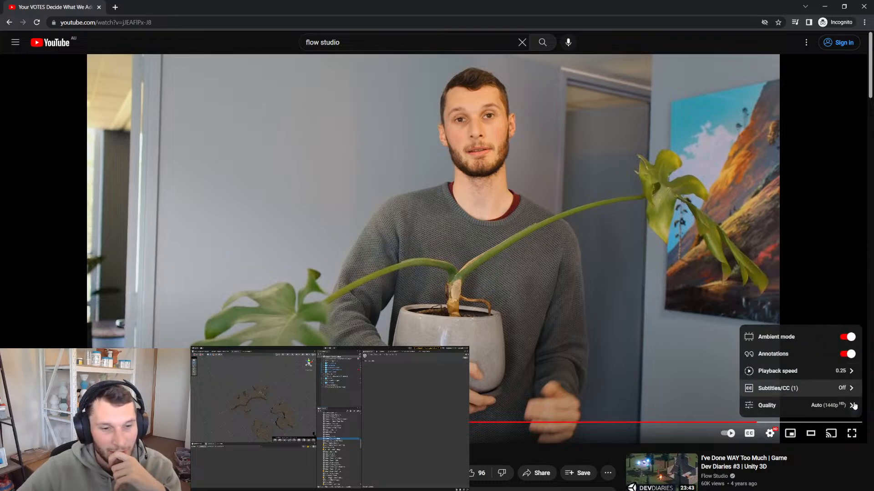
Replay the transition from the potted plant to the pool table full screen, jump back 5 seconds, pause and exit full screen
key("F11")
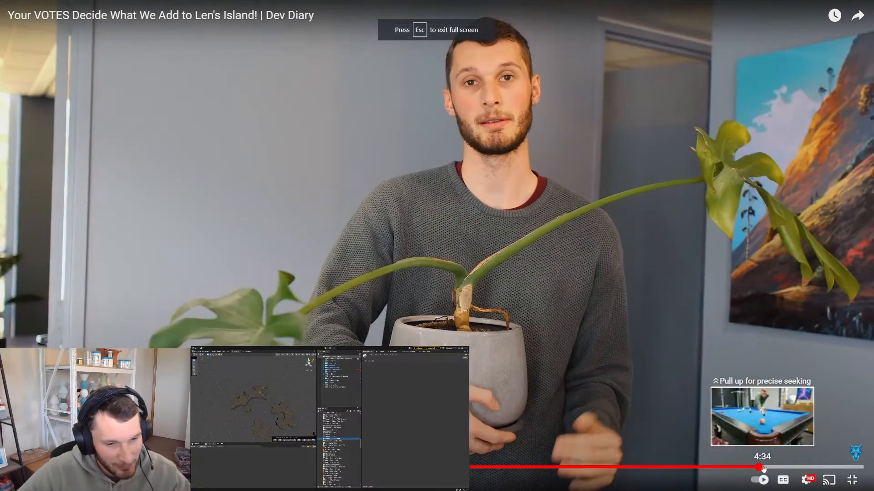
left_click(603, 422)
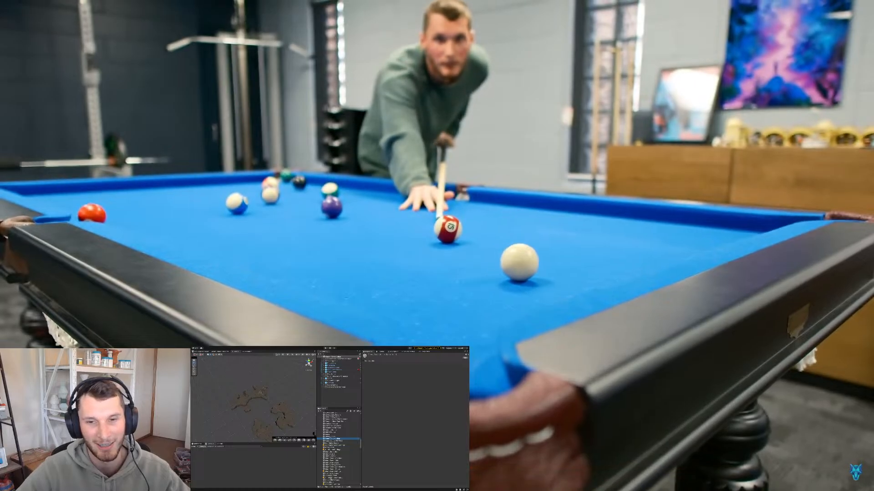
key("Left")
left_click(599, 422)
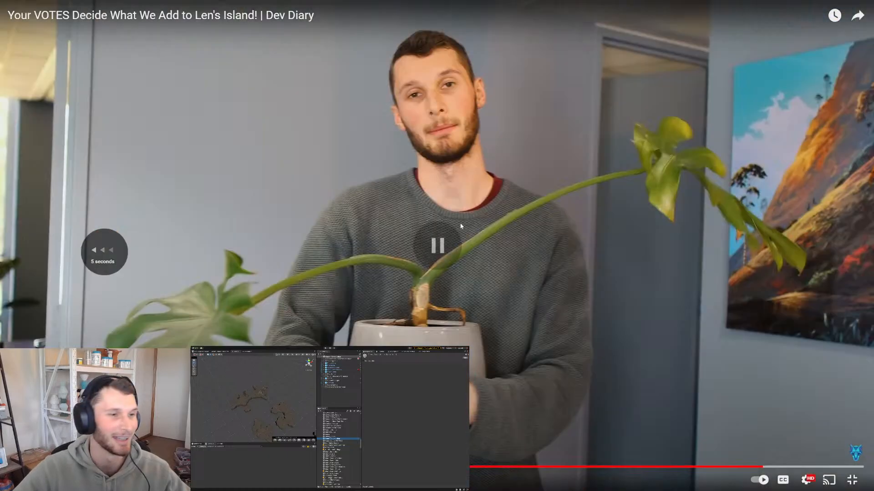
left_click(852, 480)
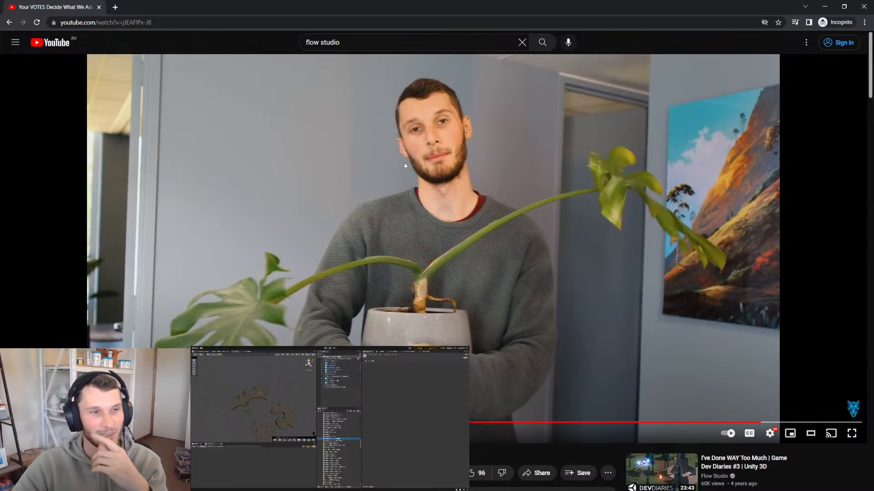
scroll(370, 165, "down", 12)
scroll(359, 186, "up", 6)
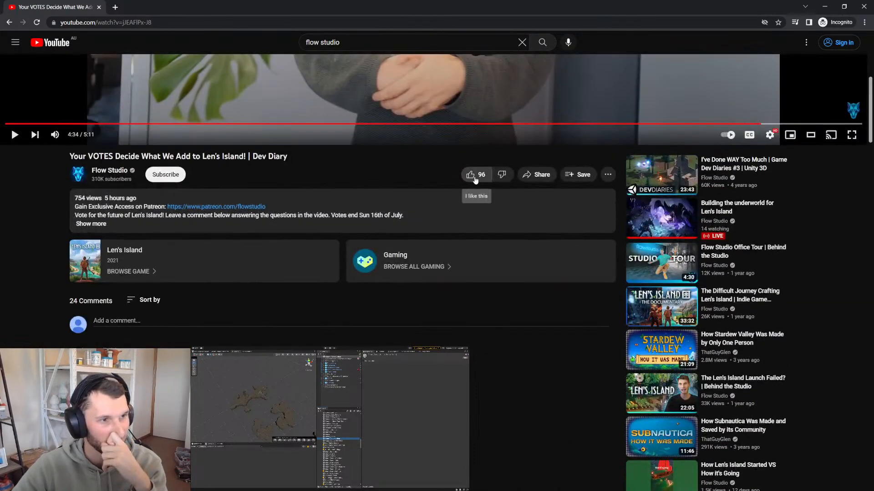
Return to the paused video's player and close the YouTube browser window
left_click(471, 176)
left_click(496, 338)
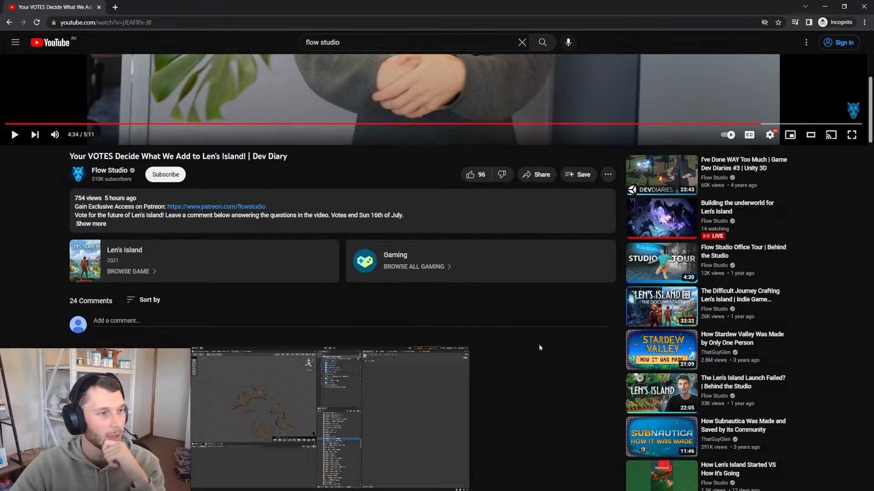
scroll(539, 342, "up", 1)
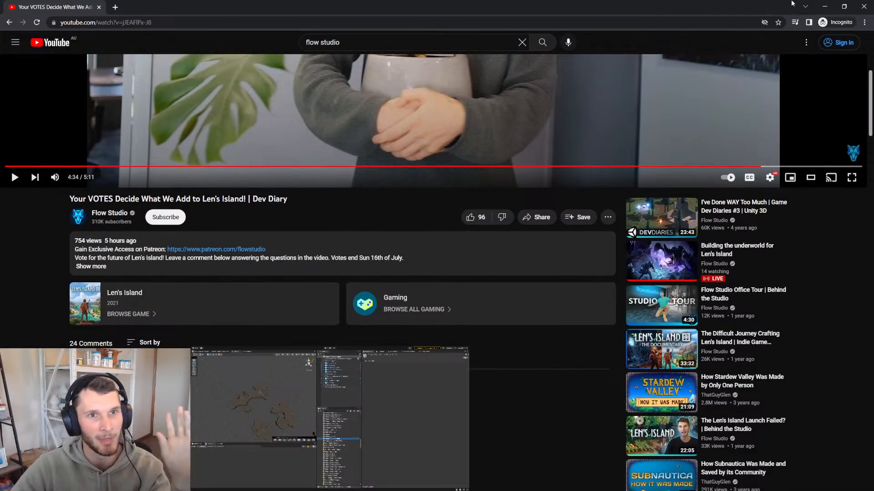
left_click(864, 5)
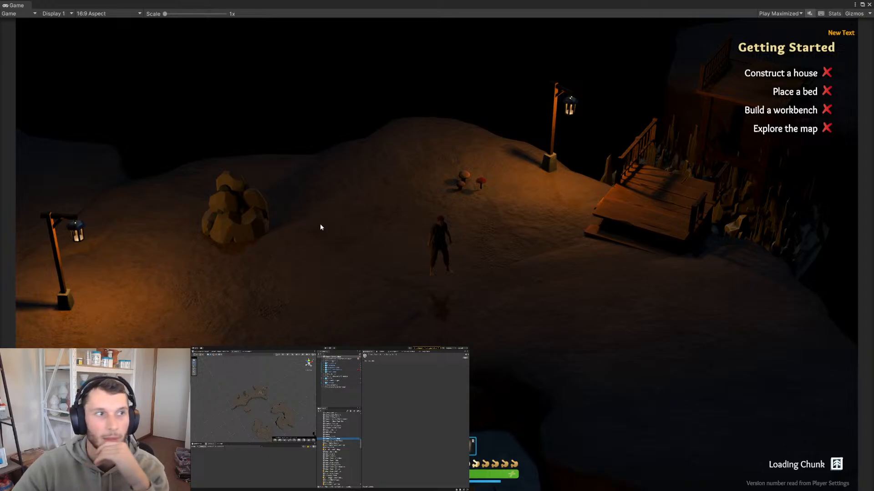
left_click(89, 13)
left_click(89, 13)
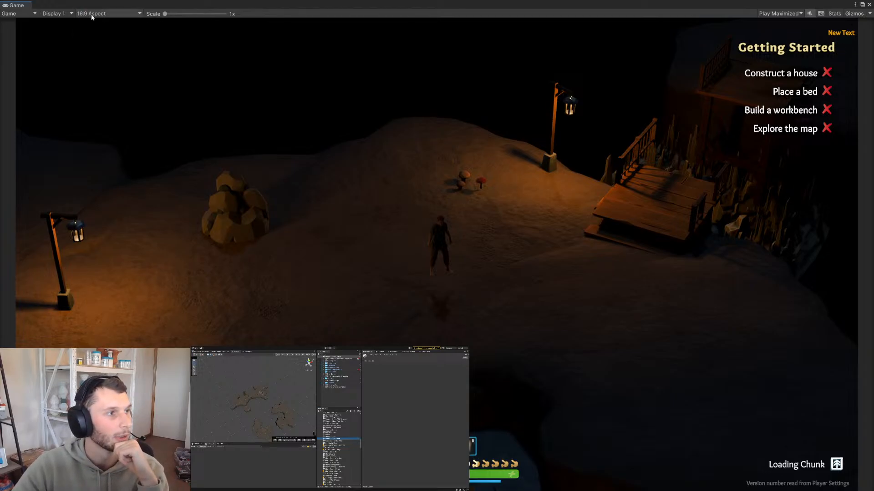
left_click(91, 13)
left_click(97, 42)
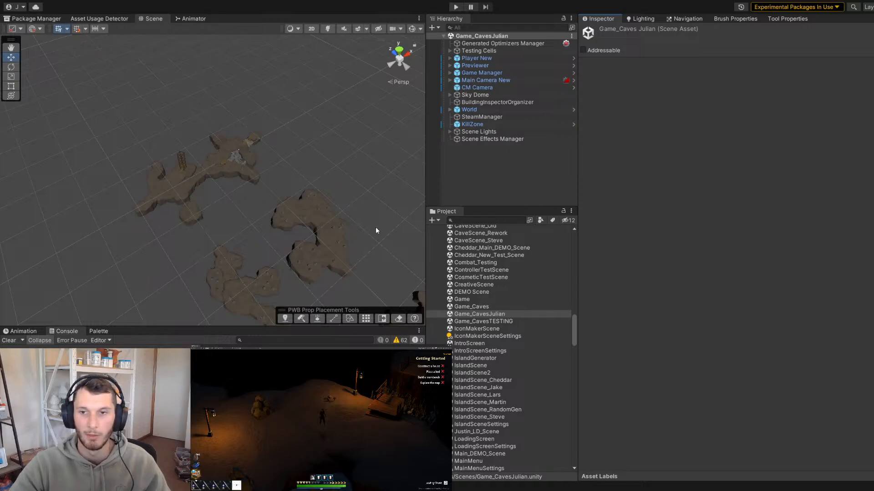
Enlarge the Scene view and look over the cave cells laid out across the Game_CavesJulian scene
scroll(376, 229, "down", 5)
left_click_drag(175, 326, 175, 373)
scroll(168, 230, "down", 6)
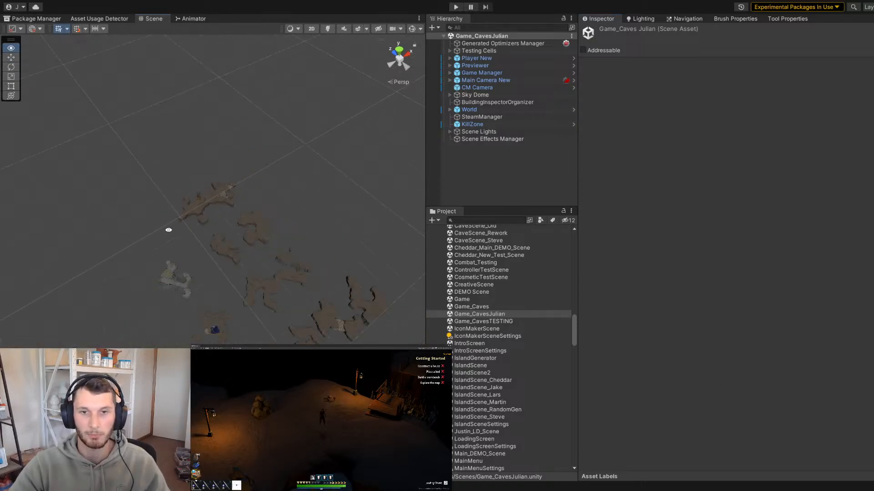
scroll(255, 248, "up", 5)
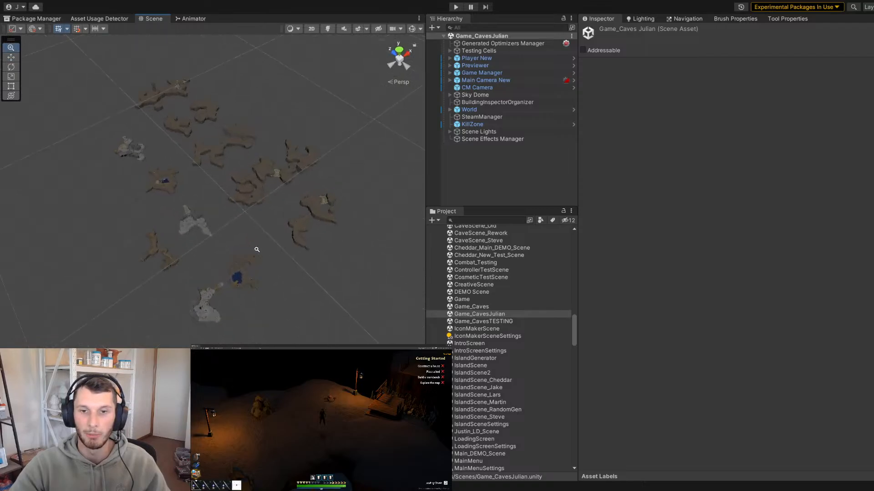
left_click_drag(255, 248, 347, 268, "alt")
scroll(233, 261, "down", 6)
scroll(234, 261, "up", 5)
left_click_drag(234, 261, 288, 240, "alt")
scroll(288, 241, "up", 4)
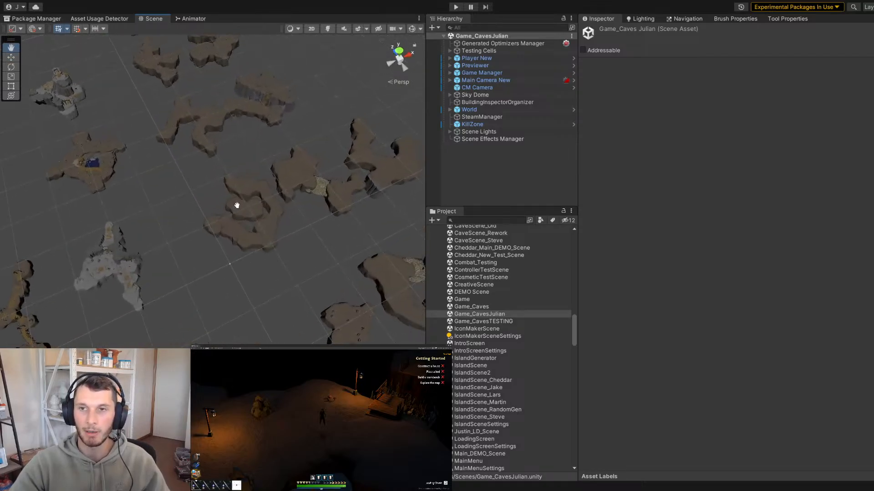
Deactivate the Testing Cells object and check the World object's Loader settings
left_click(500, 51)
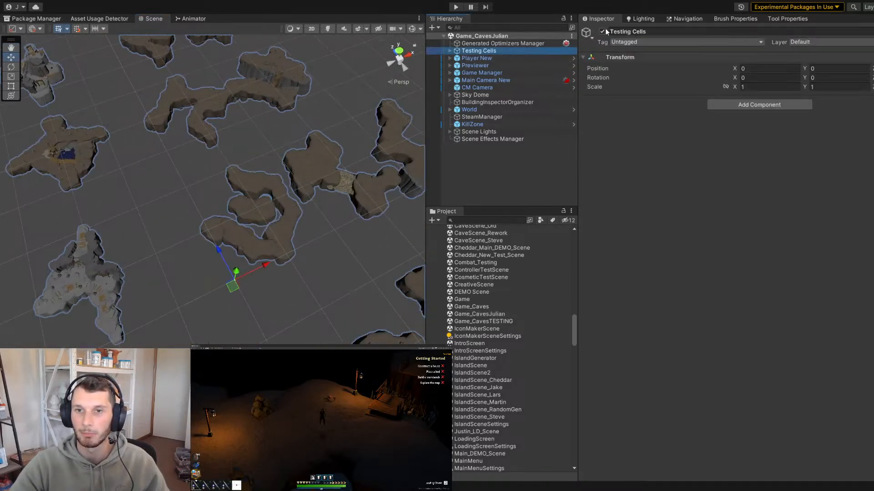
left_click(602, 31)
left_click(212, 163)
scroll(164, 158, "down", 3)
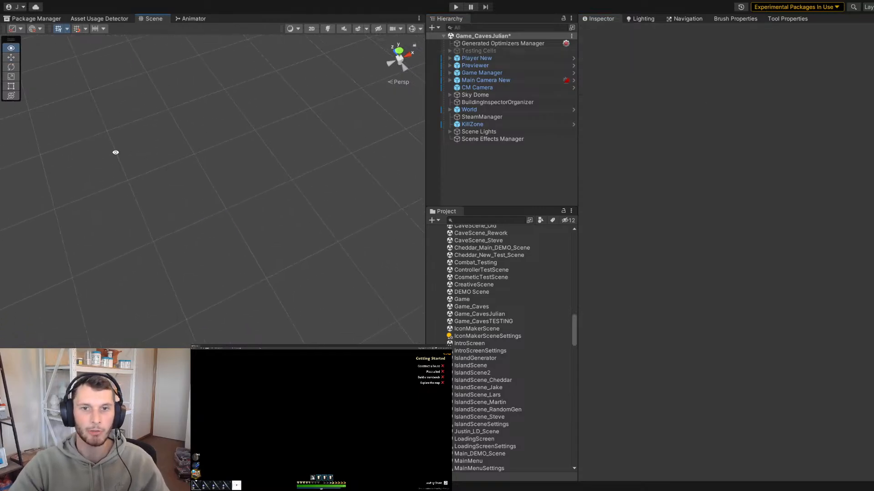
left_click_drag(115, 152, 124, 149, "alt")
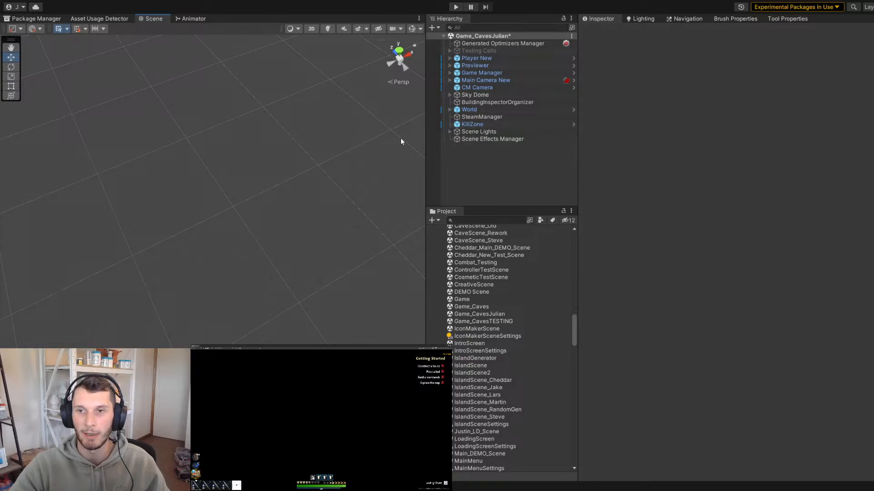
left_click(492, 110)
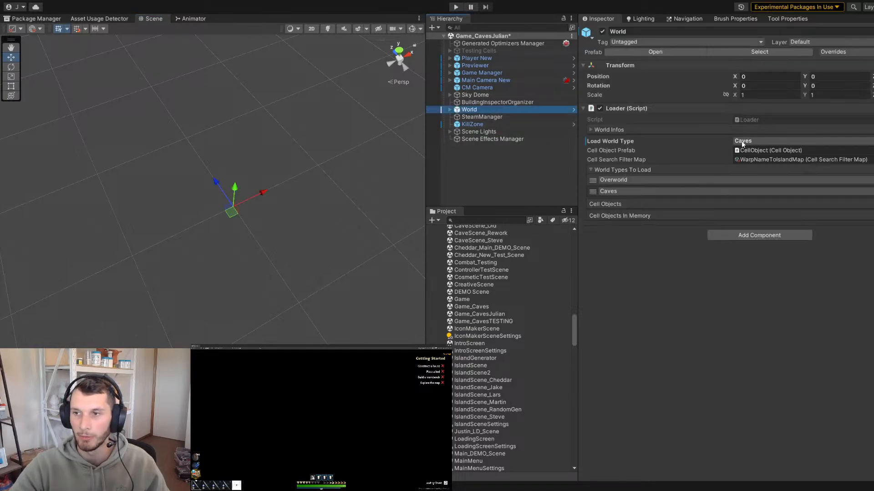
left_click(449, 169)
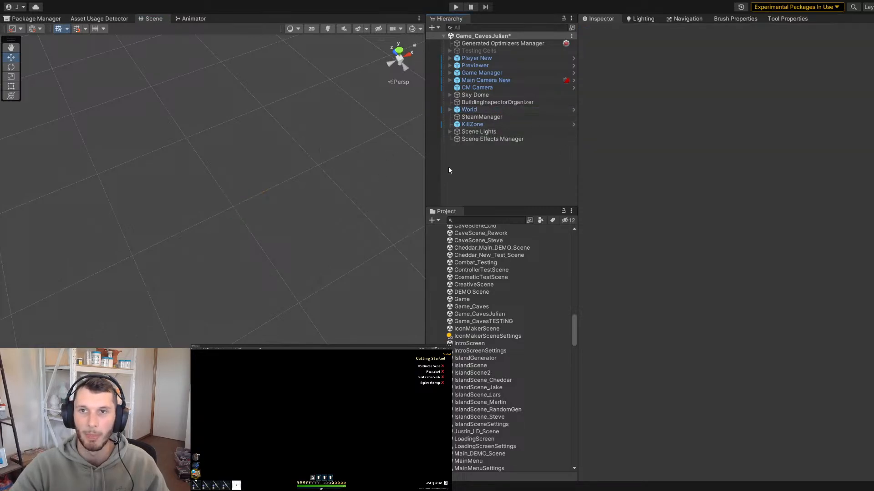
Set the Player New object's X position to 0
left_click(482, 58)
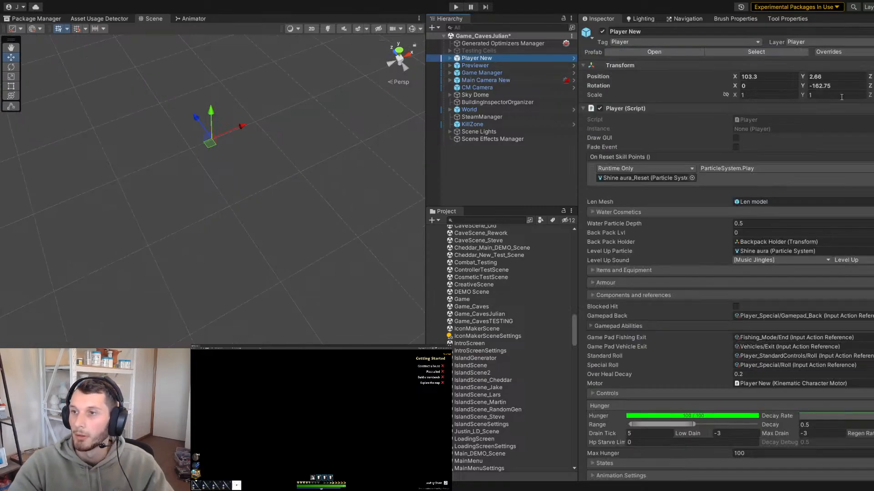
left_click(769, 76)
type("0")
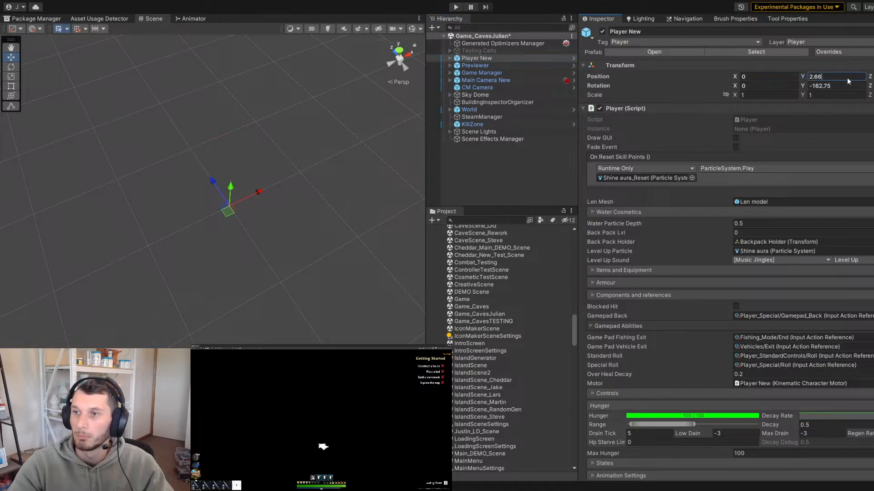
left_click(848, 78)
left_click(343, 81)
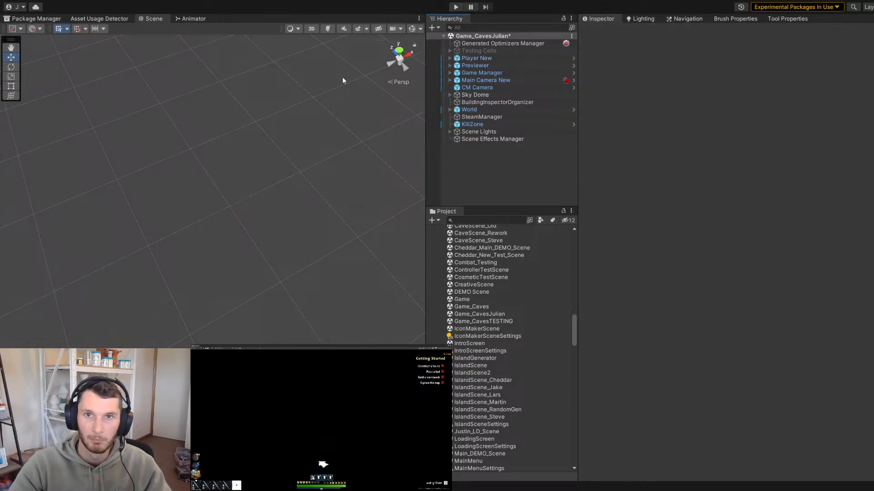
Play-test the scene, pausing it to inspect the World object in the Scene view, and exit Play mode
left_click(456, 7)
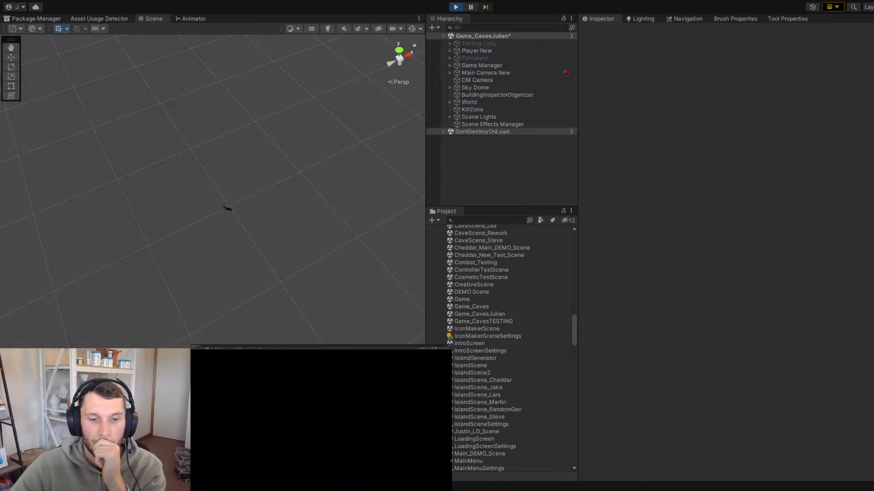
left_click(471, 7)
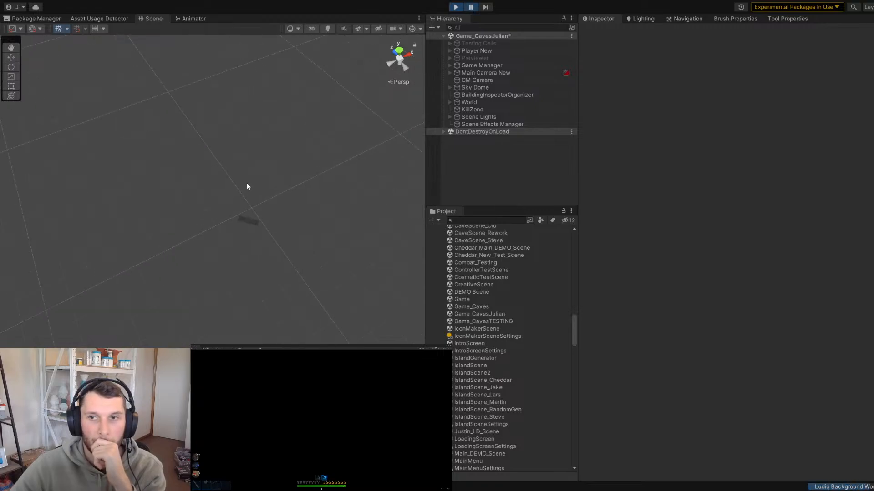
left_click(469, 109)
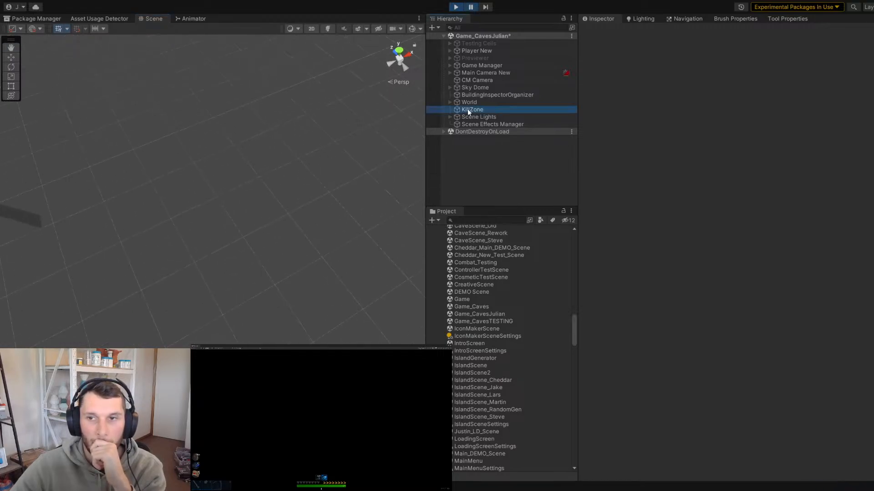
middle_click_drag(326, 130, 512, 154)
left_click(478, 96)
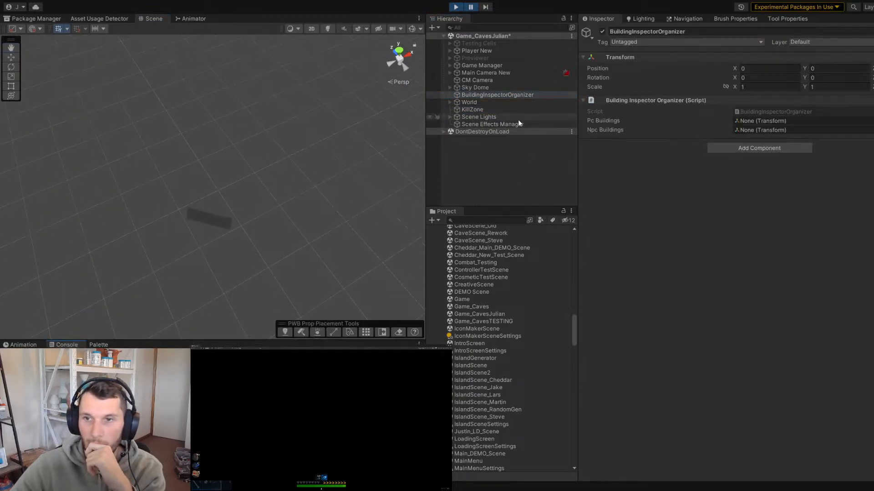
left_click(473, 101)
key("f")
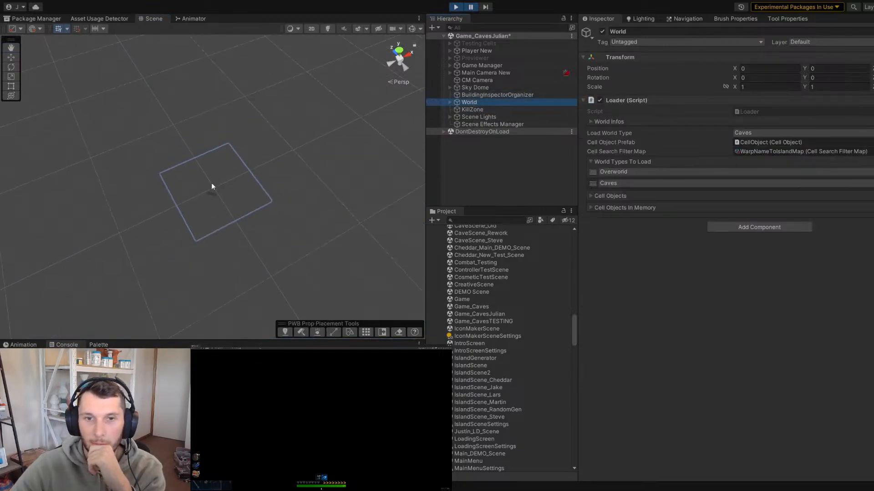
left_click(456, 7)
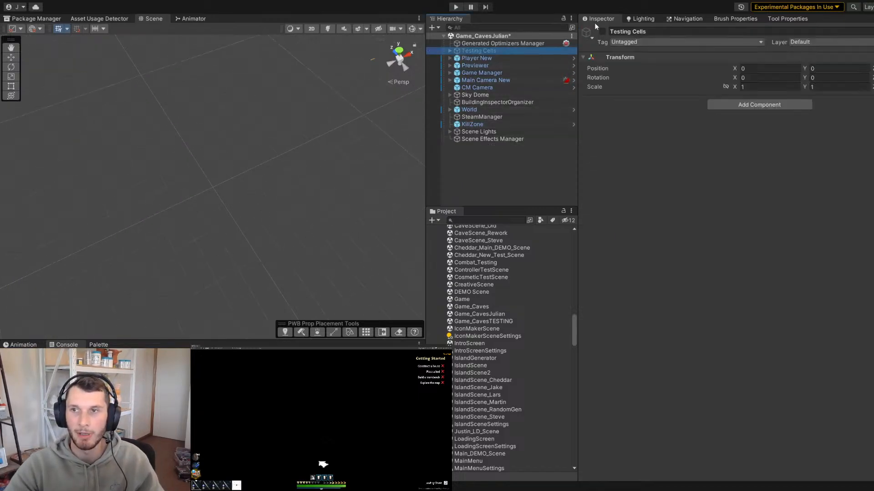
Reactivate the Testing Cells object and select the PC_0_JoinX_Simple_All cell in the scene
left_click(602, 31)
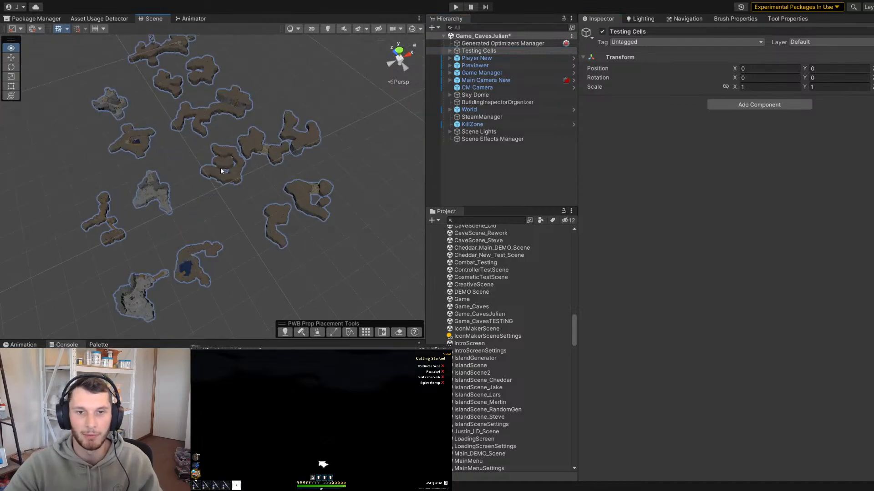
left_click_drag(324, 252, 230, 219, "alt")
right_click_drag(229, 218, 184, 224, "alt")
left_click(183, 224)
Inspect the cave cells from several angles and select the PC_0_Entry_G_Spawn_2A_90 cell
left_click_drag(134, 240, 252, 241, "alt")
middle_click_drag(195, 159, 228, 236)
right_click_drag(227, 237, 328, 226, "alt")
middle_click_drag(137, 113, 152, 148)
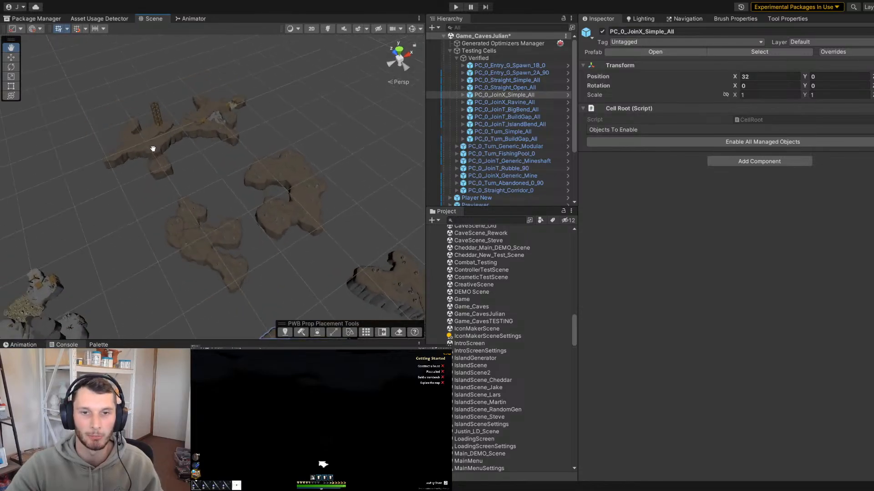
right_click_drag(152, 149, 191, 177, "alt")
left_click_drag(191, 178, 212, 162, "alt")
right_click_drag(213, 162, 220, 191, "alt")
middle_click_drag(220, 190, 107, 176)
right_click_drag(108, 177, 283, 205, "alt")
left_click(184, 197)
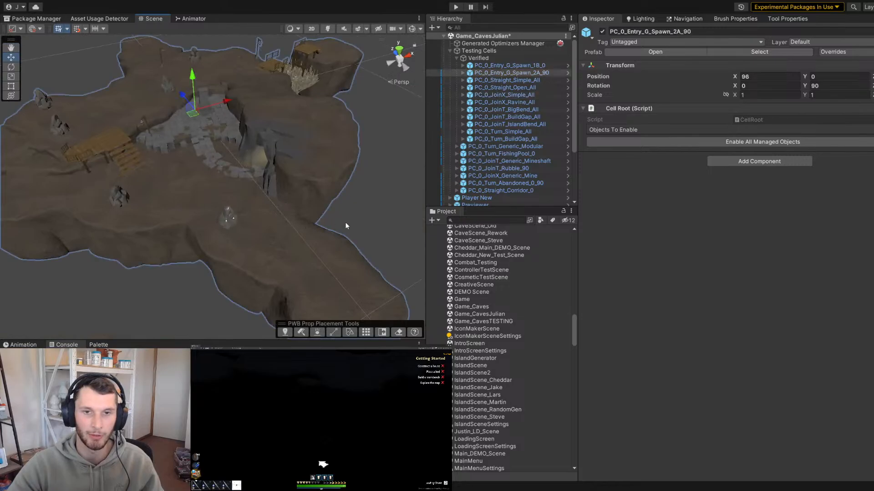
Try moving the PC_0_Entry_G_Spawn_2A_90 cell with the handle in Local orientation, and undo the move
right_click_drag(347, 226, 202, 209, "alt")
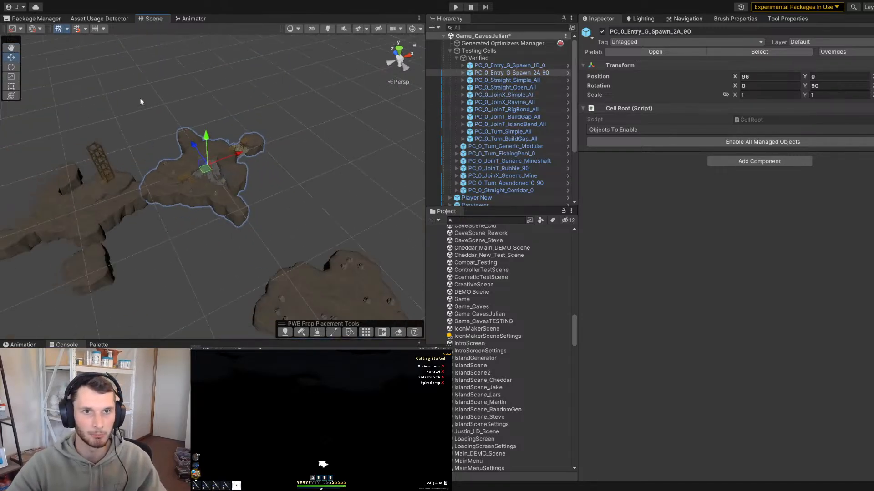
right_click_drag(144, 144, 193, 151, "alt")
left_click_drag(193, 151, 191, 172, "alt")
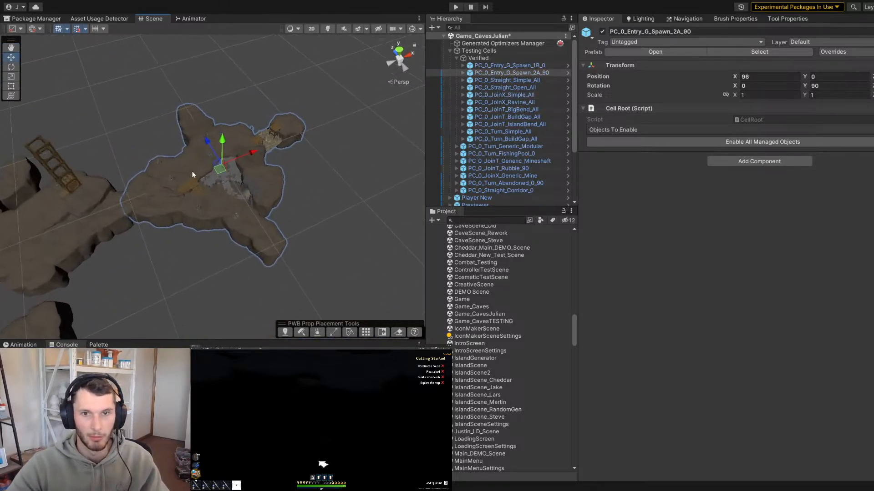
key("e")
right_click_drag(222, 176, 209, 199, "alt")
key("w")
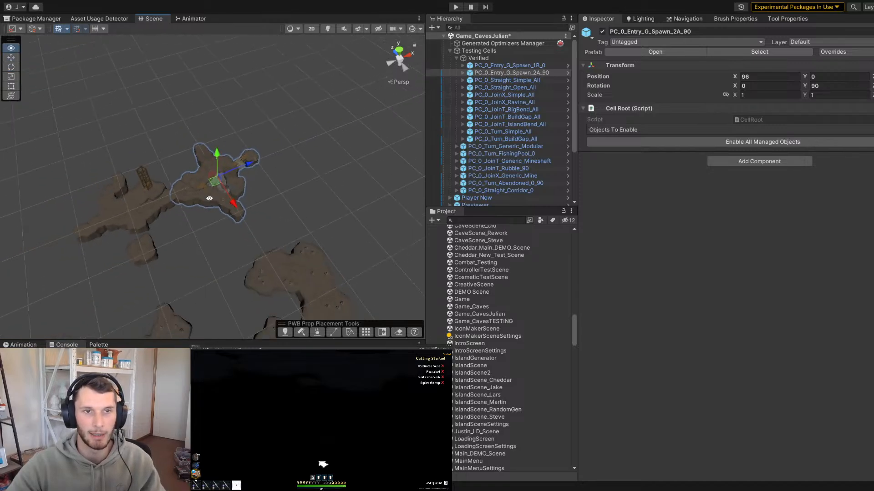
middle_click_drag(209, 198, 212, 137)
left_click_drag(214, 137, 223, 166)
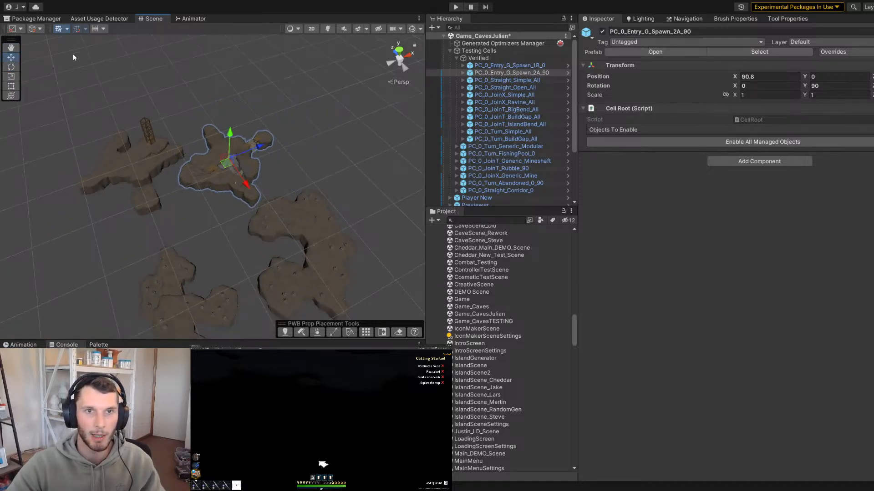
key("ctrl+z")
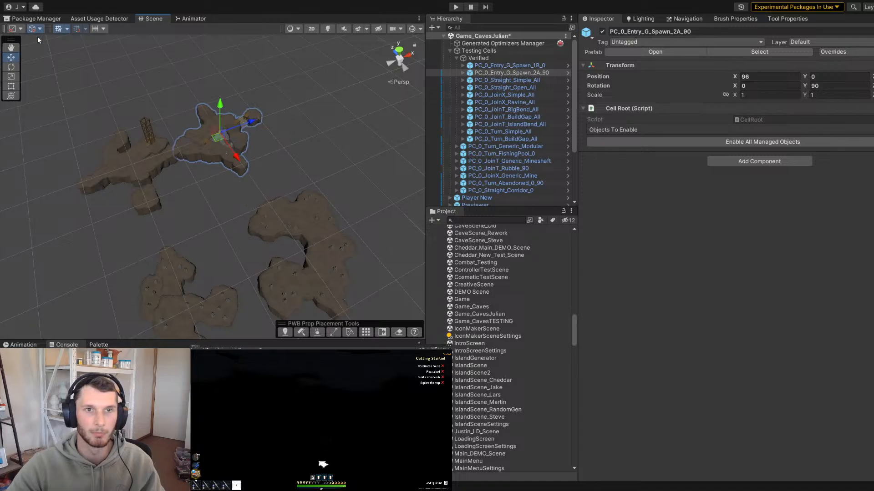
Switch the handle orientation to Global and test dragging the PC_0_Entry_G_Spawn_2A_90 cell with grid snapping
left_click(38, 37)
right_click_drag(213, 191, 203, 209, "alt")
middle_click_drag(203, 208, 215, 133)
mouse_move(223, 111)
left_mouse_down()
mouse_move(101, 151)
mouse_move(112, 180)
mouse_move(236, 120)
mouse_move(118, 91)
mouse_move(162, 98)
mouse_move(200, 191)
mouse_move(348, 159)
mouse_move(318, 167)
mouse_move(222, 118)
left_mouse_up()
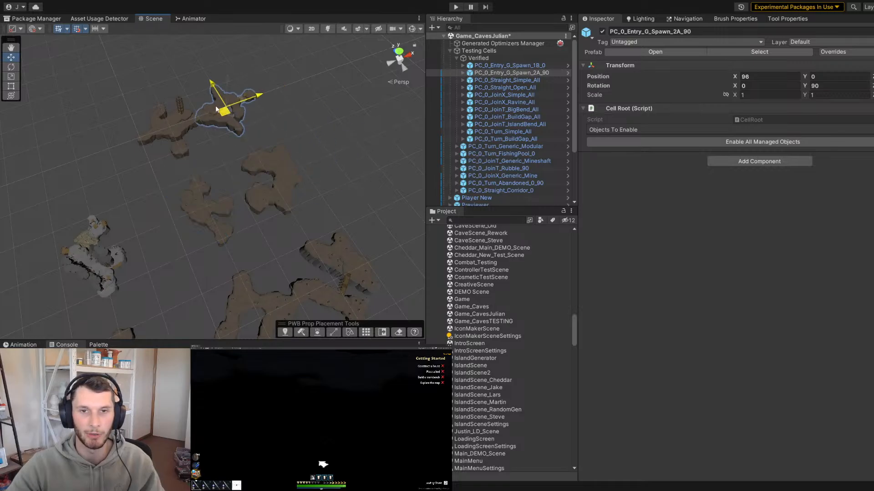
Examine the grid arrangement of all the cave cells from directly above and at an angle, with nothing selected
right_click_drag(223, 119, 308, 128, "alt")
left_click_drag(308, 127, 281, 241, "alt")
right_click_drag(281, 241, 123, 298, "alt")
middle_click_drag(123, 299, 133, 164, "alt")
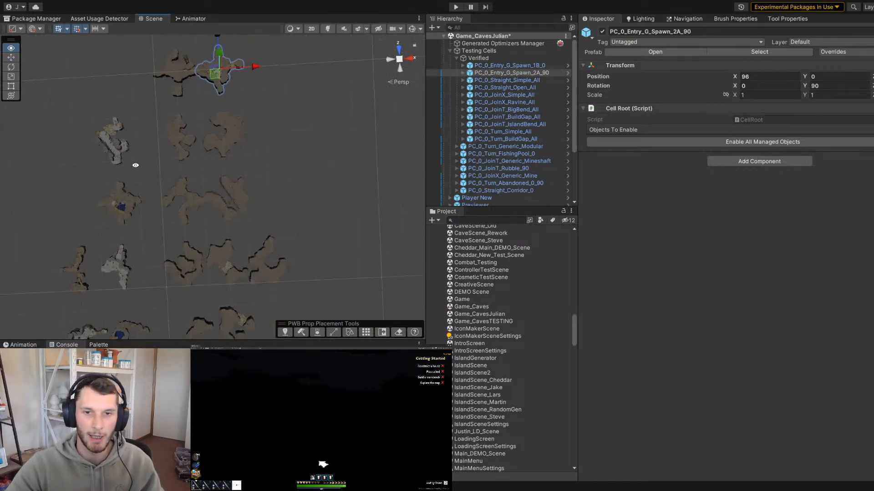
left_click(315, 212)
right_click_drag(315, 212, 293, 230, "alt")
left_click_drag(292, 230, 341, 221, "alt")
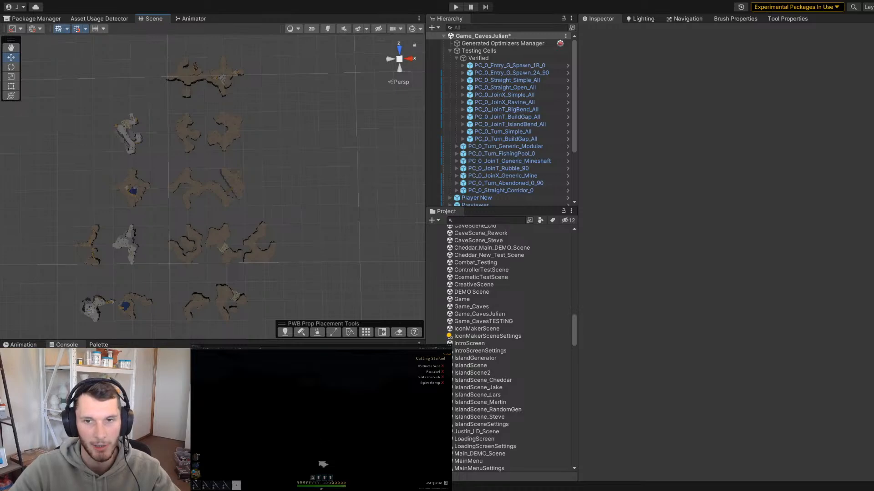
scroll(283, 234, "down", 6)
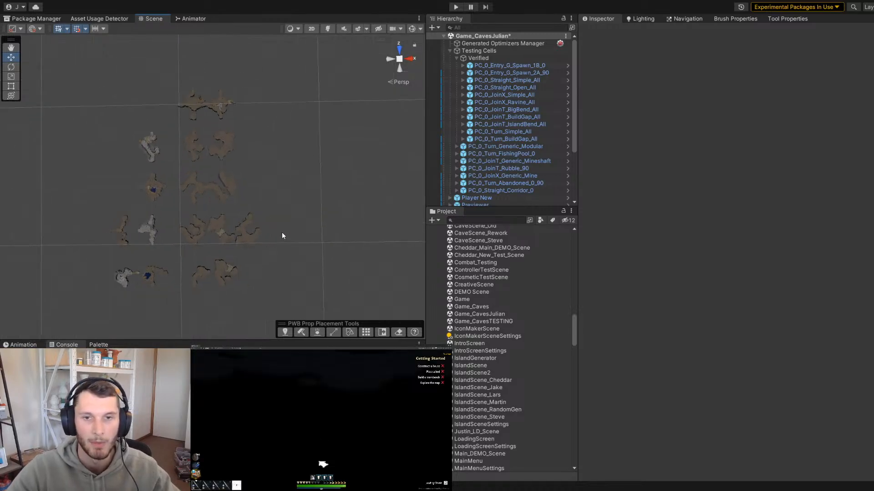
scroll(278, 239, "up", 8)
left_click_drag(275, 244, 318, 200, "alt")
right_click_drag(319, 200, 378, 228, "alt")
left_click_drag(378, 228, 355, 214, "alt")
right_click_drag(354, 214, 275, 223, "alt")
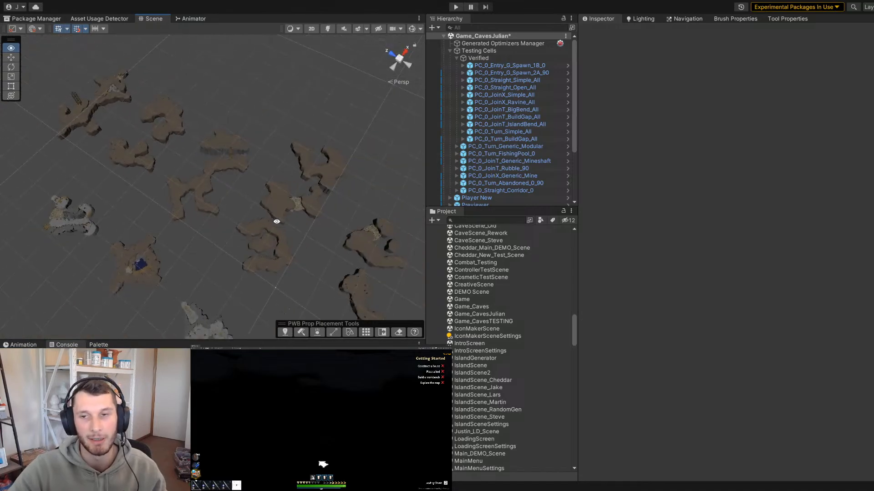
Collapse the Testing Cells group, deactivate it so the cave cells are hidden, and save the scene
left_click_drag(275, 222, 296, 232, "alt")
right_click_drag(296, 232, 319, 227, "alt")
left_click(450, 51)
left_click(491, 50)
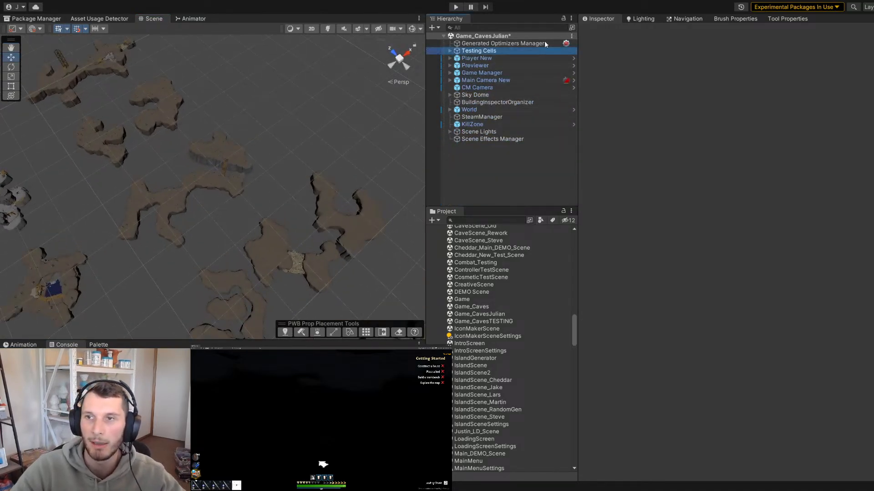
left_click(602, 31)
left_click(492, 163)
left_click(475, 103)
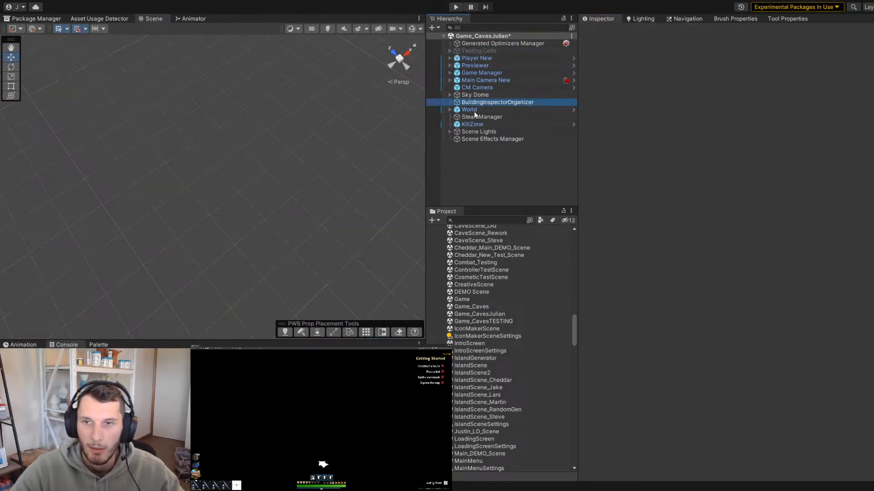
left_click(474, 110)
left_click(476, 157)
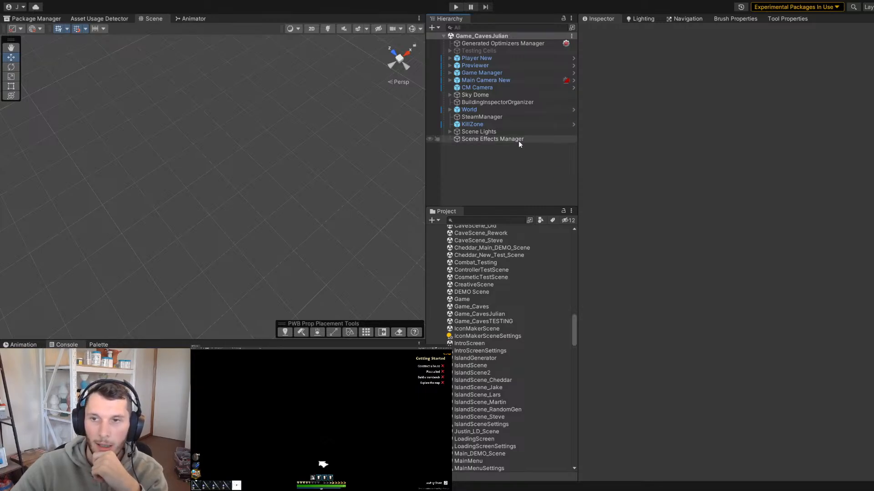
Open the World prefab and examine the Fixed Caves list on its Caves object
left_click(574, 109)
left_click(487, 62)
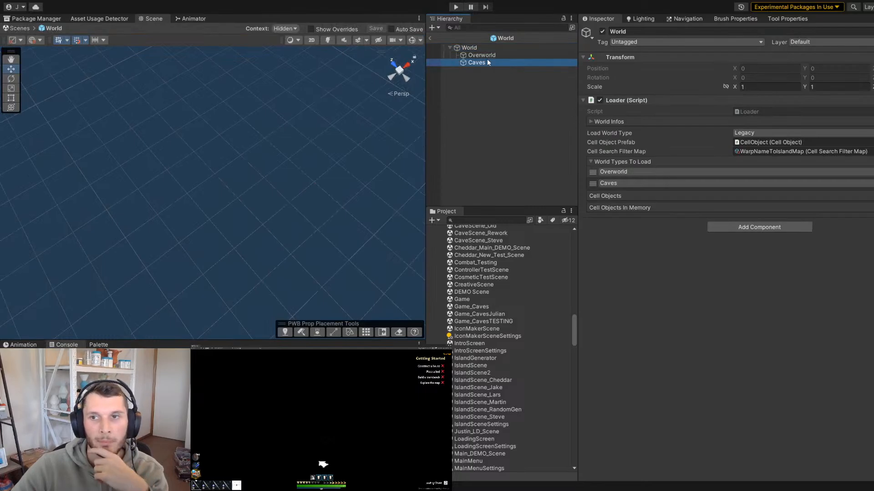
scroll(614, 269, "down", 5)
scroll(638, 264, "down", 15)
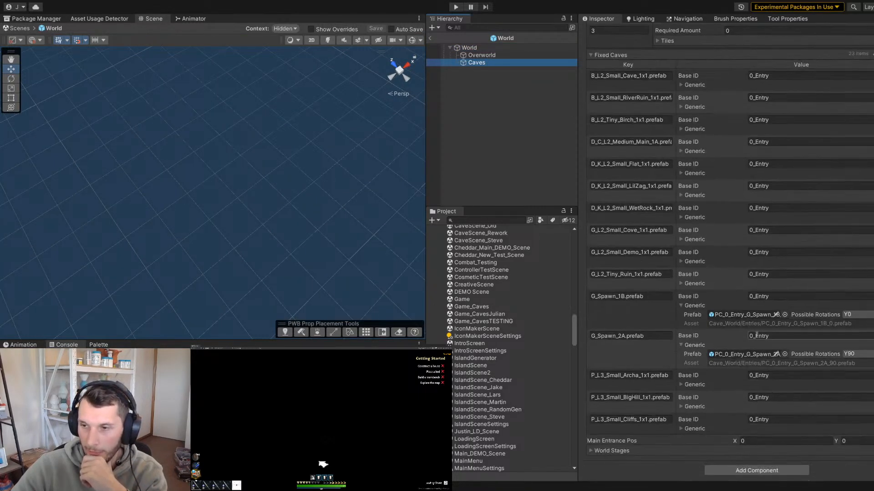
Locate the prefab assets assigned to G_Spawn_1B and G_Spawn_2A in the project, and return to the scene
left_click(744, 313)
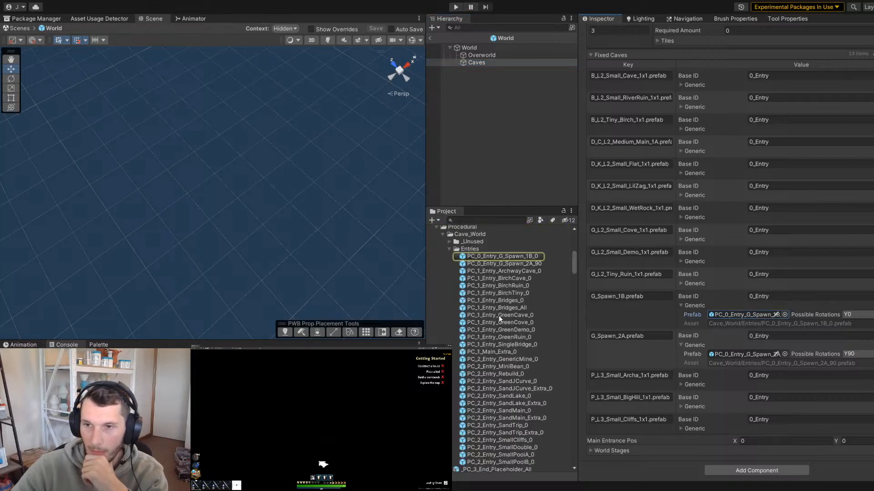
left_click(745, 353)
left_click(724, 314)
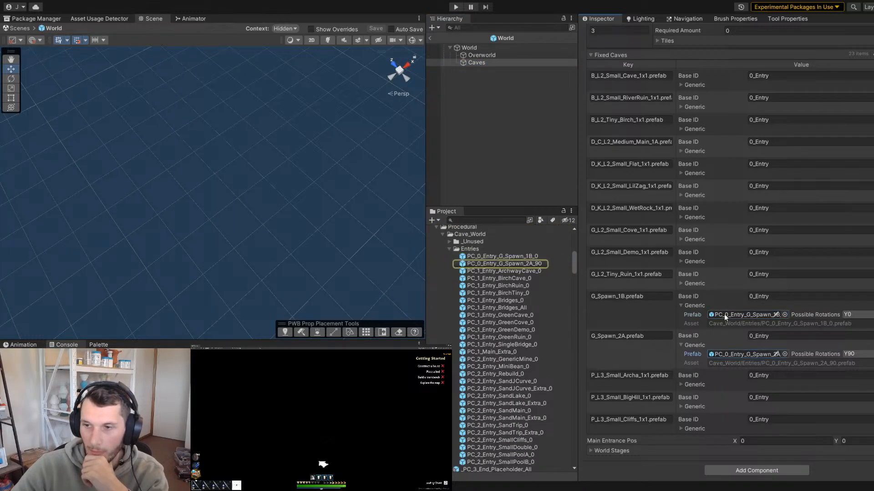
left_click(721, 354)
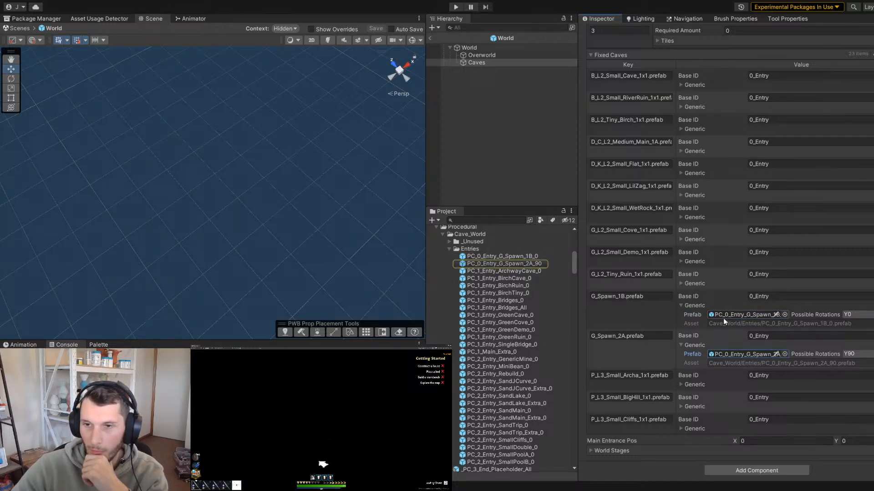
left_click(723, 318)
left_click(717, 353)
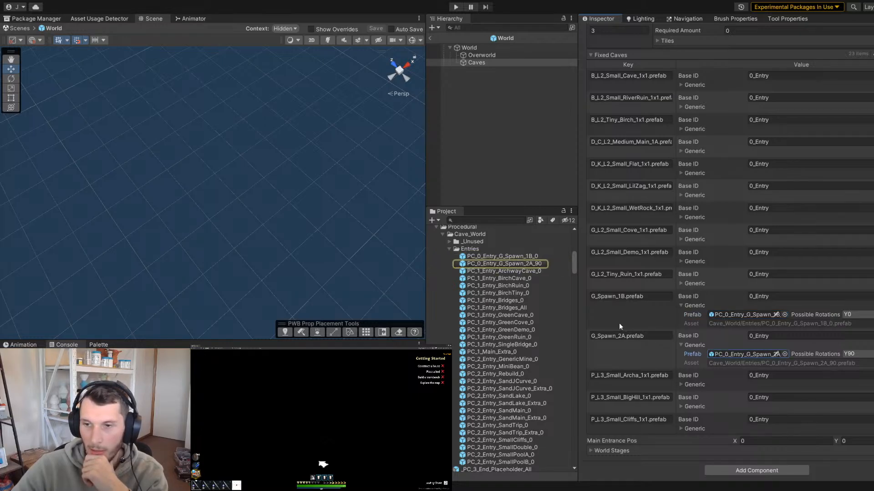
left_click(719, 314)
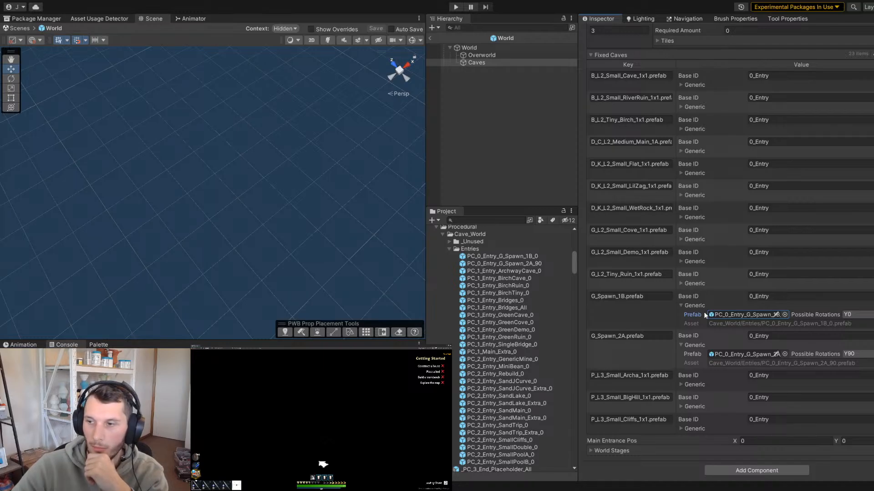
left_click(721, 354)
scroll(720, 350, "up", 3)
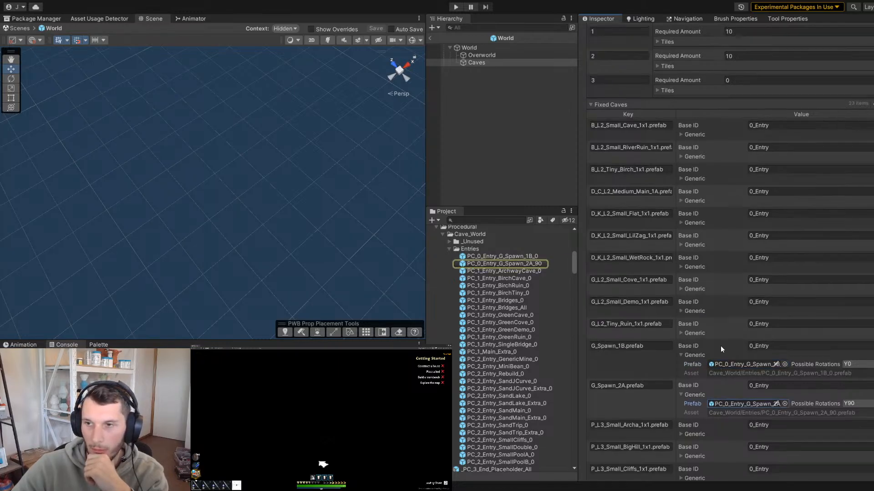
left_click(431, 37)
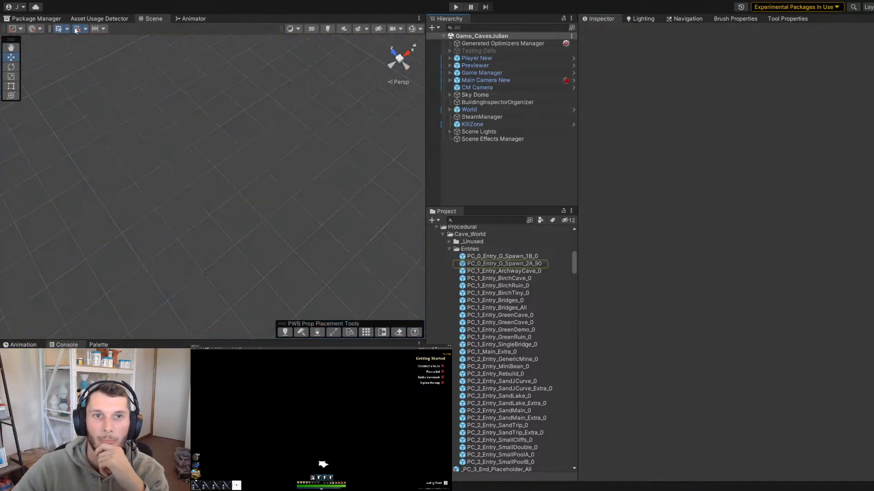
Check the World object's Loader settings, run the Game_CavesJulian scene in play mode and pause it
left_click(476, 111)
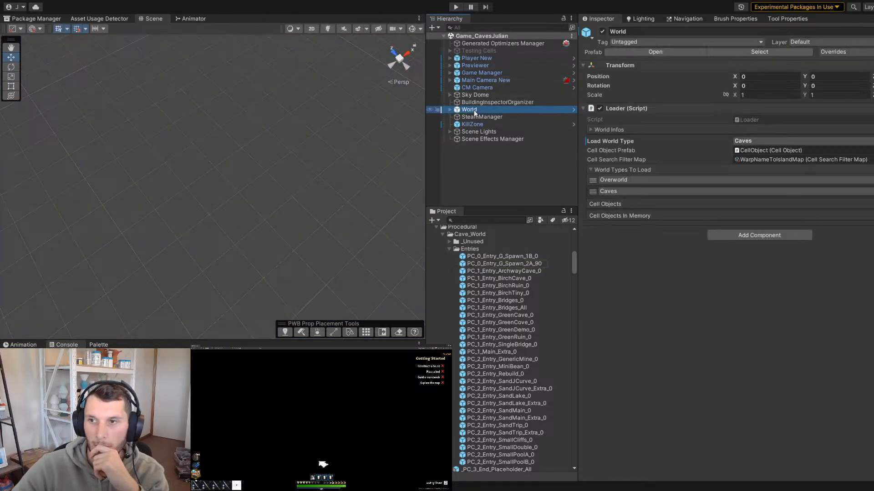
key("ctrl+p")
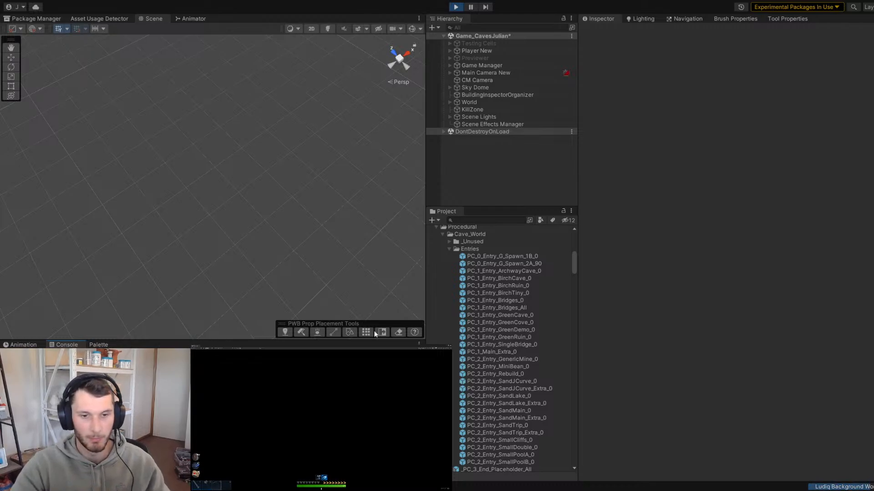
left_click(471, 7)
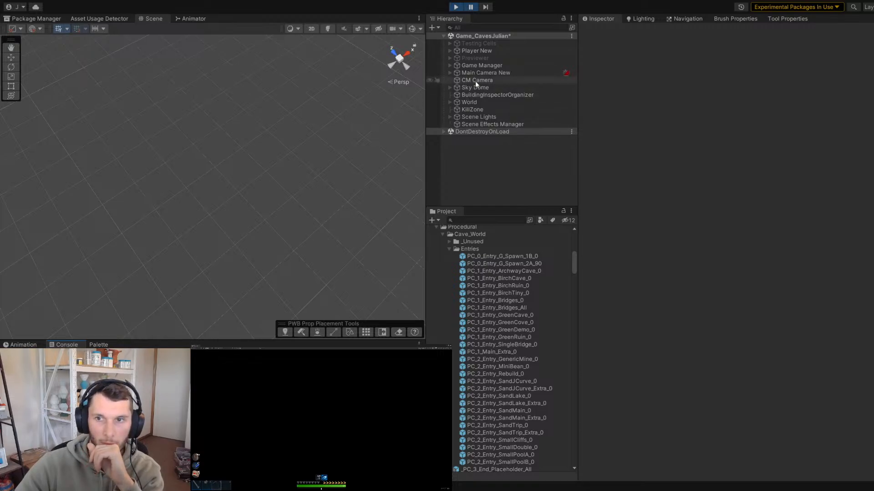
Inspect the World object's area and its World Infos definitions while the game is paused, and stop play mode
left_click(471, 103)
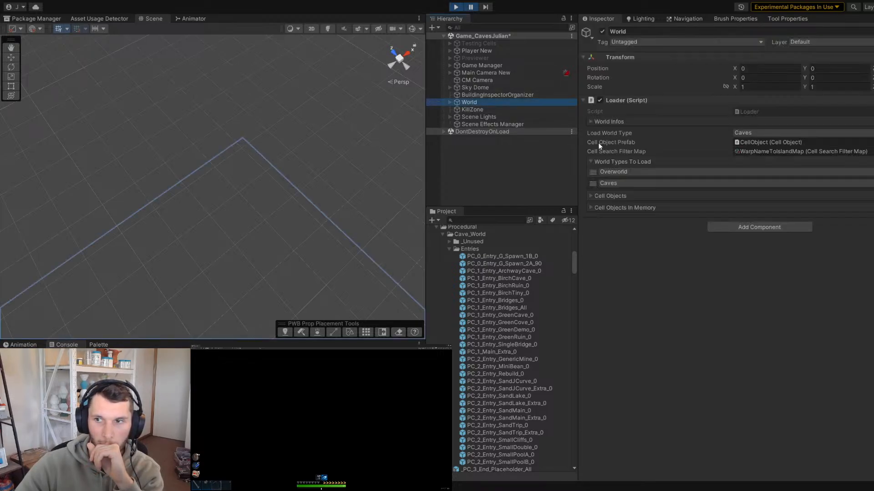
scroll(291, 155, "down", 5)
middle_click_drag(285, 180, 269, 102)
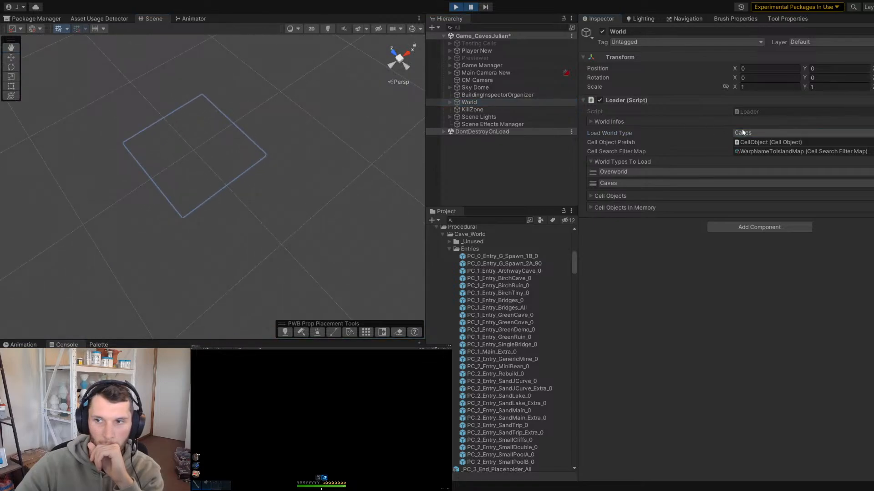
left_click(457, 7)
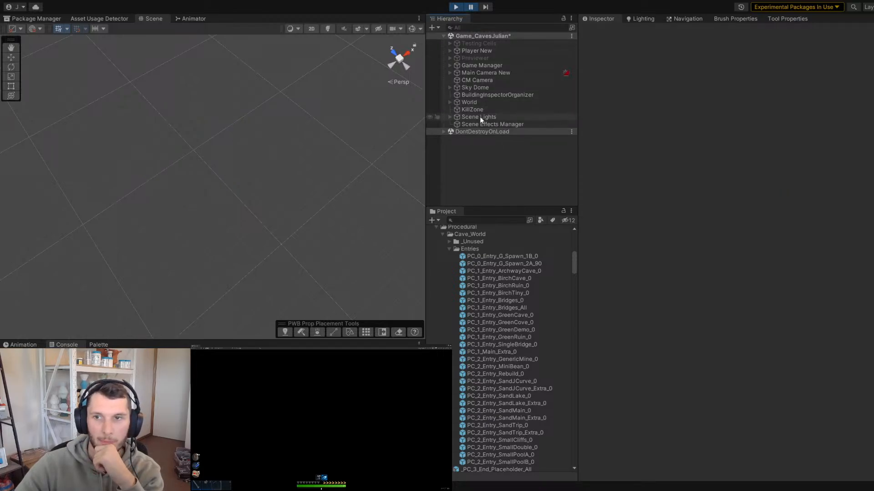
left_click(468, 109)
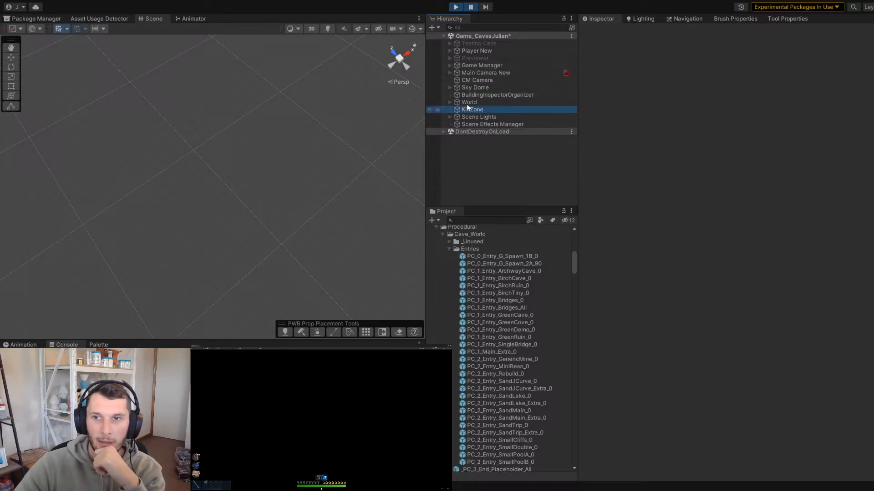
left_click(467, 103)
left_click(624, 126)
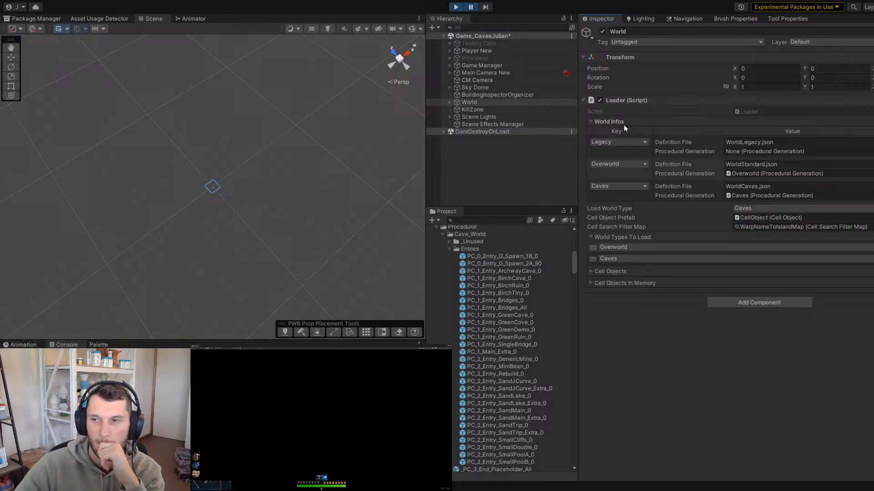
left_click(622, 124)
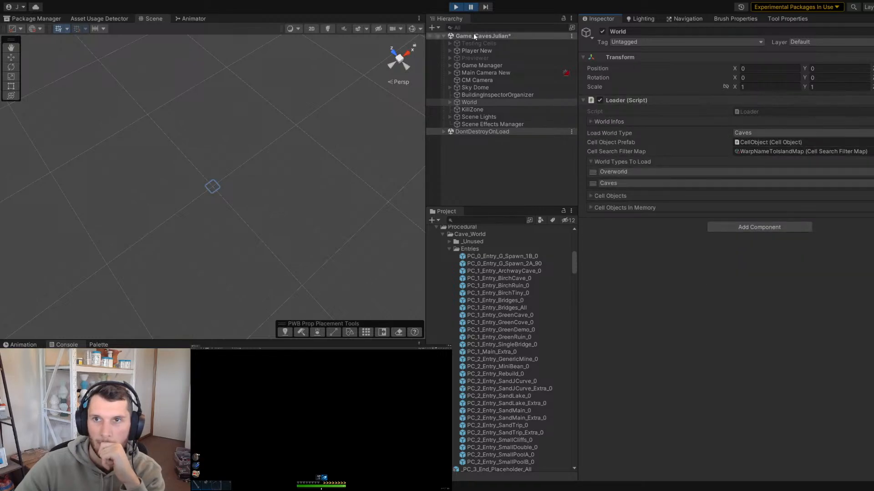
left_click(456, 7)
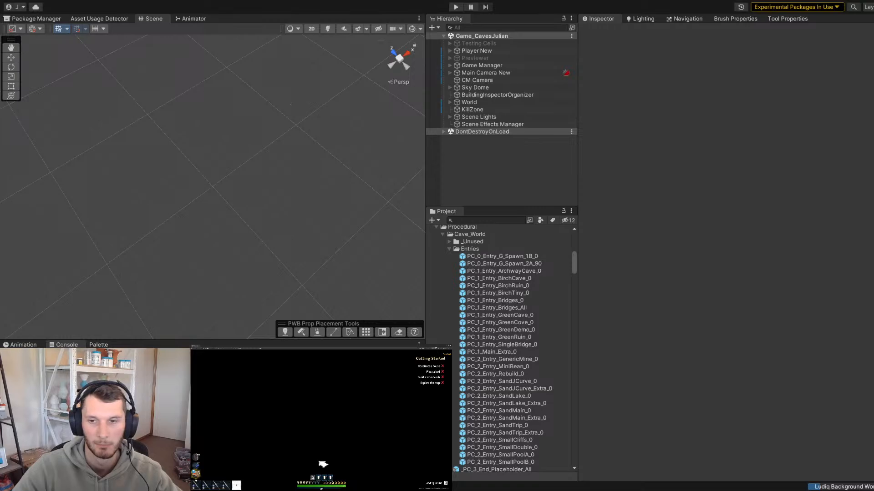
Collapse the Procedural folder and open the MainMenu scene from the project's scenes
scroll(451, 273, "up", 3)
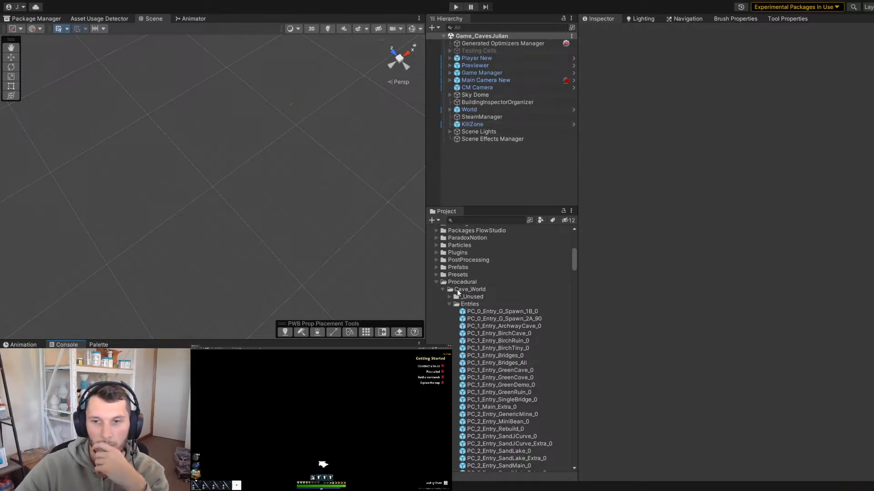
left_click(435, 281)
scroll(473, 317, "down", 3)
scroll(471, 320, "down", 10)
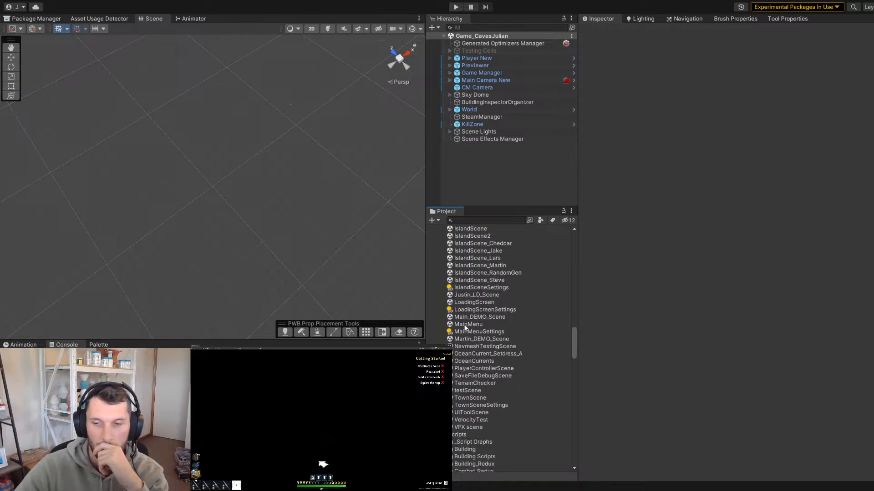
left_click(464, 325)
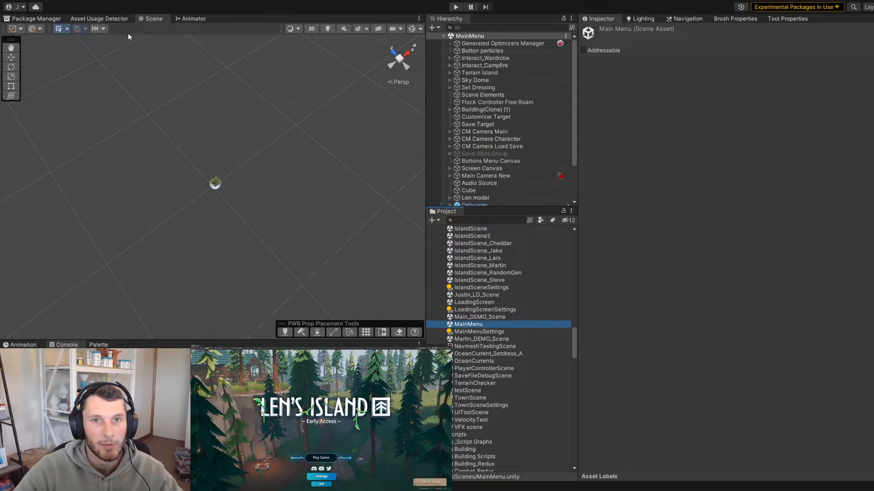
Run the MainMenu scene in the maximized game view and create a new save game named "dawdawd"
scroll(220, 132, "up", 2)
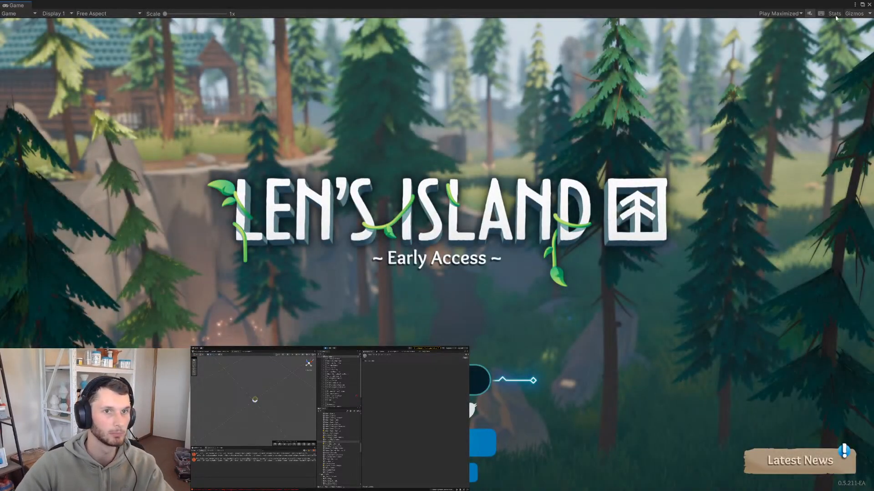
left_click(452, 378)
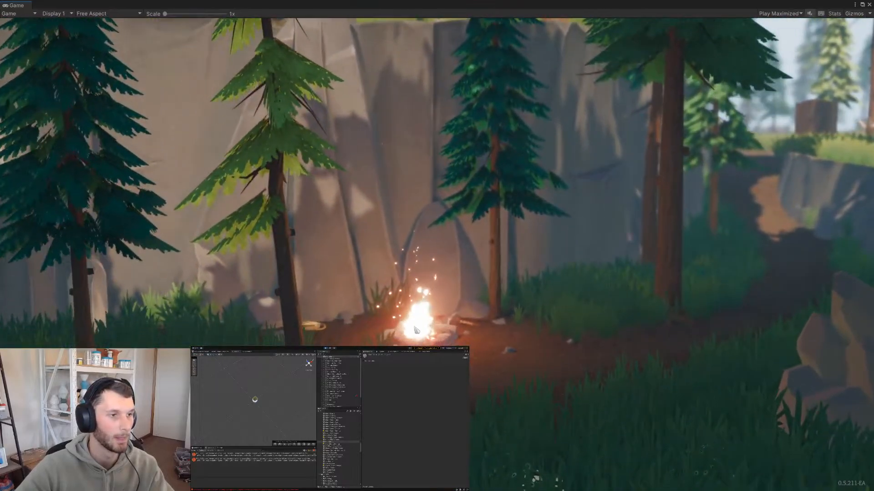
scroll(402, 305, "down", 5)
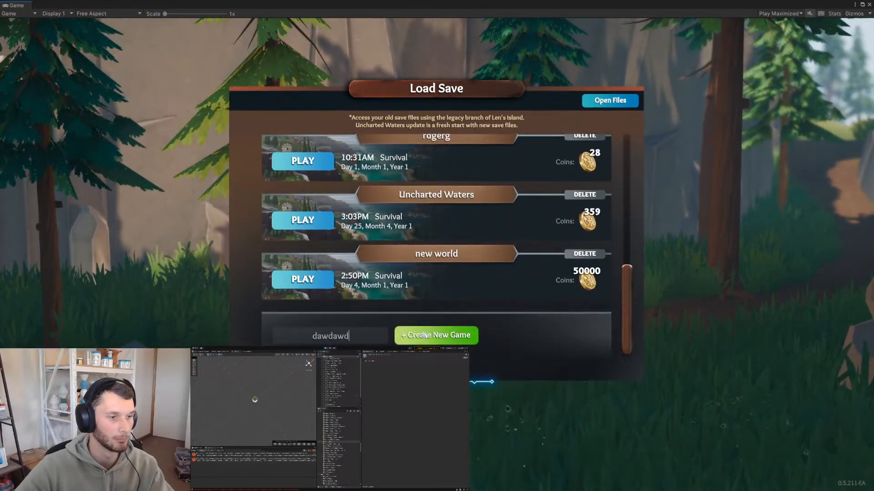
left_click(427, 336)
left_click(426, 335)
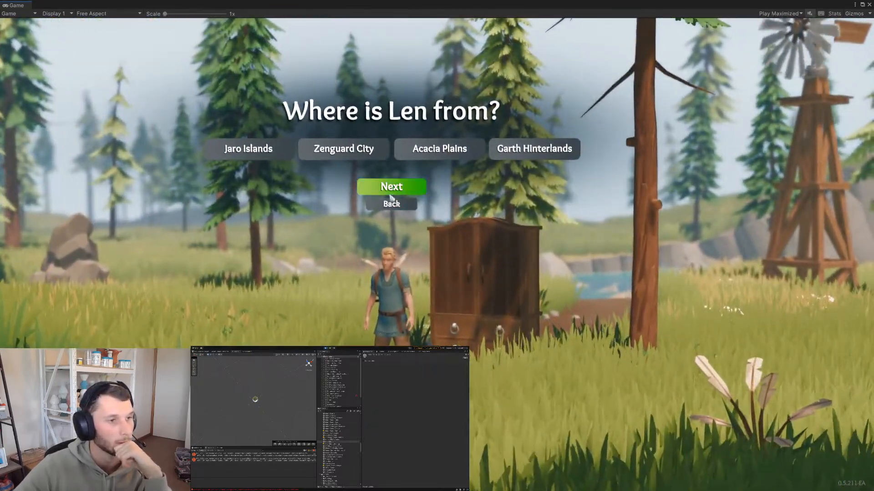
Advance past Len's origin question and the remaining new-game setup to enter the game world
left_click(393, 190)
left_click(398, 189)
left_click(472, 153)
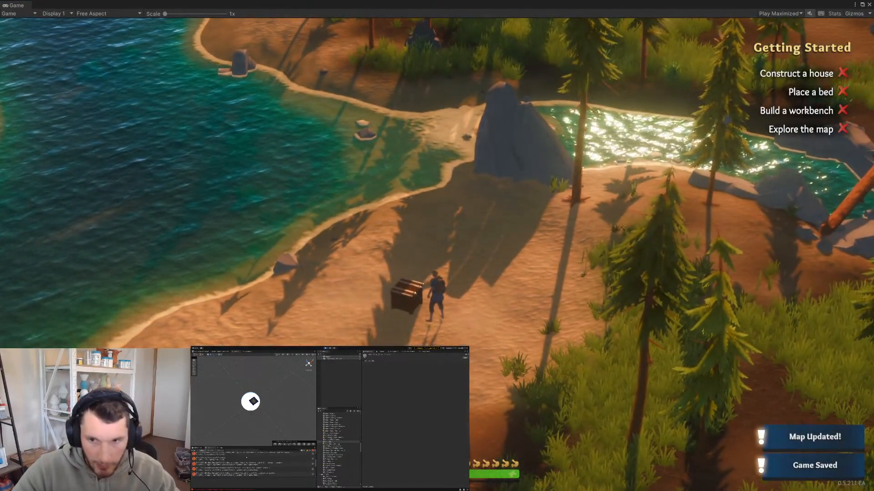
Clear the console and run the character from the beach across the river into the forest
left_click(194, 451)
left_click(746, 328)
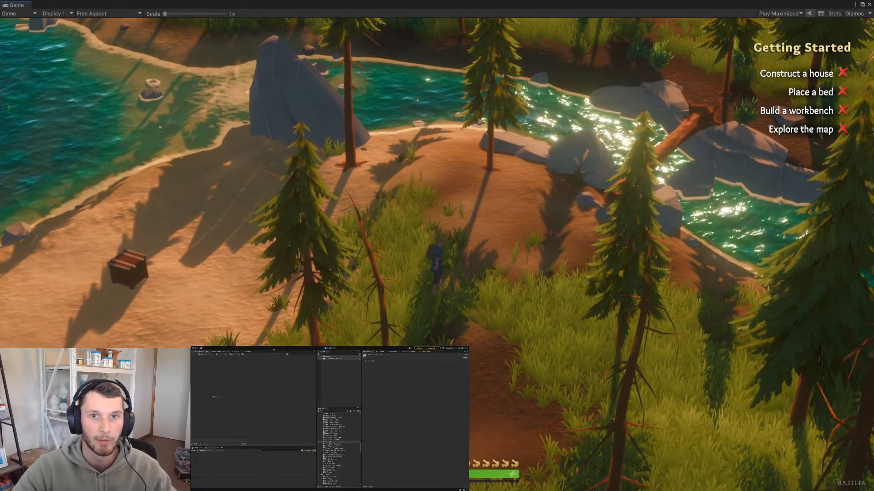
left_click(809, 250)
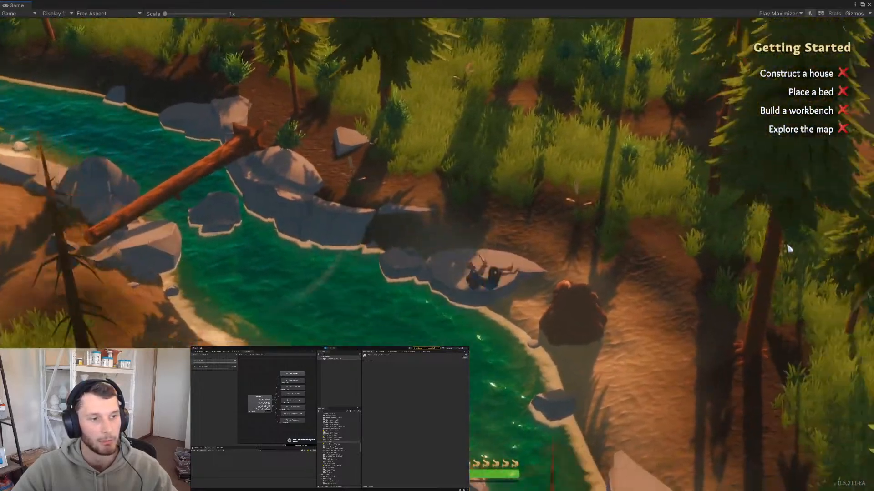
left_click(800, 248)
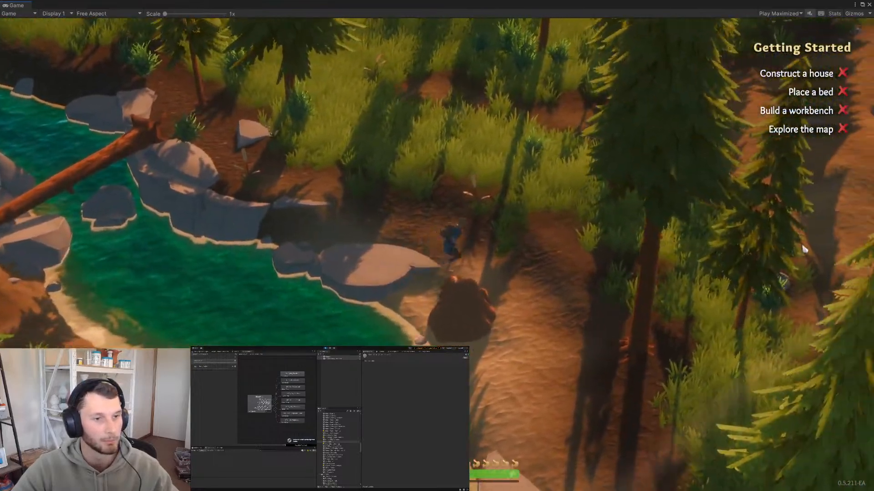
key("space")
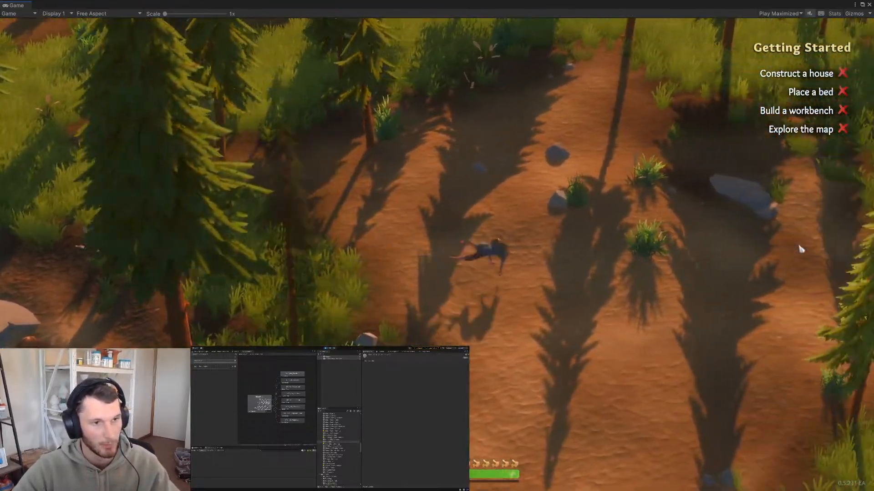
key("d")
key("space")
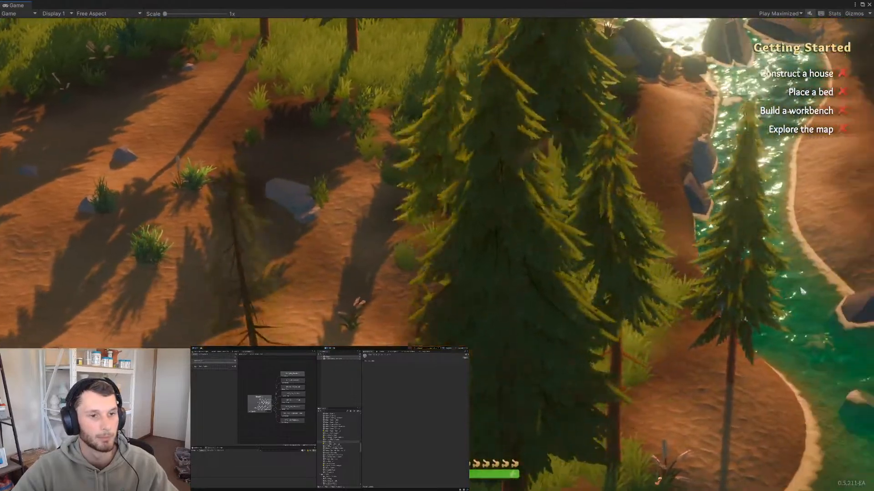
key("space")
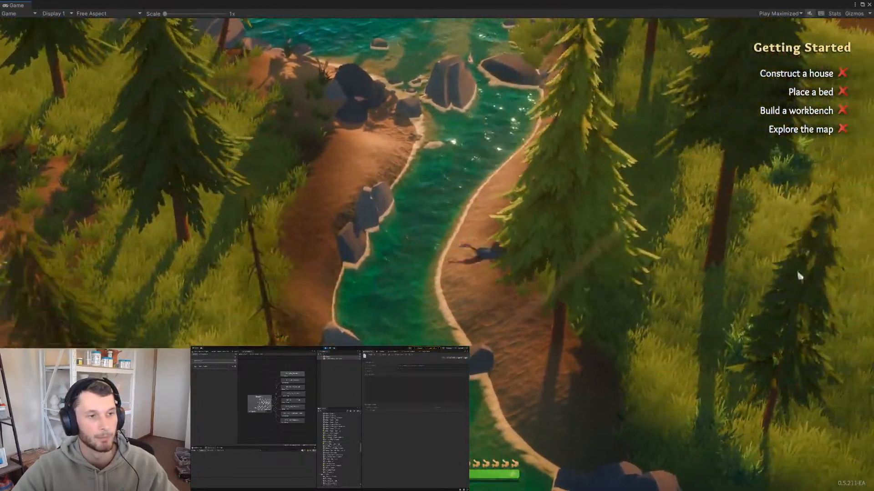
key("d")
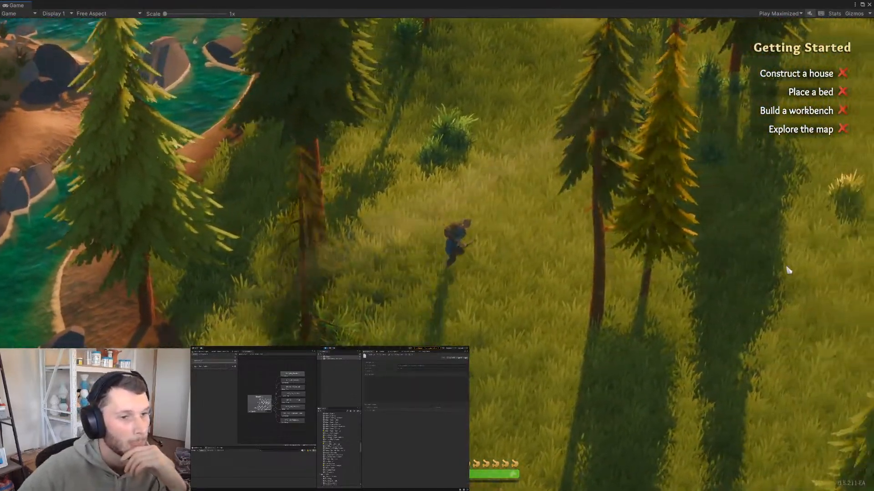
key("d")
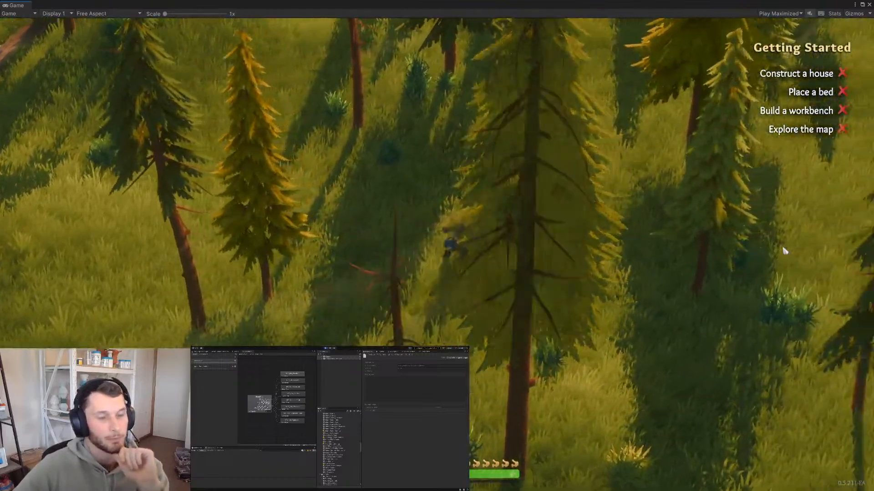
Check the in-game map zoomed out to the whole island, and return to the forest
key("m")
scroll(511, 259, "down", 5)
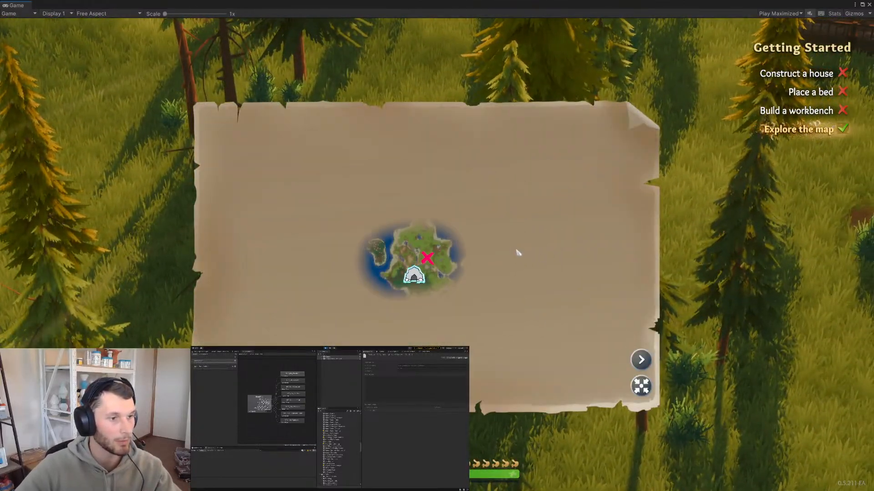
key("m")
key("m")
key("d")
key("m")
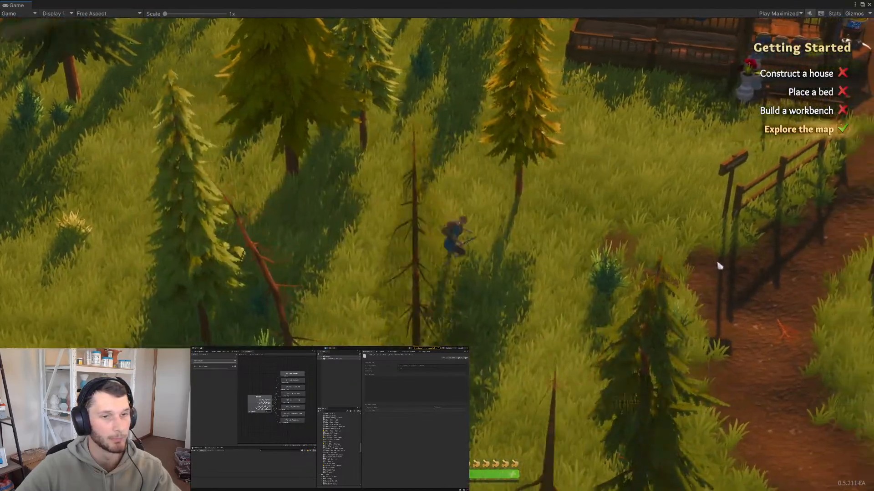
Run the character along the fenced path into the village, past the market stall and towards the dark wooden entrance
key("d")
key("w")
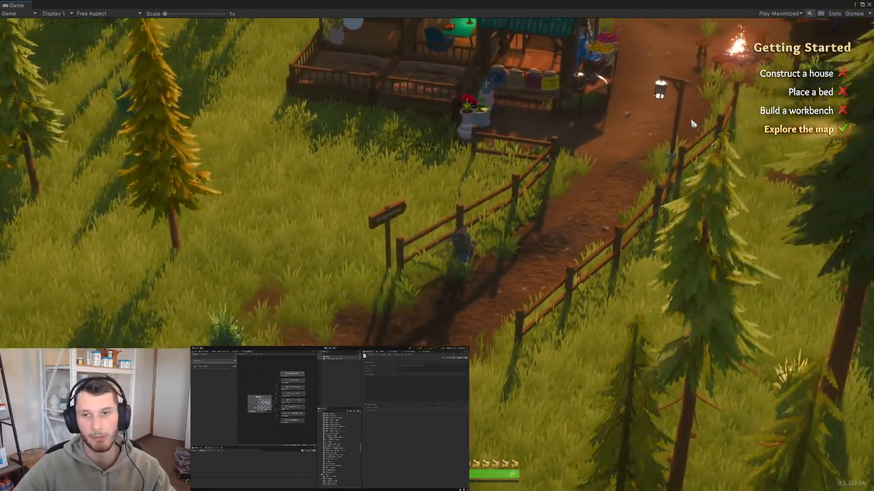
key("w")
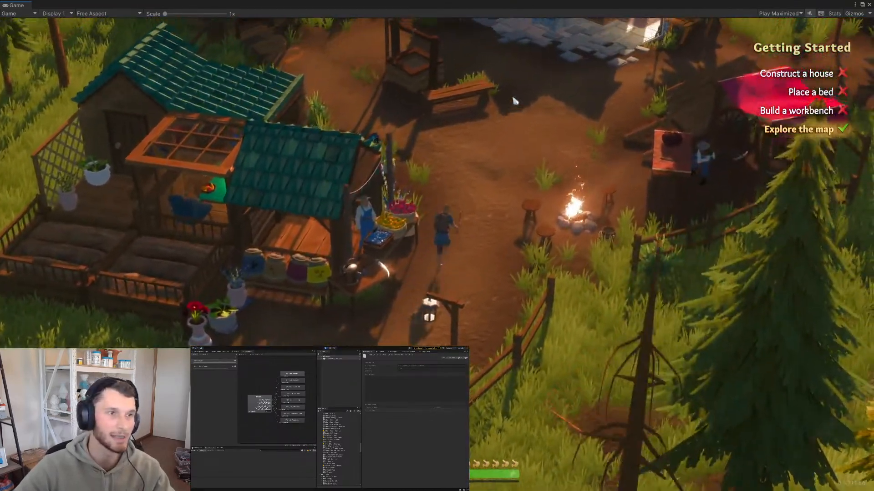
key("w")
key("a")
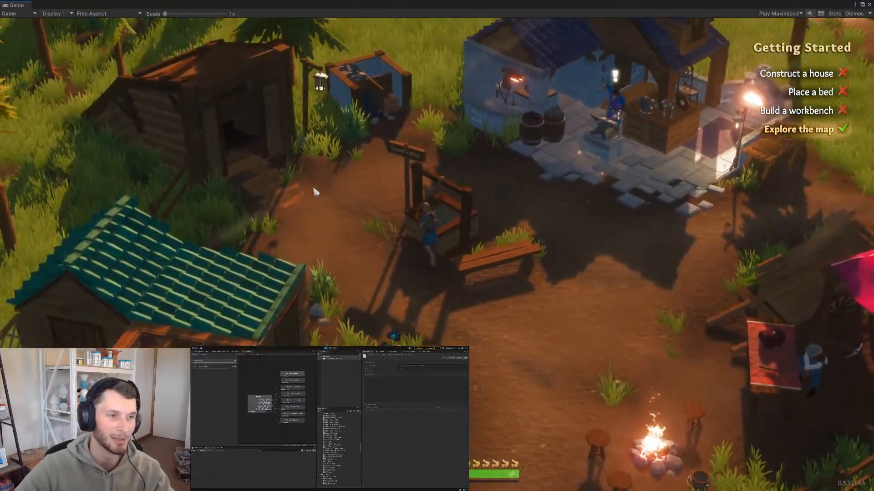
key("w")
key("a")
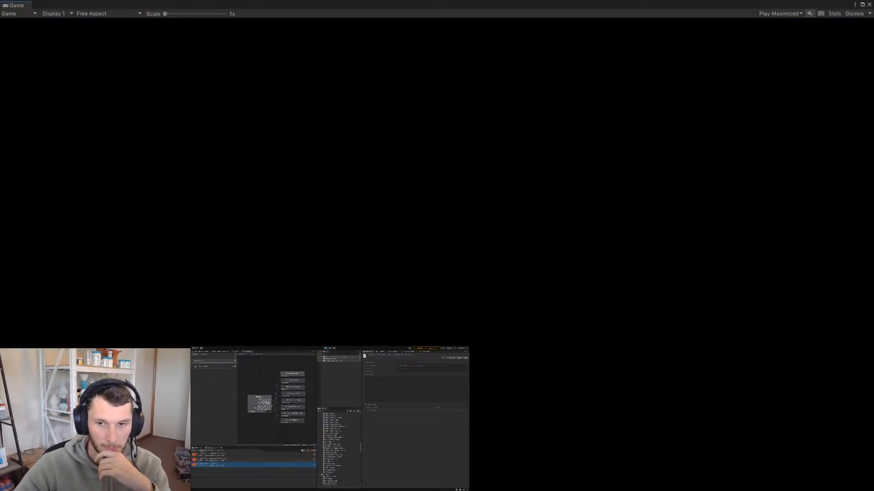
Bring the Spotify window onto this display and minimize it
left_click_drag(873, 59, 217, 55)
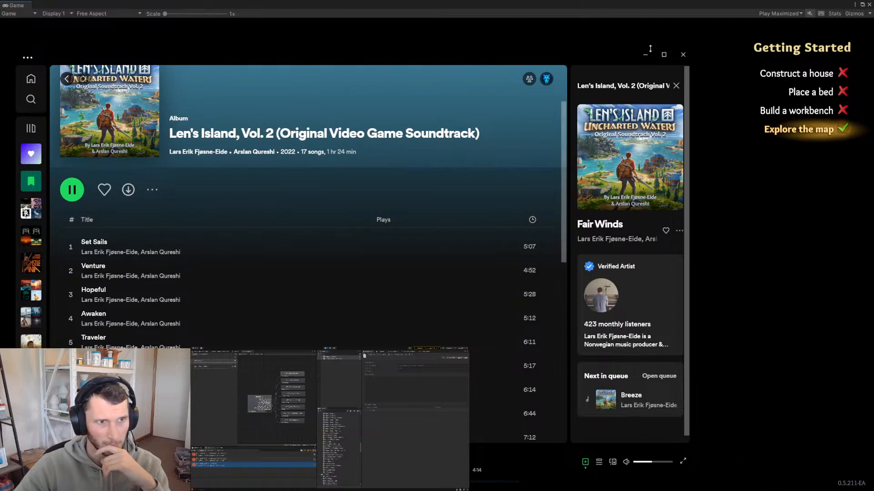
left_click(641, 57)
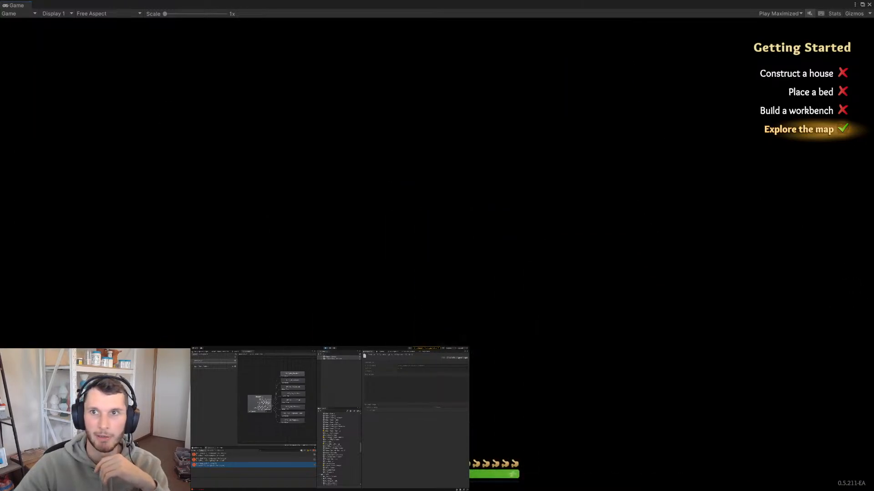
Enlarge the console, examine the logged errors and open the CellObject.cs source line from the first error's stack trace
left_click(232, 461)
left_click(228, 465)
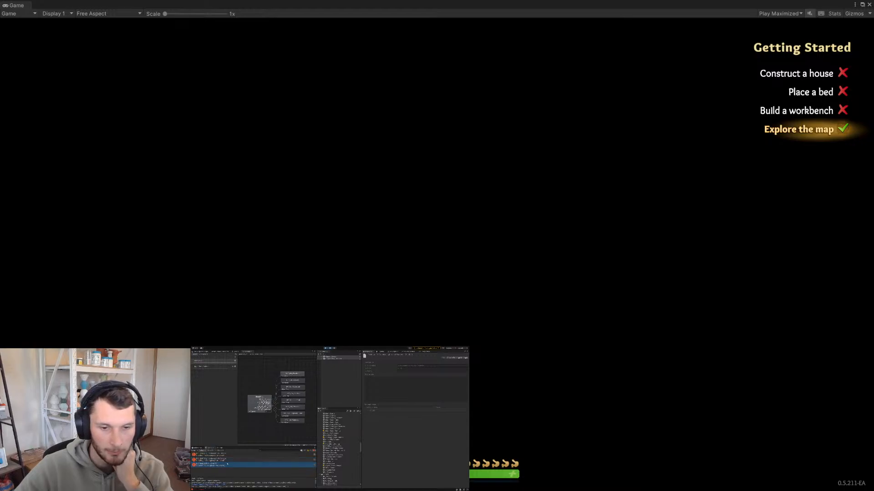
left_click(220, 454)
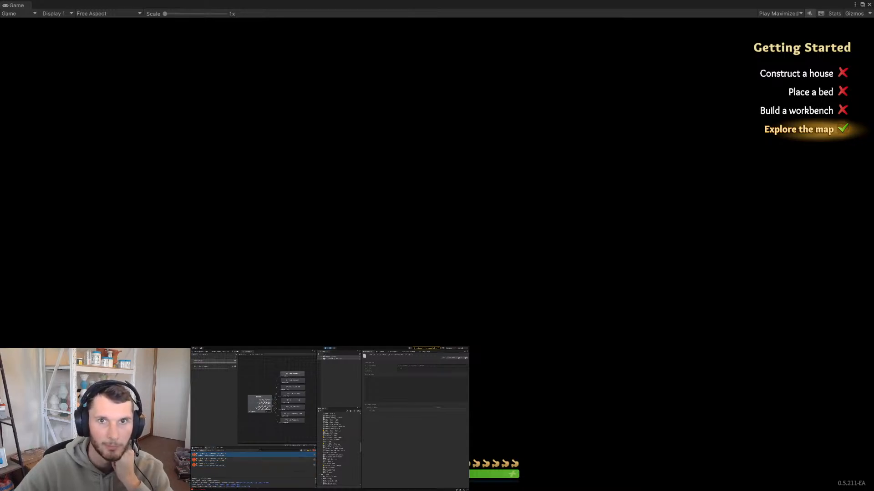
left_click(235, 352)
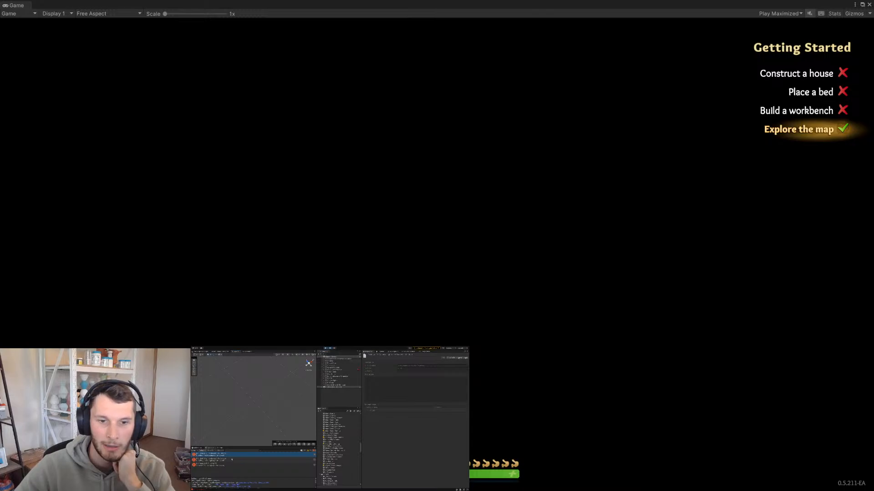
left_click_drag(227, 446, 228, 435)
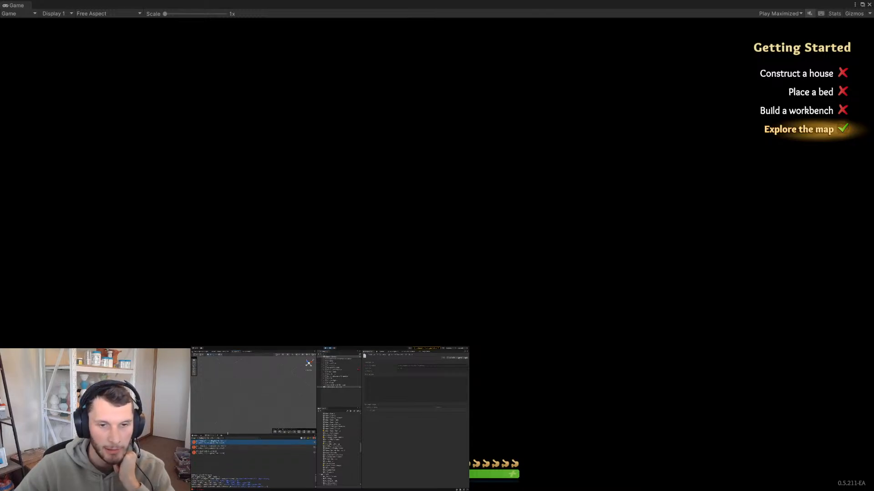
mouse_move(235, 474)
left_mouse_down()
mouse_move(240, 459)
mouse_move(212, 462)
mouse_move(222, 464)
left_mouse_up()
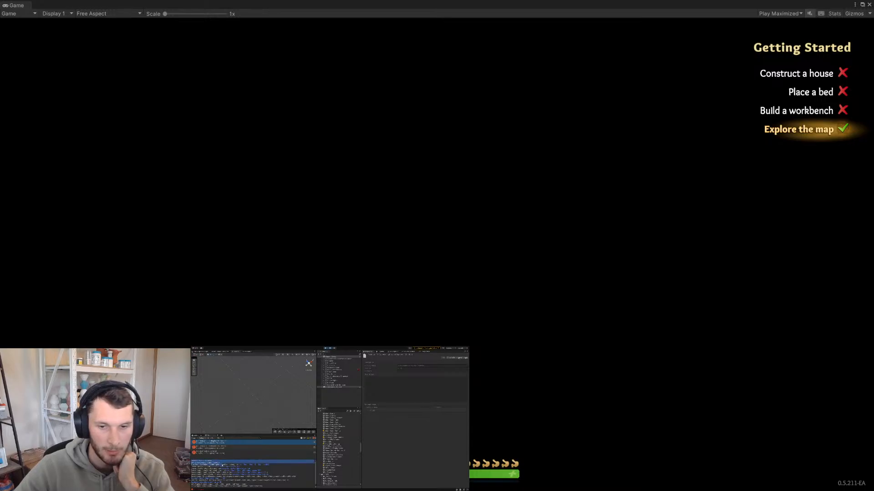
left_click(259, 465)
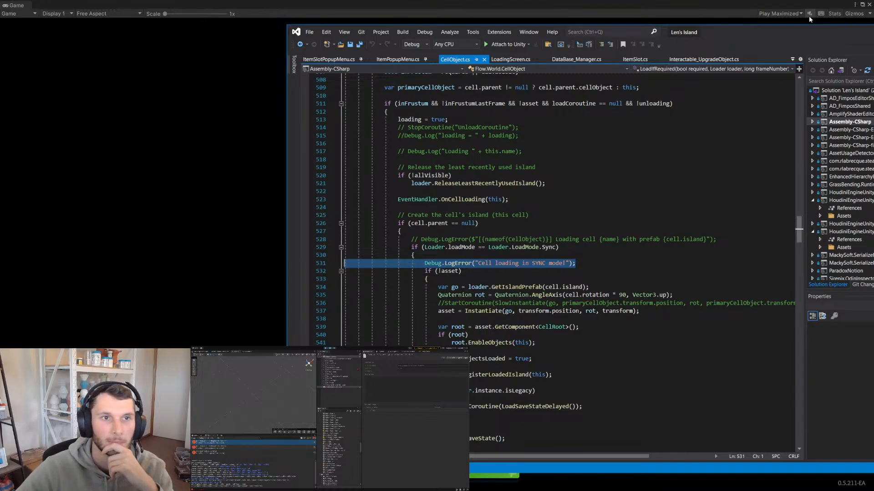
Put the Visual Studio window away and examine the remaining console errors in Unity
left_click_drag(809, 32, 627, 32)
left_click(425, 471)
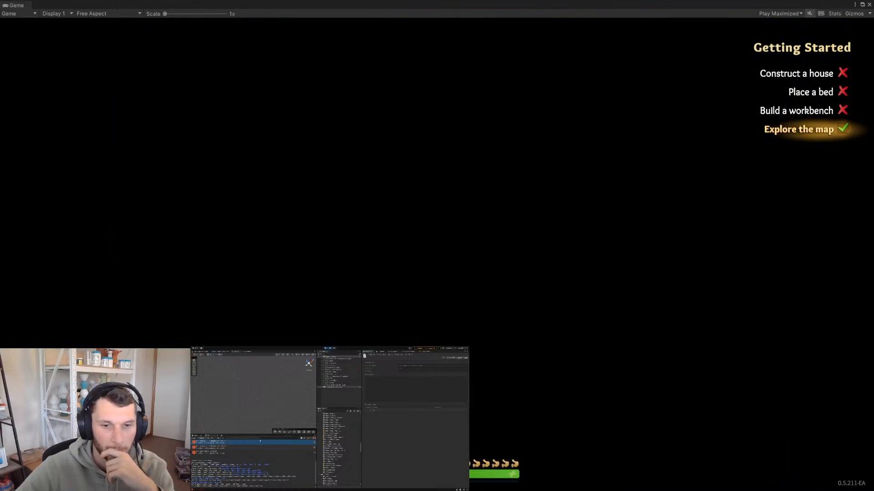
left_click(230, 448)
left_click(221, 454)
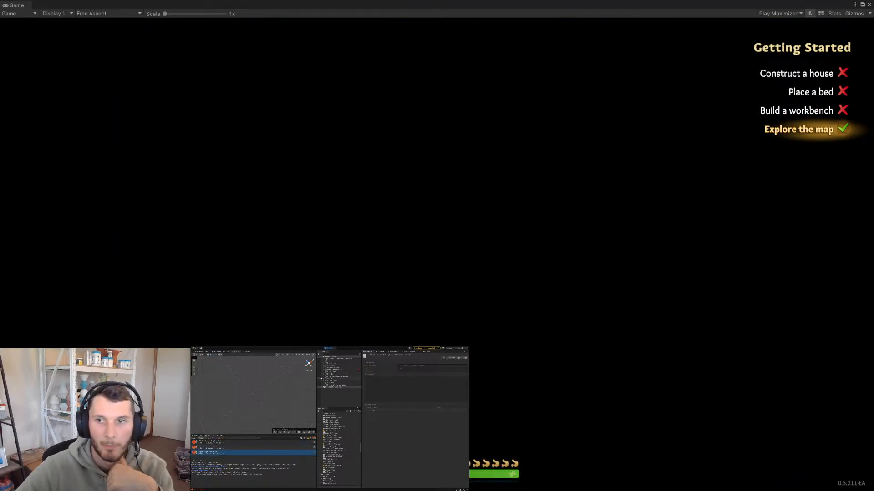
Expand the world object in the hierarchy and inspect the components of several of its cell objects
left_click(324, 379)
scroll(335, 384, "down", 3)
left_click(337, 383)
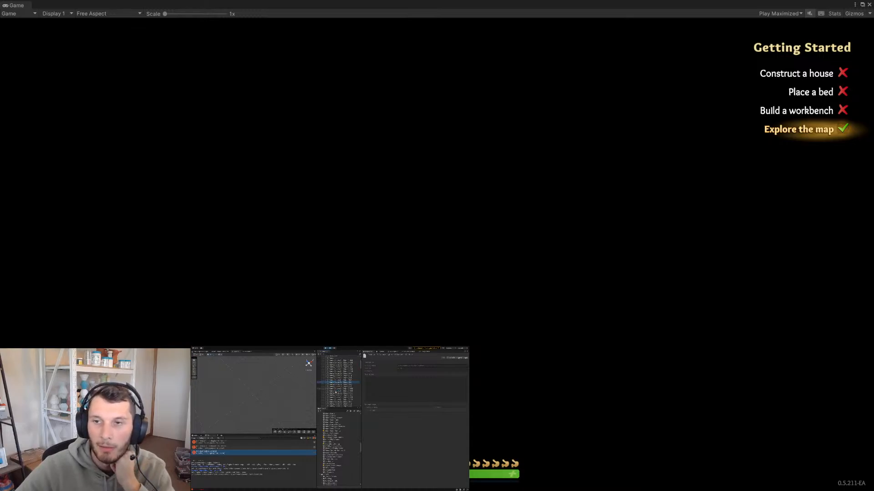
scroll(337, 393, "down", 15)
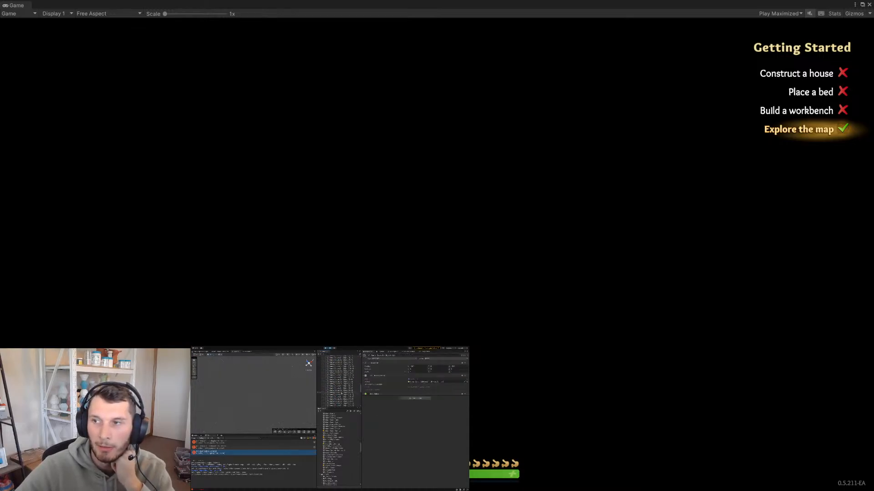
left_click(345, 371)
scroll(346, 373, "up", 10)
left_click(346, 387)
scroll(346, 387, "up", 4)
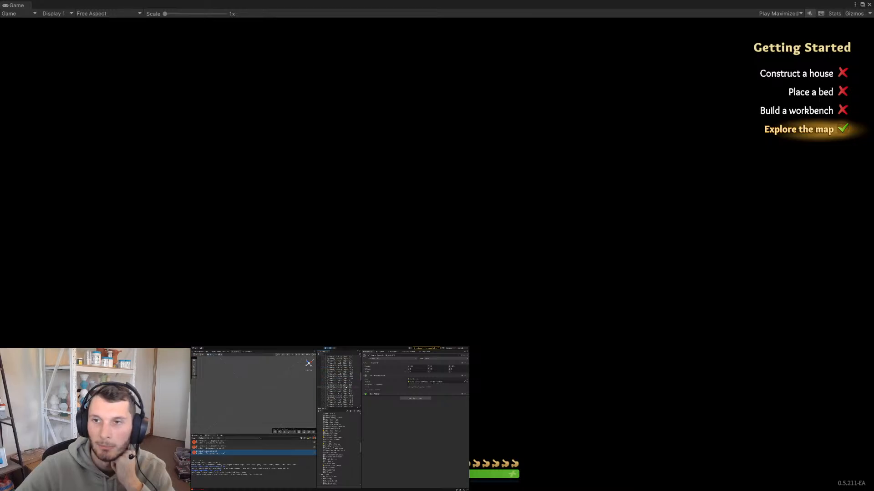
scroll(345, 387, "up", 10)
Inspect the world object and its first children, expanding and collapsing the lists in the parent's component
left_click(342, 381)
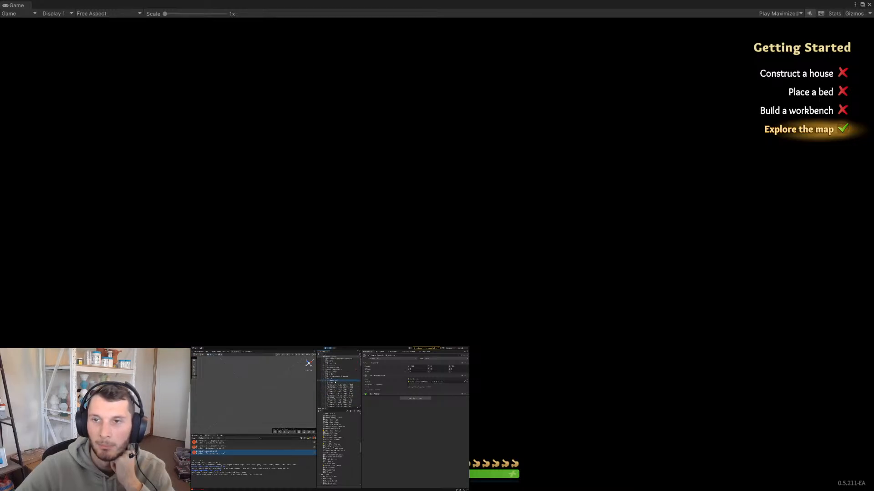
left_click(334, 383)
left_click(378, 389)
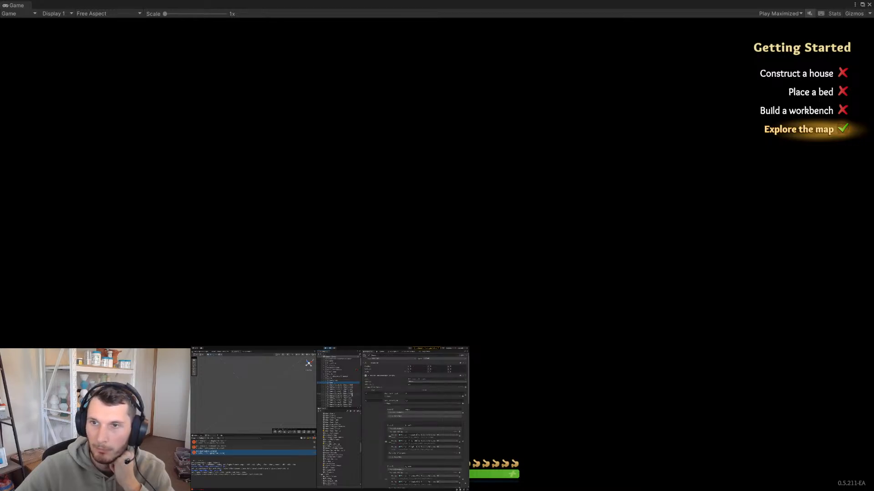
left_click(329, 380)
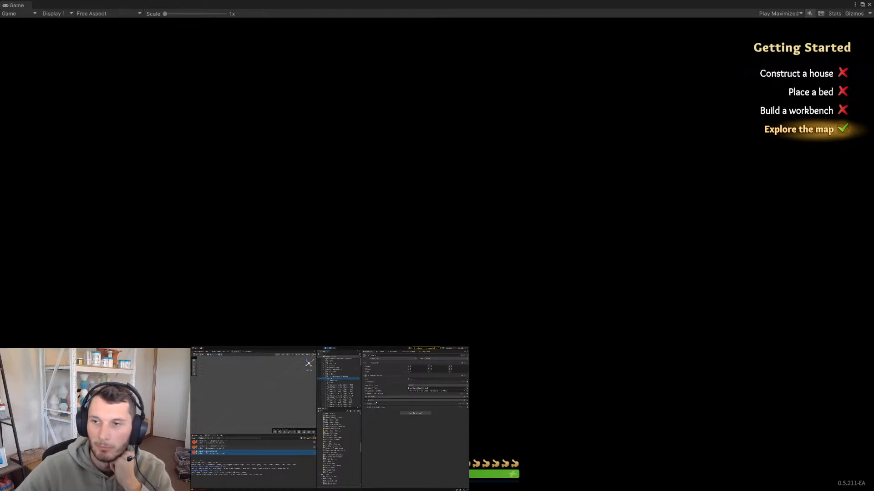
left_click(372, 404)
left_click(372, 404)
left_click(372, 407)
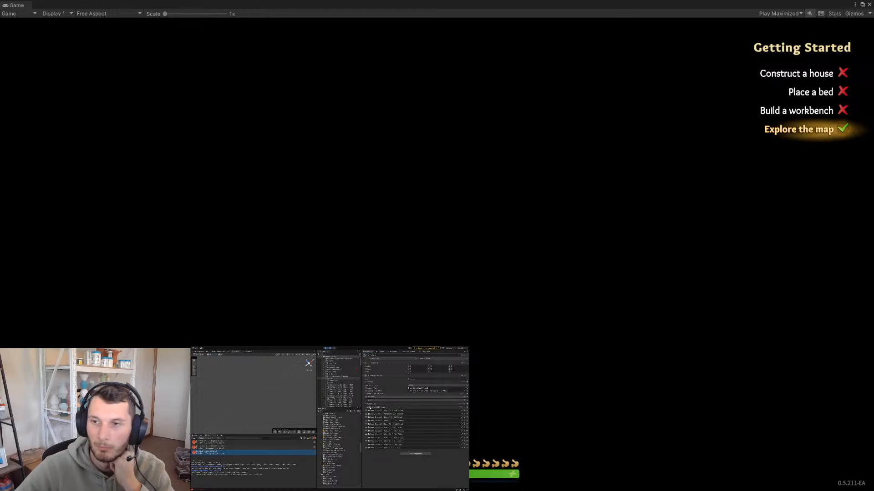
left_click(373, 407)
left_click(368, 382)
left_click(368, 382)
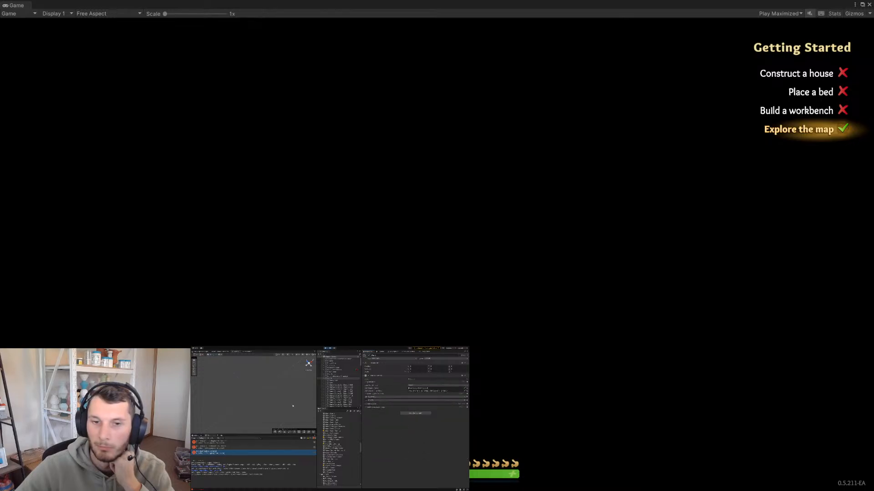
Clear the console errors and run the game world scene in play mode
left_click(194, 439)
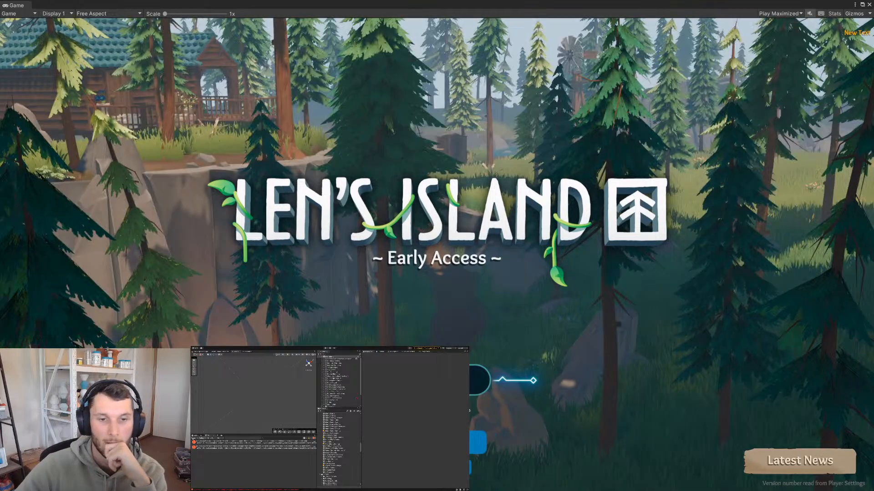
left_click(193, 439)
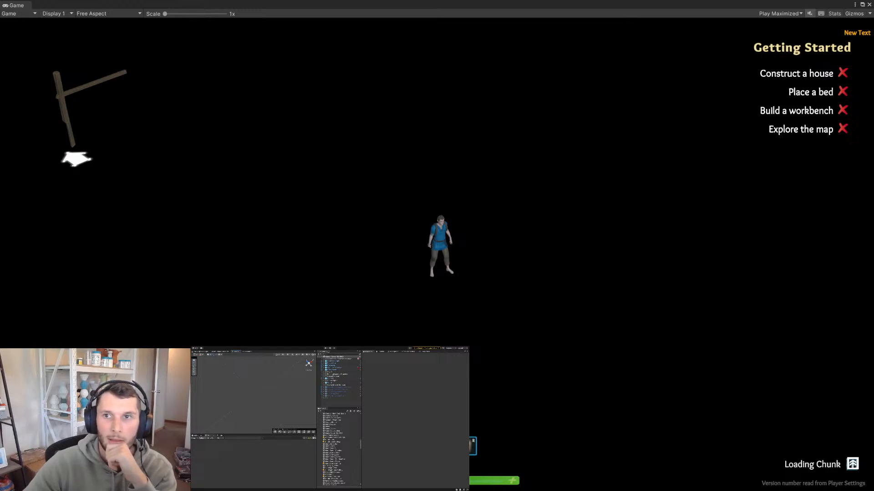
left_click(325, 348)
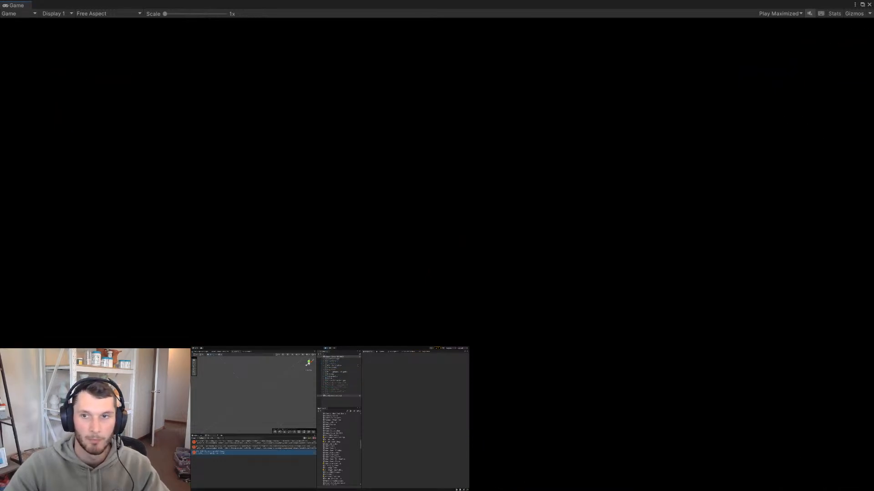
Leave play mode, return to the Game_CavesJulian scene and frame the Player New object in an enlarged scene view
left_click(325, 351)
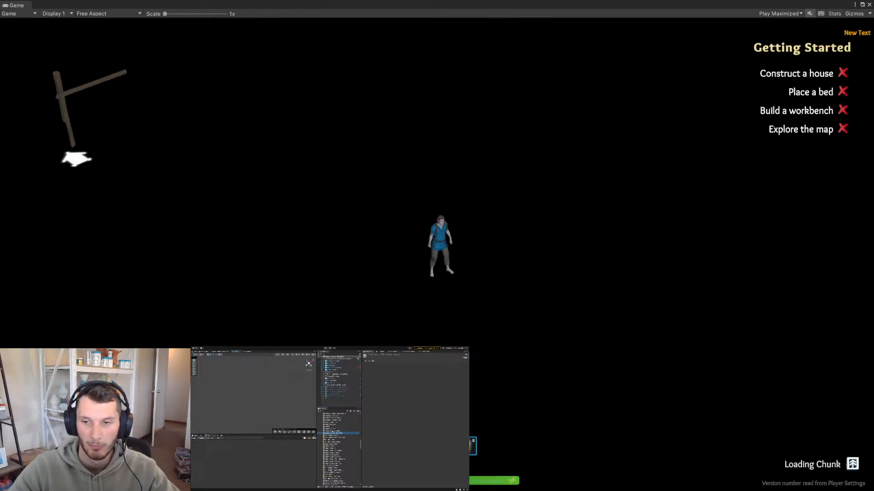
left_click(332, 431)
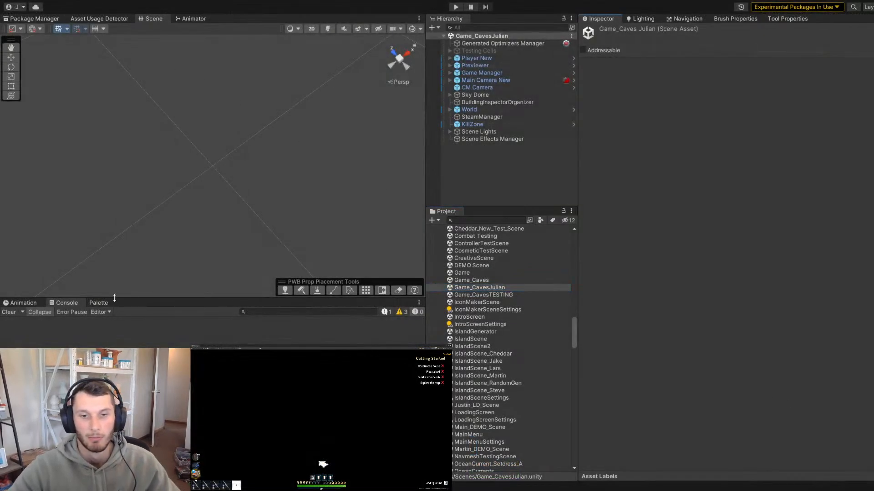
left_click_drag(114, 298, 115, 352)
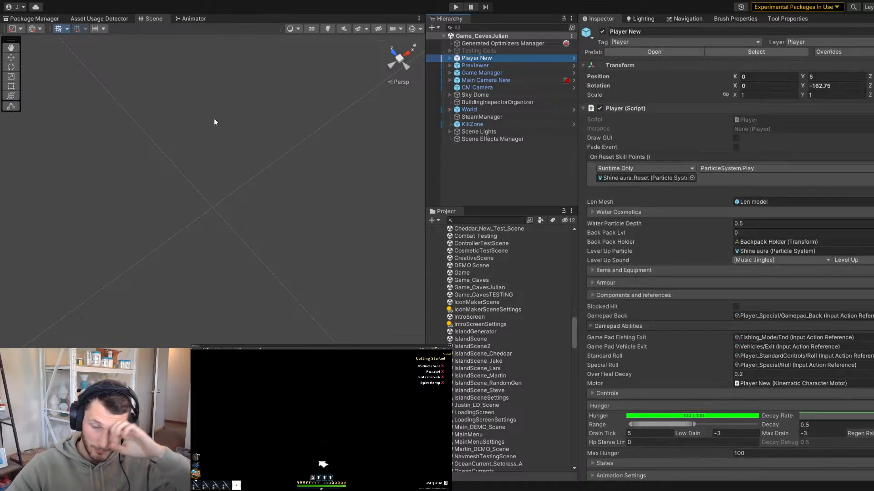
key("f")
Enable the disabled Testing Cells object in the Game_CavesJulian scene
left_click(490, 44)
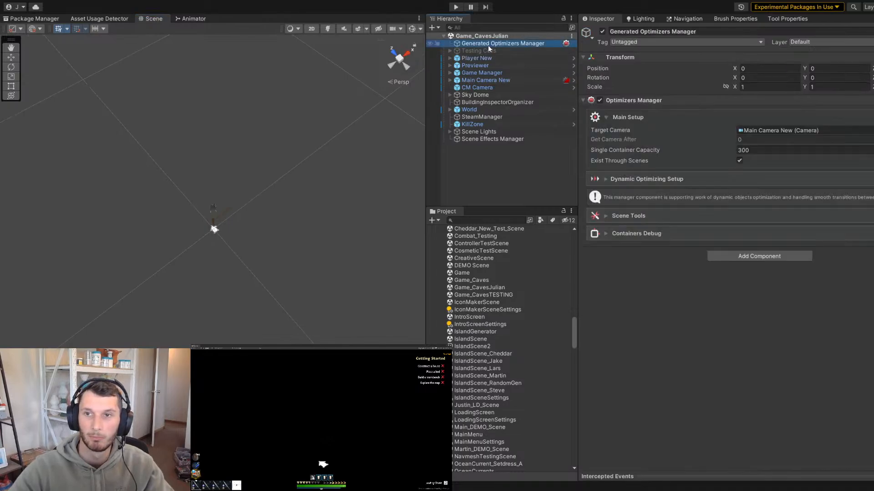
key("Down")
left_click(604, 32)
Examine the layout of all the testing cave cells from several angles and distances
scroll(190, 177, "down", 10)
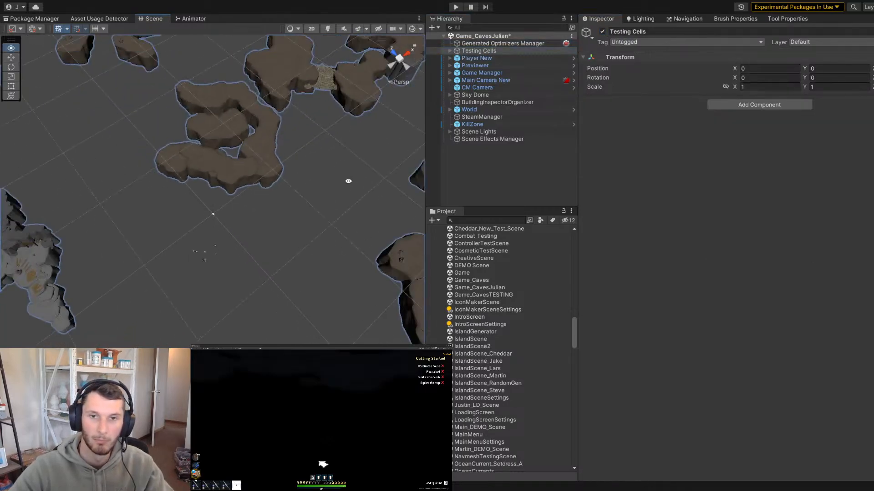
scroll(190, 176, "down", 3)
scroll(342, 273, "up", 6)
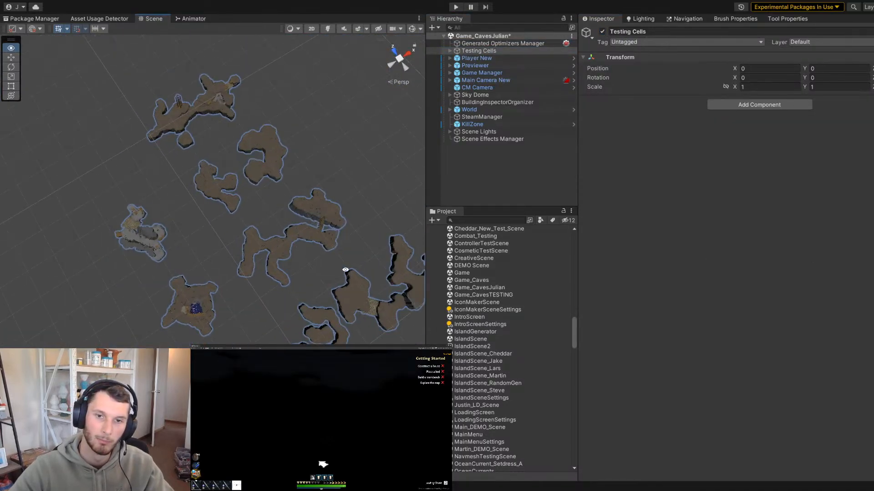
right_click_drag(329, 261, 325, 231)
left_click_drag(325, 231, 323, 211, "alt")
left_click(206, 269)
middle_click_drag(288, 267, 254, 173)
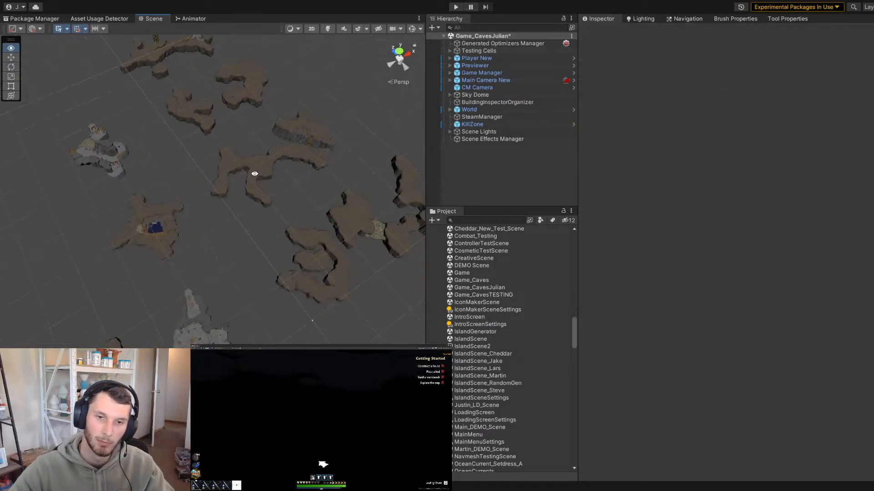
left_click_drag(253, 174, 183, 238, "alt")
scroll(183, 238, "down", 5)
scroll(270, 255, "up", 5)
middle_click_drag(271, 255, 295, 284)
scroll(295, 284, "down", 5)
left_click_drag(117, 185, 88, 162, "alt")
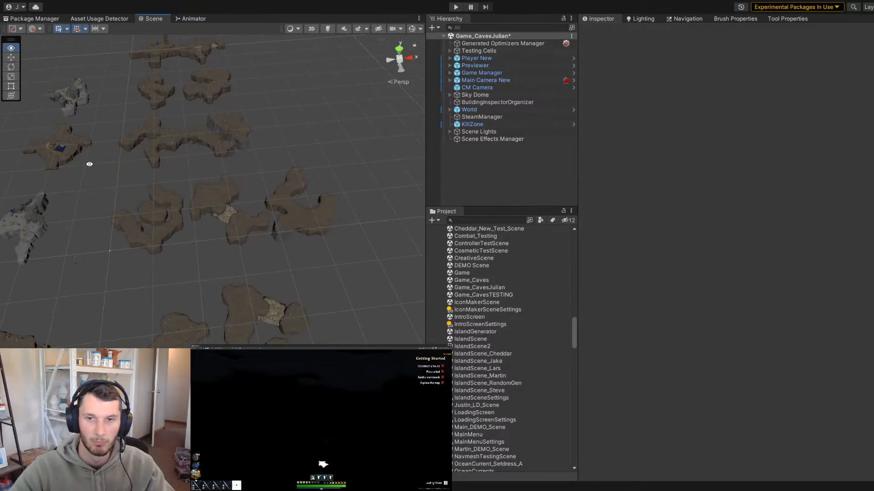
scroll(229, 110, "up", 6)
middle_click_drag(229, 110, 192, 231)
left_click_drag(192, 231, 438, 203, "alt")
middle_click_drag(408, 189, 383, 207)
Inspect the PC_0_Entry_G_Spawn_2A_90 and PC_0_JoinX_Ravine_All cells up close
left_click(236, 190)
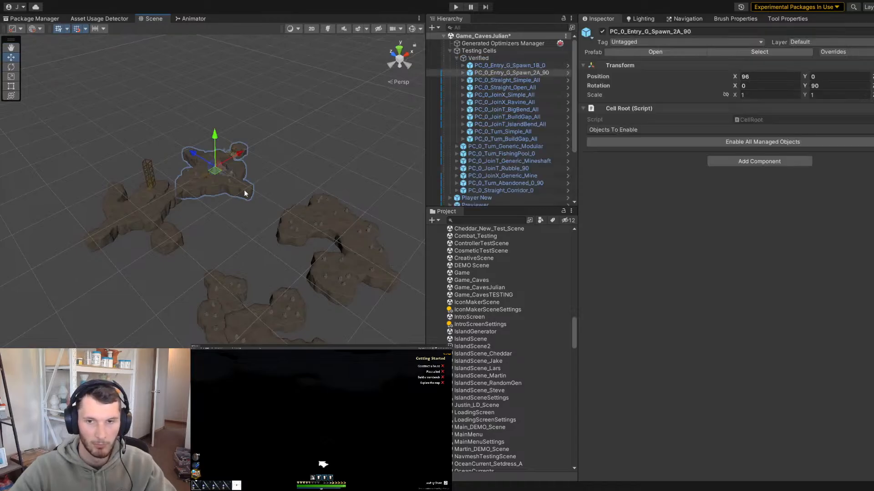
key("f")
left_click_drag(392, 257, 419, 260, "alt")
right_click_drag(419, 259, 268, 248, "alt")
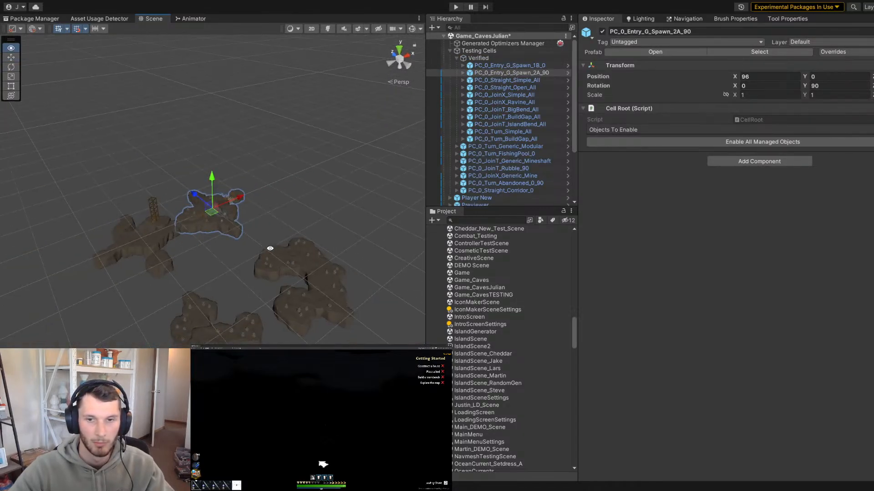
middle_click_drag(269, 247, 241, 164)
right_click_drag(241, 164, 212, 214, "alt")
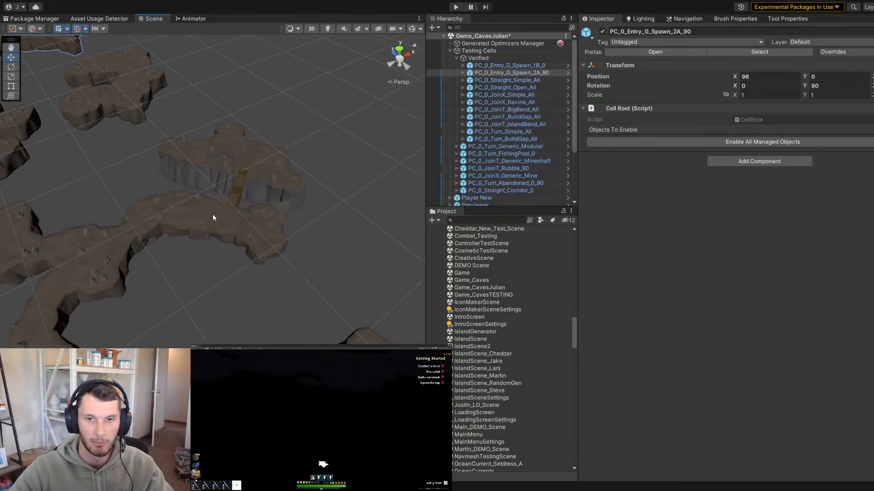
left_click(212, 214)
key("f")
right_click_drag(273, 224, 128, 195, "alt")
scroll(165, 214, "up", 15, "alt")
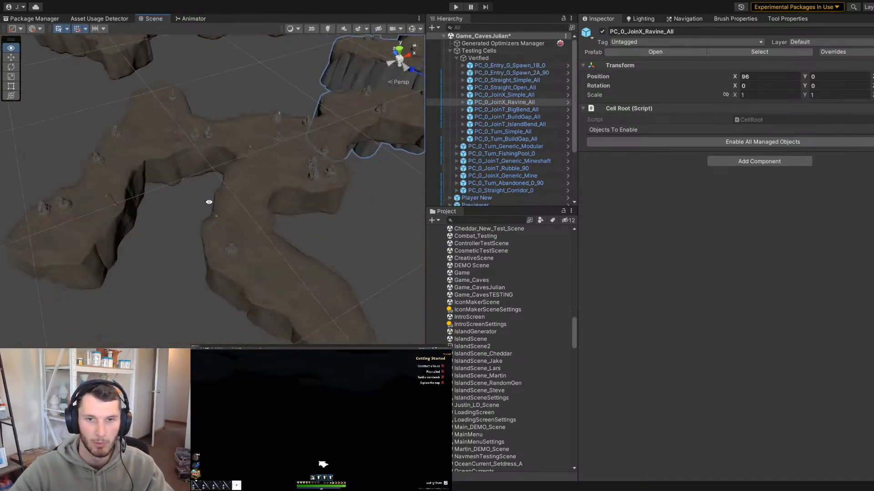
Frame the PC_0_JoinX_Simple_All cell and compare its shape with the surrounding cells
left_click(334, 191)
key("f")
right_click_drag(306, 206, 324, 252, "alt")
middle_click_drag(325, 251, 249, 203)
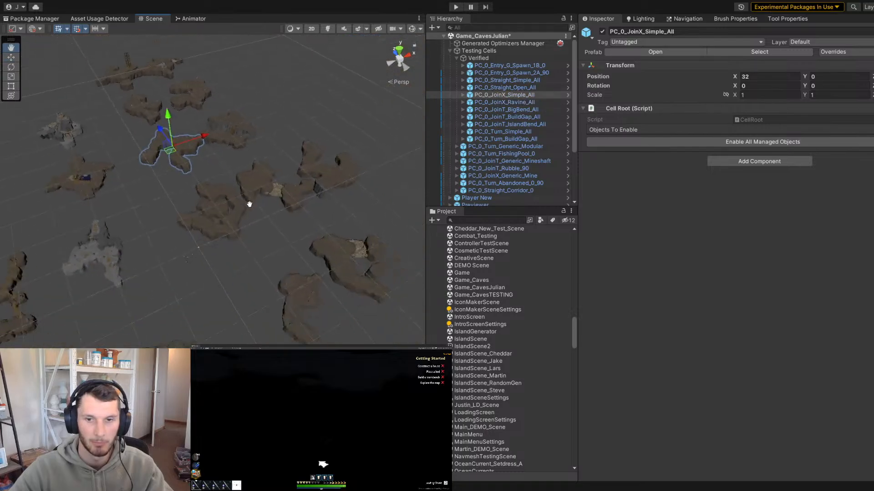
right_click_drag(249, 203, 420, 255, "alt")
left_click_drag(420, 254, 350, 250, "alt")
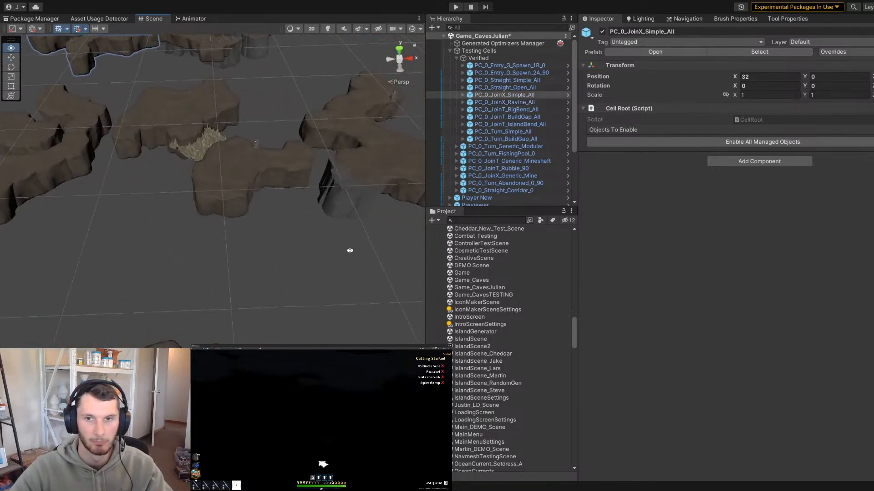
right_click_drag(350, 249, 211, 218, "alt")
left_click_drag(212, 218, 268, 235, "alt")
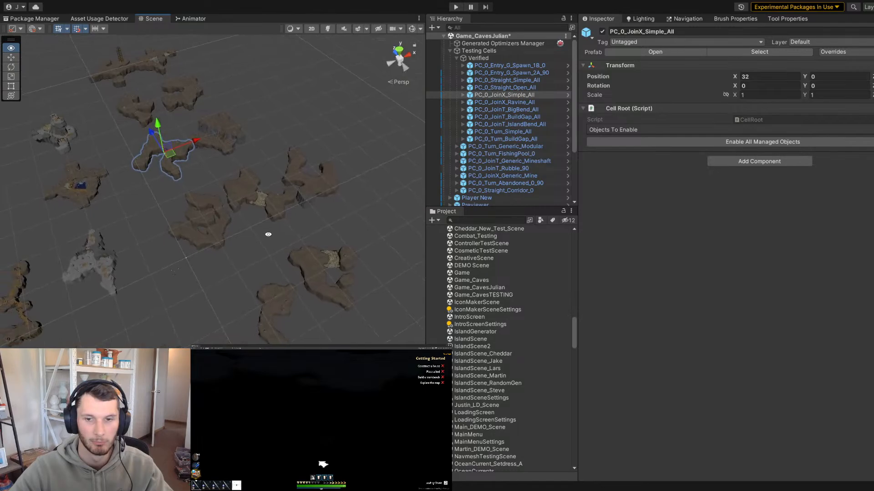
right_click_drag(105, 124, 248, 185, "alt")
middle_click_drag(248, 185, 312, 219)
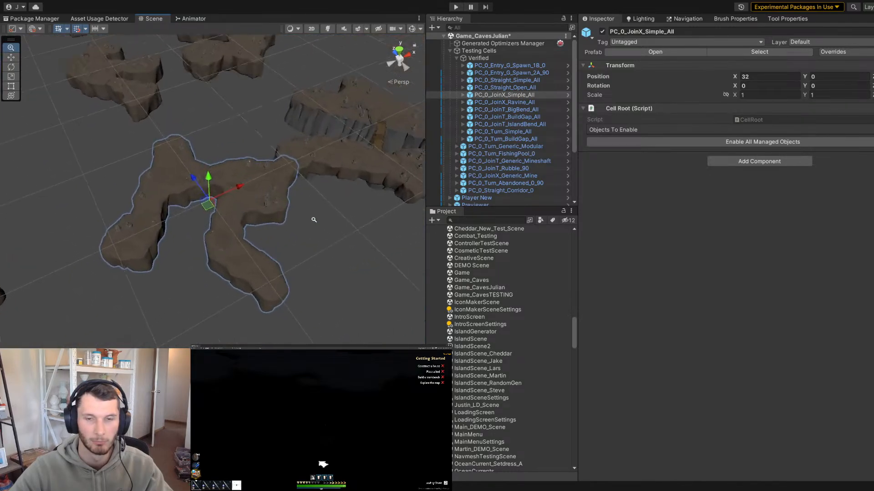
right_click_drag(312, 218, 195, 209, "alt")
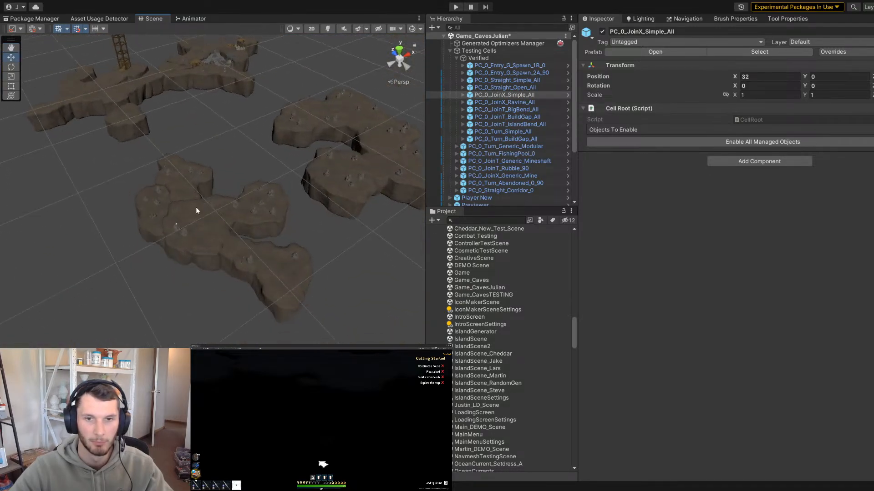
Inspect the PC_0_Straight_Simple_All cell and compare it with the neighbouring open straight cell
left_click(173, 171)
left_click_drag(228, 213, 260, 214, "alt")
right_click_drag(259, 214, 176, 242, "alt")
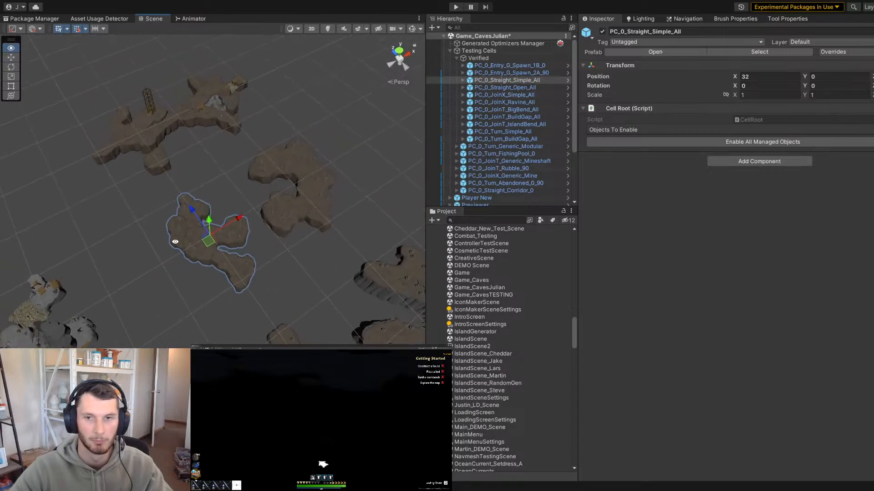
left_click_drag(176, 242, 175, 246, "alt")
right_click_drag(190, 220, 320, 256, "alt")
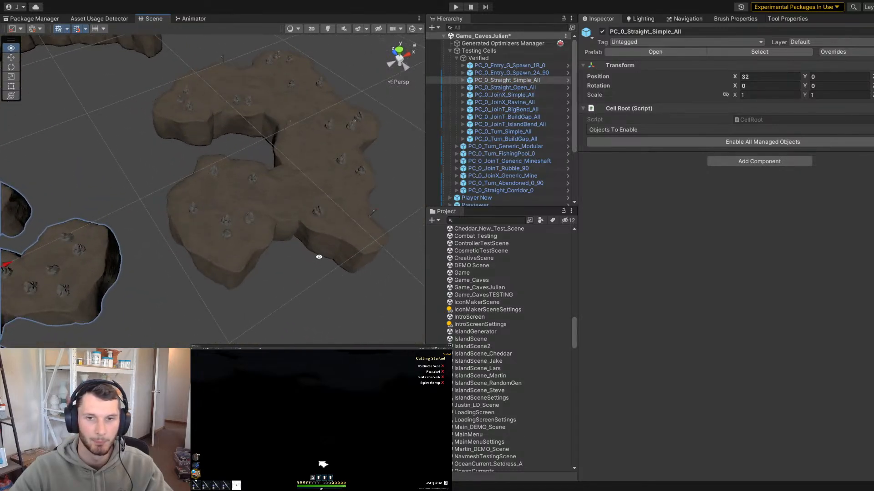
left_click_drag(320, 256, 318, 232, "alt")
right_click_drag(318, 232, 341, 253, "alt")
Open the PC_0_Straight_Open_All cell's prefab for editing
left_click(270, 201)
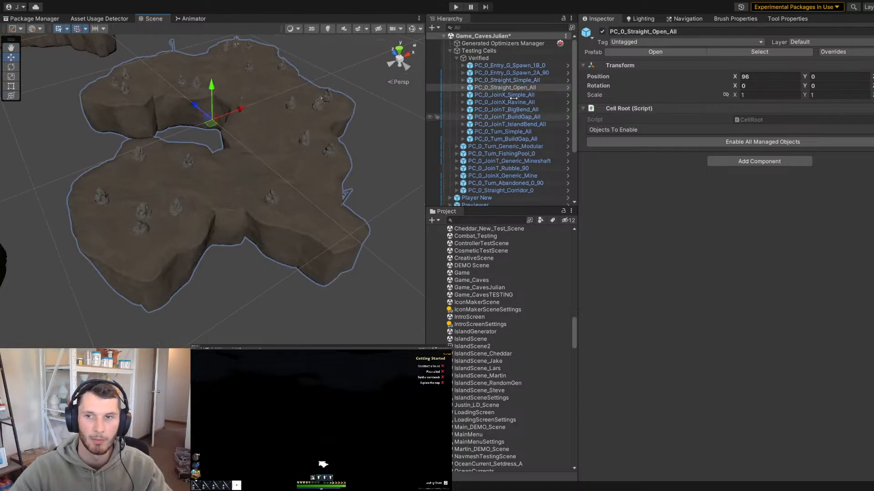
left_click(569, 87)
right_click_drag(196, 197, 247, 211, "alt")
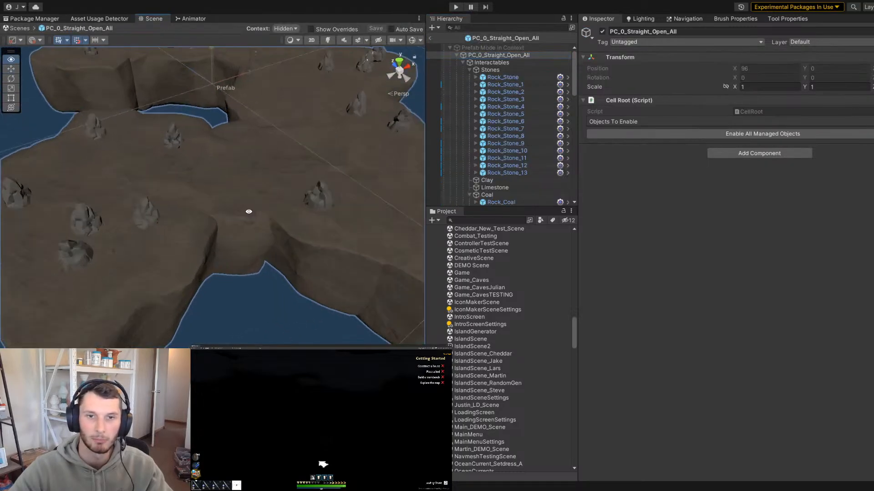
Select the Cave_Cliff_Basic_Dirt_24 floor piece and examine how it fits into the cell floor
left_click(219, 197)
left_click_drag(219, 197, 275, 221, "alt")
key("e")
key("w")
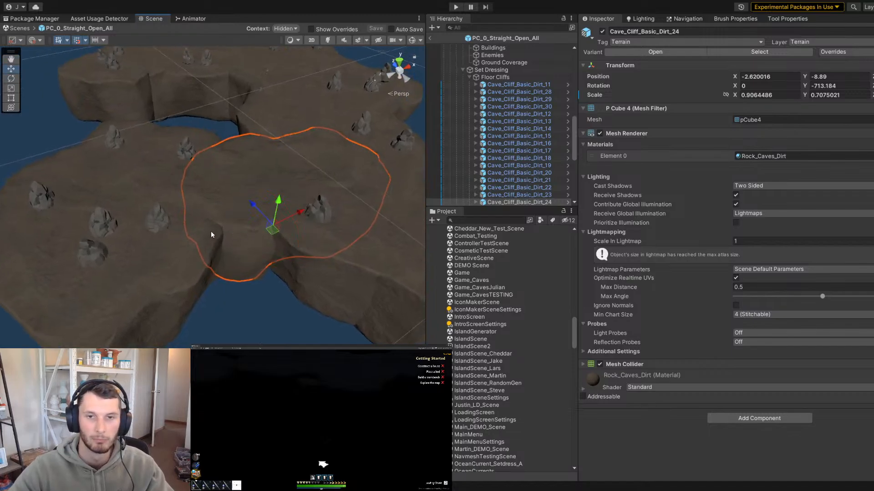
left_click_drag(211, 231, 222, 232, "alt")
Select the five adjoining dirt cliff pieces that form the cell's rounded floor area together, and undo the last change
left_click(167, 282)
left_click_drag(167, 282, 99, 291, "alt")
left_click(64, 274, "shift")
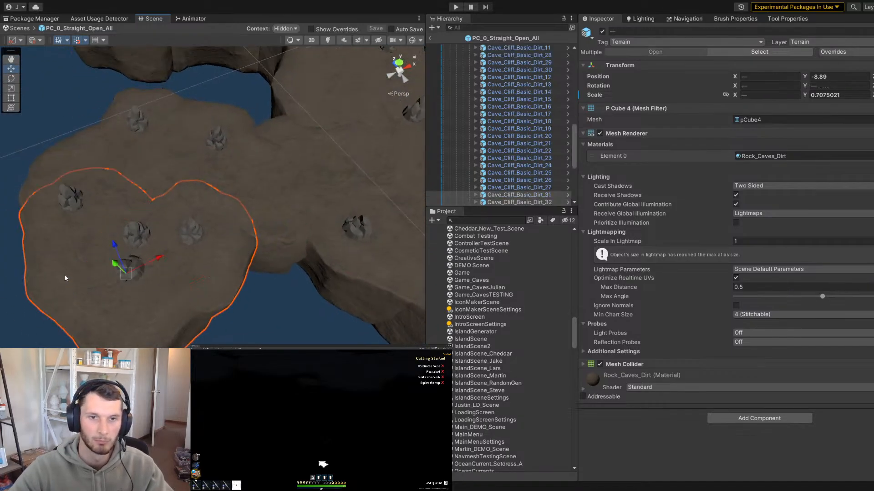
left_click(86, 151, "shift")
left_click(120, 96, "shift")
left_click(230, 134, "shift")
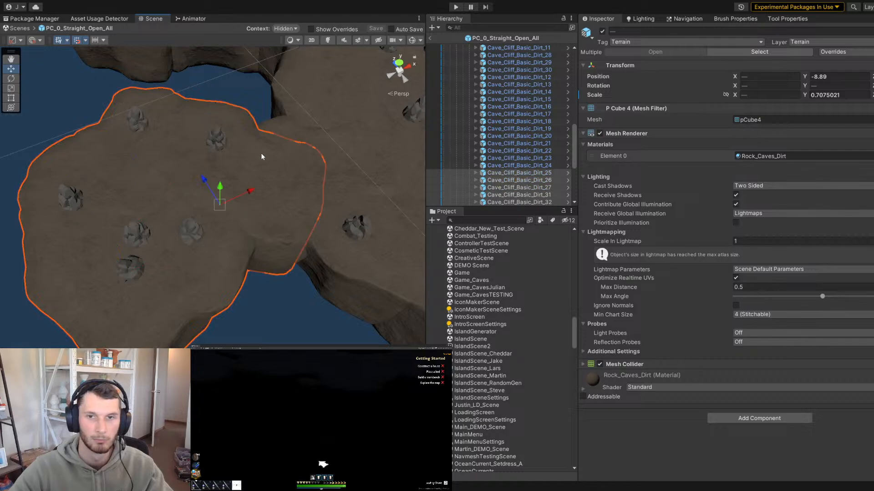
left_click_drag(261, 153, 289, 218, "alt")
key("ctrl+z")
Duplicate a dirt floor cliff at the edge of the rounded area and rotate the copy to about -697.6° on Y
left_click(259, 165)
key("f")
left_click_drag(255, 215, 216, 254, "alt")
left_click(220, 221)
key("e")
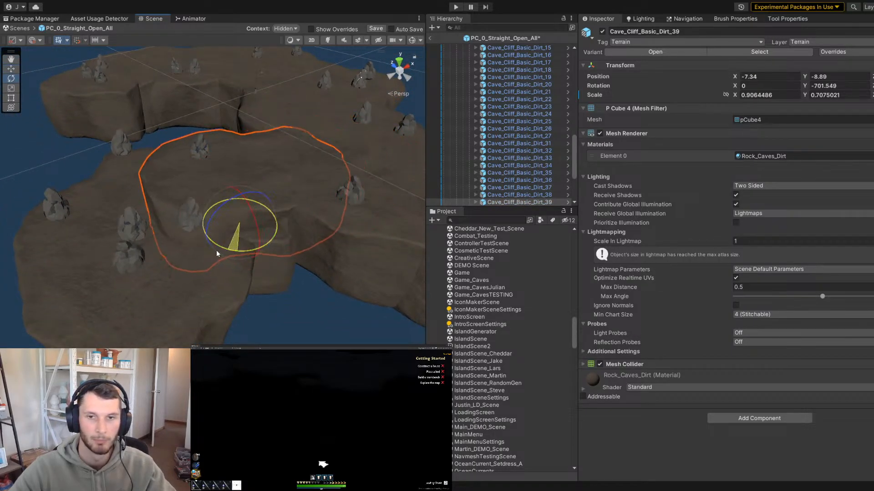
left_click_drag(232, 206, 215, 212)
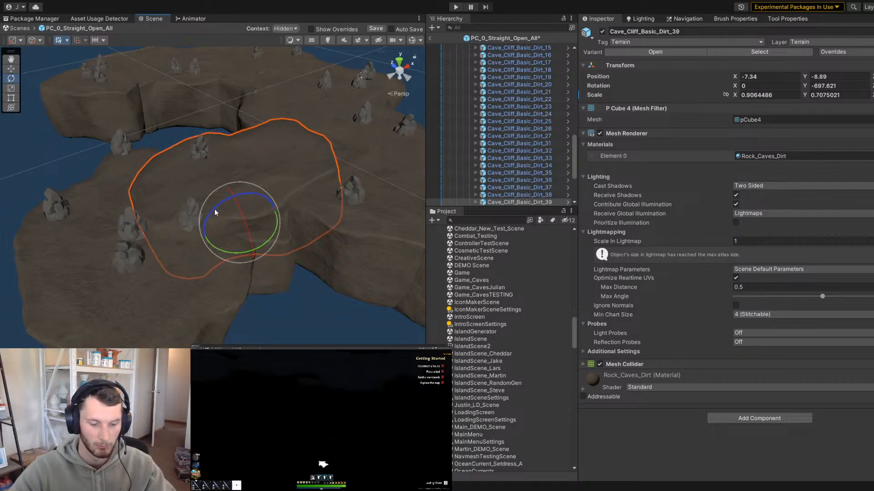
Shrink the duplicated cliff to an X scale of about 0.78 and move it to about X -12.86, Y -10.42
left_click_drag(290, 162, 279, 173)
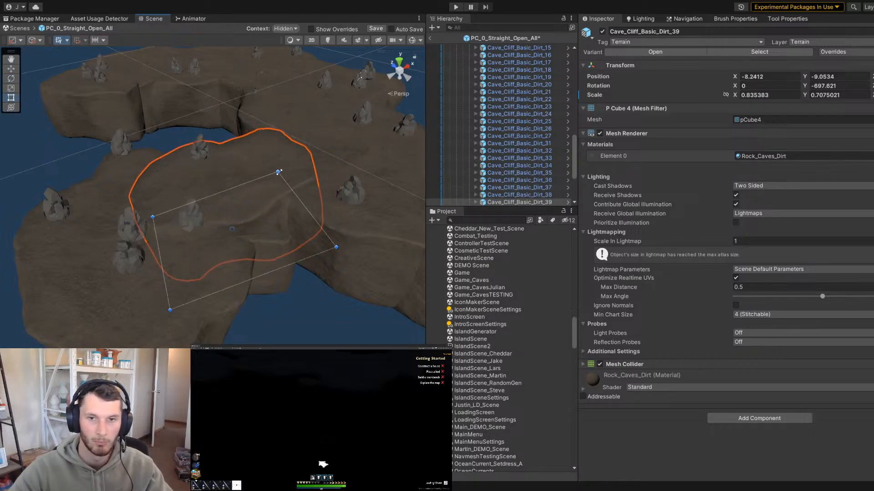
left_click_drag(223, 209, 181, 298)
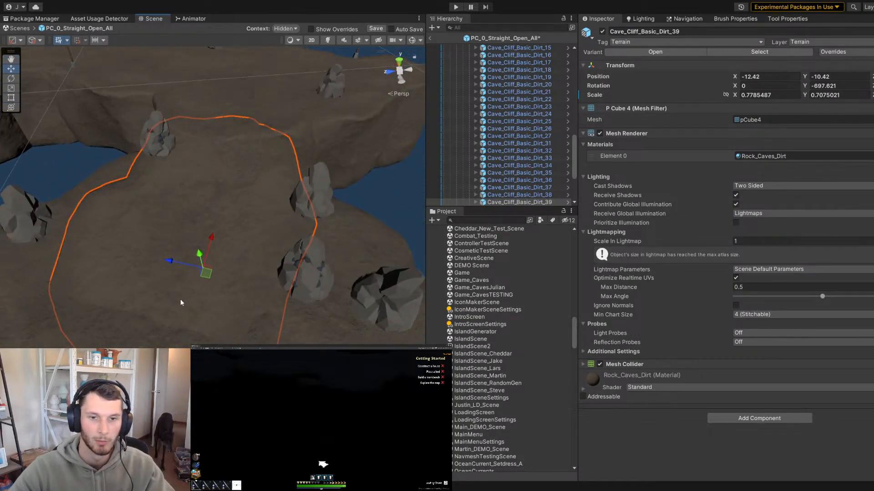
key("e")
key("w")
mouse_move(195, 270)
left_mouse_down("alt")
mouse_move(155, 255)
mouse_move(191, 245)
mouse_move(188, 263)
left_mouse_up("alt")
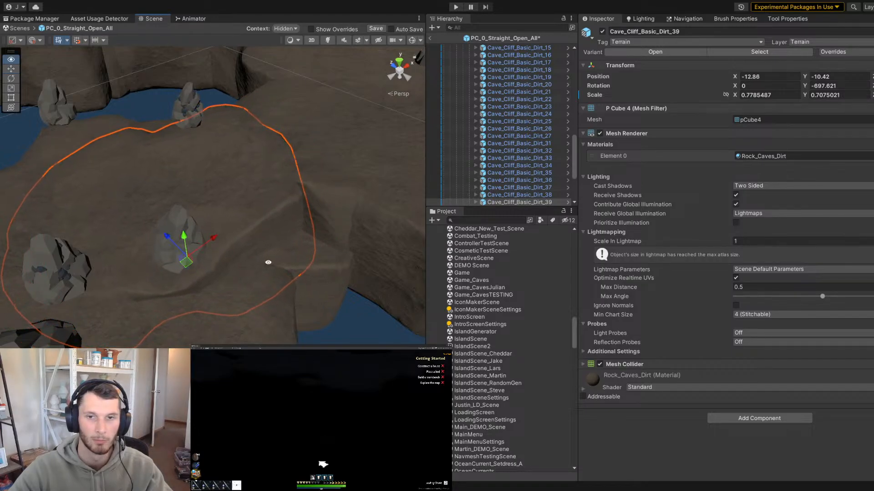
Rotate the duplicated cliff to about X -8.23, Y -555.26 and nudge it to X -12.84, Y -10.39
left_click_drag(268, 262, 141, 257, "alt")
scroll(141, 257, "up", 5)
key("w")
key("x")
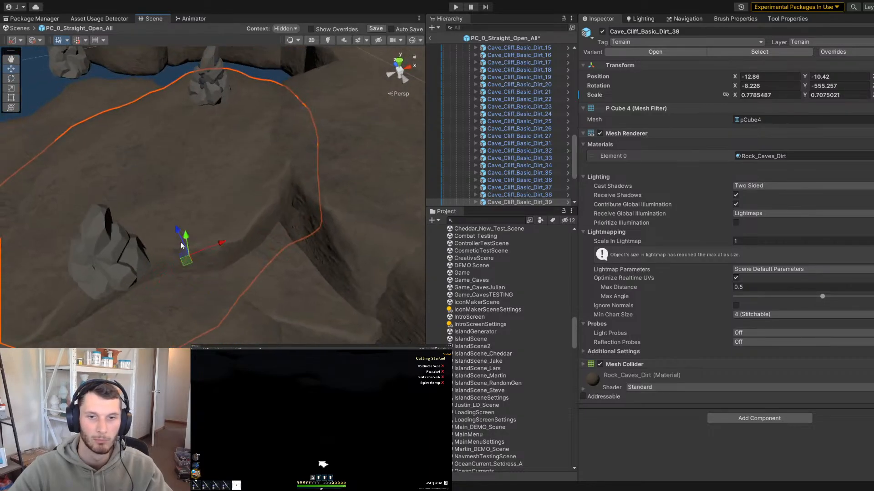
left_click_drag(189, 236, 91, 224, "alt")
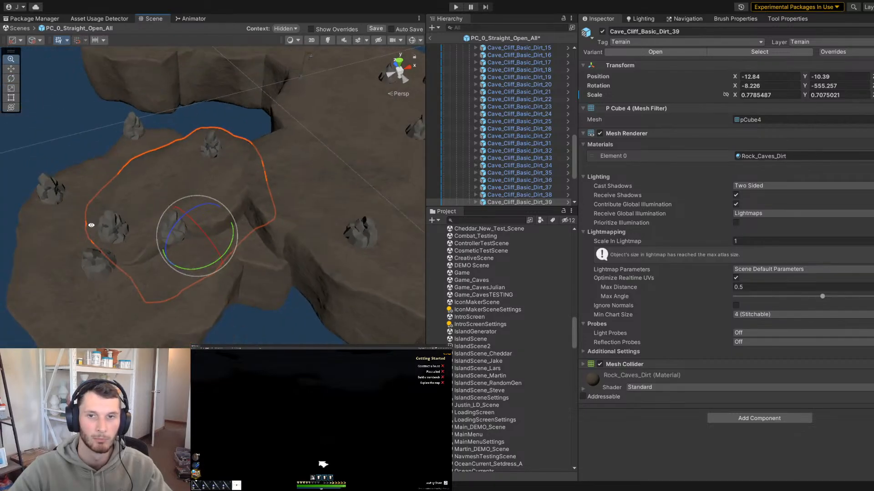
Duplicate the Cave_Cliff_Basic_Dirt_39 ledge and move the copy across the floor to about X -15.2
left_click(93, 97)
left_click_drag(93, 97, 132, 240, "alt")
scroll(179, 198, "up", 5)
left_click(179, 198)
left_click_drag(179, 199, 155, 215, "alt")
scroll(165, 212, "down", 3)
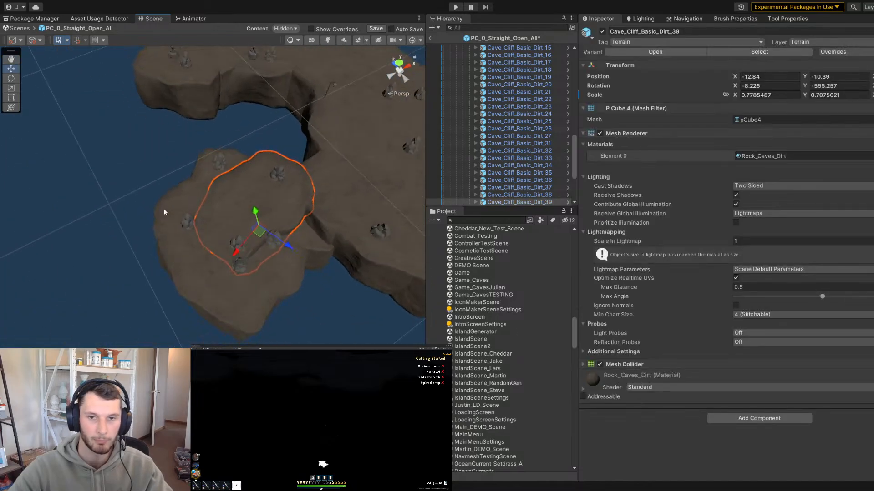
left_click_drag(258, 231, 236, 227)
scroll(246, 236, "up", 4)
Rotate the duplicated Cave_Cliff_Basic_Dirt_40 ledge to about X -8.42, Y -596.38 and move it to X -17.66, Y -11.39
key("e")
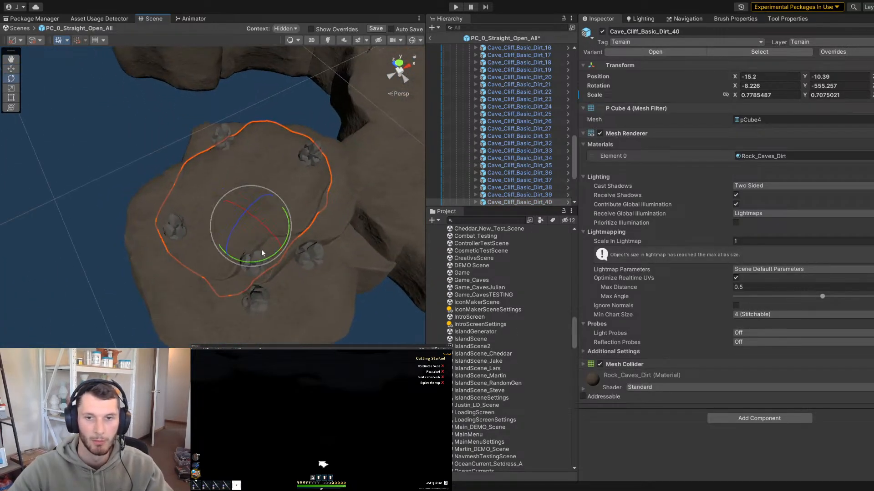
left_click_drag(248, 262, 298, 255)
scroll(385, 284, "up", 3)
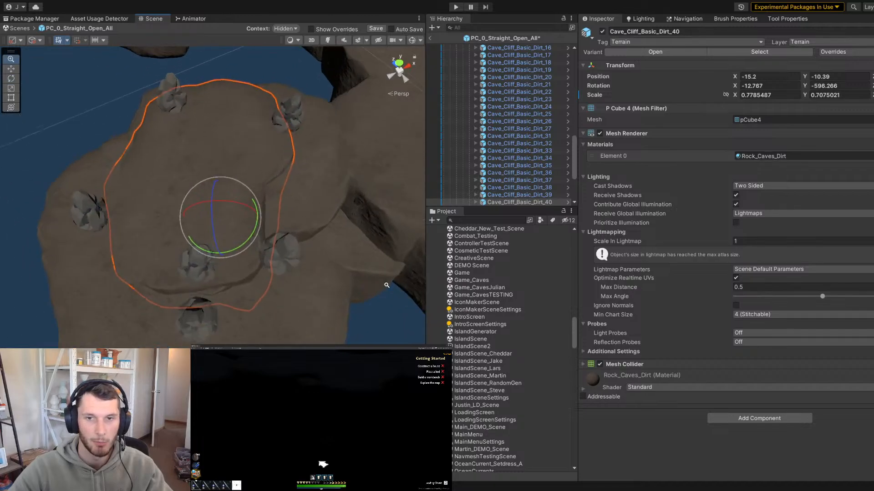
left_click_drag(231, 227, 205, 221, "alt")
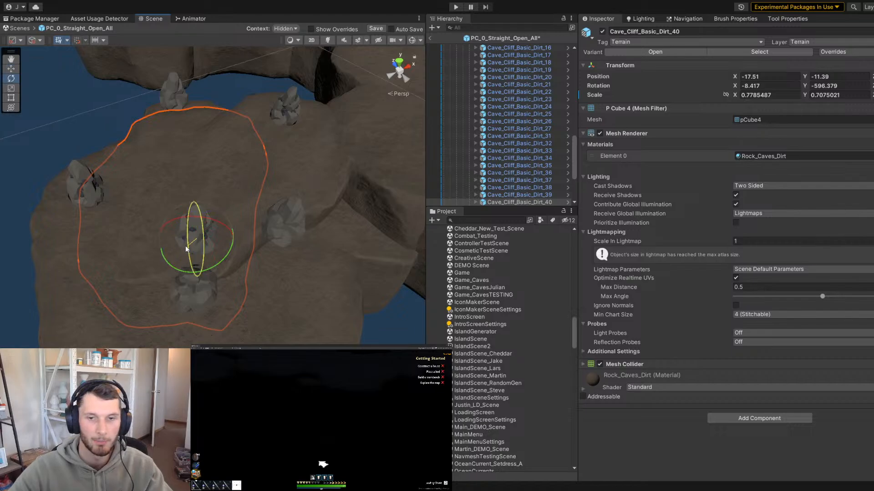
key("w")
key("x")
left_click_drag(197, 246, 197, 216)
scroll(195, 244, "up", 4)
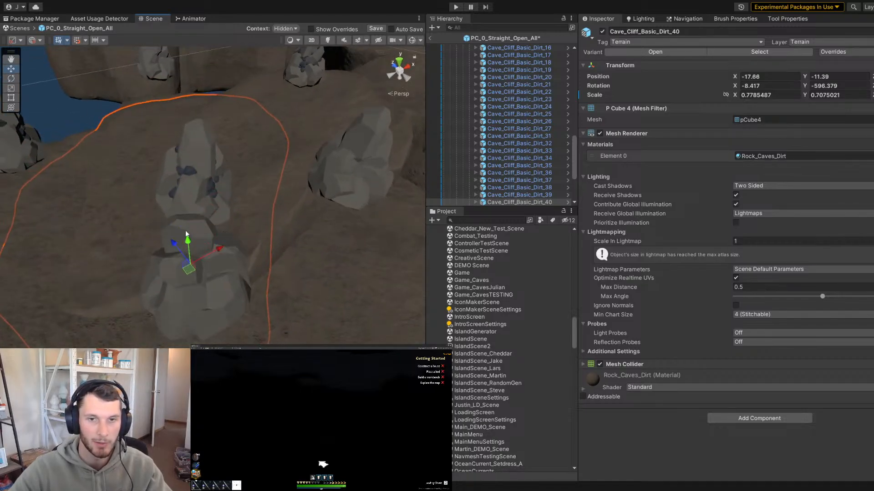
Move the coal rock standing behind Rock_Stone_12 onto the lower floor at about X -19.07, Y -3.03
left_click(214, 243)
scroll(214, 243, "down", 5)
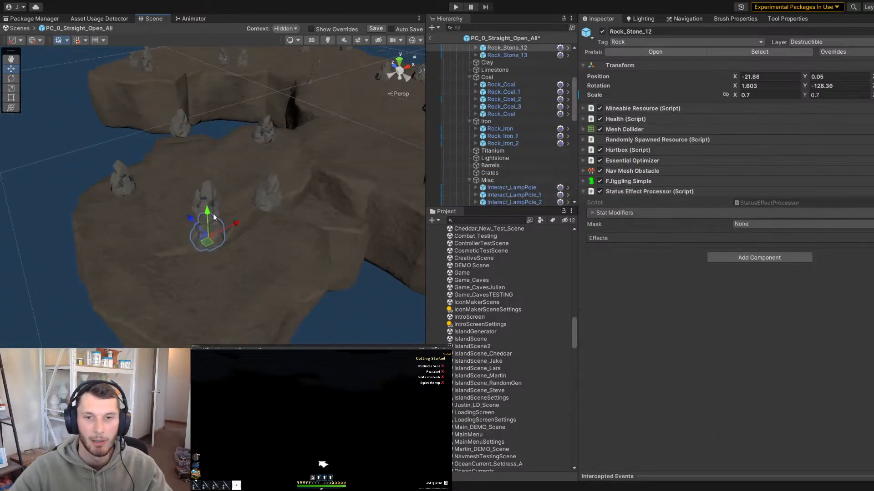
left_click(206, 195)
mouse_move(230, 221)
left_mouse_down("alt")
mouse_move(314, 232)
mouse_move(230, 222)
left_mouse_up("alt")
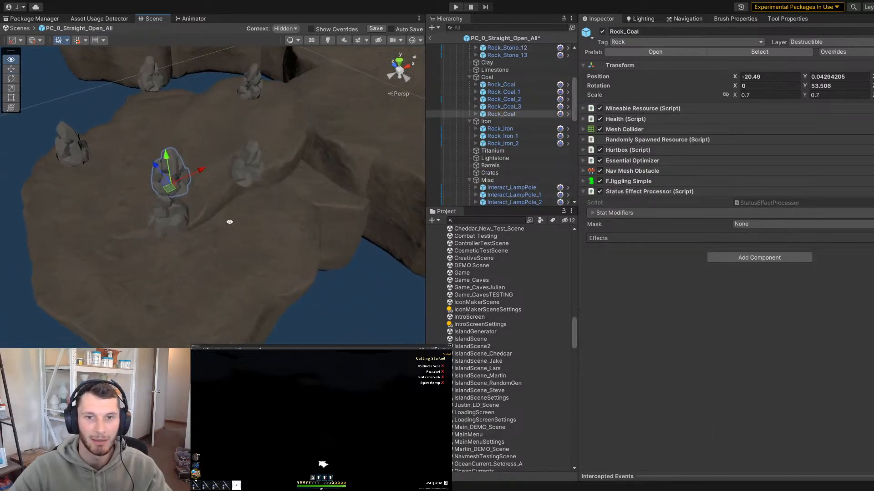
left_click_drag(173, 193, 245, 217)
mouse_move(245, 216)
left_mouse_down("alt")
mouse_move(240, 188)
mouse_move(245, 243)
mouse_move(246, 227)
left_mouse_up("alt")
left_click_drag(214, 200, 206, 246, "alt")
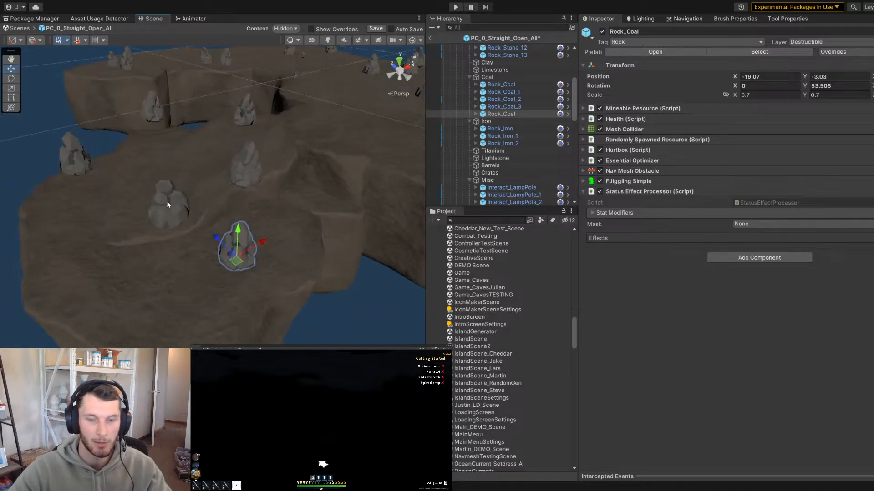
Lower Rock_Stone_12 onto the floor and move Rock_Stone_13 to about X -24.17, Y -3.17
left_click(161, 218)
left_click_drag(166, 186, 163, 205)
left_click(254, 175)
left_click_drag(163, 205, 163, 237, "alt")
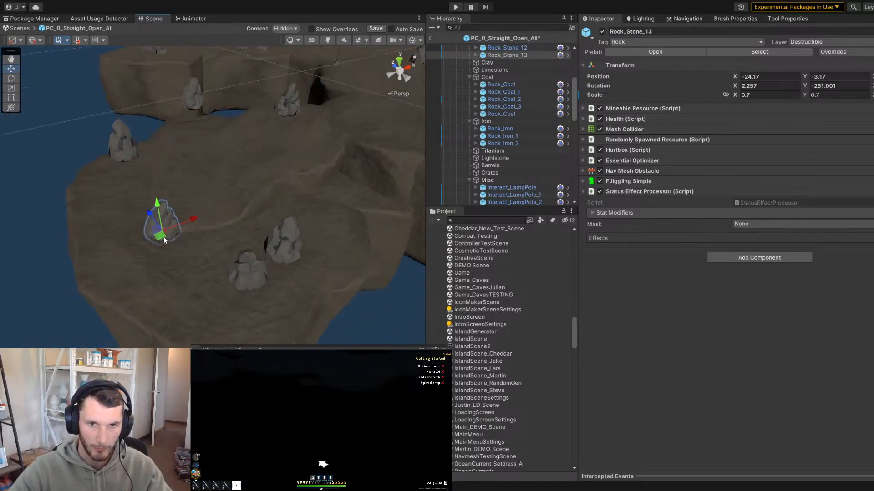
Lower Rock_Coal_1 to about Y -3.02 so it sits on the dirt floor
left_click_drag(173, 268, 204, 236, "alt")
left_click(176, 218)
key("e")
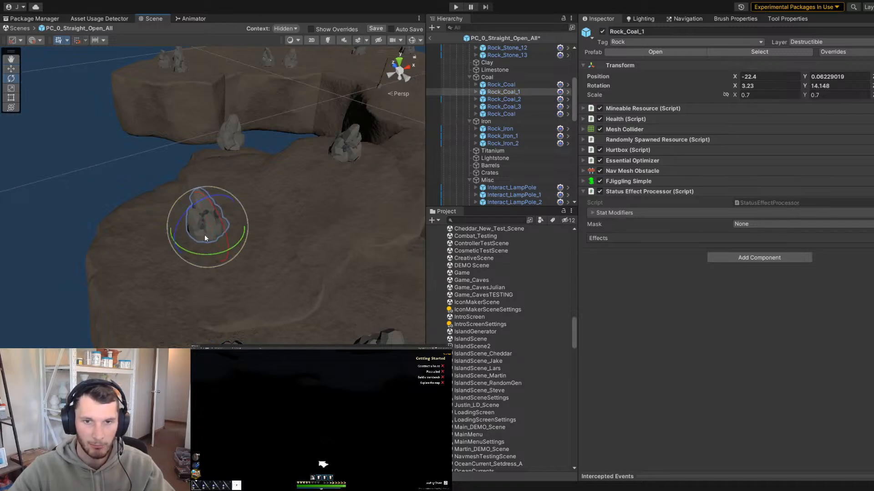
left_click_drag(208, 205, 211, 245)
key("f")
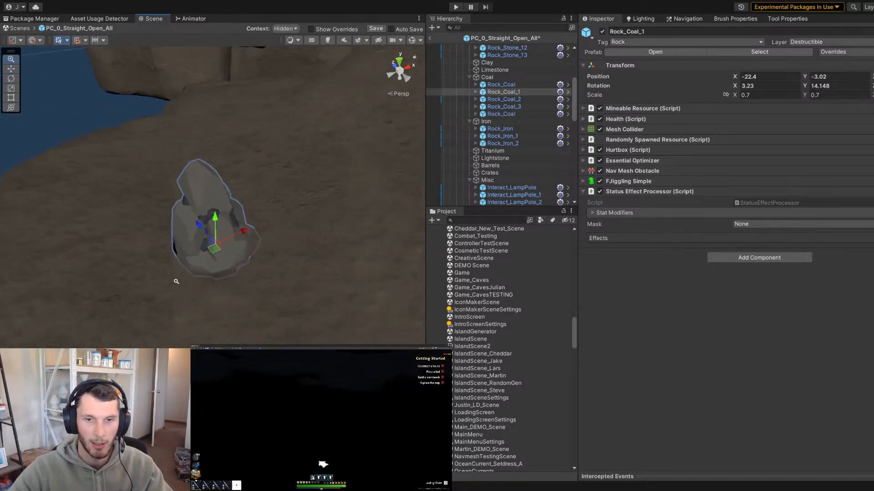
left_click_drag(175, 282, 192, 291, "alt")
middle_click_drag(273, 191, 321, 303)
scroll(221, 161, "down", 3)
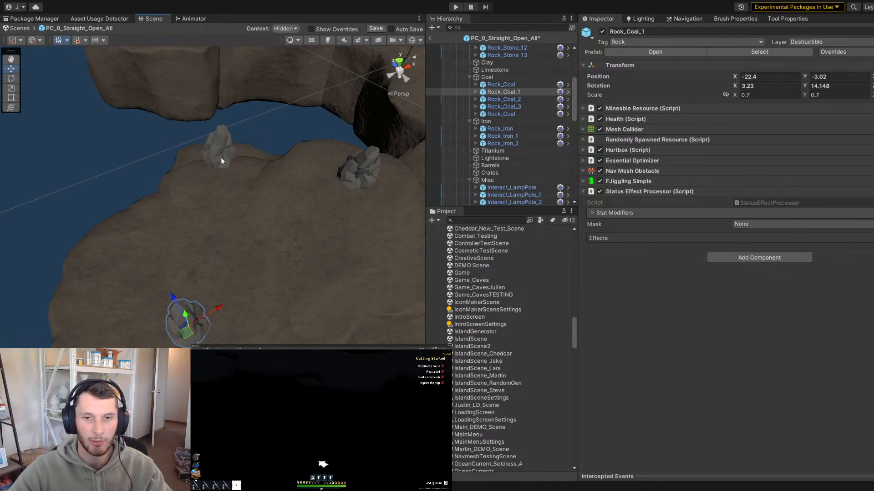
Move Rock_Stone_5 to the outer edge of the rounded area at about X -22.61
left_click(221, 161)
left_click_drag(209, 165, 154, 201)
left_click_drag(137, 258, 139, 214, "alt")
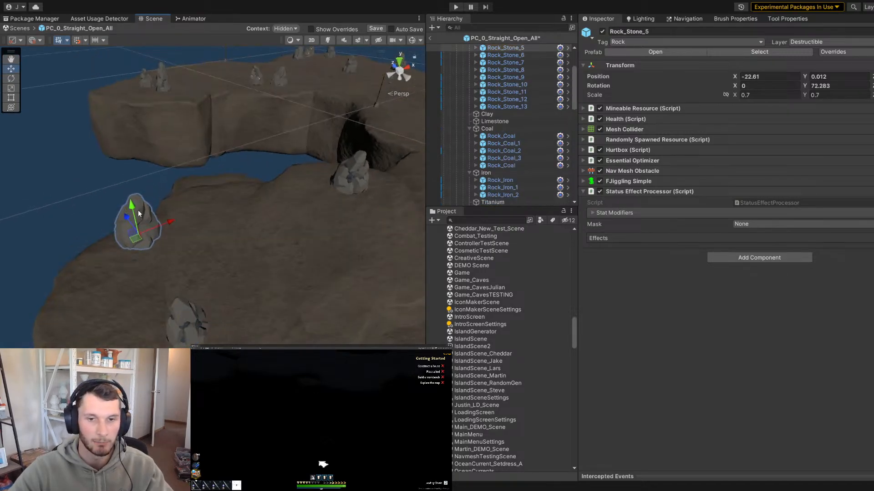
Tilt Rock_Coal_2 to about X -12.3, Y 132.4 and lower it to about Y -0.75
left_click_drag(141, 257, 184, 193, "alt")
left_click(188, 198)
key("f")
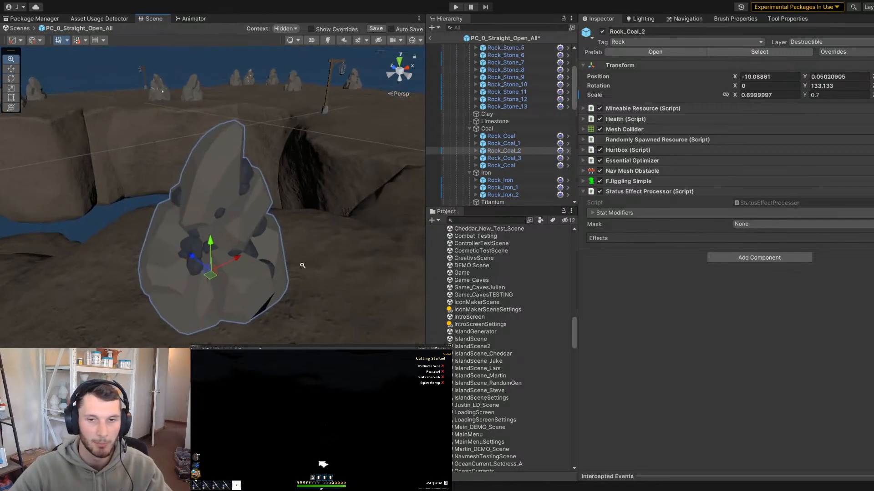
scroll(300, 265, "down", 5)
left_click_drag(291, 261, 207, 233, "alt")
key("e")
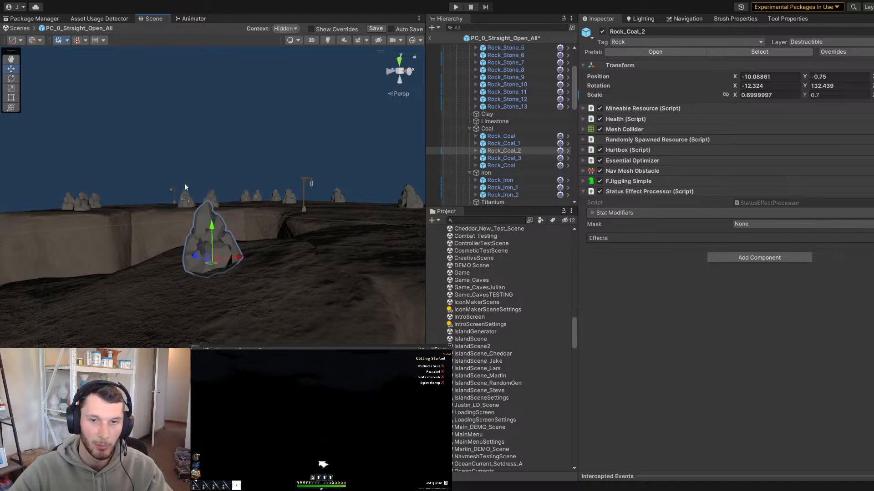
Rotate the Cave_Cliff_Basic_Dirt_25 floor cliff to about Y -636 and move it to about X -12.83, Y -11.96
left_click(184, 184)
scroll(268, 214, "down", 8)
left_click_drag(246, 207, 227, 214, "alt")
scroll(217, 193, "up", 8)
left_click(224, 192)
scroll(240, 191, "down", 6)
key("e")
left_click_drag(244, 248, 192, 246)
left_click_drag(229, 219, 213, 218)
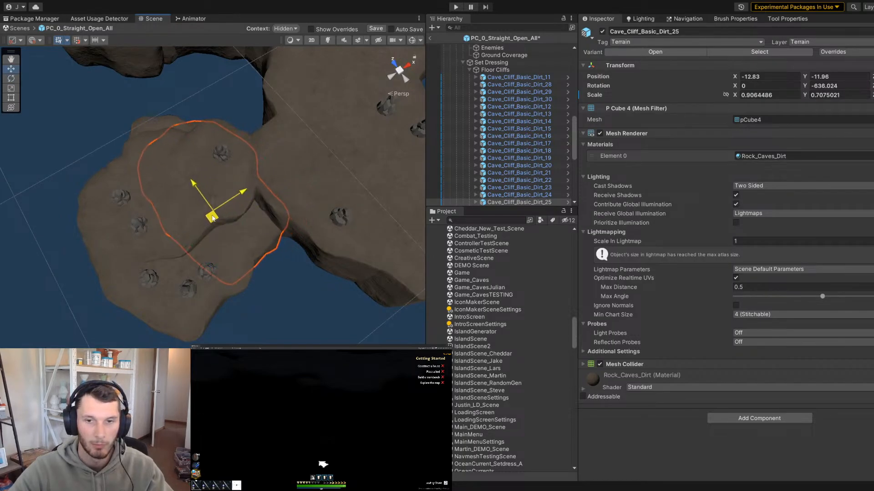
Shrink the Cave_Cliff_Basic_Dirt_26 floor cliff from its inner edge to an X scale of about 0.61
left_click(292, 315)
left_click_drag(291, 314, 226, 239, "alt")
left_click(204, 187)
right_click_drag(204, 187, 340, 232, "alt")
middle_click_drag(236, 218, 224, 193, "alt")
right_click_drag(224, 193, 305, 219, "alt")
key("x")
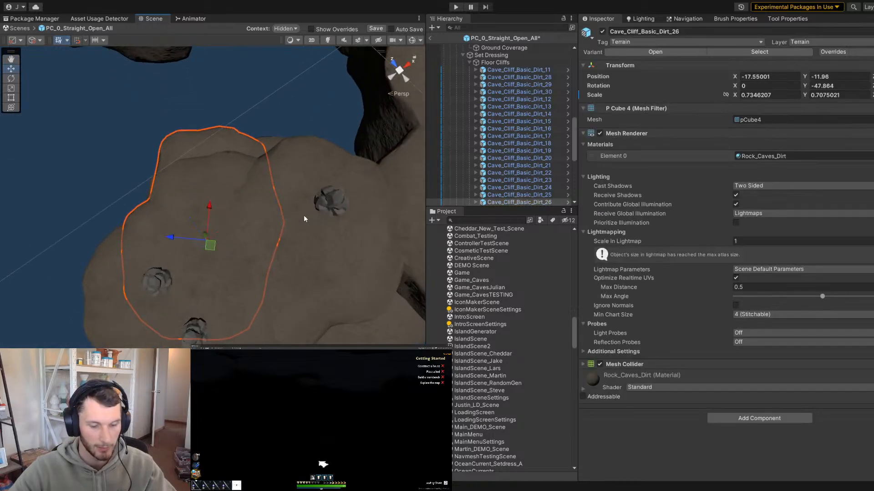
left_click_drag(224, 165, 219, 192)
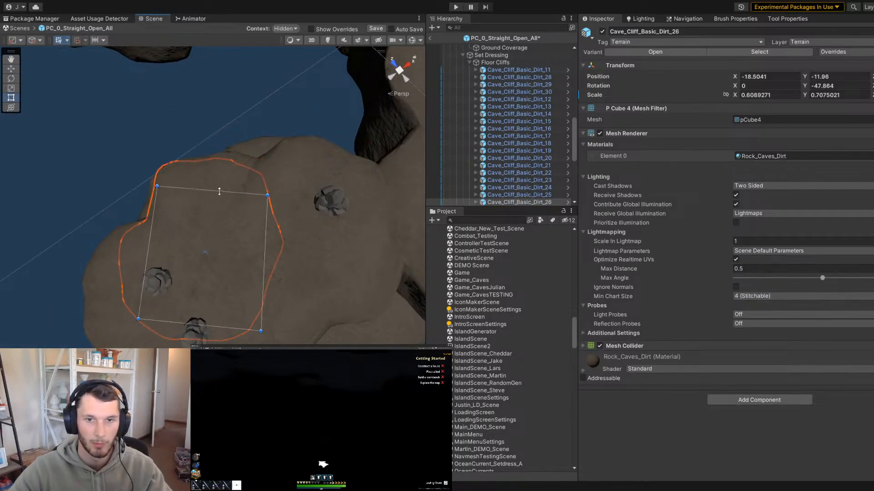
middle_click_drag(219, 192, 197, 205, "alt")
Adjust the extent of the Cave_Cliff_Basic_Dirt_25 floor cliff slightly at its outer corner with the Rect tool
left_click(228, 171)
right_click_drag(227, 170, 252, 238, "alt")
middle_click_drag(251, 238, 246, 226, "alt")
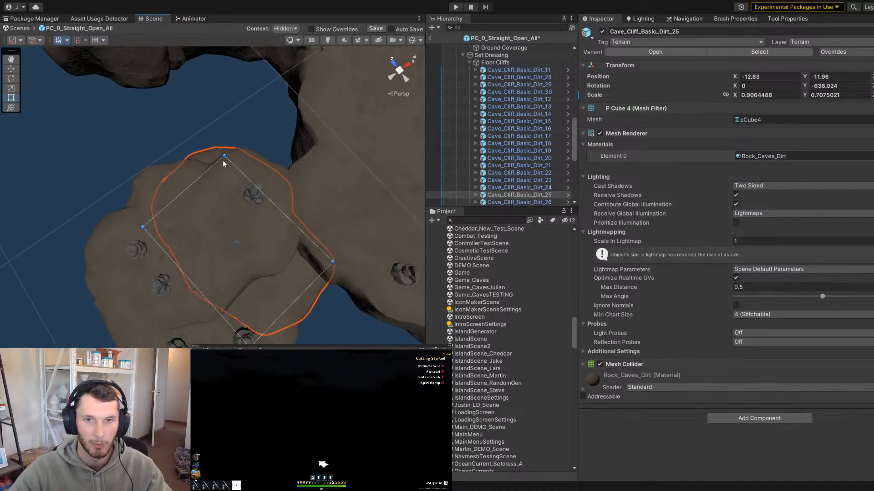
left_click_drag(229, 161, 236, 165)
left_click(168, 124)
right_click_drag(168, 123, 171, 206, "alt")
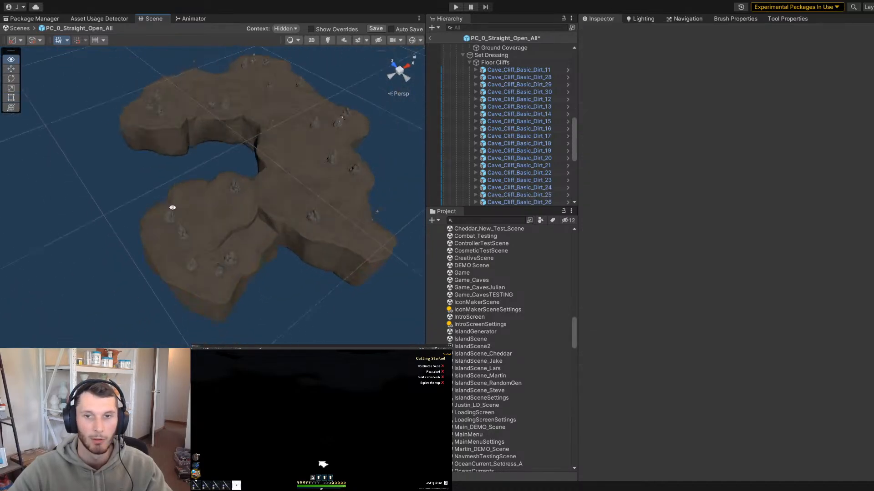
left_click_drag(172, 207, 168, 223, "alt")
right_click_drag(168, 223, 313, 198, "alt")
Duplicate a floor cliff onto the central floor and shrink the copy to an X scale of about 0.76
left_click(313, 198)
left_click_drag(313, 198, 381, 241, "alt")
left_click(238, 217)
scroll(301, 233, "up", 4)
key("w")
key("t")
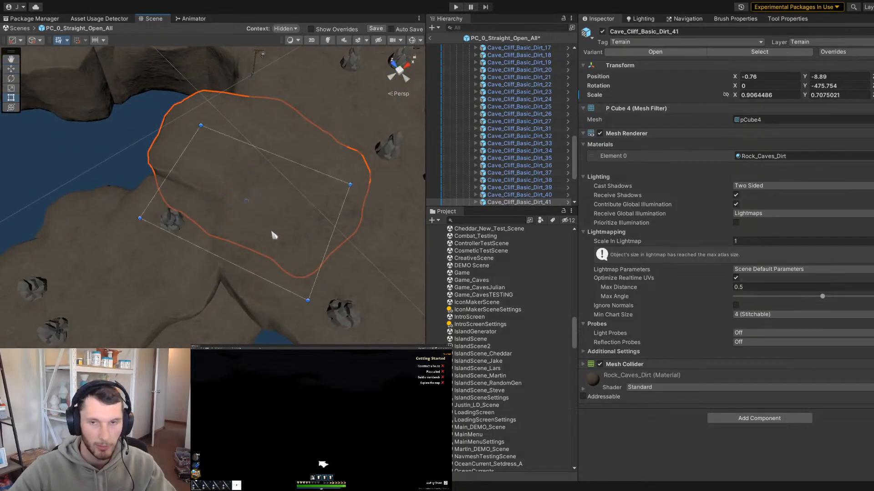
left_click_drag(313, 181, 318, 180)
Rotate the new central floor cliff to about X 2.03, Y -475.8 and move it to X -2.74, Y -9.13
key("e")
left_click_drag(251, 205, 296, 232)
key("w")
key("x")
key("e")
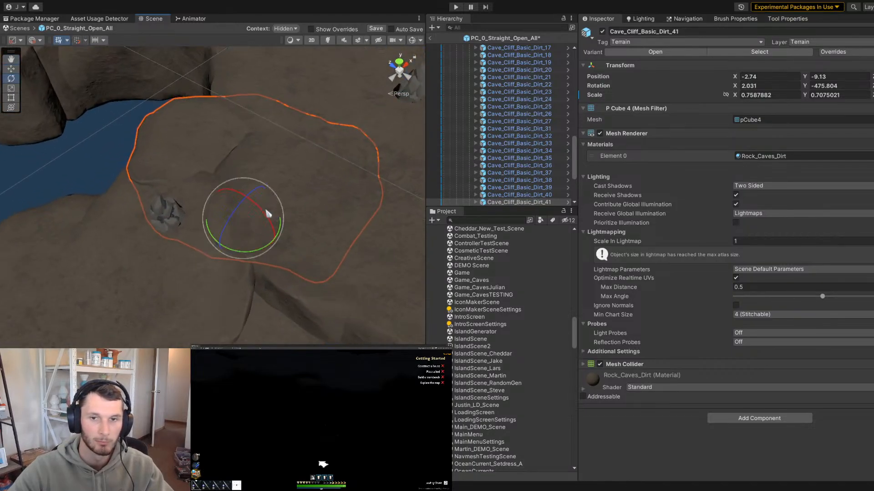
key("x")
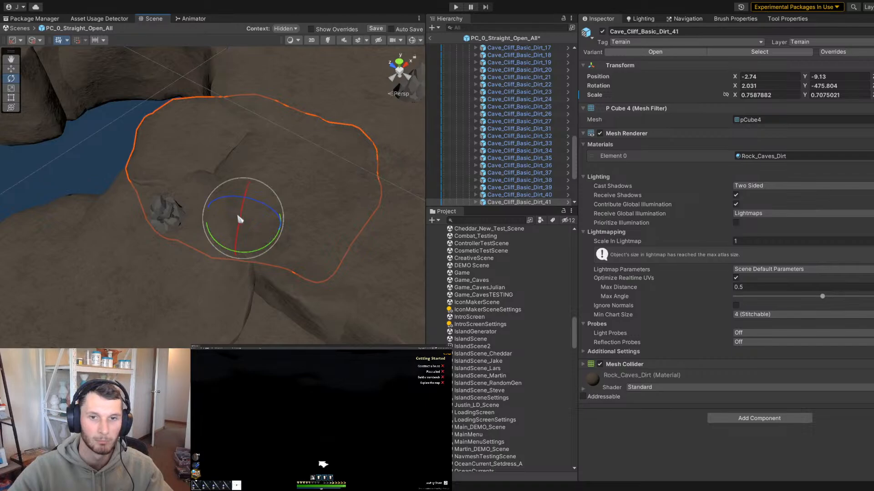
Refine the new central floor cliff's rotation to about X -0.85, Y -472.5 and nudge it to X -2.75
left_click_drag(238, 218, 261, 211)
key("x")
key("w")
key("e")
key("w")
key("e")
key("w")
key("e")
key("w")
scroll(232, 221, "up", 3)
scroll(261, 211, "down", 6)
Fine-tune the height of Cave_Cliff_Basic_Dirt_41 to about Y -9.04 so it blends into the surrounding floor
left_click(100, 164)
left_click_drag(100, 164, 136, 157, "alt")
scroll(278, 196, "up", 6)
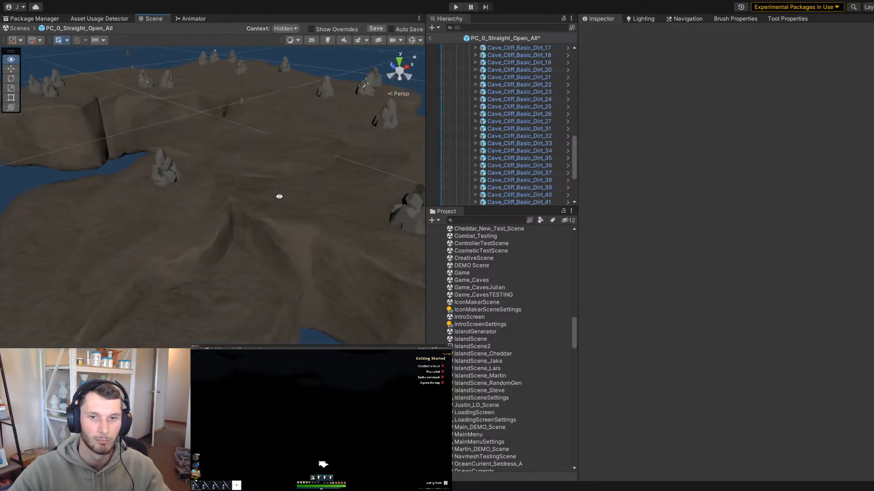
left_click(268, 173)
key("f")
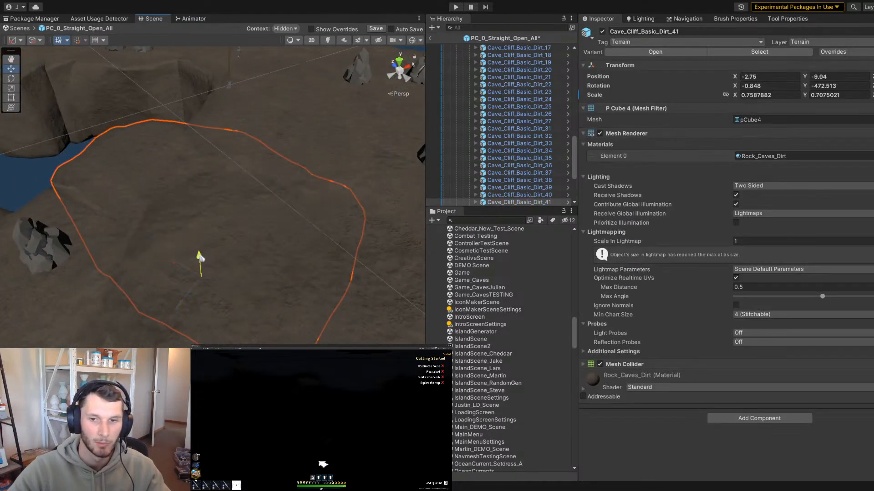
left_click_drag(201, 258, 200, 257)
scroll(201, 257, "down", 8)
left_click(146, 200)
left_click_drag(146, 200, 255, 246, "alt")
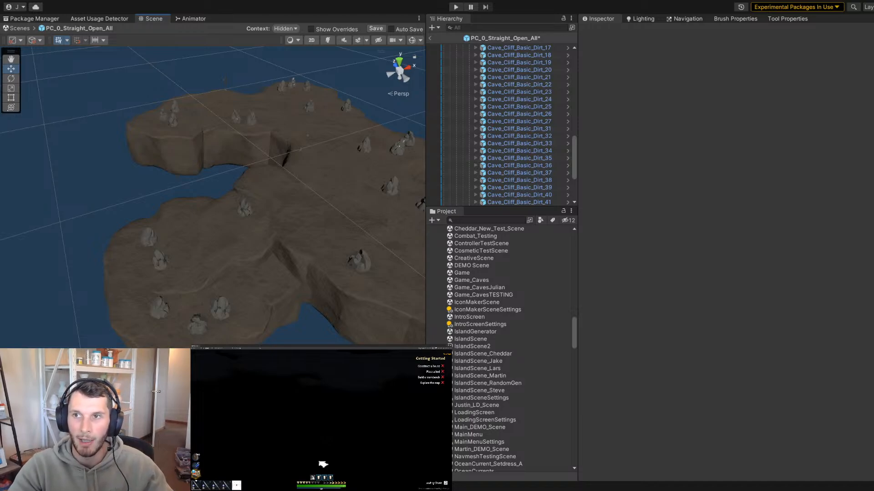
Examine the reshaped floor and rock placement of the PC_0_Straight_Open_All cell from several angles
left_click_drag(247, 158, 272, 149, "alt")
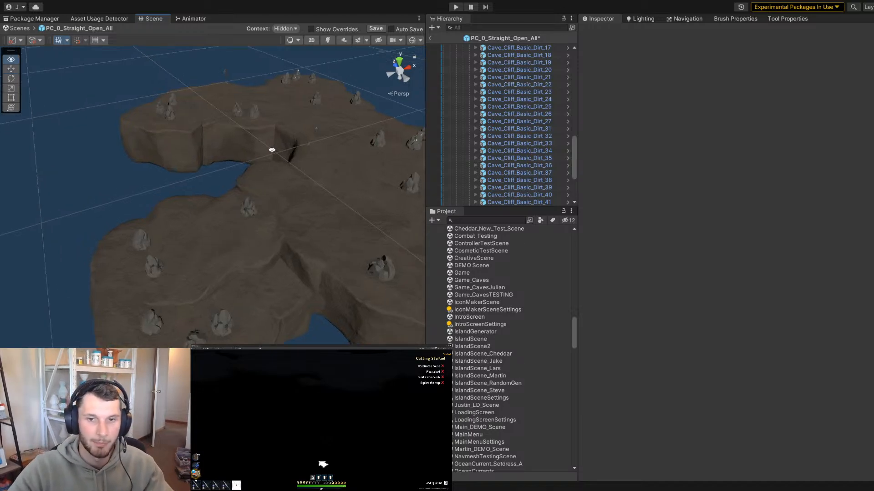
right_click_drag(272, 149, 298, 213, "alt")
left_click_drag(298, 213, 257, 181, "alt")
right_click_drag(258, 180, 157, 172, "alt")
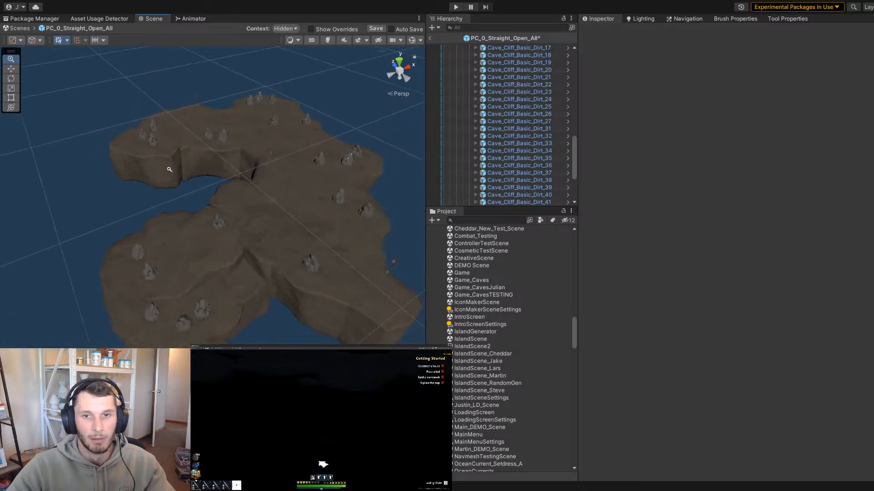
left_click_drag(157, 172, 195, 212, "alt")
right_click_drag(195, 212, 118, 203, "alt")
left_click_drag(119, 204, 177, 197, "alt")
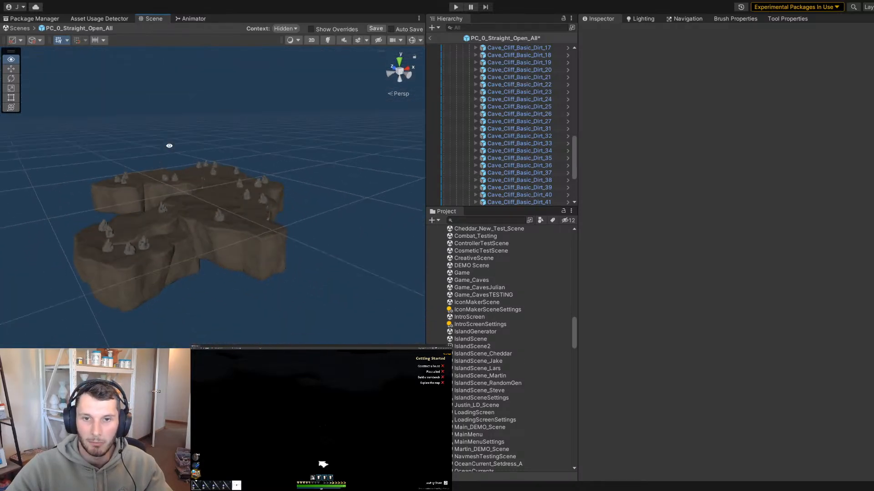
mouse_move(177, 197)
right_mouse_down("alt")
mouse_move(269, 177)
mouse_move(168, 184)
right_mouse_up("alt")
left_click_drag(169, 183, 168, 205, "alt")
right_click_drag(168, 204, 277, 259, "alt")
left_click_drag(277, 259, 281, 279, "alt")
right_click_drag(282, 278, 184, 201, "alt")
left_click_drag(184, 200, 205, 225, "alt")
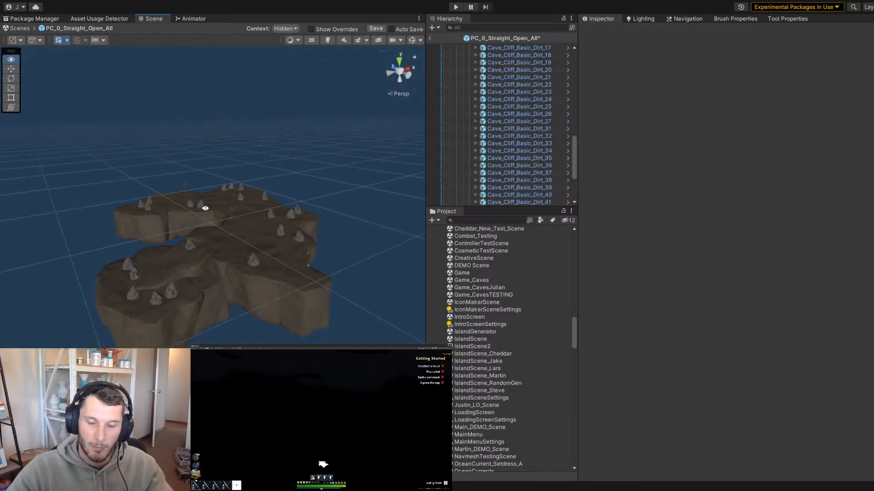
Save the PC_0_Straight_Open_All prefab and return to the Game_CavesJulian scene
right_click_drag(205, 225, 296, 235, "alt")
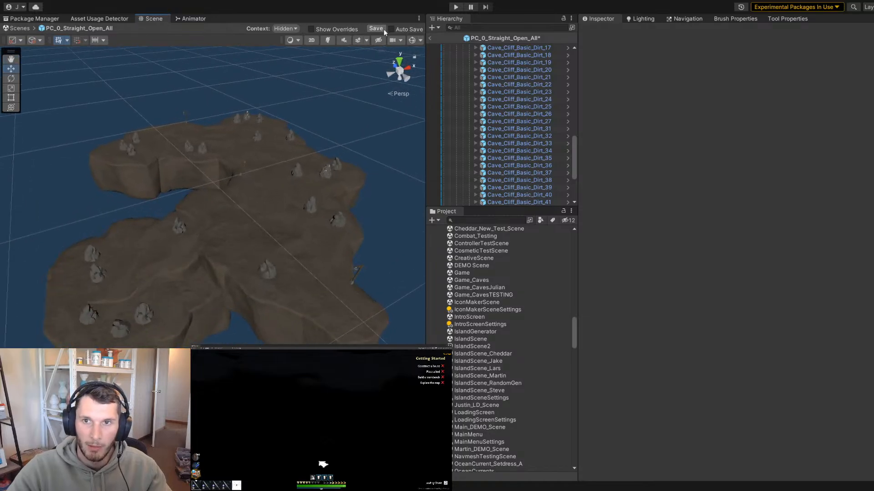
left_click(383, 29)
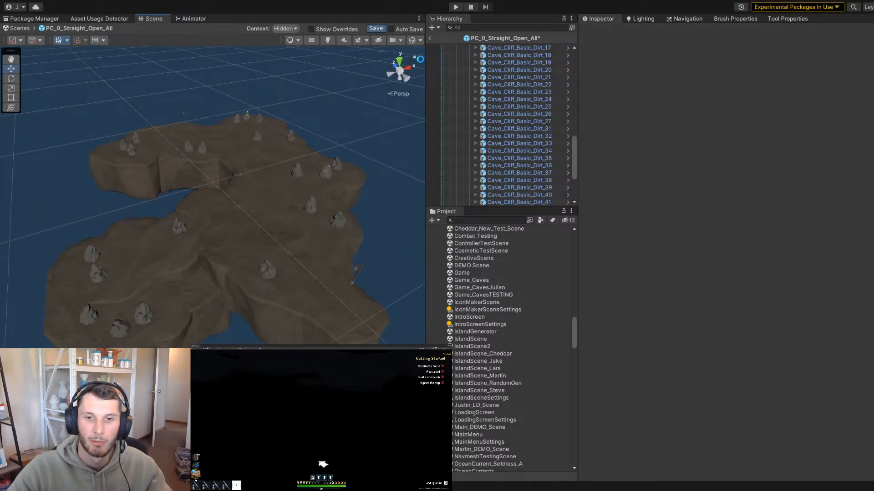
left_click(431, 38)
Examine the whole layout of testing cells in the scene from above
right_click_drag(386, 114, 230, 115, "alt")
left_click(319, 129)
left_click_drag(230, 115, 227, 177, "alt")
right_click_drag(227, 178, 195, 182, "alt")
left_click_drag(195, 181, 168, 212, "alt")
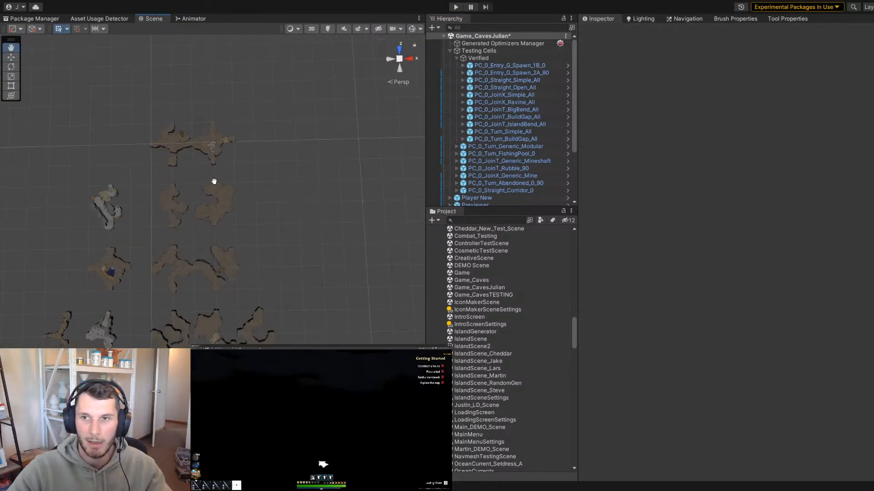
middle_click_drag(215, 181, 234, 133)
right_click_drag(235, 133, 255, 171, "alt")
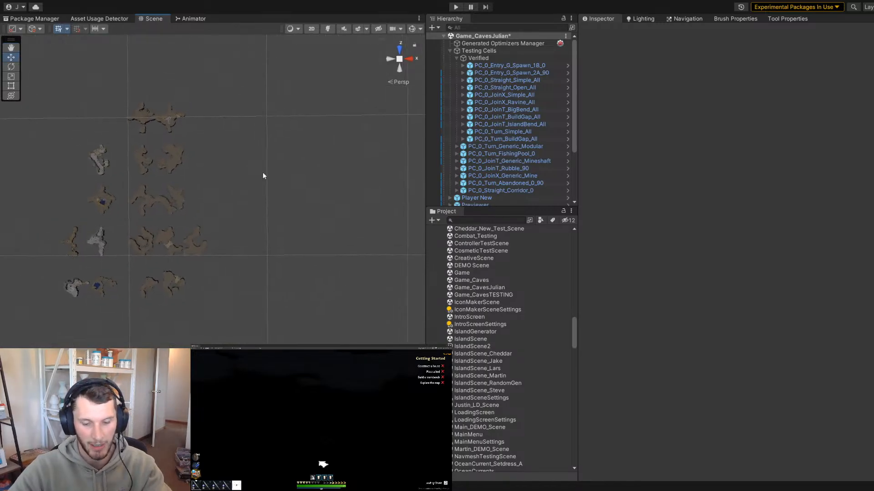
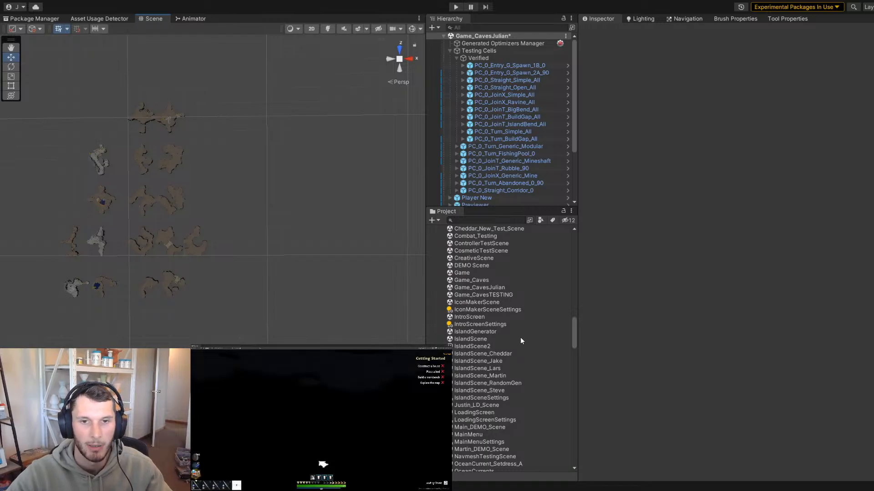
Examine the rows of testing cells from above and at low angles
scroll(312, 255, "up", 3)
left_click_drag(312, 255, 308, 191, "alt")
middle_click_drag(116, 188, 156, 175)
scroll(156, 176, "up", 2)
scroll(530, 310, "up", 10)
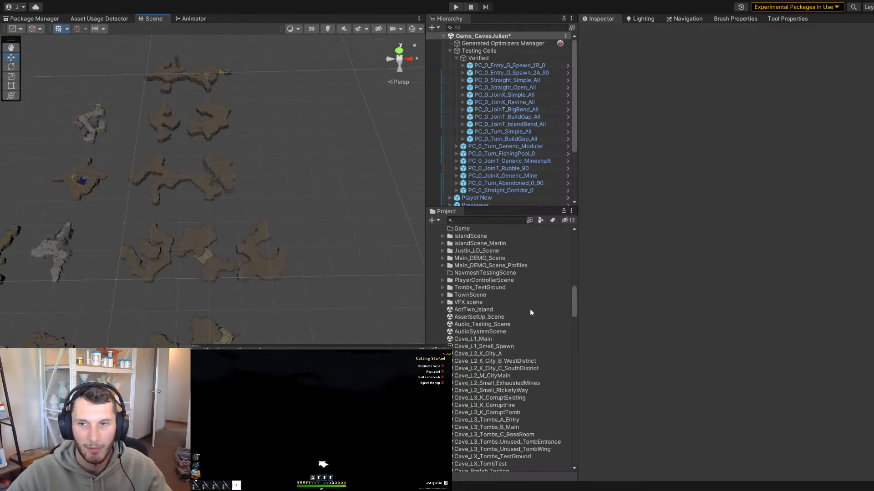
left_click_drag(306, 219, 264, 197, "alt")
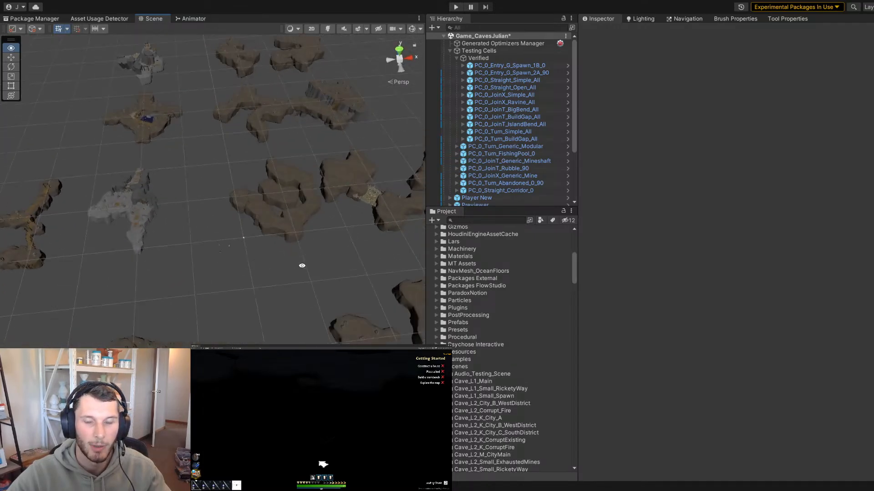
right_click_drag(302, 265, 383, 285)
right_click_drag(361, 223, 239, 196)
right_click_drag(272, 173, 223, 146)
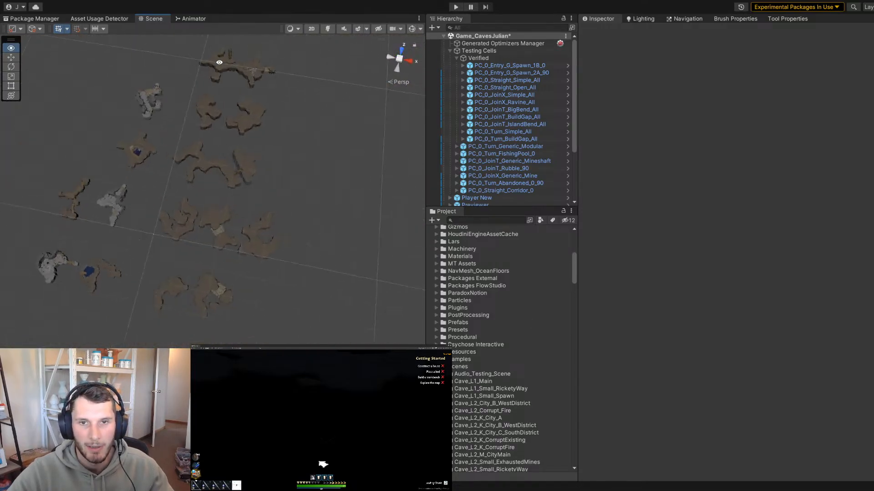
right_click_drag(313, 244, 327, 214)
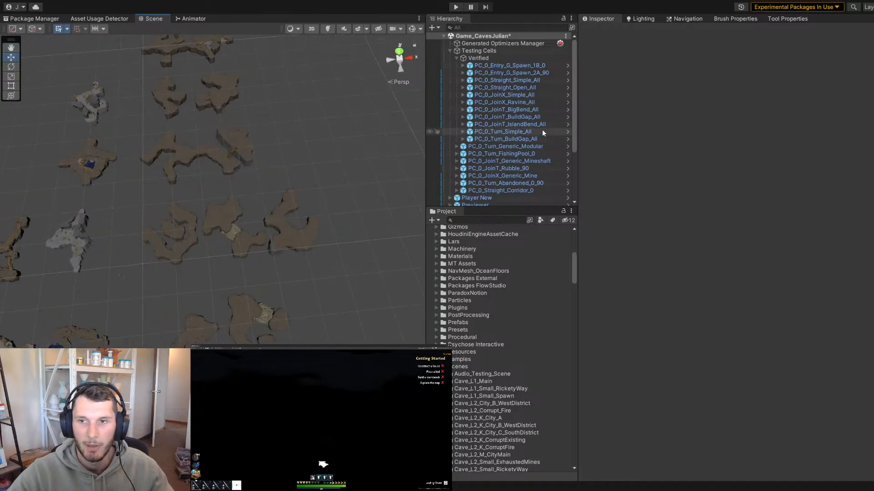
Deactivate the seven unverified testing cells from PC_0_Turn_Generic_Modular through PC_0_Straight_Corridor_0
left_click(512, 190, "shift")
left_click(511, 189)
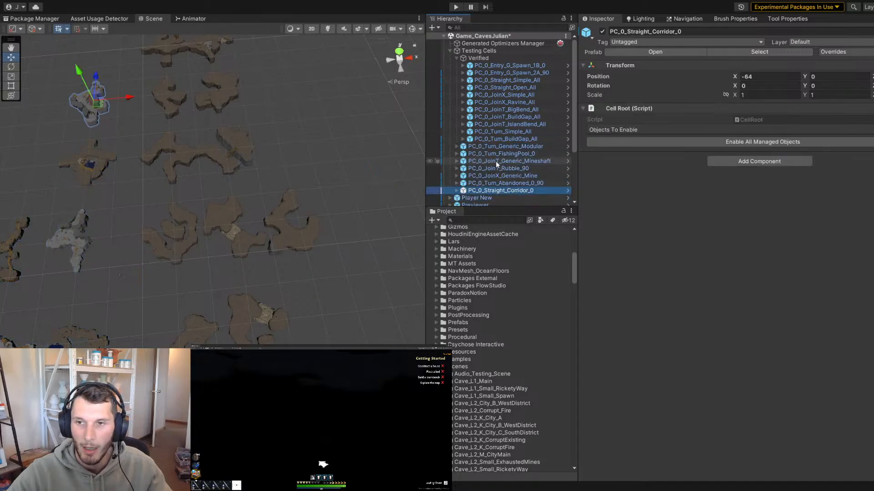
left_click(497, 139, "shift")
left_click(496, 139)
key("Right")
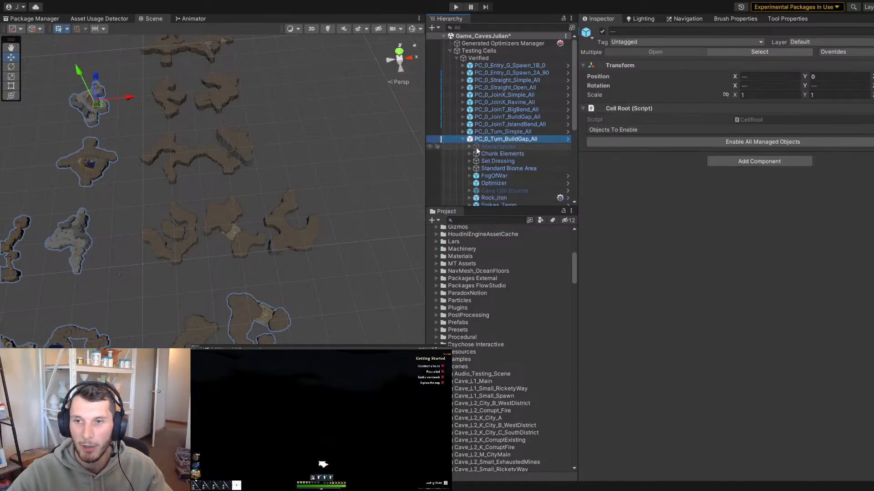
left_click(463, 139)
key("ctrl+z")
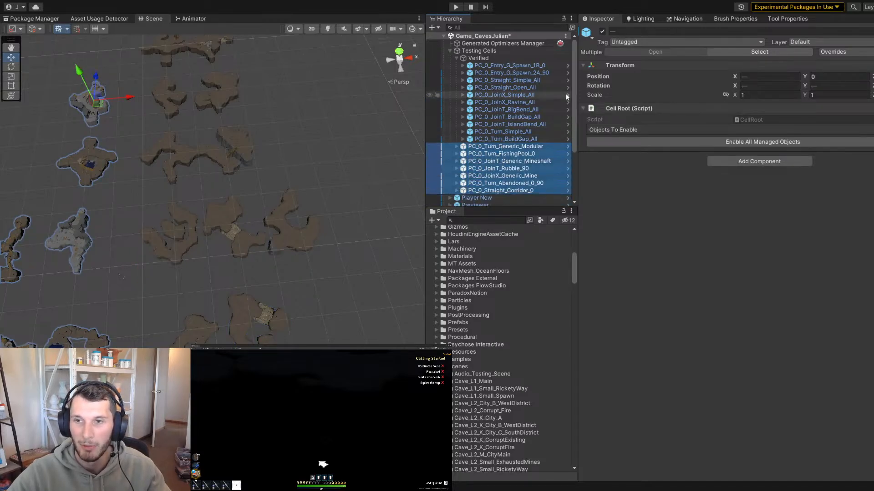
key("h")
Examine the verified cave cells from several angles, including the ravine, build-gap and turn cells
left_click_drag(236, 209, 286, 151, "alt")
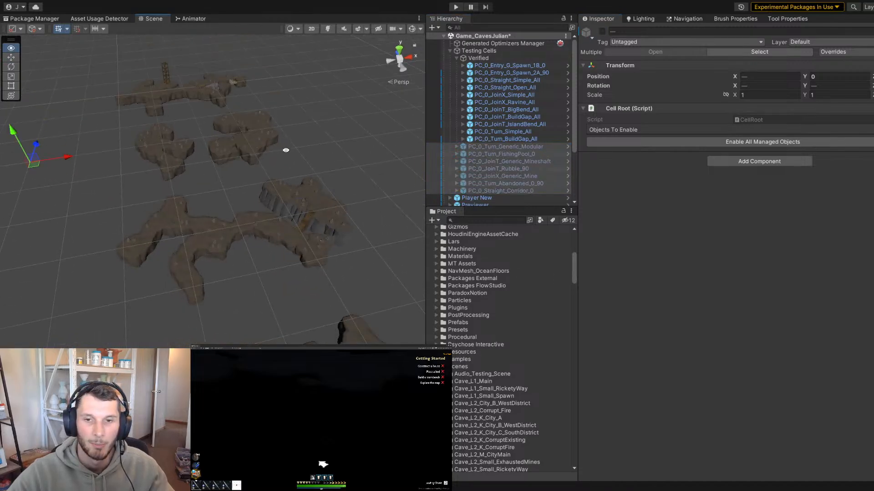
right_click_drag(286, 150, 254, 200, "alt")
left_click_drag(255, 200, 195, 169, "alt")
right_click_drag(195, 169, 144, 166, "alt")
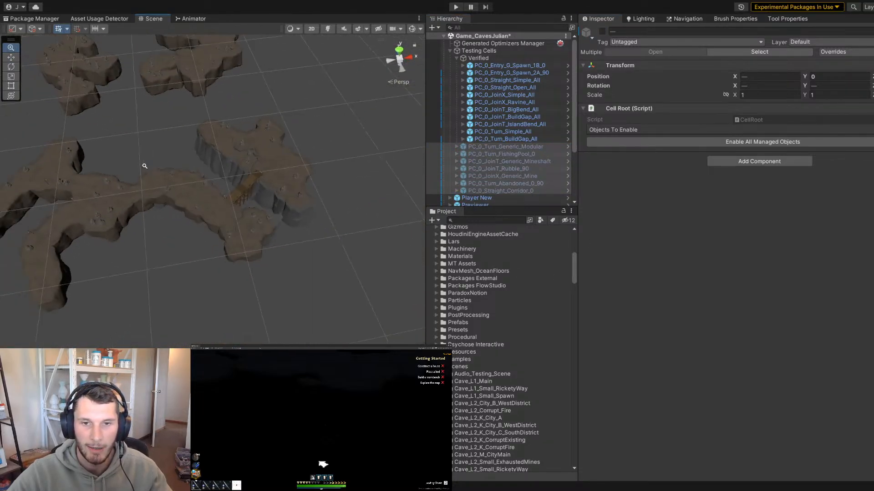
middle_click_drag(144, 166, 267, 328, "alt")
right_click_drag(268, 328, 157, 205, "alt")
left_click_drag(157, 205, 164, 265, "alt")
right_click_drag(164, 266, 357, 275, "alt")
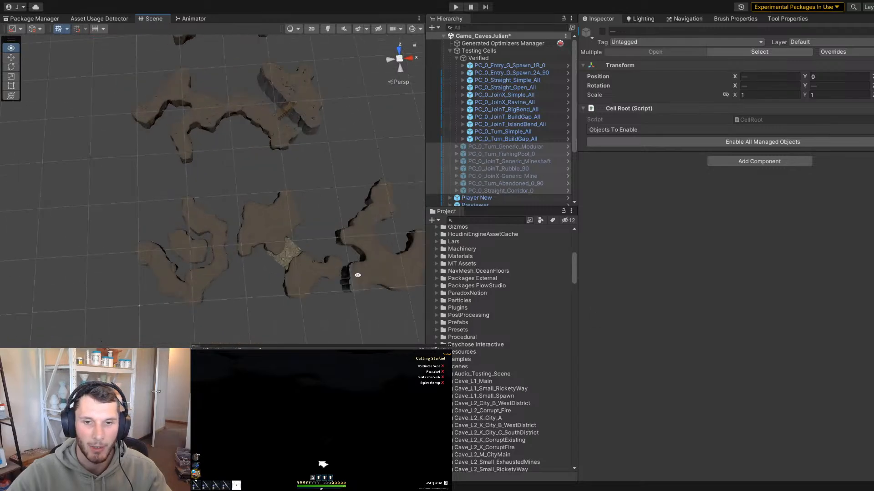
left_click_drag(358, 275, 181, 153, "alt")
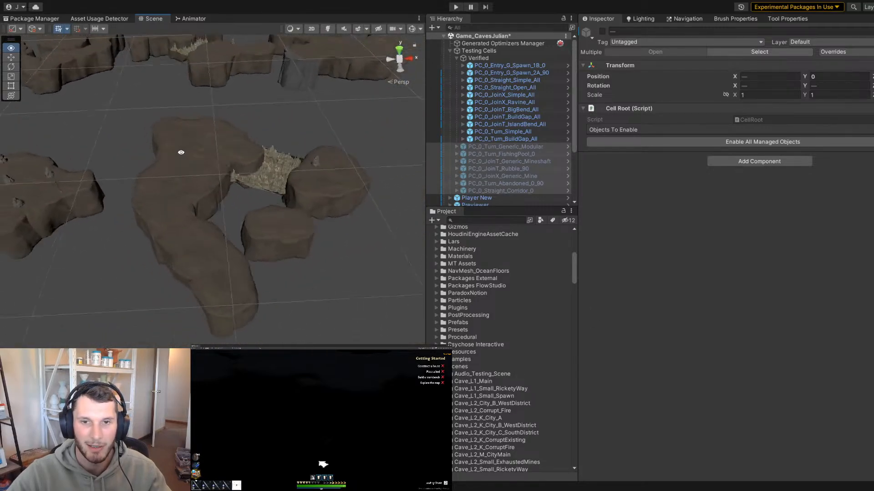
right_click_drag(181, 153, 159, 115, "alt")
left_click_drag(160, 116, 142, 170, "alt")
right_click_drag(143, 170, 188, 181, "alt")
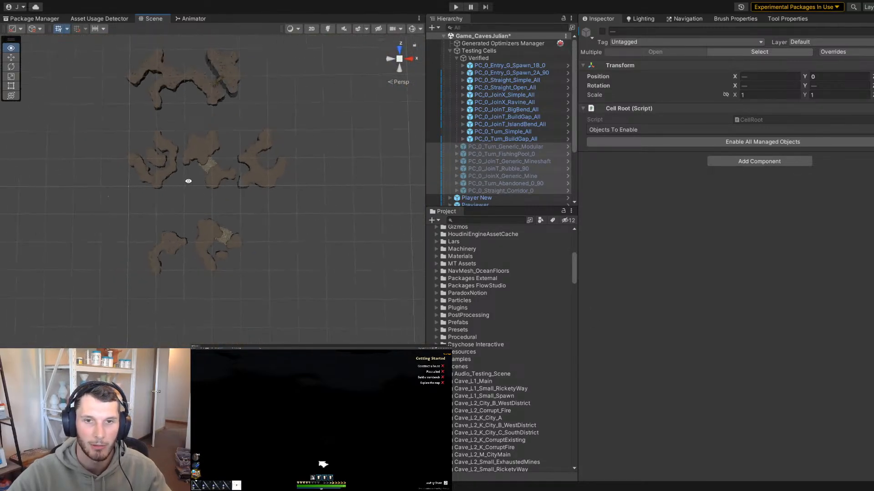
middle_click_drag(228, 153, 235, 195, "alt")
Move PC_0_JoinT_BuildGap_All so it connects directly below the PC_0_JoinT_IslandBend_All cell in the top view
scroll(205, 164, "up", 5)
left_click(193, 159)
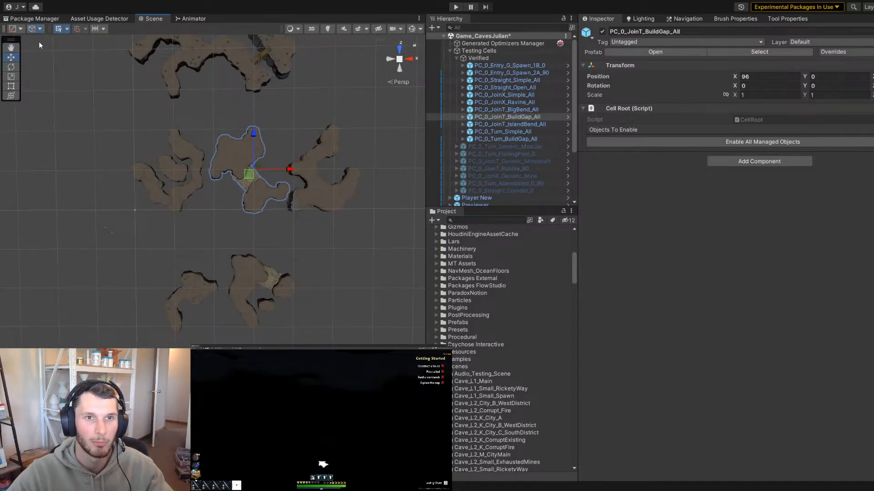
left_click_drag(248, 173, 171, 252)
middle_click_drag(206, 306, 219, 275, "alt")
left_click(221, 272)
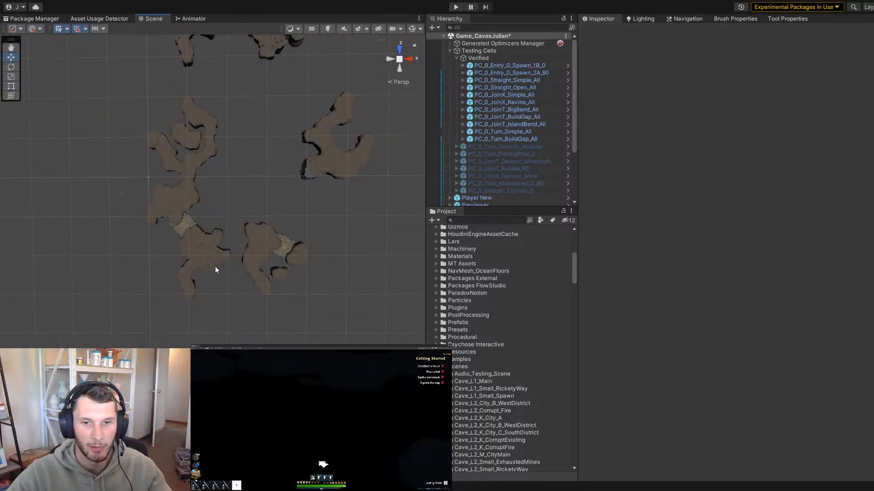
Attach PC_0_Turn_Simple_All beside PC_0_JoinT_BuildGap_All and PC_0_Turn_BuildGap_All beside PC_0_JoinT_IslandBend_All, both at X -32
left_click(199, 269)
left_click_drag(193, 253, 109, 218)
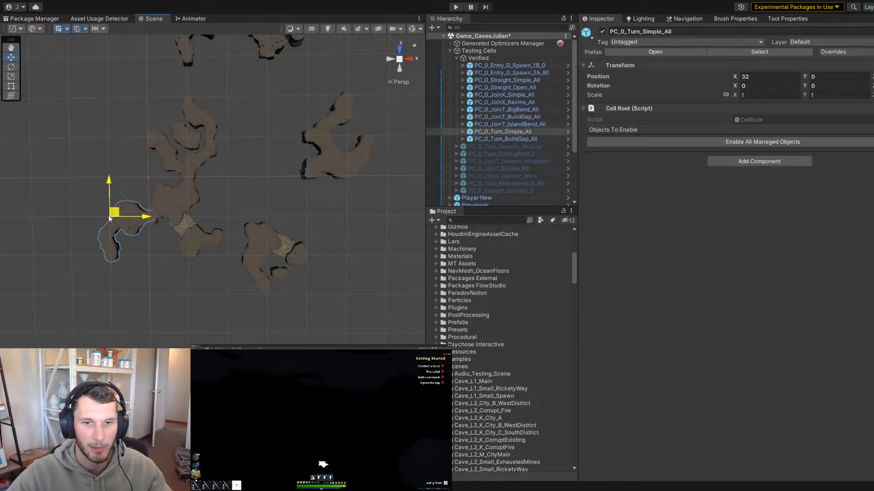
left_click(283, 267)
left_click_drag(268, 256, 112, 136)
middle_click_drag(326, 151, 366, 223)
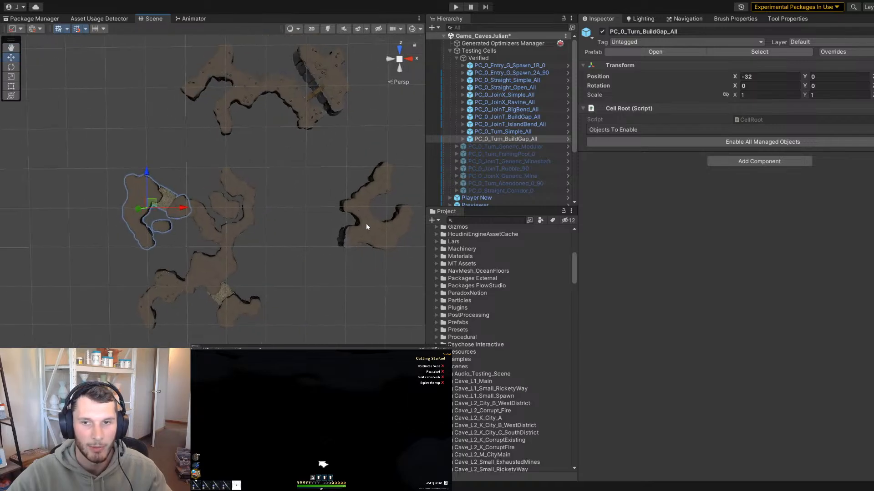
Connect PC_0_JoinT_BigBend_All below PC_0_Turn_Simple_All and inspect the joined cave layout from several angles
left_click(386, 215)
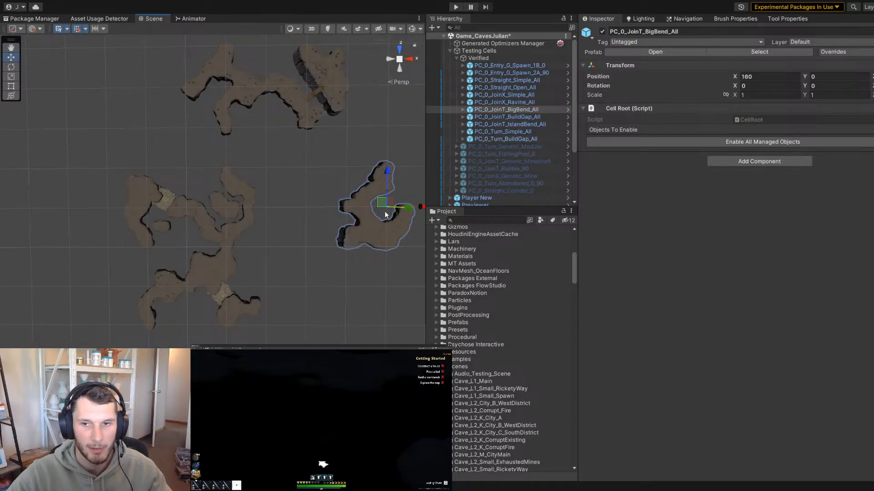
left_click(84, 279)
left_click_drag(85, 279, 293, 285, "alt")
left_click_drag(224, 228, 118, 162, "alt")
scroll(314, 181, "up", 5)
left_click_drag(314, 181, 312, 237, "alt")
scroll(294, 194, "down", 5)
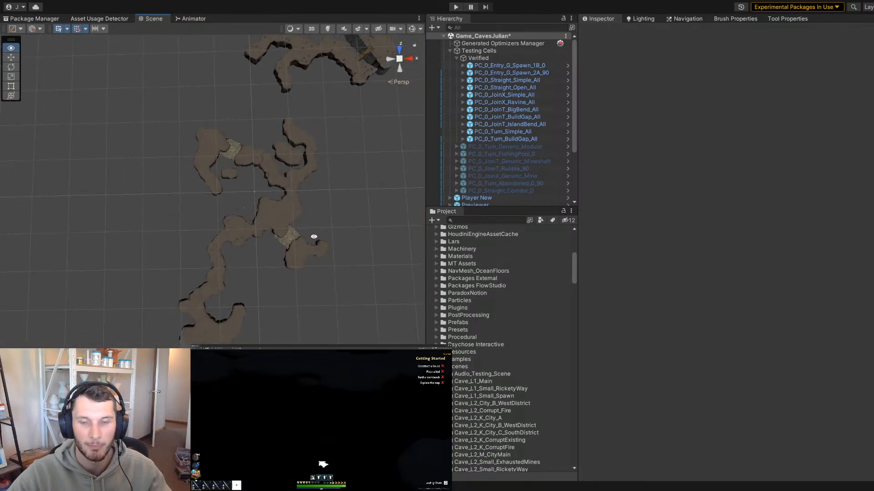
scroll(181, 230, "down", 5)
Undo all the cell moves of the joined layout and clear the selection
left_click(174, 272)
key("ctrl+z")
left_click_drag(121, 236, 234, 268, "alt")
key("ctrl+z")
key("ctrl+z")
key("ctrl+z")
key("ctrl+z")
key("ctrl+z")
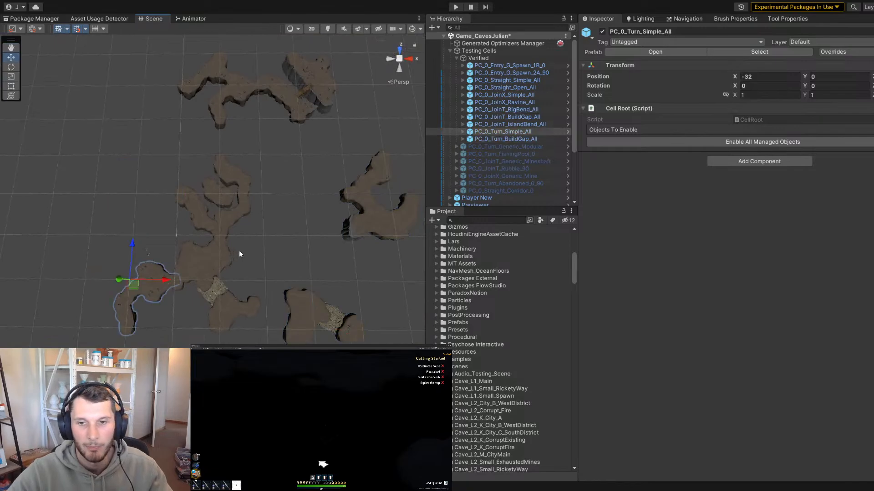
key("ctrl+z")
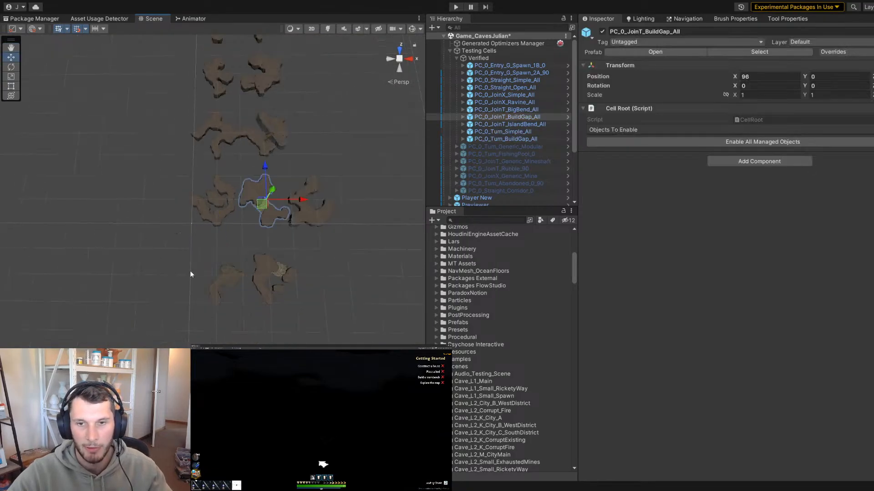
left_click(127, 247)
Examine the spike-filled gap between the rock platforms of PC_0_Turn_BuildGap_All from several angles
scroll(390, 265, "up", 5)
left_click_drag(285, 185, 223, 225, "alt")
left_click(222, 225)
middle_click_drag(222, 225, 211, 211)
left_click_drag(211, 211, 172, 223, "alt")
right_click_drag(255, 154, 273, 175, "alt")
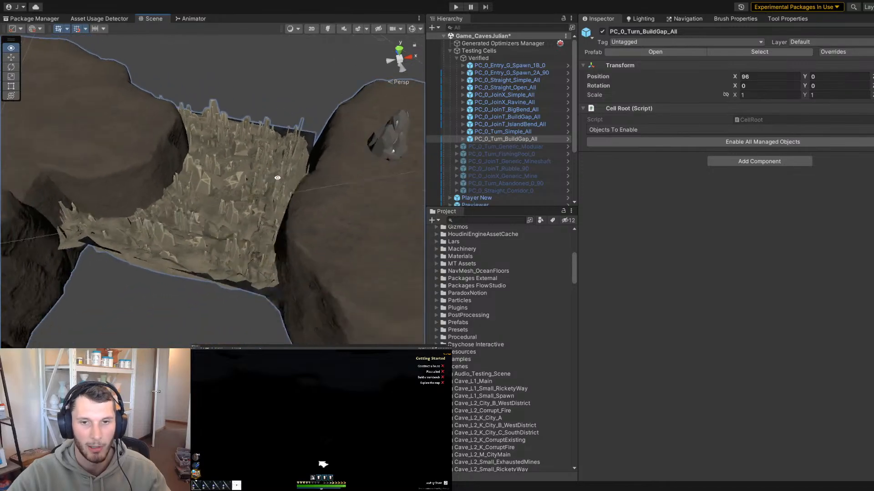
left_click_drag(273, 176, 181, 168, "alt")
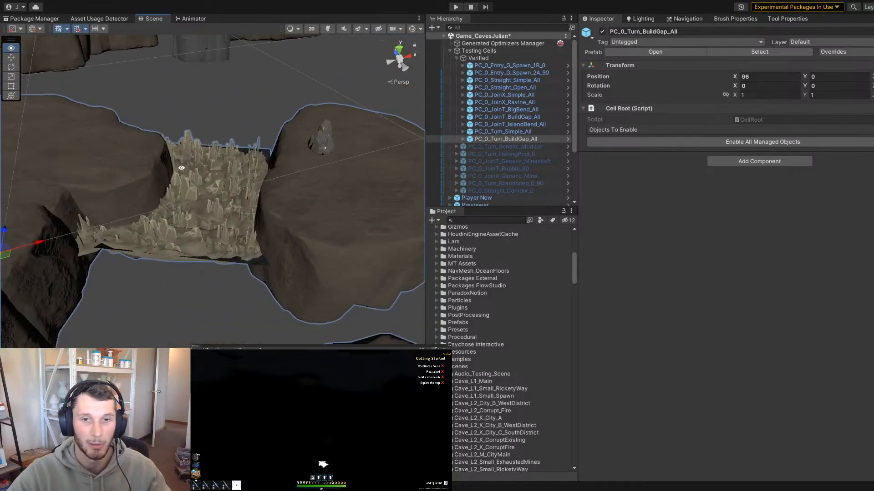
right_click_drag(181, 168, 153, 170, "alt")
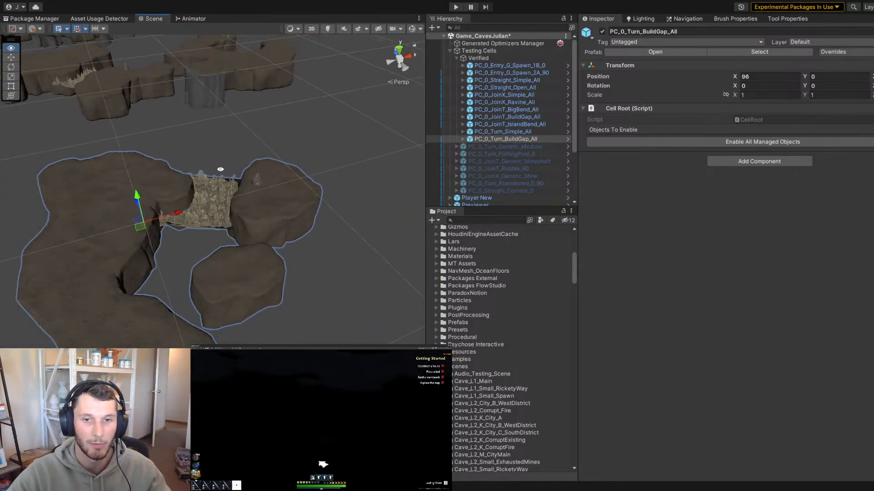
left_click_drag(221, 172, 213, 189, "alt")
right_click_drag(212, 189, 294, 226, "alt")
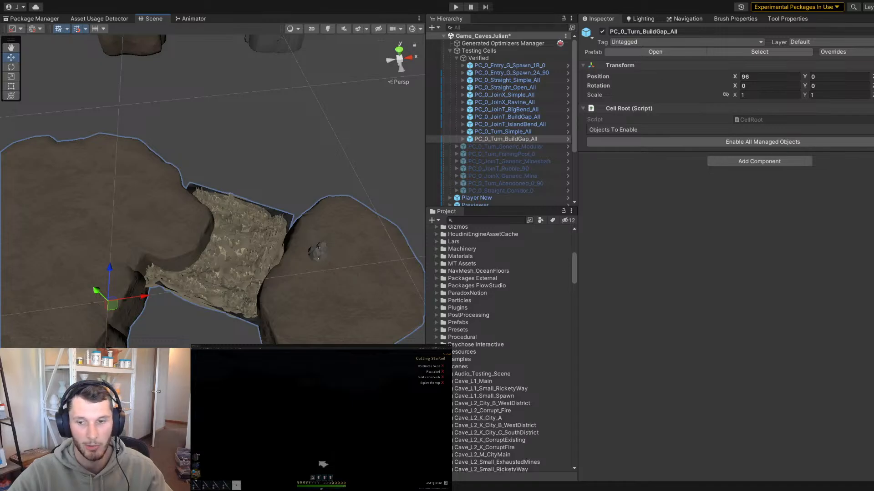
right_click_drag(196, 248, 205, 170, "alt")
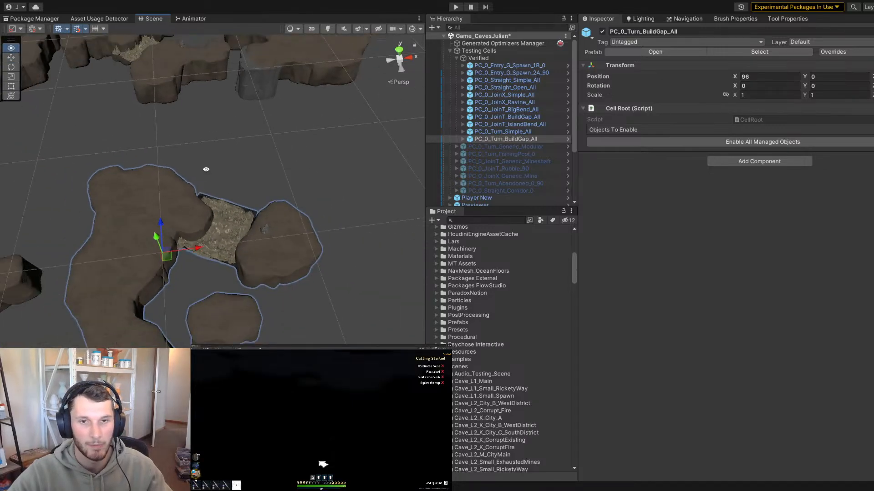
Examine the ravine cell and the stone-paved entrance of PC_0_Entry_G_Spawn_2A_90 up close
left_click_drag(204, 170, 356, 220, "alt")
right_click_drag(357, 220, 288, 194, "alt")
left_click_drag(288, 194, 178, 180, "alt")
right_click_drag(178, 179, 219, 73, "alt")
left_click_drag(218, 72, 191, 267, "alt")
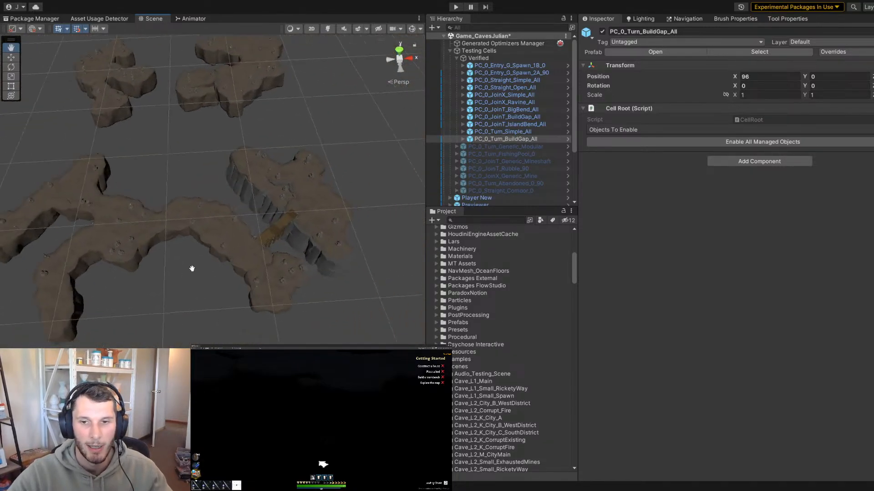
right_click_drag(191, 267, 572, 311, "alt")
left_click_drag(573, 311, 129, 125, "alt")
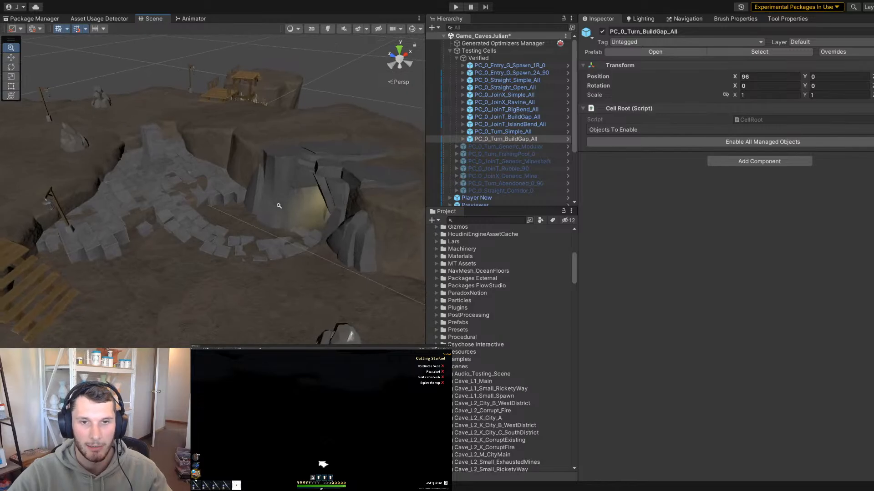
right_click_drag(279, 205, 353, 220, "alt")
left_click_drag(353, 221, 394, 228, "alt")
right_click_drag(394, 228, 181, 229, "alt")
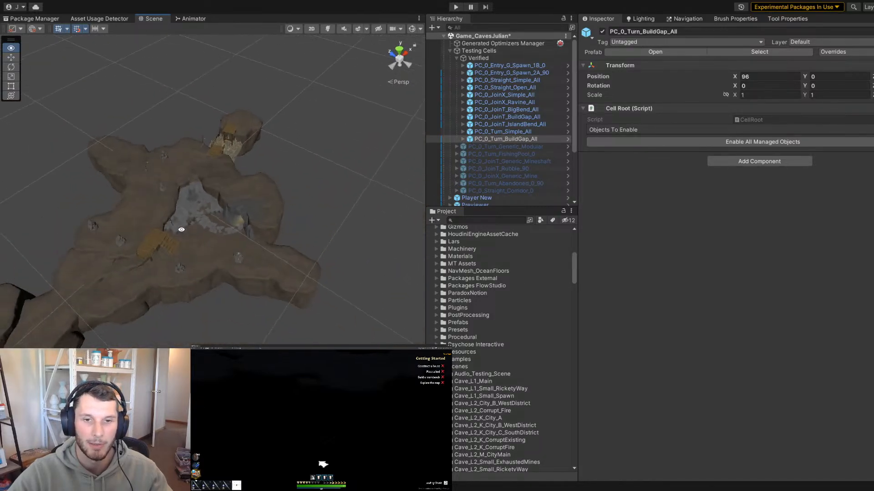
left_click_drag(181, 230, 160, 185, "alt")
left_click(129, 220)
left_click_drag(129, 220, 250, 187, "alt")
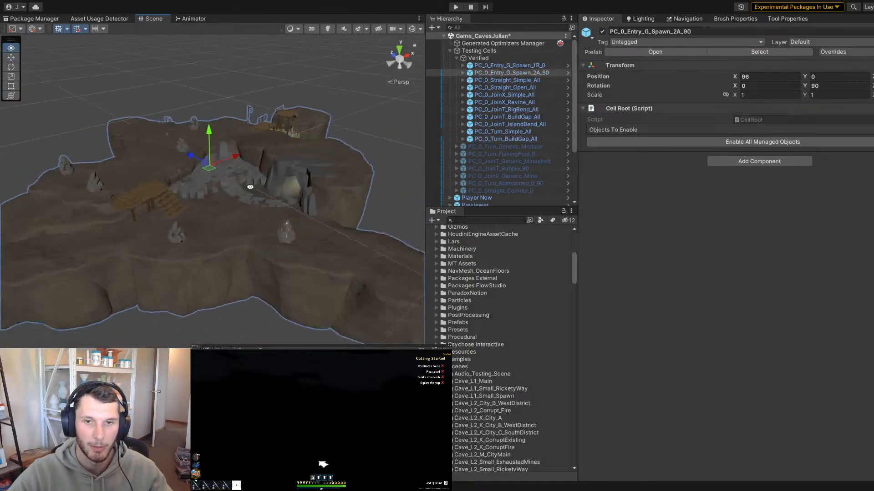
right_click_drag(250, 187, 143, 201, "alt")
Examine the full set of verified cells from a distance and from above
left_click(123, 144)
left_click_drag(123, 144, 108, 199, "alt")
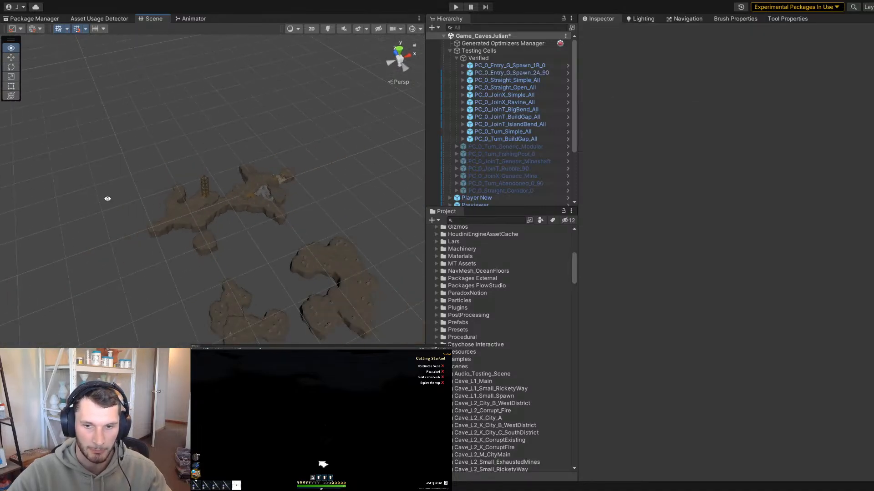
right_click_drag(108, 199, 353, 207, "alt")
left_click_drag(353, 206, 255, 179, "alt")
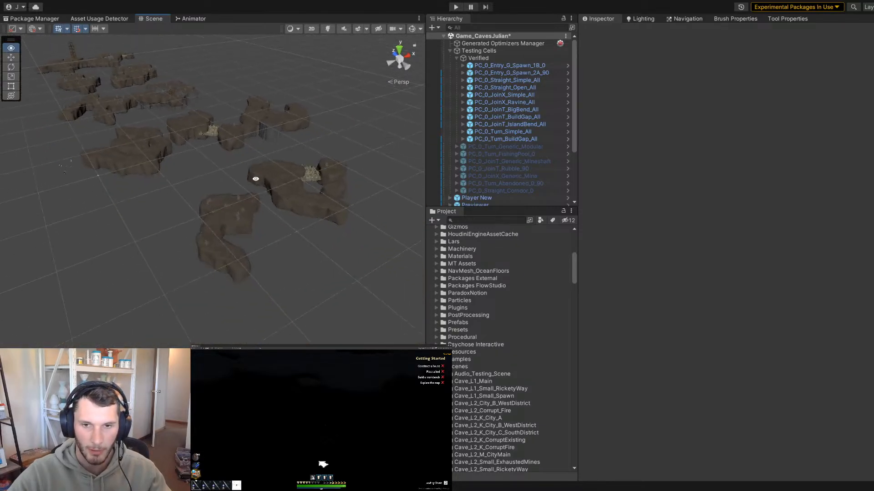
right_click_drag(256, 179, 171, 193, "alt")
left_click_drag(172, 193, 203, 219, "alt")
right_click_drag(203, 219, 370, 262, "alt")
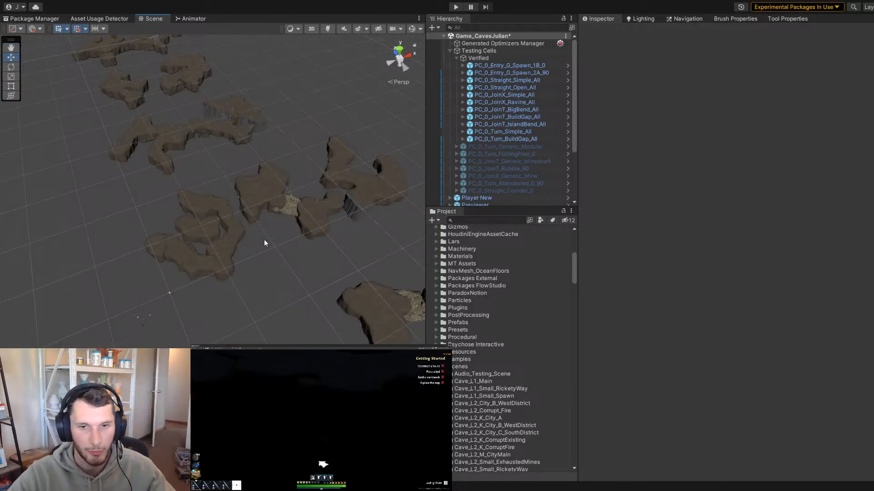
scroll(266, 240, "down", 3)
left_click_drag(267, 242, 317, 224, "alt")
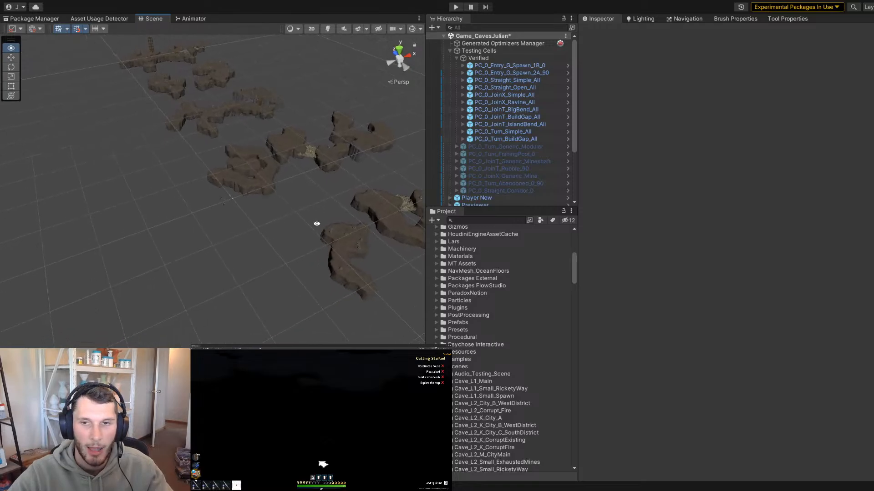
right_click_drag(364, 221, 268, 207, "alt")
left_click_drag(269, 207, 205, 238, "alt")
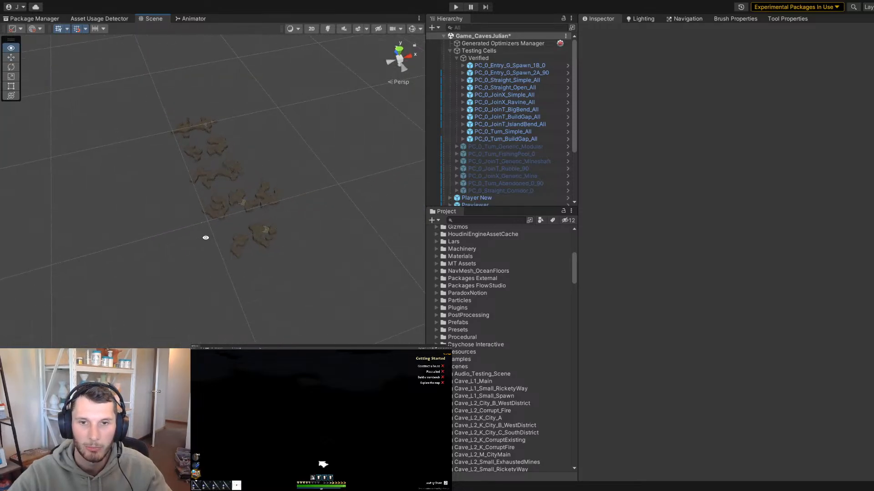
right_click_drag(205, 238, 252, 253, "alt")
left_click_drag(251, 253, 230, 253, "alt")
middle_click_drag(230, 254, 215, 244)
scroll(215, 244, "up", 3)
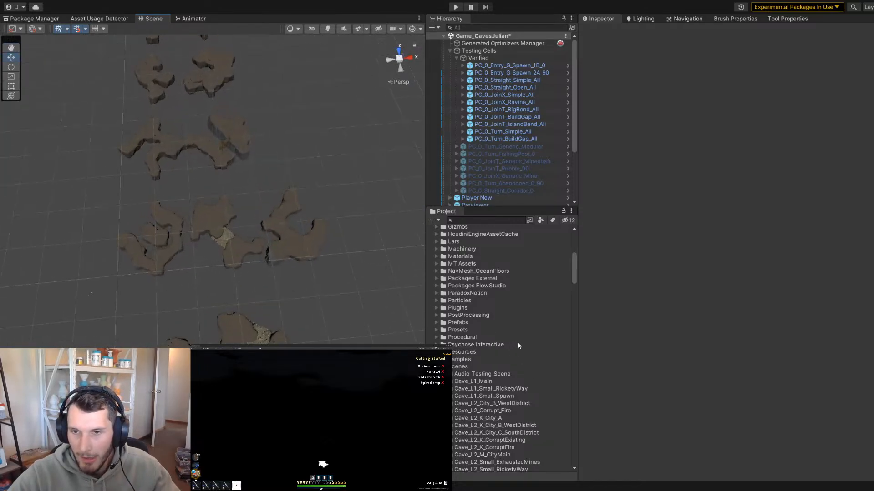
Rename the Verified group to Verified L0, collapse it in the hierarchy and clear the selection
scroll(317, 213, "down", 4)
middle_click_drag(306, 170, 257, 155)
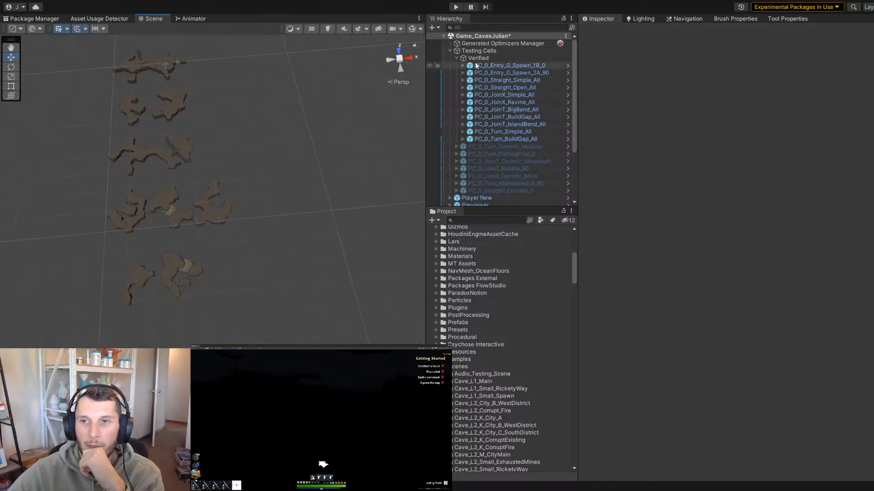
left_click(485, 59)
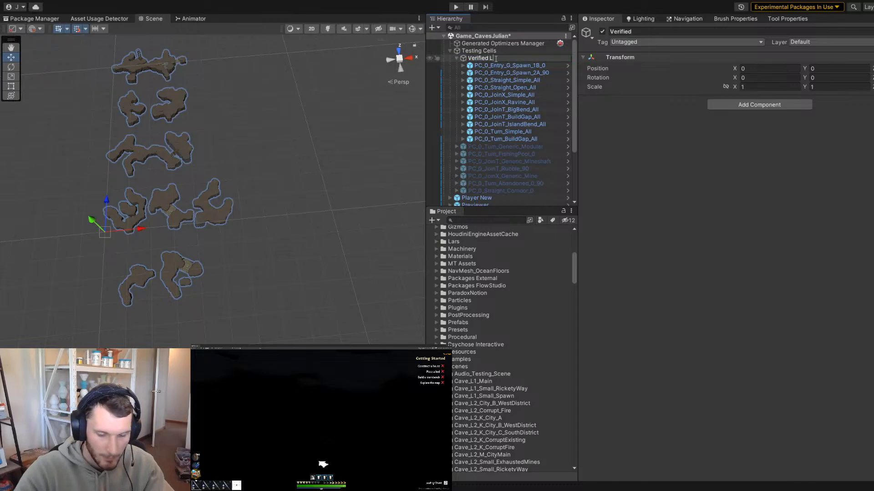
left_click(456, 59)
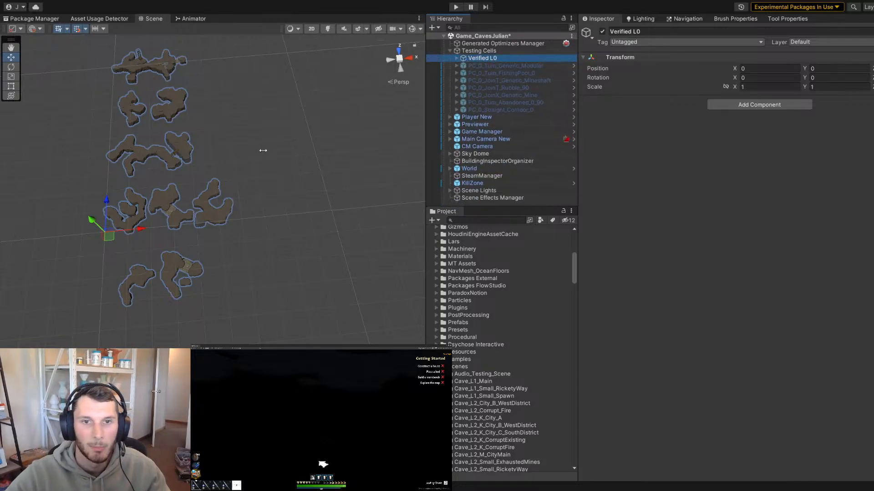
left_click(263, 150)
right_click_drag(263, 150, 252, 154, "alt")
left_click_drag(296, 168, 245, 198, "alt")
right_click_drag(244, 198, 231, 210, "alt")
left_click_drag(231, 209, 222, 200, "alt")
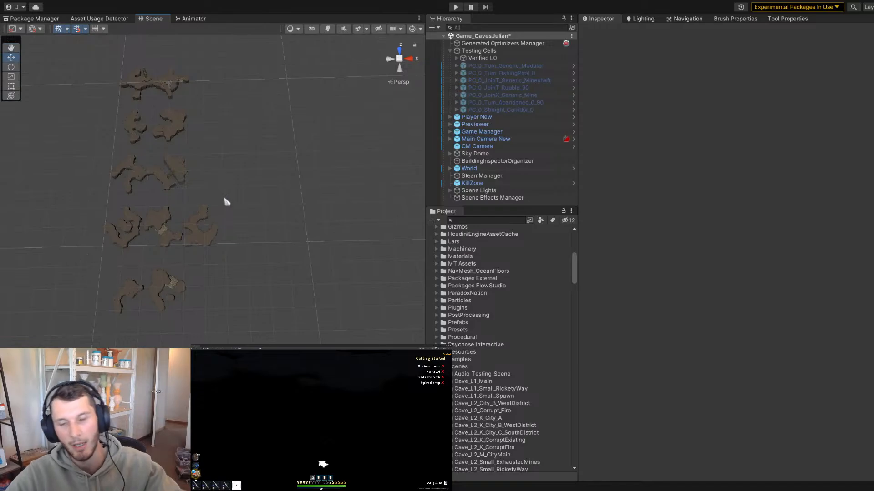
right_click_drag(194, 181, 178, 193, "alt")
left_click_drag(186, 204, 223, 219, "alt")
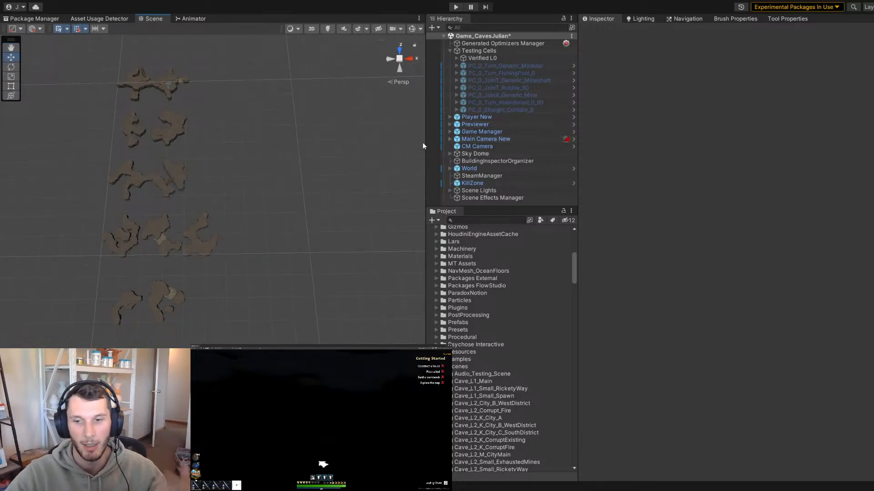
Collapse the Scenes folder and expand the Procedural folder to reveal the Cave_World entry prefabs
left_click_drag(473, 206, 476, 198)
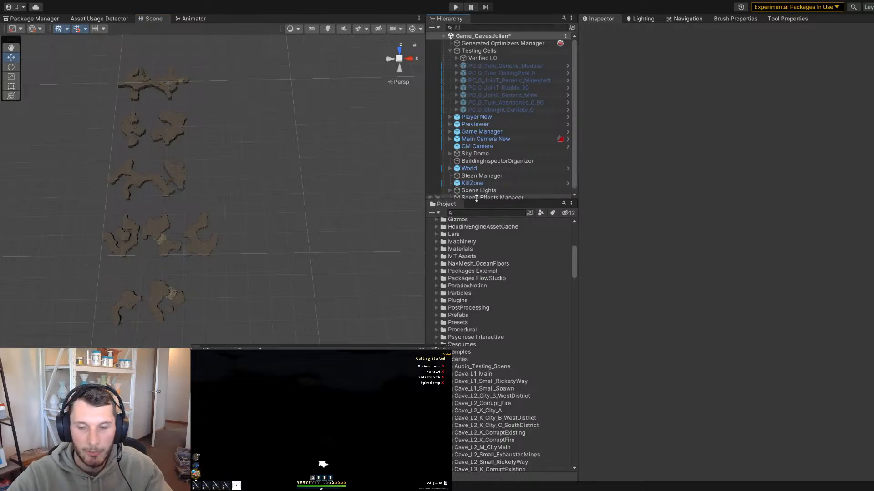
scroll(473, 391, "down", 3)
left_click(437, 304)
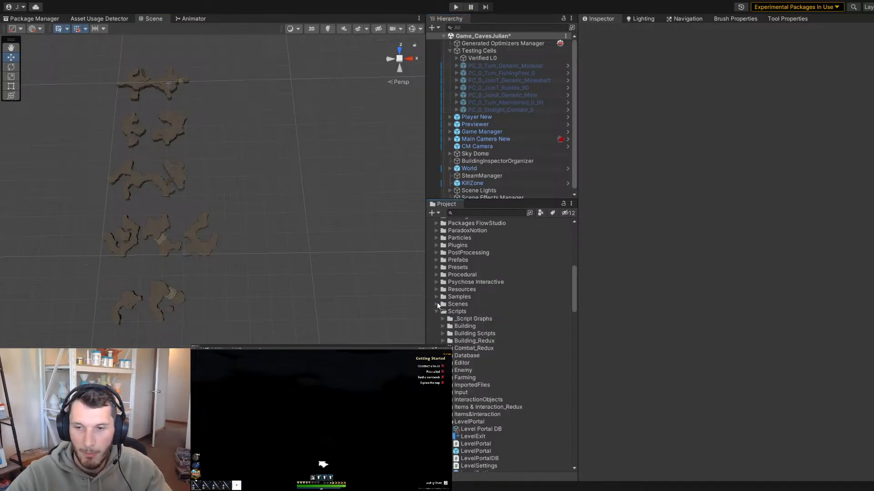
left_click(434, 275)
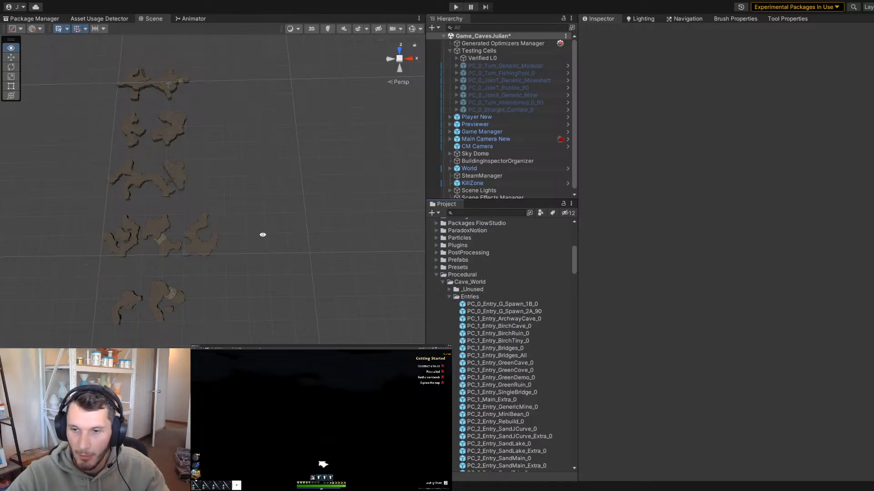
Create an empty child object named Verified L1 under Testing Cells and place it directly below Verified L0
key("w")
right_click_drag(263, 235, 378, 272)
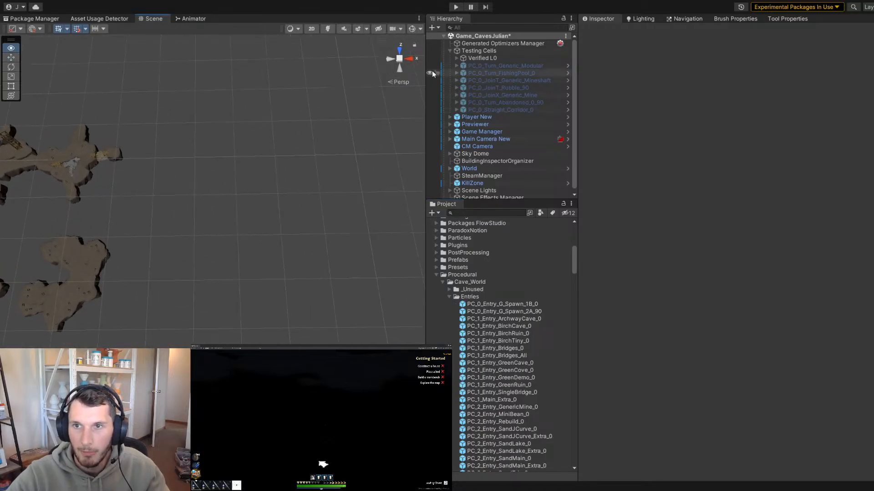
left_click(487, 51)
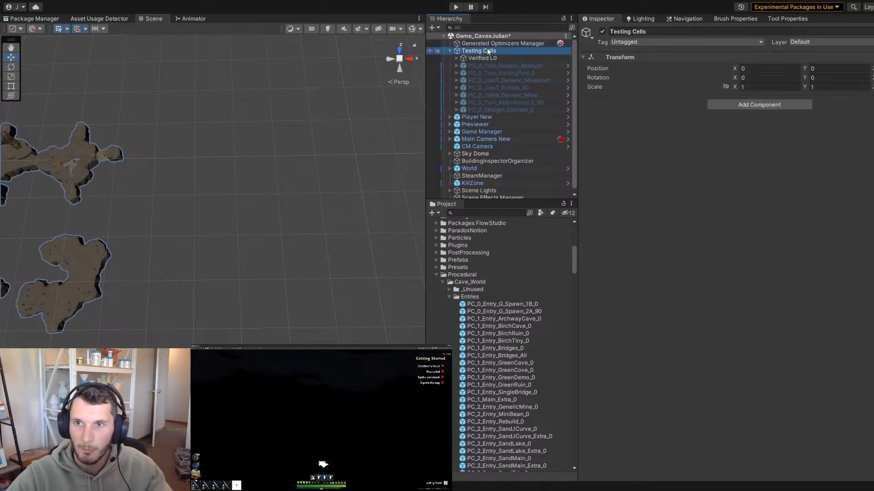
key("alt+shift+n")
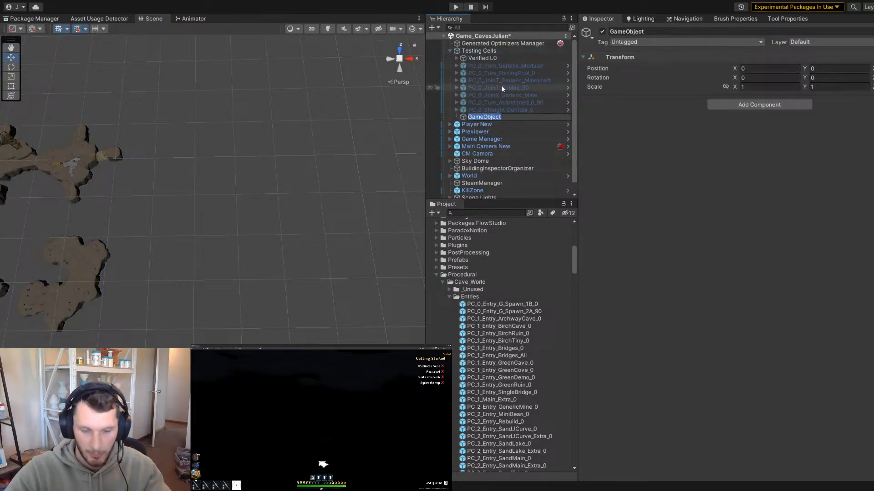
type("Verified L1")
key("Return")
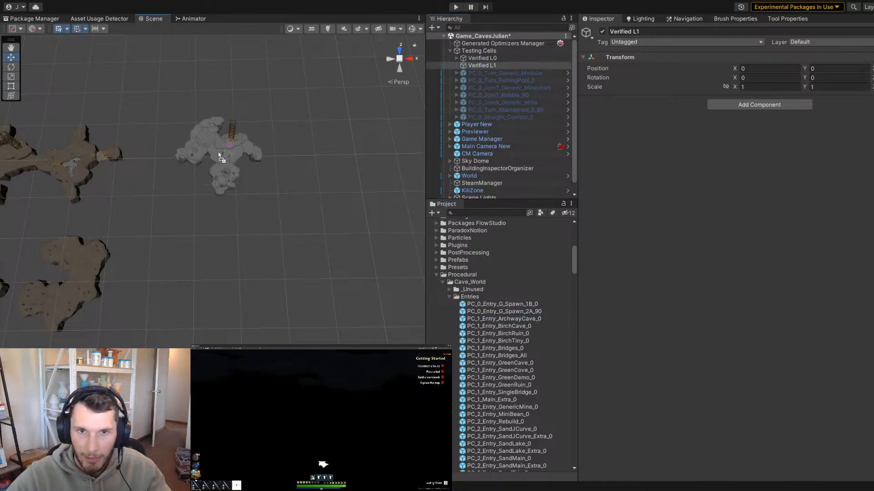
Place PC_1_Entry_ArchwayCave_0, PC_1_Entry_BirchCave_0 and PC_1_Entry_BirchRuin_0 in a row at X 192, 256 and 320, beside the L0 entry cells
left_click_drag(219, 153, 194, 160)
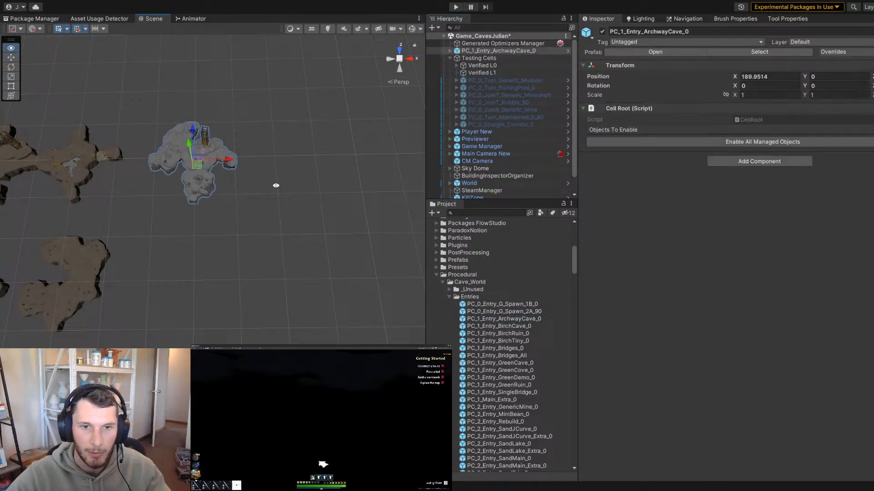
right_click_drag(275, 185, 587, 114)
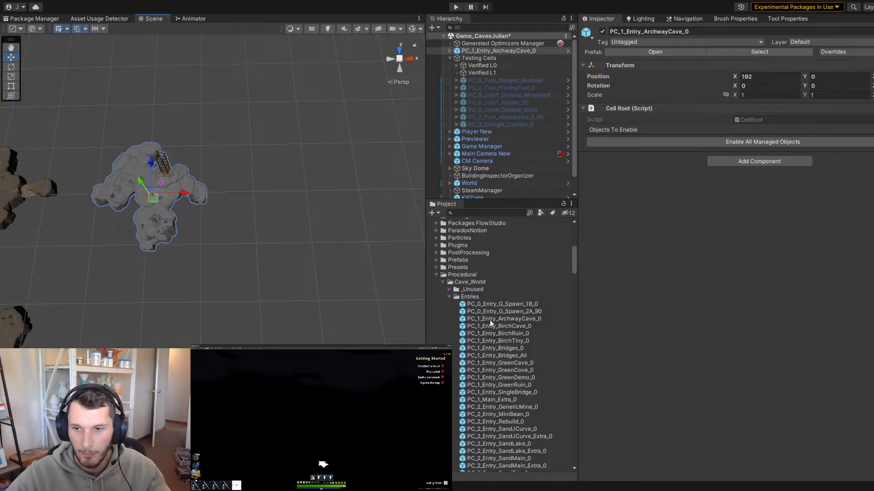
left_click_drag(316, 226, 241, 201)
right_click_drag(237, 203, 231, 221)
key("d")
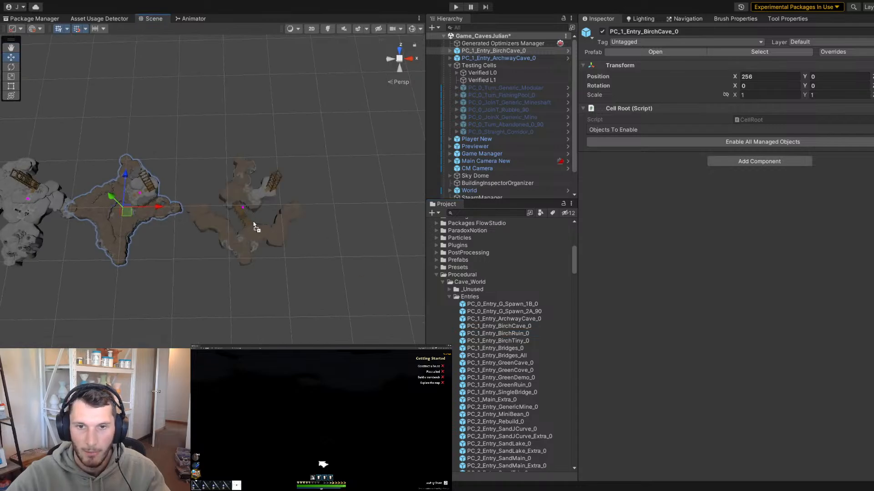
left_click_drag(253, 225, 228, 214)
right_click_drag(293, 213, 335, 294)
key("d")
key("s")
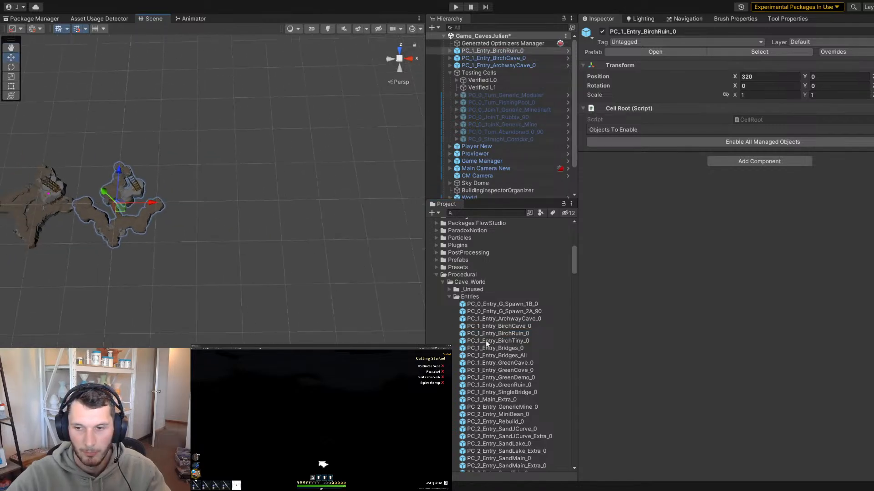
Continue the row with PC_1_Entry_BirchTiny_0, PC_1_Entry_Bridges_0, PC_1_Entry_Bridges_All and PC_1_Entry_GreenCove_0, the last at X 576
left_click_drag(224, 221, 216, 214)
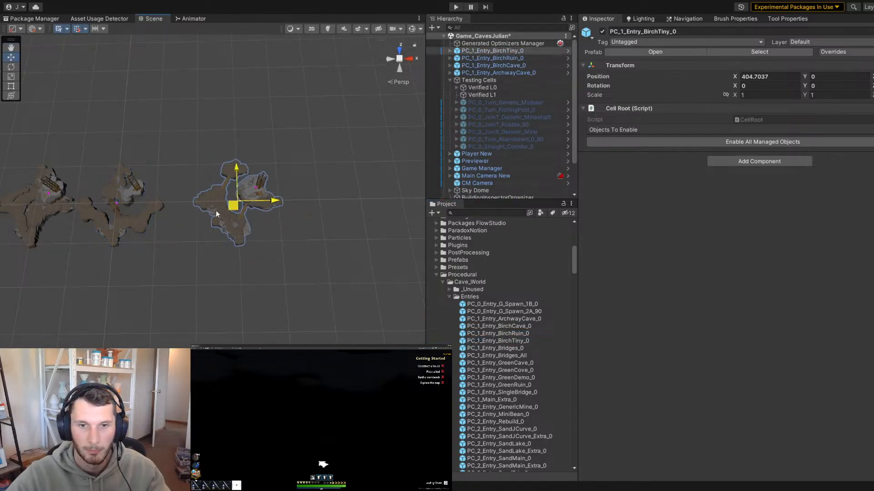
left_click_drag(506, 350, 276, 212)
right_click_drag(338, 220, 342, 223)
key("d")
key("s")
left_click_drag(250, 232, 238, 221)
left_click_drag(513, 370, 292, 221)
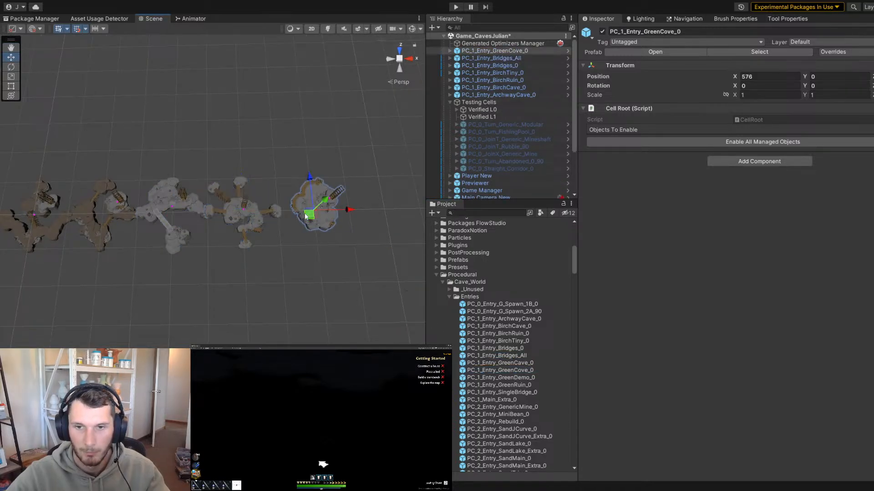
Extend the entry row with PC_1_Entry_GreenDemo_0, PC_1_Entry_GreenRuin_0 at X 704 and PC_1_Entry_SingleBridge_0 at X 768
right_click_drag(296, 223, 296, 223)
key("d")
left_click_drag(517, 377, 248, 209)
left_click_drag(511, 385, 326, 209)
right_click_drag(326, 209, 256, 217)
key("d")
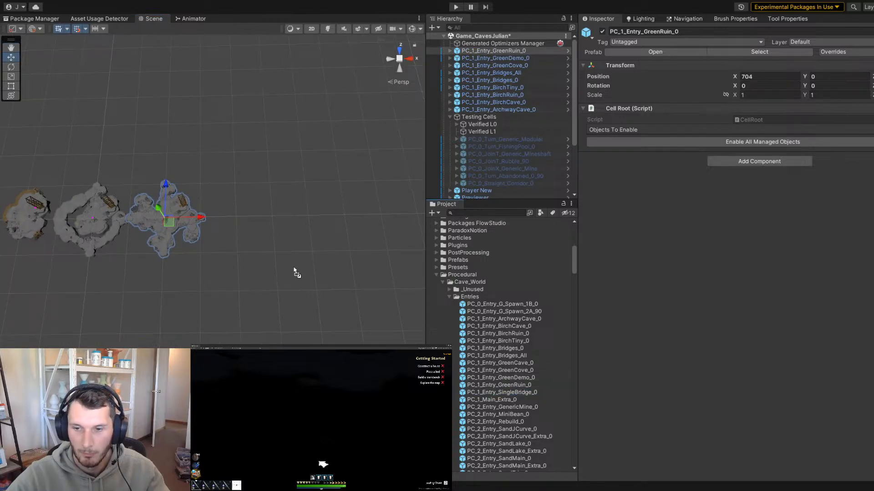
left_click_drag(294, 272, 242, 225)
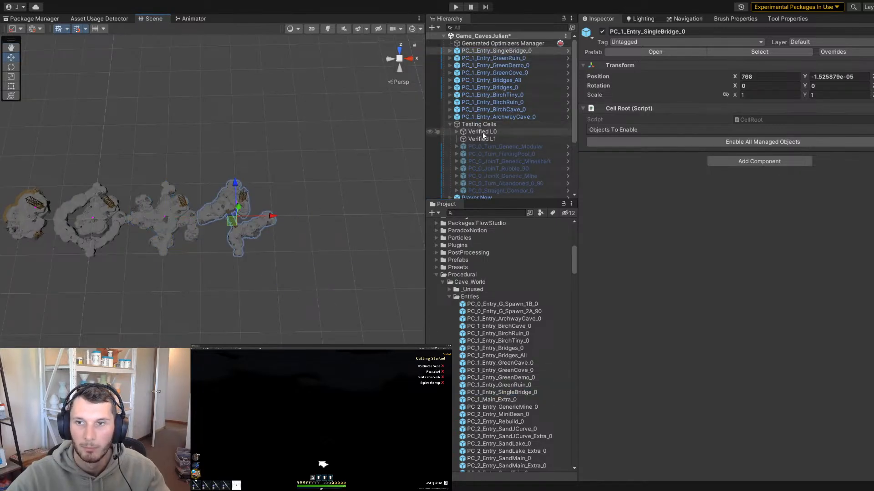
Parent all the placed PC_1_Entry cells under Verified L1 and clear the selection
left_click_drag(492, 117, 489, 140)
left_click_drag(493, 96, 487, 143)
left_click_drag(494, 99, 489, 139)
left_click_drag(489, 88, 505, 143)
left_click_drag(501, 81, 506, 146)
left_click_drag(500, 73, 509, 139)
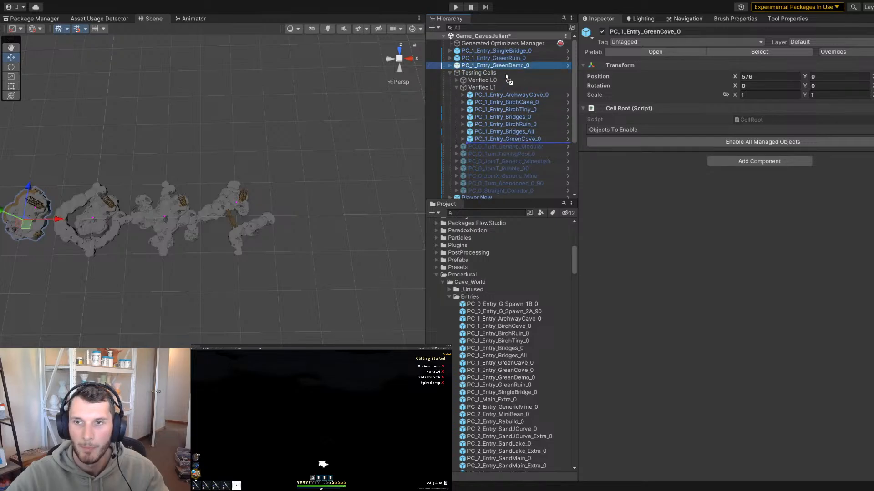
left_click_drag(506, 66, 511, 141)
left_click_drag(496, 50, 507, 142)
left_click(285, 108)
Collapse the Entries folder and place PC_1_End_DirtPatch_0 at X 224, beyond the lowest row of L0 cells
right_click_drag(285, 107, 274, 169)
key("w")
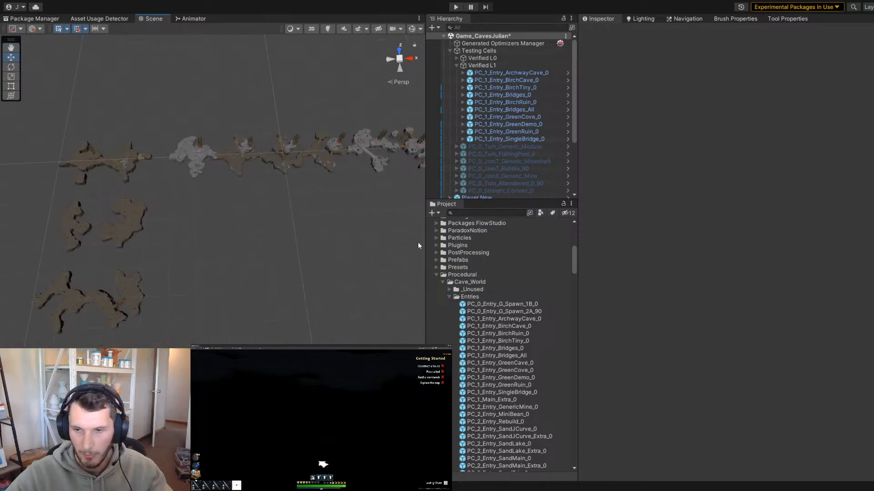
left_click(449, 297)
scroll(501, 306, "down", 3)
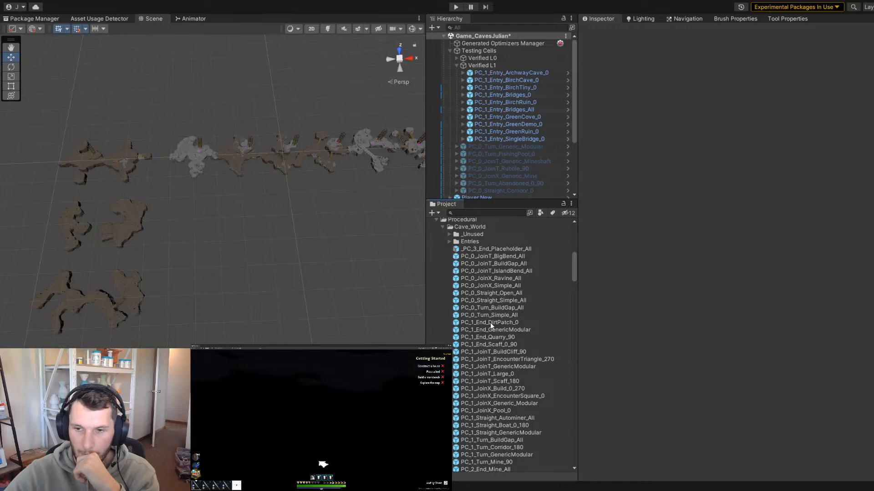
scroll(116, 207, "down", 3)
middle_click_drag(217, 262, 224, 163)
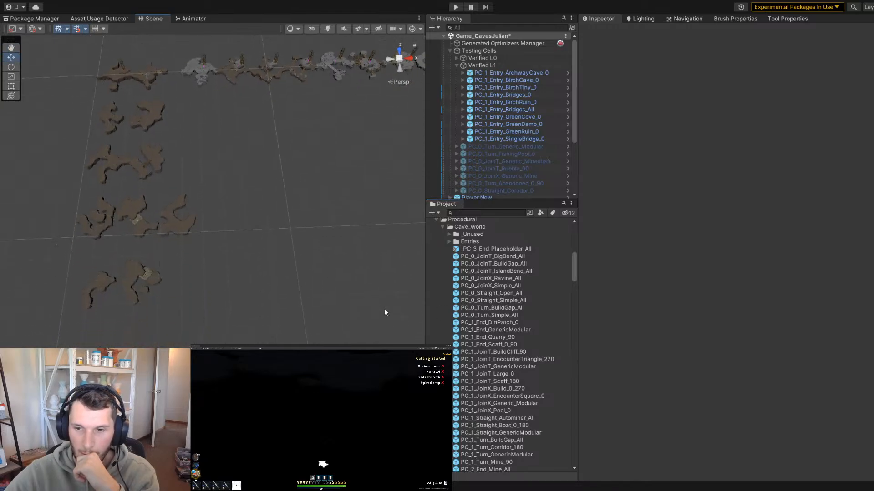
left_click_drag(462, 324, 236, 327)
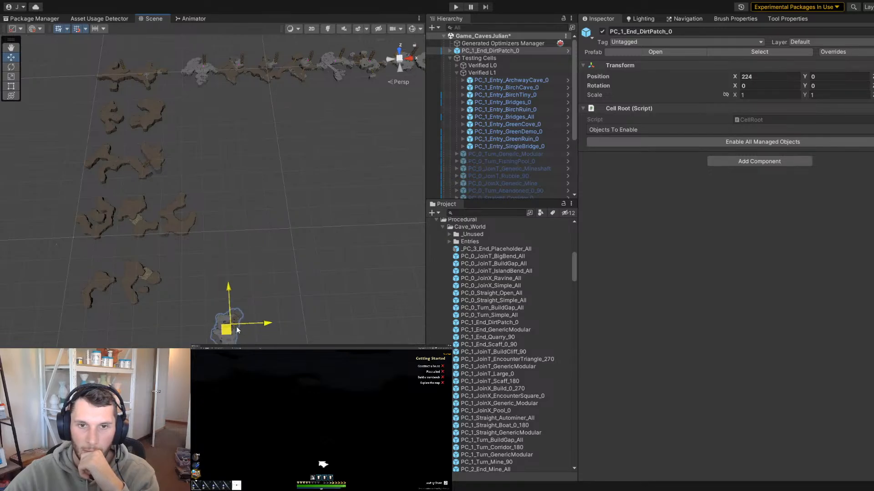
Shift all Verified L1 entry cells along X away from the L0 cells, and move PC_1_End_DirtPatch_0 to X 256
left_click(502, 80)
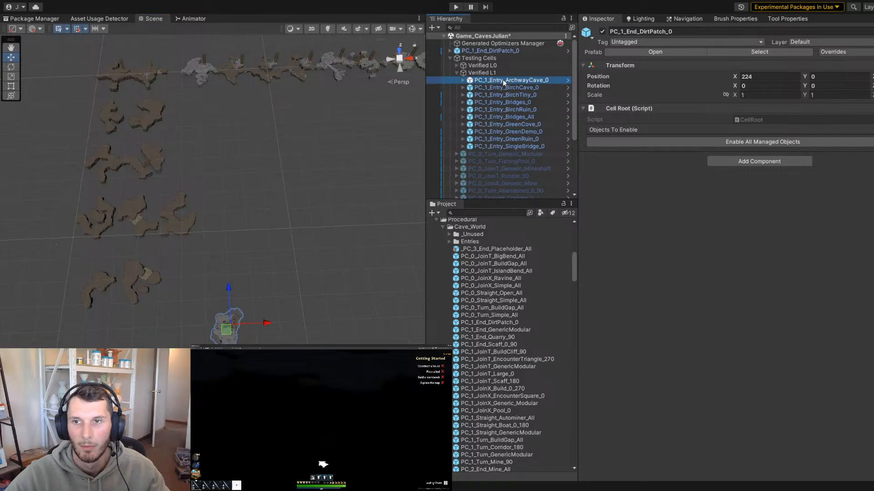
left_click(477, 147, "shift")
right_click_drag(294, 127, 296, 100)
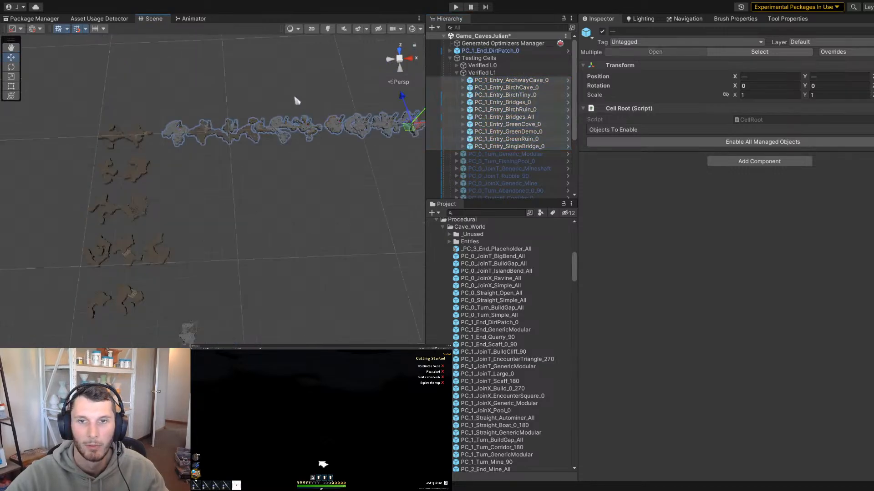
right_click_drag(354, 136, 390, 140)
left_click_drag(408, 138, 431, 141)
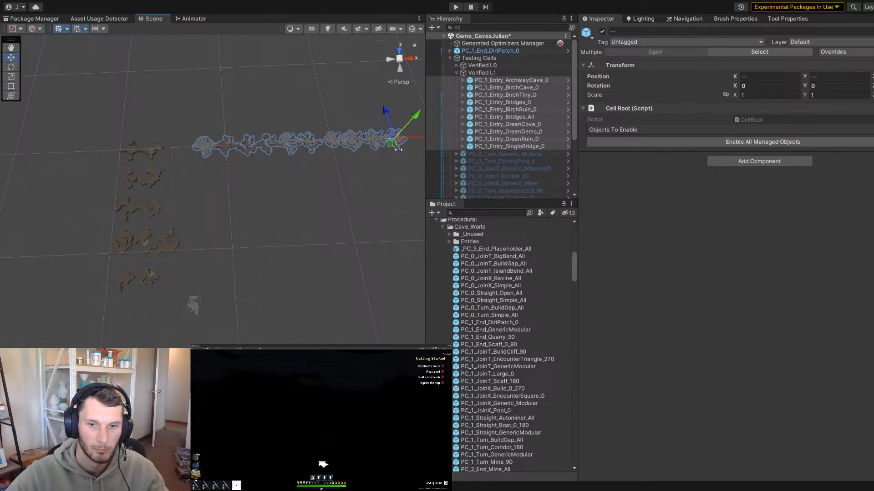
left_click(196, 305)
left_click_drag(230, 301, 242, 302)
Place PC_1_End_GenericModular, PC_1_End_Quarry_90 and PC_1_End_Scaff_0_90 beside the dirt patch cell at X 320, 384 and 448
right_click_drag(165, 217, 255, 239, "alt")
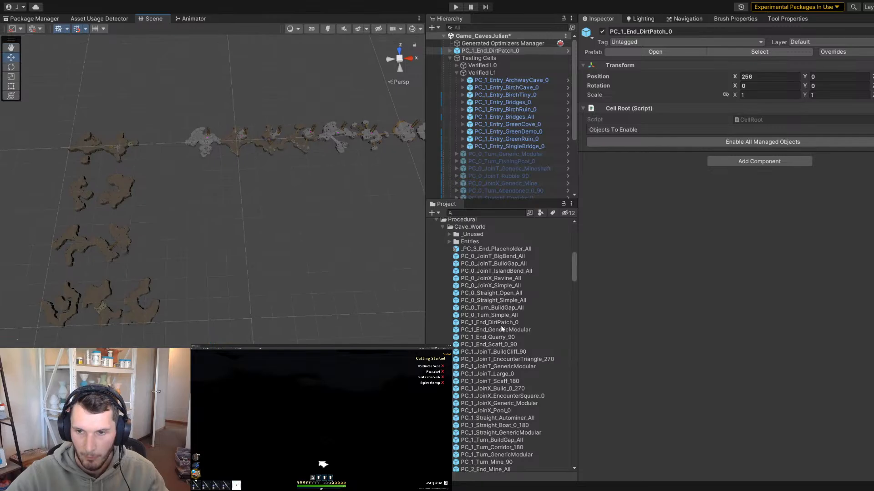
middle_click_drag(239, 309, 216, 178)
mouse_move(217, 258)
left_mouse_down()
mouse_move(239, 278)
mouse_move(223, 251)
mouse_move(221, 271)
left_mouse_up()
middle_click_drag(308, 290, 278, 284)
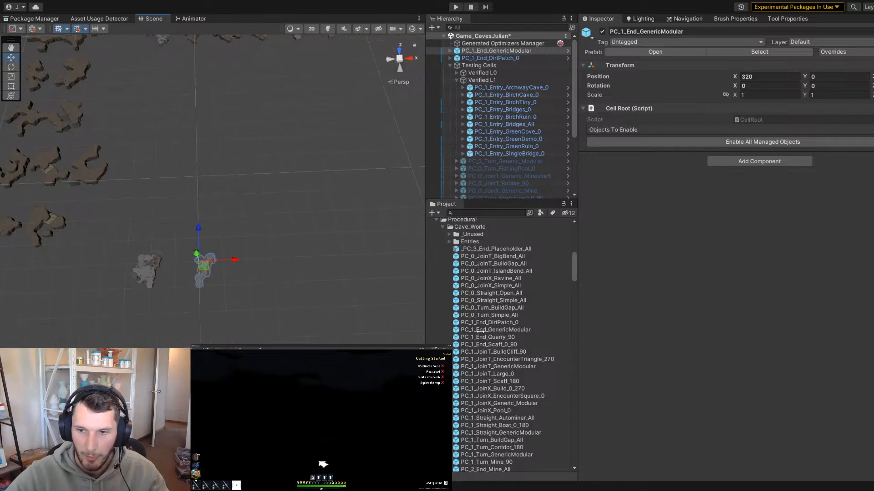
left_click_drag(487, 337, 252, 261)
middle_click_drag(324, 272, 271, 270)
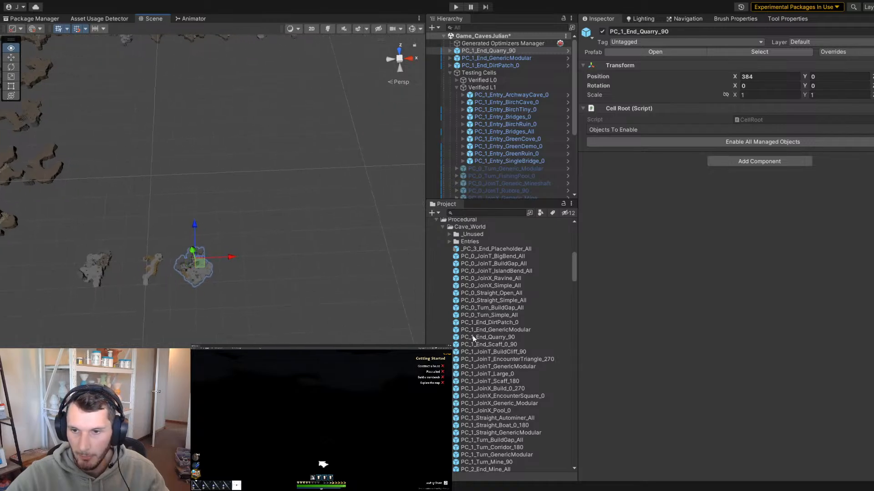
left_click_drag(472, 345, 246, 262)
Place PC_1_JoinT_BuildCliff_90 at X 256 below the L1 entry row, level with the third row of L0 cells
mouse_move(94, 215)
middle_mouse_down()
mouse_move(178, 249)
mouse_move(162, 236)
mouse_move(189, 285)
middle_mouse_up()
mouse_move(158, 160)
middle_mouse_down()
mouse_move(138, 201)
mouse_move(283, 224)
mouse_move(318, 268)
middle_mouse_up()
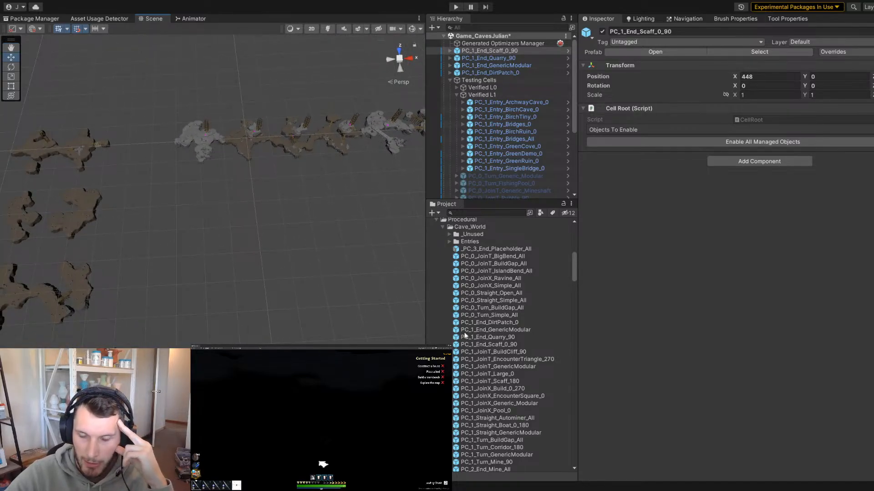
left_click_drag(476, 348, 205, 226)
middle_click_drag(276, 226, 301, 218)
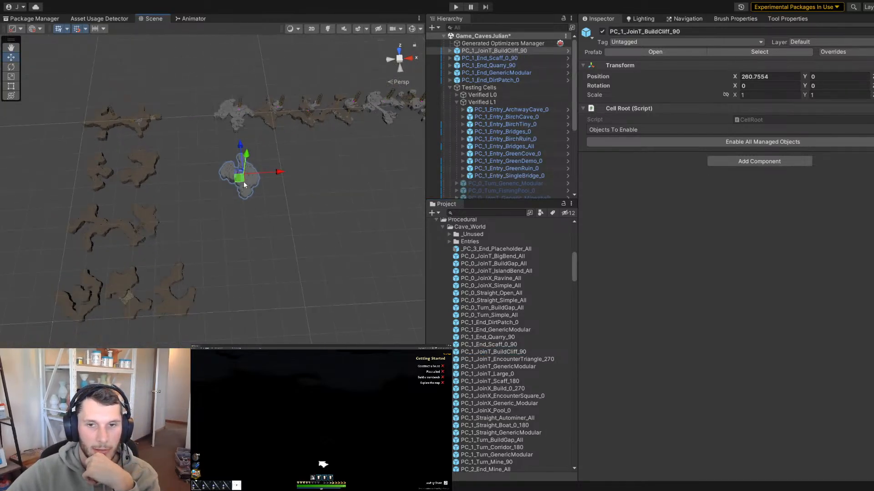
left_click_drag(244, 184, 245, 227)
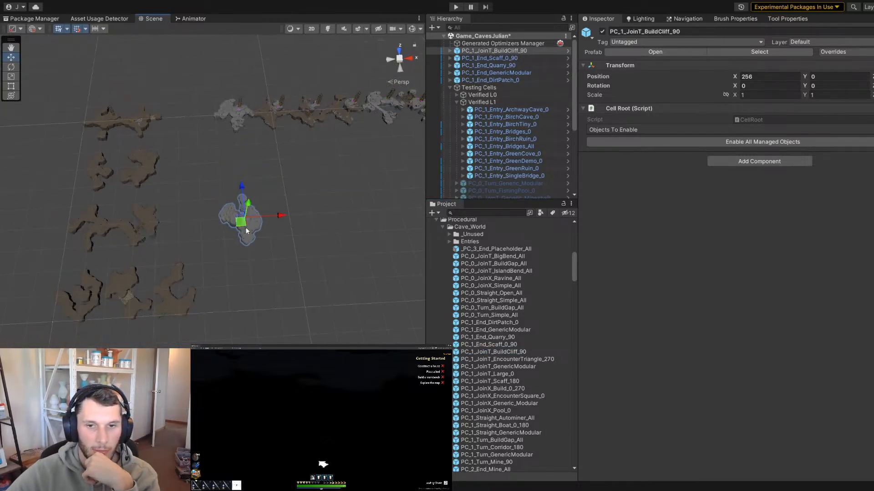
middle_click_drag(319, 236, 329, 208)
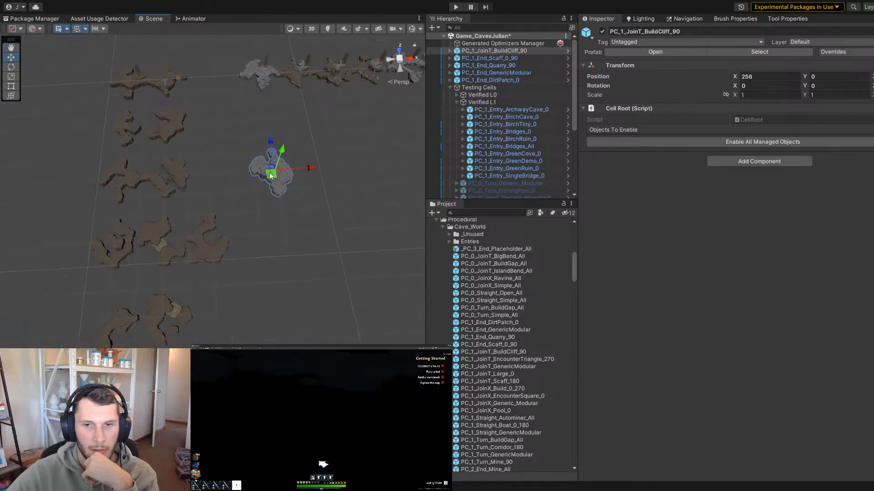
Lower PC_1_JoinT_BuildCliff_90 to the fourth L0 row, and place PC_1_JoinT_EncounterTriangle_270 at X 320 and PC_1_JoinT_GenericModular at X 384 beside it
left_click_drag(270, 176, 275, 240)
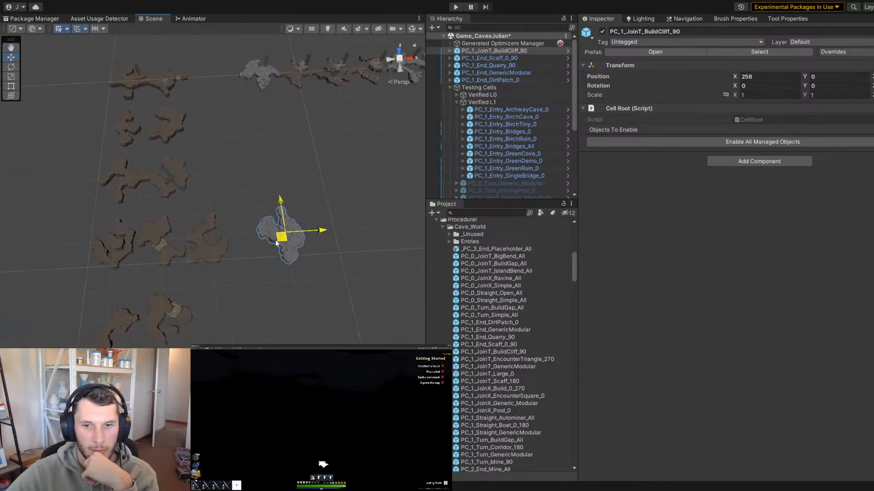
middle_click_drag(275, 239, 173, 233)
left_click(483, 357)
left_click_drag(483, 357, 229, 226)
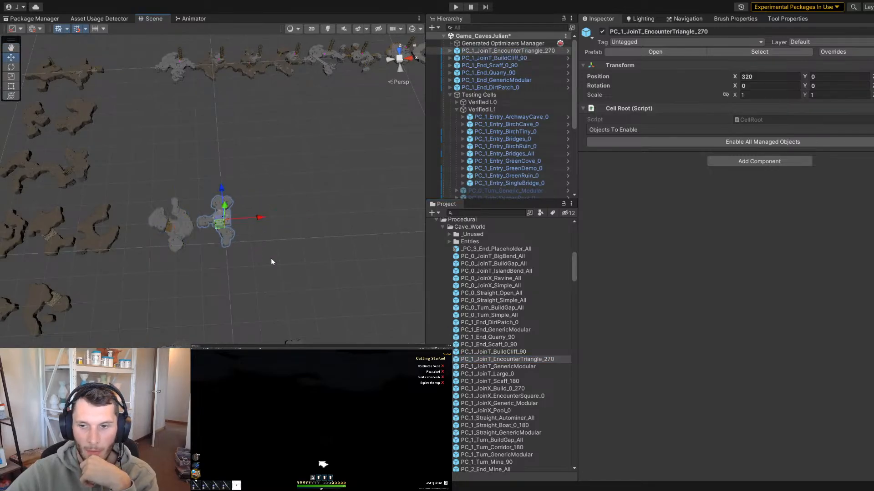
middle_click_drag(271, 259, 235, 244)
left_click_drag(501, 359, 226, 205)
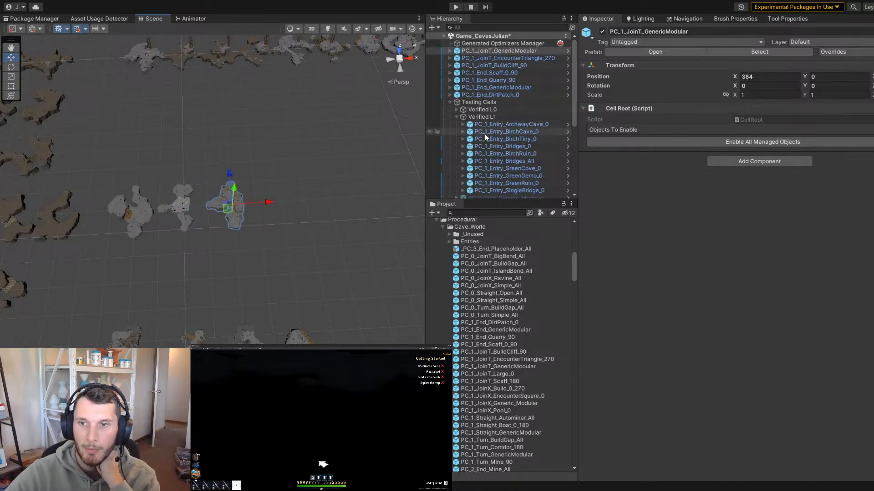
Reparent the four loose PC_1_End cells and three PC_1_JoinT cells under Verified L1, ordering the JoinT cells above the End cells
scroll(485, 133, "down", 3)
scroll(495, 54, "up", 3)
left_click_drag(495, 95, 505, 196)
scroll(487, 86, "down", 2)
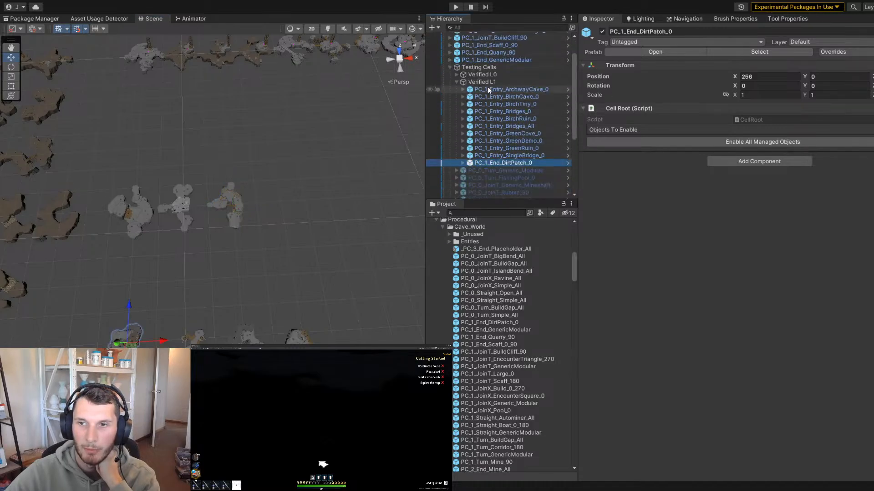
left_click_drag(501, 59, 500, 169)
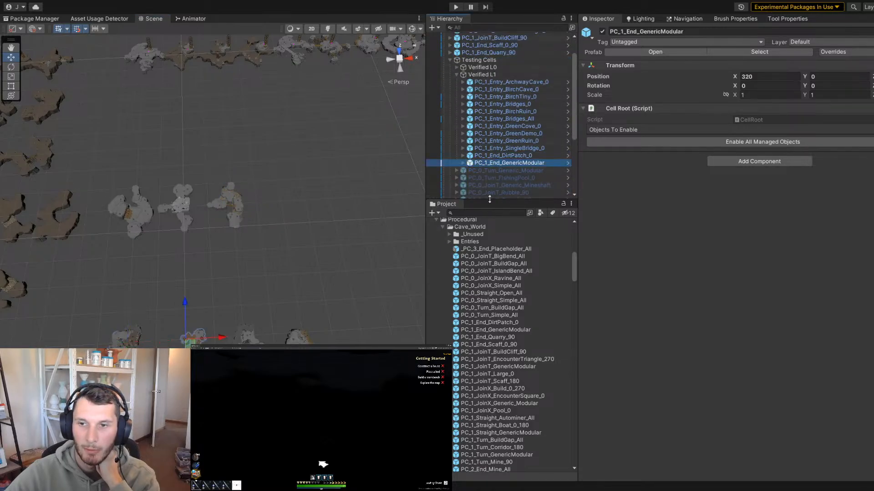
left_click_drag(478, 199, 478, 243)
scroll(512, 179, "up", 1)
left_click_drag(501, 80, 510, 195)
left_click_drag(484, 65, 492, 170)
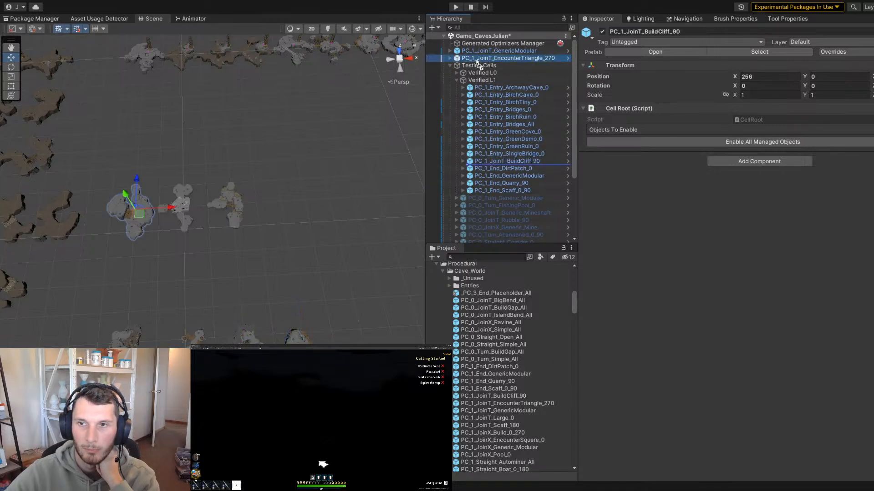
left_click_drag(477, 51, 501, 173)
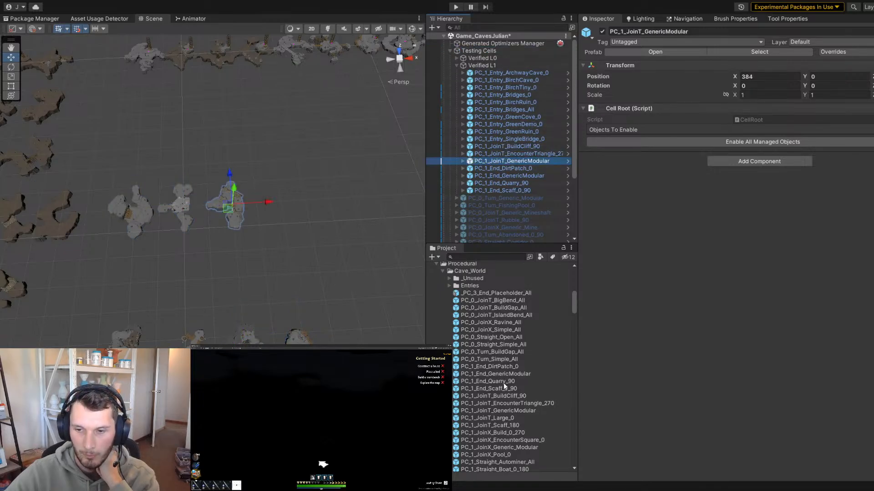
Add PC_1_JoinT_Large_0 under Verified L1 and place it at X 448, at the end of the JoinT row
scroll(488, 55, "down", 1)
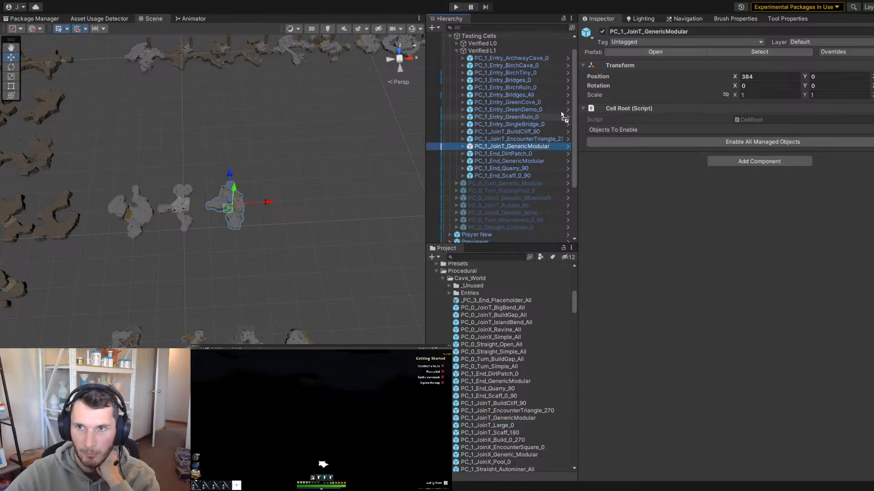
left_click_drag(487, 55, 485, 51)
scroll(236, 229, "down", 5)
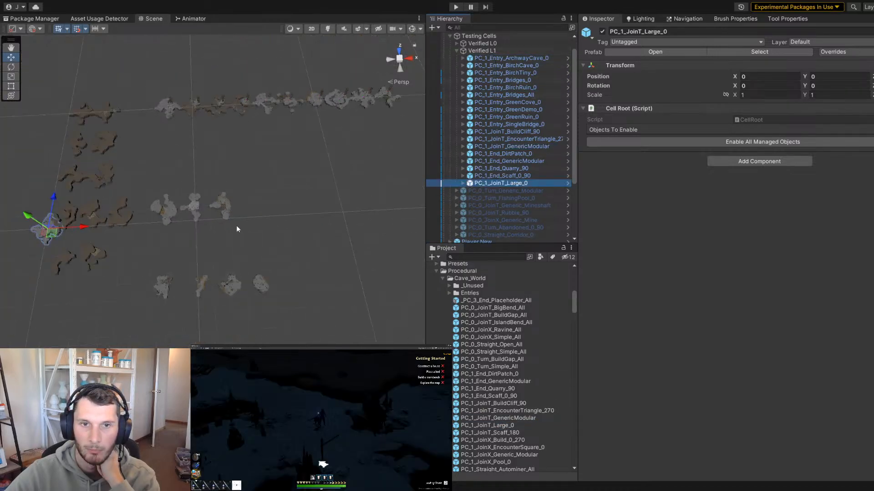
left_click_drag(199, 227, 250, 225)
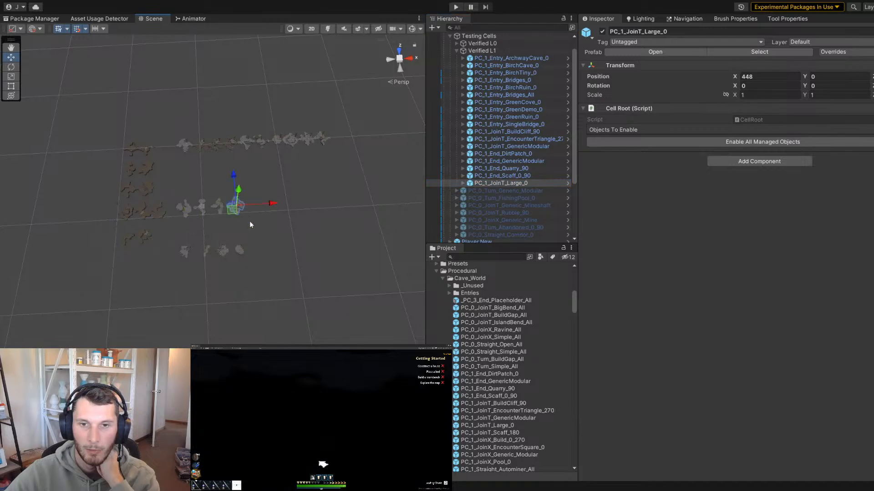
scroll(273, 230, "up", 5)
scroll(251, 246, "down", 2)
middle_click_drag(274, 318, 287, 291)
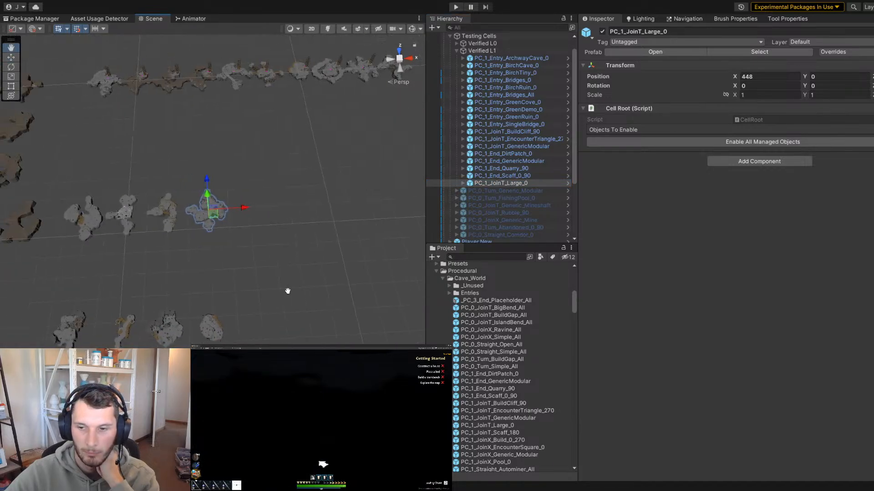
scroll(355, 317, "up", 1)
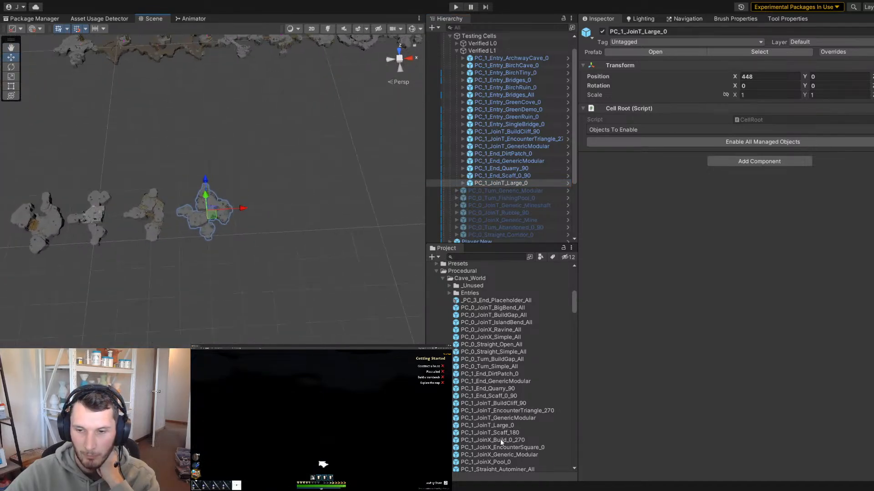
Place PC_1_JoinX_Build_0_270 at X 512 and PC_1_JoinX_EncounterSquare_0 at X 576 in the JoinT row, and parent both under Verified L1
left_click_drag(501, 442, 265, 205)
left_click_drag(499, 36, 502, 197)
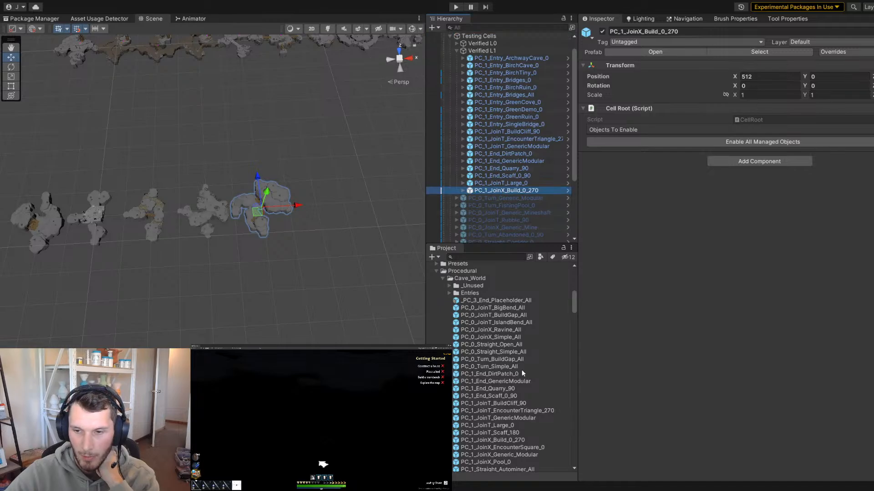
scroll(523, 374, "down", 2)
left_click_drag(506, 419, 297, 209)
key("f")
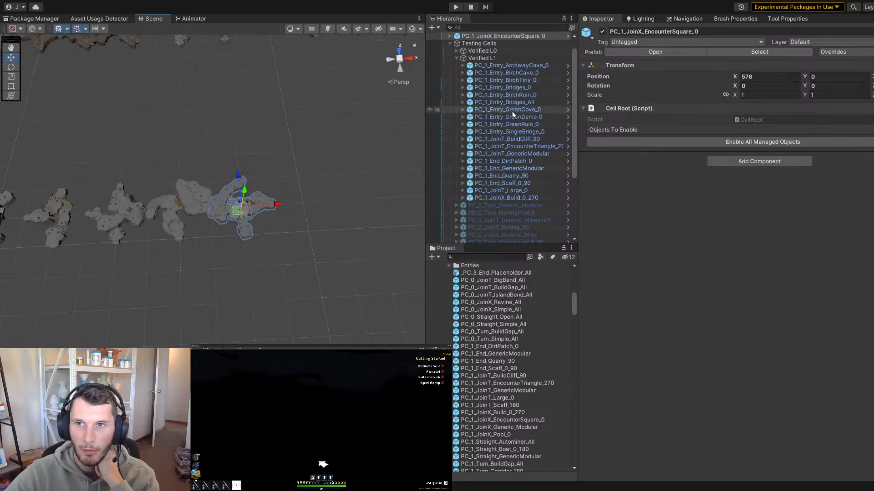
left_click_drag(479, 36, 508, 132)
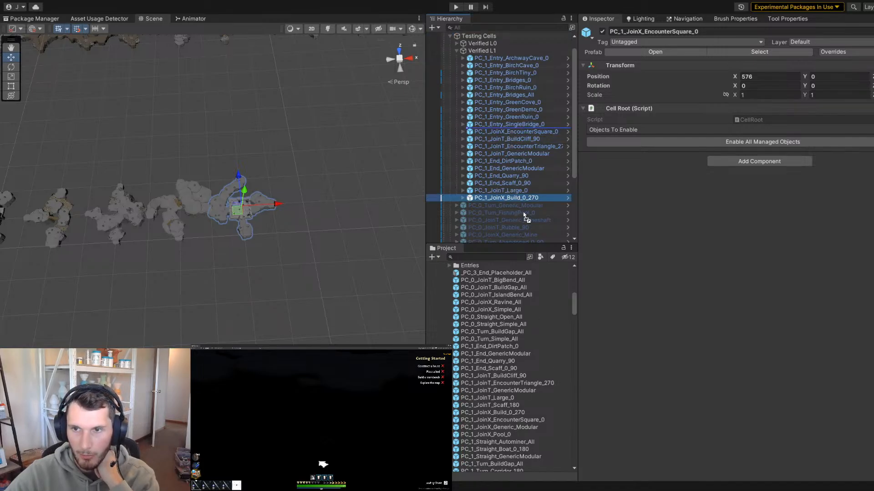
List PC_1_JoinX_Build_0_270 above PC_1_JoinX_EncounterSquare_0 and move both cells into a new row directly above the JoinT row
left_click_drag(469, 204, 480, 131)
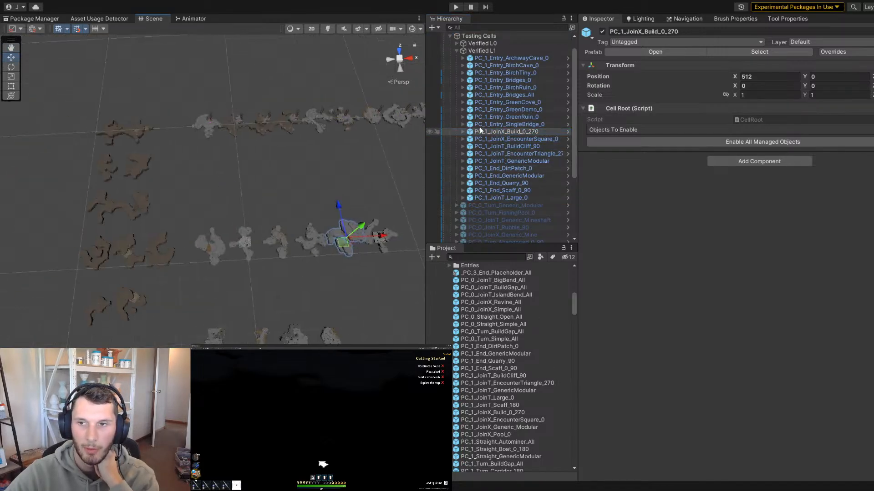
left_click_drag(342, 246, 208, 209)
left_click(532, 138)
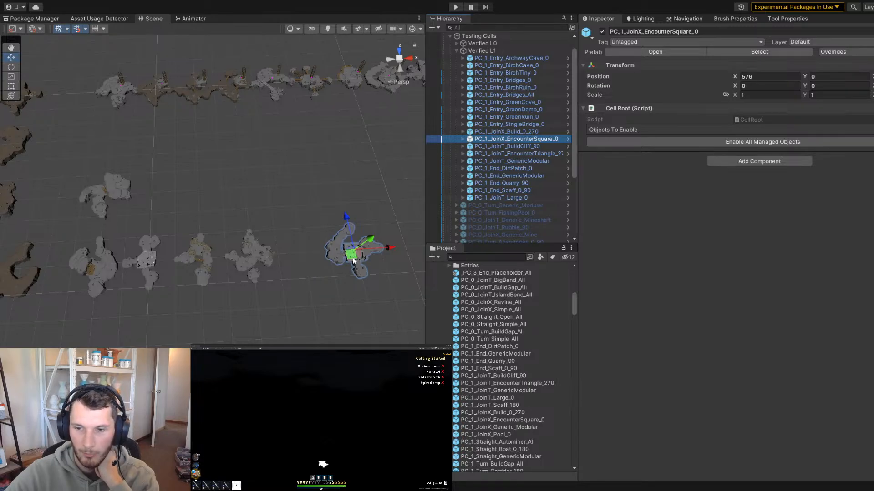
left_click_drag(354, 260, 203, 194)
Extend the JoinX row with PC_1_JoinX_Generic_Modular at X 384 and PC_1_JoinX_Pool_0 at X 448, listing both above the JoinT cells in Verified L1
left_click_drag(506, 37, 520, 152)
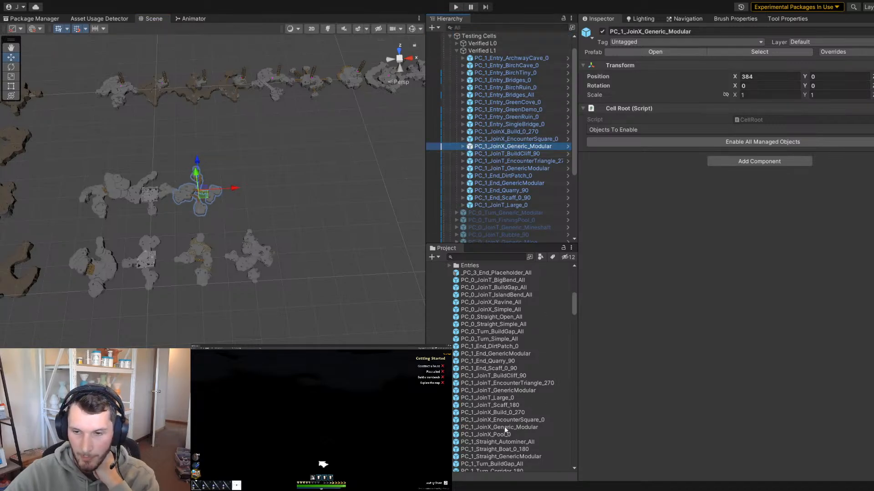
left_click_drag(500, 434, 237, 196)
left_click_drag(470, 35, 508, 159)
scroll(212, 142, "down", 10)
scroll(173, 177, "up", 10)
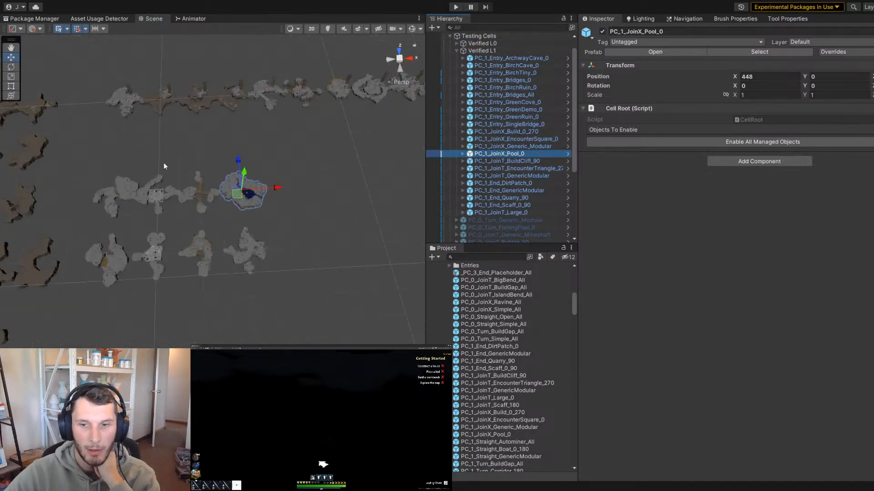
middle_click_drag(164, 174, 202, 170)
scroll(236, 179, "up", 2)
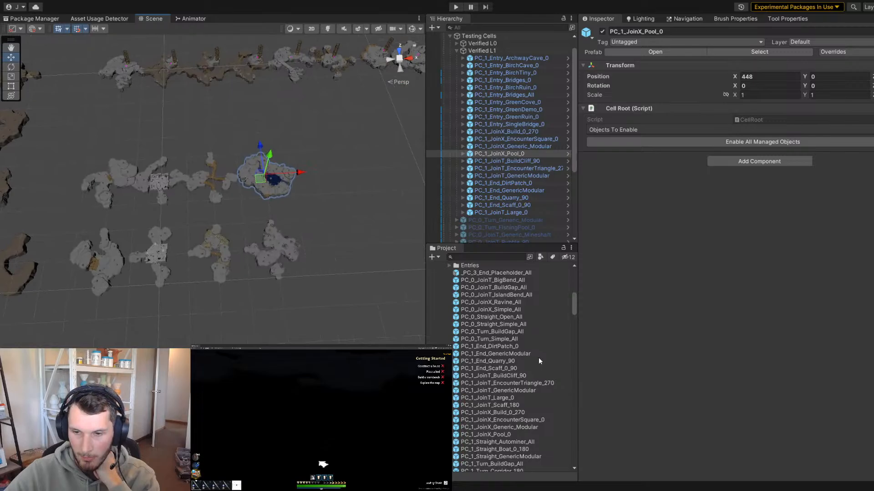
Place PC_1_Straight_Autominer_All at X 256 between the entry and JoinX rows, and list it below the entry cells in Verified L1
scroll(539, 360, "down", 4)
left_click_drag(490, 360, 125, 117)
middle_click_drag(238, 143, 283, 188)
left_click_drag(480, 36, 503, 136)
left_click_drag(225, 167, 219, 178)
middle_click_drag(308, 175, 274, 198)
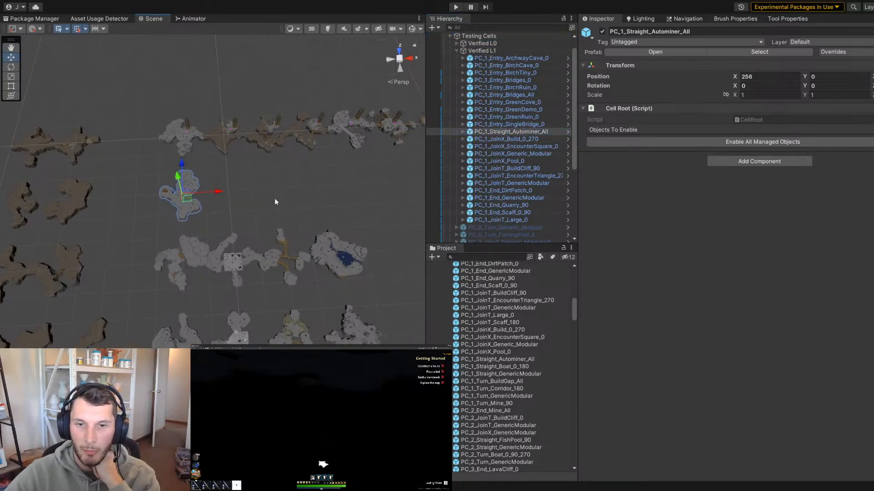
scroll(283, 198, "up", 3)
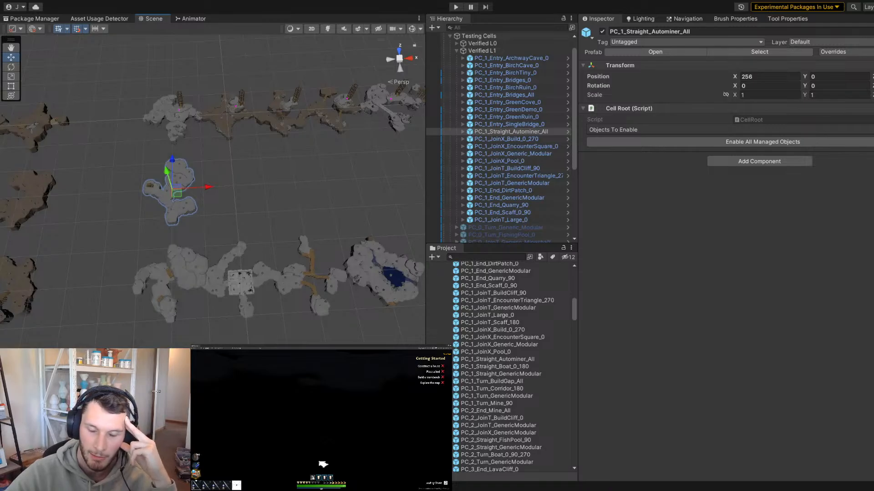
scroll(280, 209, "down", 3)
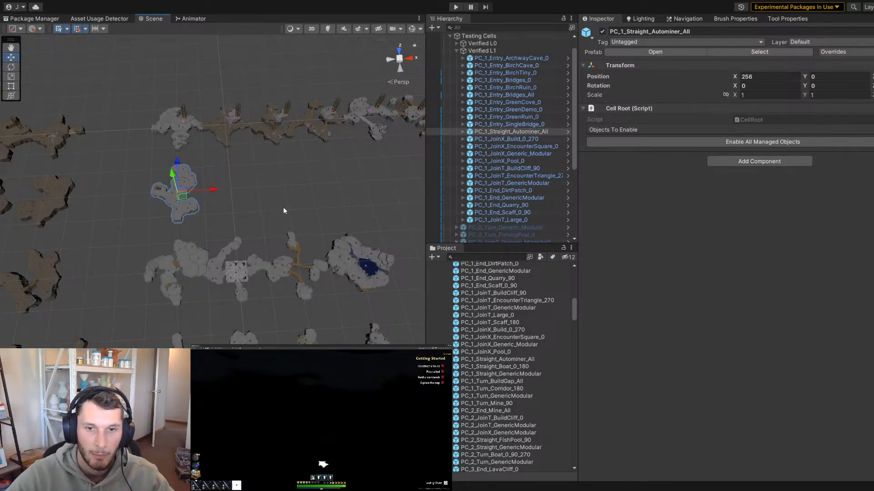
scroll(283, 209, "down", 2)
scroll(265, 198, "up", 2)
scroll(241, 218, "down", 2)
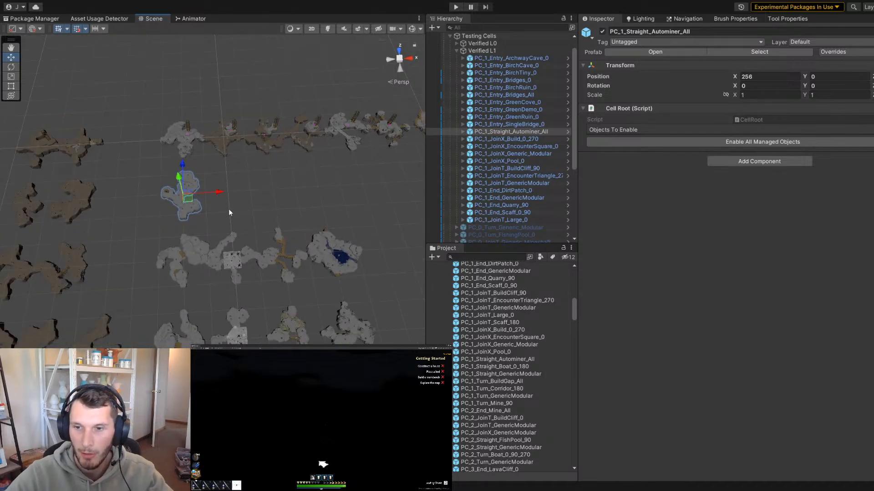
scroll(265, 212, "down", 2)
left_click(265, 212)
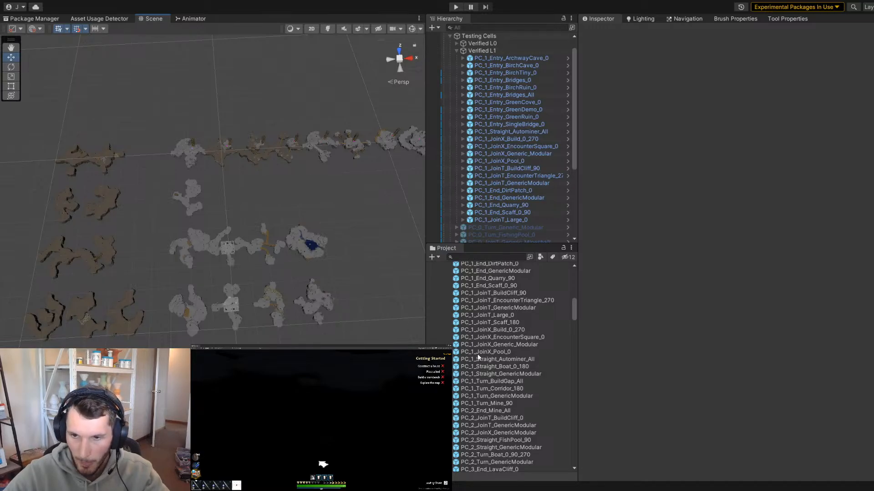
Add PC_1_Straight_Boat_0_180 and PC_1_Straight_GenericModular, the latter at X 384, to the Straight row and list them after Autominer in Verified L1
left_click_drag(478, 366, 233, 203)
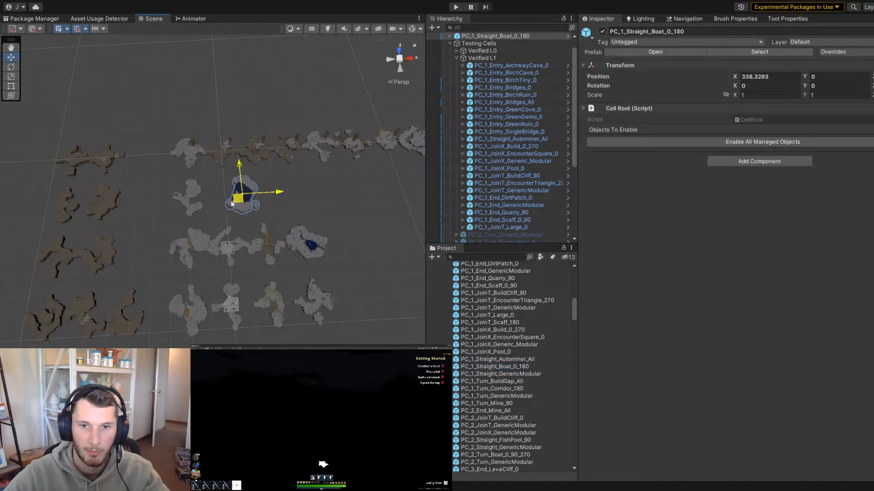
left_click_drag(483, 68, 504, 142)
left_click_drag(490, 374, 283, 205)
left_click_drag(278, 210, 257, 200)
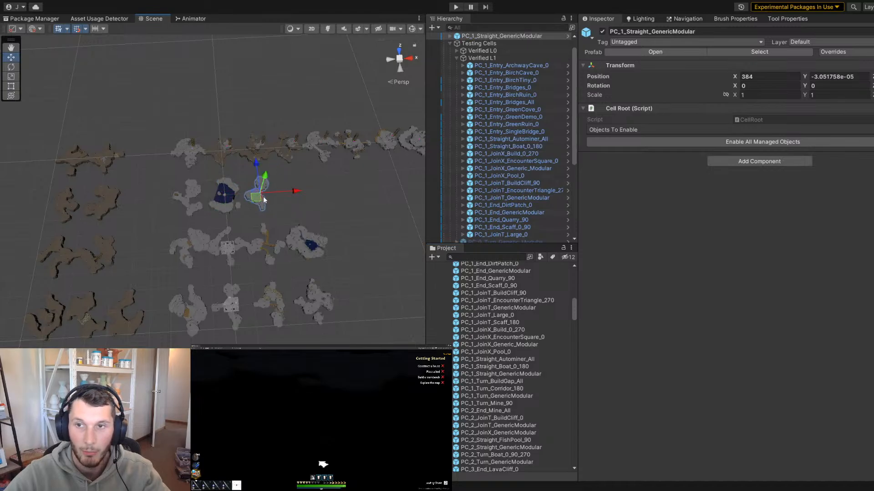
double_click(496, 35)
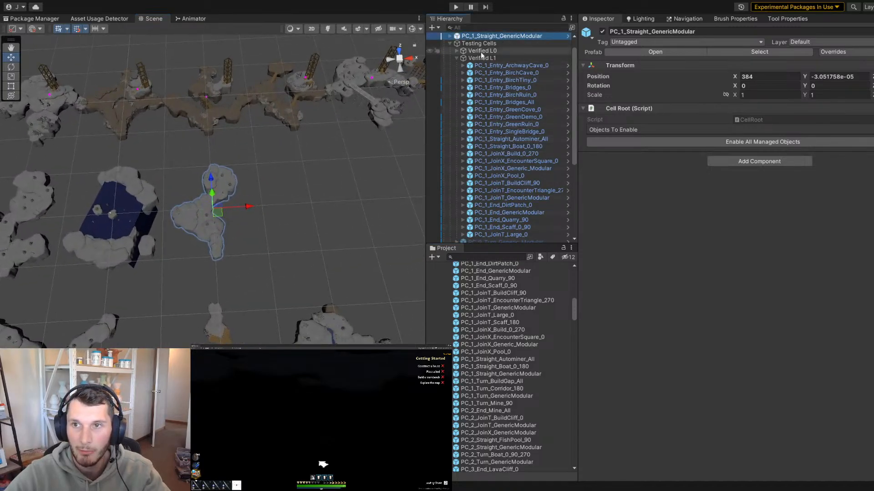
left_click_drag(499, 152, 482, 156)
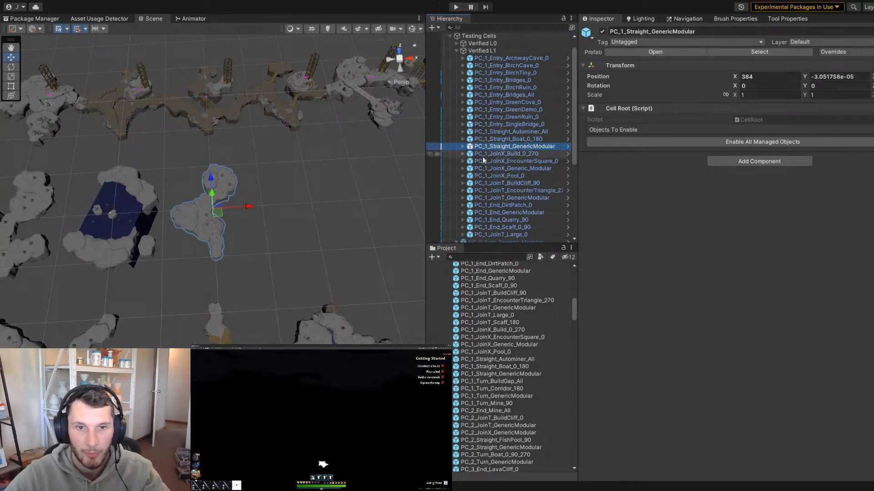
Place PC_1_Turn_BuildGap_All at X 256 between the JoinT and End rows, and list it above the End cells in Verified L1
scroll(232, 237, "down", 3)
left_click(308, 232)
scroll(298, 234, "down", 2)
middle_click_drag(298, 244, 255, 233)
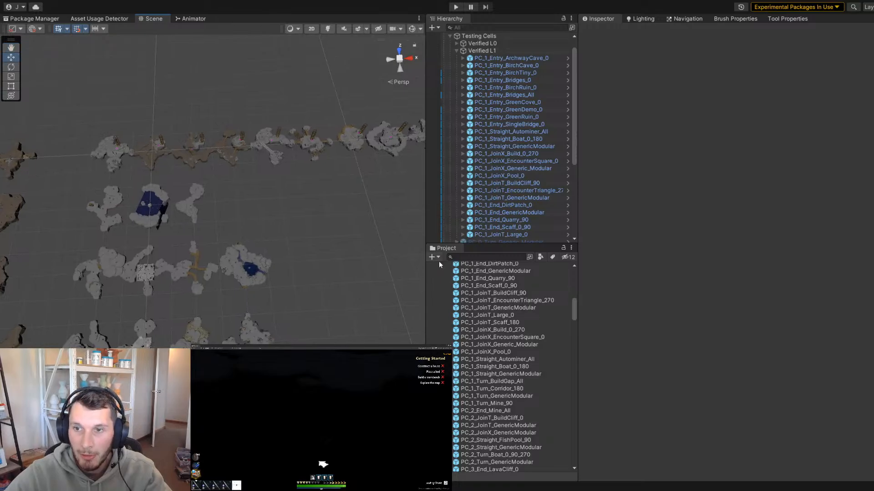
scroll(206, 268, "down", 2)
middle_click_drag(206, 269, 226, 235)
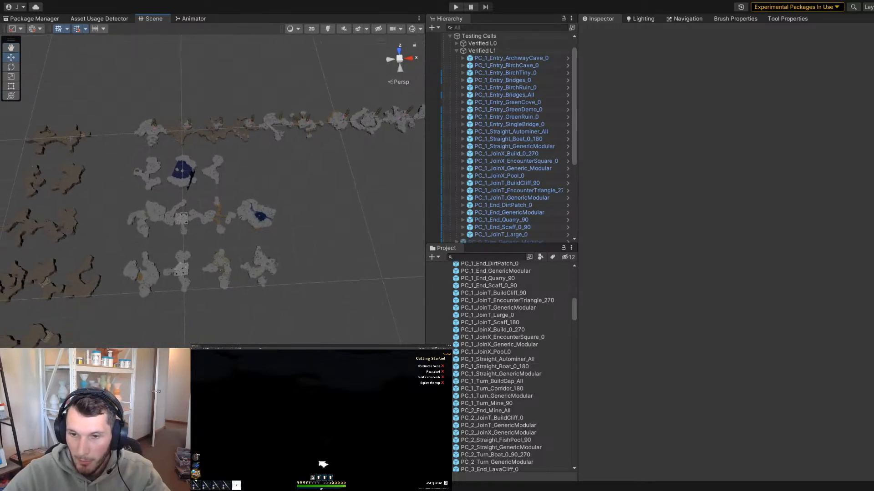
middle_click_drag(204, 301, 238, 195)
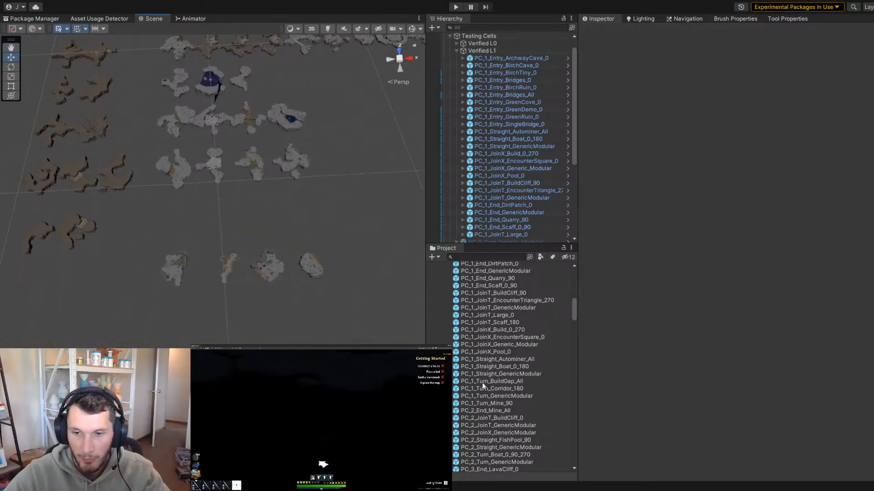
left_click_drag(483, 385, 170, 240)
scroll(170, 239, "up", 2)
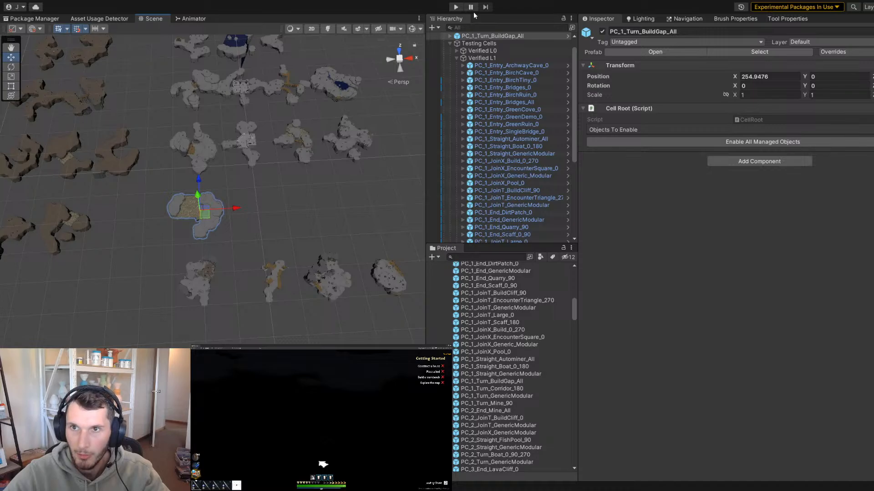
left_click_drag(477, 36, 501, 207)
left_click_drag(205, 217, 209, 226)
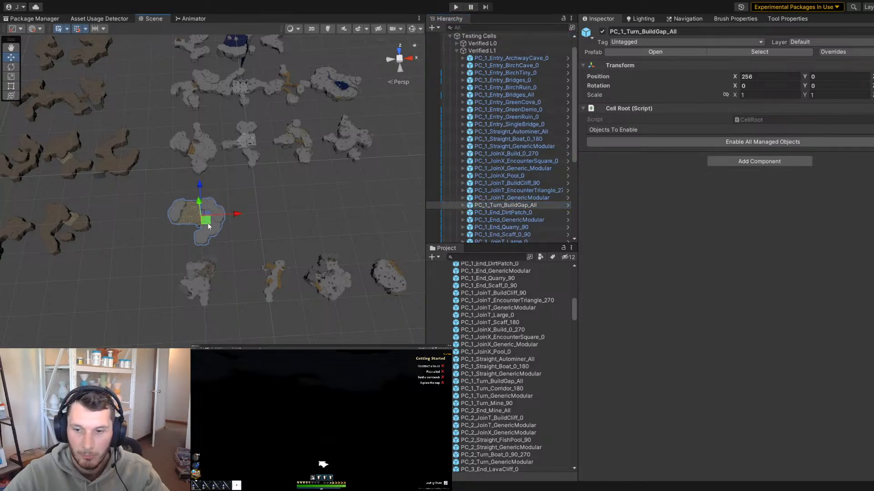
Replace PC_1_Turn_BuildGap_All with PC_1_Turn_Corridor_180 at X 256, and list it above the End cells in Verified L1
left_click_drag(494, 390, 256, 220)
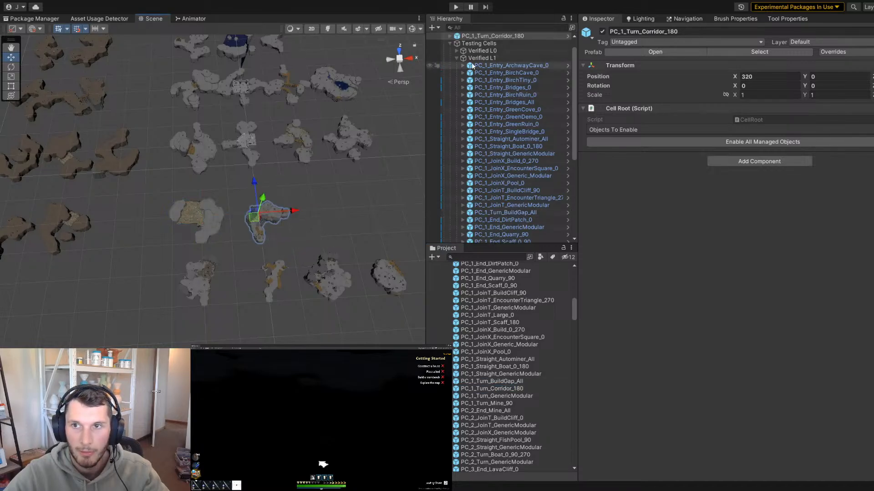
left_click(207, 220)
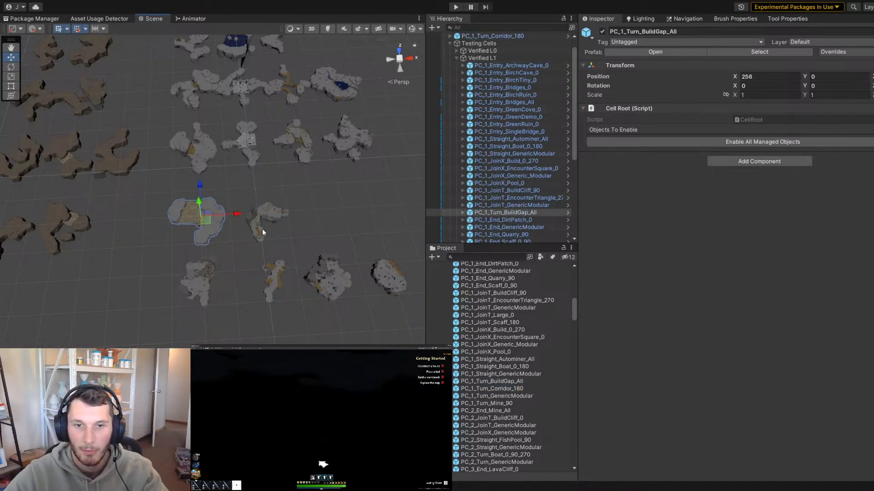
key("Delete")
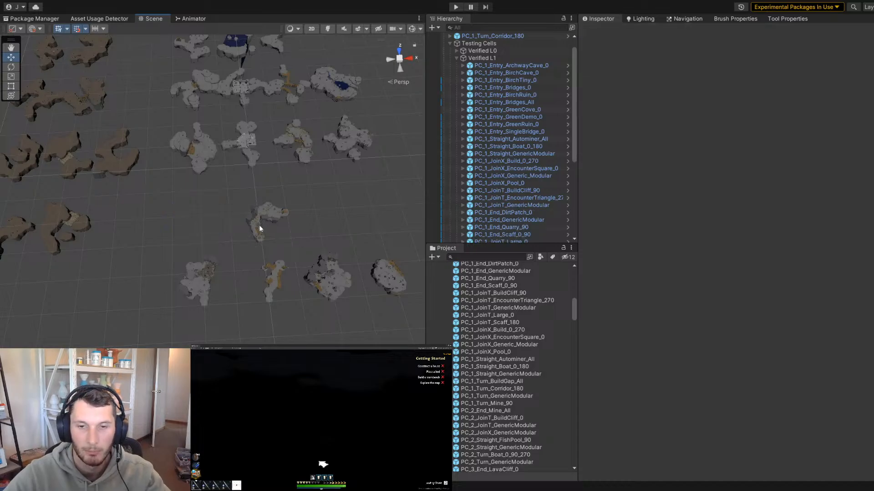
left_click(260, 228)
left_click_drag(273, 219, 224, 220)
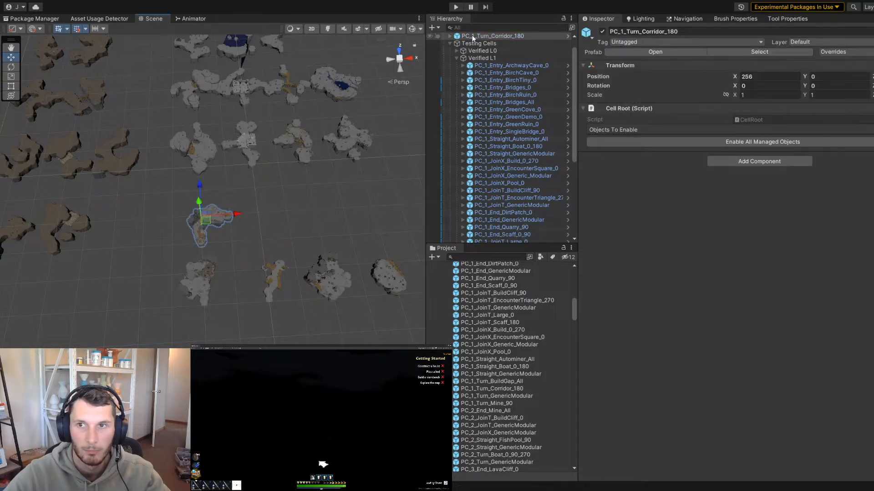
left_click_drag(473, 38, 505, 210)
scroll(501, 182, "down", 2)
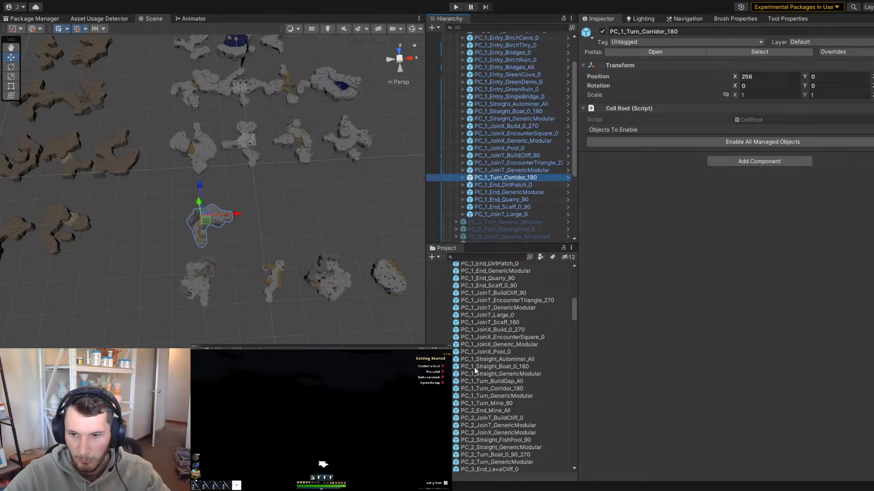
Extend the Turn row with PC_1_Turn_GenericModular at X 320 and PC_1_Turn_Mine_90 beside it, listing both after Turn_Corridor_180 in Verified L1
left_click_drag(487, 398, 261, 226)
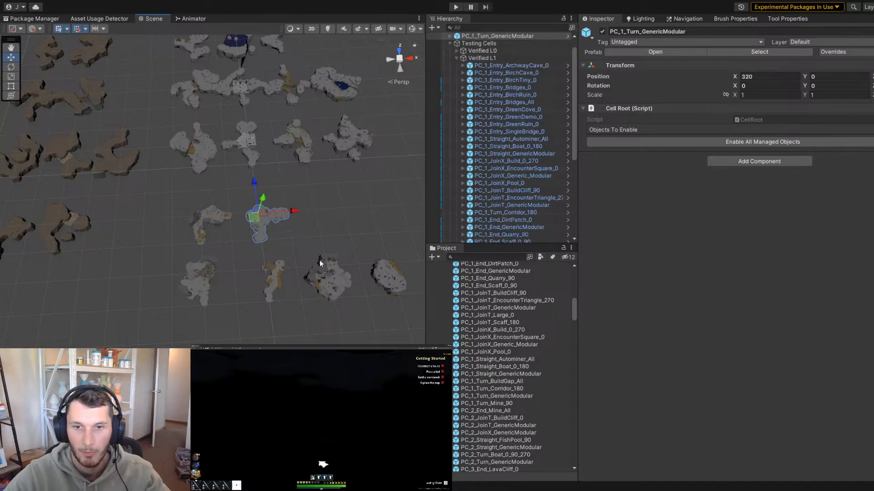
middle_click_drag(319, 260, 269, 253)
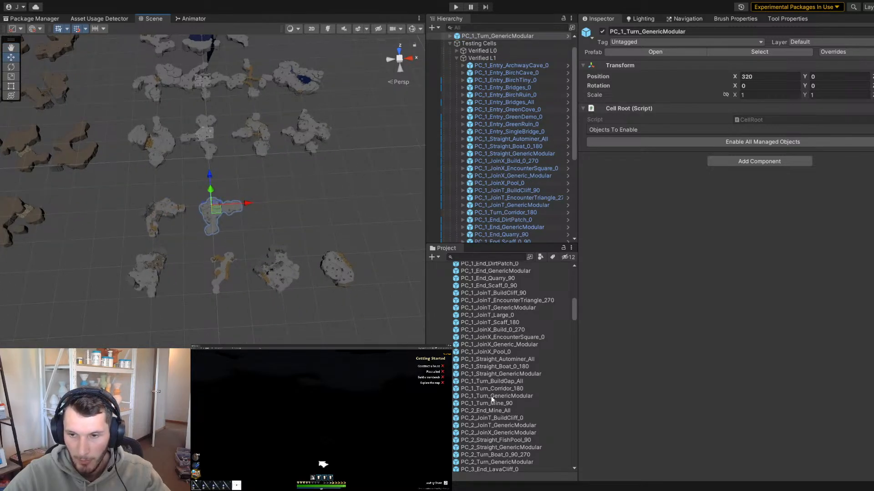
left_click_drag(488, 396, 272, 212)
left_click_drag(473, 42, 513, 228)
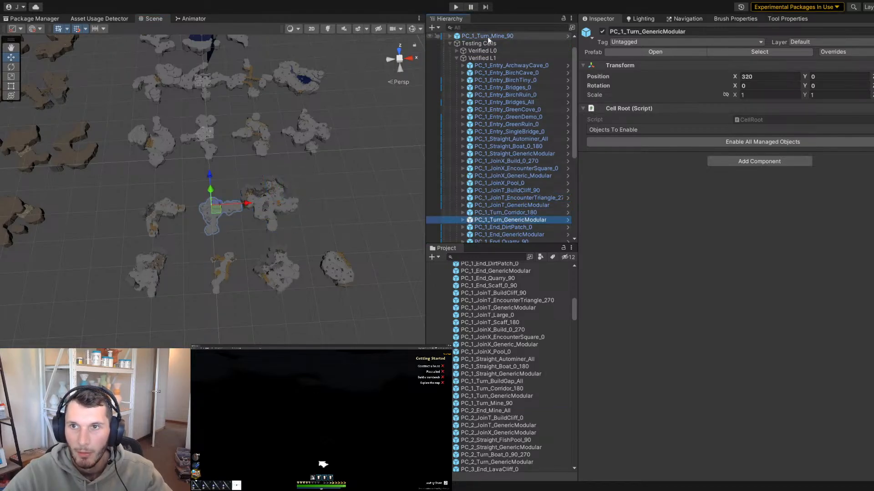
left_click(364, 188)
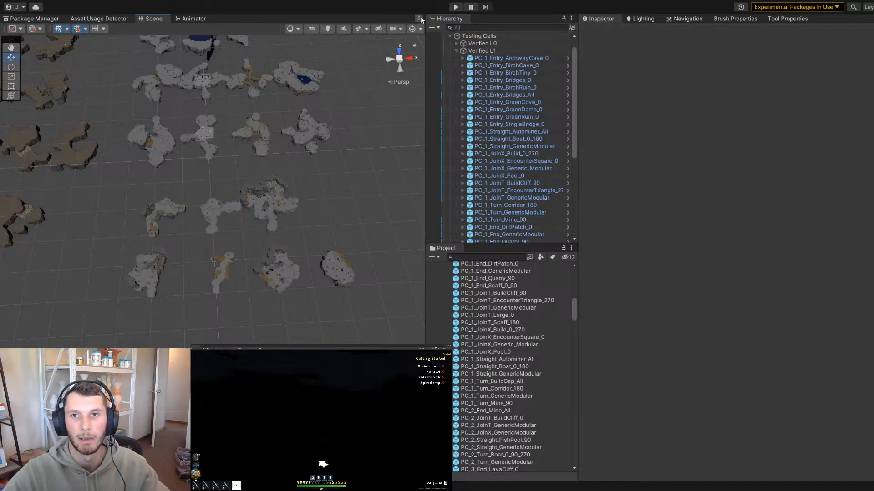
Maximize the Scene view and examine the laid-out cell rows, comparing the level 0 Straight cells with the level 1 Autominer cell
key("shift+space")
middle_click_drag(427, 169, 345, 251)
right_click_drag(345, 250, 531, 177)
middle_click_drag(530, 178, 460, 233)
right_click_drag(460, 233, 433, 236)
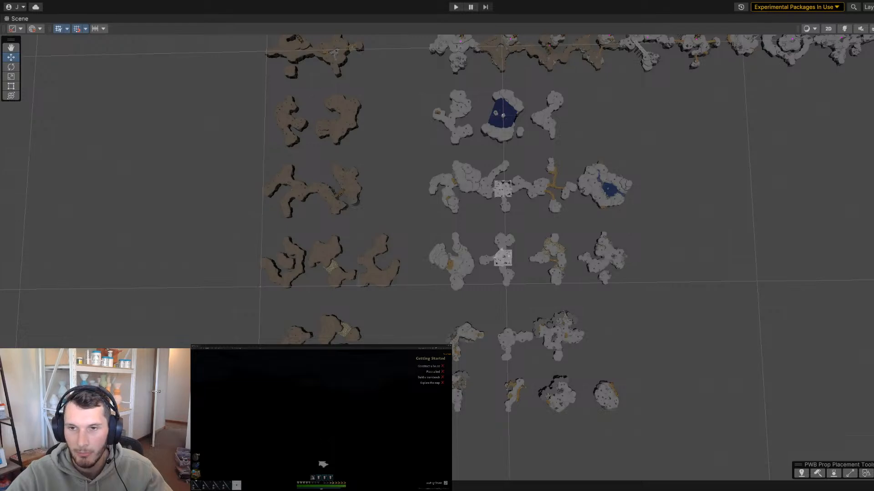
key("w")
right_click_drag(610, 190, 423, 275)
key("s")
key("w")
left_click(172, 251)
scroll(471, 313, "up", 6)
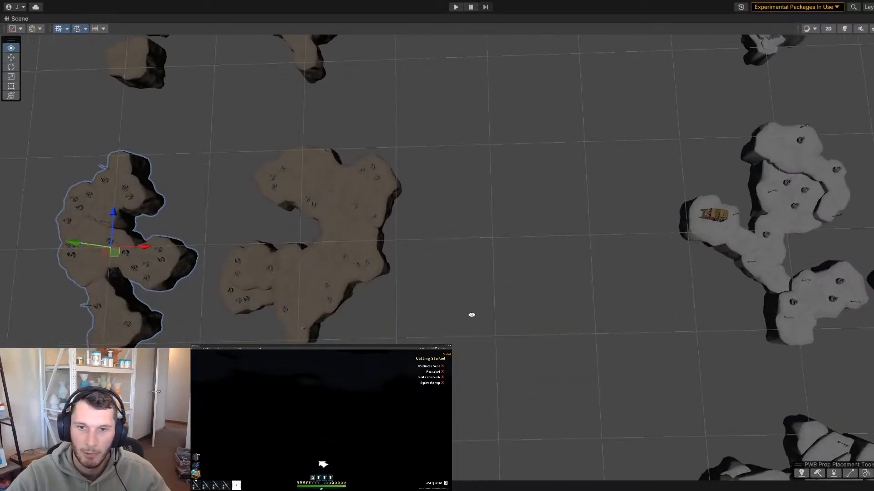
left_click(580, 277)
scroll(506, 275, "down", 10)
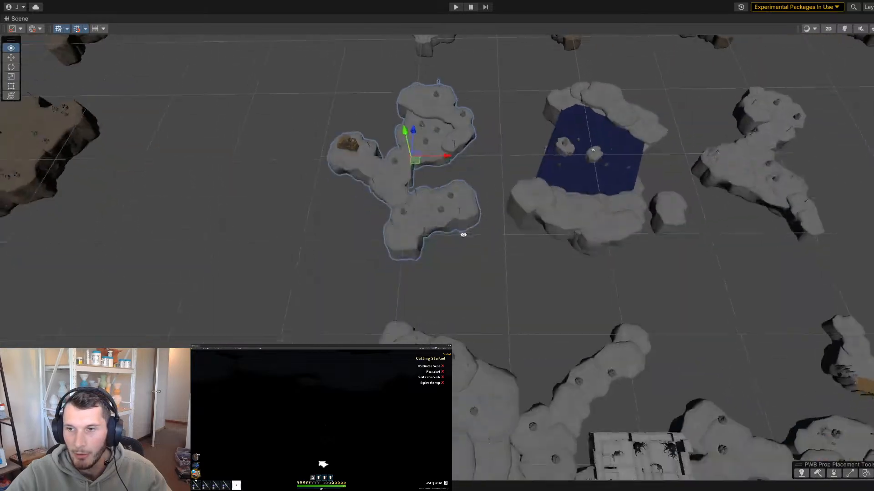
scroll(556, 306, "up", 5)
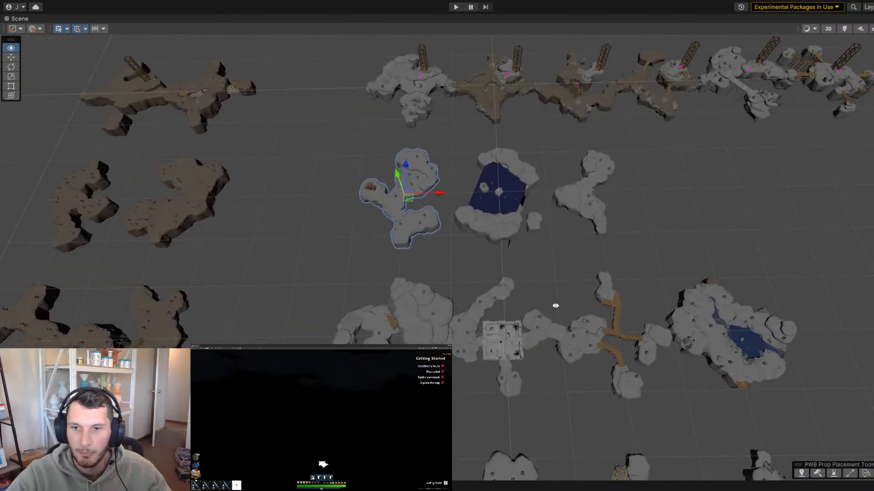
Move the level 1 Straight Boat and GenericModular cells together along X, leaving a gap after the Autominer cell
left_click(523, 264)
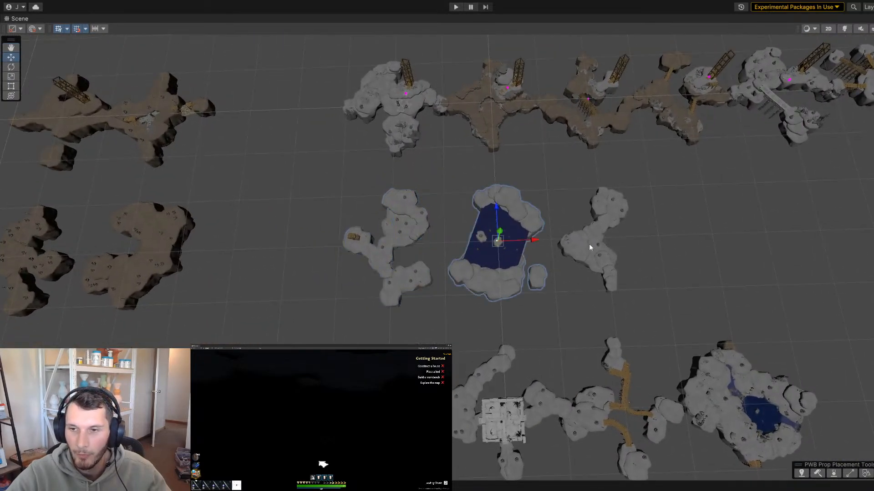
left_click(589, 244, "shift")
left_click_drag(642, 234, 759, 236)
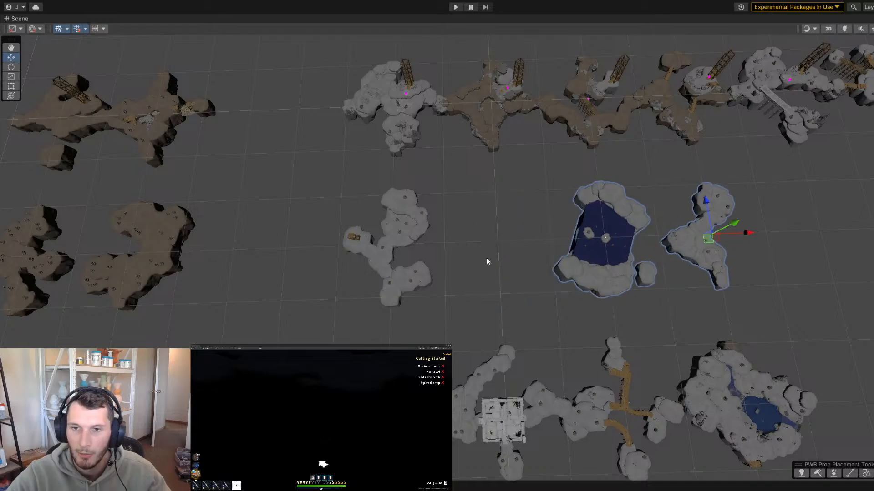
Inspect the first level 1 JoinX cell, the Build cell, framing it and viewing it from several angles
left_click_drag(486, 260, 485, 193, "alt")
right_click_drag(486, 192, 425, 218, "alt")
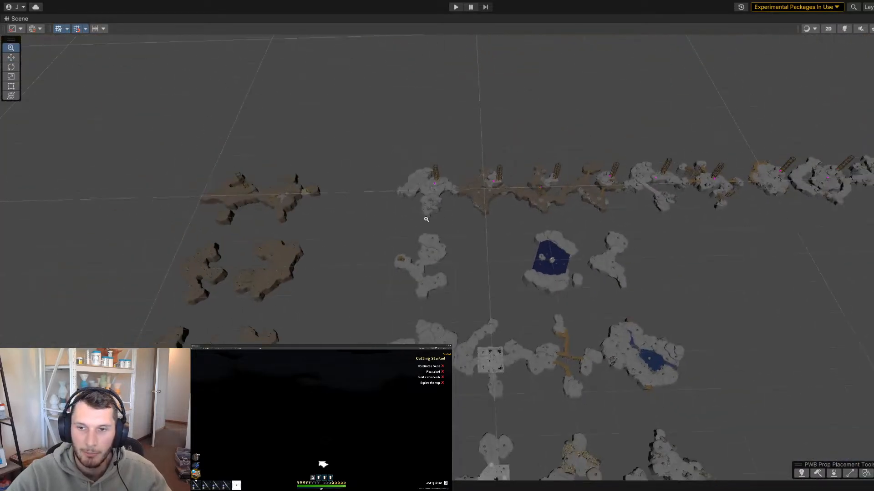
middle_click_drag(546, 360, 579, 241, "alt")
right_click_drag(579, 241, 648, 255, "alt")
mouse_move(587, 237)
left_mouse_down("alt")
mouse_move(489, 251)
mouse_move(626, 224)
mouse_move(600, 239)
left_mouse_up("alt")
left_click(577, 170)
right_click_drag(577, 170, 526, 189, "alt")
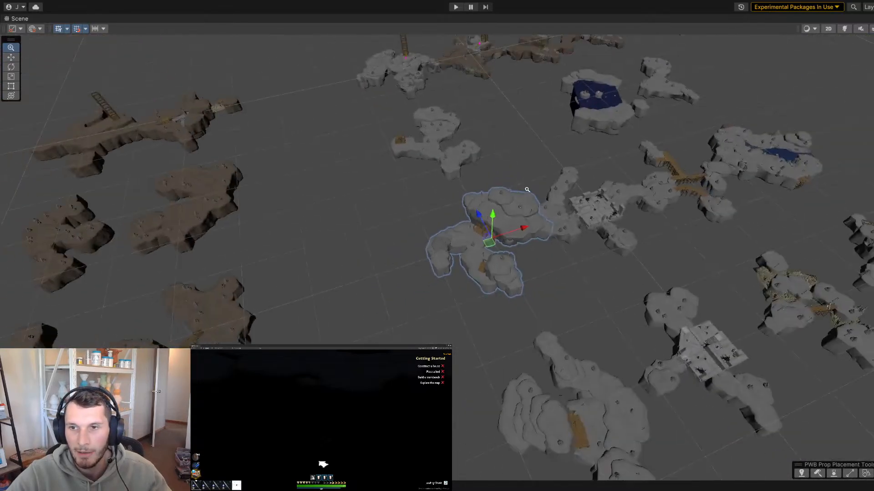
left_click_drag(526, 190, 643, 209, "alt")
key("f")
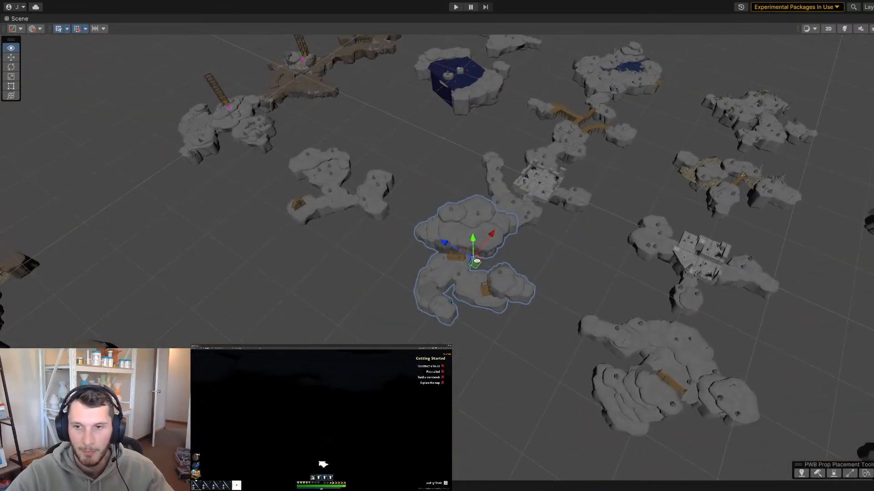
Examine the rest of the level 1 JoinX row up close: the encounter square, the wooden-bridge modular cell and the pool cell
left_click_drag(588, 253, 648, 242, "alt")
right_click_drag(648, 242, 394, 236, "alt")
mouse_move(394, 236)
left_mouse_down("alt")
mouse_move(604, 223)
mouse_move(493, 236)
mouse_move(392, 234)
left_mouse_up("alt")
middle_click_drag(392, 234, 237, 238)
middle_click_drag(637, 222, 487, 237)
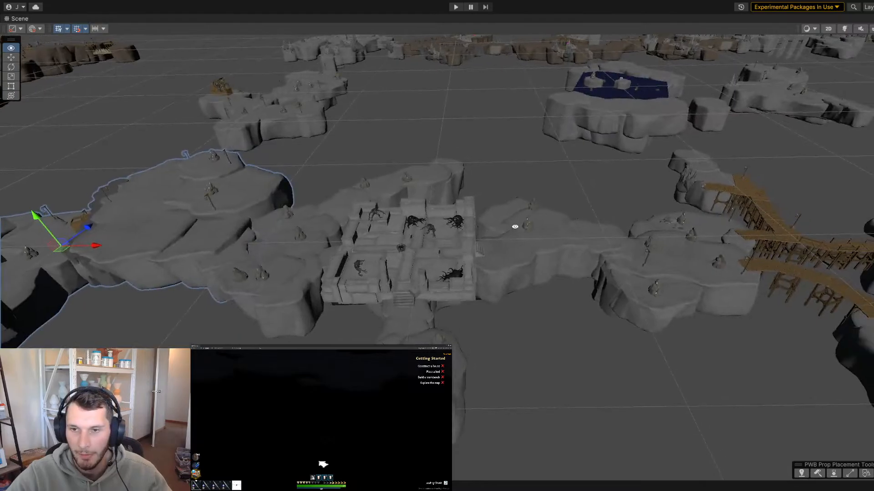
middle_click_drag(633, 258, 345, 234)
right_click_drag(345, 234, 622, 298, "alt")
left_click_drag(622, 299, 487, 203, "alt")
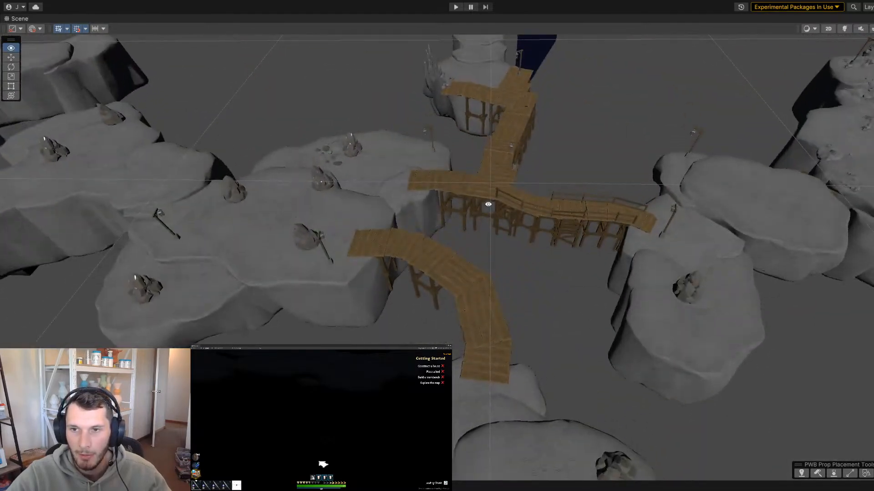
right_click_drag(487, 203, 346, 213, "alt")
left_click_drag(619, 218, 623, 216, "alt")
right_click_drag(624, 217, 339, 231, "alt")
middle_click_drag(279, 216, 232, 214)
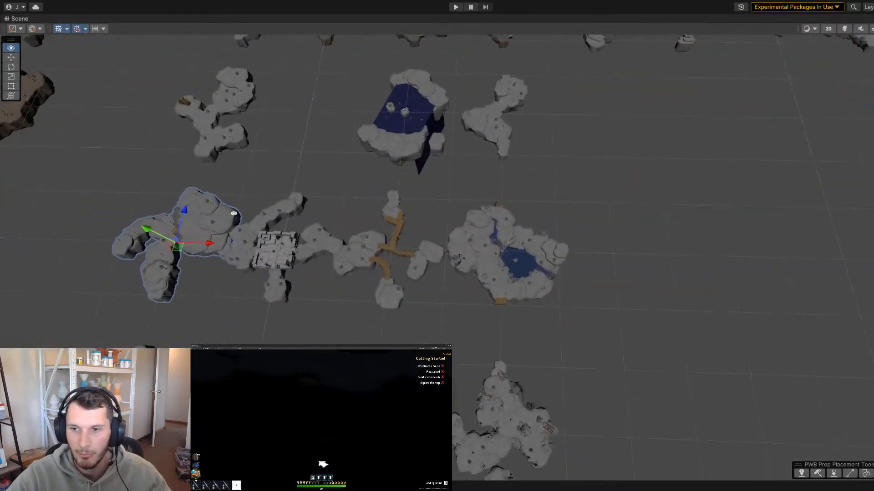
right_click_drag(232, 215, 554, 273, "alt")
left_click_drag(553, 273, 554, 246, "alt")
right_click_drag(554, 245, 533, 251, "alt")
left_click_drag(532, 252, 700, 255, "alt")
right_click_drag(699, 254, 408, 177, "alt")
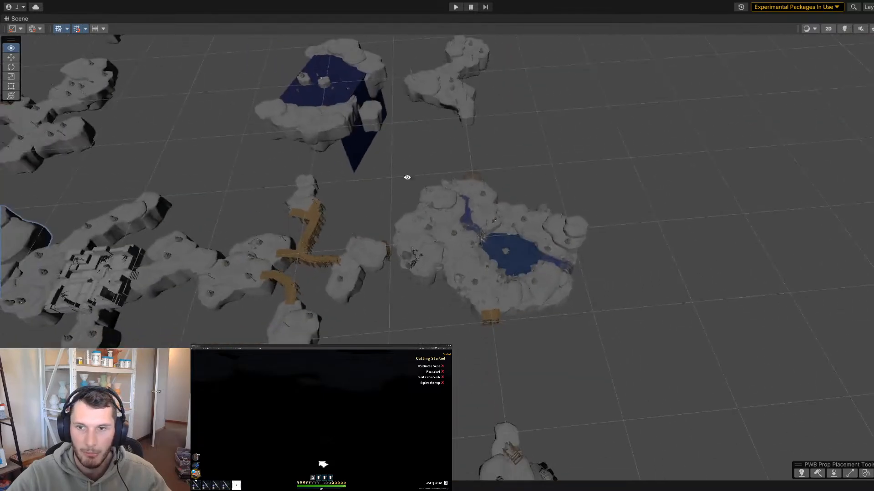
left_click_drag(408, 178, 422, 240, "alt")
middle_click_drag(421, 240, 541, 235)
Move the JoinX encounter square, generic modular and pool cells together along X, leaving a gap after the Build cell
left_click(541, 235)
scroll(489, 207, "down", 5)
left_click_drag(494, 253, 481, 231, "alt")
left_click(385, 253, "shift")
left_click(521, 261, "shift")
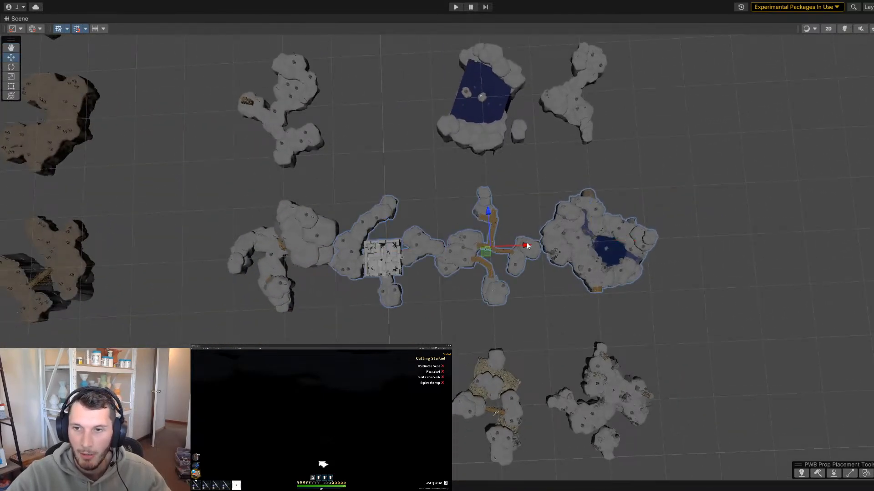
left_click_drag(527, 245, 634, 245)
Inspect the level 1 JoinT row from the BuildCliff cell through to the Large cell, from above and at low angles
left_click_drag(419, 274, 423, 250, "alt")
middle_click_drag(623, 380, 643, 308)
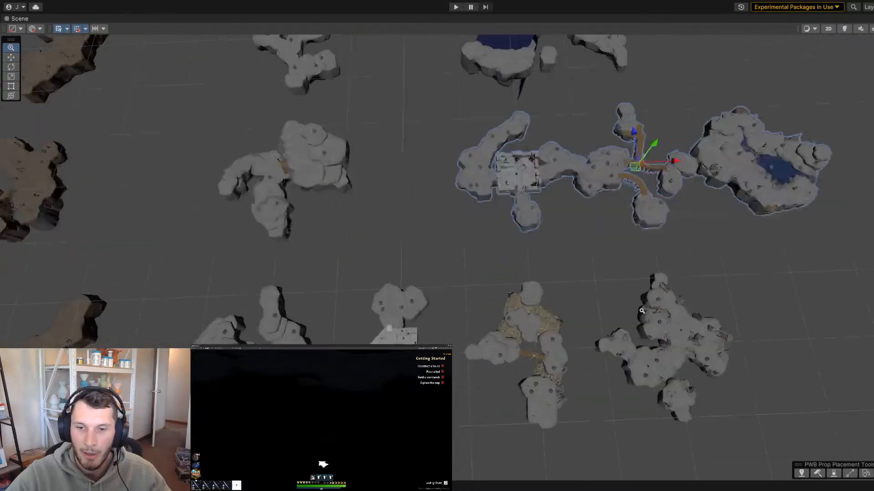
scroll(571, 273, "up", 4)
scroll(571, 273, "down", 4)
left_click_drag(489, 278, 304, 262, "alt")
right_click_drag(433, 141, 612, 308, "alt")
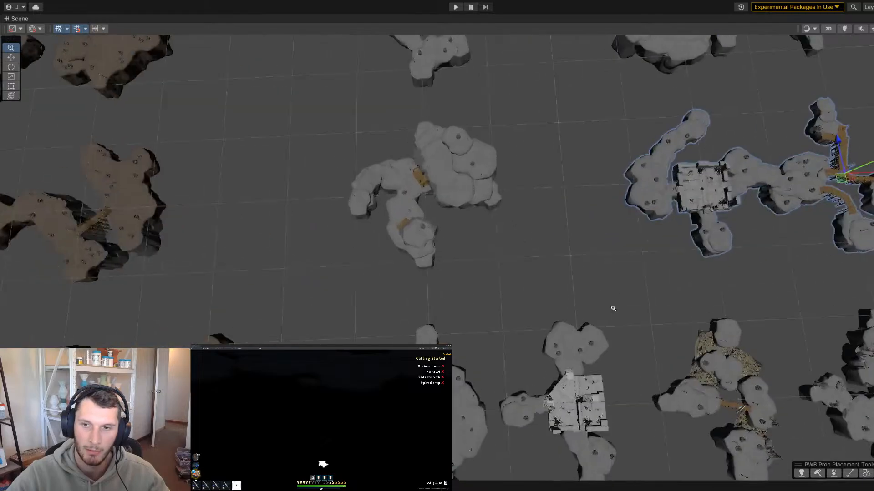
left_click_drag(613, 308, 544, 377, "alt")
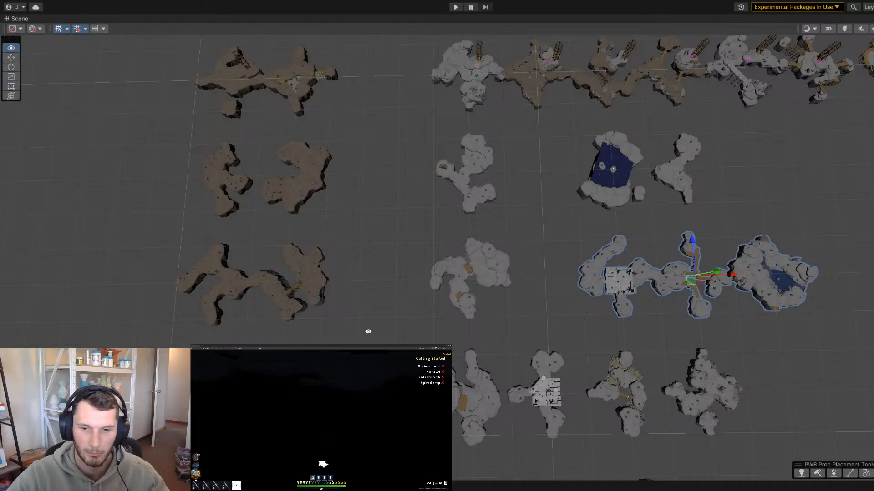
scroll(479, 263, "up", 10, "alt")
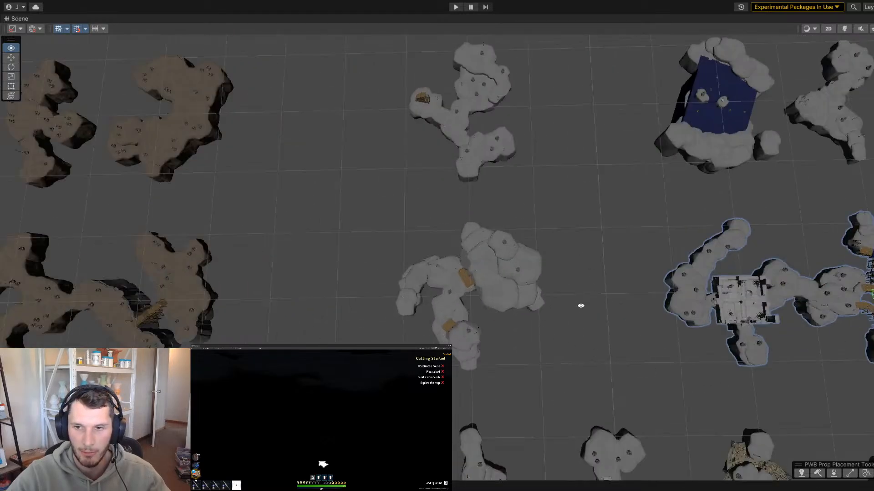
right_click_drag(581, 306, 472, 341, "alt")
left_click_drag(456, 258, 593, 248, "alt")
right_click_drag(593, 248, 608, 273, "alt")
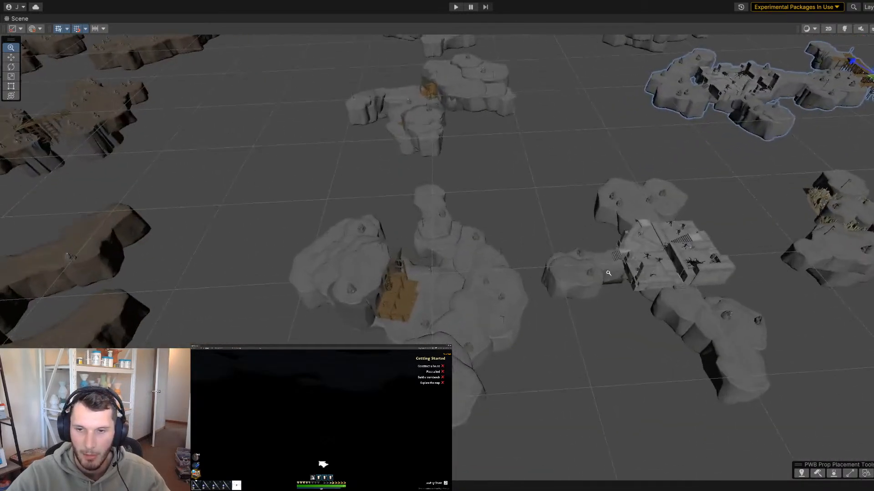
left_click_drag(608, 273, 577, 259, "alt")
middle_click_drag(577, 259, 271, 267, "alt")
right_click_drag(271, 267, 228, 275, "alt")
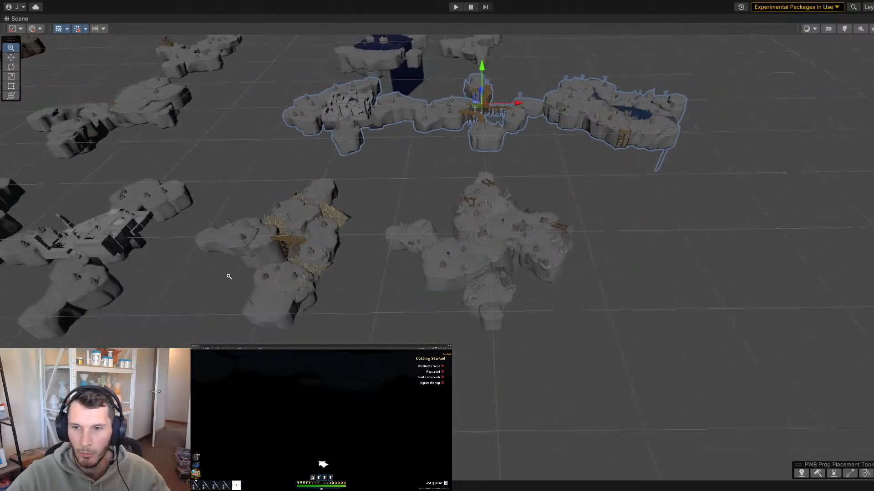
middle_click_drag(228, 275, 512, 275, "alt")
left_click_drag(512, 276, 448, 313, "alt")
Move the second and third level 1 JoinT cells together along X, away from the BuildCliff cell and past the fourth cell
left_click(416, 283)
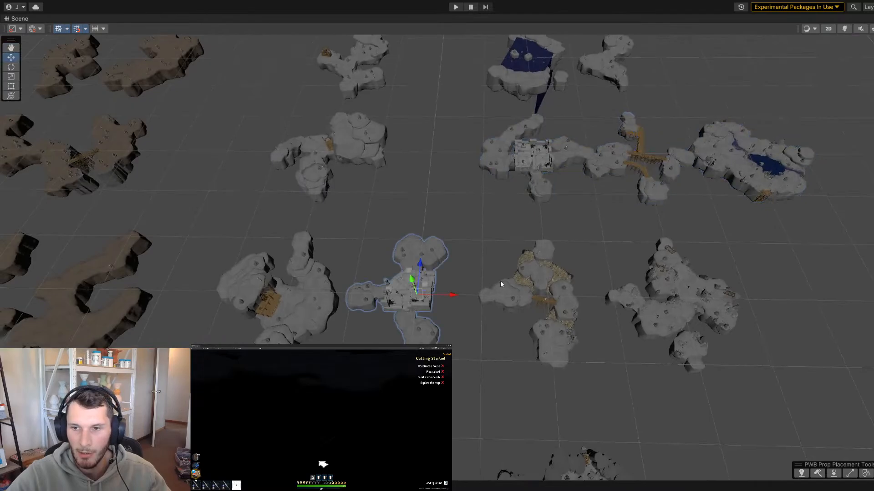
left_click(532, 290, "shift")
left_click_drag(578, 295, 871, 293)
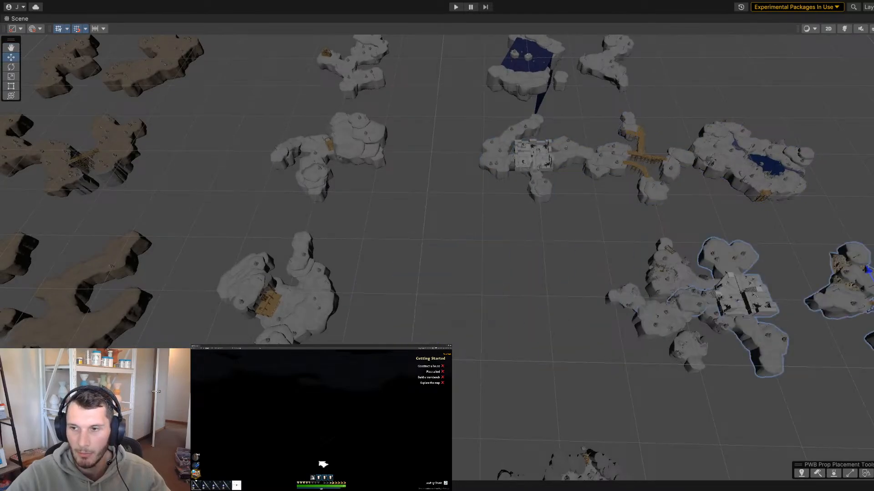
Move the craggy cross-shaped cave cell beside the wooden-ramp cell in the grey-rock column
left_click(699, 278)
left_click_drag(710, 295, 451, 295)
left_click_drag(452, 209, 275, 245, "alt")
key("w")
right_click_drag(276, 245, 587, 273)
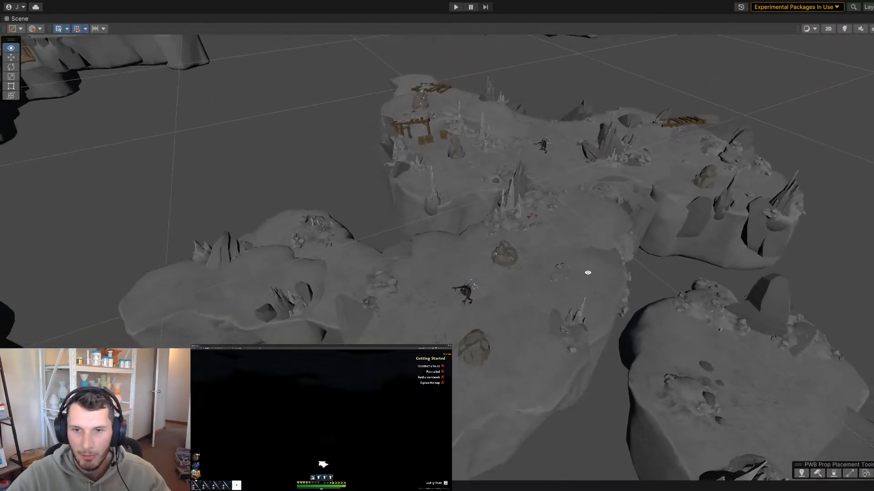
Examine the moved craggy cell up close and its position within the overall cell layout
middle_click_drag(587, 273, 512, 274, "alt")
right_click_drag(513, 275, 583, 290, "alt")
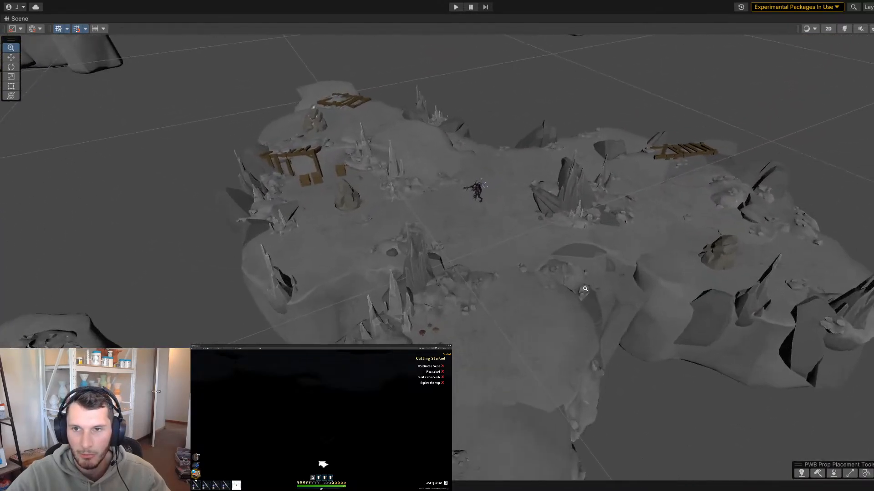
left_click_drag(583, 290, 538, 264, "alt")
right_click_drag(538, 264, 568, 295, "alt")
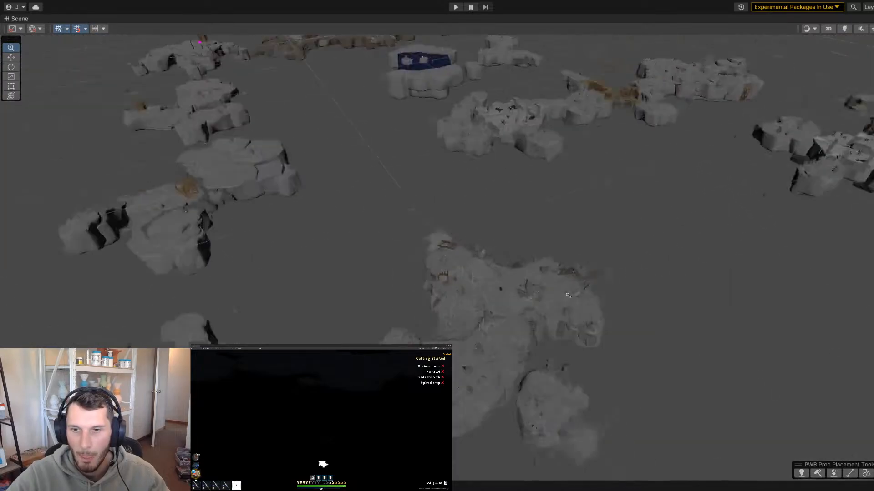
left_click_drag(568, 295, 485, 343, "alt")
right_click_drag(486, 343, 401, 332, "alt")
left_click_drag(400, 333, 347, 335, "alt")
middle_click_drag(346, 335, 363, 279)
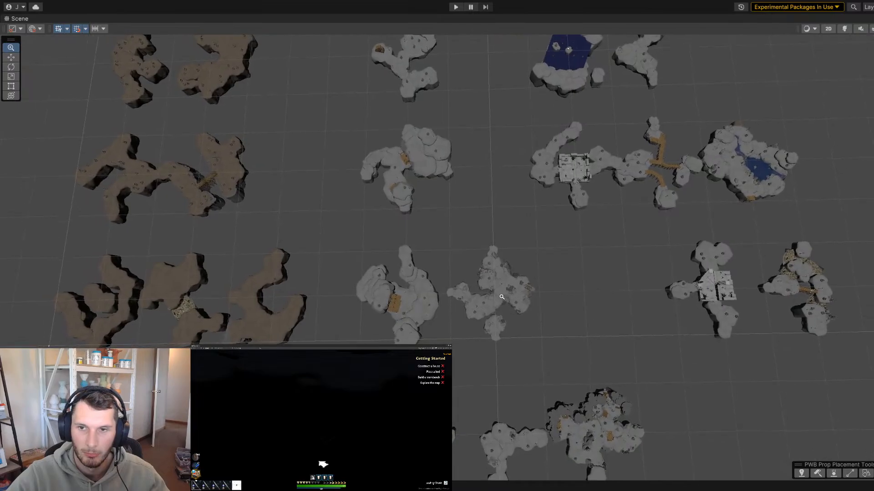
left_click_drag(513, 297, 538, 297, "alt")
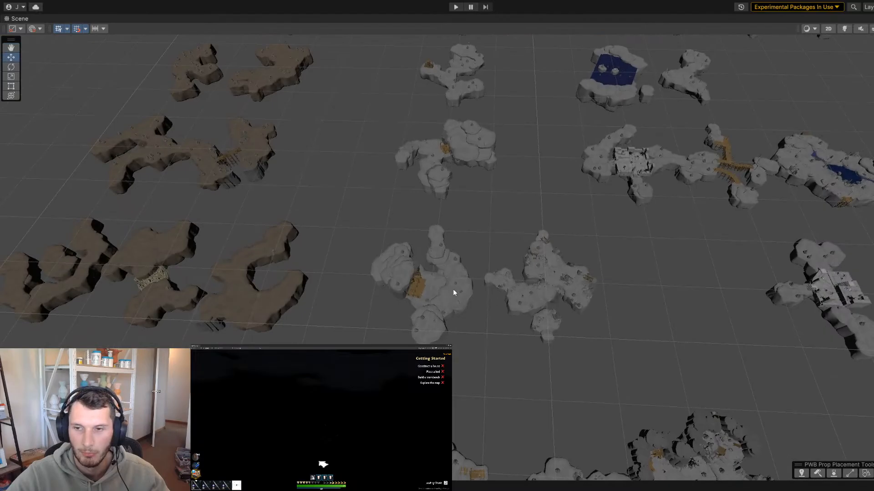
Compare the wooden-ramp cell with the craggy cell beside it and the other grey-rock cells in its column
left_click_drag(453, 286, 625, 268, "alt")
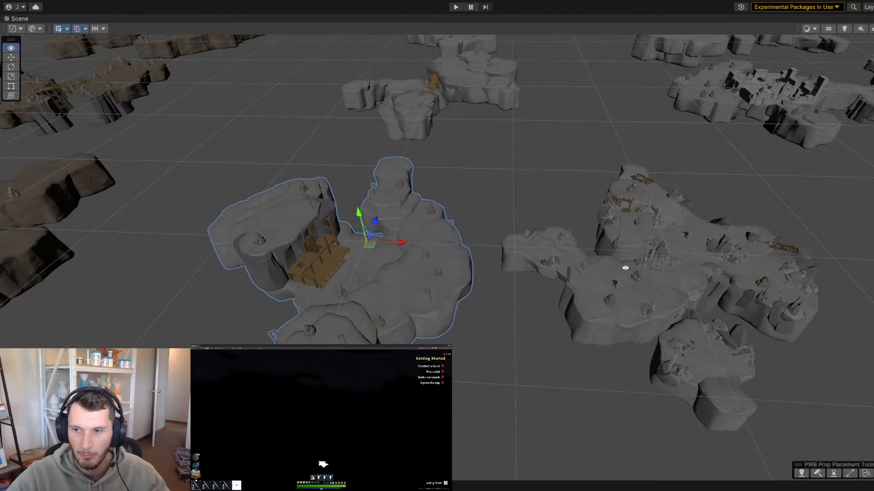
left_click_drag(556, 266, 592, 228, "alt")
scroll(450, 220, "down", 5)
middle_click_drag(318, 232, 459, 252)
left_click_drag(459, 252, 450, 316, "alt")
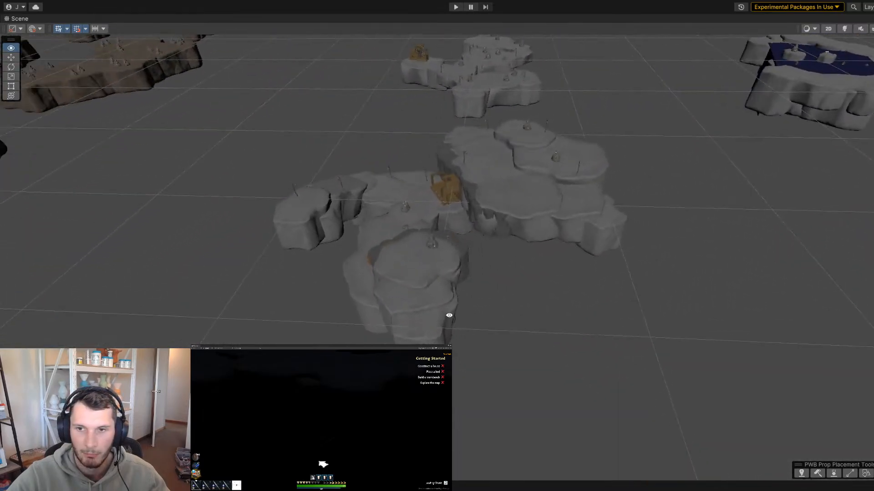
scroll(528, 311, "down", 5)
left_click_drag(527, 312, 464, 294, "alt")
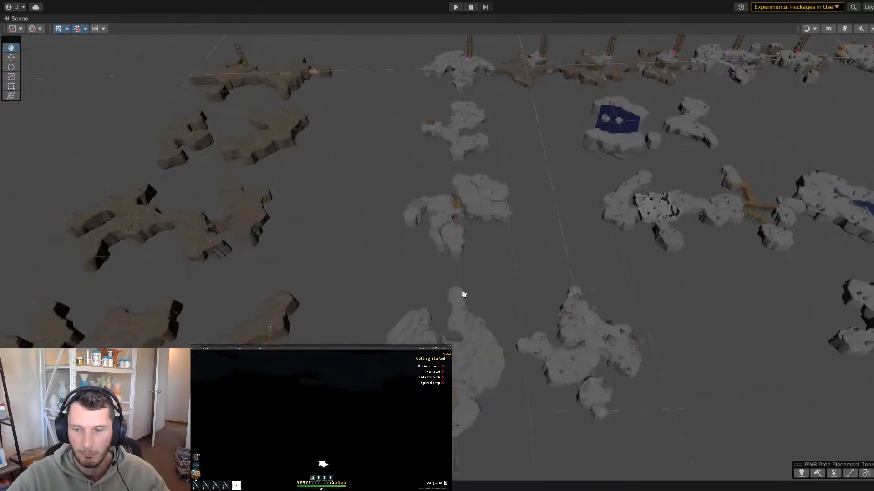
middle_click_drag(463, 295, 563, 273)
scroll(564, 274, "up", 3)
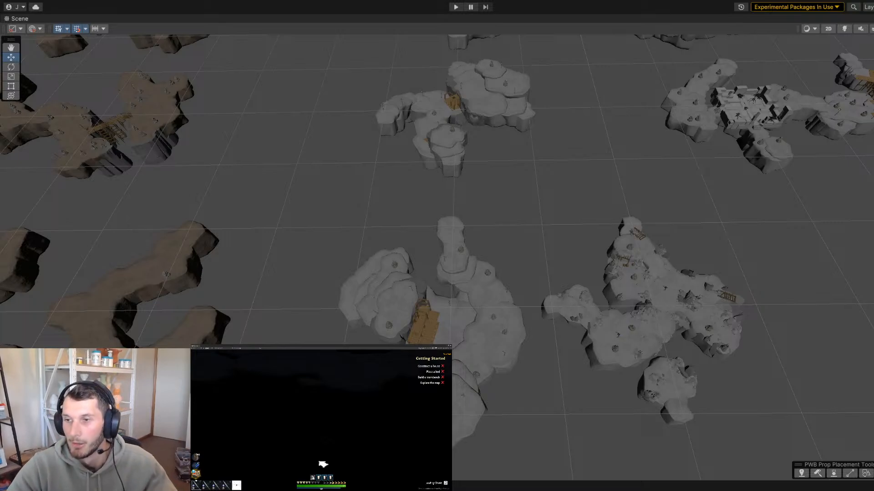
Move the wooden-ramp cave cell to the right-hand group, next to the cell with the ruined floor
scroll(585, 292, "down", 5)
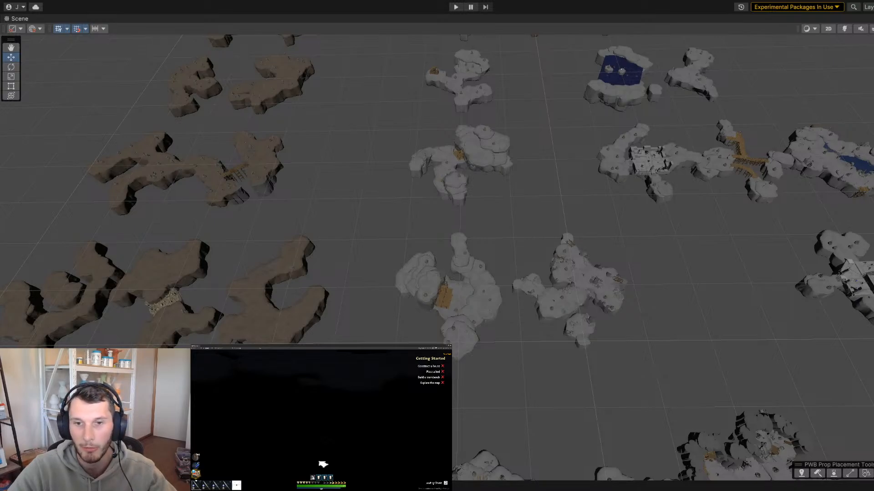
scroll(684, 328, "up", 3)
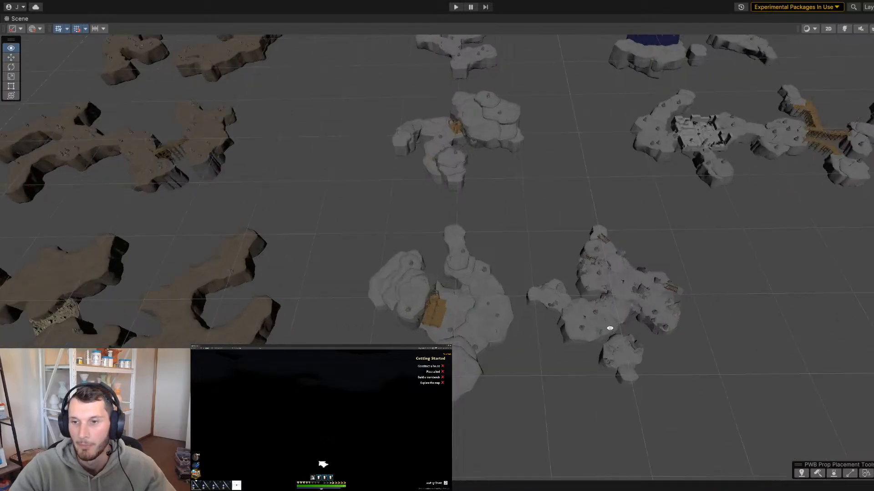
scroll(559, 341, "down", 3)
scroll(504, 293, "up", 4)
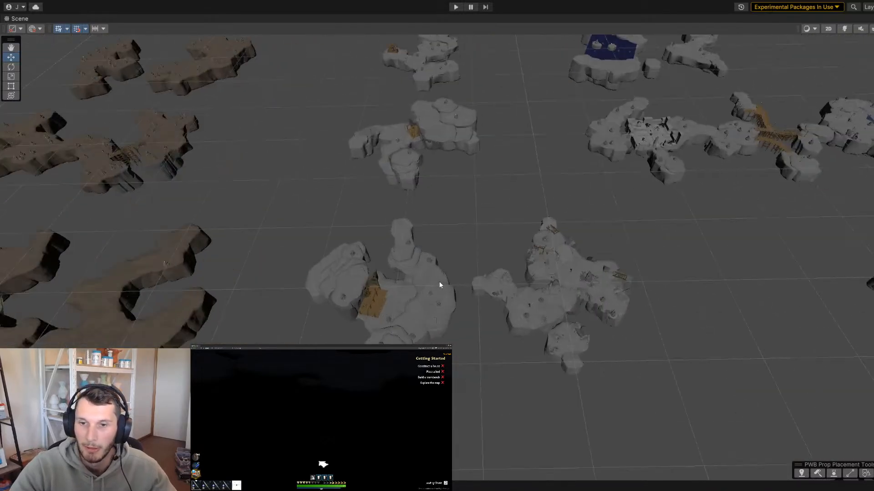
left_click(416, 271)
scroll(416, 271, "down", 3)
left_click(659, 268)
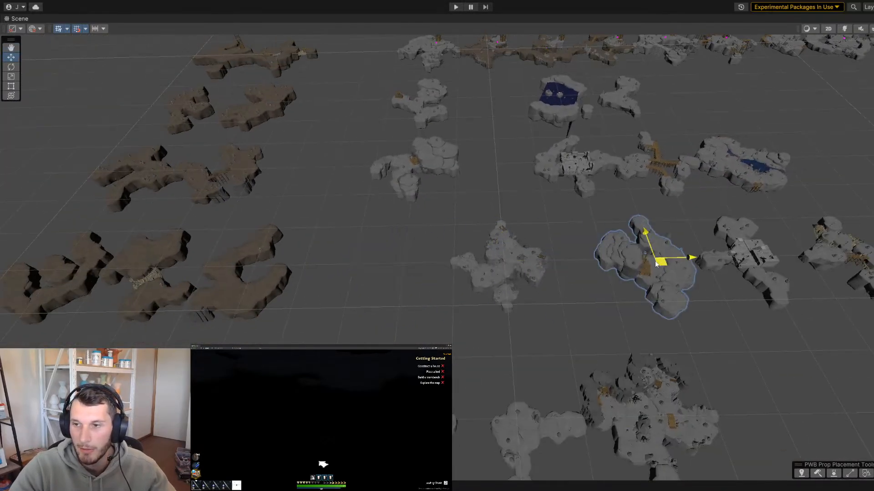
Move the craggy cross-shaped cell into the spot vacated by the wooden-ramp cell, then deselect it
left_click(495, 263)
left_click_drag(500, 265, 403, 269)
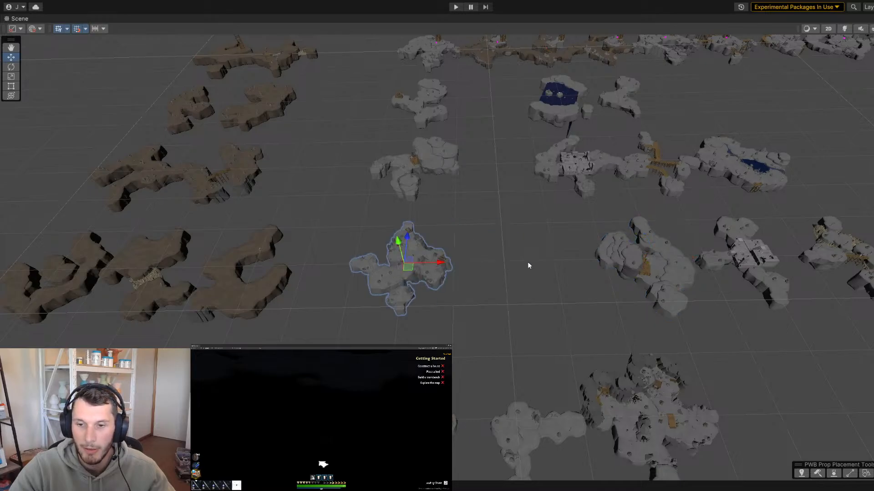
left_click(528, 265)
Move the large high-walled cell with the wooden structures further right, under the wooden-ramp cell
key("q")
right_click_drag(466, 246, 368, 247)
left_click_drag(368, 247, 362, 247, "alt")
scroll(549, 266, "down", 5)
left_click_drag(552, 257, 496, 254, "alt")
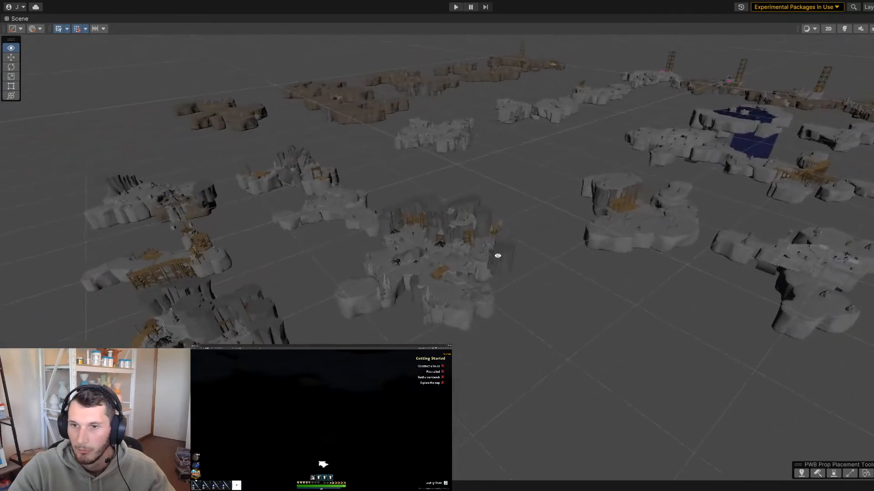
right_click_drag(496, 254, 480, 283, "alt")
left_click(458, 272)
left_click_drag(480, 283, 518, 291, "alt")
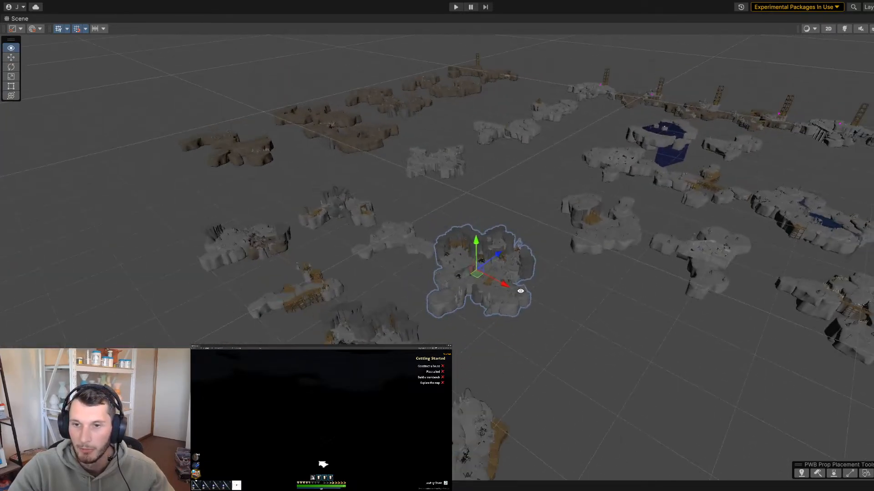
right_click_drag(518, 291, 533, 338, "alt")
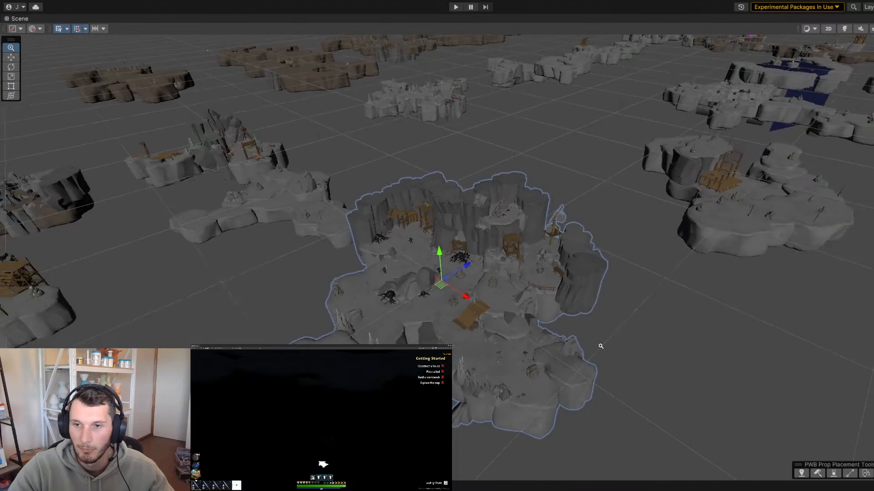
left_click_drag(533, 338, 558, 345, "alt")
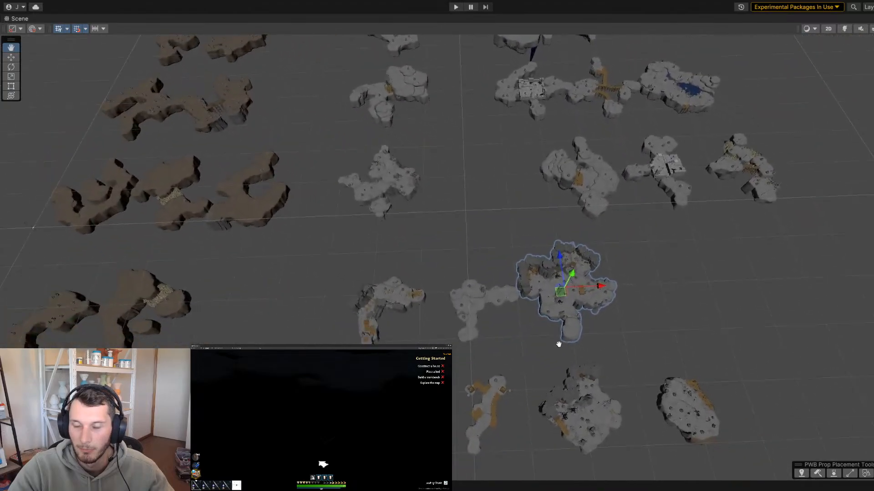
right_click_drag(557, 345, 667, 354, "alt")
left_click_drag(578, 315, 619, 316)
Move the plain three-armed grey cell to the far side of the large high-walled cell
left_click(475, 307)
left_click_drag(521, 316, 493, 288, "alt")
left_click_drag(556, 263, 705, 258)
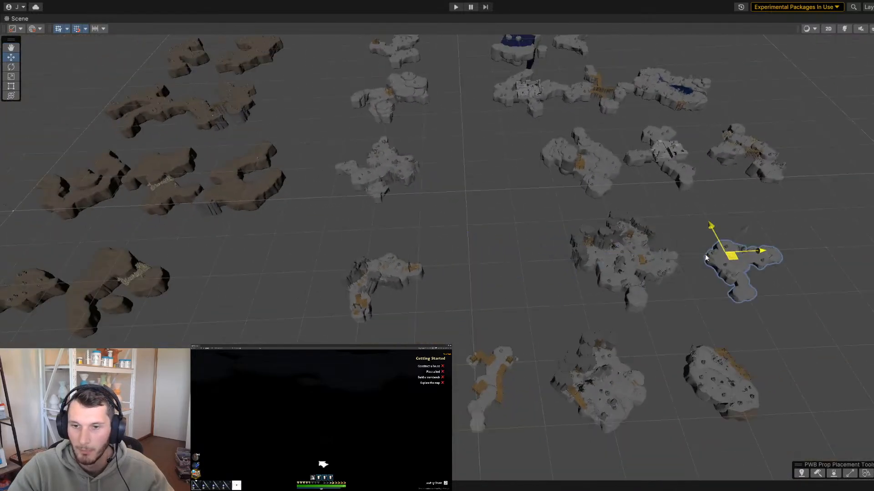
Review the rearranged cell rows and focus on the grey straight cell with the wooden mining machine
right_click_drag(450, 275, 605, 271, "alt")
left_click_drag(605, 272, 493, 296, "alt")
right_click_drag(493, 297, 612, 300, "alt")
left_click_drag(612, 301, 600, 269, "alt")
right_click_drag(599, 268, 524, 266, "alt")
left_click_drag(524, 266, 536, 263, "alt")
right_click_drag(485, 237, 809, 396)
key("f")
Examine the mining-machine cell from several angles, including its rocks, lamp poles and neighbouring entry cells
left_click_drag(810, 396, 773, 257, "alt")
right_click_drag(773, 257, 474, 264, "alt")
left_click_drag(474, 264, 353, 303, "alt")
right_click_drag(353, 302, 459, 300, "alt")
left_click_drag(459, 301, 573, 276, "alt")
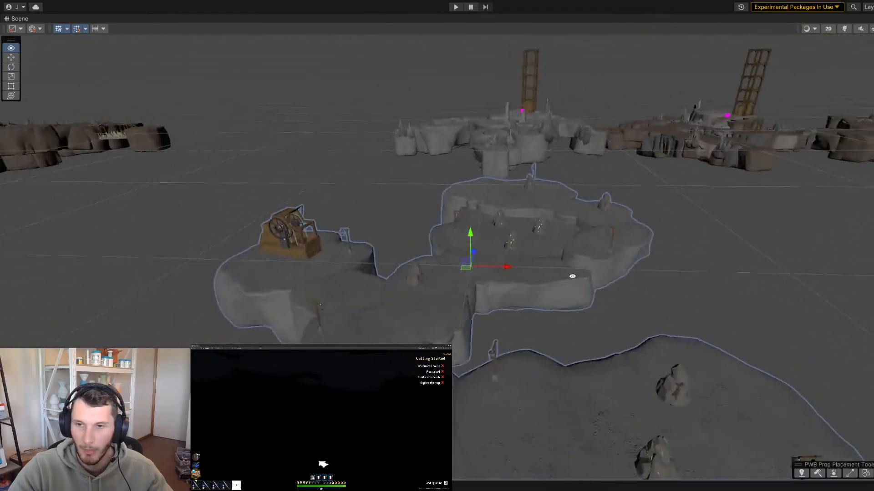
right_click_drag(573, 277, 500, 282, "alt")
left_click_drag(501, 282, 418, 341, "alt")
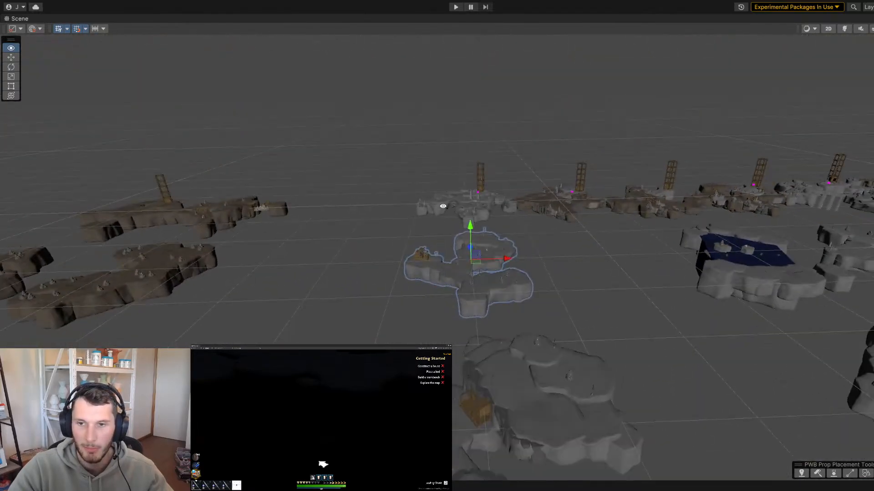
right_click_drag(417, 341, 577, 290, "alt")
left_click_drag(577, 291, 576, 223, "alt")
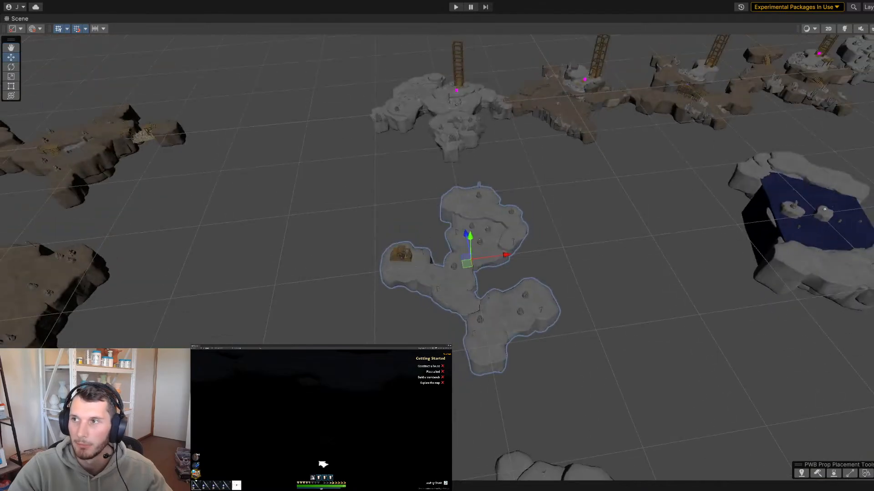
Restore the full editor layout and open the PC_1_Straight_Autominer_All prefab for editing
key("shift+space")
left_click_drag(329, 226, 364, 251, "alt")
left_click(568, 133)
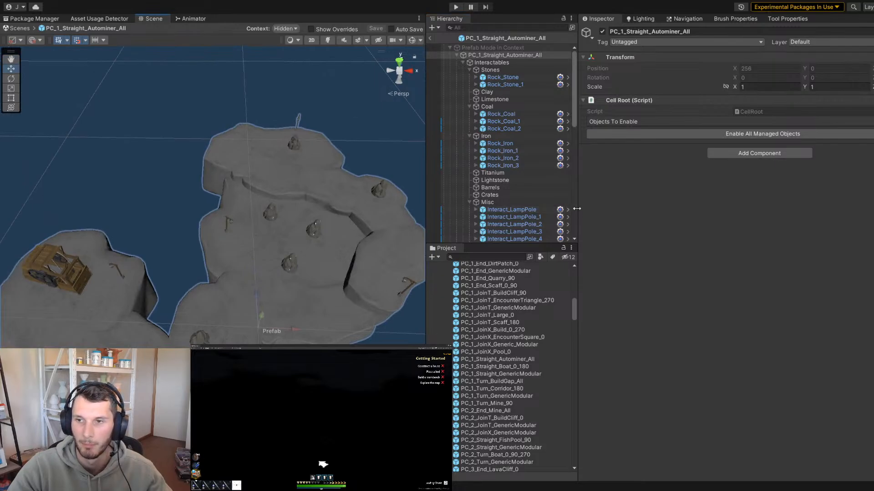
Resize the editor layout to give the scene view more width and the object hierarchy more height
left_click_drag(577, 208, 653, 209)
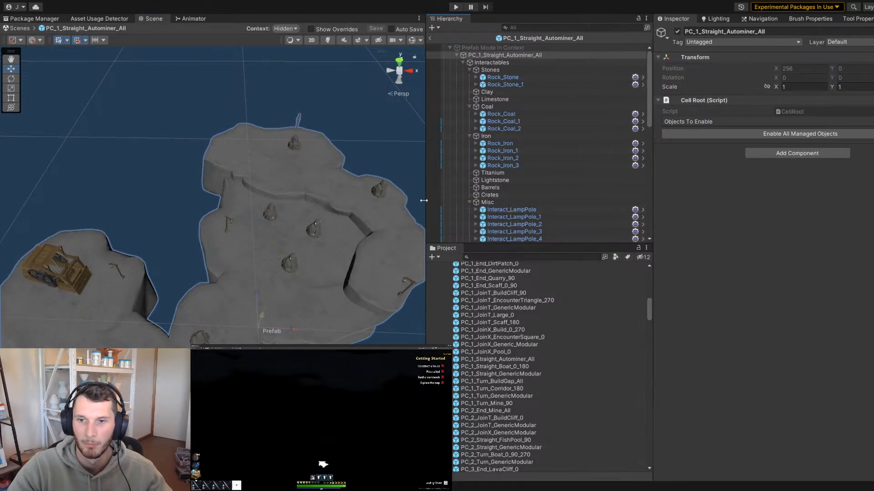
left_click_drag(426, 210, 490, 217)
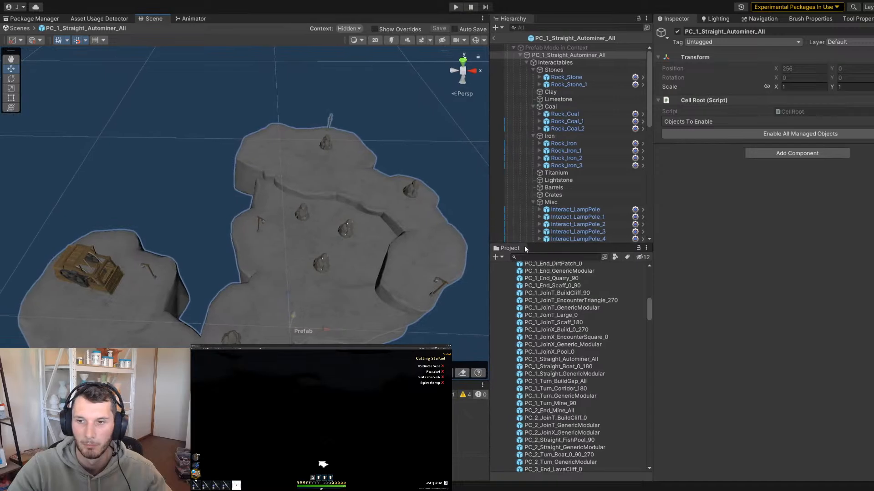
left_click_drag(523, 246, 522, 281)
Look over the whole Autominer prefab and return to the scene containing all the testing cells
left_click_drag(471, 277, 353, 174, "alt")
scroll(213, 168, "down", 5)
scroll(353, 174, "up", 3)
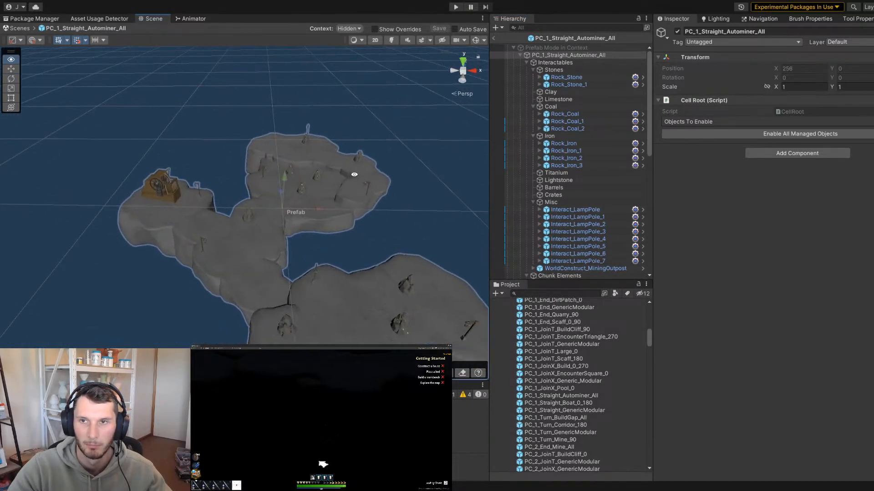
left_click(493, 37)
scroll(400, 142, "down", 8)
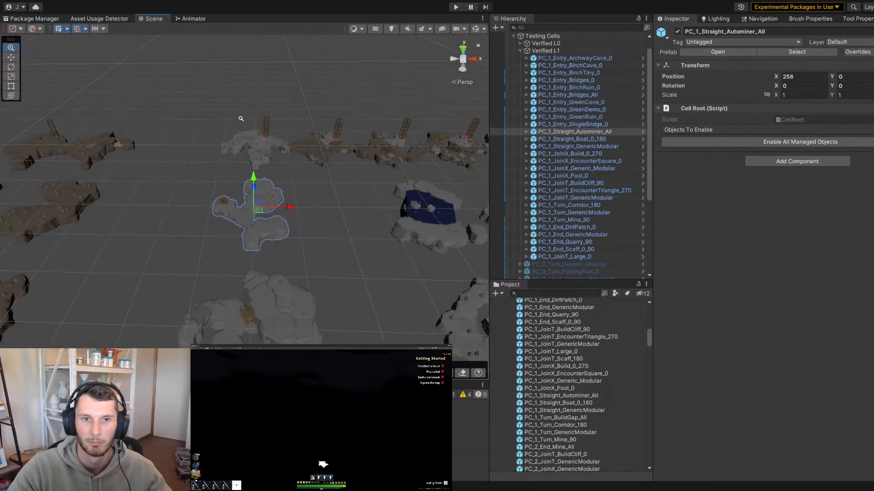
Inspect the PC_0_Straight_Simple_All cell and its end floor cliff, Cave_Cliff_Basic_Dirt_28
left_click_drag(241, 119, 150, 150, "alt")
middle_click_drag(150, 150, 353, 106)
scroll(353, 105, "up", 5)
left_click_drag(353, 105, 451, 200, "alt")
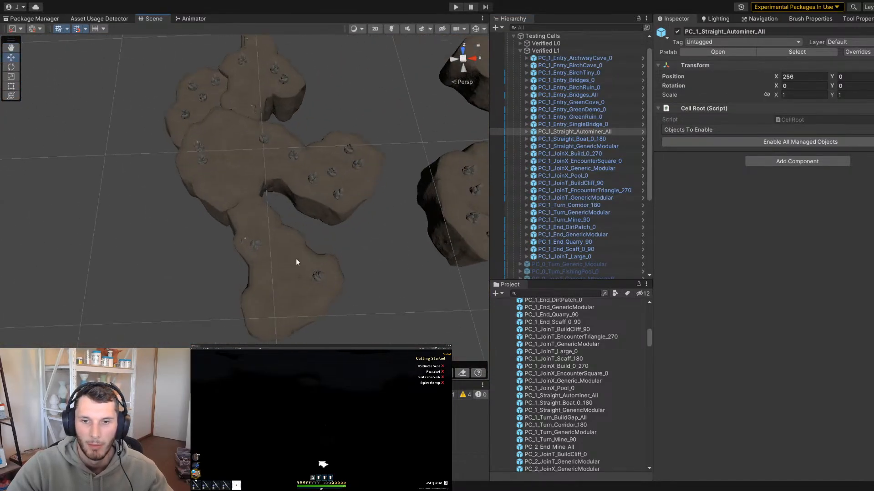
left_click(282, 135)
left_click_drag(282, 137, 271, 257, "alt")
left_click(260, 232)
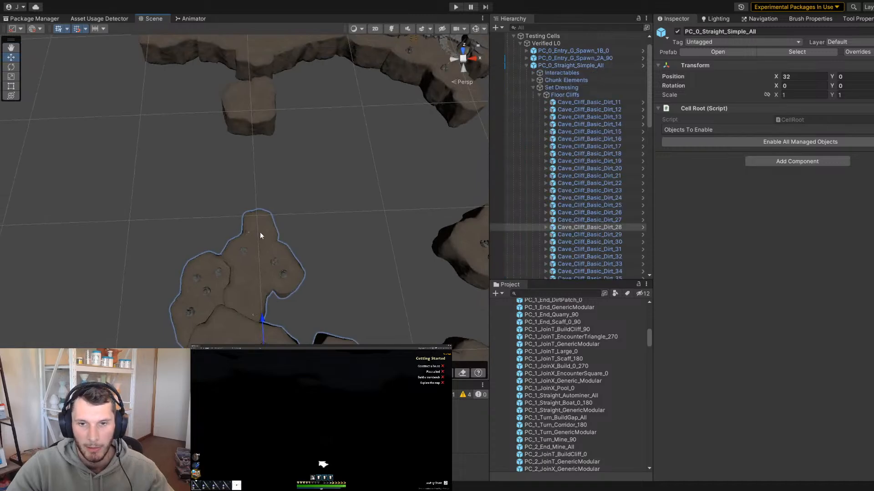
left_click(262, 229)
left_click(259, 227)
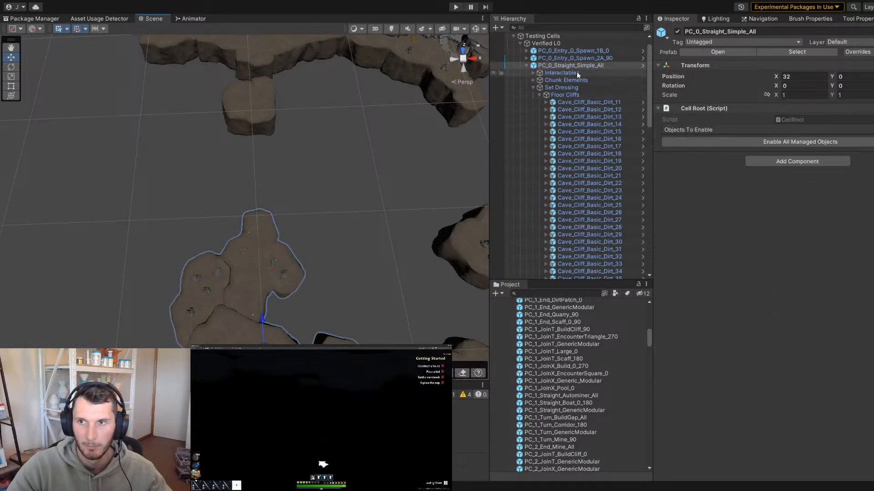
left_click(251, 229)
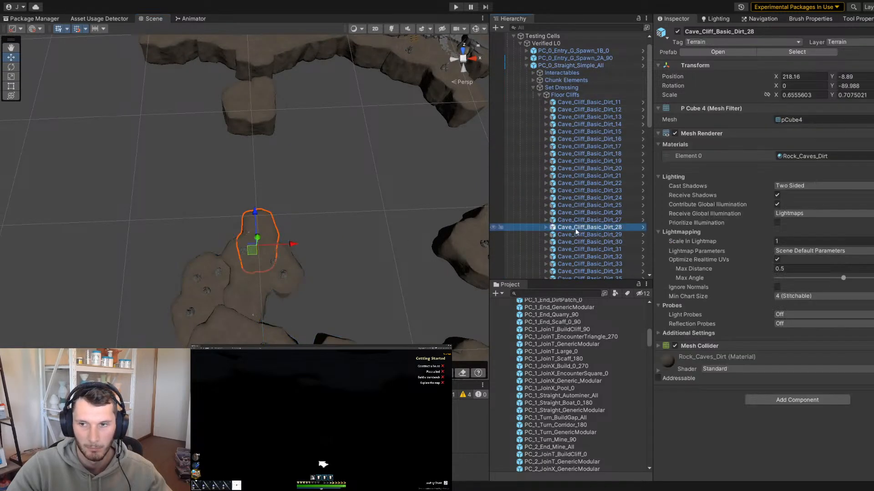
left_click_drag(367, 228, 254, 180, "alt")
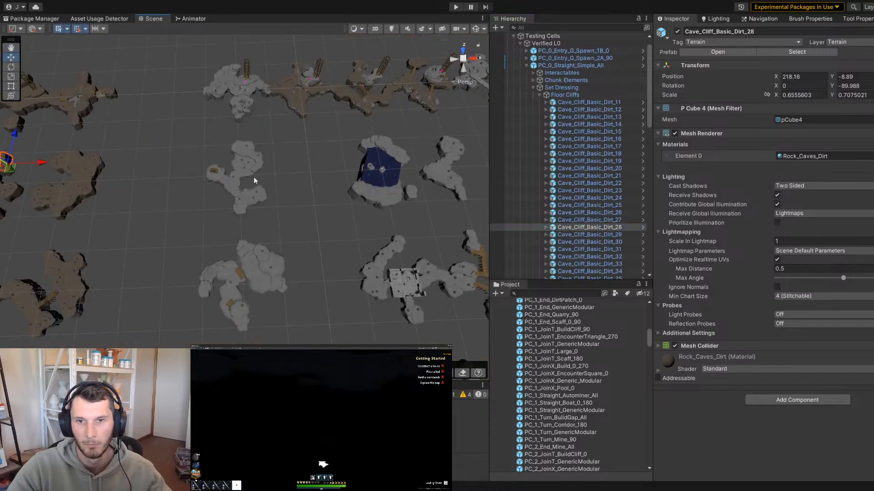
Select the PC_1_Straight_Autominer_All cell and reopen its prefab for editing
left_click(249, 162)
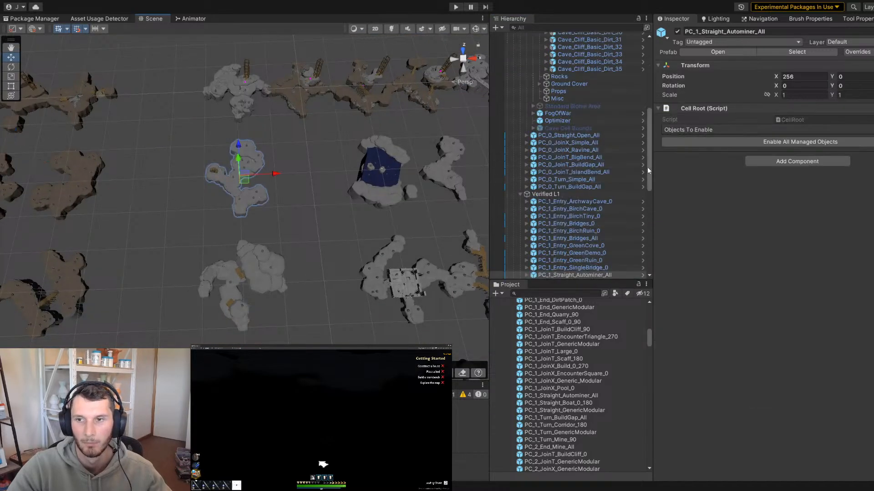
left_click(642, 275)
scroll(272, 200, "up", 5)
left_click_drag(260, 132, 545, 85, "alt")
Select the Stones group under Interactables to show its spawn settings, and collapse its children
left_click(581, 61)
left_click(560, 69)
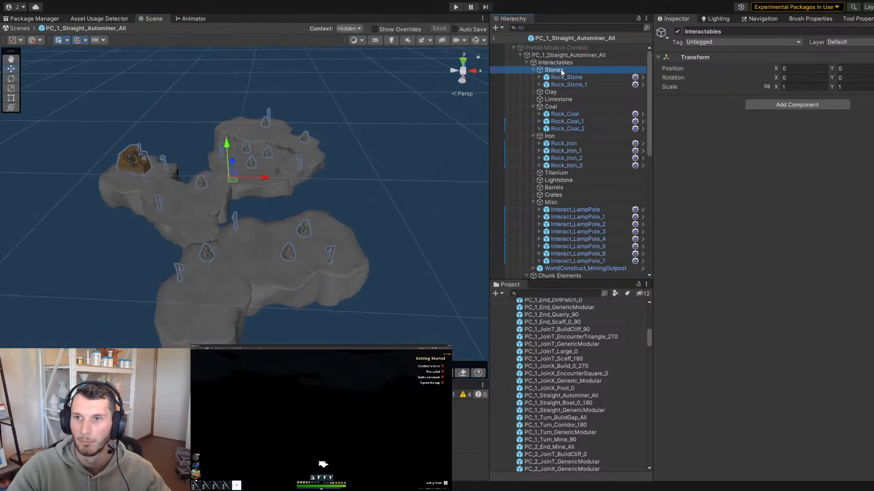
left_click(532, 69)
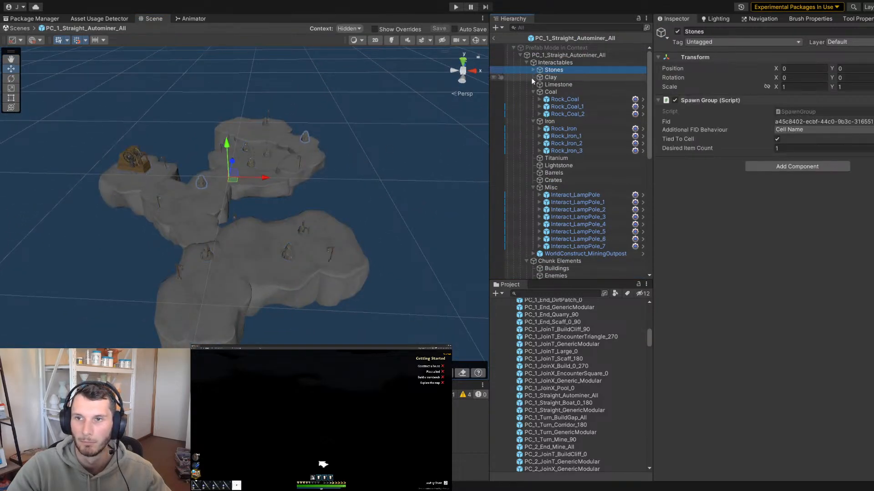
Collapse the Interactables and Chunk Elements groups of the Autominer prefab and deactivate both
left_click(532, 92)
left_click(553, 62)
key("Left")
left_click(678, 31)
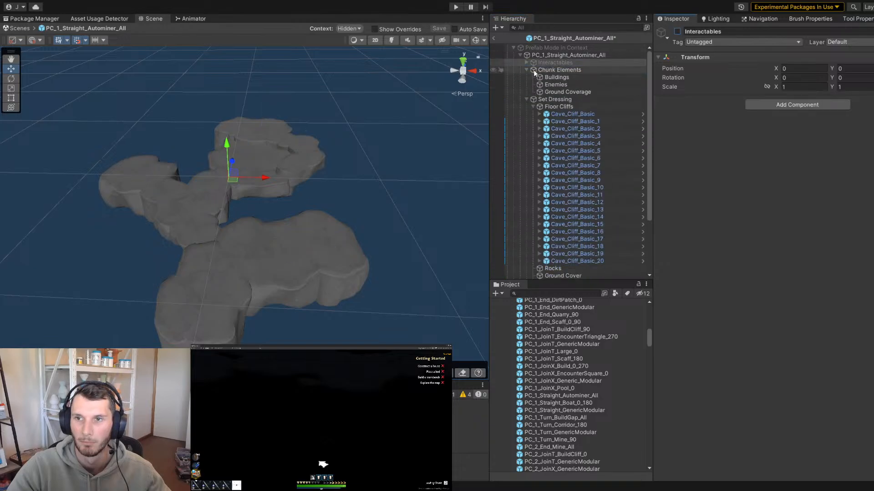
left_click(527, 70)
key("Down")
left_click(677, 31)
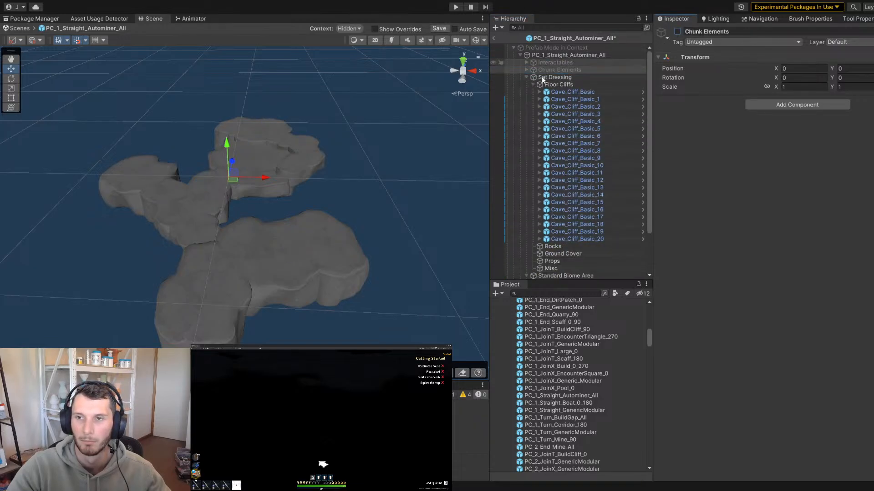
Paste the copied Cave_Cliff_Basic_Dirt_28 into Floor Cliffs and place it at the end of the cell's side arm, at X -31.2
left_click(561, 78)
left_click(561, 86)
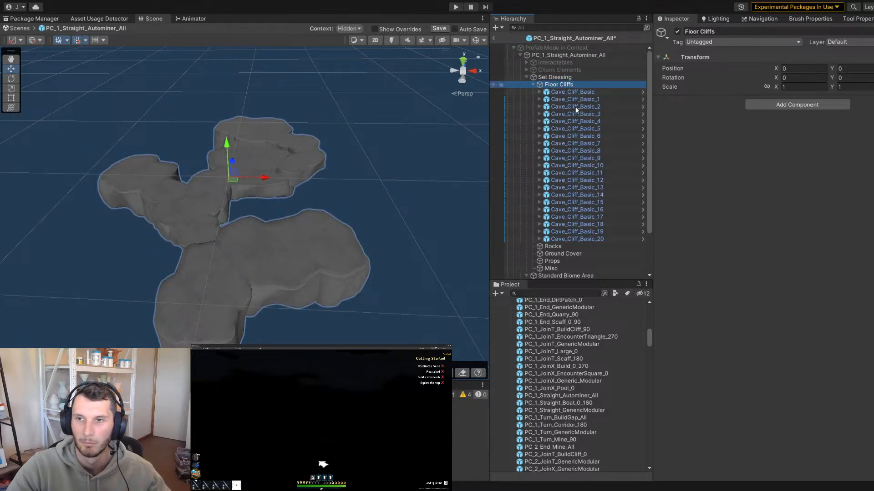
key("ctrl+v")
scroll(147, 153, "down", 5)
left_click_drag(147, 152, 228, 225, "alt")
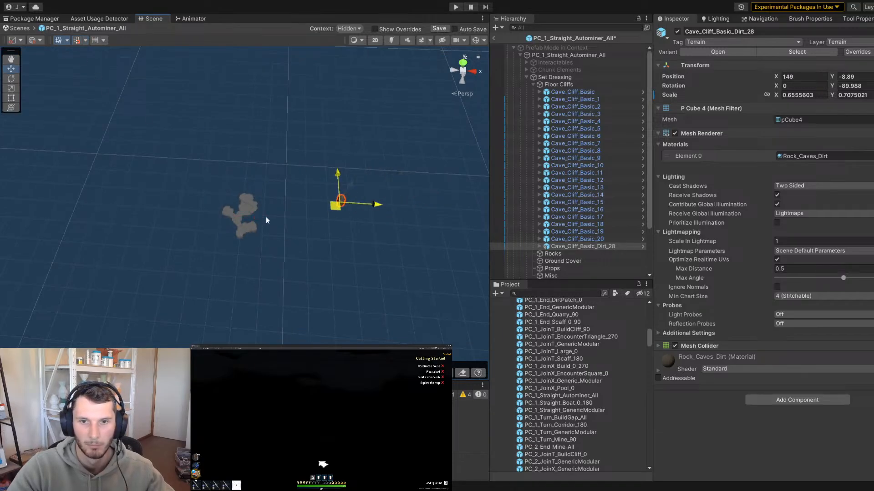
key("ctrl+y")
key("f")
left_click_drag(299, 255, 393, 263, "alt")
left_click_drag(340, 263, 421, 230, "alt")
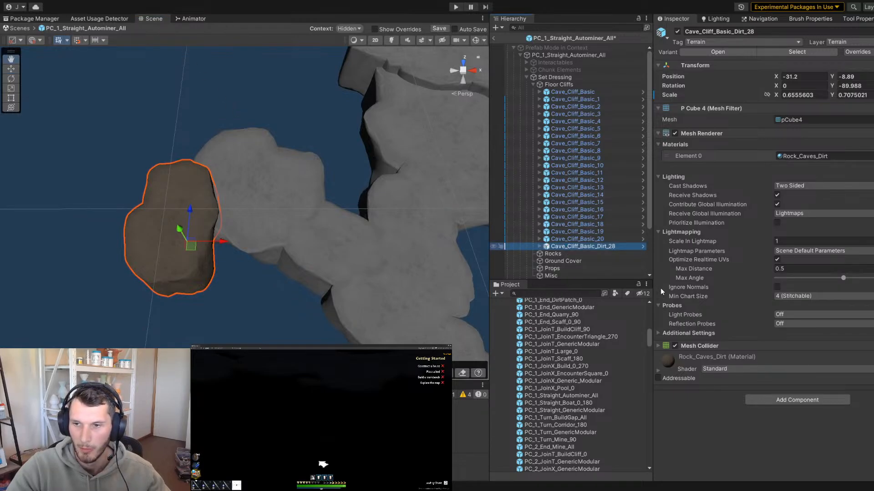
Locate the dirt cliff's source prefab in the project and replace the pasted dirt piece with the grey Cave_Cliff_Basic prefab
left_click(797, 52)
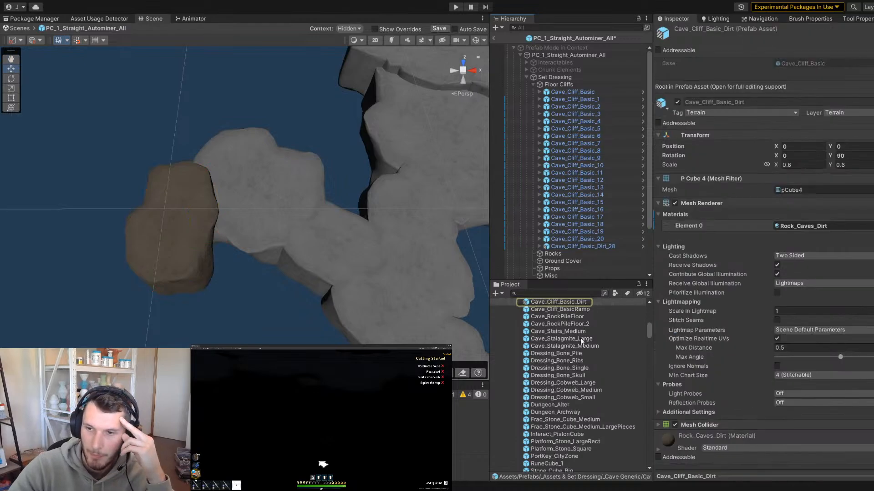
left_click_drag(562, 326, 240, 115)
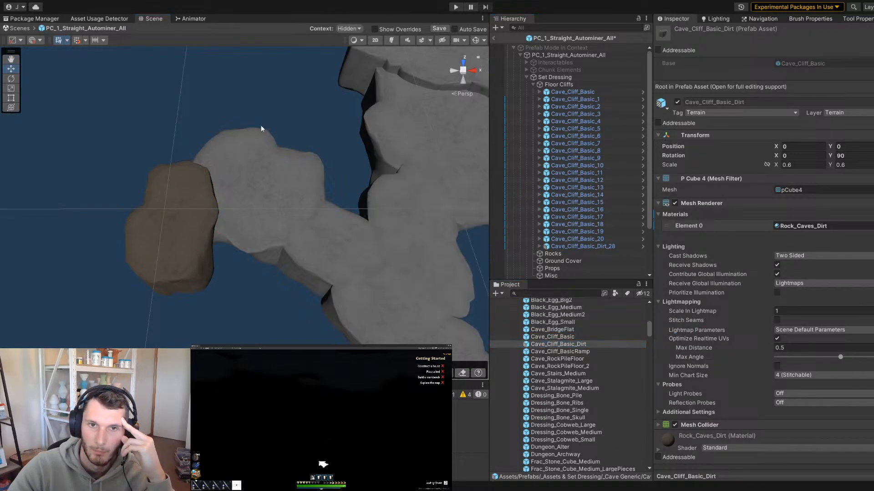
left_click(596, 246)
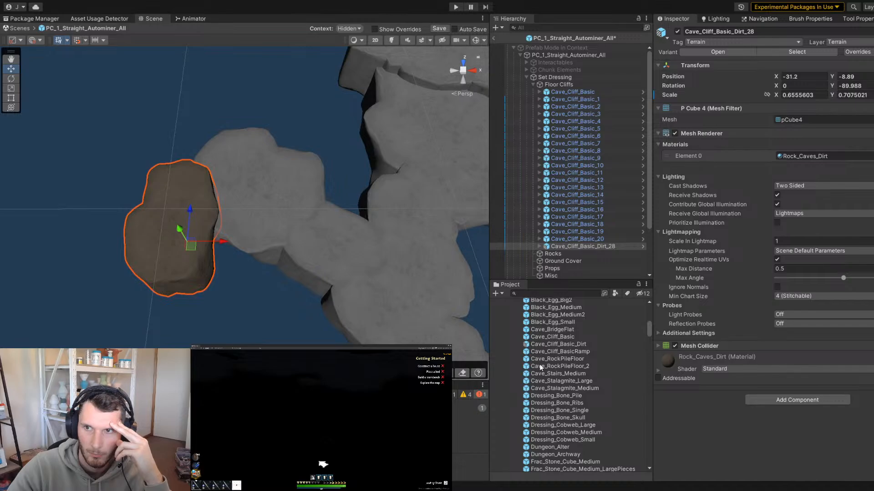
scroll(548, 343, "up", 1)
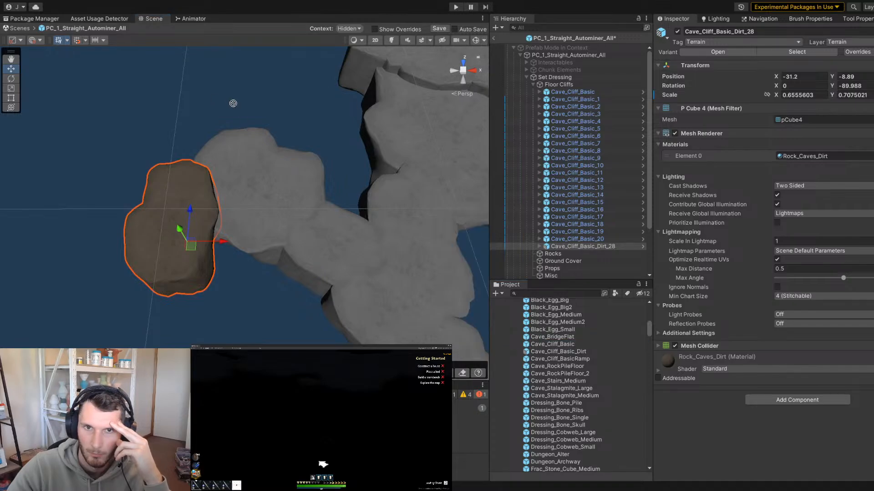
key("ctrl+z")
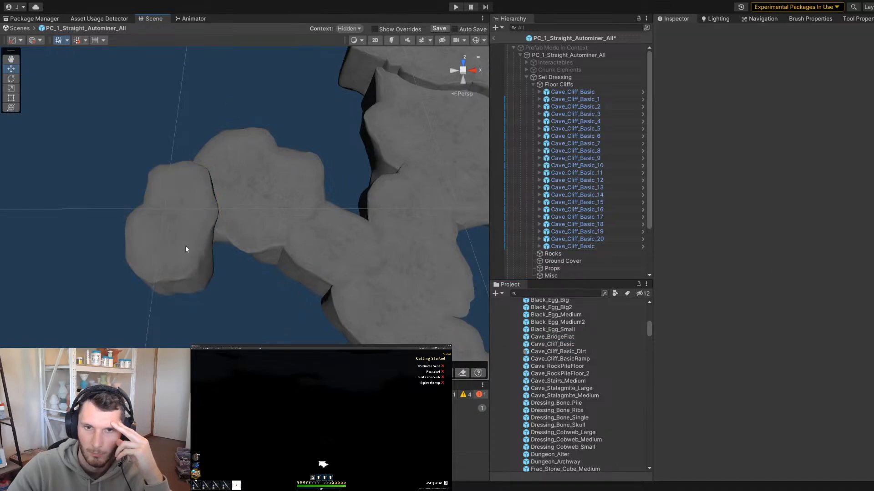
Rotate the new end cliff to about 168 degrees around Y and move it to about X -27.4 against the arm
key("e")
left_click_drag(150, 227, 326, 242)
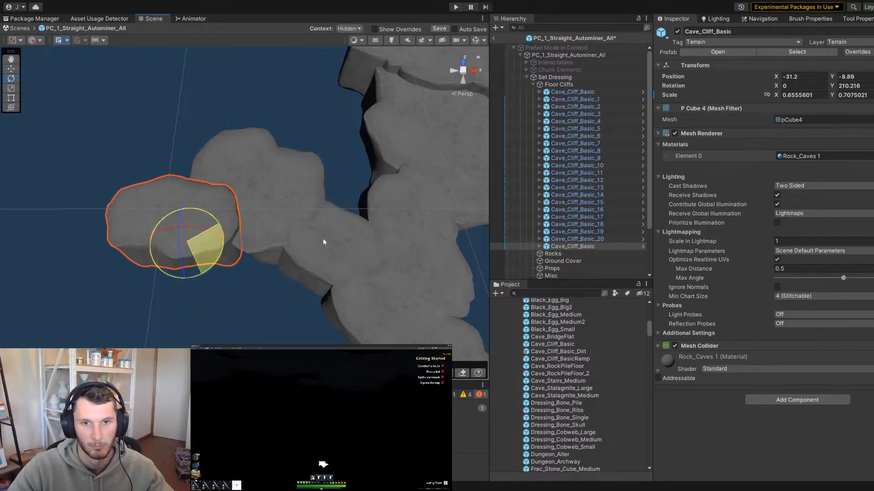
key("w")
middle_click_drag(255, 238, 175, 216)
scroll(175, 217, "up", 2)
left_click_drag(244, 212, 292, 188)
scroll(276, 208, "down", 5)
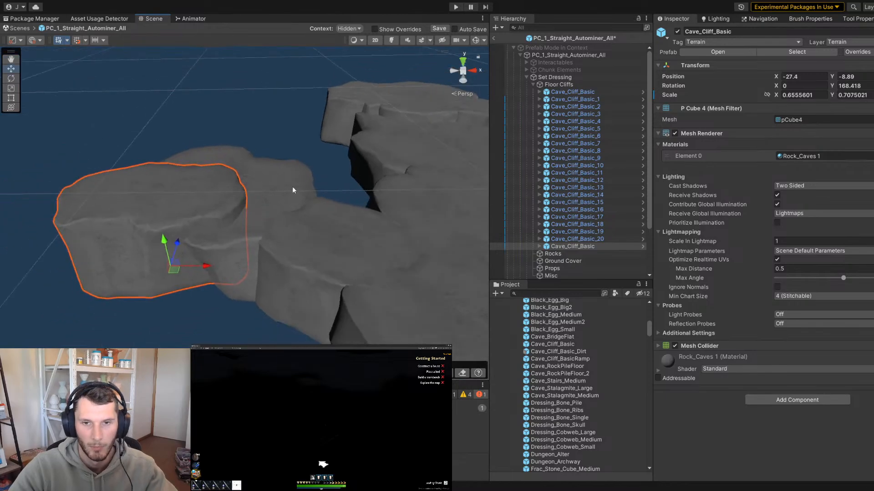
Delete the old cliff next to the new end piece and put a duplicate of the end piece in its place
left_click(292, 190)
key("Delete")
key("ctrl+z")
left_click_drag(211, 192, 255, 228, "alt")
Widen the duplicate cliff to an X scale of about 0.75, rotate it to about 297 degrees and move it to about X -19.8
key("t")
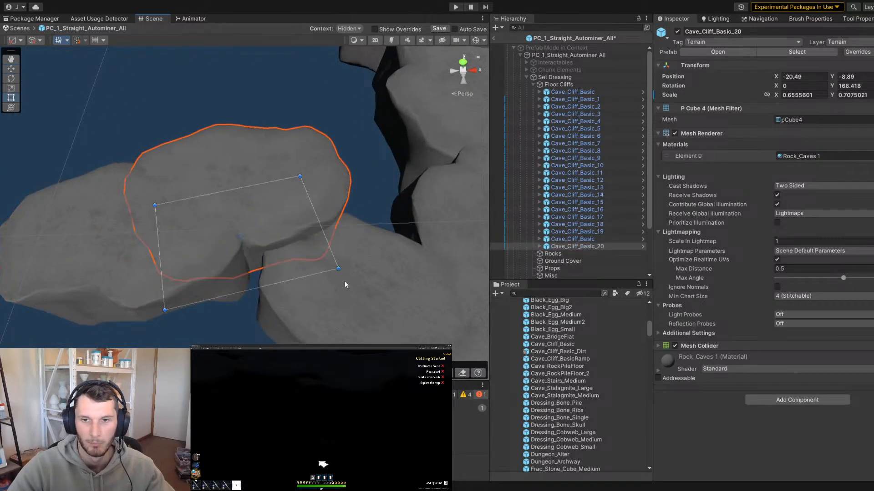
left_click_drag(339, 269, 360, 273)
key("e")
left_click_drag(273, 270, 186, 261)
key("w")
left_click_drag(263, 247, 254, 219)
key("e")
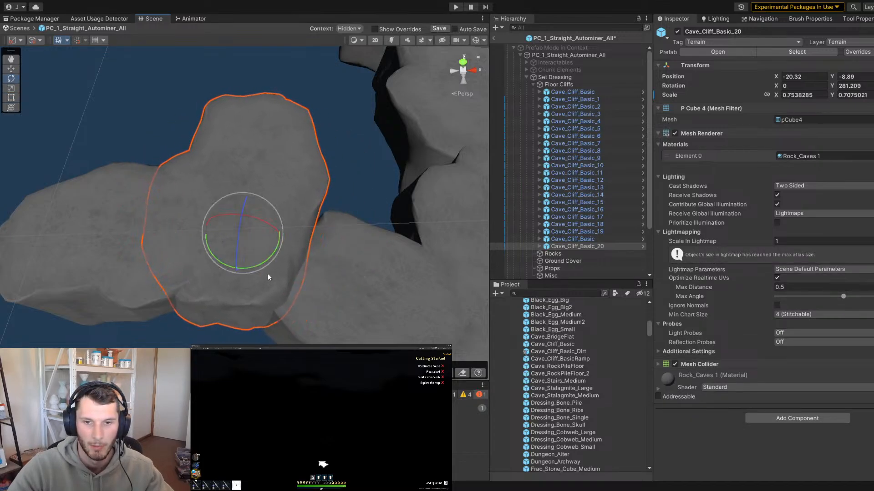
left_click_drag(268, 274, 252, 231)
key("ctrl+z")
left_click_drag(340, 244, 257, 283, "alt")
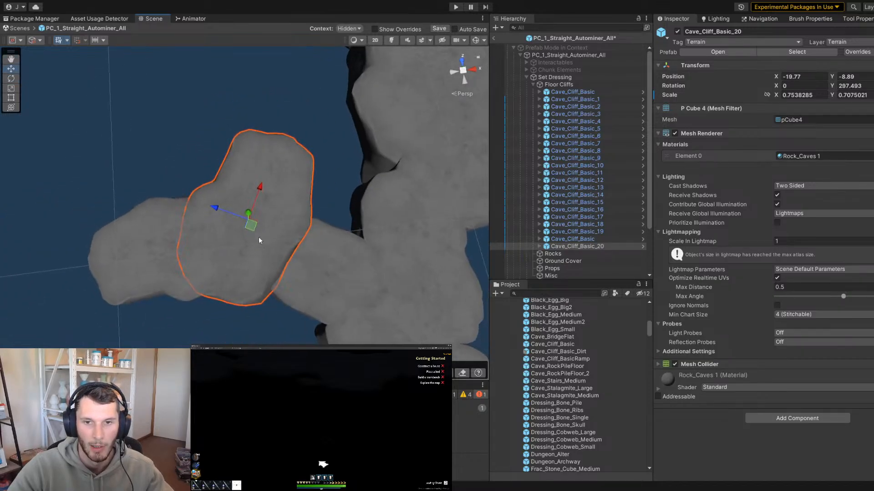
Duplicate Cave_Cliff_Basic_20, narrow the copy to an X scale of about 0.66, rotate it to about 142 degrees and place it near X -22.1
key("ctrl+d")
left_click_drag(253, 226, 205, 210)
key("t")
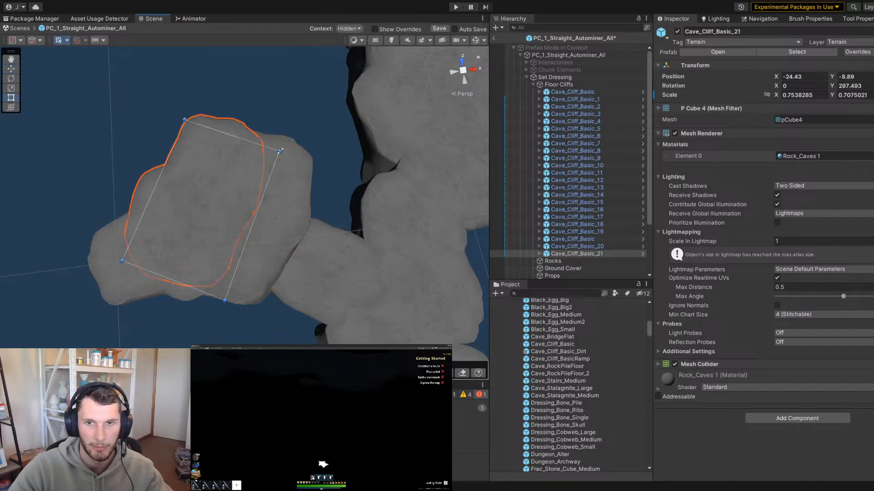
left_click_drag(280, 151, 266, 156)
key("e")
left_click_drag(233, 231, 418, 175)
key("w")
left_click_drag(197, 217, 216, 217)
scroll(225, 218, "up", 3)
key("e")
key("w")
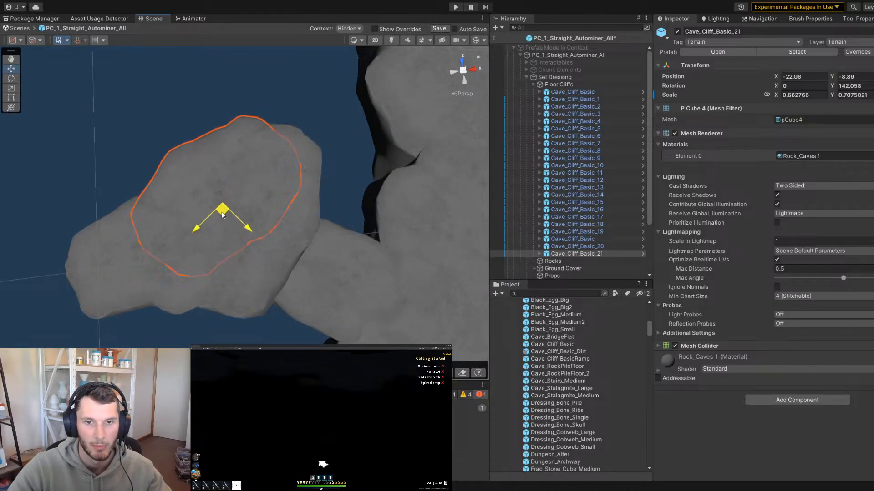
Save the Autominer prefab with its reshaped arm and return to the scene containing all the cells
left_click(142, 119)
left_click_drag(222, 176, 267, 65, "alt")
left_click(248, 196)
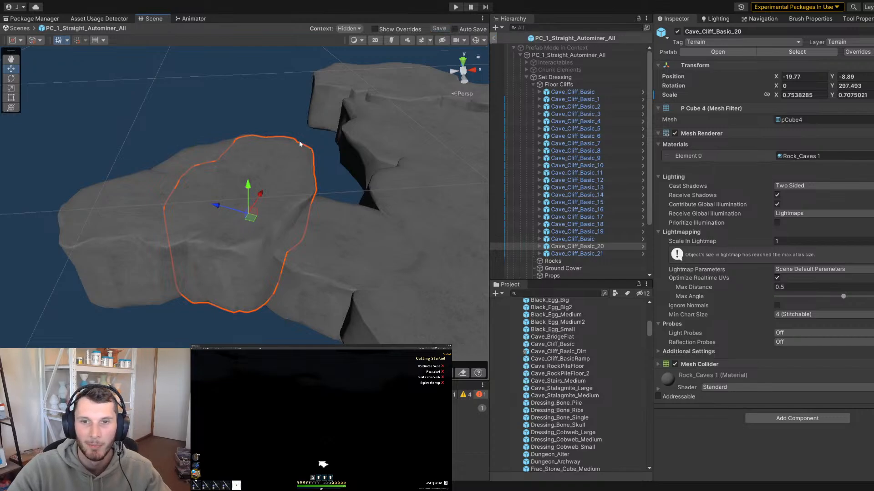
left_click(493, 38)
scroll(283, 141, "down", 10)
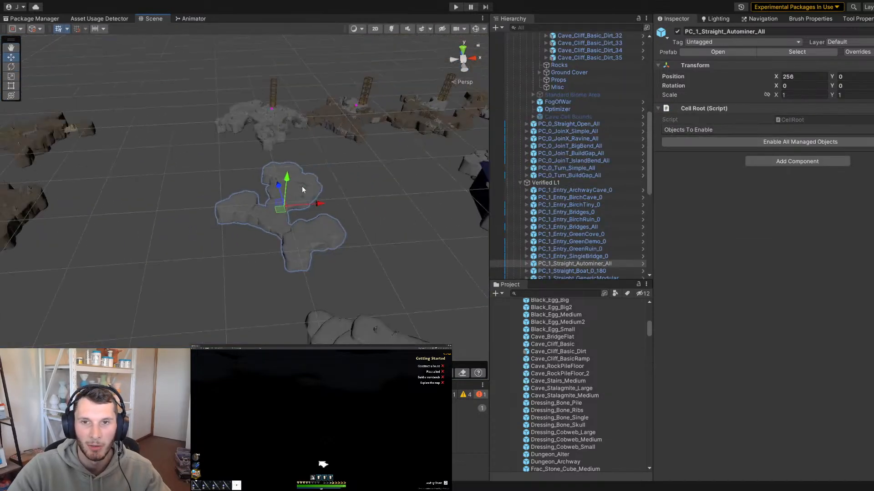
Look over the rows of testing cells from above and examine the reshaped arm of the Autominer cell
right_click_drag(314, 197, 265, 154)
scroll(266, 154, "down", 5)
right_click_drag(152, 148, 166, 225)
scroll(165, 224, "up", 8)
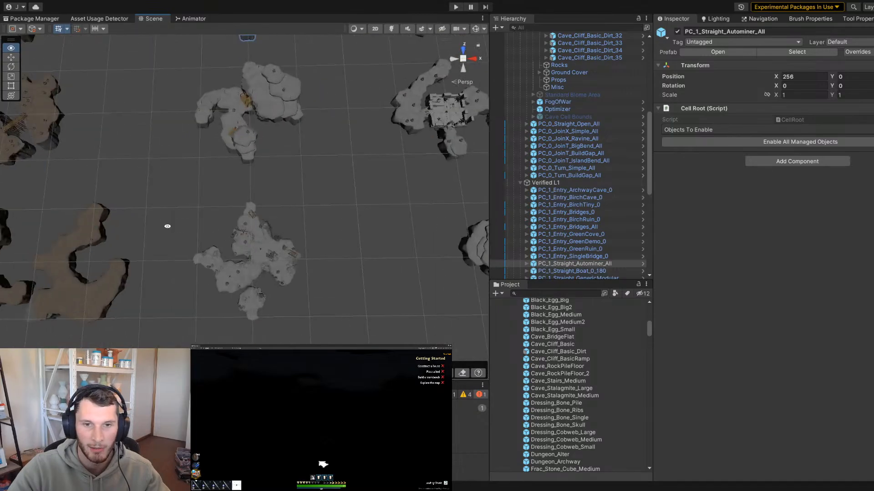
middle_click_drag(166, 224, 361, 140)
middle_click_drag(146, 67, 335, 135)
scroll(269, 189, "down", 10)
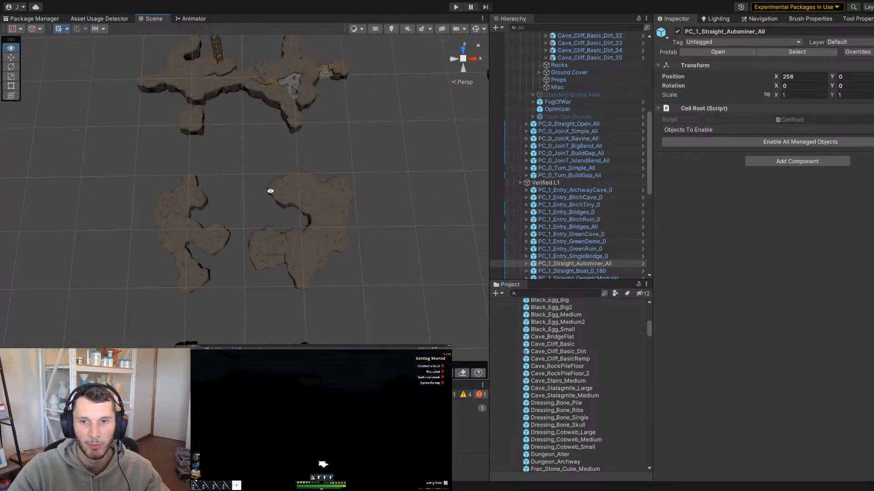
middle_click_drag(293, 195, 222, 190)
scroll(223, 189, "up", 5)
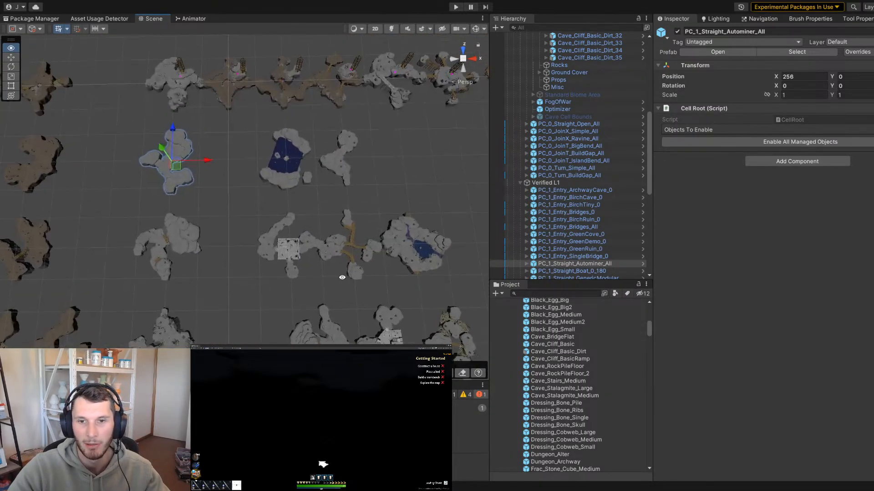
left_click_drag(341, 277, 335, 159, "alt")
scroll(196, 176, "up", 8)
middle_click_drag(136, 118, 225, 146)
scroll(199, 190, "up", 4)
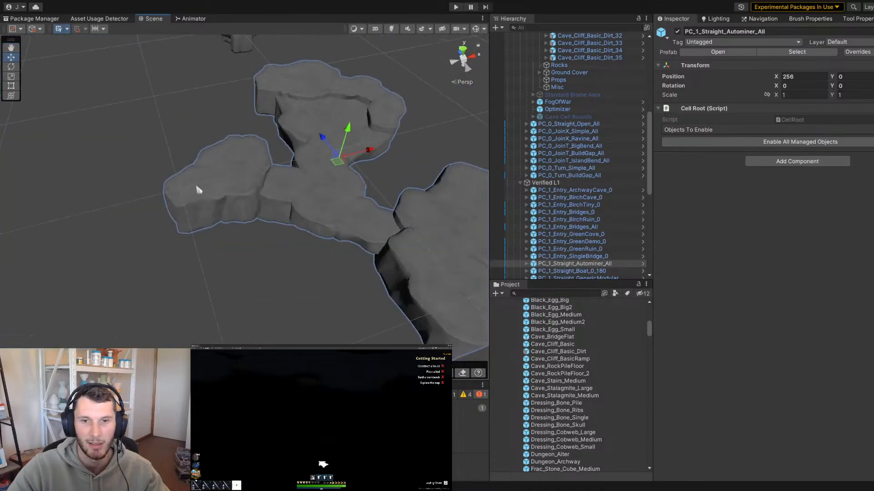
Move the end Cave_Cliff_Basic of the Autominer cell out into open space, to about X -46.9, and focus on it
left_click(199, 190)
scroll(193, 203, "up", 4)
middle_click_drag(193, 203, 432, 180)
left_click_drag(431, 178, 211, 183)
key("f")
left_click_drag(308, 195, 227, 250, "alt")
right_click_drag(226, 250, 294, 261, "alt")
left_click_drag(294, 260, 258, 244, "alt")
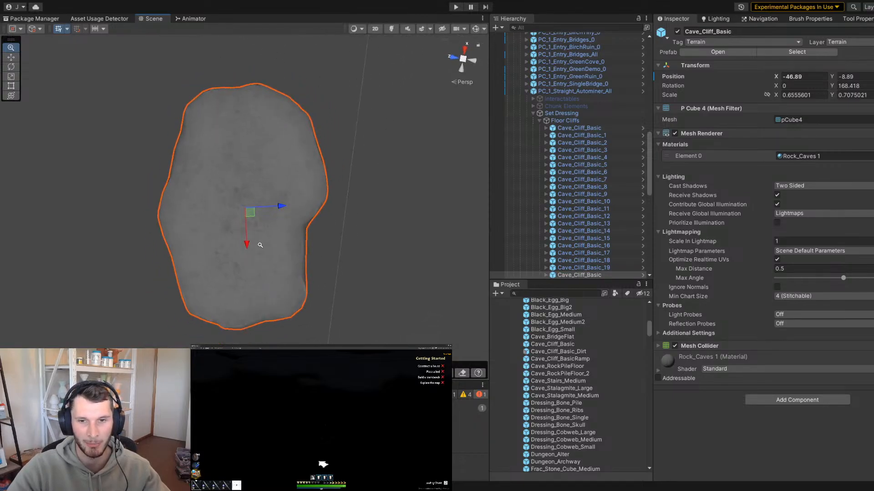
right_click_drag(258, 244, 255, 223, "alt")
Duplicate the isolated cliff, rotate the copy to about 271 degrees around Y and place it beside the first at about X -43
key("ctrl+d")
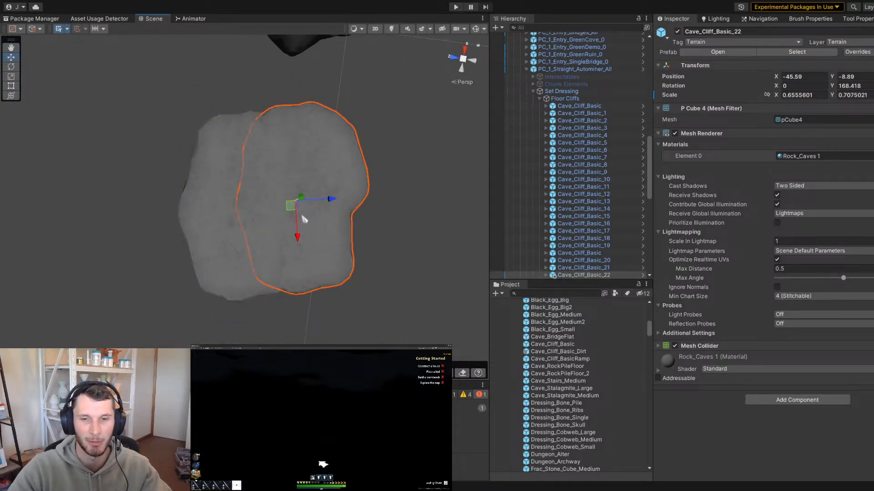
key("e")
left_click_drag(288, 238, 186, 171)
key("w")
left_click_drag(289, 206, 319, 179)
right_click_drag(319, 178, 362, 218, "alt")
left_click_drag(362, 218, 363, 120, "alt")
right_click_drag(363, 119, 282, 155, "alt")
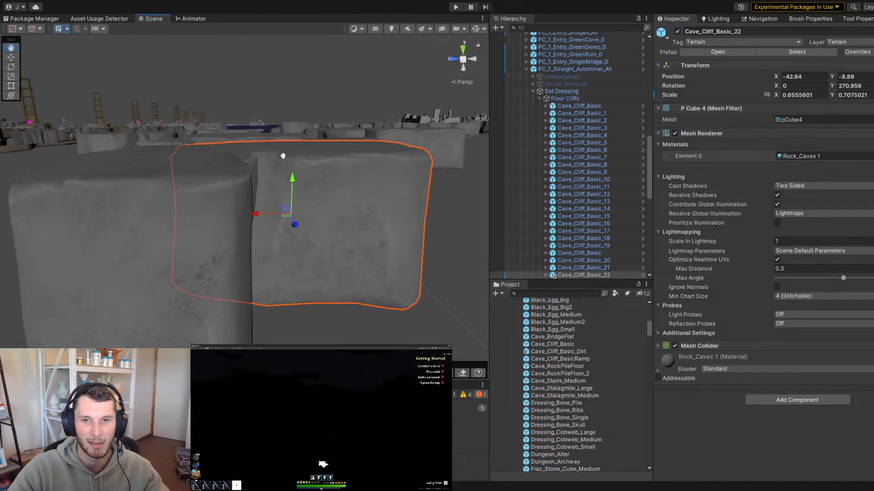
left_click_drag(282, 155, 221, 193, "alt")
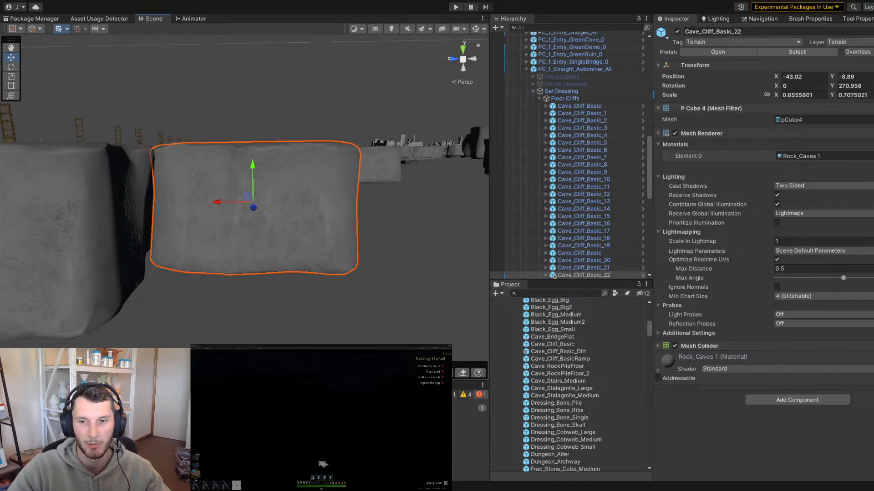
left_click_drag(266, 112, 266, 136, "alt")
Duplicate the rotated cliff and slide the copy along to overlap its outer end, at about X -43.2
key("ctrl+d")
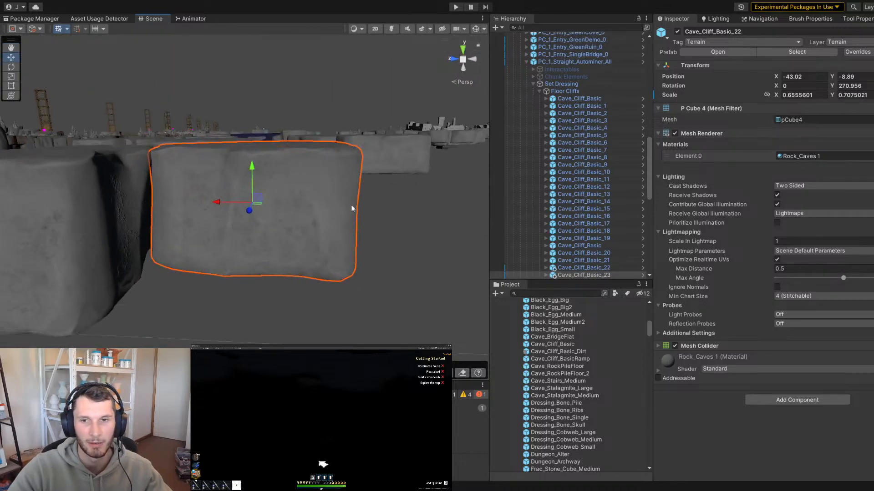
left_click_drag(352, 205, 405, 205)
left_click(463, 59)
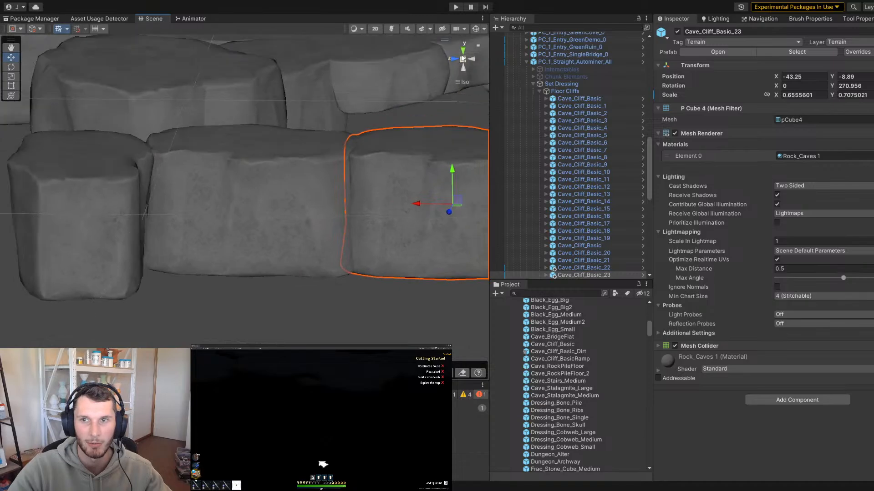
left_click_drag(433, 89, 395, 100, "alt")
left_click(462, 63)
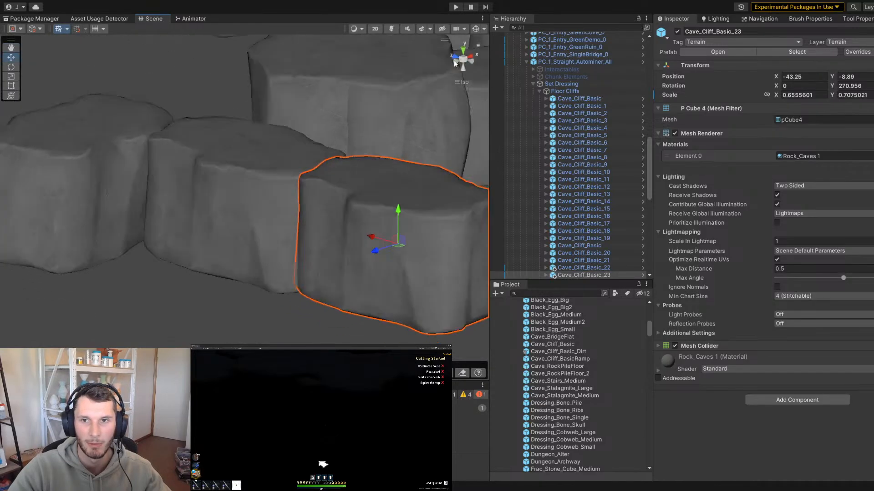
scroll(275, 167, "up", 5)
left_click_drag(261, 189, 281, 228, "alt")
left_click_drag(441, 298, 372, 302)
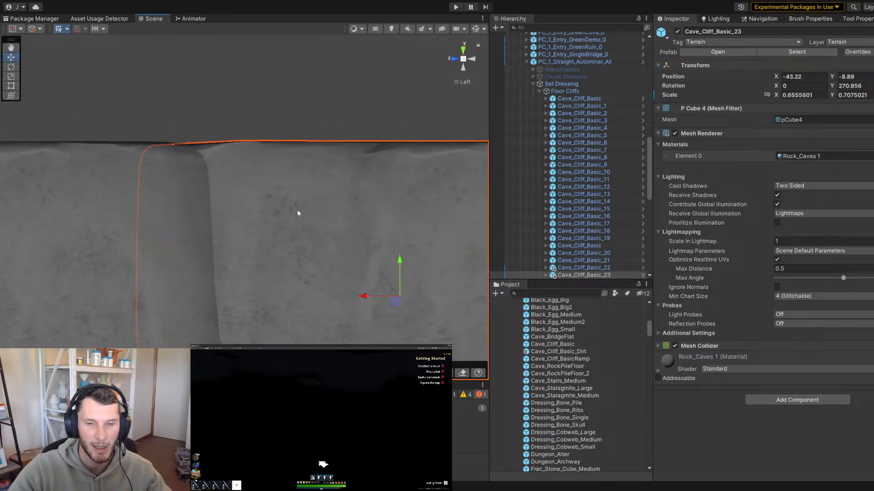
Shift the second copy to about X -45.03 and rotate it to about 278 degrees so its edge lines up with the neighbouring cliff
right_click_drag(297, 213, 593, 268, "alt")
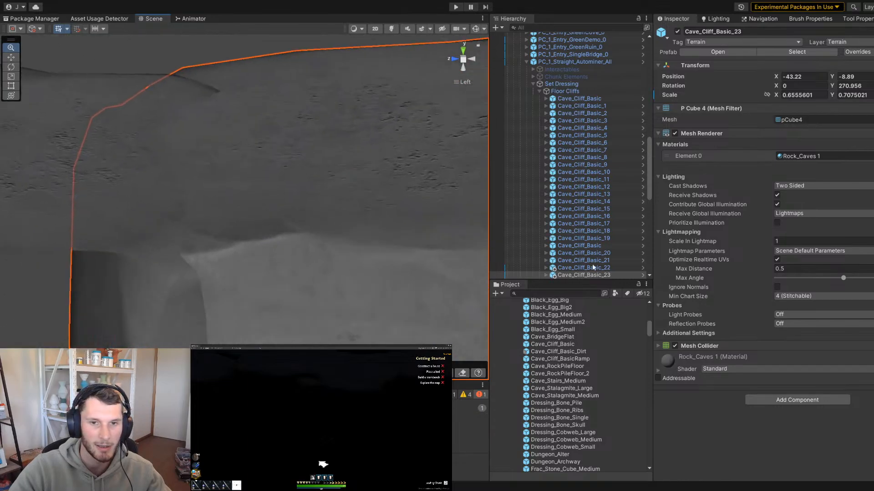
left_click_drag(237, 173, 264, 169, "alt")
left_click_drag(290, 140, 316, 287, "alt")
left_click_drag(415, 303, 352, 333)
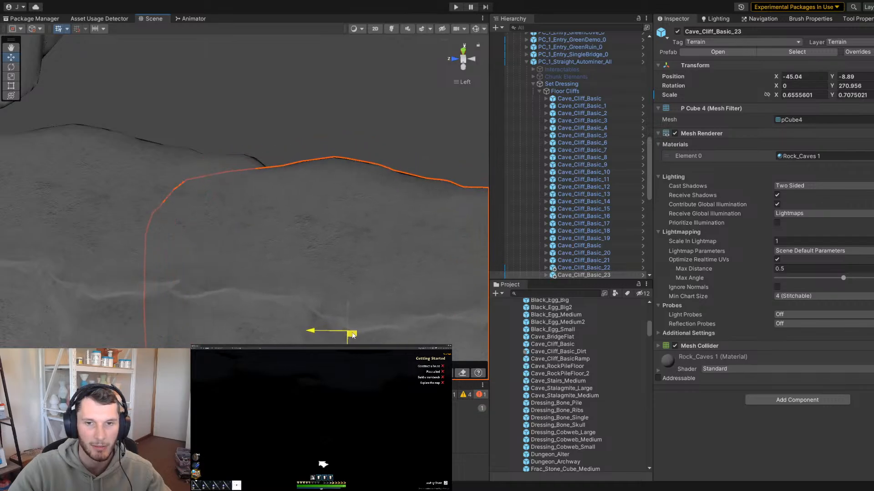
left_click_drag(338, 193, 313, 306, "alt")
left_click_drag(348, 287, 268, 250)
right_click_drag(268, 250, 425, 220, "alt")
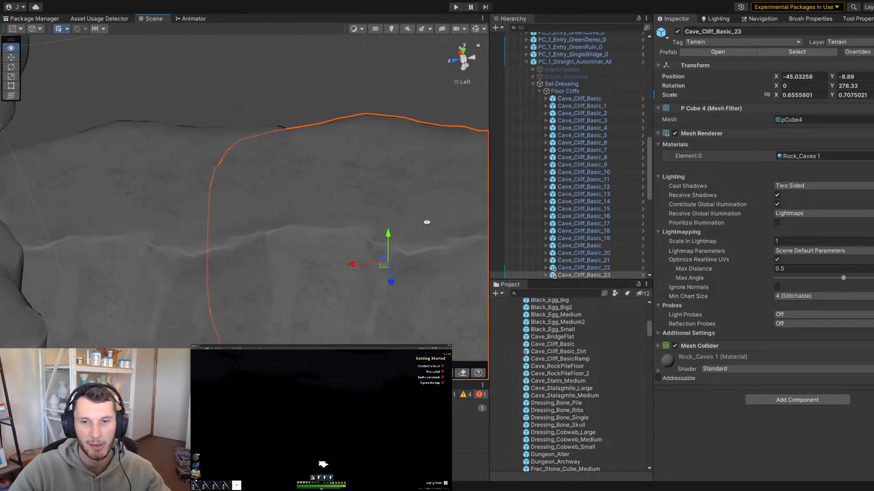
left_click_drag(425, 220, 302, 300, "alt")
right_click_drag(303, 300, 385, 287, "alt")
left_click_drag(385, 287, 408, 102, "alt")
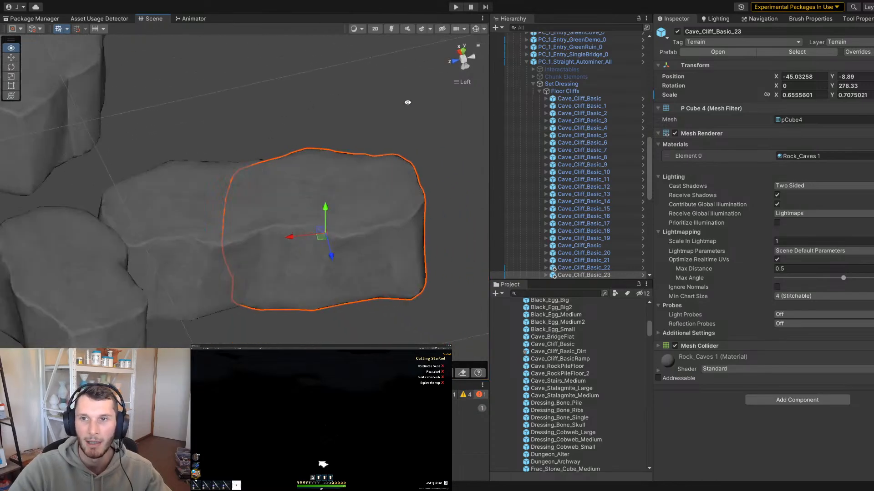
Delete the two duplicated test cliffs that were joined beside the isolated cliff
left_click(462, 57)
right_click_drag(401, 205, 384, 274, "alt")
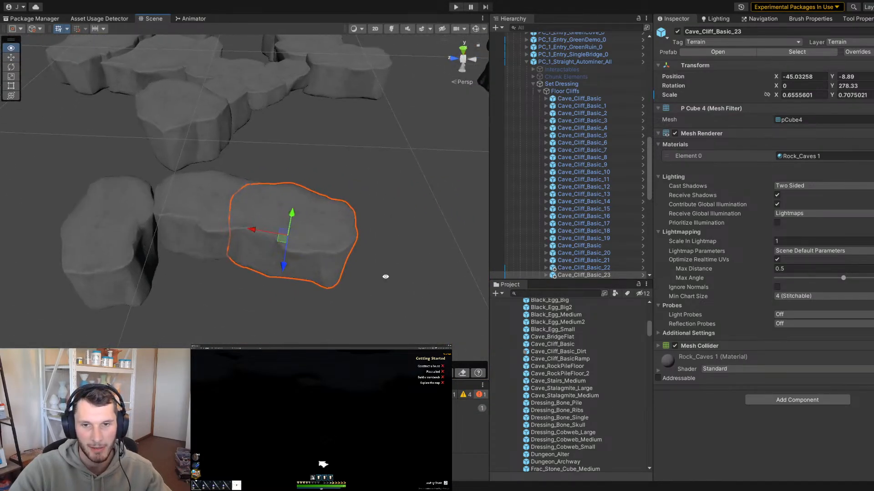
left_click_drag(384, 275, 335, 254, "alt")
key("Delete")
left_click(233, 230)
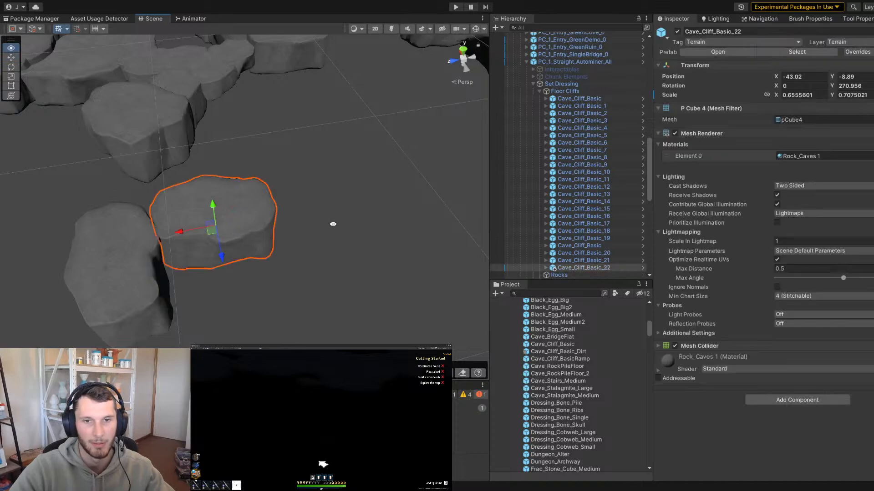
right_click_drag(332, 224, 191, 218, "alt")
left_click_drag(191, 218, 71, 213, "alt")
right_click_drag(71, 213, 193, 219, "alt")
key("Delete")
left_click_drag(199, 216, 198, 193, "alt")
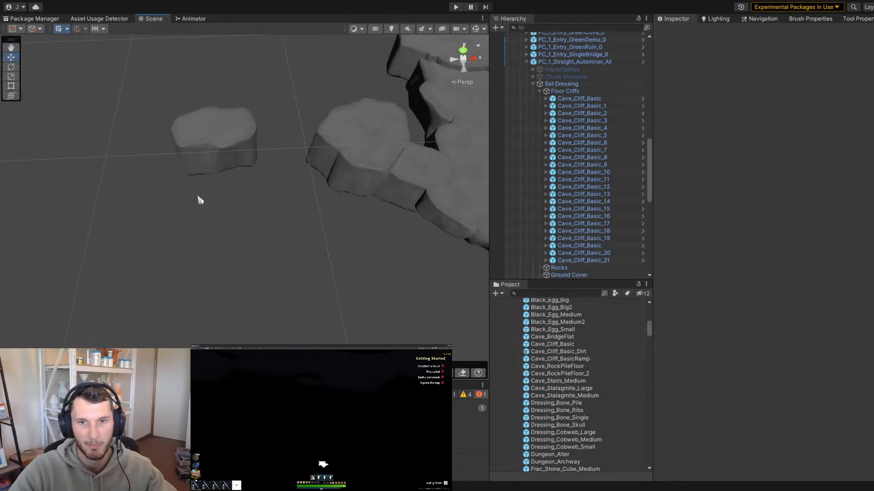
Open the PC_1_Straight_Autominer_All prefab for editing and focus on the cliff at the end of the arm
left_click(228, 158)
key("f")
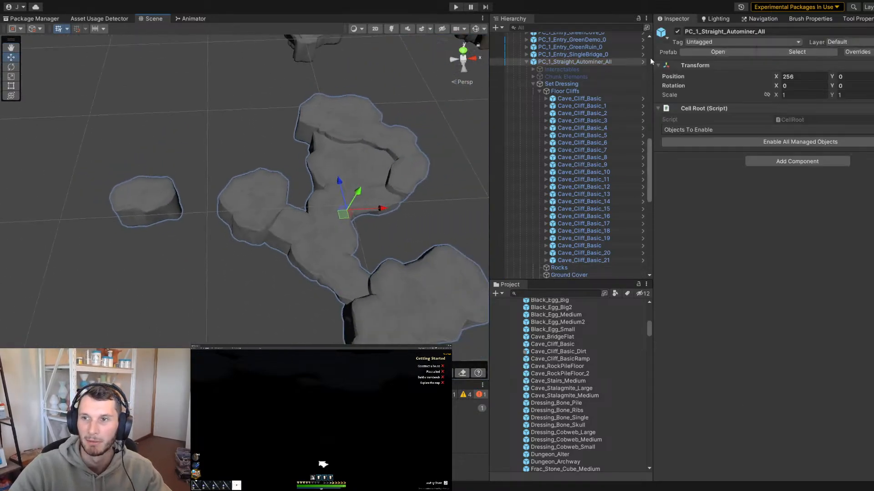
left_click(644, 62)
left_click(219, 233)
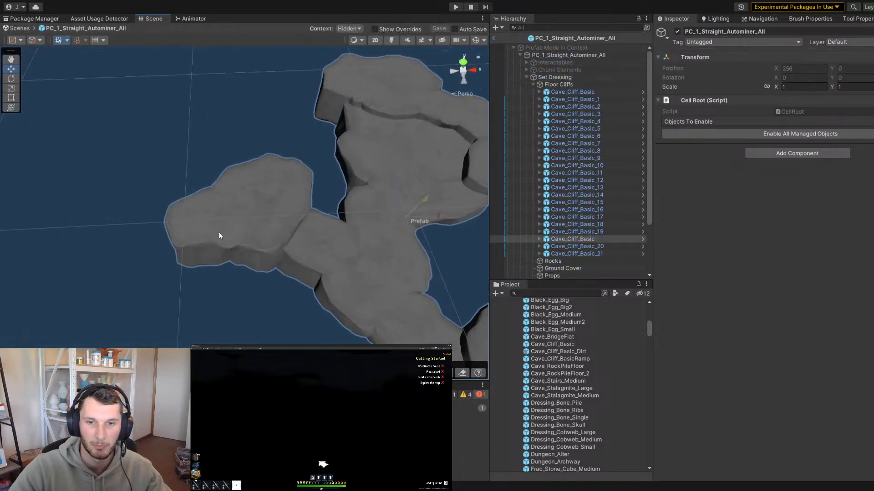
key("f")
Duplicate the arm's end cliff and place the copy over the neighbouring cliff group at about X -7.98
left_click_drag(337, 158, 202, 169, "alt")
left_click_drag(168, 126, 271, 319)
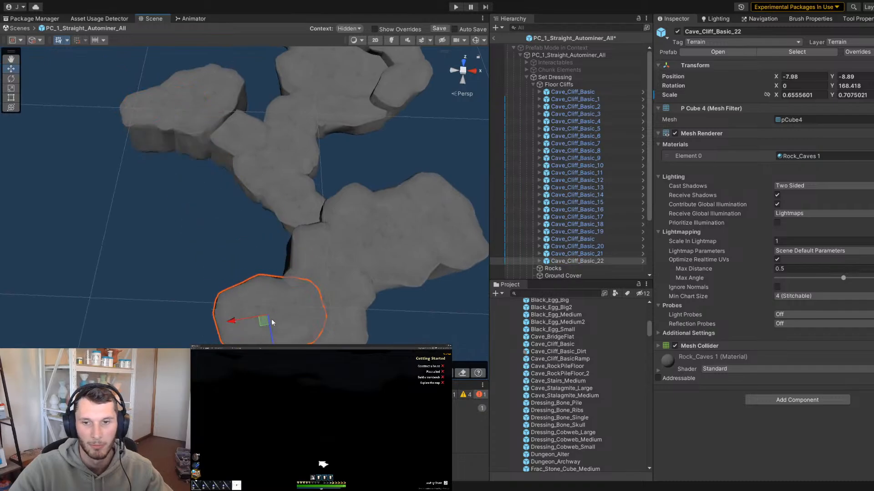
middle_click_drag(359, 338, 274, 267)
scroll(275, 267, "up", 4)
Delete the two old cliffs underneath the new copy and move the copy into their place
left_click(240, 247)
key("Delete")
left_click(151, 216)
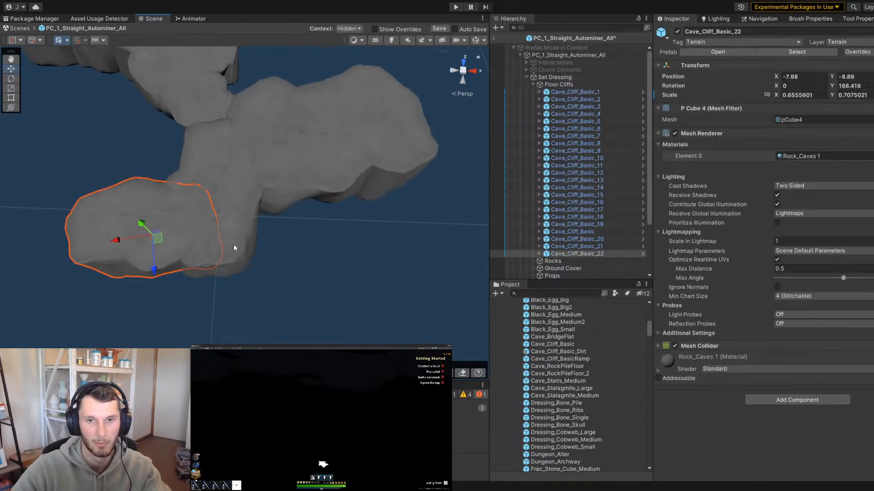
left_click(231, 243)
key("Delete")
left_click(158, 238)
left_click_drag(158, 238, 228, 222)
Duplicate the placed cliff, rotate the copy to about 118 degrees around Y and set it against the arm at about X -2.1
middle_click_drag(229, 223, 263, 282)
scroll(263, 282, "up", 2)
key("ctrl+d")
left_click_drag(263, 282, 307, 245)
key("e")
key("w")
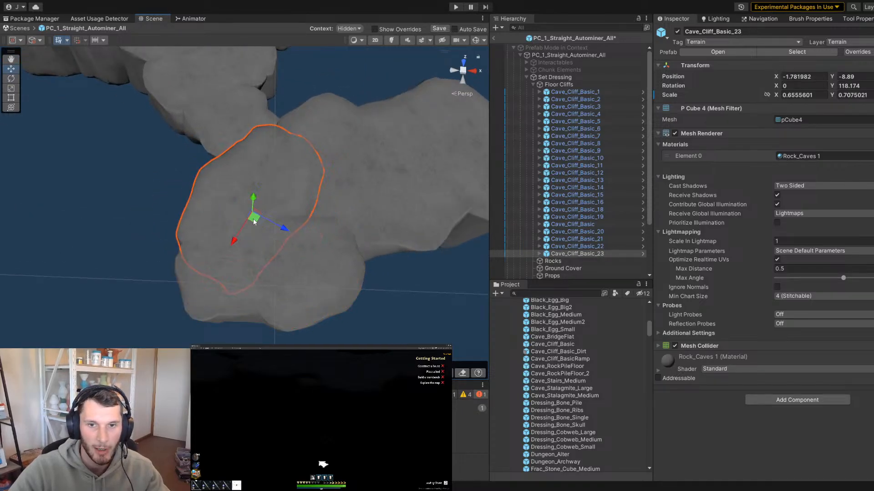
middle_click_drag(250, 232, 221, 247)
Duplicate the 118-degree cliff in place and delete the old cliff adjoining it
key("ctrl+d")
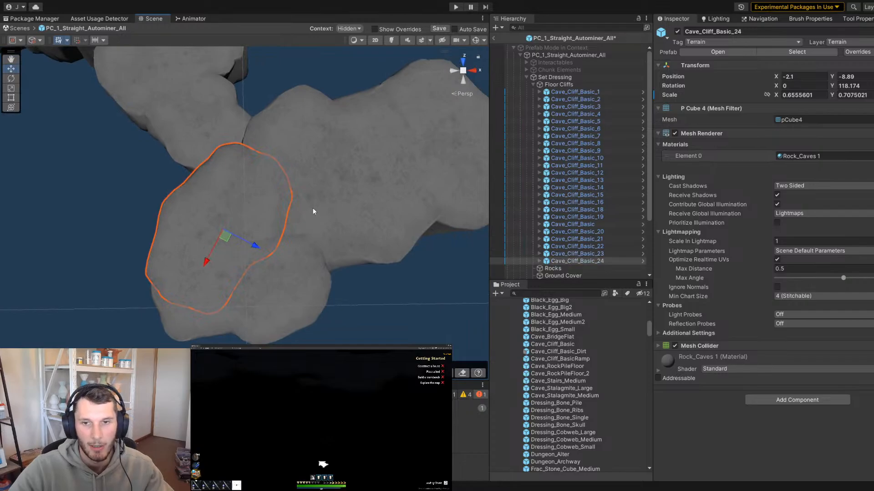
left_click(312, 203)
key("Delete")
Rotate one of the two overlapping cliffs to about 257 degrees around Y and blend it into the group near X 2.4
left_click(238, 230)
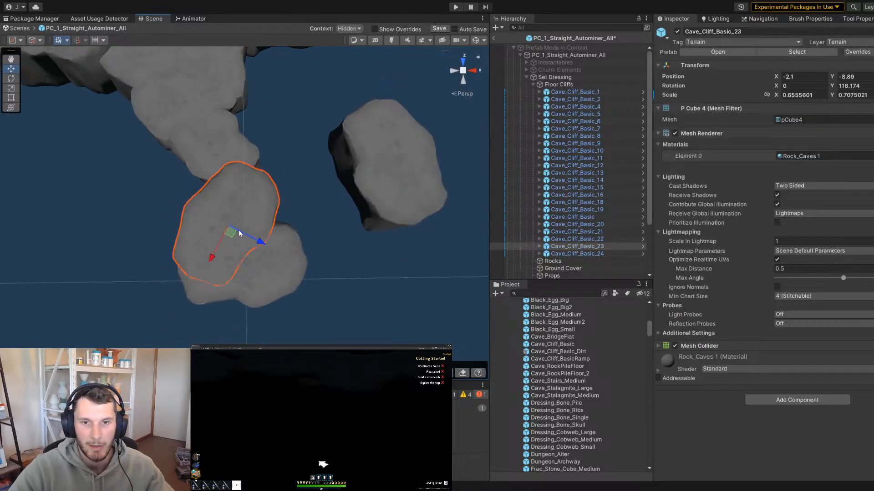
left_click_drag(239, 231, 362, 207)
left_click_drag(353, 238, 157, 187)
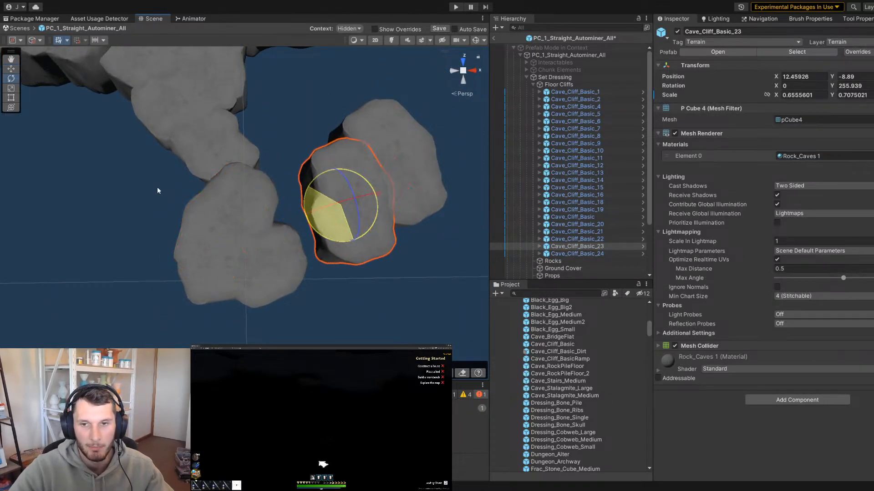
left_click_drag(335, 213, 258, 210)
scroll(257, 223, "up", 5, "alt")
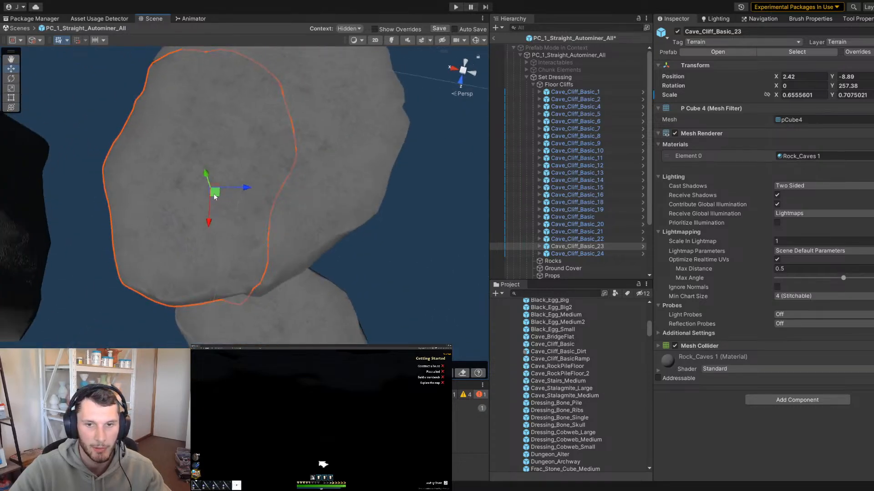
mouse_move(214, 193)
left_mouse_down()
mouse_move(215, 200)
mouse_move(189, 152)
mouse_move(206, 184)
mouse_move(224, 191)
left_mouse_up()
Delete the remaining old cliff that stands apart from the rebuilt group
scroll(254, 220, "down", 4)
left_click(160, 205)
key("Delete")
Duplicate the 118-degree cliff outward, enlarge the copy's X scale to about 0.733 and rotate it to about 176 degrees around Y
left_click(383, 208)
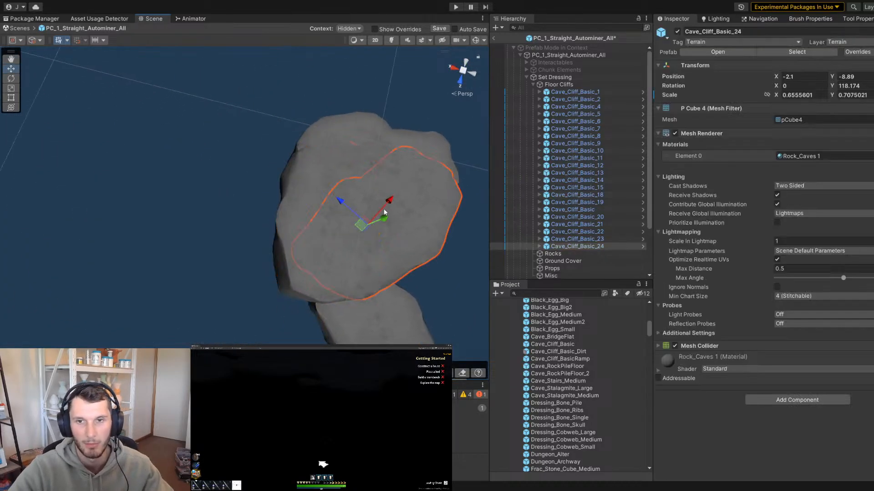
key("ctrl+d")
left_click_drag(360, 225, 262, 228)
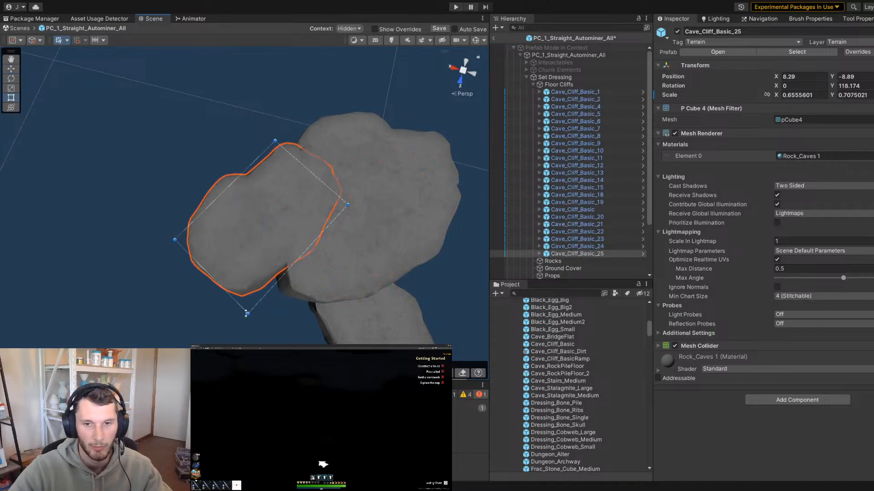
left_click_drag(246, 313, 242, 335)
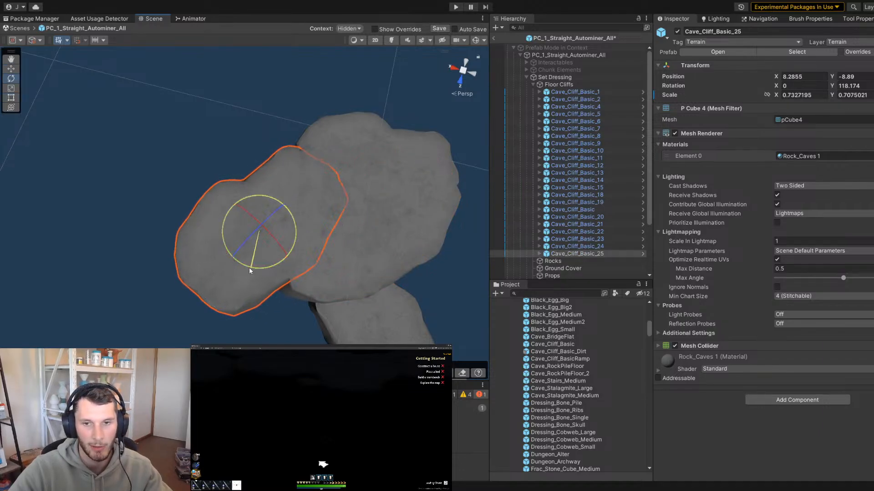
left_click_drag(249, 267, 243, 210)
key("w")
scroll(255, 249, "down", 3)
Duplicate the enlarged cliff, rotate the copy to about -86 degrees around Y and place it at about X 10.55
key("ctrl+d")
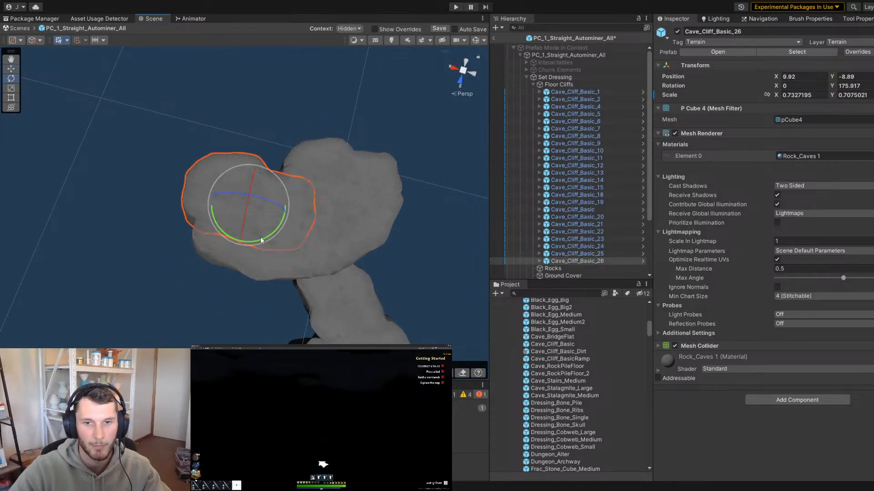
left_click_drag(261, 240, 326, 276)
key("w")
key("e")
key("w")
left_click_drag(250, 286, 237, 238, "alt")
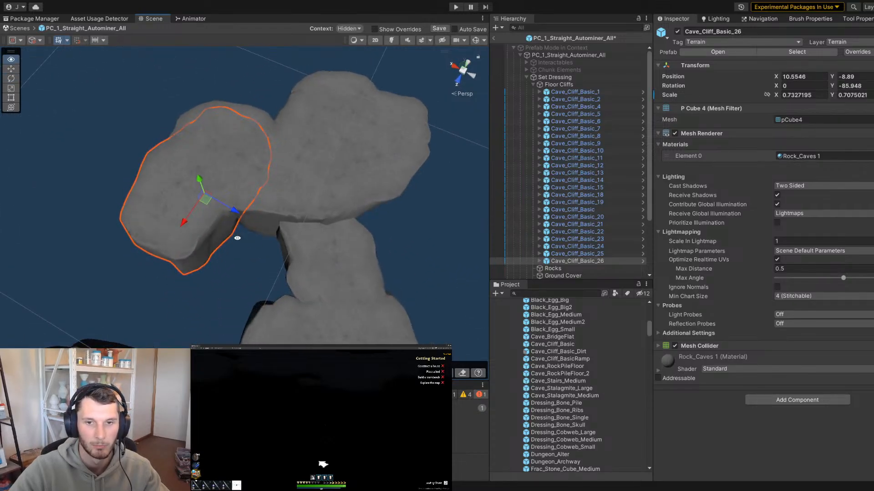
Rotate the newest copy to about -53 degrees around Y and slide it along the group's outer end to about X 14.11
key("e")
left_click_drag(190, 207, 149, 208)
key("w")
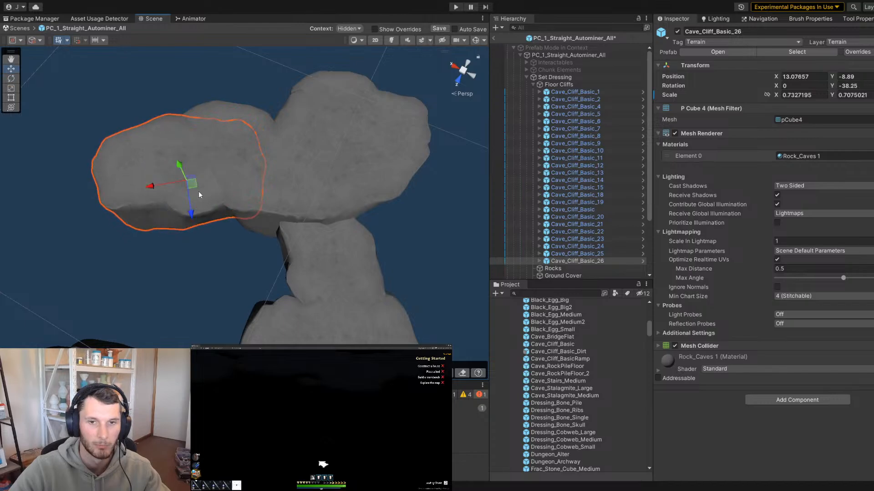
left_click_drag(199, 191, 213, 162)
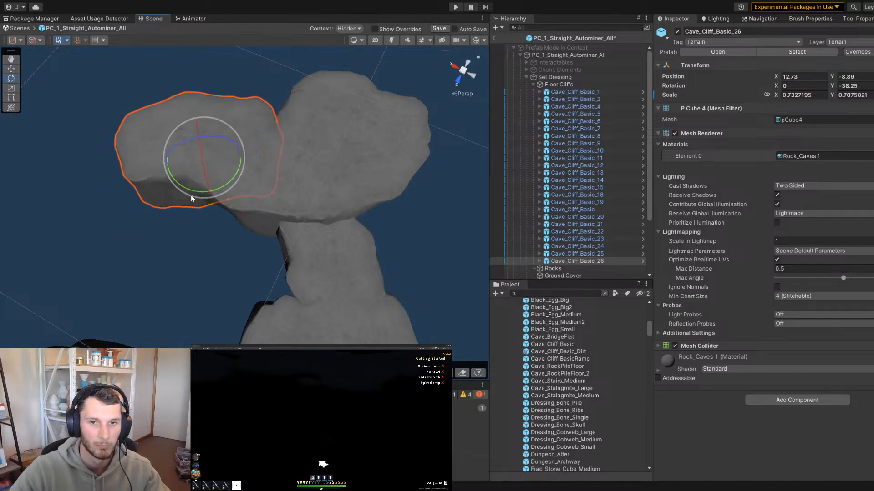
left_click_drag(205, 192, 220, 188)
key("w")
middle_click_drag(97, 170, 172, 205)
scroll(182, 204, "up", 5)
left_click_drag(307, 187, 279, 184)
scroll(219, 200, "down", 5)
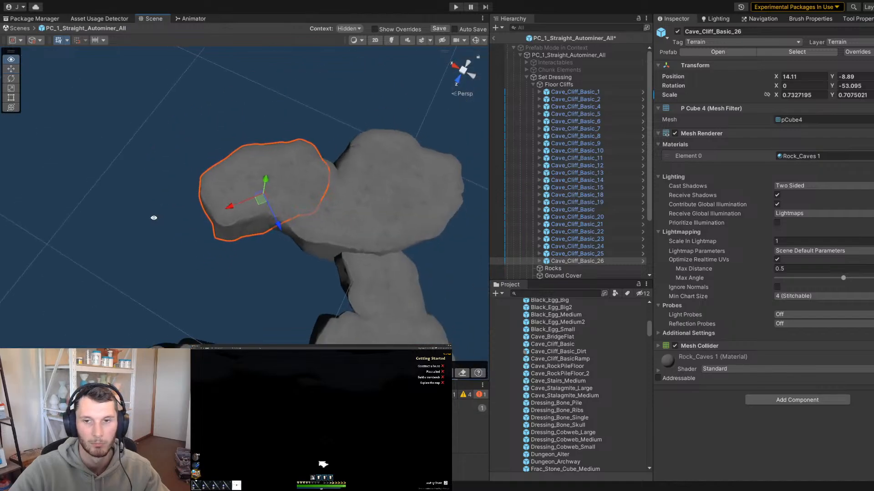
Duplicate the 118-degree cliff again and move the copy over the joint between the cliffs, at about X 8.31
left_click(380, 207)
left_click(412, 181)
key("ctrl+d")
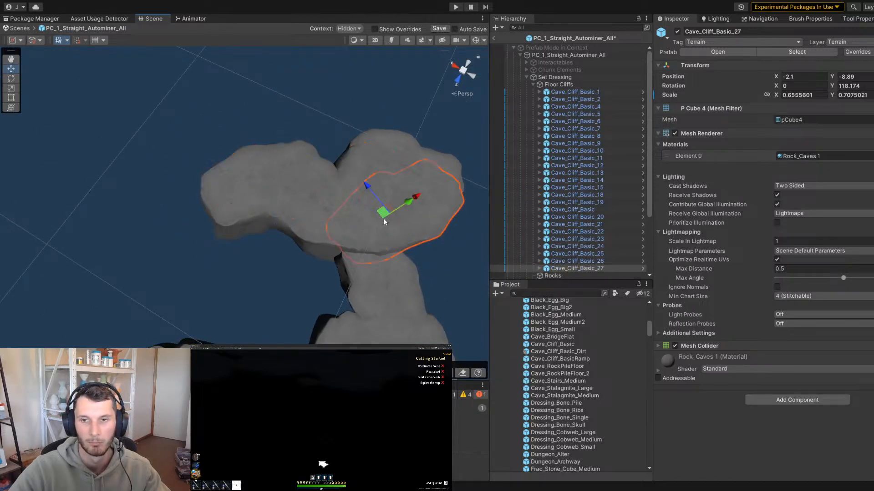
left_click_drag(384, 218, 310, 193)
right_click_drag(405, 207, 413, 211)
key("w")
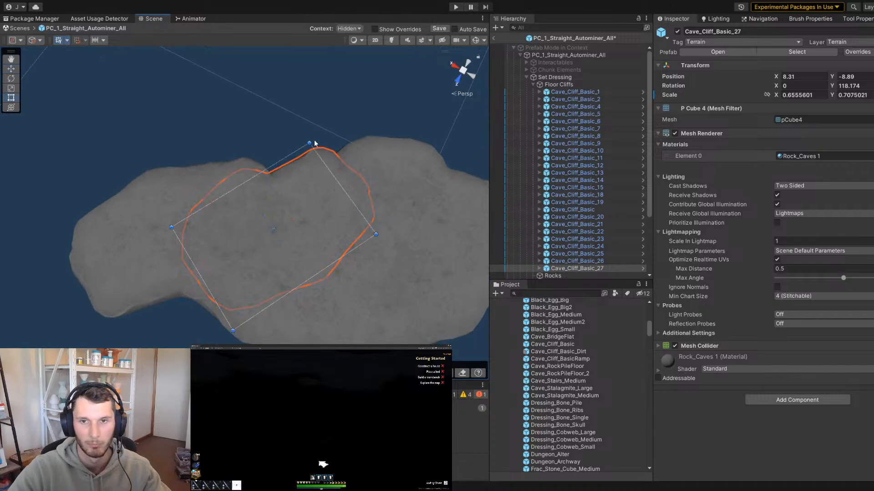
Shrink the joint cliff's X scale to about 0.578 and rotate it to blend with its neighbours
left_click_drag(310, 142, 302, 156)
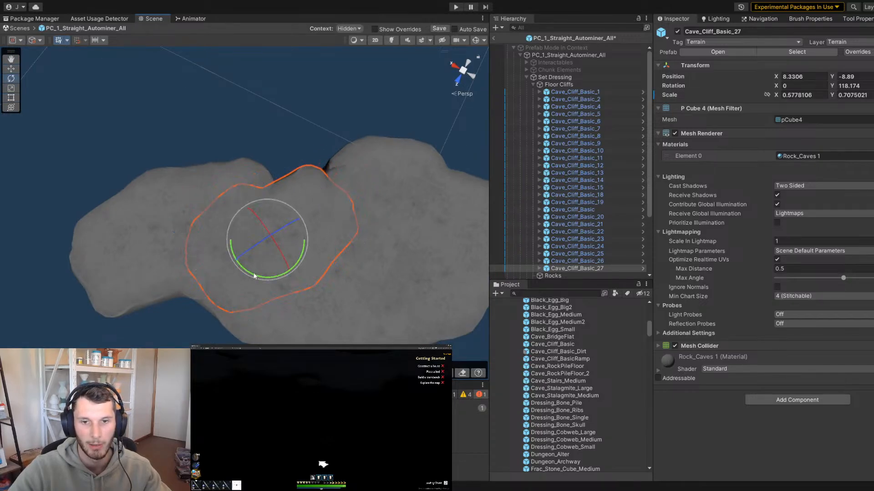
left_click_drag(254, 276, 173, 210)
key("w")
scroll(262, 251, "down", 3)
Duplicate the shrunken cliff, rotate the copy to about 294 degrees around Y and fit it onto the group's outer end
key("ctrl+d")
scroll(220, 206, "up", 2)
key("e")
left_click_drag(246, 233, 57, 176)
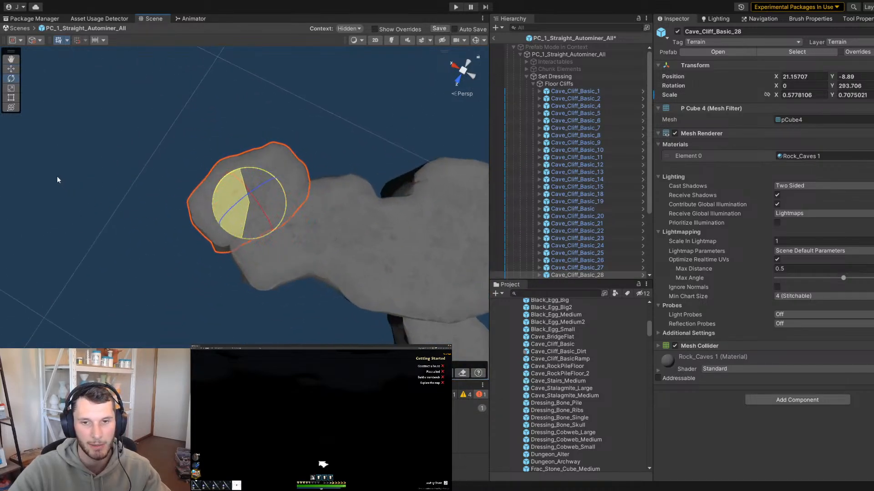
left_click_drag(253, 218, 229, 239)
Duplicate the outer-end cliff, rotate the copy to about 442 degrees around Y and place it at about X 14.42
key("ctrl+d")
left_click_drag(242, 199, 189, 248)
key("e")
key("w")
left_click_drag(253, 205, 137, 244)
left_click_drag(257, 237, 190, 254)
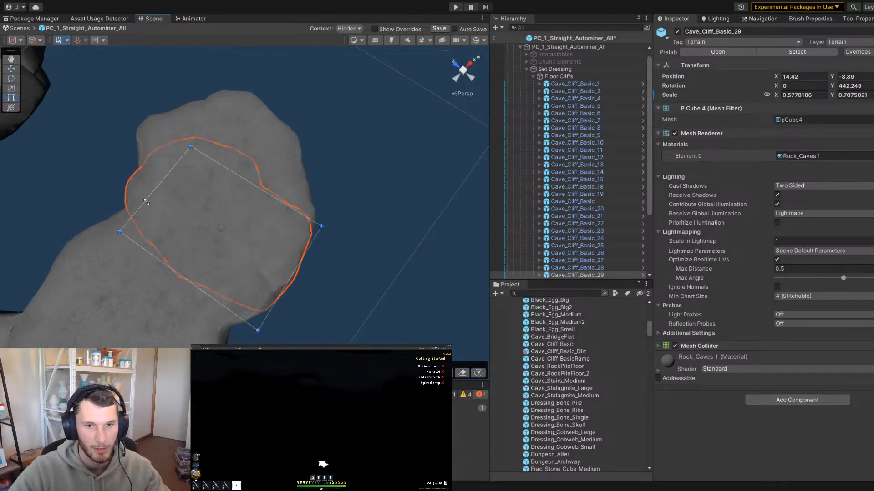
Shrink this copy's X scale to about 0.432, rotate it to about 450 degrees and reposition it near X 15.57
left_click_drag(191, 149, 195, 156)
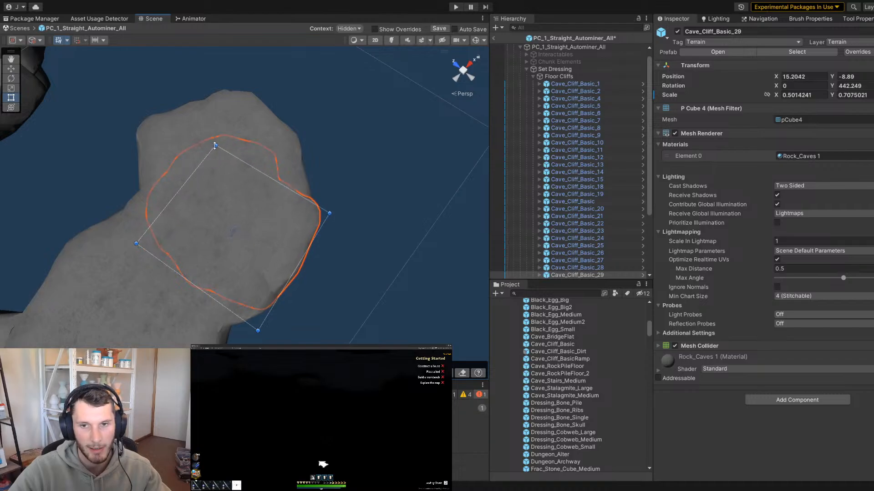
left_click_drag(215, 149, 217, 166)
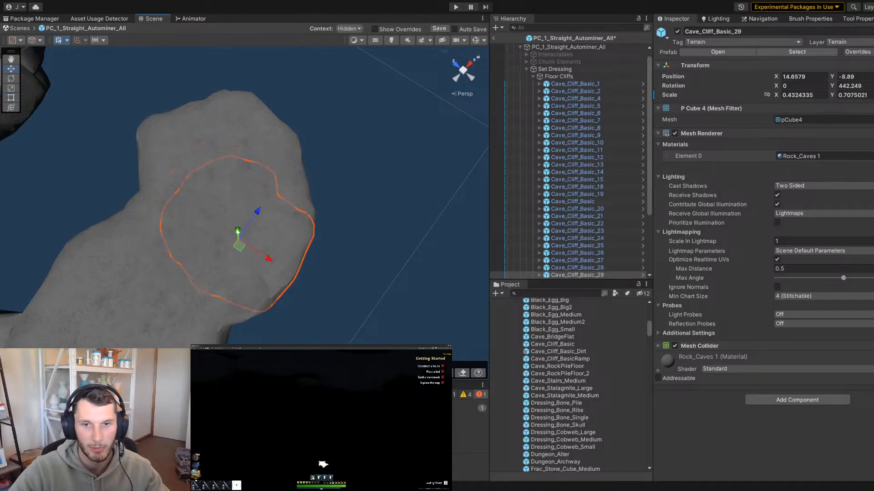
left_click_drag(245, 241, 228, 225, "alt")
key("w")
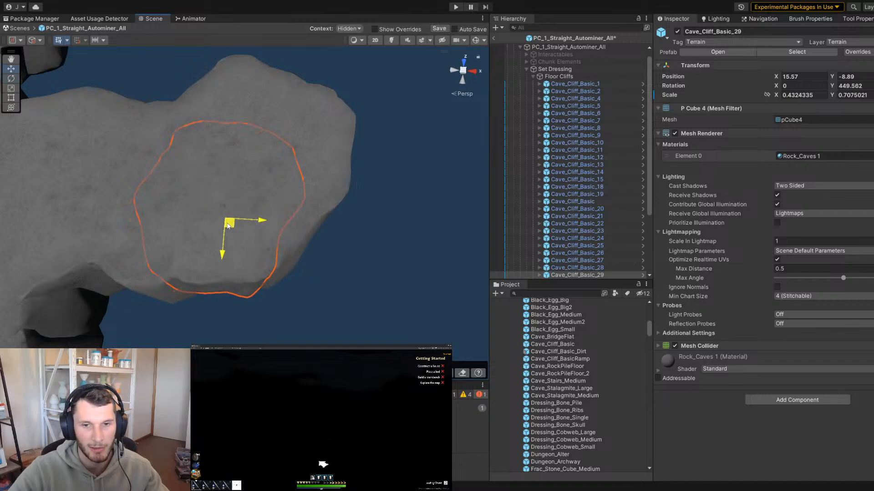
left_click_drag(244, 296, 284, 207, "alt")
Duplicate the -53-degree cliff, rotate the copy to about 100 degrees around Y and move it outward to about X 19.45
left_click(246, 203)
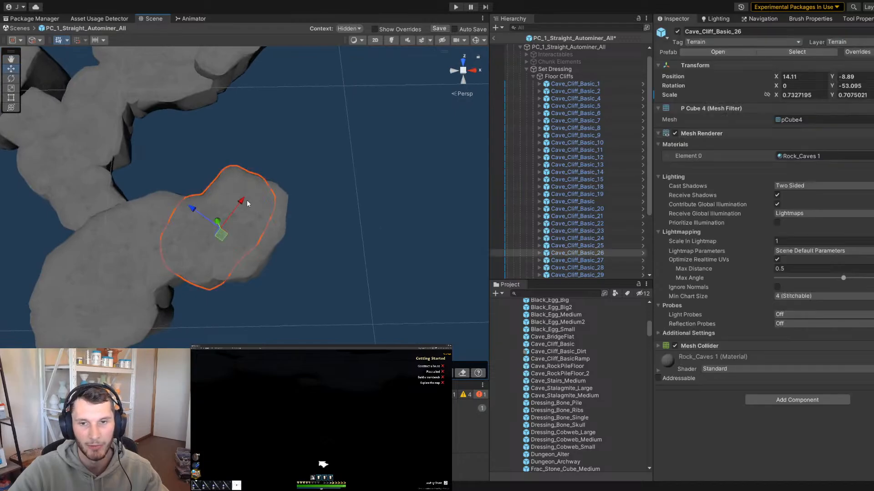
key("ctrl+d")
key("e")
left_click_drag(221, 235, 253, 232)
key("w")
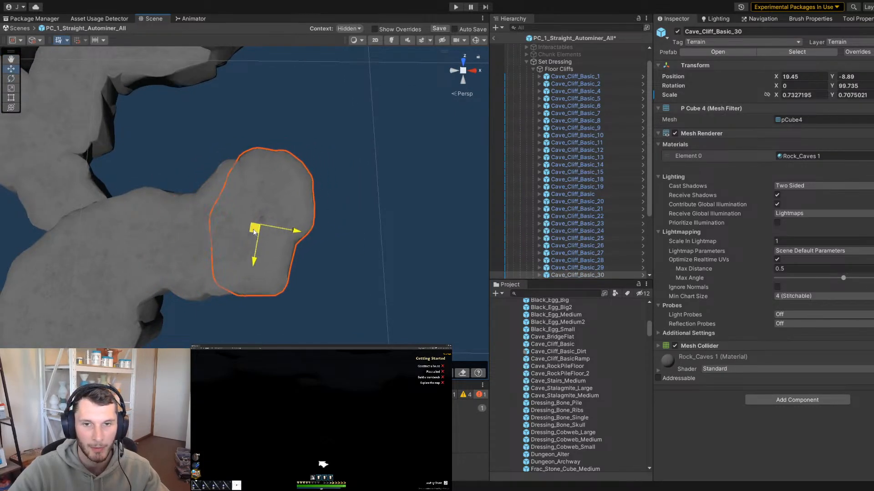
Stretch the new end cliff's X scale to about 0.752, turn it to about 90 degrees and nudge it against its neighbours
left_click_drag(294, 301, 308, 309)
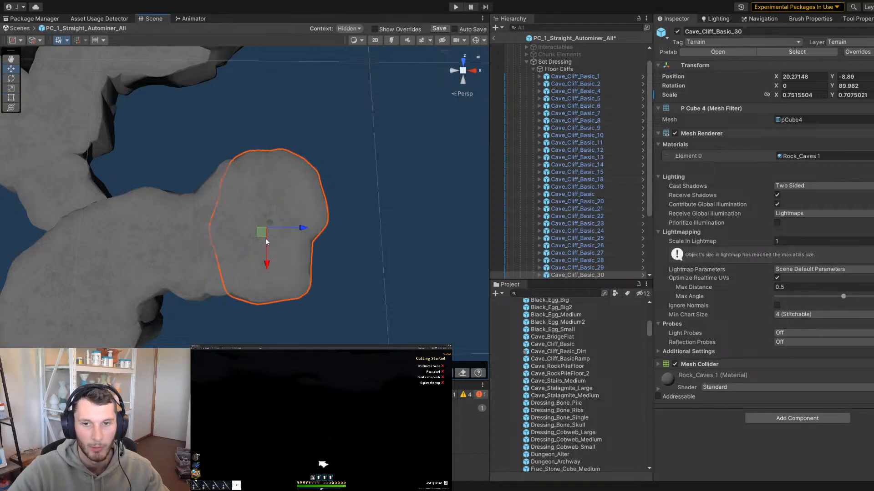
left_click_drag(263, 233, 254, 233)
left_click(269, 205)
Duplicate the arm-end cliff, move the copy to the opposite cliff group at about X -27.4 and focus on it
scroll(245, 230, "down", 8)
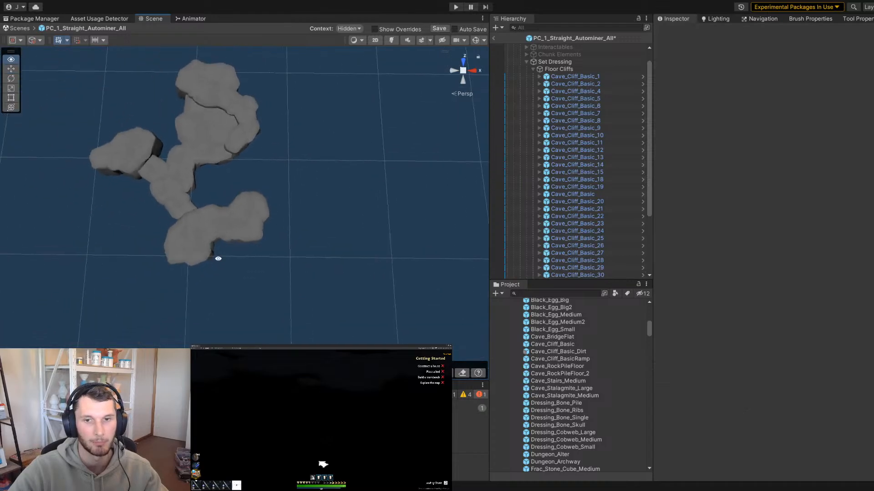
scroll(268, 220, "up", 5)
left_click_drag(228, 232, 355, 231, "alt")
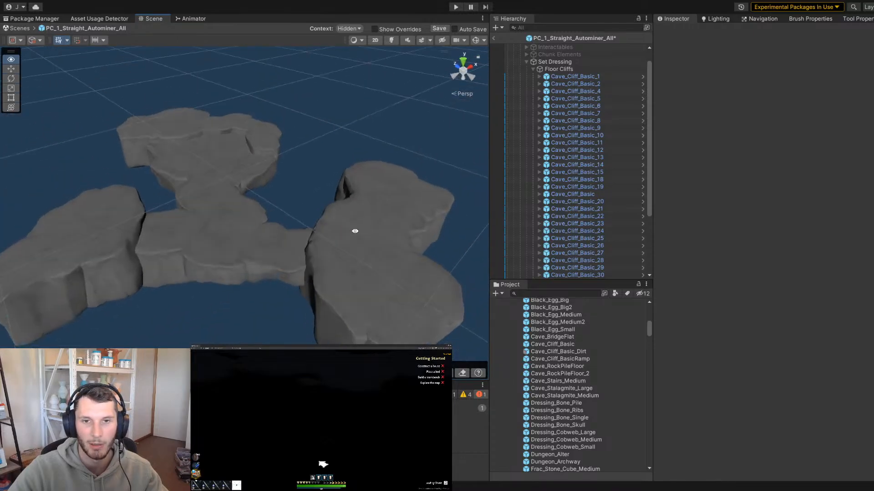
left_click_drag(177, 229, 226, 211, "alt")
left_click(134, 324)
key("ctrl+d")
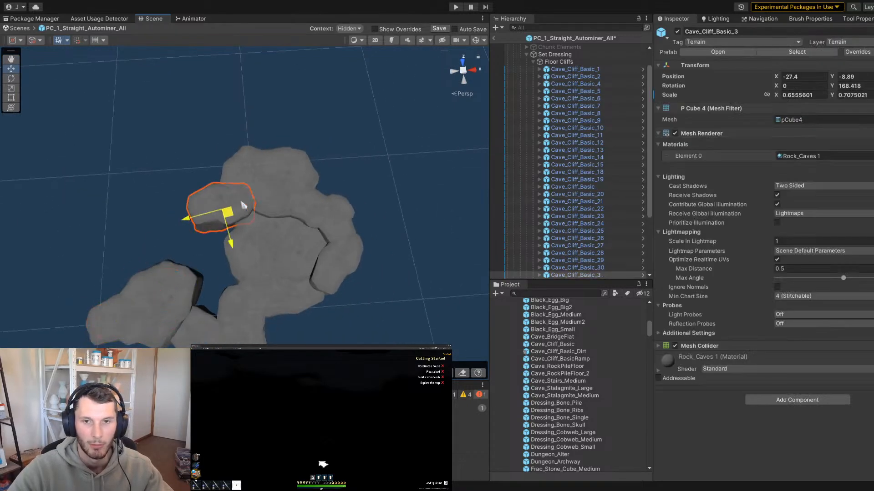
key("f")
left_click_drag(364, 195, 262, 241, "alt")
Shift the copy along the opposite group's edge and delete two old cliffs there
mouse_move(242, 207)
left_mouse_down()
mouse_move(173, 146)
mouse_move(242, 220)
left_mouse_up()
left_click(239, 201)
key("Delete")
left_click(239, 193)
key("Delete")
Rotate the copied cliff to about 232 degrees around Y at about X 1.43 and delete the old cliffs it replaces
left_click(192, 167)
key("e")
left_click_drag(230, 249, 160, 221)
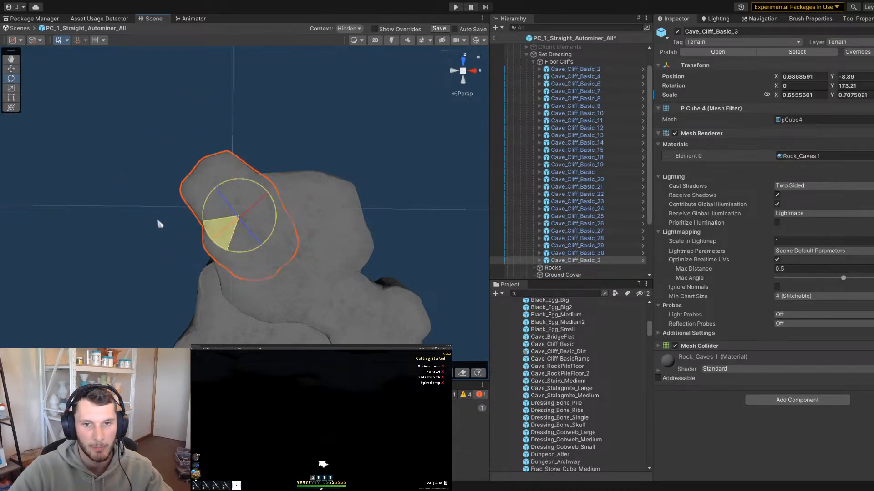
key("w")
left_click_drag(247, 224, 308, 161)
left_click(306, 151)
key("Delete")
left_click(275, 200)
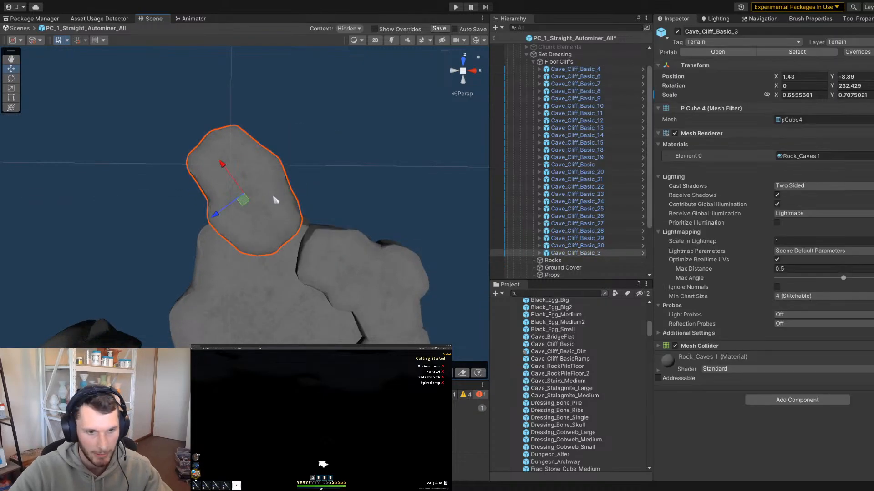
Duplicate the placed cliff, rotate the copy to about 380 degrees around Y and set it at about X 1.67
left_click_drag(241, 232, 67, 140)
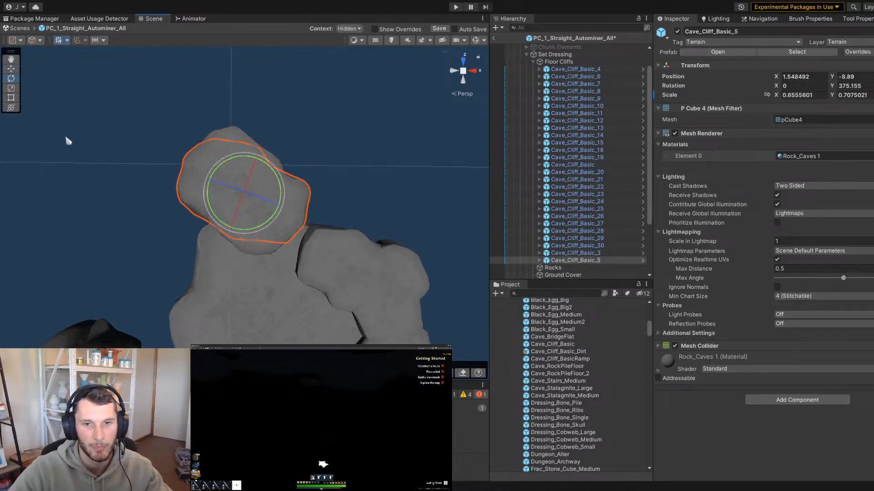
left_click_drag(244, 204, 245, 213)
scroll(272, 264, "up", 5)
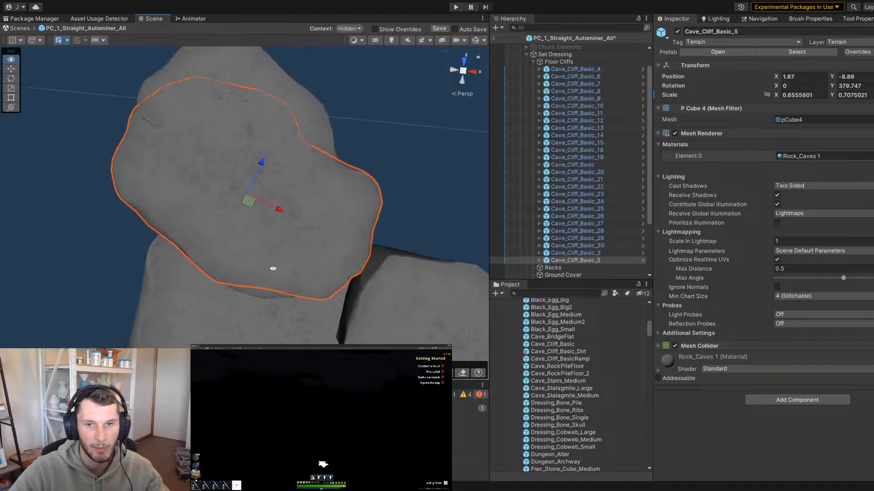
left_click_drag(273, 268, 65, 162, "alt")
Duplicate the 380-degree cliff, rotate the copy to about 562 degrees around Y and place it at about X 8.36
key("ctrl+d")
key("w")
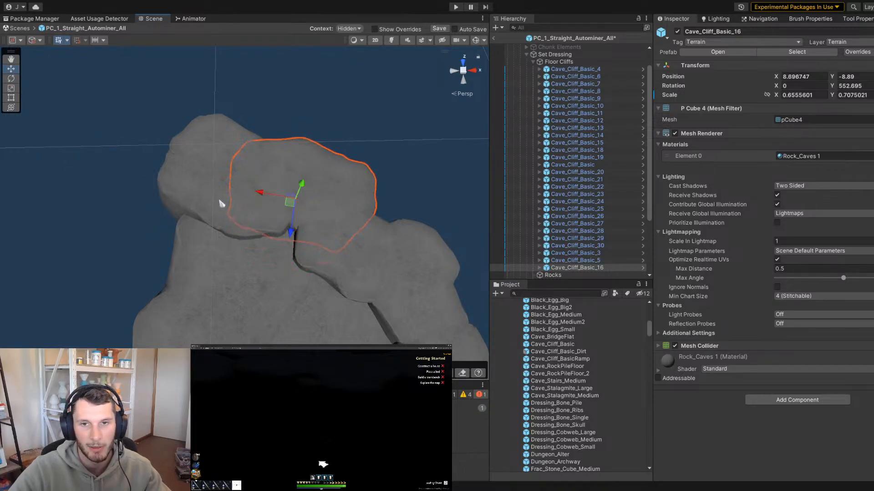
left_click_drag(294, 207, 276, 235)
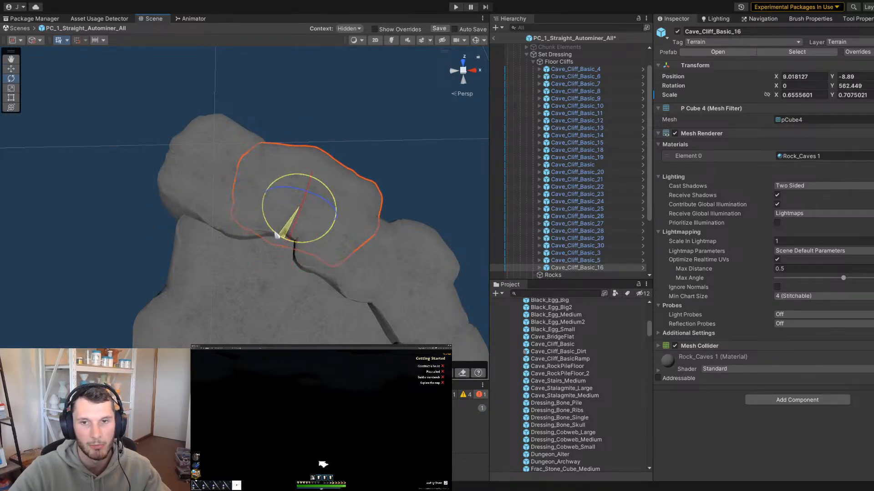
right_click_drag(205, 195, 210, 196)
left_click_drag(272, 235, 263, 229)
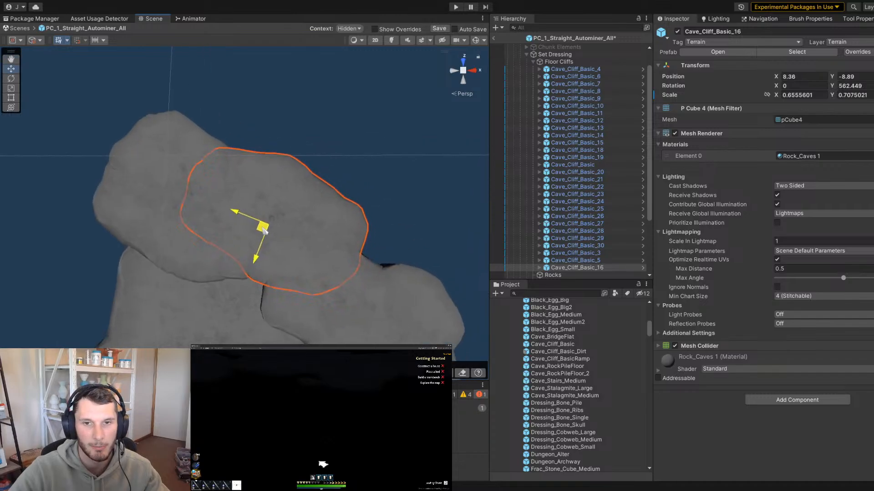
Delete the two old cliffs beyond the new pieces on the group's outer edge
scroll(196, 253, "down", 3)
scroll(195, 253, "up", 2)
middle_click_drag(357, 293, 332, 221)
left_click(279, 206)
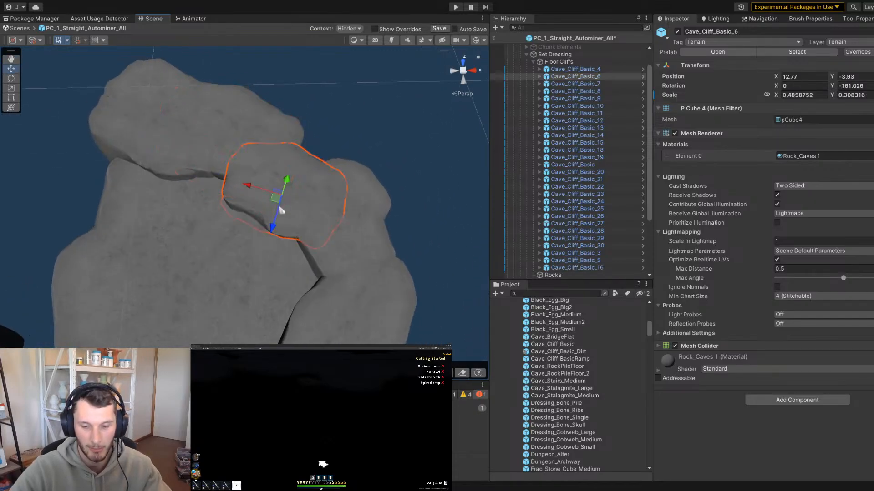
key("Delete")
left_click(341, 202)
key("Delete")
Duplicate the 562-degree cliff, rotate the copy to about 592 degrees around Y and move it outward to about X 15.76
left_click(242, 142)
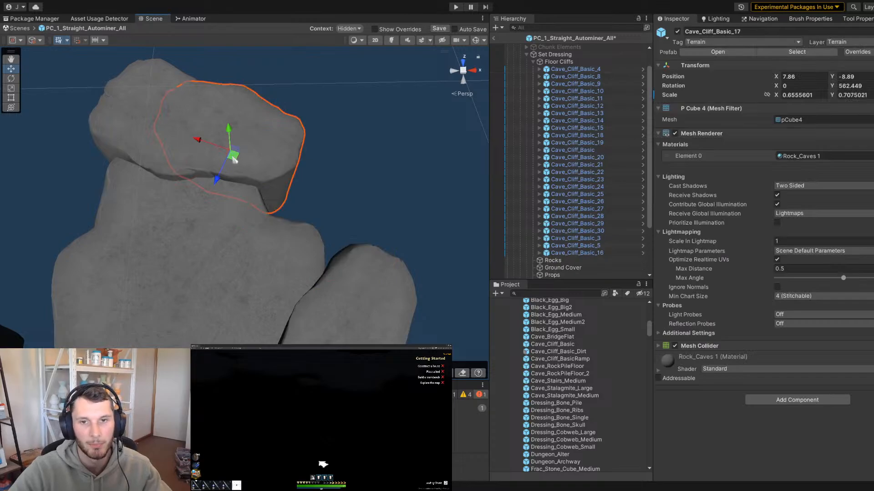
key("e")
left_click_drag(232, 158, 284, 224)
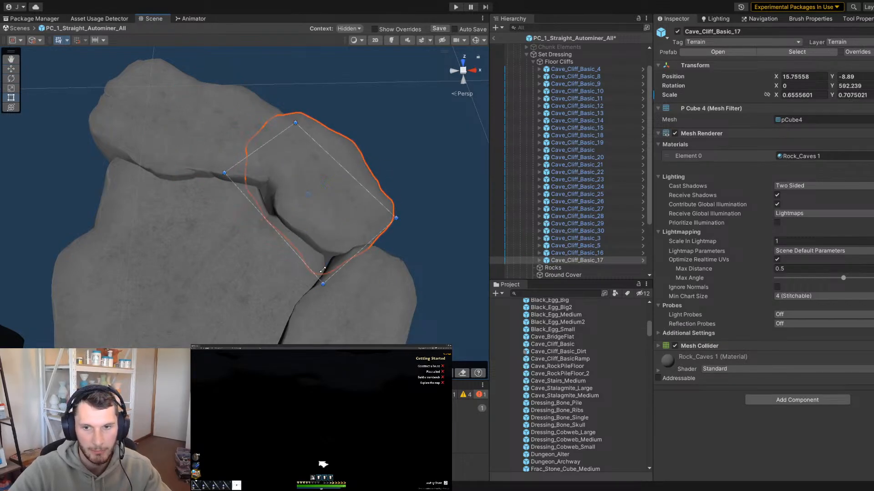
Stretch the new outer cliff's X scale to about 0.662, turn it to about 598 degrees around Y and set its X rotation to 0
left_click_drag(323, 284, 320, 289)
left_click_drag(315, 237, 304, 234)
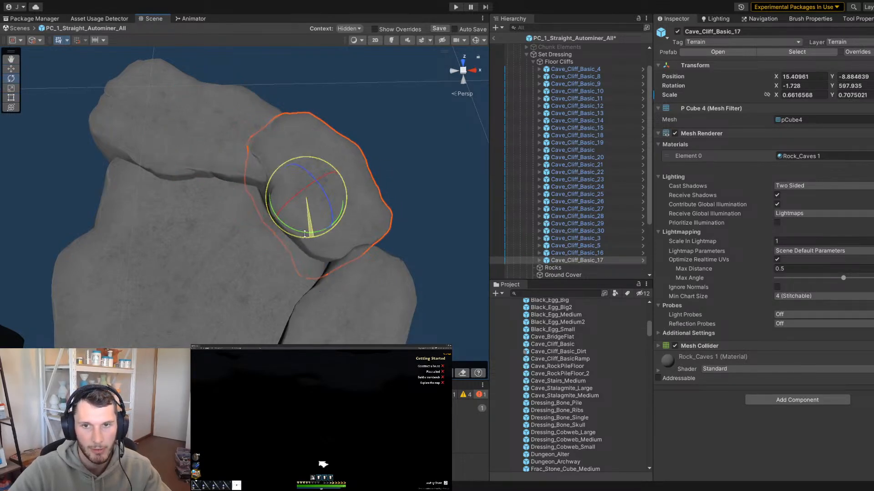
type("0")
key("Return")
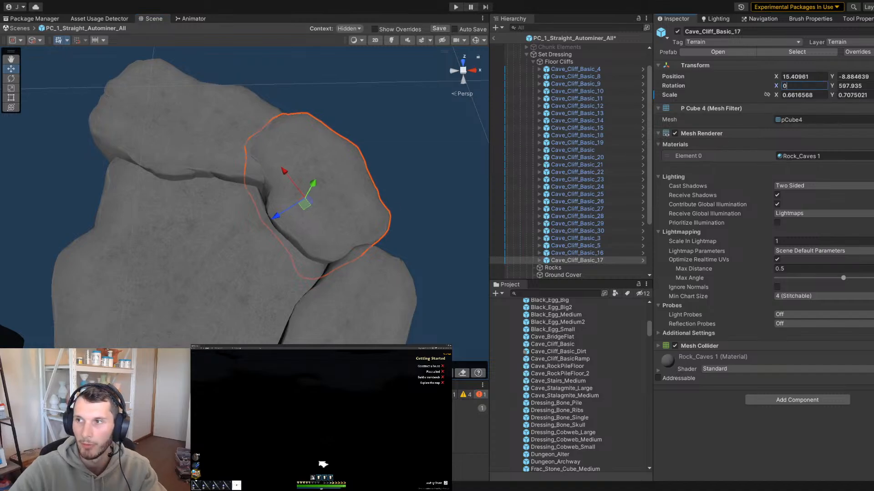
Duplicate the 598-degree cliff farther along the outer edge and delete the old cliff there
left_click_drag(284, 202, 16, 154)
key("f")
key("e")
key("w")
scroll(218, 223, "down", 3)
left_click_drag(218, 223, 271, 203, "alt")
key("ctrl+d")
left_click(302, 262)
key("Delete")
Duplicate the latest outer cliff, move the copy farther along the curve and rotate it to continue the edge
left_click(318, 208)
right_click_drag(272, 210, 273, 228)
key("ctrl+d")
left_click_drag(272, 175, 288, 221)
key("e")
left_click_drag(289, 260, 281, 212)
key("w")
left_click(382, 274)
mouse_move(392, 276)
right_mouse_down("alt")
mouse_move(164, 277)
mouse_move(382, 273)
right_mouse_up("alt")
left_click_drag(382, 273, 378, 234, "alt")
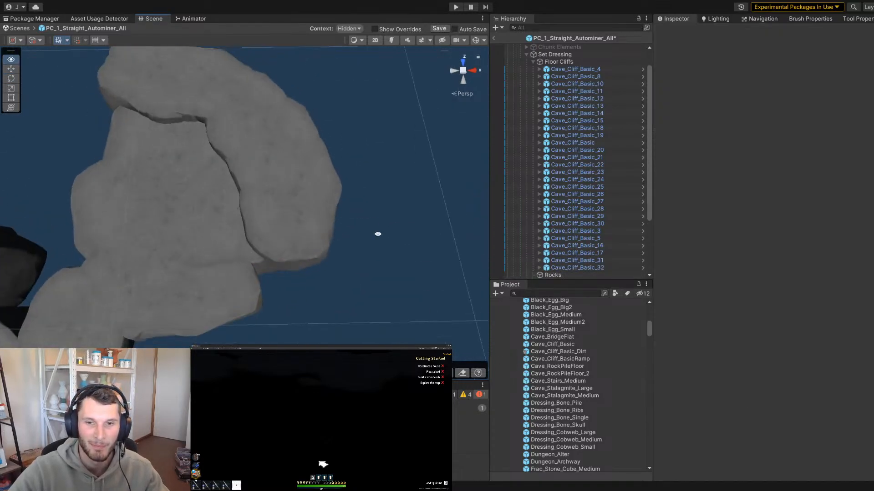
Duplicate the curve's end cliff and move the copy inward to about X 11.65
left_click(297, 237)
middle_click_drag(297, 239, 302, 204)
key("ctrl+d")
left_click_drag(283, 177, 243, 267)
Reduce the new end cliff's X scale to about 0.549, rotate it to about 504 degrees around Y and place it at about X 14.4
key("t")
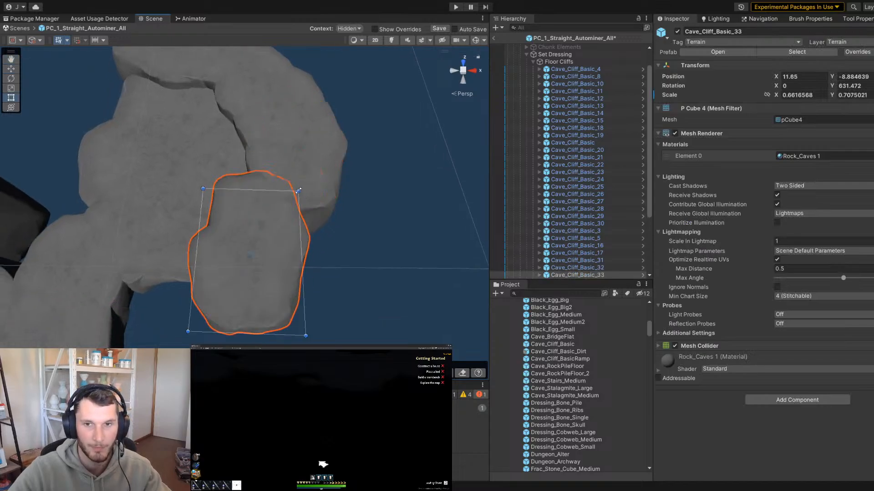
left_click_drag(296, 192, 277, 210)
left_click_drag(255, 295, 400, 273)
key("w")
left_click_drag(233, 268, 229, 226)
key("e")
left_click(369, 255)
scroll(291, 250, "down", 7)
scroll(221, 229, "up", 5)
middle_click_drag(139, 239, 191, 240)
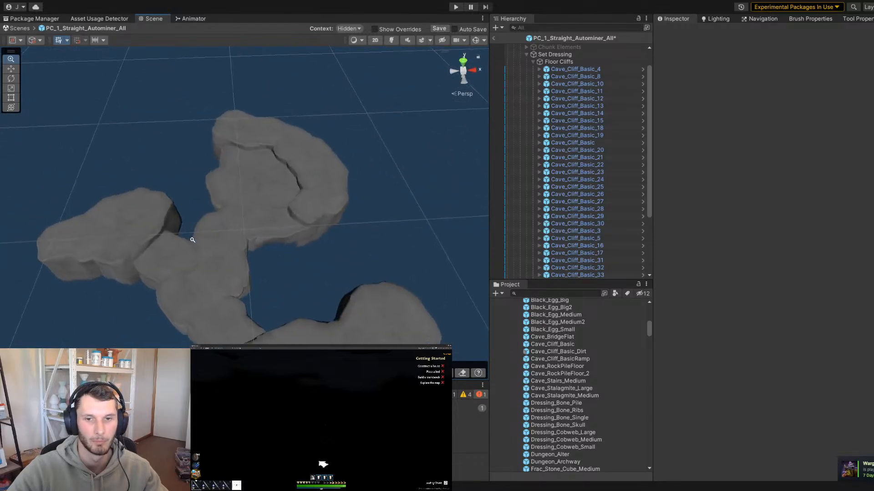
scroll(309, 235, "up", 4)
left_click(310, 234)
key("Delete")
left_click(358, 213)
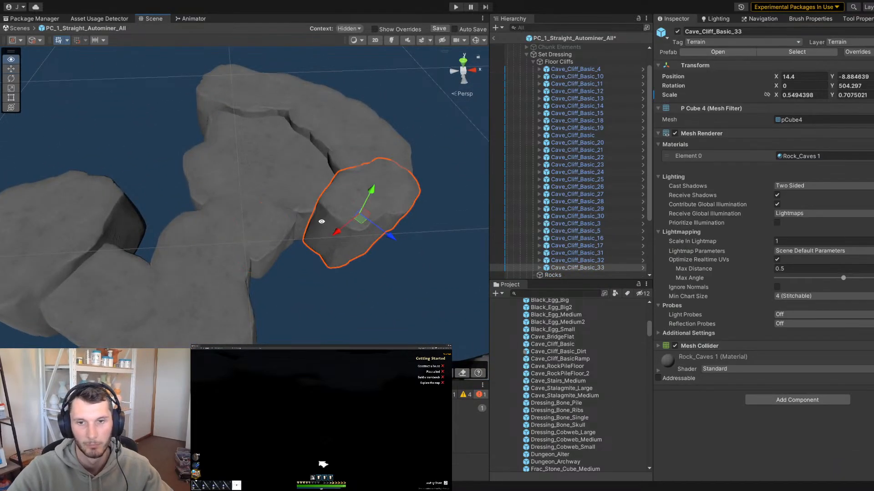
left_click_drag(322, 220, 367, 257, "alt")
key("ctrl+z")
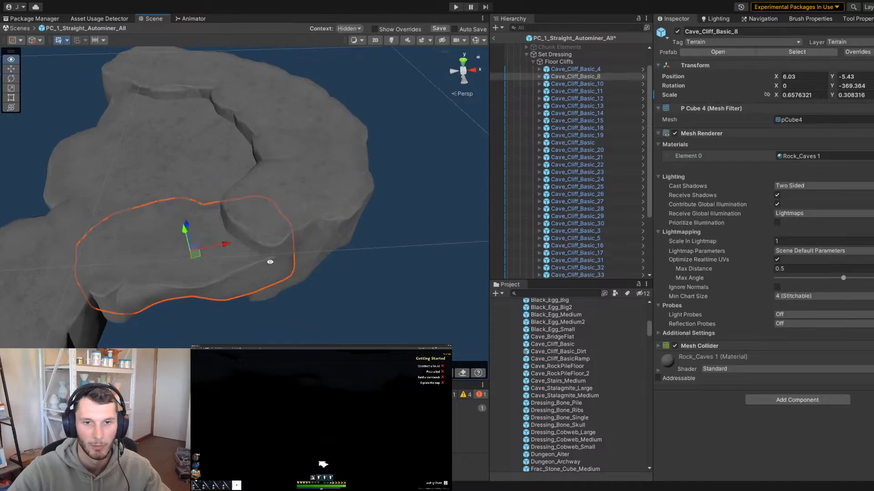
Delete the old cliff beside the end piece, then duplicate the end piece to about X 6.99 and lower it to Y -10.49
right_click_drag(269, 261, 292, 273)
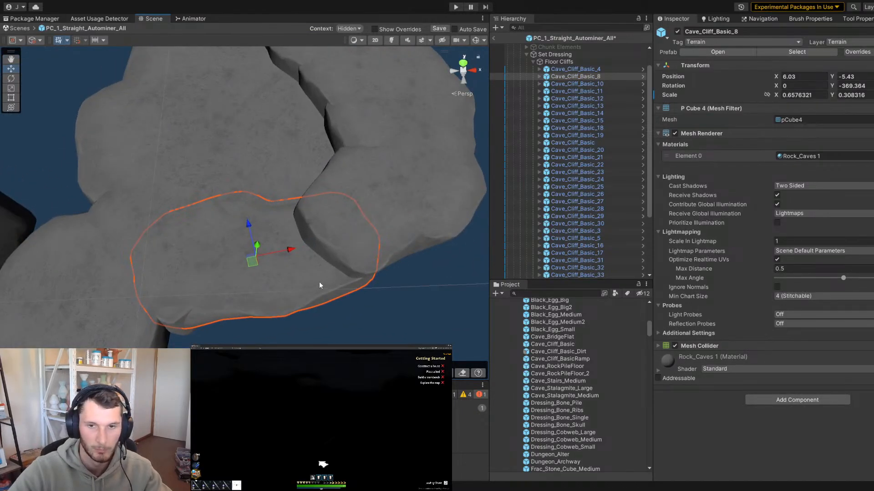
key("Delete")
left_click(349, 236)
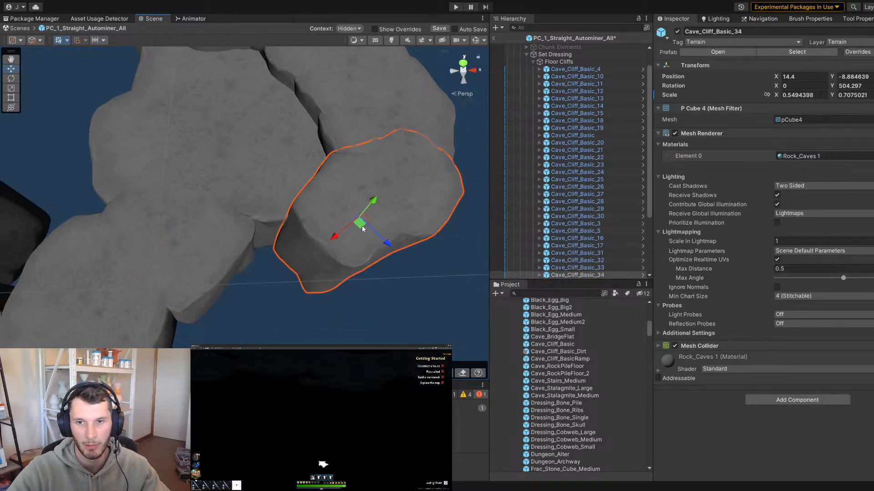
left_click_drag(361, 225, 259, 199)
left_click_drag(266, 141, 168, 213)
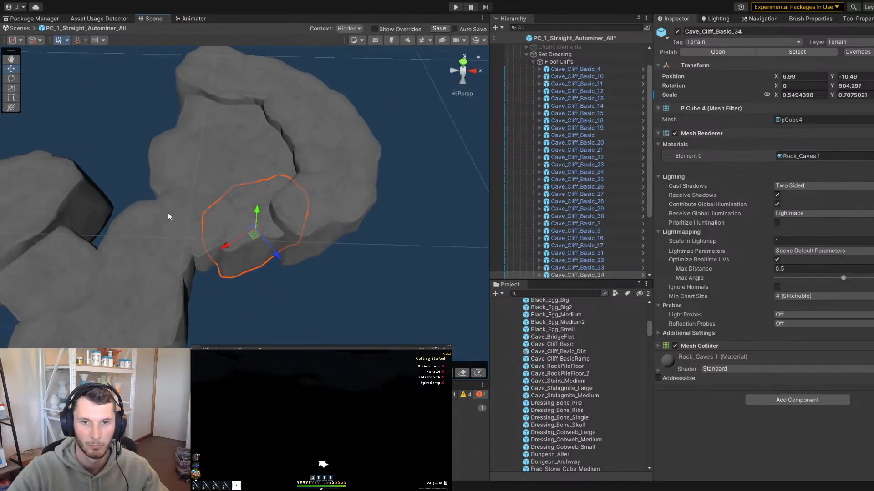
Delete the old cliffs filling the inside of the new curve, including the large central one
left_click(254, 177)
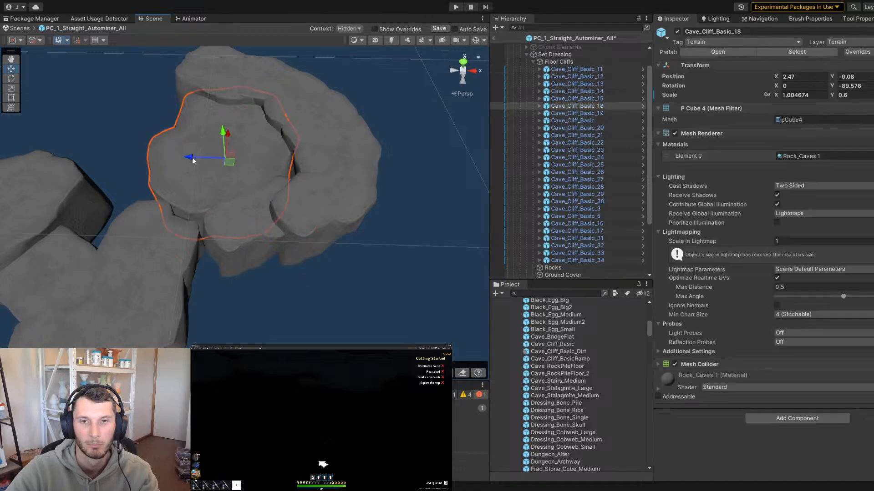
key("Delete")
Enlarge the lowered cliff's X scale to about 0.712 and rotate it to fit inside the curve's end
left_click(230, 199)
left_click_drag(214, 157, 200, 195, "alt")
key("t")
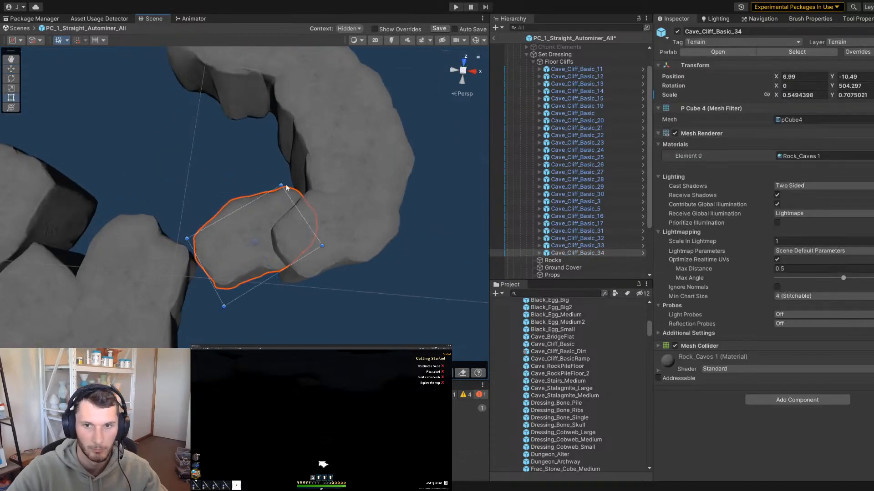
left_click_drag(281, 185, 303, 156)
key("e")
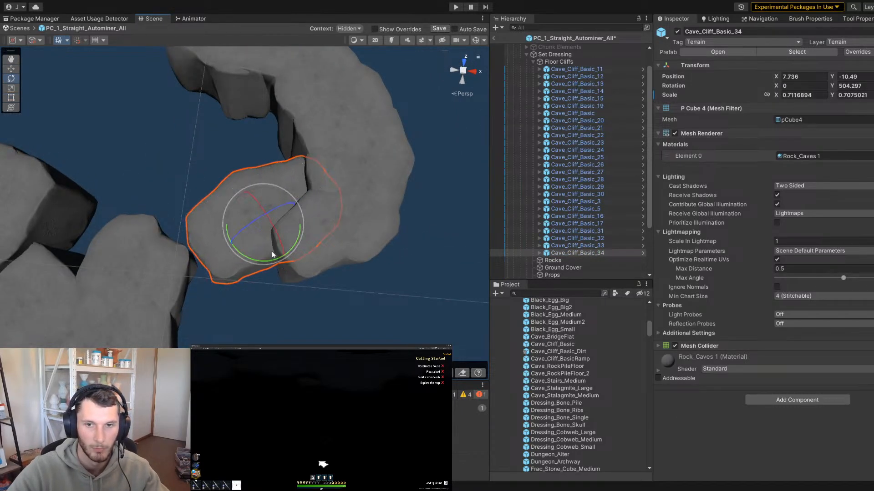
left_click_drag(272, 251, 132, 197)
key("w")
Duplicate the lowered cliff and rotate the copy to about 628 degrees around Y along the curve's inner side at about X 7.46
key("ctrl+d")
key("e")
key("w")
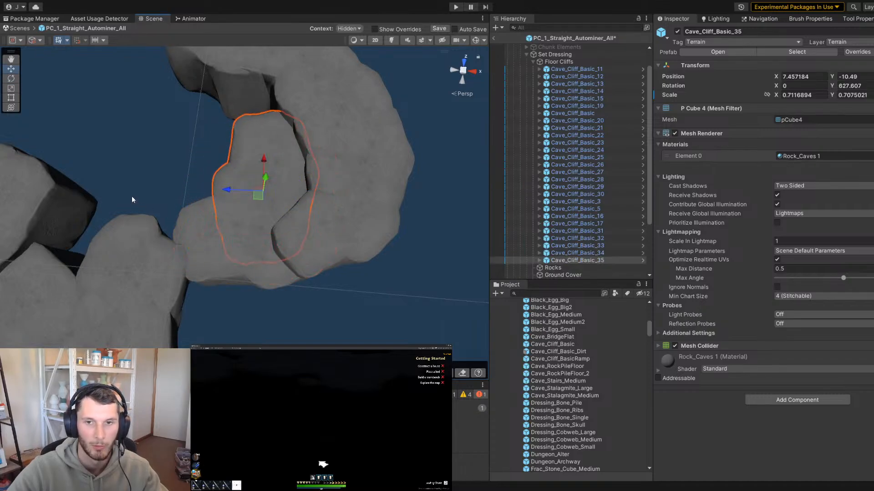
Duplicate the 628-degree inner cliff, rotate the copy to about 585 degrees around Y and fit it against the upper inner edge
scroll(132, 199, "up", 2)
key("ctrl+d")
left_click_drag(254, 214, 222, 116)
middle_click_drag(222, 117, 285, 190)
key("e")
left_click_drag(285, 221, 331, 214)
key("w")
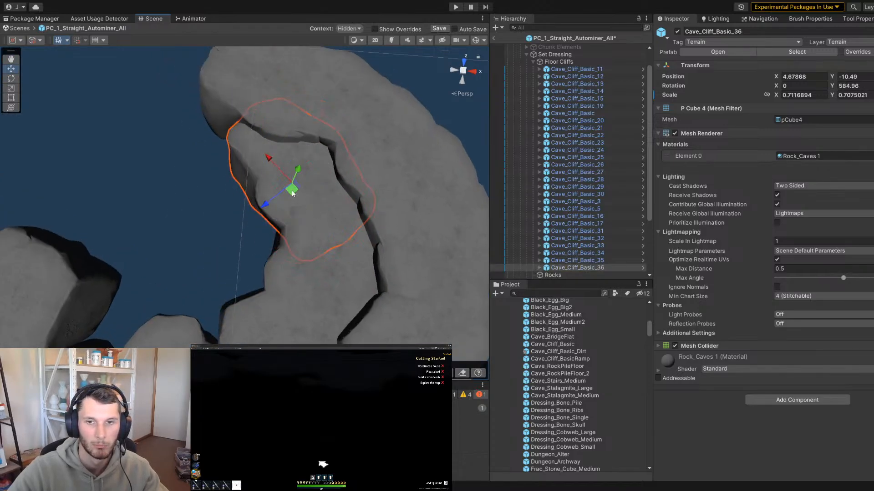
left_click_drag(292, 193, 417, 190)
Duplicate the 585-degree inner cliff, rotate the copy to about 444 degrees around Y and place it at about X -1.43
key("ctrl+d")
key("e")
key("w")
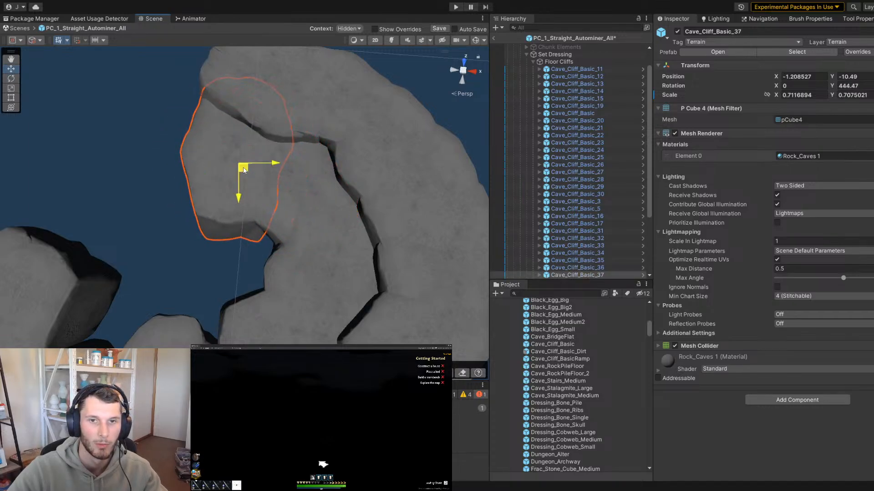
left_click_drag(241, 166, 291, 209)
Duplicate the 444-degree inner cliff, rotate the copy to about 607 degrees around Y and stretch its X scale to about 0.738
scroll(241, 164, "up", 2)
scroll(241, 163, "down", 1)
key("ctrl+d")
key("e")
key("w")
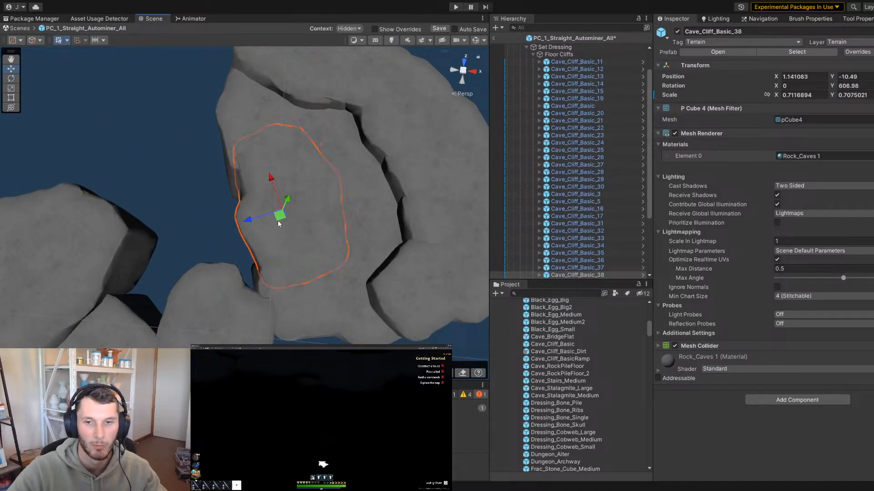
scroll(282, 220, "down", 4)
middle_click_drag(282, 220, 283, 191)
scroll(284, 200, "up", 2)
key("t")
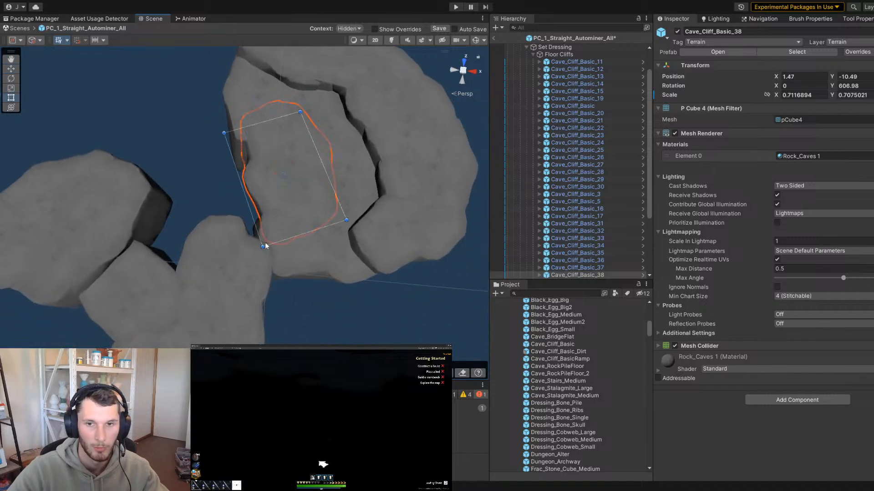
left_click_drag(265, 244, 257, 250)
key("w")
Delete the small old cliff linking the rebuilt group to the neighbouring cliffs
left_click(209, 259)
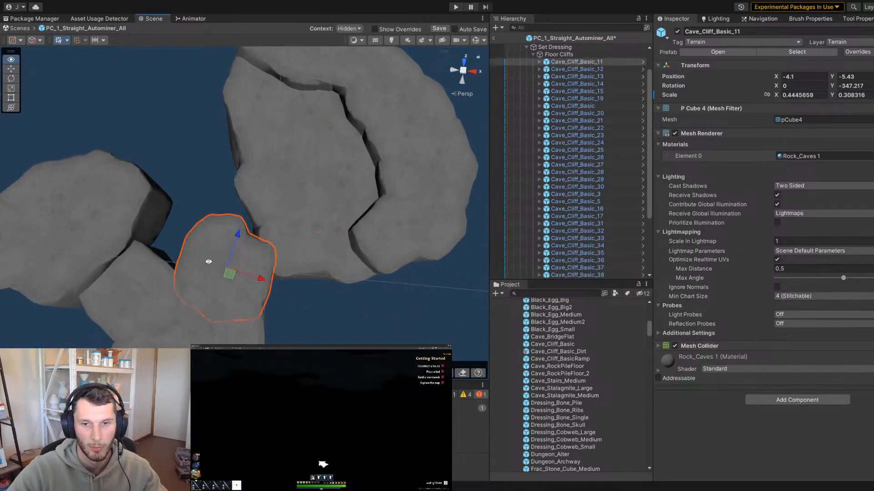
middle_click_drag(210, 259, 215, 241)
key("Delete")
left_click(272, 91)
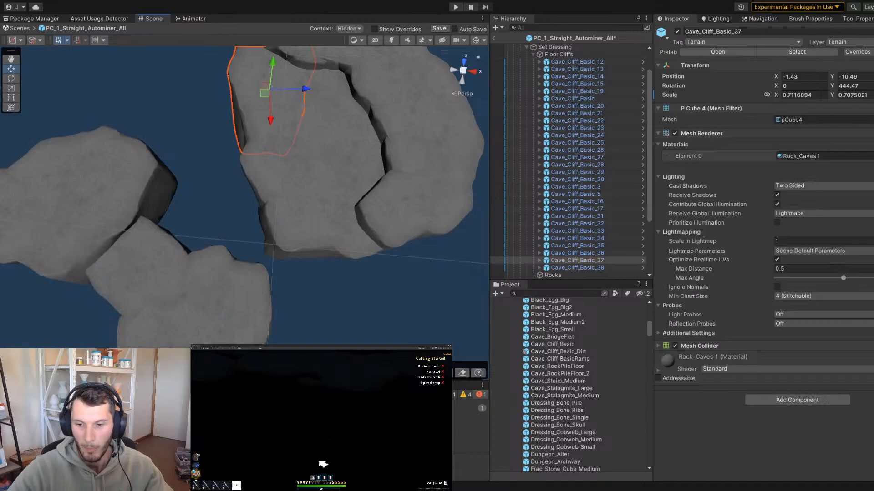
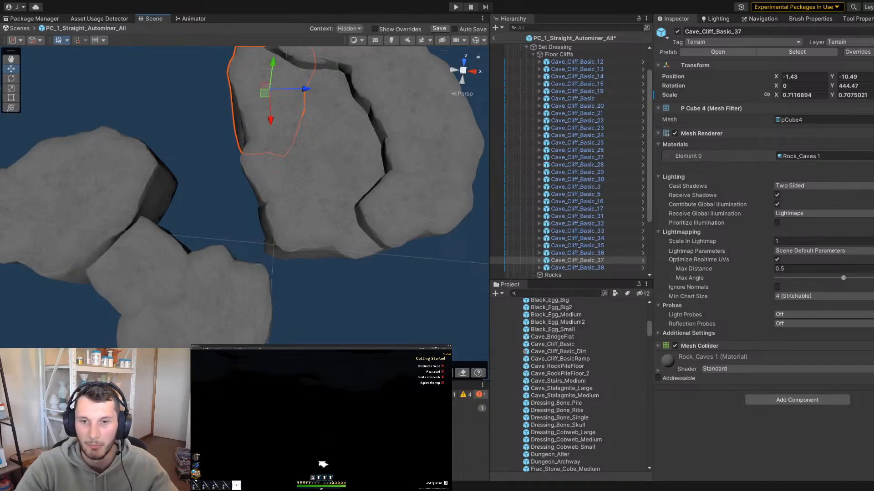
Duplicate the 607-degree inner cliff, rotate the copy to about 635 degrees around Y and place it at about X -2.19
scroll(282, 239, "down", 4)
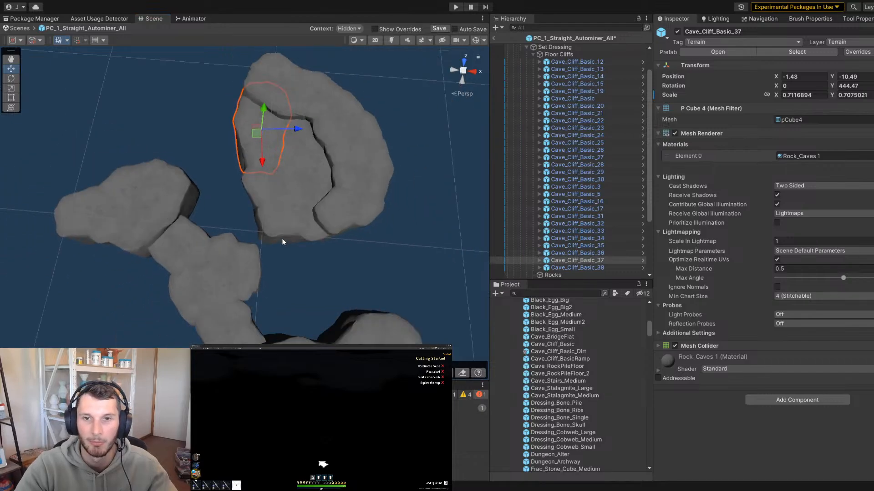
mouse_move(282, 238)
right_mouse_down("alt")
mouse_move(277, 213)
mouse_move(342, 236)
mouse_move(269, 228)
right_mouse_up("alt")
scroll(268, 230, "down", 3)
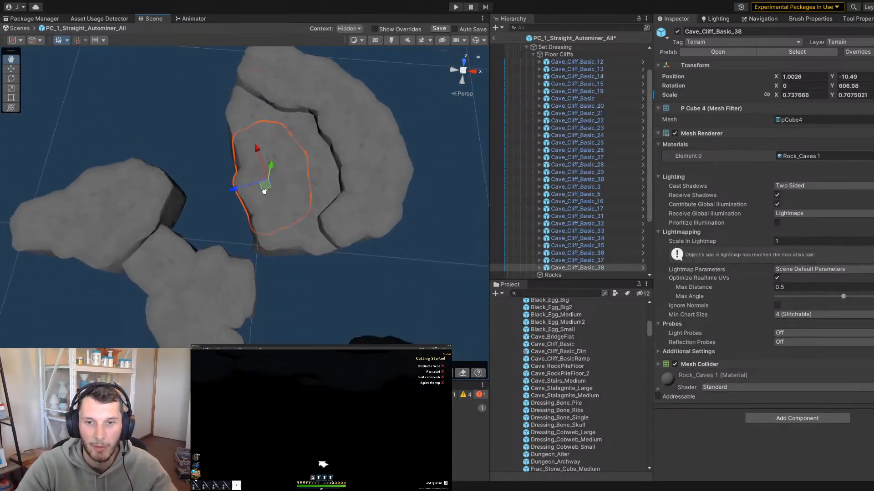
scroll(260, 232, "up", 5)
key("ctrl+d")
key("e")
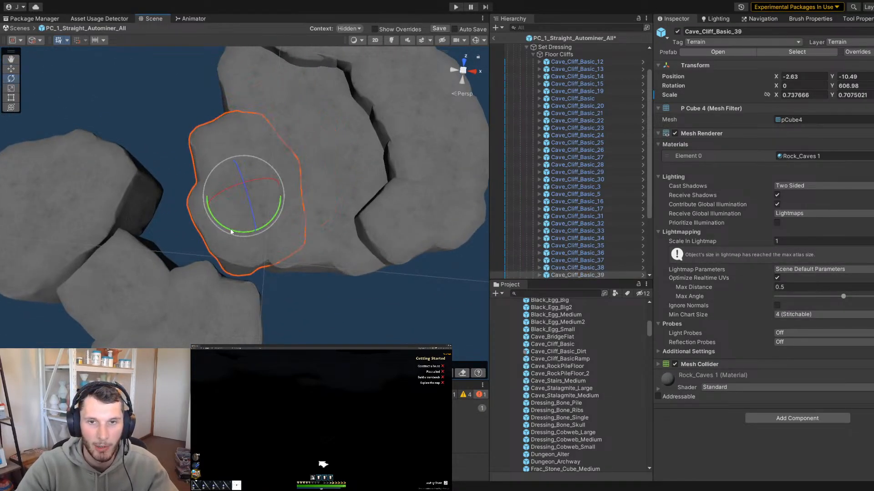
left_click_drag(232, 225, 255, 173)
key("w")
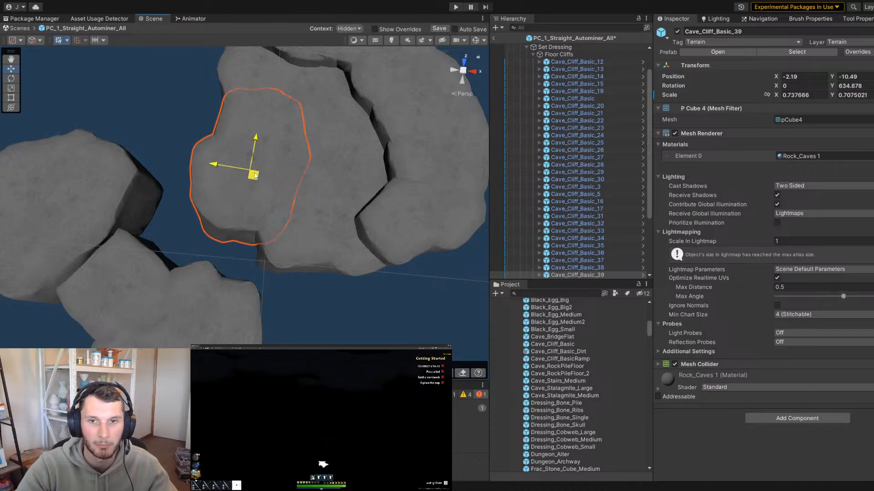
scroll(267, 248, "down", 2)
Duplicate the 635-degree inner cliff and place the copy below the group at about X 2.74
key("ctrl+d")
scroll(280, 260, "up", 2)
left_click_drag(279, 257, 276, 271)
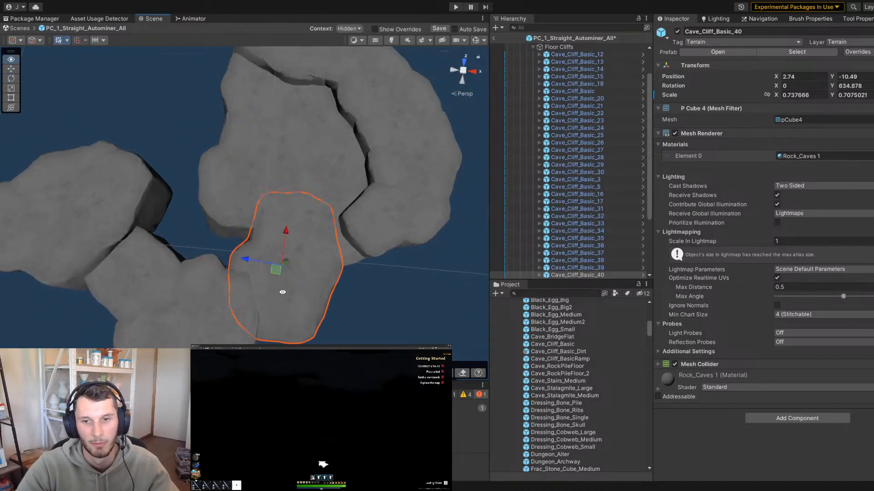
scroll(291, 268, "down", 2)
scroll(323, 275, "up", 3)
scroll(216, 187, "down", 2)
scroll(226, 225, "up", 2)
Delete the five small old cliffs between the rebuilt upper group and the large lower cliff group
left_click(226, 226)
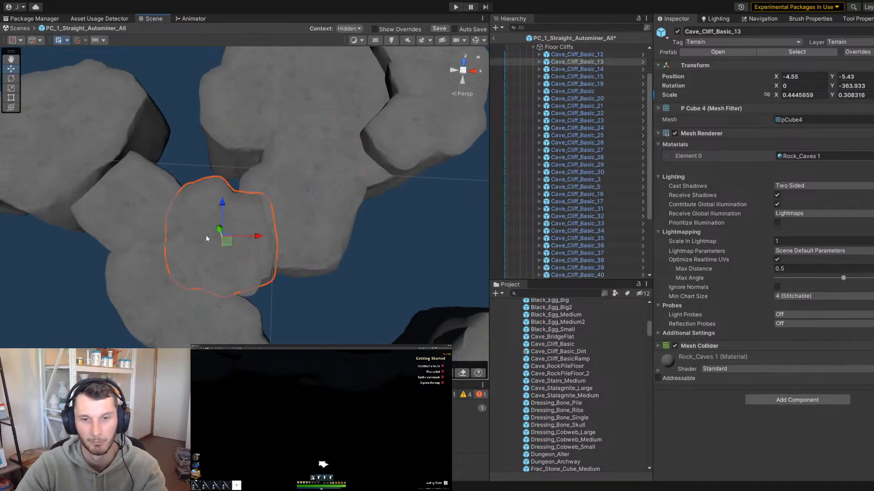
key("Delete")
left_click(157, 213)
key("Delete")
left_click(172, 259)
key("Delete")
left_click(227, 265)
key("Delete")
scroll(191, 248, "down", 2)
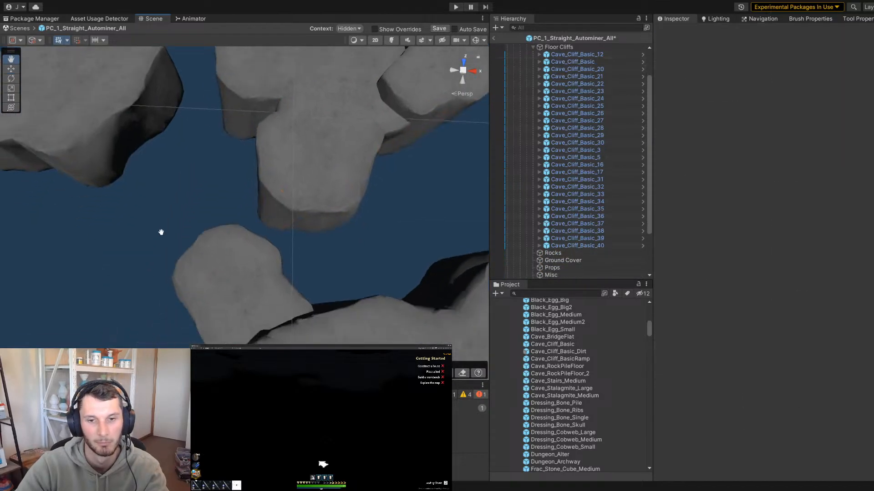
scroll(191, 232, "up", 2)
left_click(237, 232)
key("Delete")
Duplicate the inner cliff at X 2.74, then rotate the copy around Y and move it toward the western cliff group
left_click(307, 164)
right_click_drag(228, 154, 222, 209)
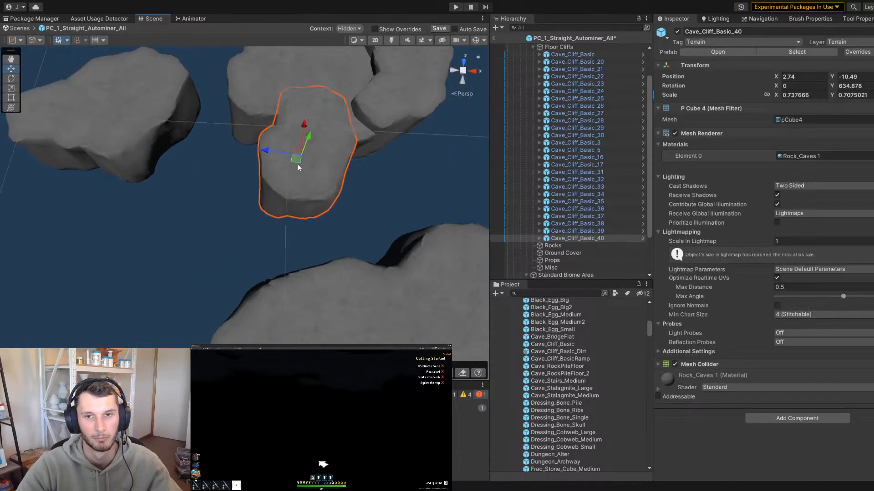
key("ctrl+d")
left_click_drag(296, 158, 243, 152)
scroll(286, 280, "down", 3)
key("e")
left_click_drag(287, 280, 154, 220)
key("w")
Add two more copies toward the western group, the last at about 789 degrees around Y with its X scale stretched to about 0.781
key("ctrl+d")
key("e")
key("w")
left_click_drag(280, 220, 203, 214)
key("ctrl+d")
key("t")
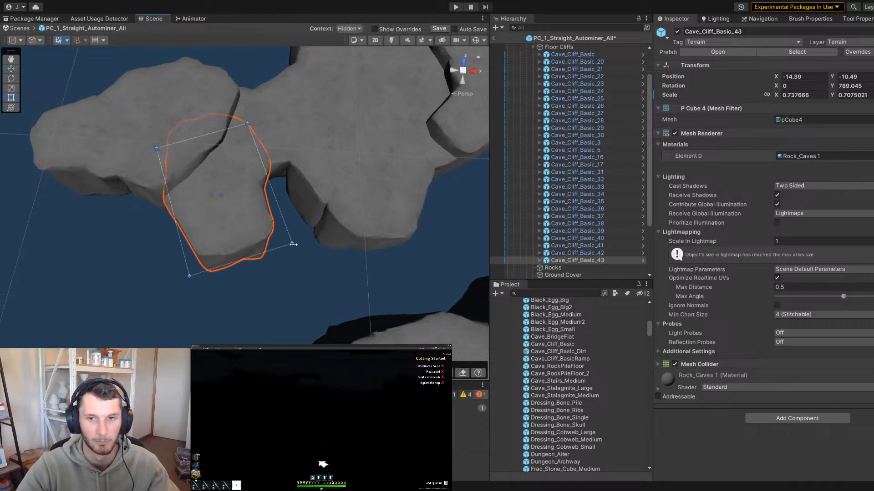
left_click_drag(293, 245, 295, 251)
key("w")
Duplicate the 789-degree cliff, rotate the copy to about 617 degrees around Y and place it below at about X -11.9
key("ctrl+d")
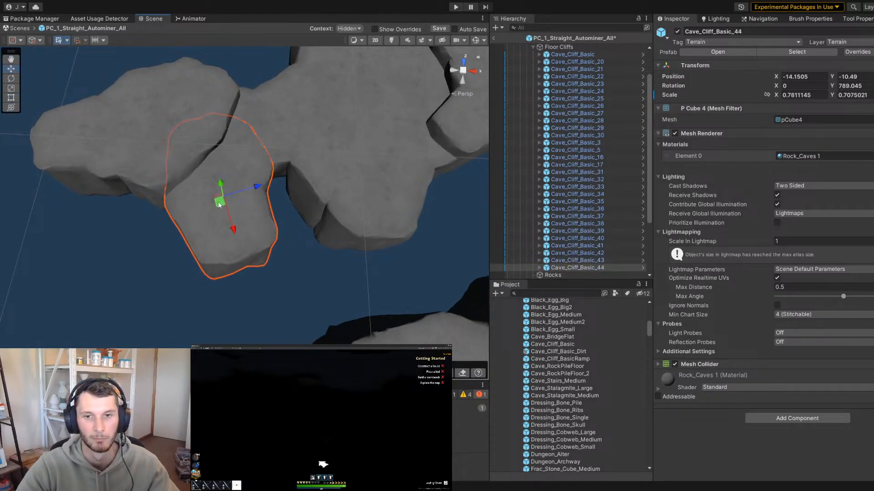
left_click_drag(218, 205, 264, 291)
middle_click_drag(264, 291, 242, 196)
key("e")
left_click_drag(244, 235, 384, 233)
key("w")
key("e")
key("w")
left_click_drag(227, 199, 208, 202)
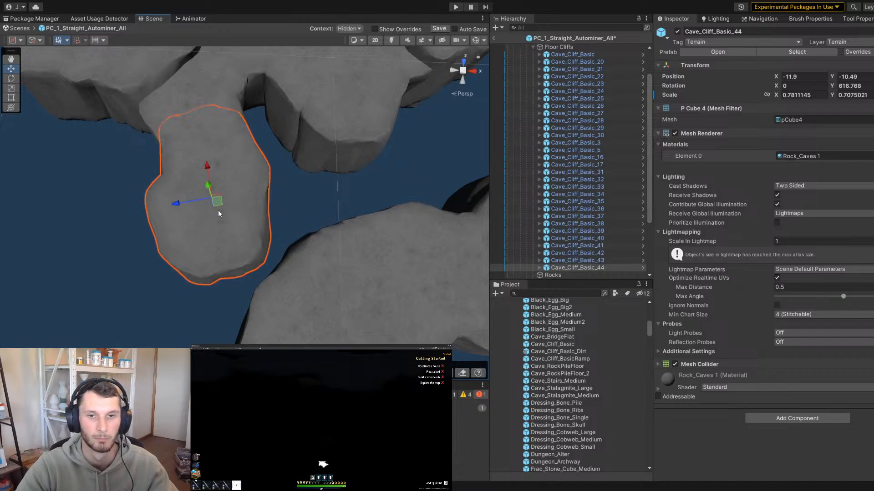
Duplicate the 617-degree cliff, rotate the copy to about 734 degrees around Y and place it against the lower group at about X -6.85
scroll(221, 223, "down", 3)
middle_click_drag(221, 247, 225, 222)
key("ctrl+d")
left_click_drag(218, 178, 272, 213)
key("e")
left_click_drag(274, 246, 128, 189)
key("w")
left_click_drag(271, 218, 253, 229)
scroll(244, 260, "up", 2)
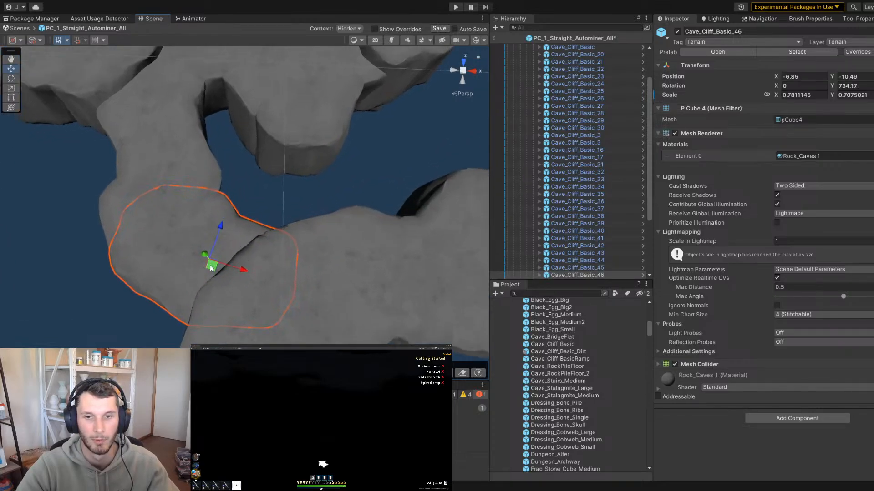
Rotate the next copy to about 694 degrees around Y, shrink its X scale to about 0.676 and place it at about X 0.26
key("e")
left_click_drag(210, 268, 354, 256)
key("w")
left_click_drag(279, 250, 261, 246)
key("e")
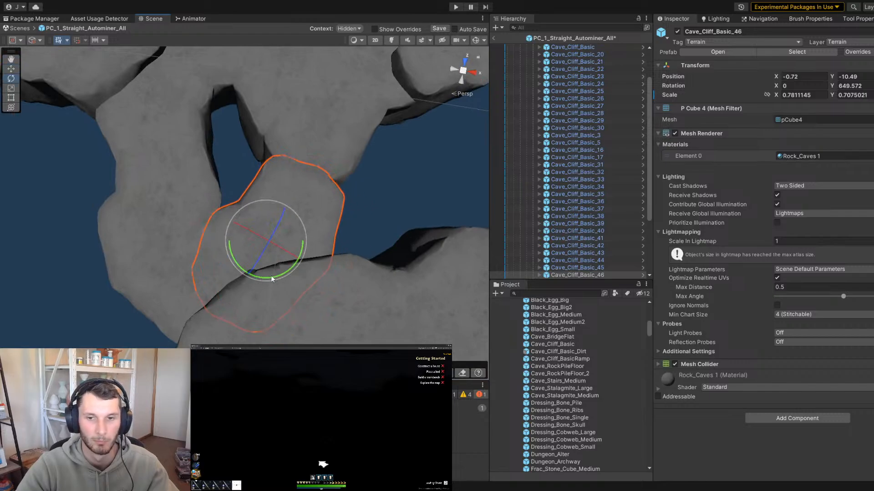
left_click_drag(271, 276, 220, 274)
key("t")
left_click_drag(326, 168, 302, 185)
key("w")
left_click_drag(249, 249, 273, 221)
Duplicate the 694-degree cliff twice, rotating and shifting the copies to fill the junction between the upper and lower groups
key("ctrl+d")
key("e")
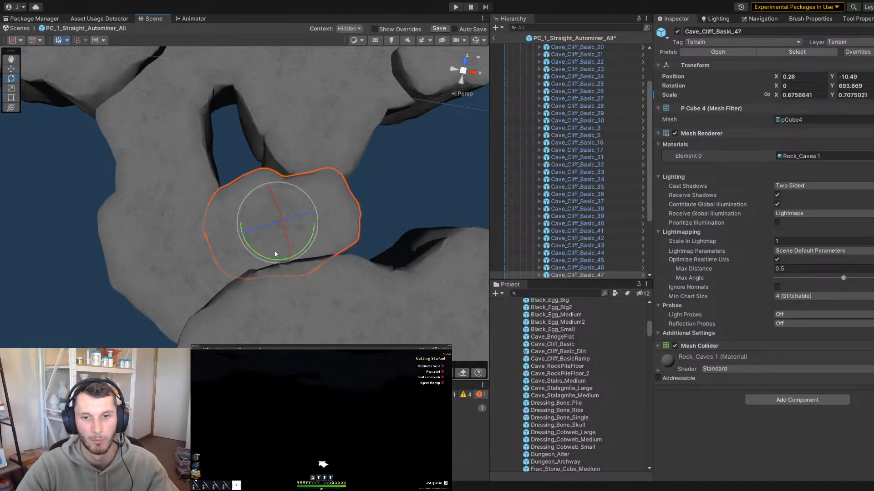
left_click_drag(319, 243, 370, 250)
key("w")
left_click_drag(273, 223, 272, 192)
key("e")
key("w")
left_click(249, 149)
key("ctrl+d")
key("e")
left_click(383, 219)
Duplicate a cliff at the junction with the lower group, then tilt, rotate and shift the copy to smooth the seam
scroll(319, 214, "down", 3)
right_click_drag(271, 192, 176, 223, "alt")
left_click_drag(175, 223, 177, 167, "alt")
right_click_drag(177, 168, 349, 244, "alt")
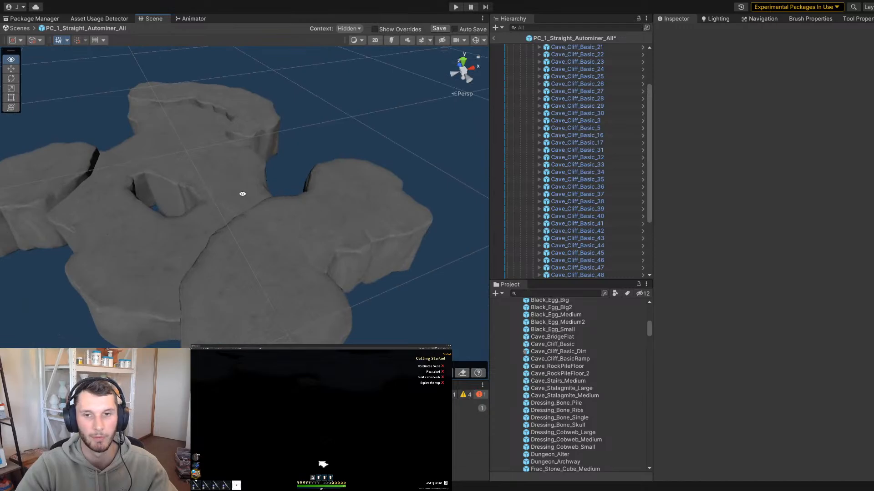
left_click_drag(243, 194, 261, 197, "alt")
right_click_drag(261, 197, 292, 234, "alt")
left_click_drag(291, 235, 336, 277, "alt")
right_click_drag(336, 277, 415, 292, "alt")
left_click(234, 271)
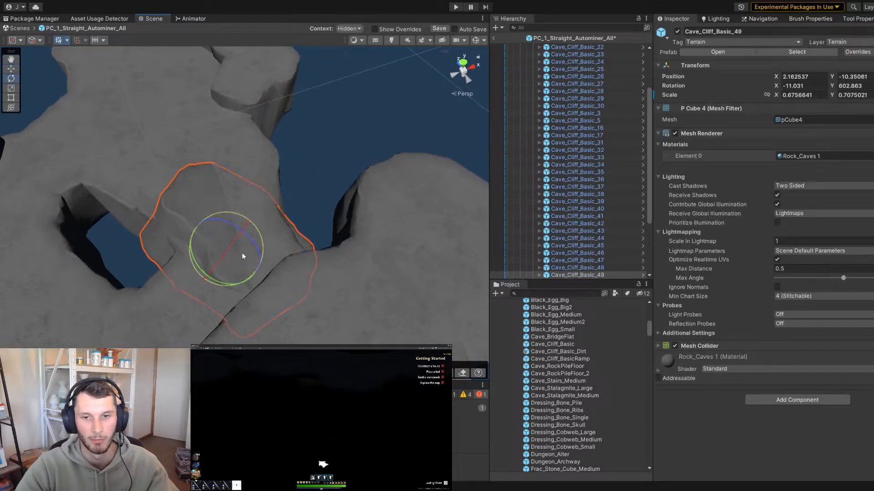
left_click_drag(250, 279, 37, 223)
key("w")
left_click_drag(231, 273, 262, 291)
key("e")
key("w")
left_click(337, 161)
Inspect the whole rebuilt floor cliff formation from several angles for gaps and overall shape
scroll(182, 148, "down", 5)
left_click_drag(173, 147, 289, 185, "alt")
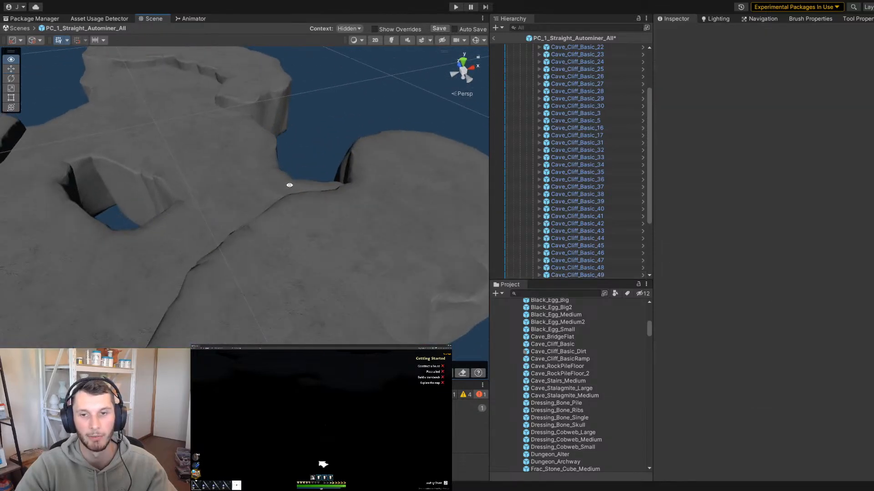
scroll(349, 186, "down", 5)
left_click_drag(195, 200, 156, 214, "alt")
left_click_drag(127, 117, 431, 360)
left_click_drag(429, 252, 319, 192, "alt")
left_click(357, 201)
scroll(309, 204, "up", 4, "alt")
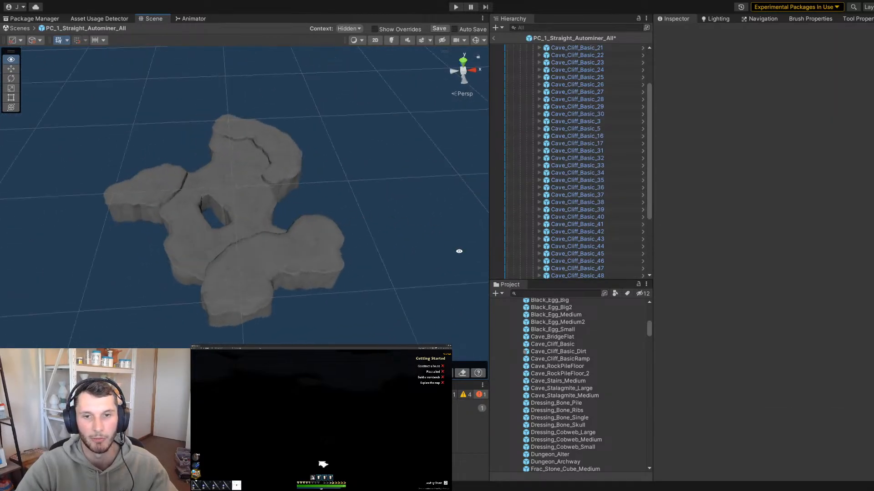
left_click_drag(237, 206, 100, 172, "alt")
scroll(253, 212, "up", 4, "alt")
scroll(175, 185, "down", 5, "alt")
scroll(176, 185, "up", 5, "alt")
scroll(160, 185, "down", 6, "alt")
scroll(99, 172, "up", 4, "alt")
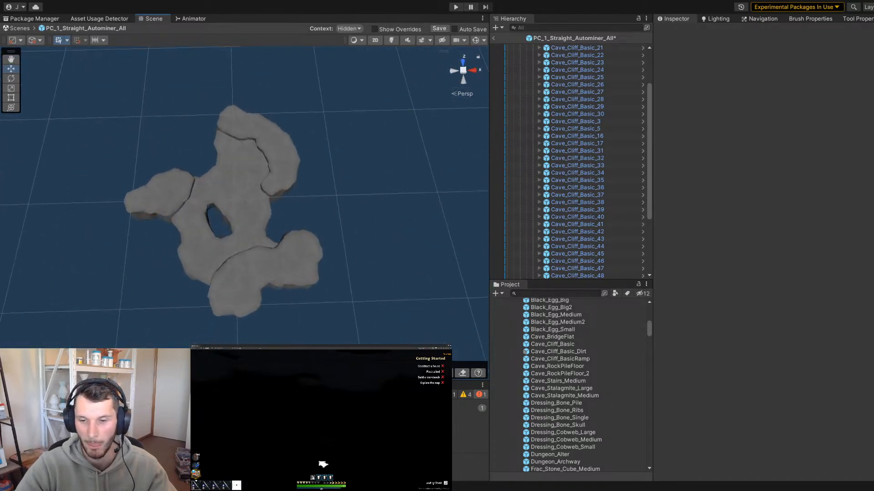
left_click_drag(259, 234, 183, 273, "alt")
left_click_drag(314, 221, 322, 250, "alt")
scroll(254, 248, "down", 7)
scroll(273, 246, "up", 3)
Save the Autominer cell prefab and return to the main scene
left_click(434, 28)
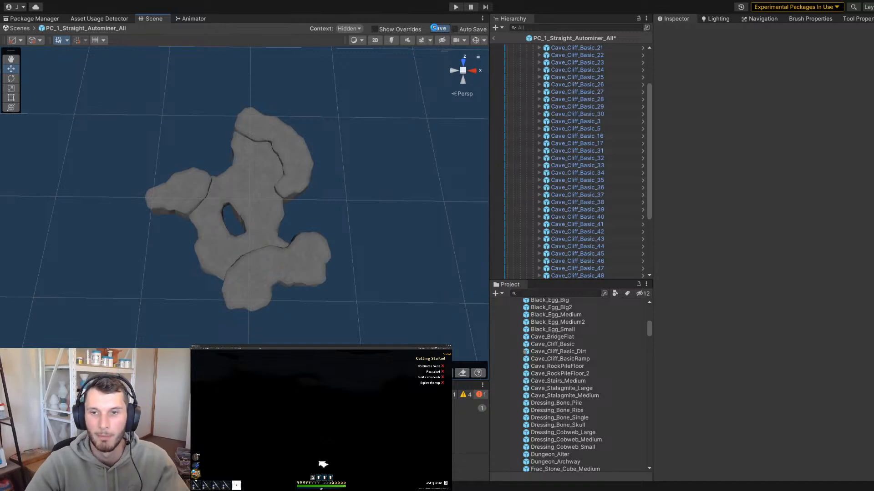
left_click(495, 37)
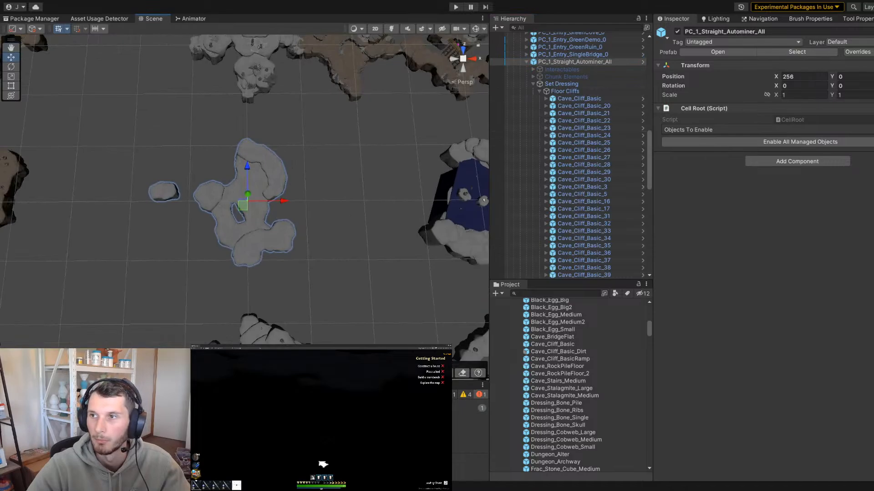
scroll(367, 202, "up", 3)
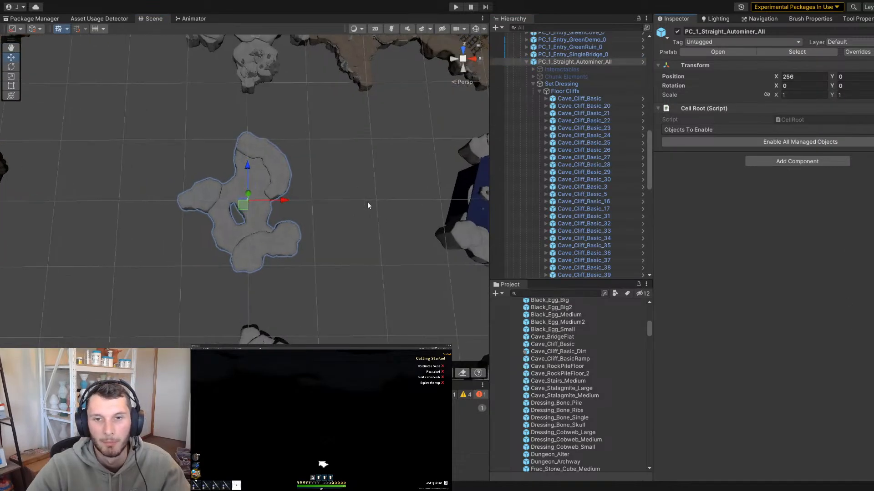
Examine the rebuilt Autominer cell from low and high angles among the other cells in the scene
left_click(367, 202)
right_click_drag(367, 202, 348, 245, "alt")
left_click_drag(348, 245, 359, 125, "alt")
right_click_drag(359, 125, 410, 292, "alt")
left_click_drag(409, 293, 667, 263, "alt")
right_click_drag(667, 263, 87, 166, "alt")
left_click_drag(86, 166, 352, 239, "alt")
right_click_drag(351, 240, 261, 220, "alt")
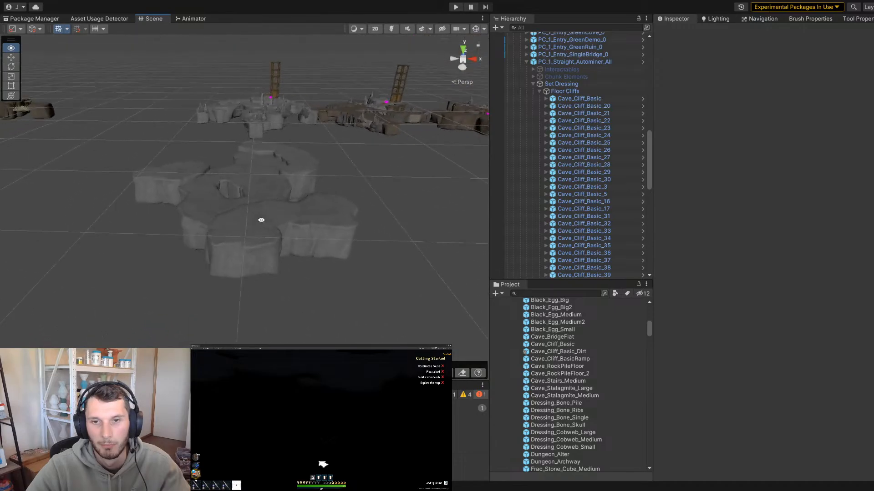
left_click_drag(261, 220, 228, 228, "alt")
left_click(253, 205)
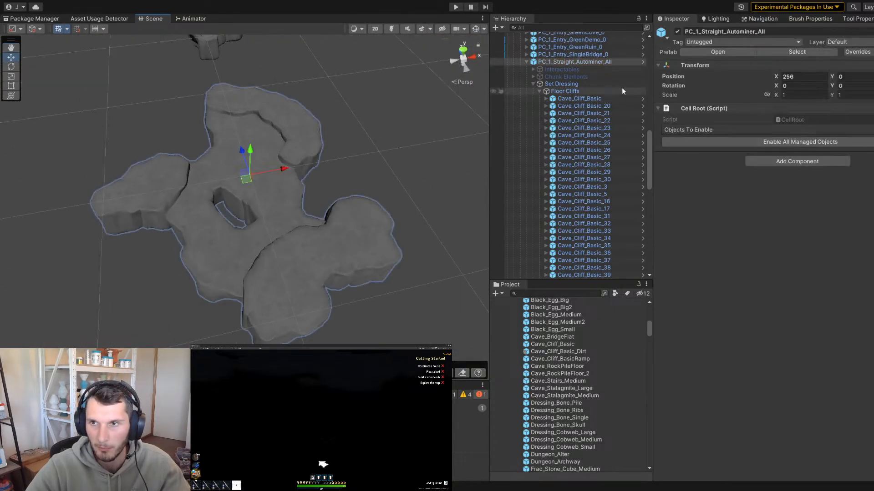
Survey the finished brown rock cells nearby and close in on the PC_0_JoinX_Ravine_All cell
scroll(330, 149, "down", 10)
middle_click_drag(210, 148, 371, 123)
scroll(271, 189, "up", 4)
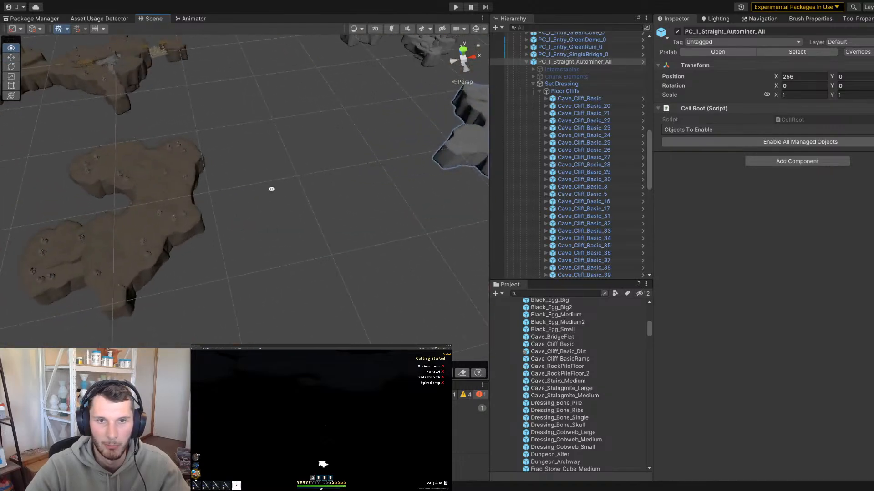
middle_click_drag(272, 190, 343, 128)
scroll(343, 129, "down", 8)
left_click_drag(213, 165, 222, 250, "alt")
scroll(328, 244, "up", 3)
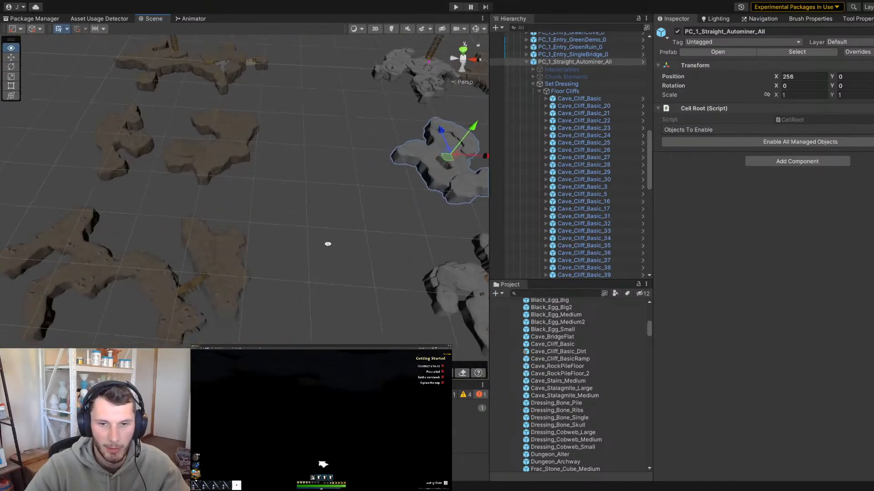
left_click_drag(328, 244, 372, 207, "alt")
middle_click_drag(372, 206, 271, 111)
scroll(270, 111, "up", 4)
key("w")
right_click_drag(271, 111, 234, 164)
Select the Dark_Rock_Cliff_16, 17, 15 and 12 pieces forming the rock ledge in the ravine cell
left_click(252, 161)
left_click(252, 160)
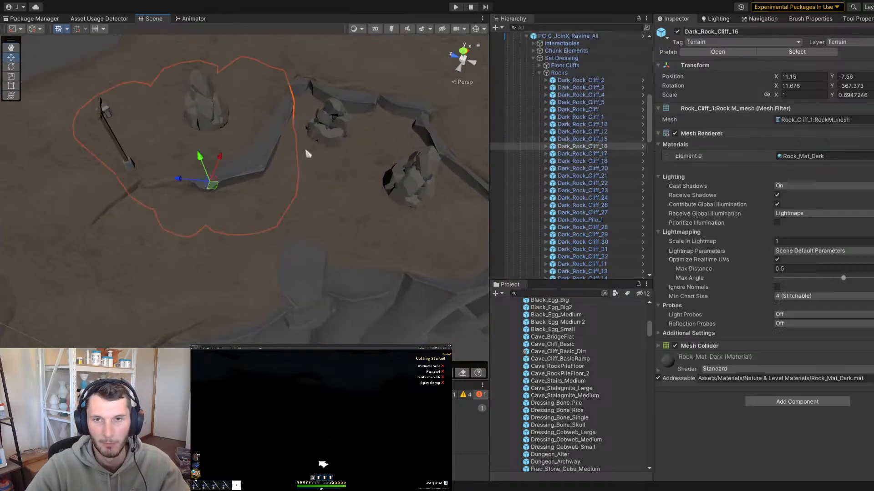
middle_click_drag(304, 147, 166, 198)
left_click(136, 211, "shift")
right_click_drag(135, 210, 156, 208)
key("a")
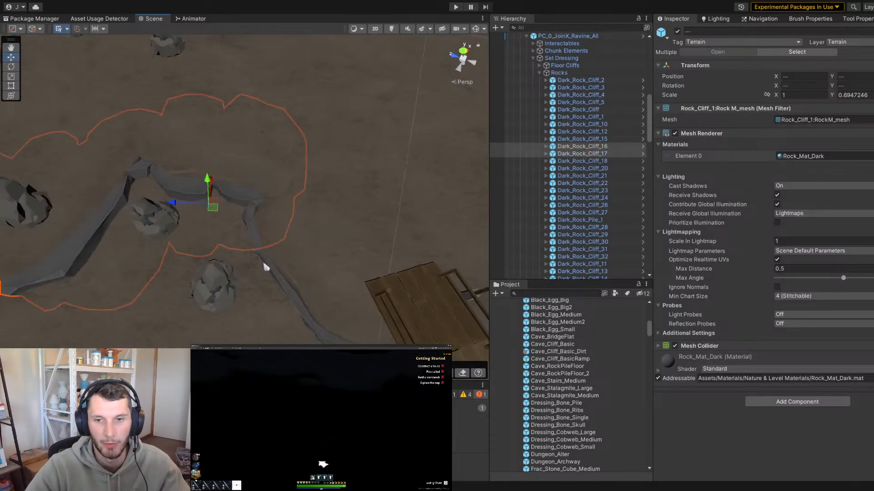
left_click(273, 270, "shift")
left_click(255, 239, "shift")
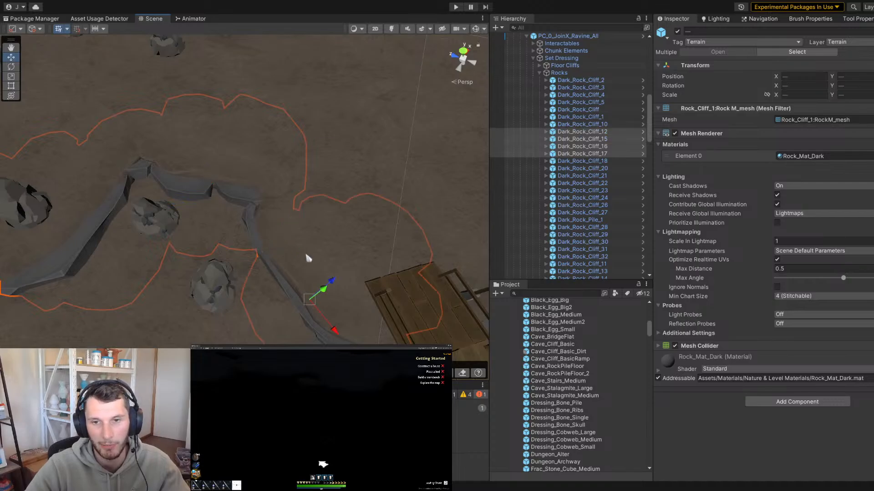
Examine how the dark rock cliffs line the ravine walls around the wooden bridge, including Dark_Rock_Cliff_21
key("s")
right_click_drag(223, 227, 219, 206)
key("w")
key("a")
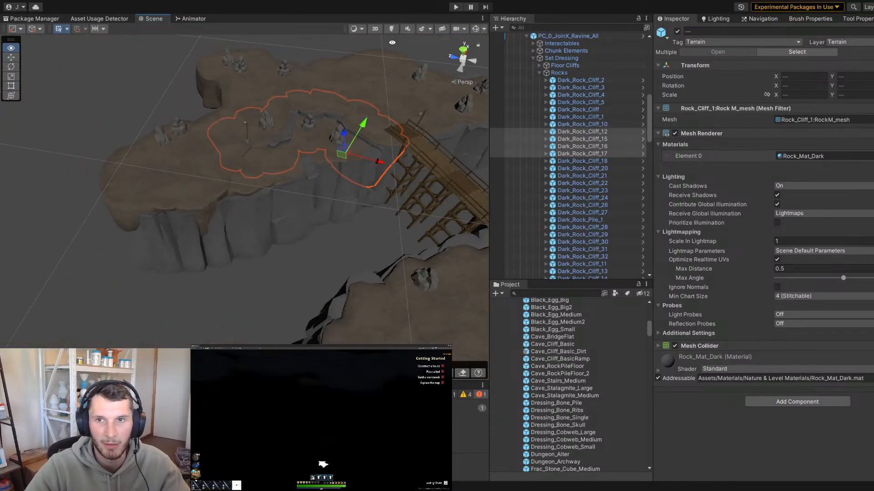
scroll(351, 181, "down", 5)
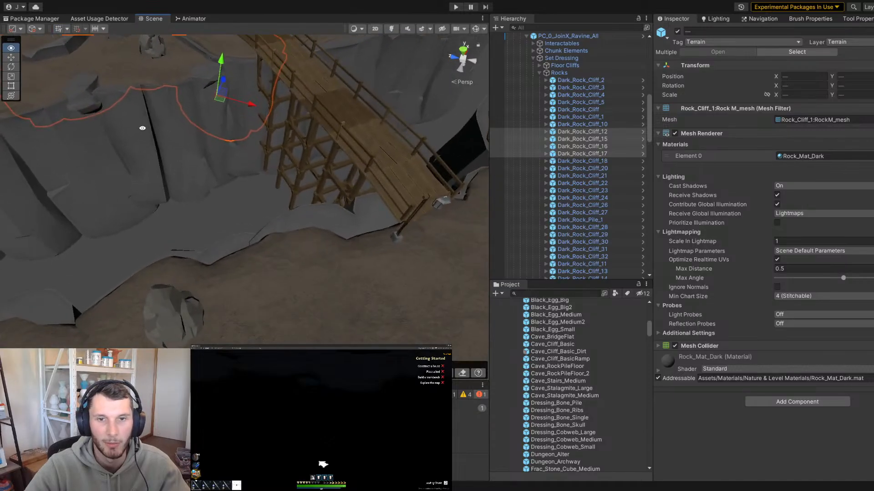
middle_click_drag(140, 129, 88, 162)
left_click(235, 184)
left_click(235, 183)
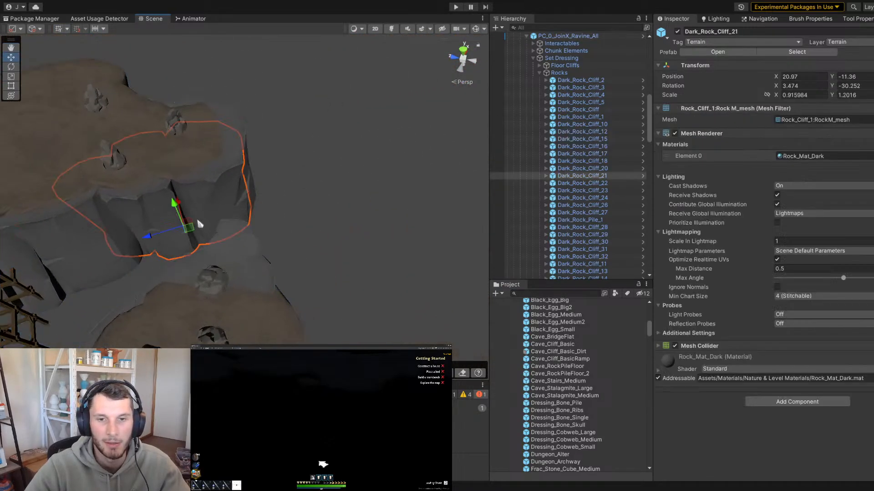
left_click_drag(197, 221, 143, 198)
middle_click_drag(143, 199, 232, 187)
left_click(328, 179)
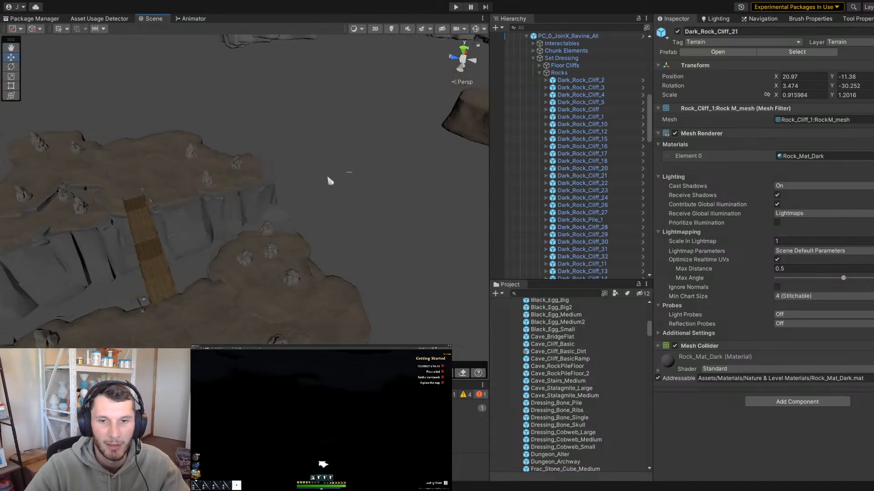
Examine the ravine cell's cliff end, Dark_Rock_Pile_1 and the rock ledge beside the wooden trestle bridge
scroll(328, 180, "up", 4)
middle_click_drag(150, 157, 271, 170)
left_click_drag(271, 170, 321, 132, "alt")
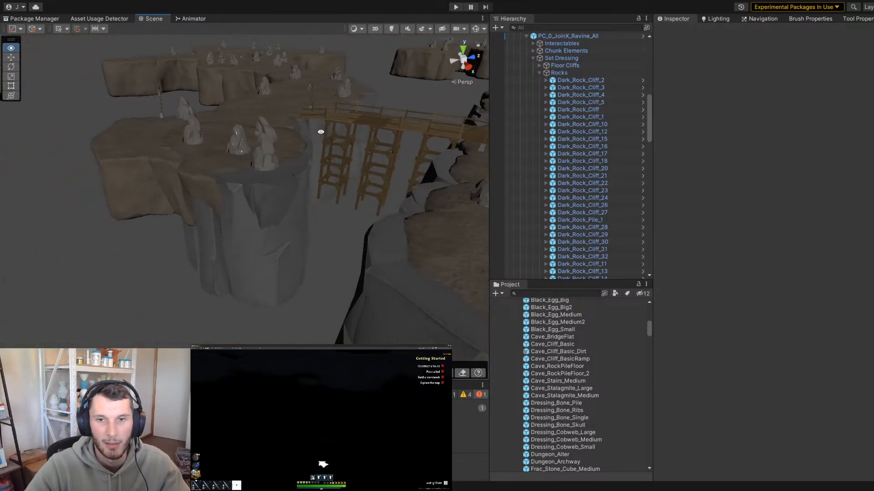
left_click(266, 208)
left_click_drag(273, 226, 245, 85, "alt")
key("e")
key("w")
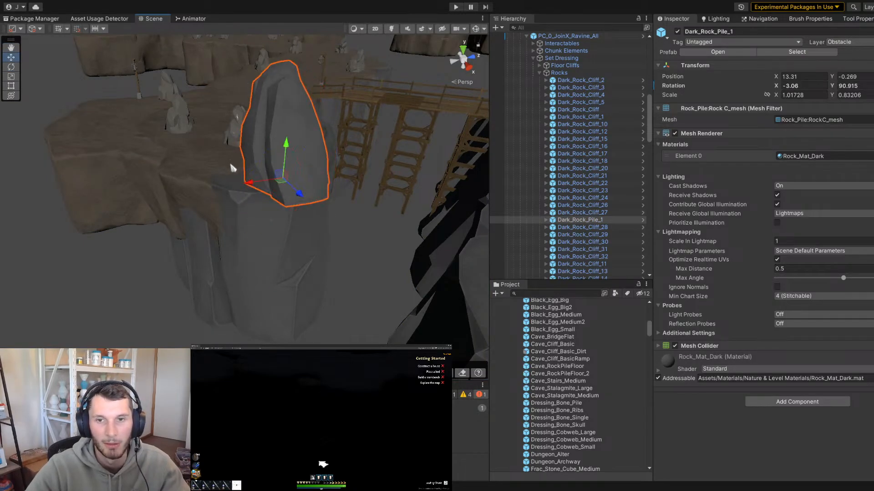
key("ctrl+z")
key("ctrl+z")
right_click_drag(214, 281, 240, 244, "alt")
left_click_drag(240, 244, 214, 225, "alt")
right_click_drag(213, 225, 363, 250, "alt")
left_click_drag(362, 250, 329, 170, "alt")
Copy Dark_Rock_Cliff_15, 16 and 17 from the rock ledge of the PC_0_JoinX_Ravine_All cell
left_click(323, 170)
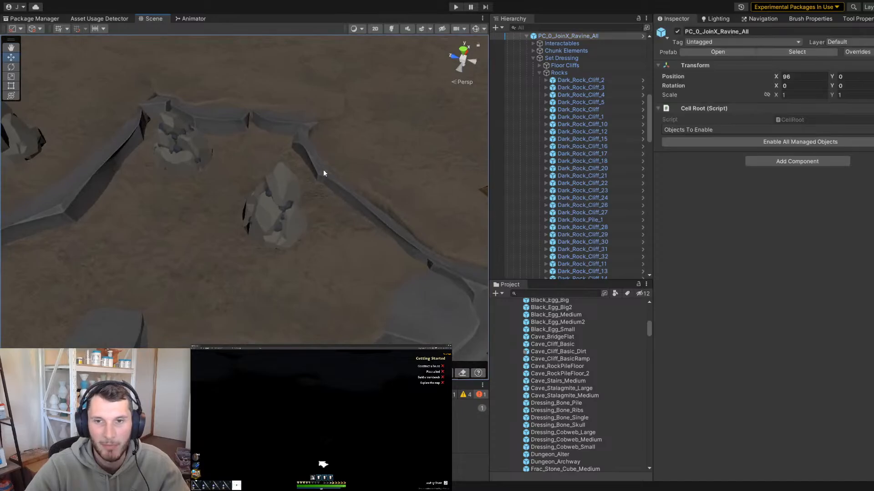
left_click(319, 167)
left_click(202, 123, "shift")
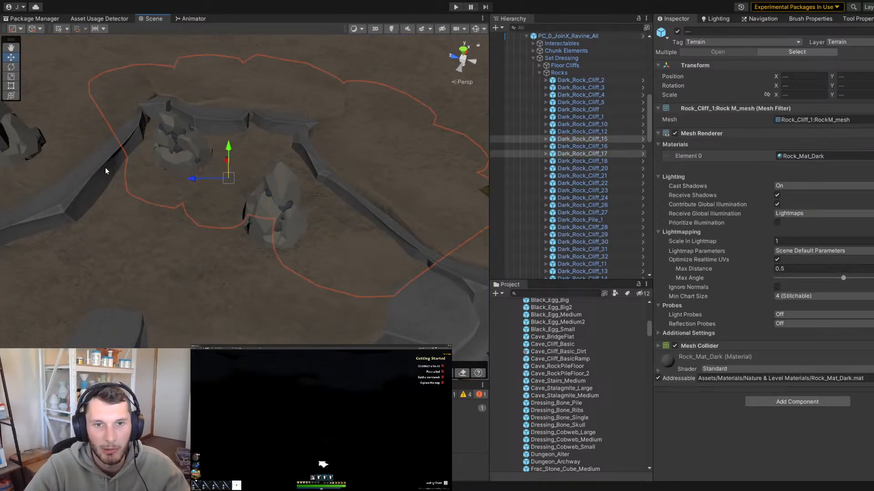
right_click_drag(105, 171, 287, 214, "alt")
left_click(554, 18)
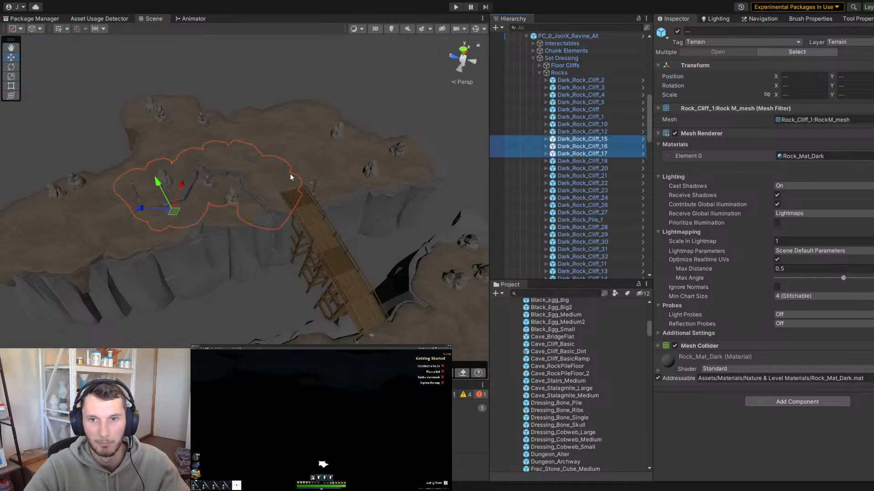
Find the PC_1_Straight_Autominer_All cell in the scene and open its prefab for editing in context
left_click_drag(291, 177, 227, 186, "alt")
left_click(243, 190)
key("f")
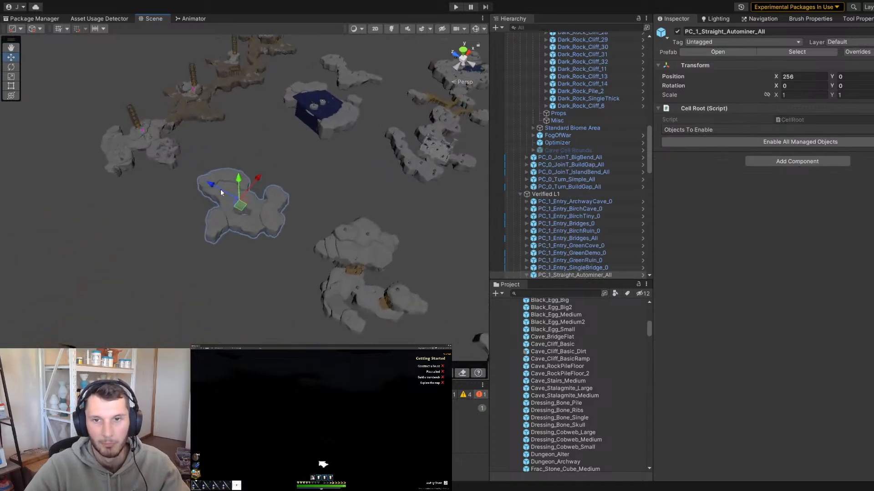
left_click_drag(392, 247, 339, 248, "alt")
left_click(641, 275)
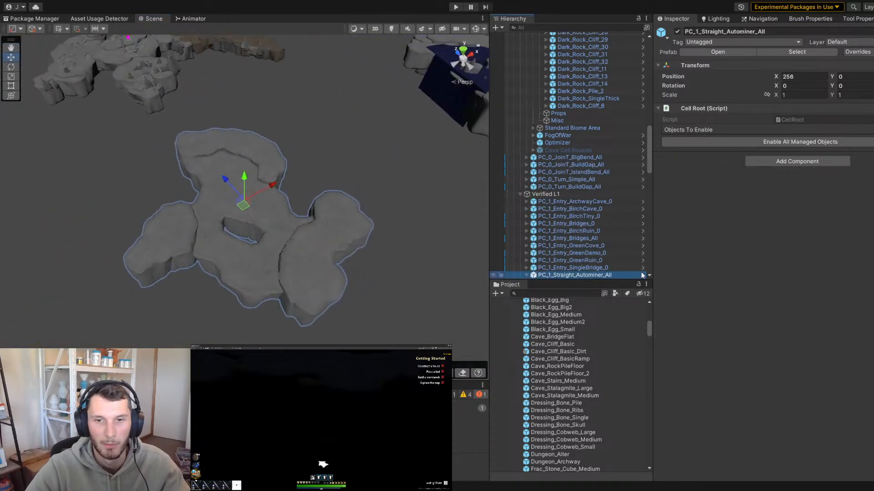
left_click(532, 84)
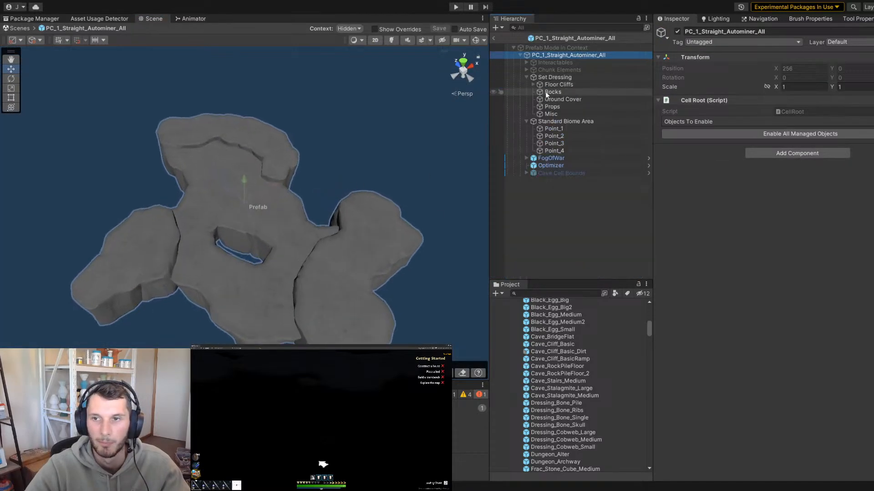
Paste the three copied dark rock cliffs into the prefab's Rocks group and select them all
left_click(553, 92)
left_click(534, 92)
left_click(575, 99)
left_click(575, 114, "shift")
key("f")
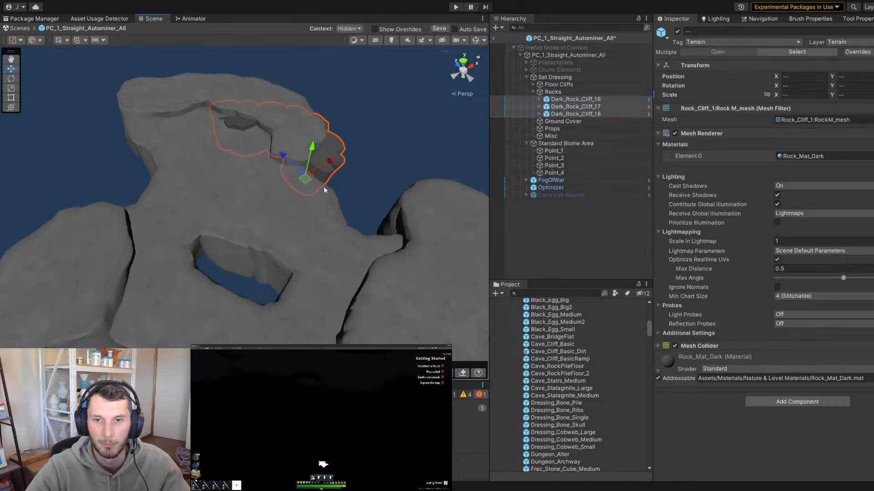
Move the three pasted cliffs together along the upper floor ledge and raise them to line its edge
left_click_drag(305, 179, 256, 188)
key("f")
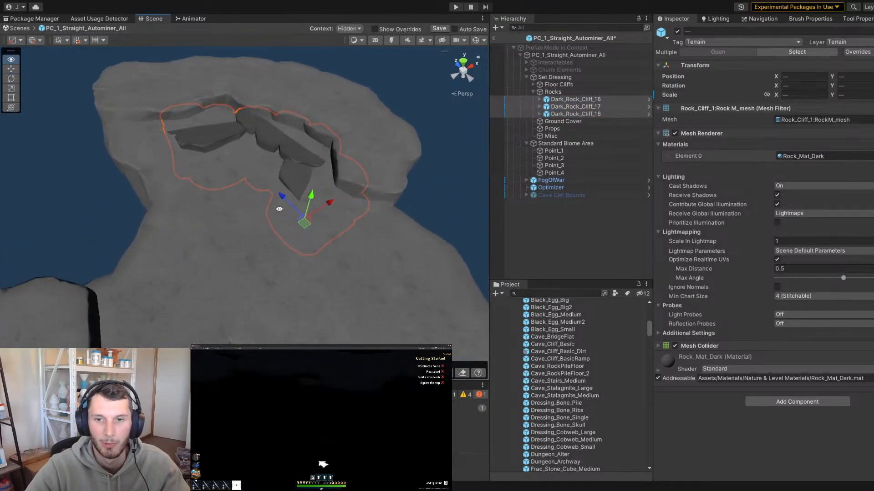
left_click_drag(304, 223, 309, 167)
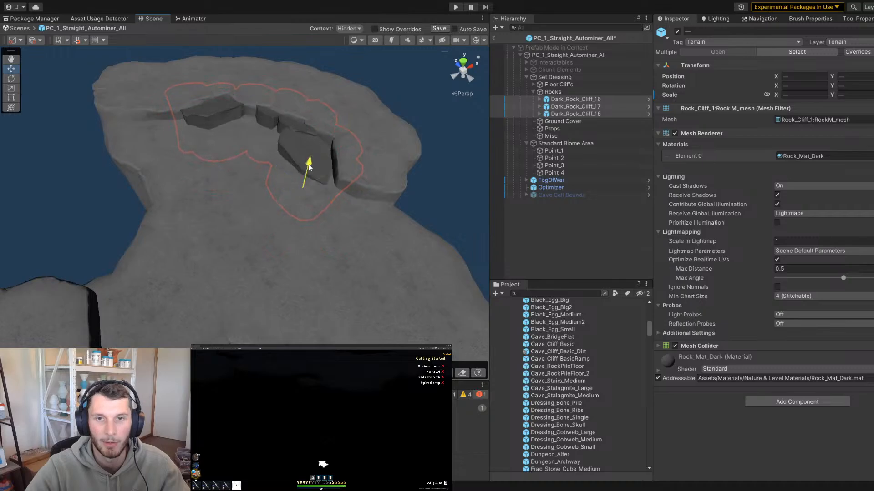
Rotate Dark_Rock_Cliff_16 slightly against the upper ledge, to about 12.1 on X and -366.6 on Y
middle_click_drag(195, 168, 201, 222)
right_click_drag(201, 222, 211, 141, "alt")
left_click(216, 144)
middle_click_drag(217, 144, 263, 190)
right_click_drag(264, 190, 218, 246, "alt")
left_click_drag(248, 252, 233, 218)
key("ctrl+z")
right_click_drag(233, 218, 166, 174, "alt")
middle_click_drag(165, 173, 196, 208)
left_click_drag(197, 209, 247, 183, "alt")
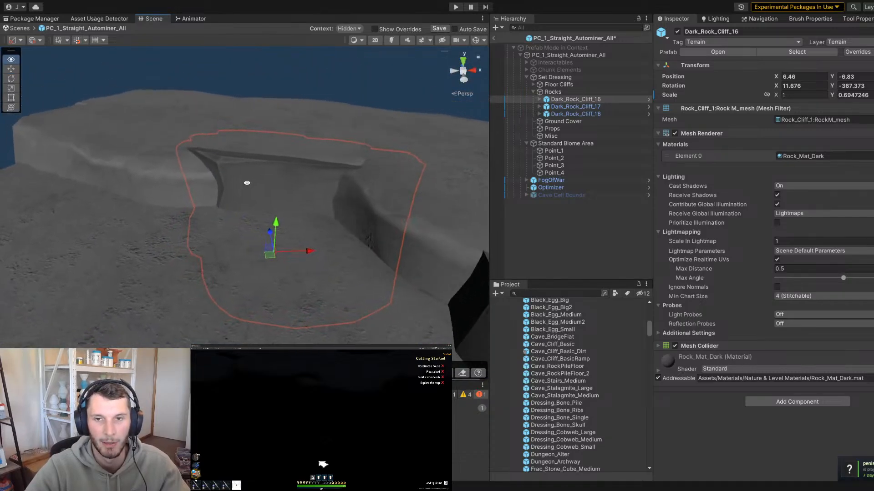
key("e")
left_click_drag(263, 225, 254, 222)
key("w")
left_click_drag(213, 193, 296, 250, "alt")
scroll(240, 218, "down", 3)
right_click_drag(252, 236, 482, 149, "alt")
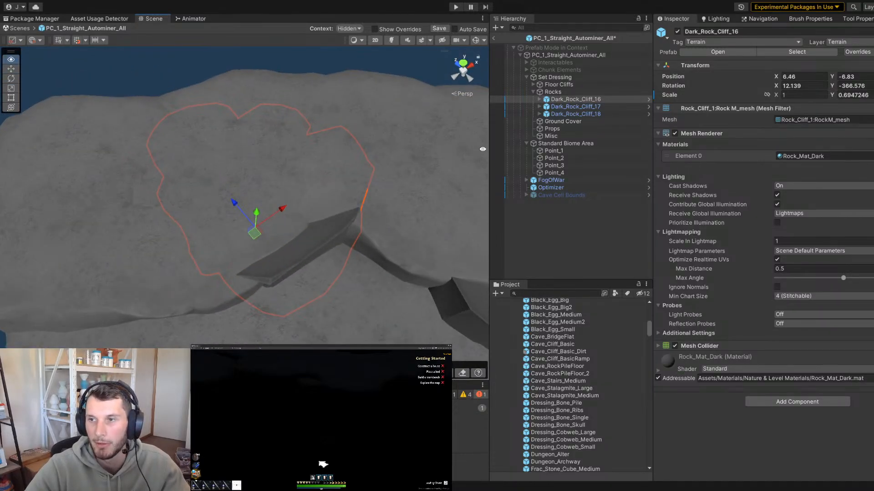
Locate Dark_Rock_Cliff_16's Rock_Mat_Dark material and its source prefab among the project assets
left_click(791, 157)
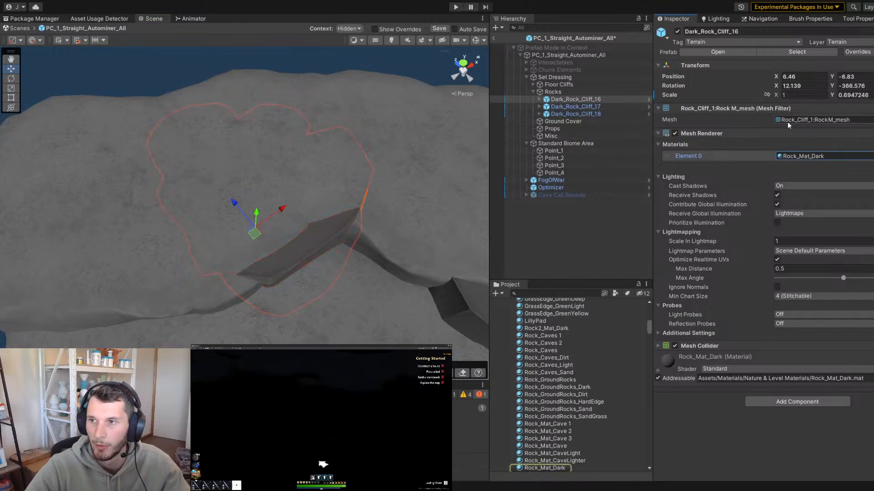
left_click(583, 99)
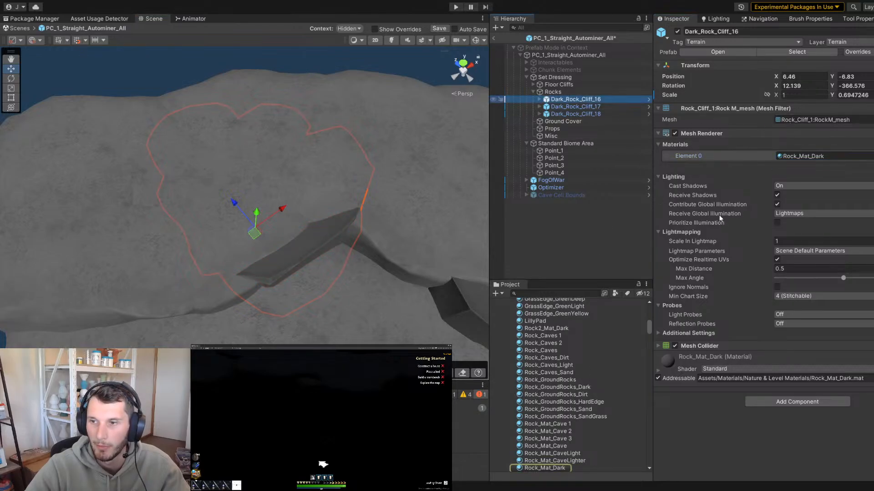
left_click(797, 51)
scroll(577, 407, "down", 4)
scroll(583, 403, "down", 4)
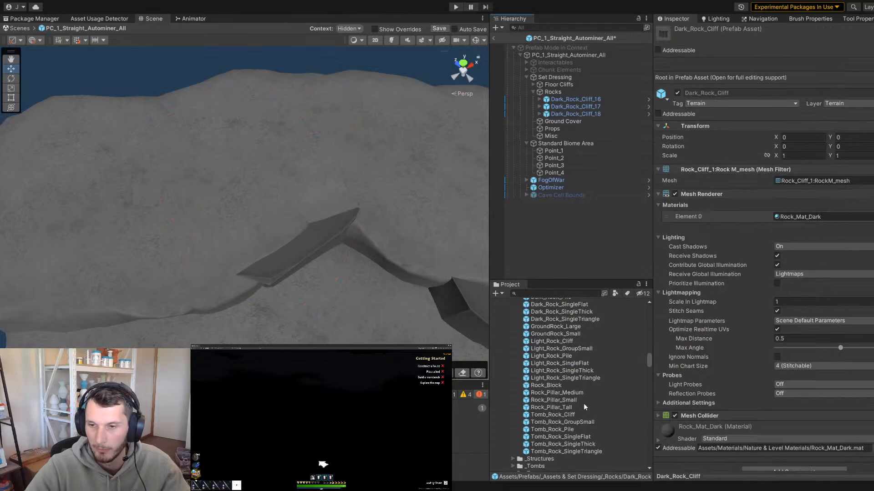
Place a Light_Rock_SingleFlat test rock on the ledge and delete it
left_click_drag(537, 363, 276, 239)
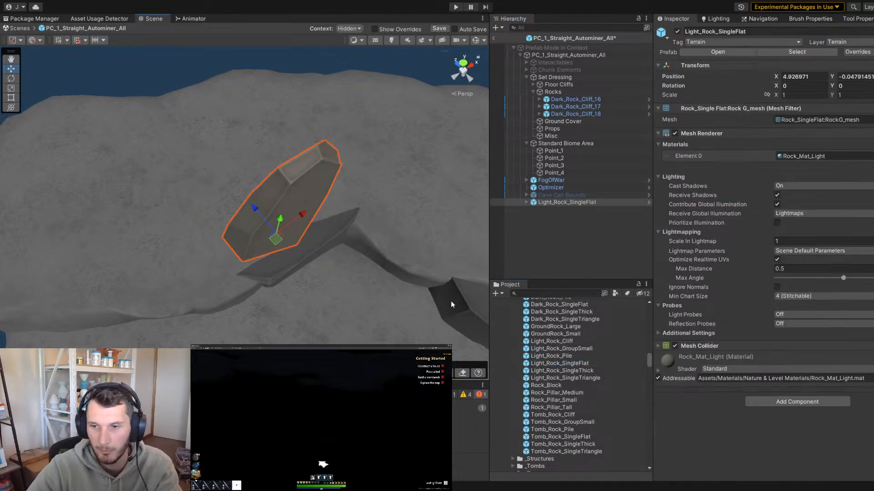
key("Delete")
Duplicate the Dark_Rock Cliff, GroupSmall, Pile, SingleFlat, SingleThick and SingleTriangle prefabs in the _Rocks folder, leaving out FloorScatter_A
scroll(595, 369, "up", 3)
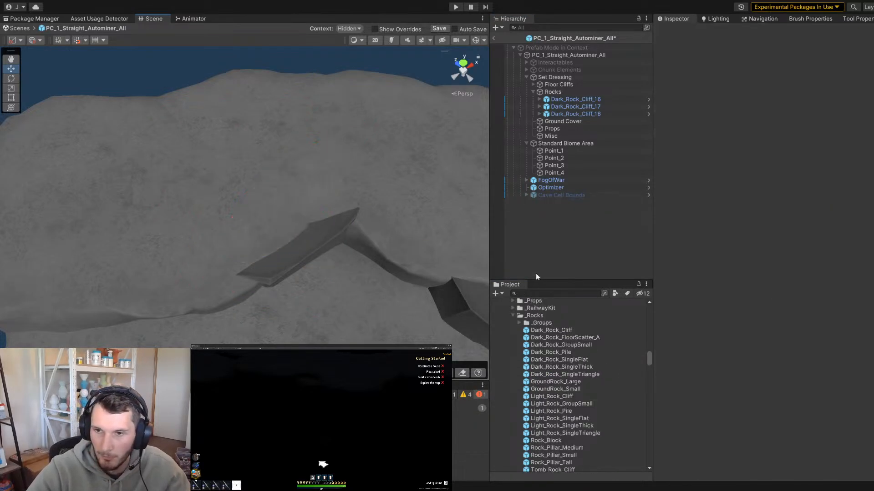
left_click_drag(536, 277, 536, 231)
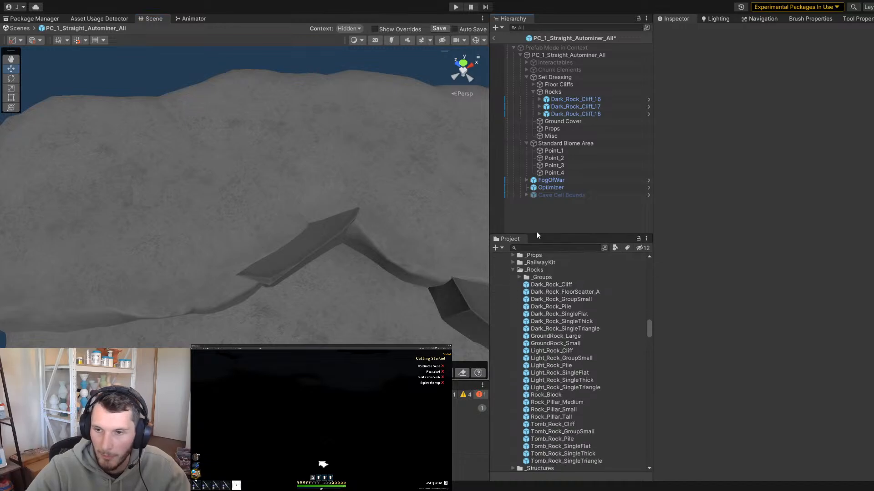
left_click(540, 285)
left_click(545, 329, "shift")
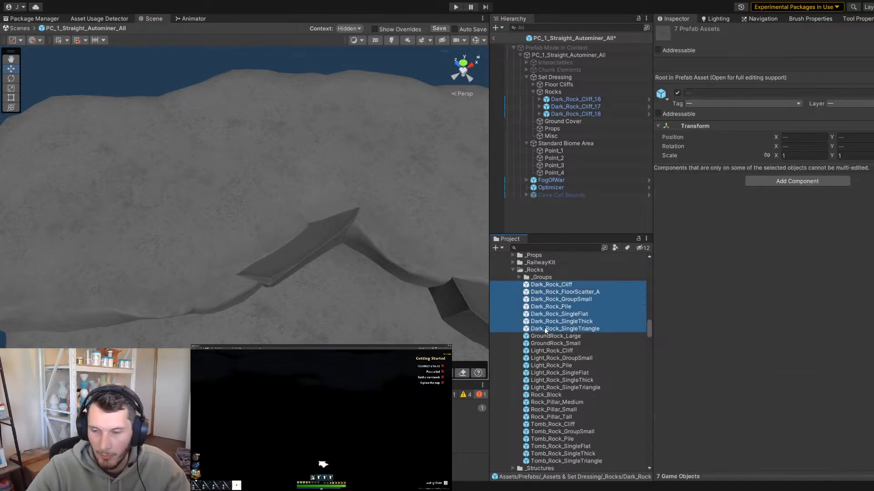
left_click(568, 293, "ctrl")
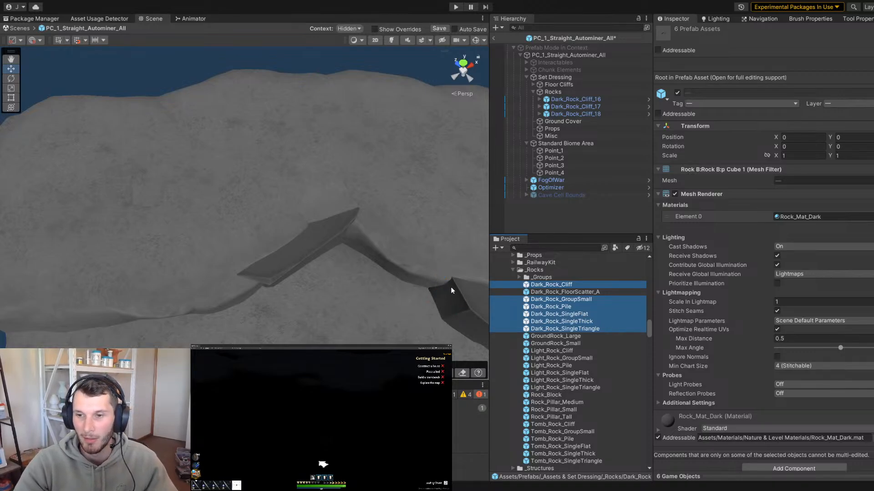
key("ctrl+d")
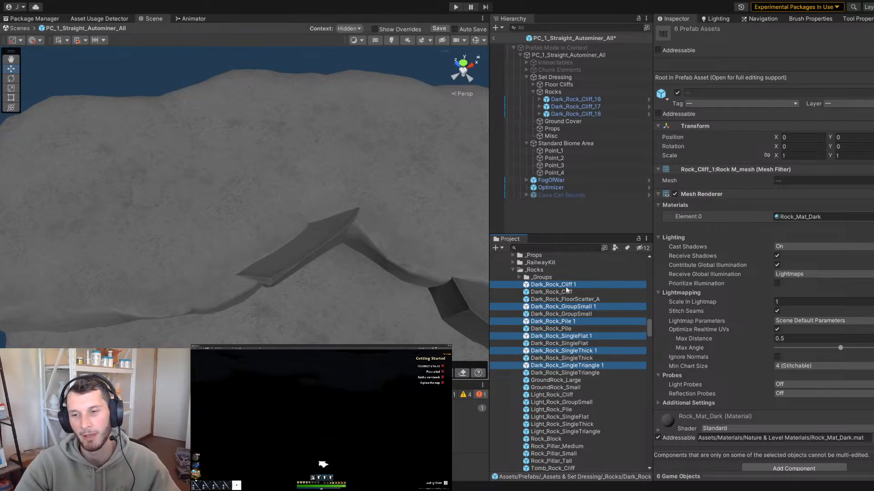
Rename the duplicated cliff prefab, Dark_Rock_Cliff 1, as Cave_Rock_Cliff
left_click(555, 285)
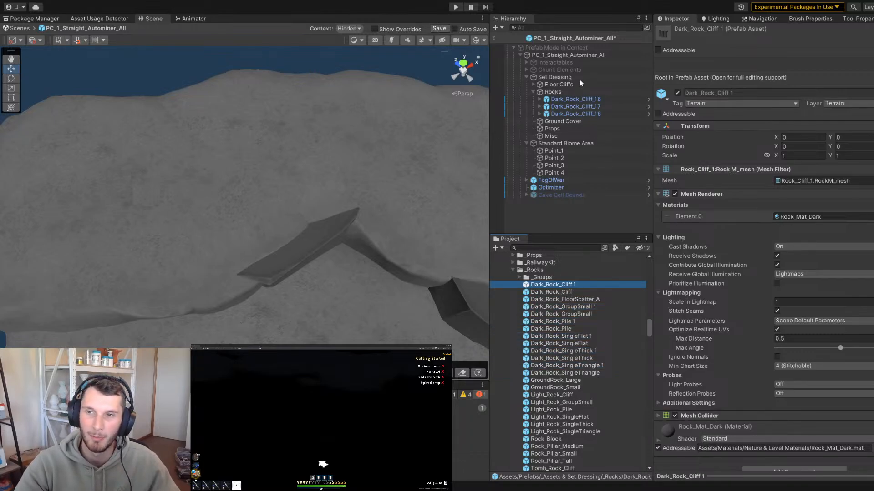
key("F2")
left_click_drag(543, 285, 526, 285)
type("Cave")
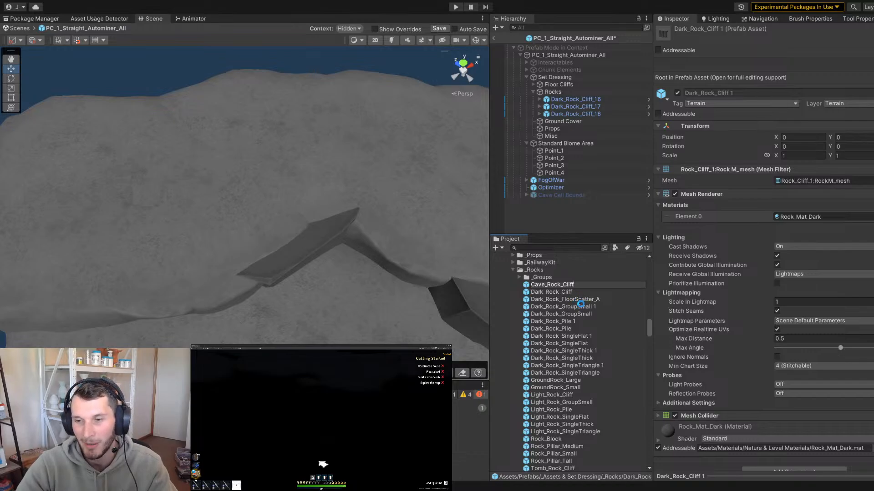
key("Return")
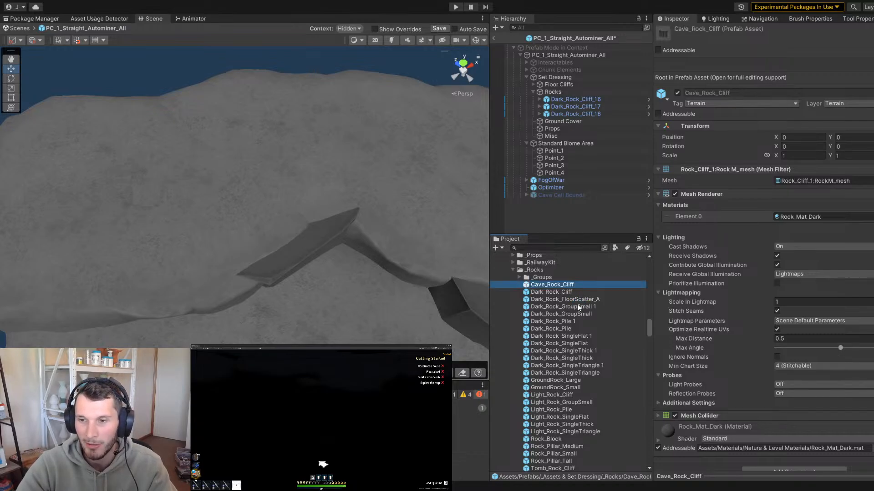
Rename the duplicated small group prefab, Dark_Rock_GroupSmall 1, as Cave_Rock_GroupSmall
left_click(579, 306)
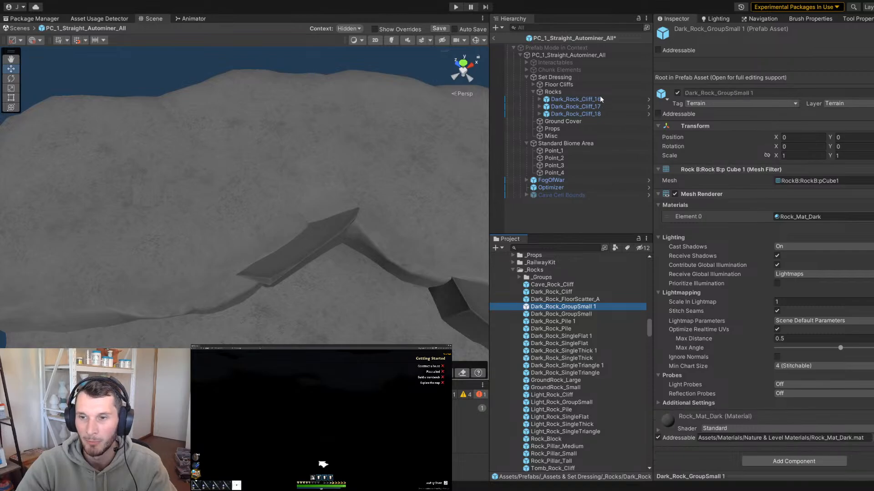
key("F2")
left_click_drag(543, 306, 532, 305)
type("Cave")
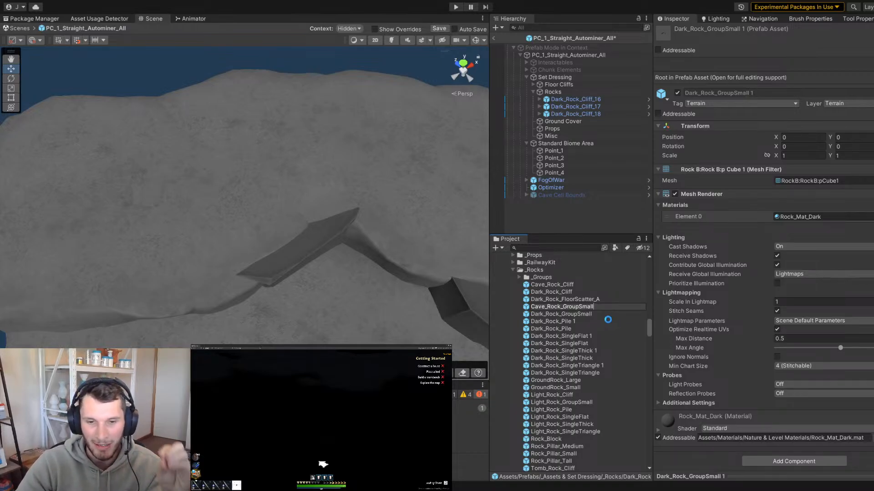
Rename the duplicated rock pile prefab, Dark_Rock_Pile 1, as Cave_Rock_Pile
left_click(559, 321)
key("F2")
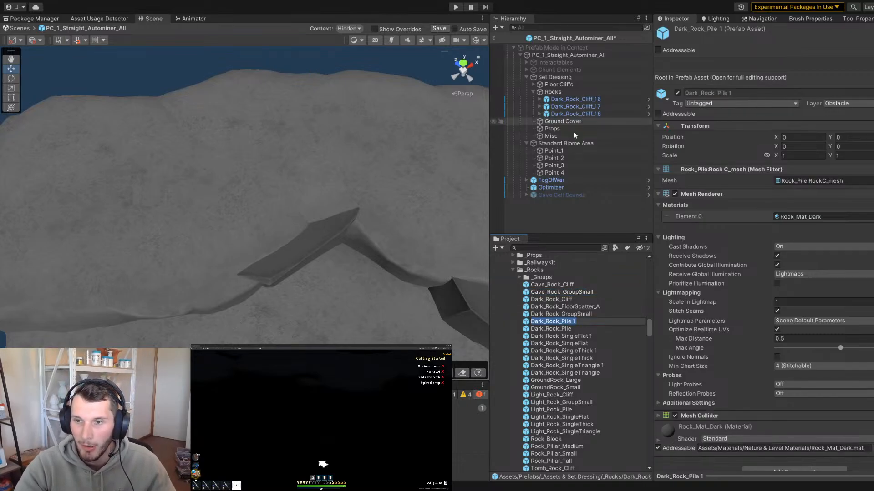
left_click_drag(543, 322, 533, 321)
type("Cave")
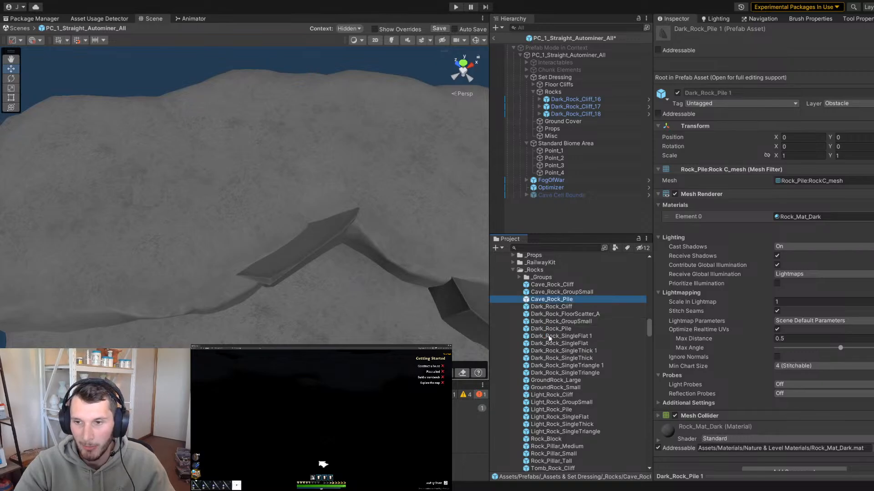
Rename the duplicated flat rock prefab, Dark_Rock_SingleFlat 1, as Cave_Rock_SingleFlat
left_click(550, 336)
key("F2")
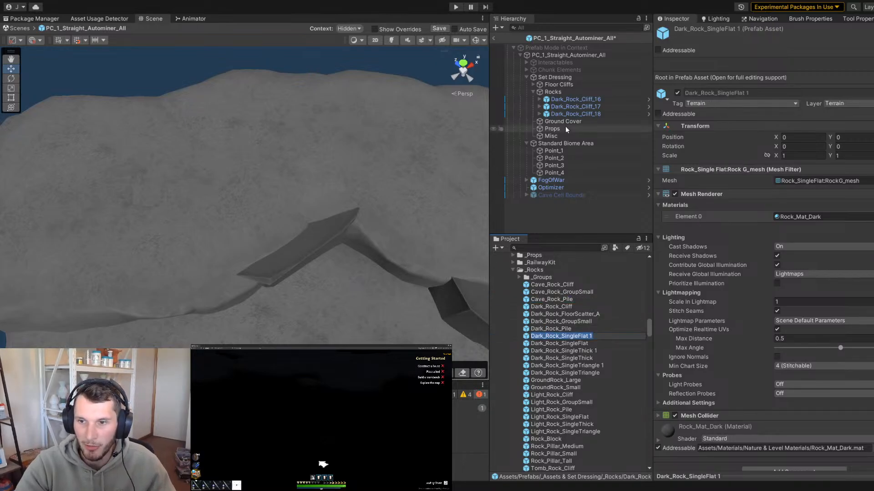
left_click_drag(544, 335, 542, 336)
type("Cave")
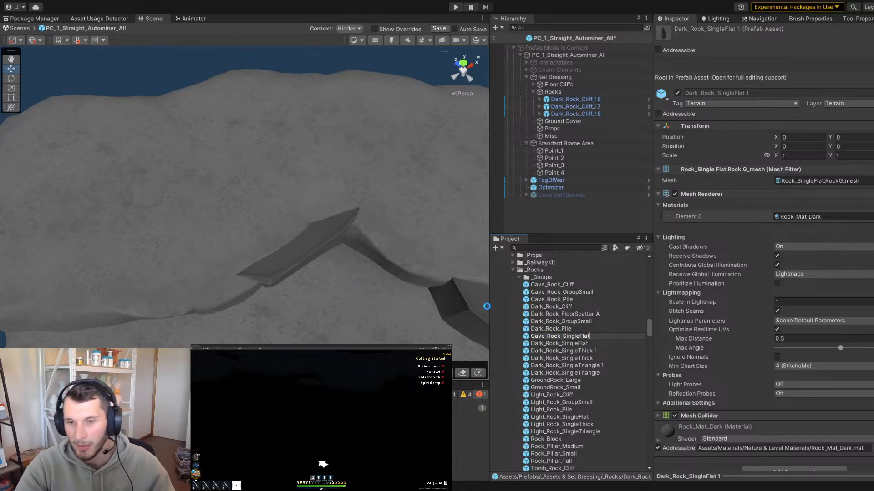
key("Return")
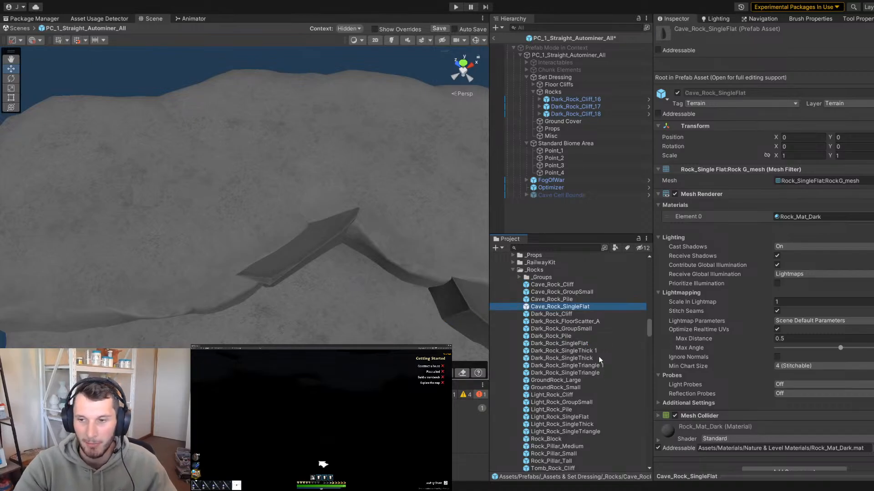
Rename the duplicated thick rock prefab, Dark_Rock_SingleThick 1, as Cave_Rock_SingleThick
left_click(588, 352)
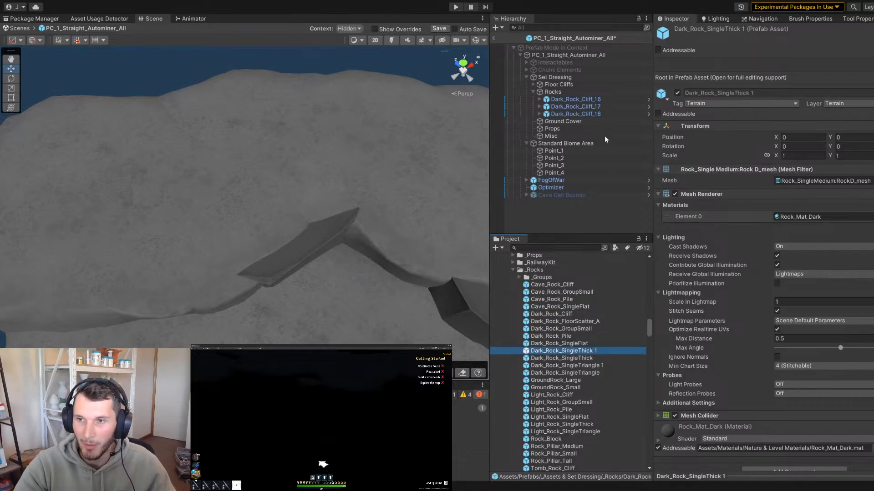
key("F2")
left_click(541, 351)
type("Cave")
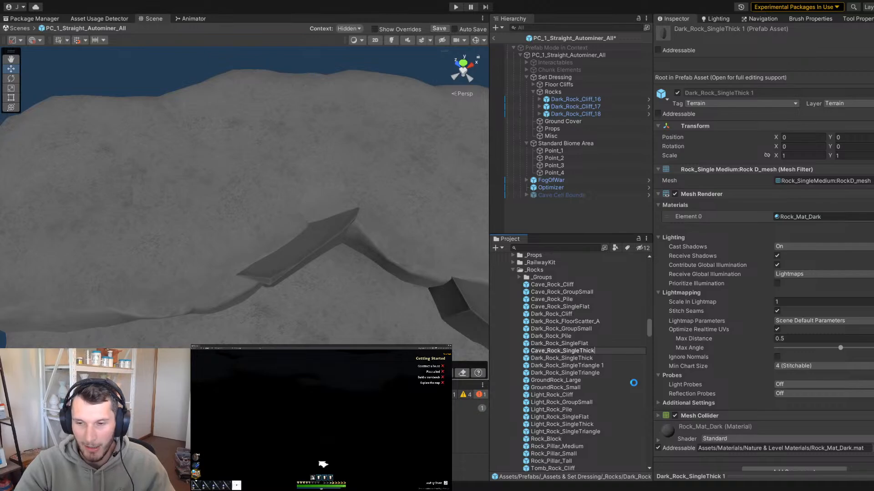
key("Return")
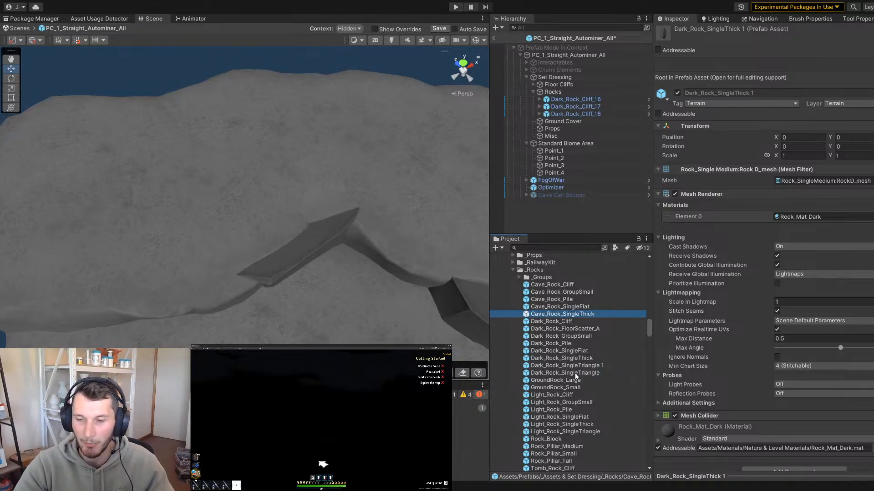
Rename the duplicated triangle rock prefab, Dark_Rock_SingleTriangle 1, as Cave_Rock_SingleTriangle
left_click(567, 365)
left_click(541, 364)
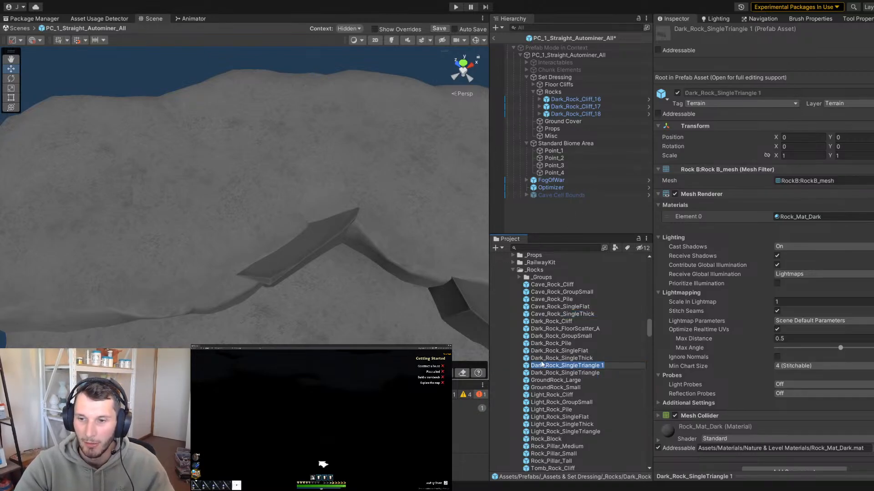
left_click_drag(545, 366, 525, 366)
type("Cave")
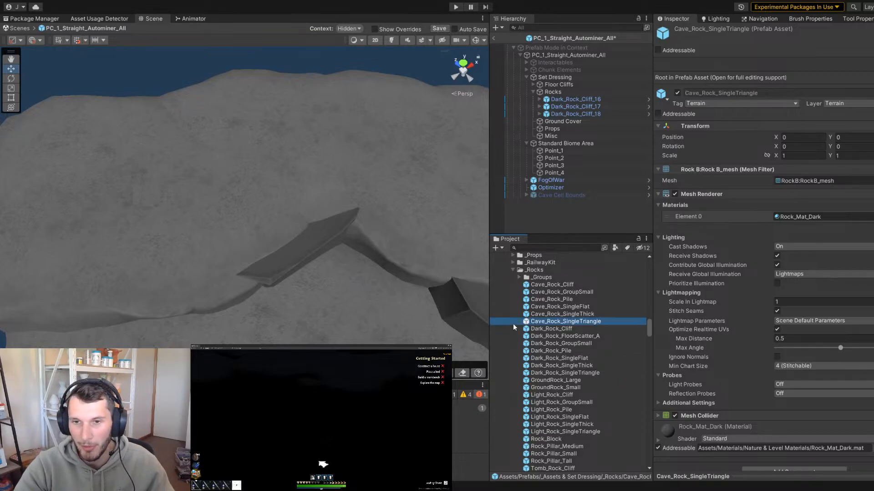
Delete Dark_Rock_Cliff_16, Dark_Rock_Cliff_17 and Dark_Rock_Cliff_18 from the Autominer cell's Rocks group
left_click_drag(317, 259, 253, 239, "alt")
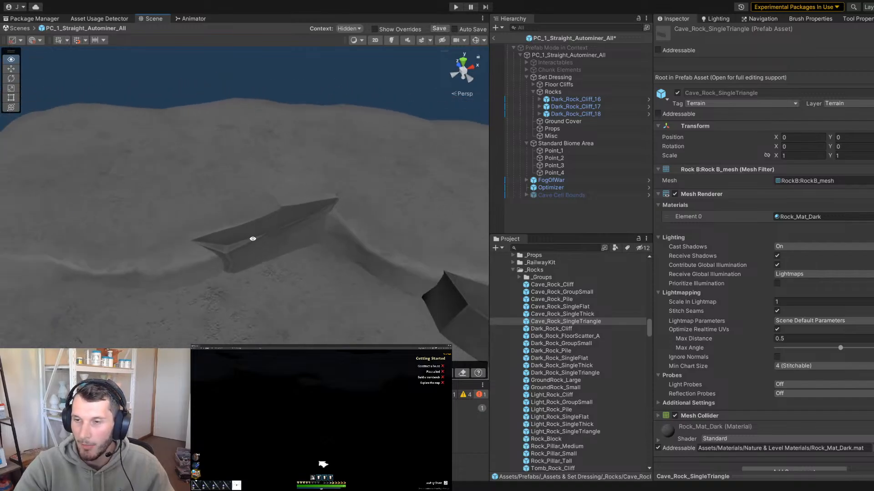
left_click(255, 231)
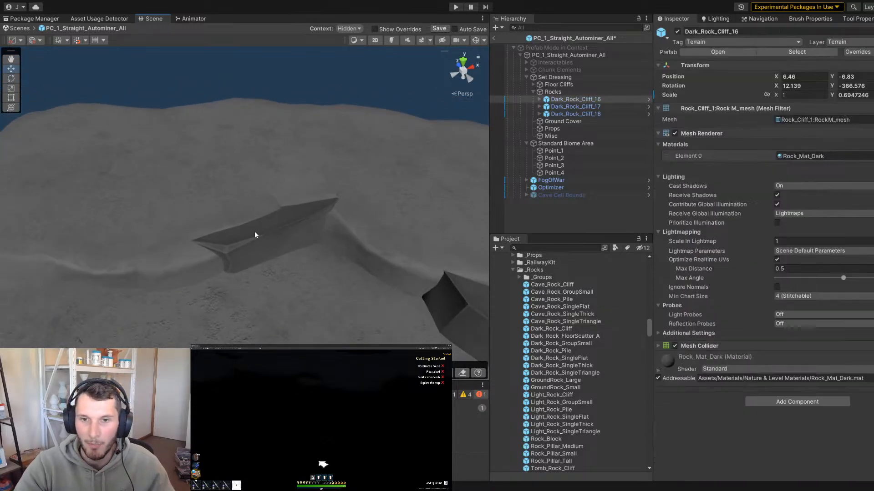
left_click(584, 114, "shift")
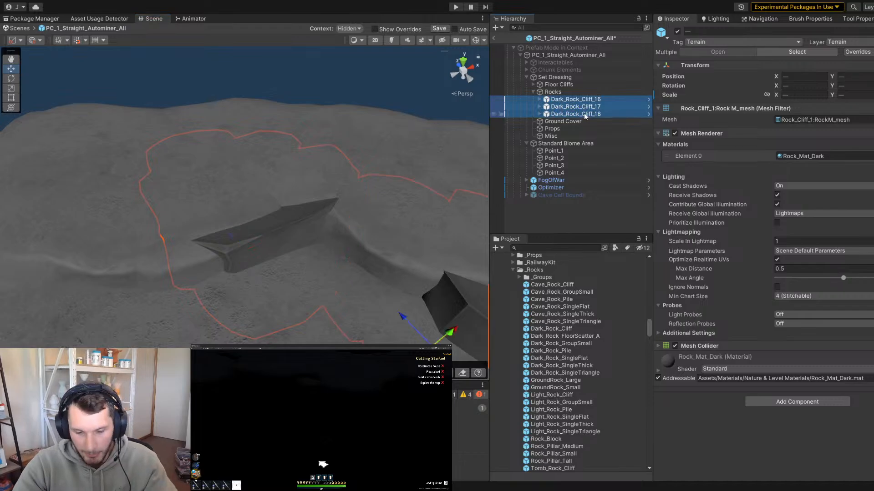
key("Delete")
Assign the Rock_Mat_Cave material to all six Cave_Rock prefabs at once
left_click(552, 284)
left_click(548, 321, "shift")
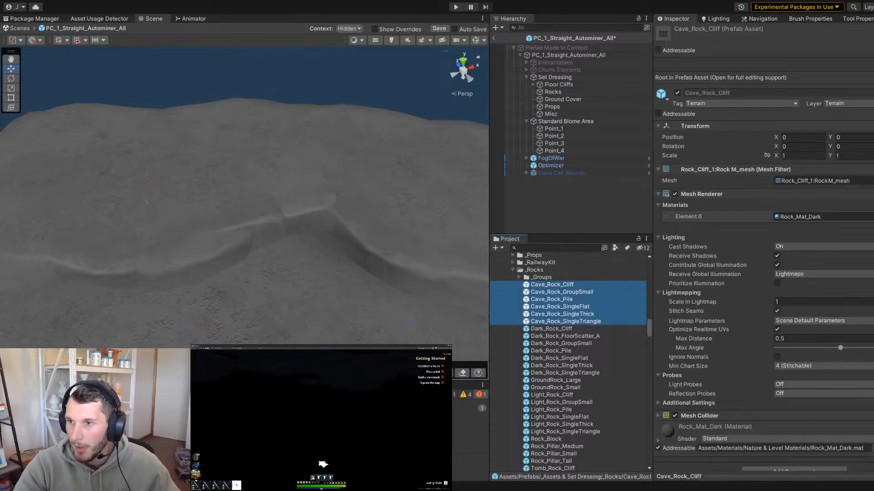
left_click(800, 217)
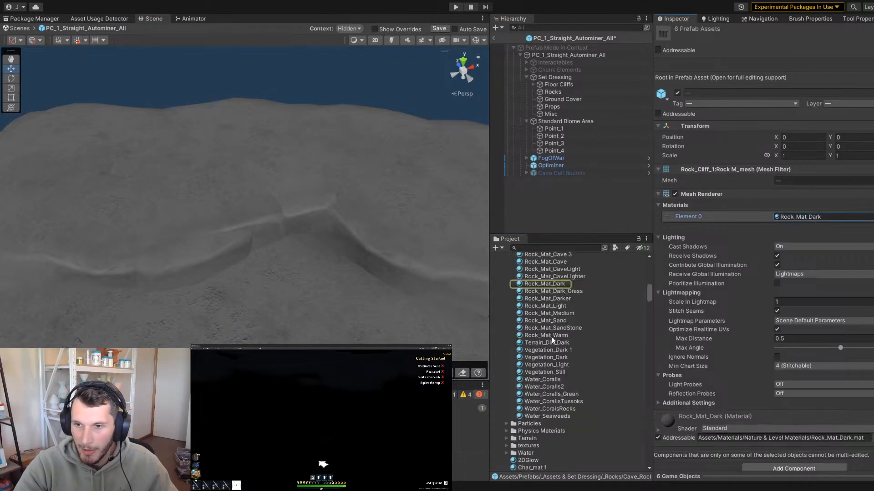
scroll(551, 337, "up", 2)
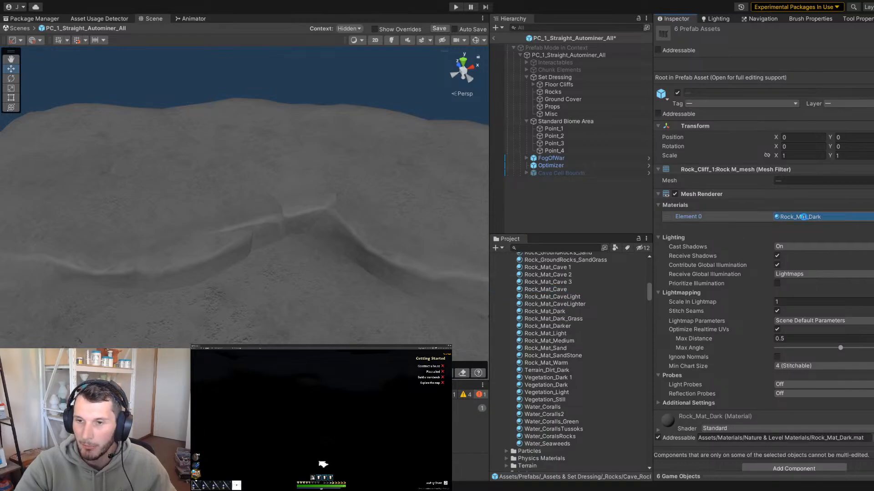
left_click_drag(801, 217, 607, 326)
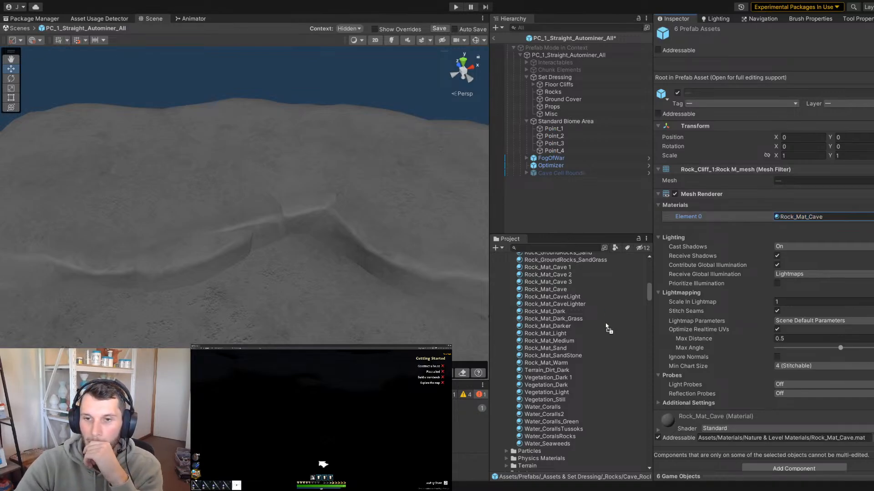
Place a rotated Cave_Rock_Cliff on the Autominer cell's cliff edge, then save the prefab and return to the main scene
scroll(605, 326, "up", 10)
left_click(506, 337)
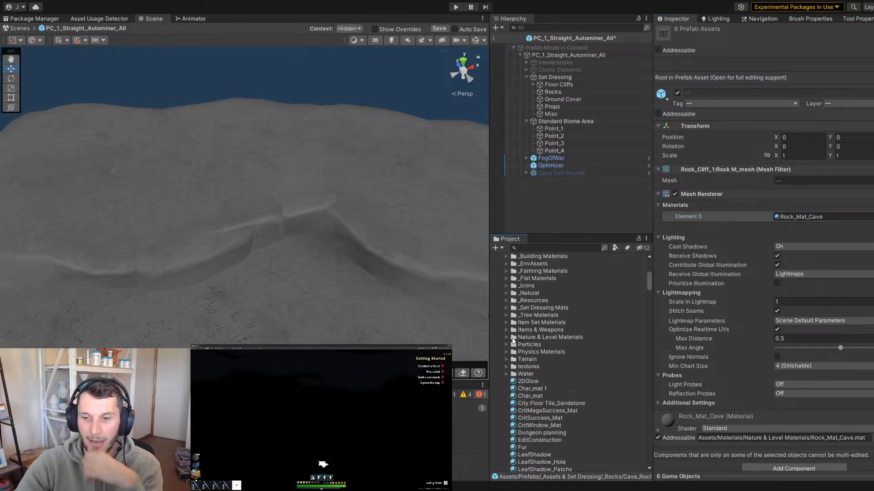
scroll(512, 342, "down", 10)
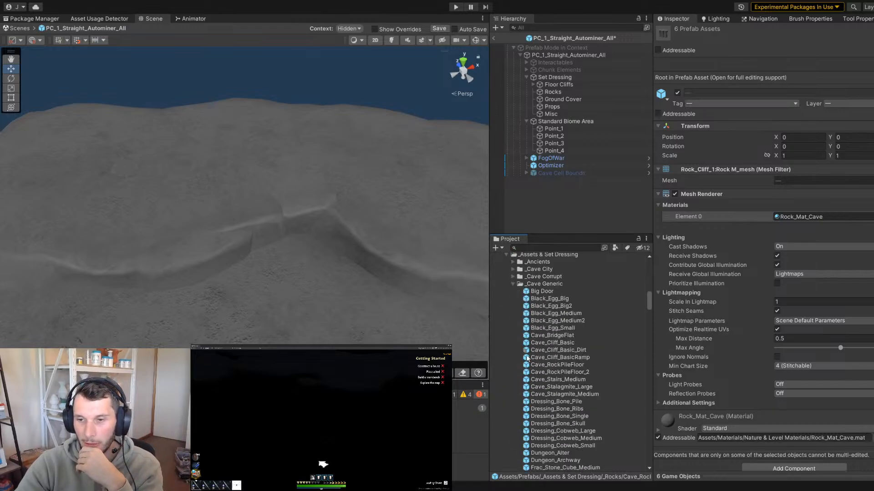
scroll(283, 261, "down", 3)
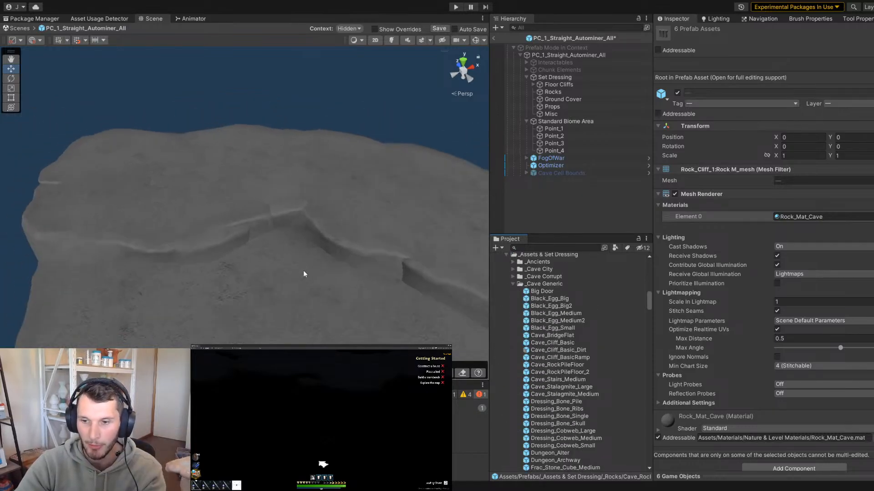
scroll(605, 348, "down", 15)
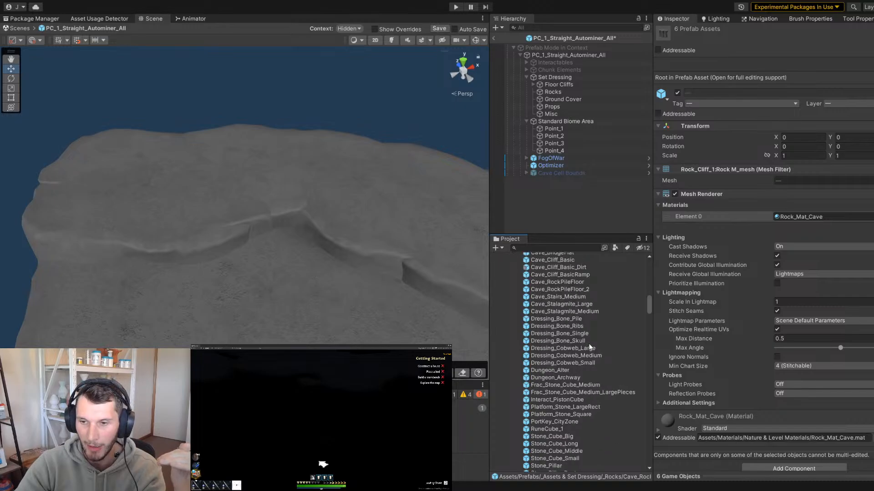
left_click(534, 305)
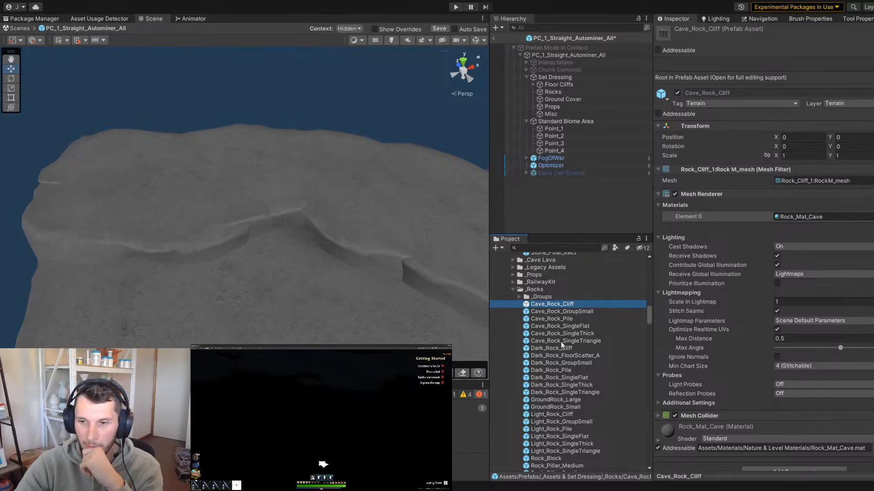
left_click_drag(539, 299, 277, 246)
key("e")
key("w")
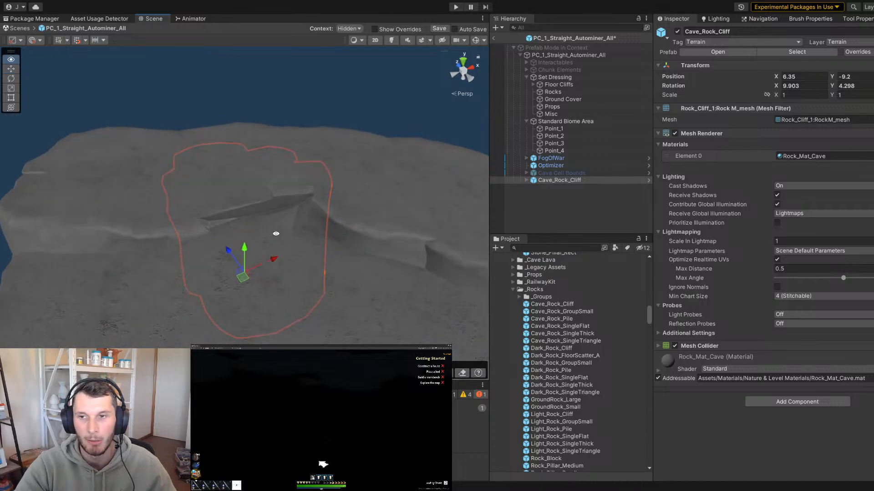
left_click(435, 30)
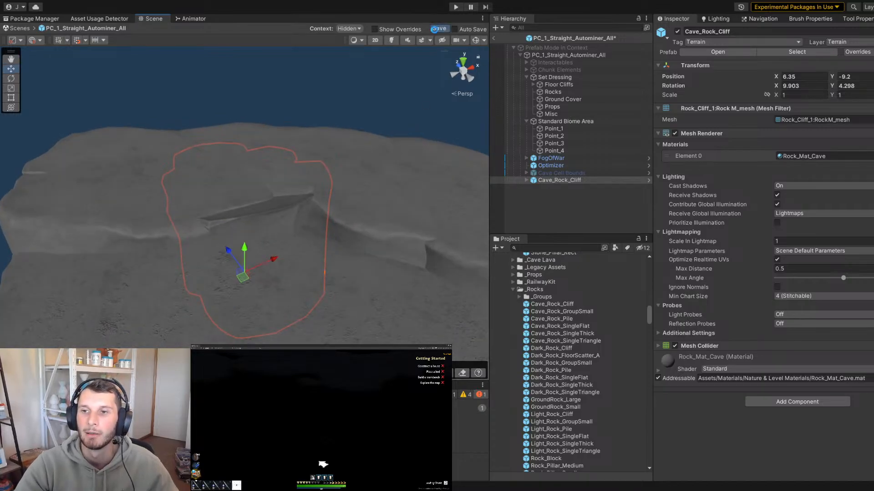
left_click(493, 39)
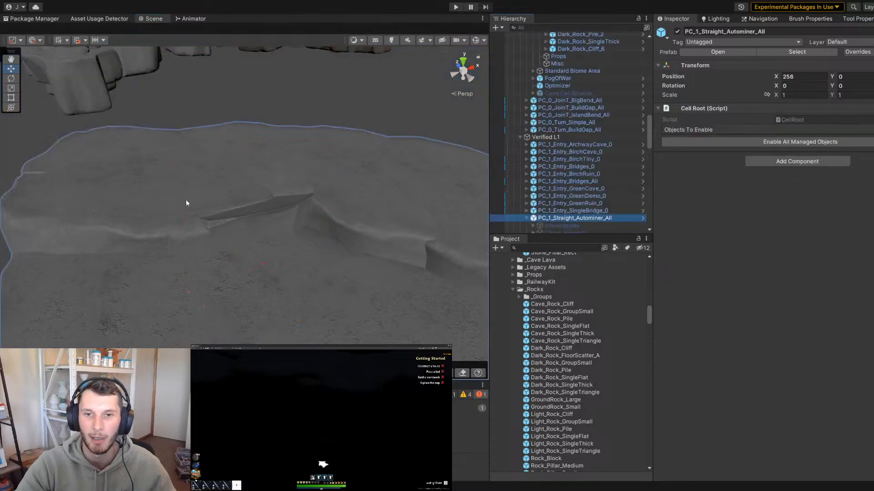
Move the PC_0_JoinX_Ravine_All cell next to the Autominer cell, to about X 225.1
left_click_drag(185, 199, 91, 227, "alt")
scroll(105, 210, "down", 4)
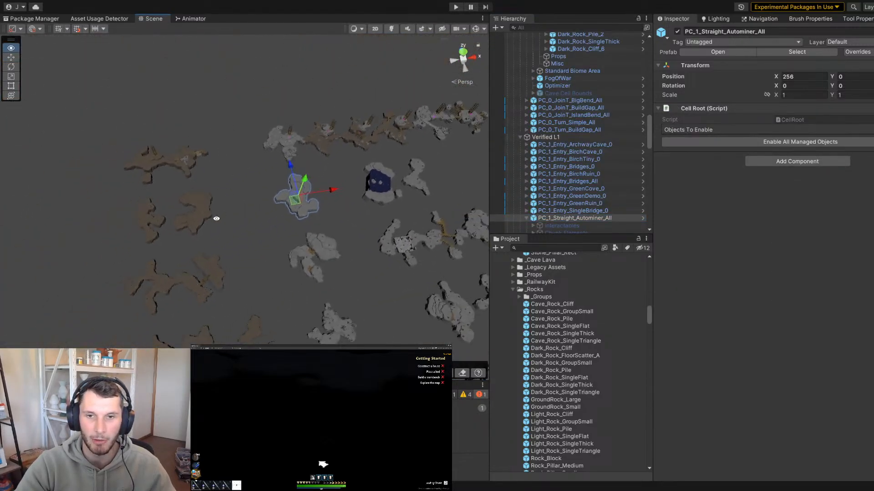
left_click(105, 210)
left_click_drag(232, 203, 232, 137, "alt")
scroll(159, 202, "up", 3)
key("w")
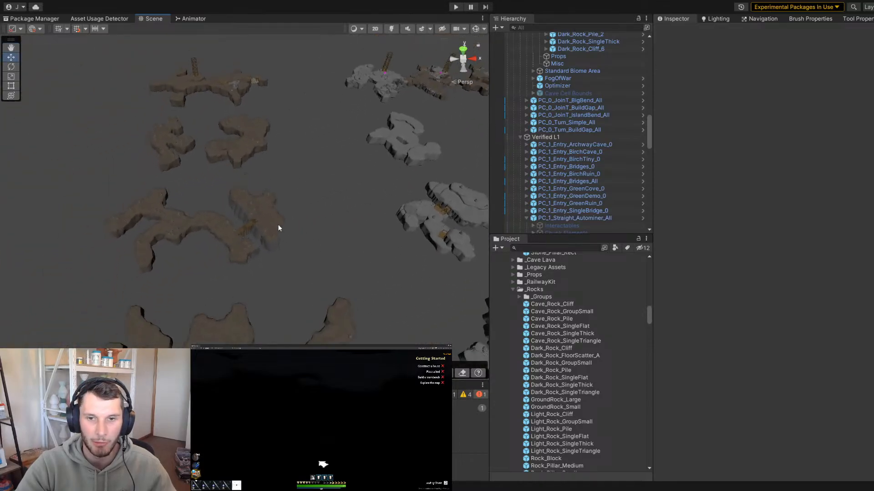
left_click(277, 224)
left_click_drag(283, 217, 300, 141, "alt")
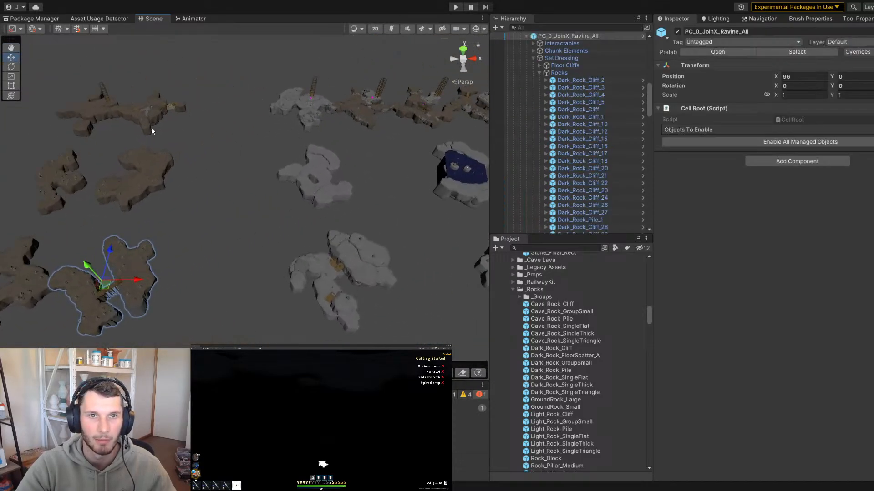
left_click_drag(104, 285, 282, 150)
Compare the ravine cell's cliff rocks with the neighbouring Autominer cell from several angles
key("f")
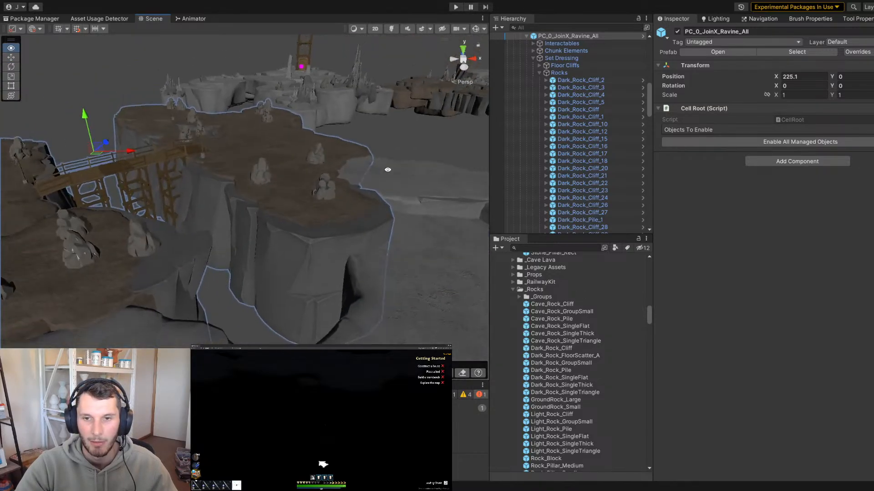
left_click_drag(246, 205, 242, 130, "alt")
right_click_drag(250, 172, 288, 212, "alt")
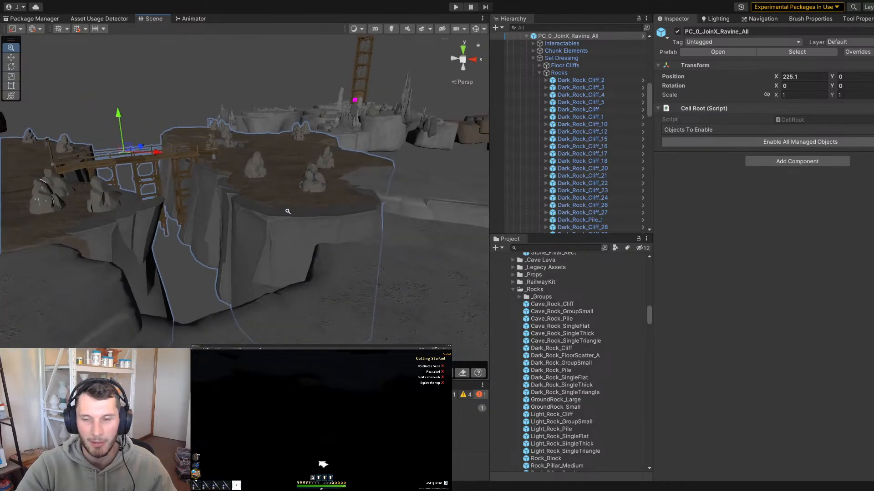
left_click_drag(287, 212, 173, 207, "alt")
left_click_drag(399, 306, 204, 186, "alt")
scroll(188, 215, "down", 5)
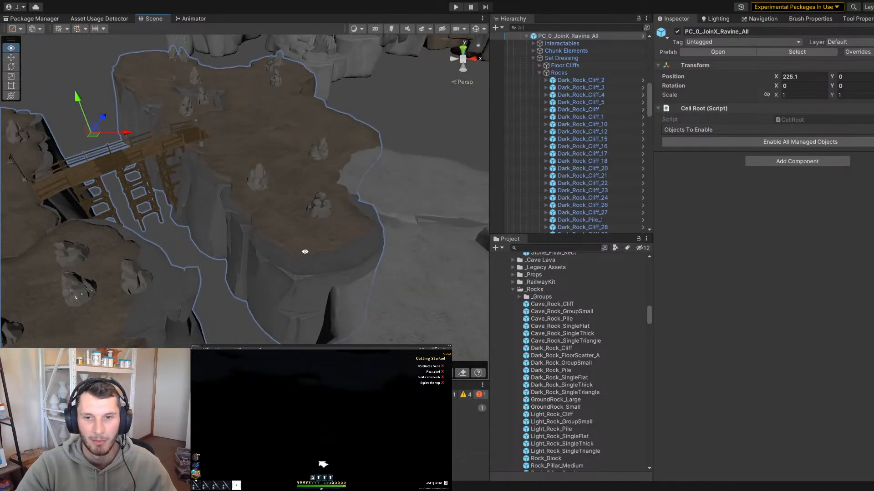
left_click(302, 263)
scroll(310, 263, "down", 2)
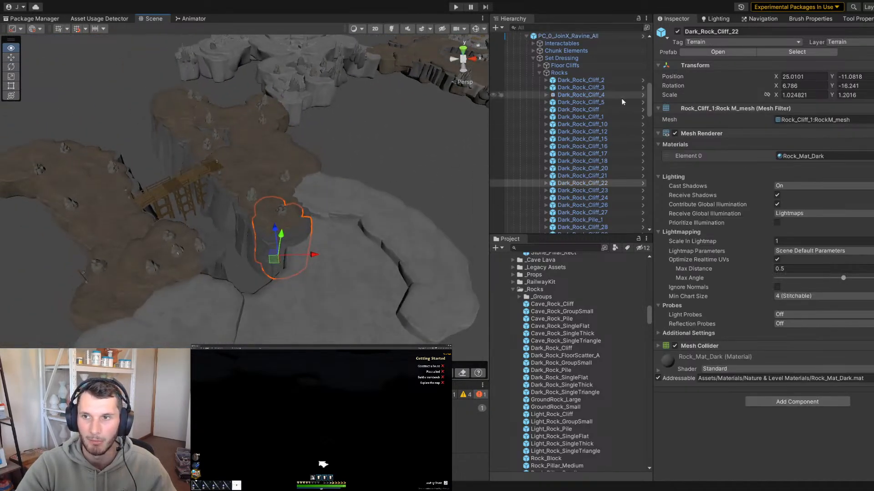
double_click(581, 80)
scroll(608, 181, "down", 3)
left_click(599, 195, "shift")
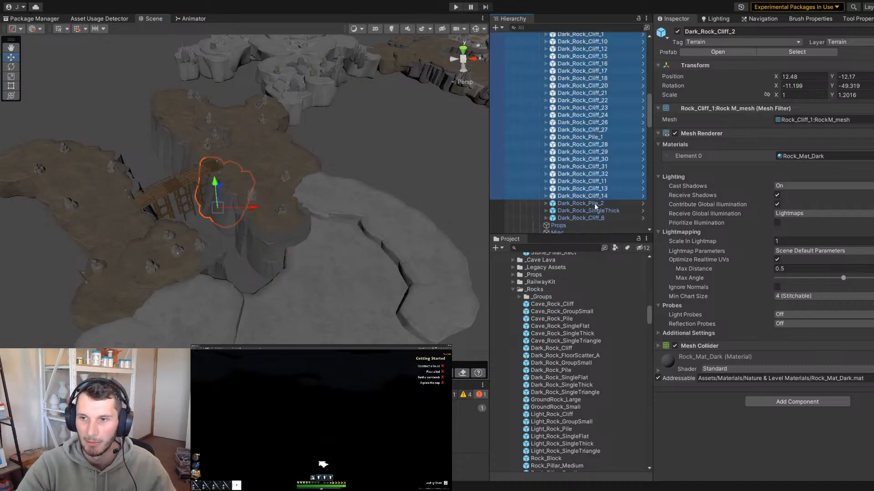
left_click(591, 218, "ctrl")
left_click(588, 137, "ctrl")
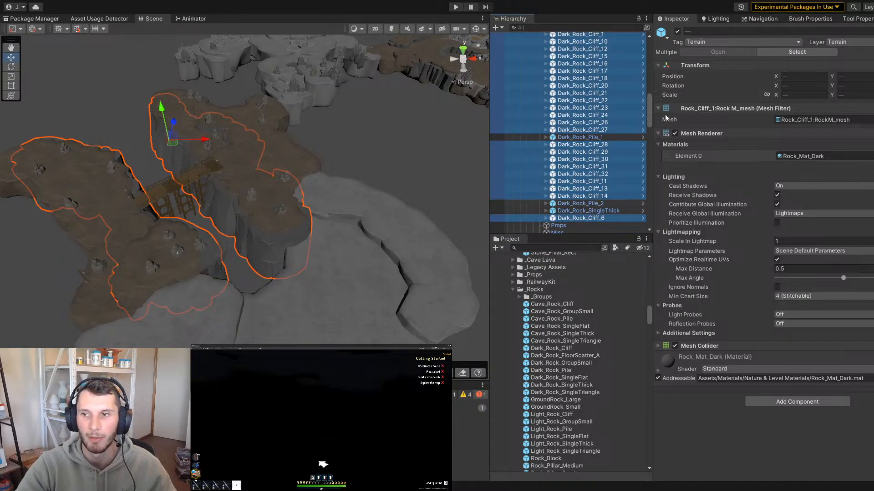
scroll(651, 92, "up", 5)
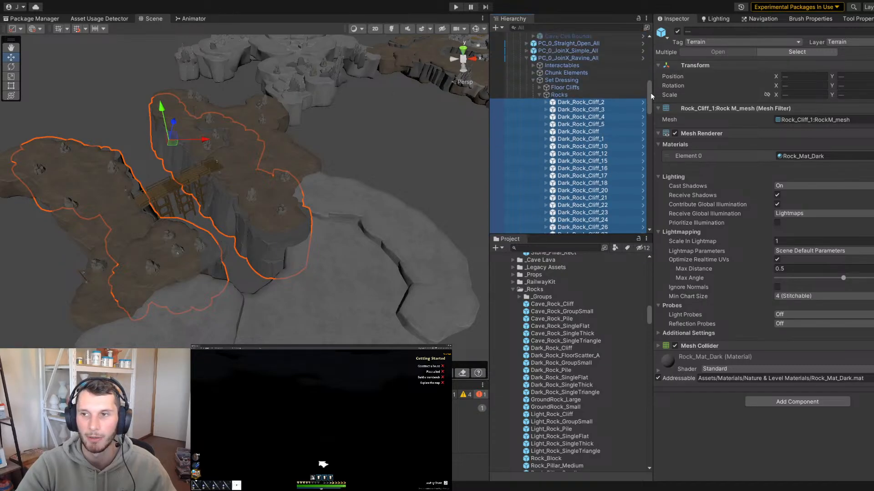
Open the PC_0_JoinX_Ravine_All prefab and reorder Dark_Rock_Pile_1 and Dark_Rock_Cliff_6 so the Rocks group lists all cliffs together
left_click(644, 62)
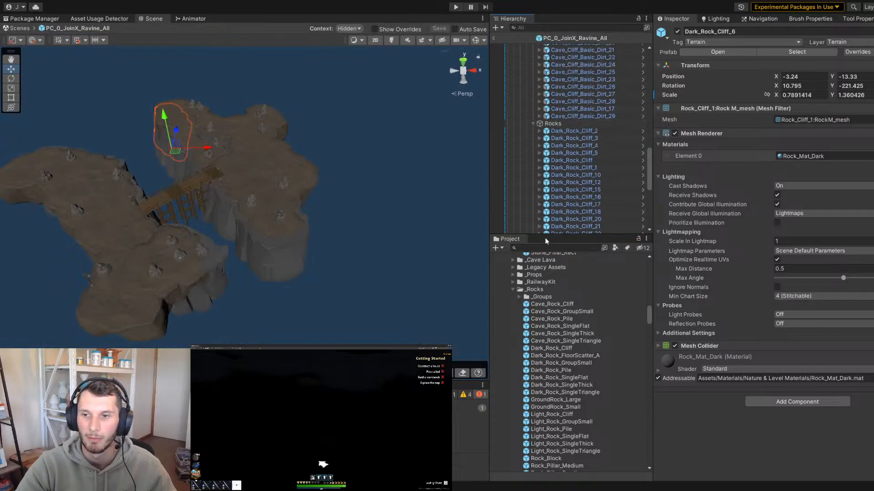
left_click_drag(546, 241, 549, 335)
left_click(567, 131)
scroll(627, 224, "down", 3)
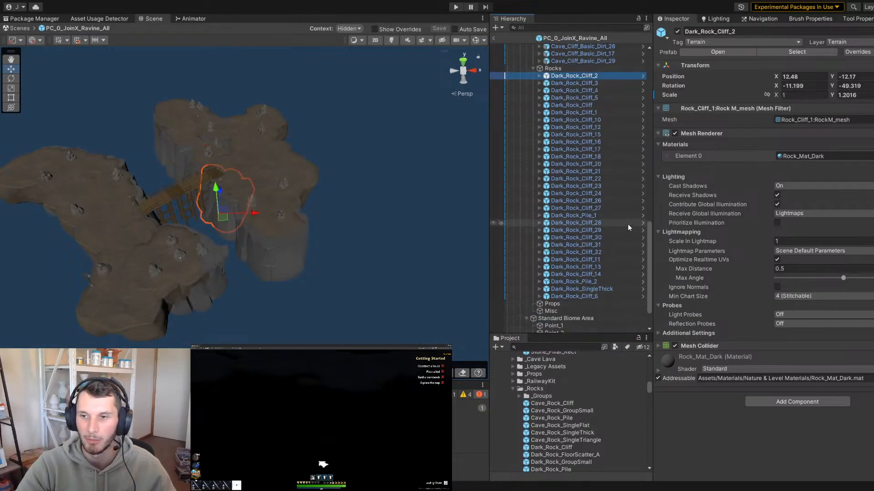
scroll(627, 224, "down", 2)
left_click_drag(591, 188, 598, 245)
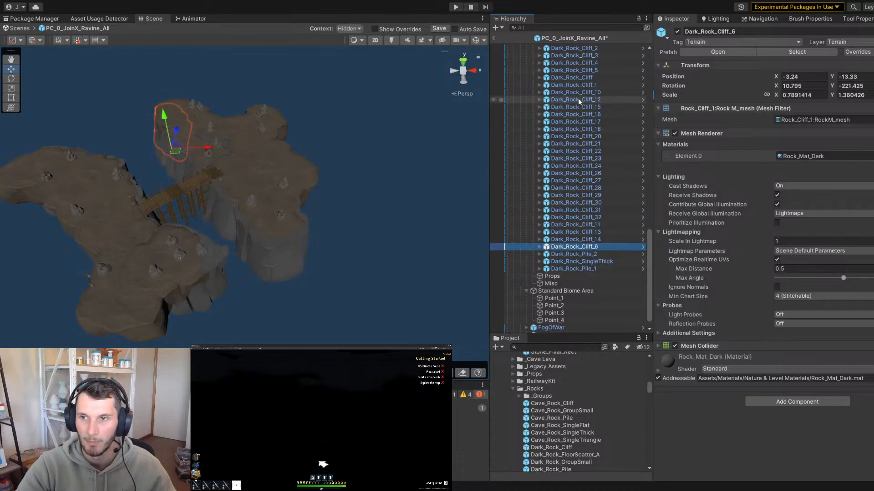
Replace every Dark_Rock_Cliff in the ravine prefab's Rocks group with Cave_Rock_Cliff, then save the prefab and return to the main scene
left_click(574, 49)
scroll(625, 206, "up", 2)
left_click(587, 268, "shift")
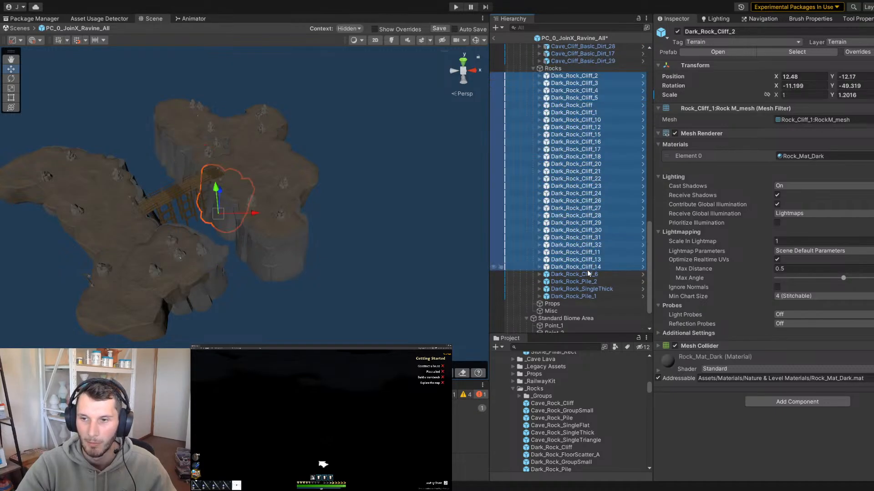
left_click(587, 273, "shift")
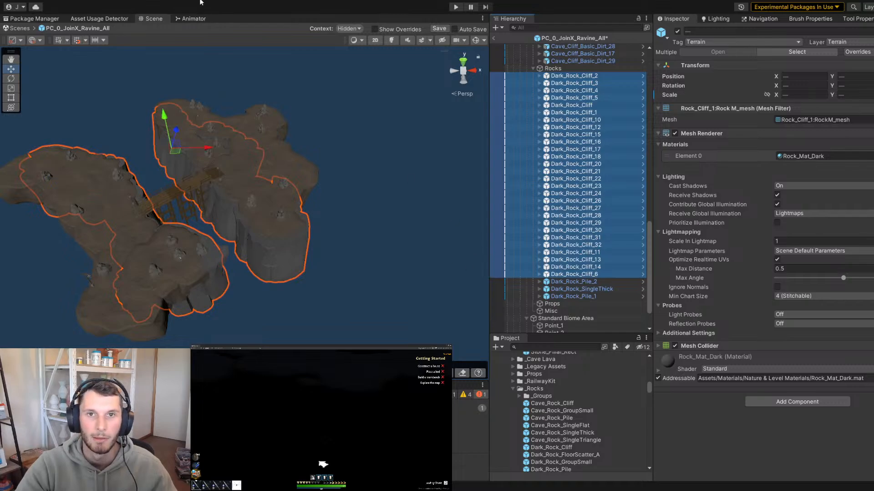
left_click(423, 161)
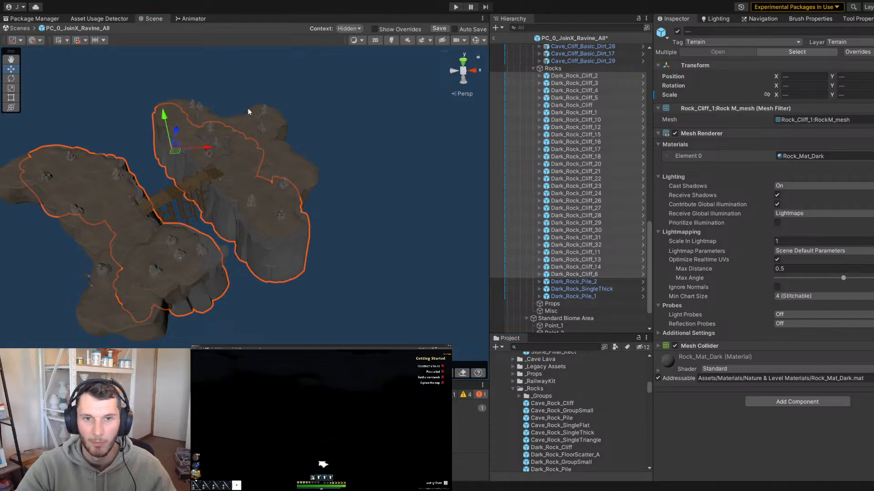
left_click(402, 308)
left_click_drag(142, 226, 230, 196, "alt")
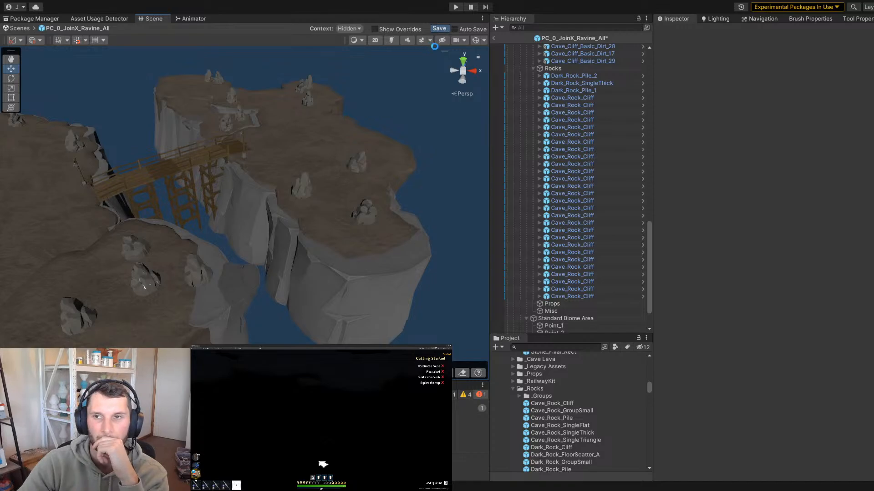
left_click(493, 40)
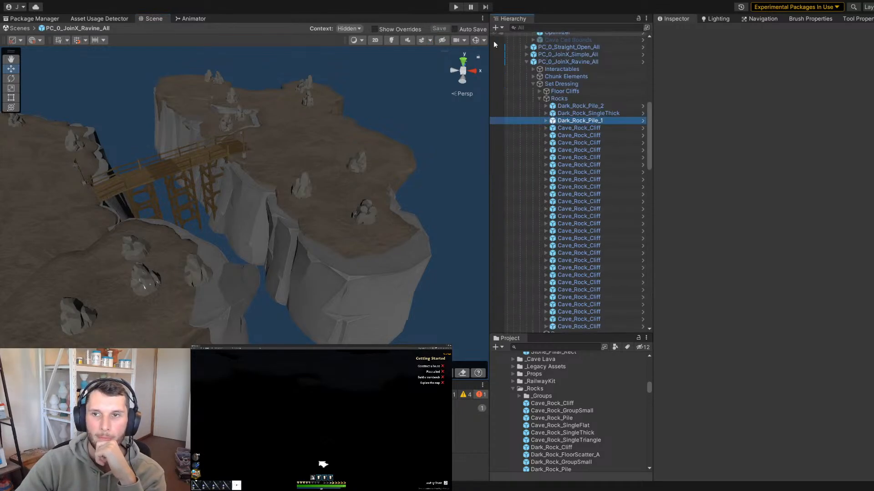
Collapse the Testing Cells group and set the World object's Load World Type to Legacy
left_click(306, 177)
left_click_drag(307, 180, 302, 207, "alt")
scroll(549, 157, "up", 10)
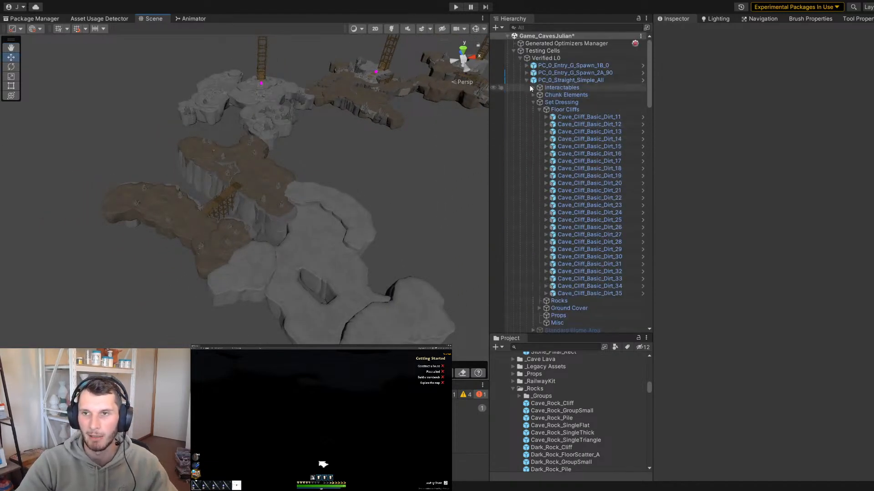
left_click(512, 50)
left_click(529, 57)
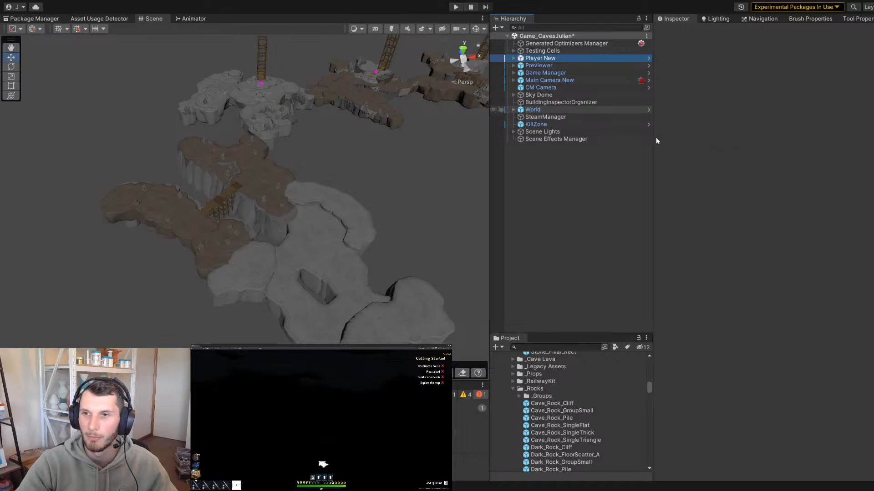
left_click(231, 210)
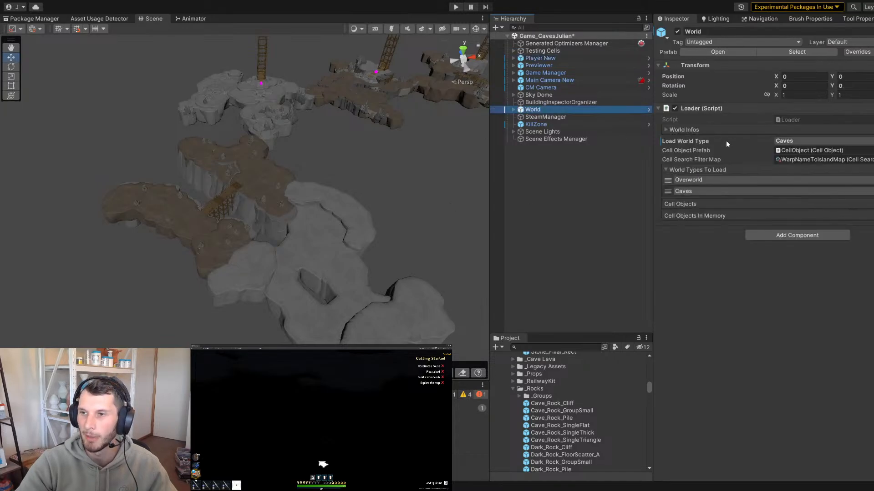
scroll(422, 167, "up", 3)
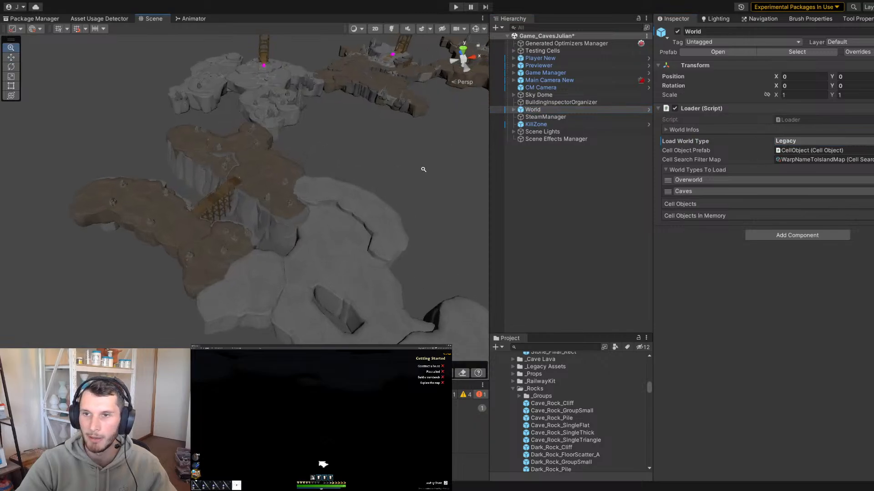
Move Player New onto the ravine cell, near the cliff edge and the lantern beside the bridge
left_click(535, 52)
left_click(529, 58)
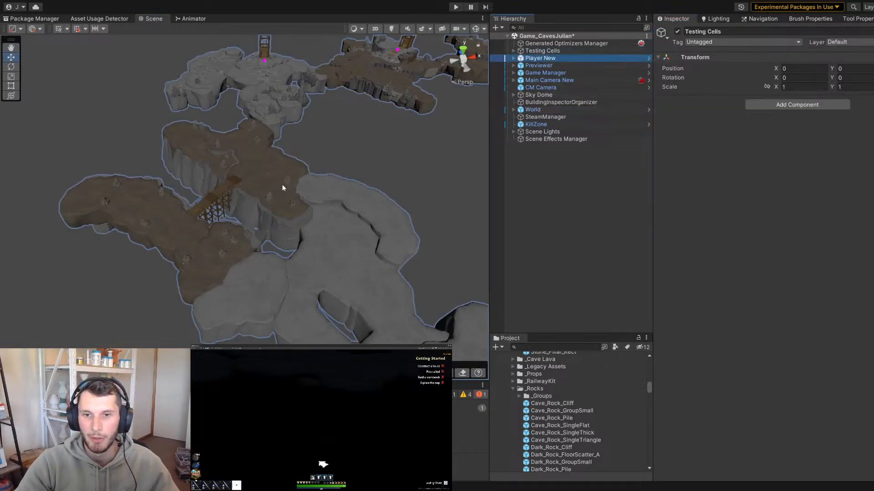
scroll(219, 212, "down", 10)
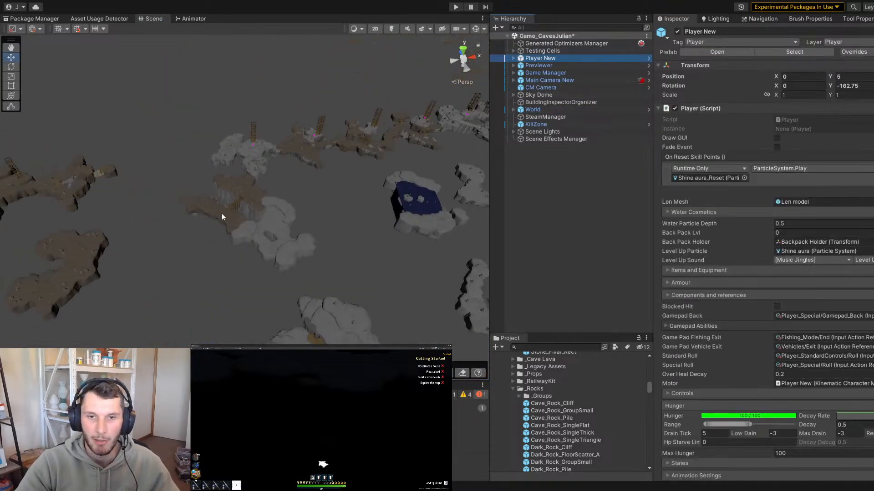
right_click_drag(103, 246, 78, 251, "alt")
left_click_drag(183, 297, 250, 208)
scroll(250, 214, "up", 6)
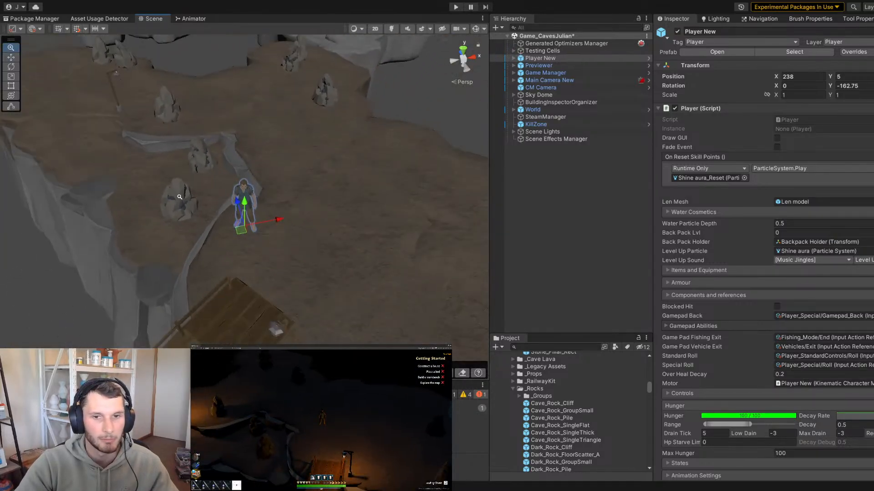
scroll(329, 251, "down", 2)
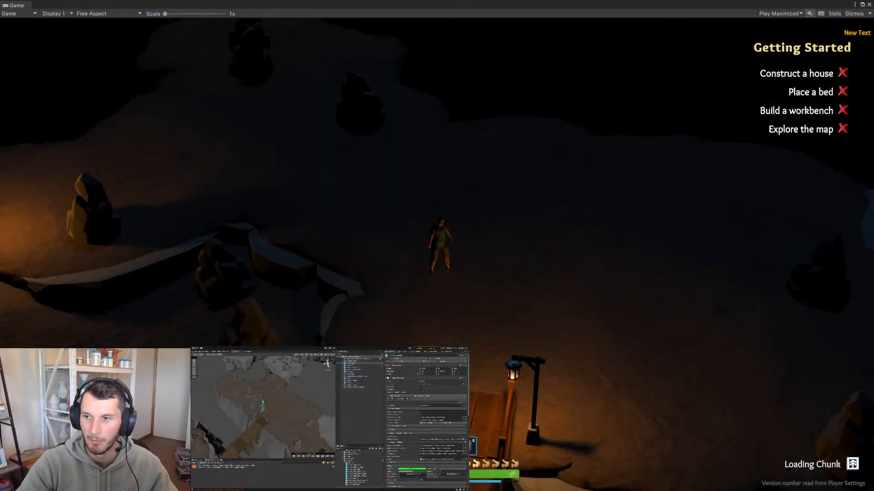
left_click_drag(255, 480, 288, 424, "alt")
Outline the front cliff rock and the floor area behind it on a capture of the game view, link both, and discard the capture
key("Print")
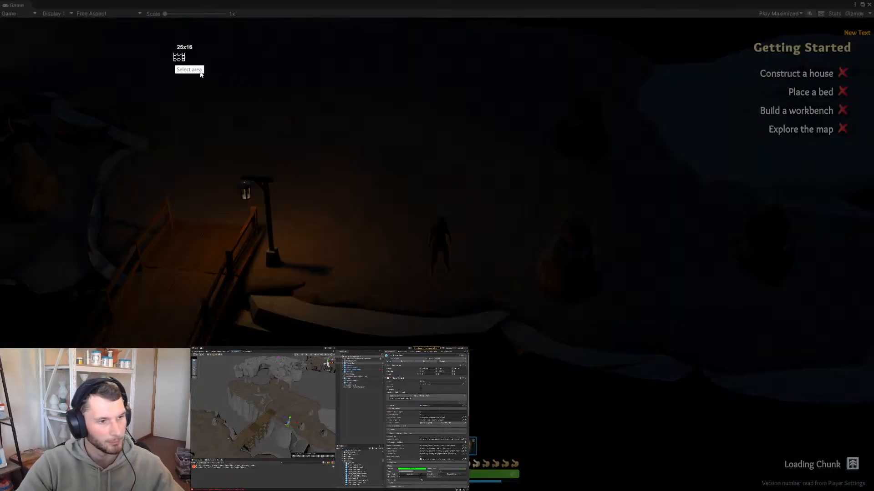
left_click_drag(175, 54, 706, 455)
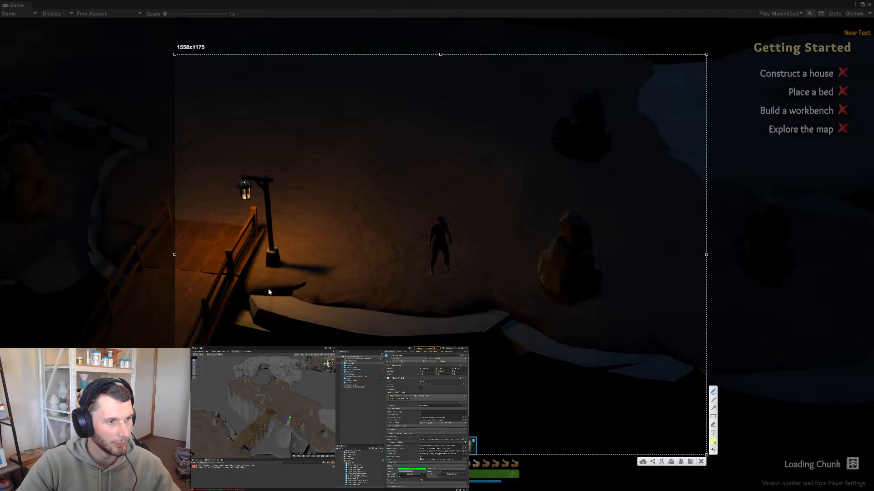
mouse_move(268, 288)
left_mouse_down()
mouse_move(445, 319)
mouse_move(496, 355)
mouse_move(234, 342)
mouse_move(269, 287)
mouse_move(424, 157)
mouse_move(517, 314)
mouse_move(510, 321)
left_mouse_up()
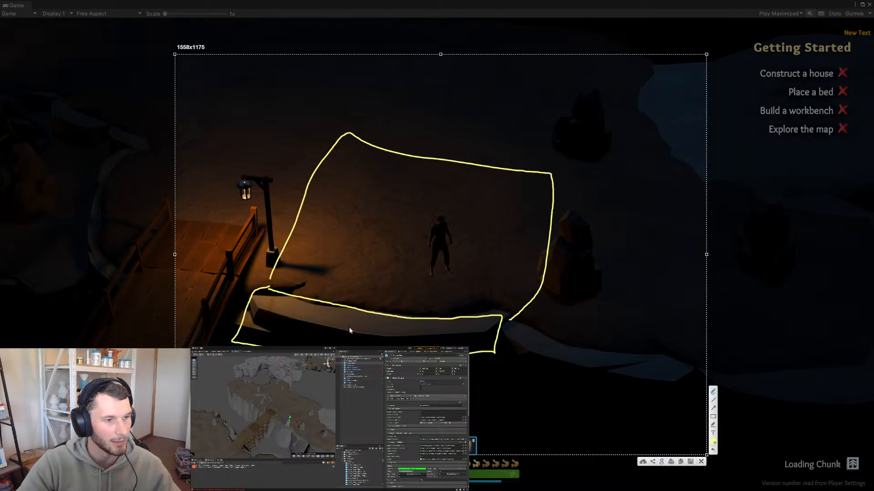
mouse_move(350, 330)
left_mouse_down()
mouse_move(372, 269)
mouse_move(346, 340)
mouse_move(358, 316)
left_mouse_up()
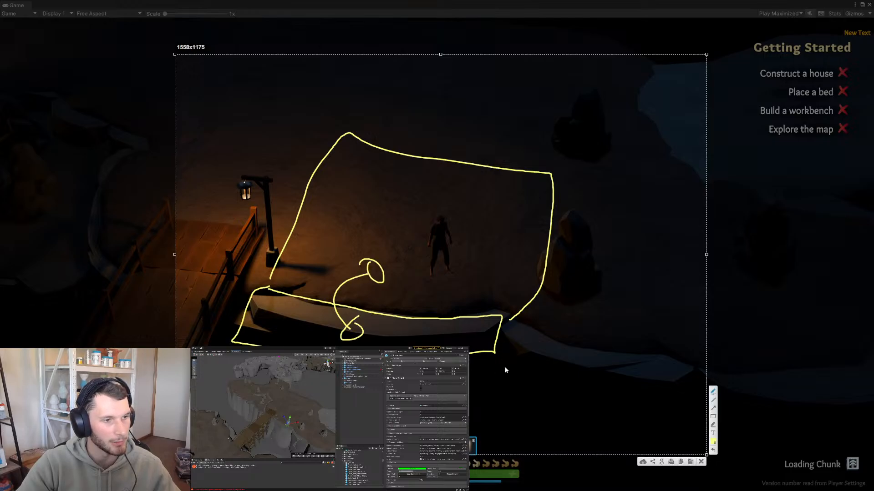
left_click(700, 461)
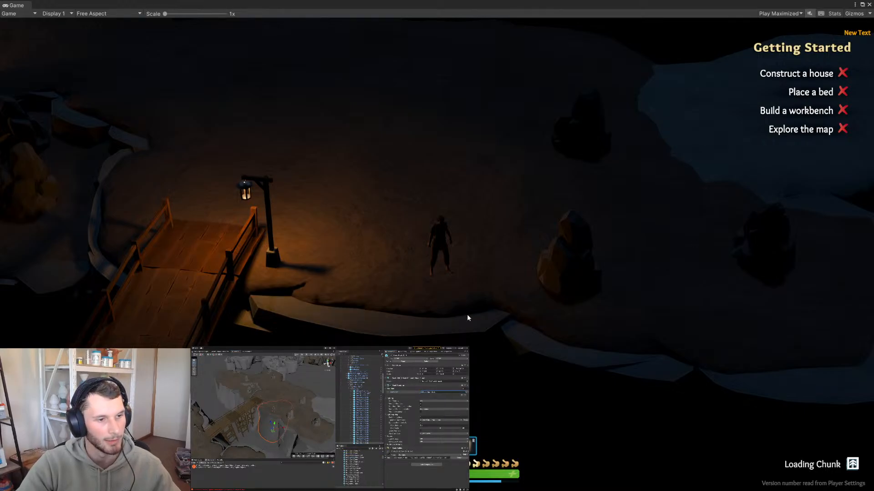
Draw arrows to two neighbouring cliff rocks on a new capture of the game view and discard the capture
key("Print")
left_click_drag(274, 103, 789, 474)
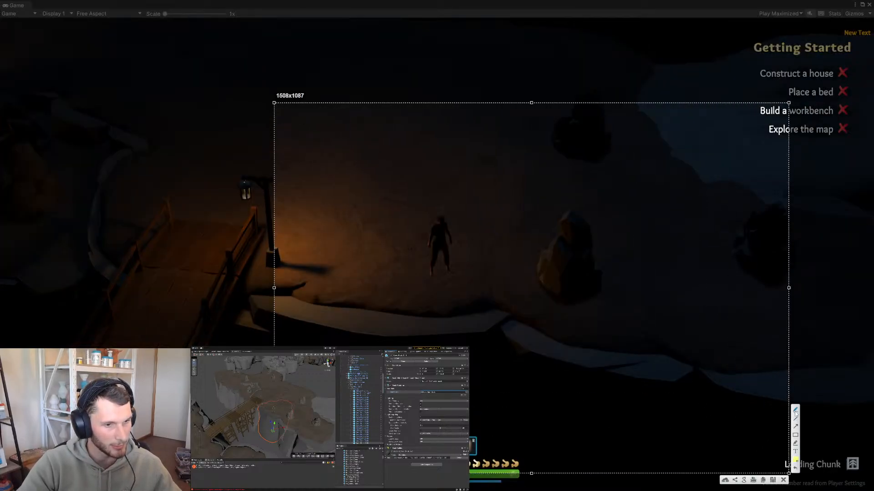
left_click_drag(423, 321, 548, 358)
left_click_drag(557, 355, 561, 360)
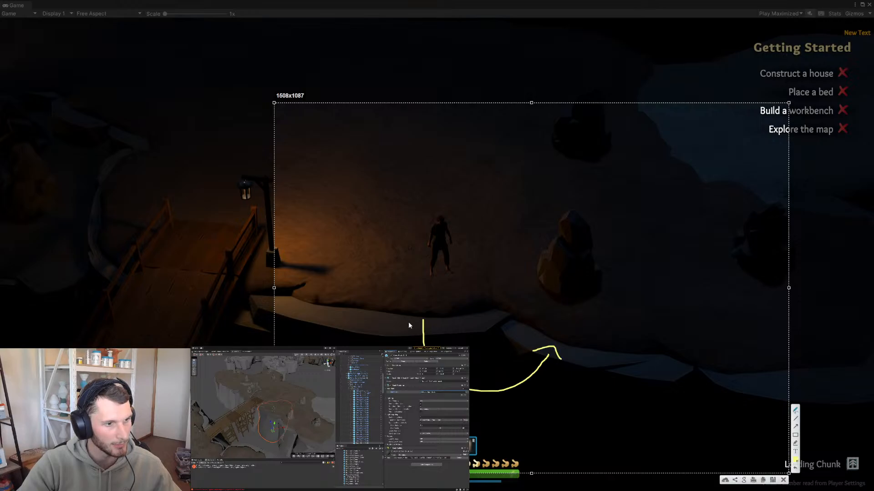
left_click_drag(410, 322, 456, 324)
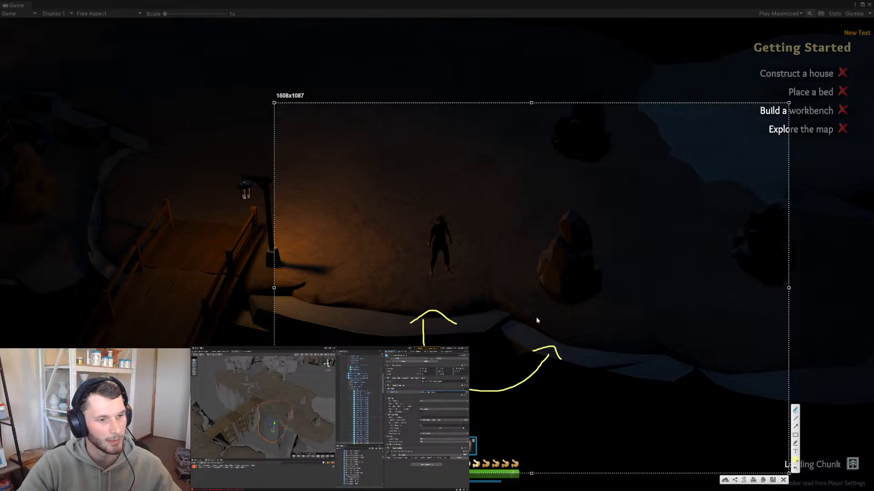
key("Escape")
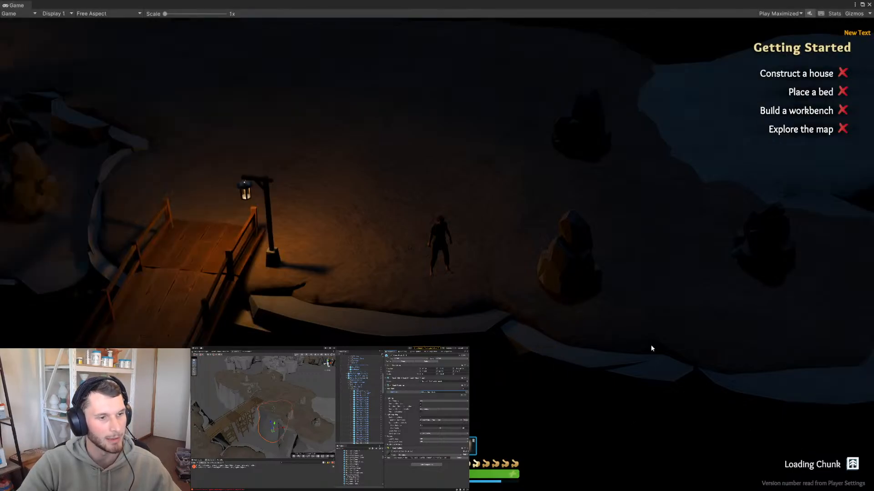
Capture the game view again, outline the floor piece with its cliff rock, and divide the ground into sections labelled 0, 1 and 0
scroll(651, 345, "up", 1)
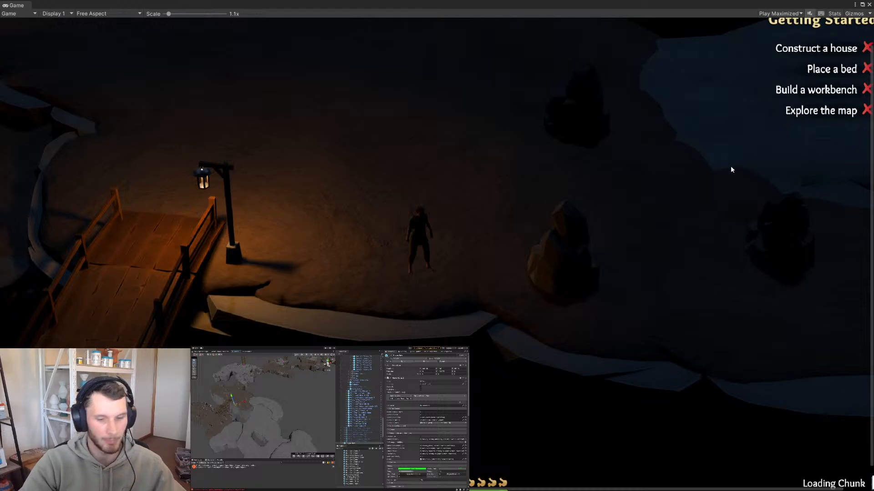
key("Print")
left_click_drag(128, 24, 873, 477)
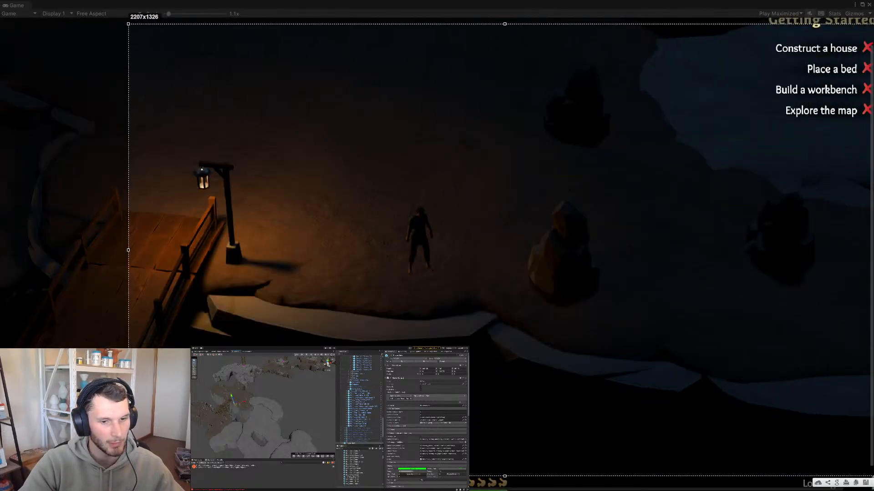
mouse_move(245, 296)
left_mouse_down()
mouse_move(484, 315)
mouse_move(287, 337)
mouse_move(243, 291)
mouse_move(450, 176)
mouse_move(486, 308)
left_mouse_up()
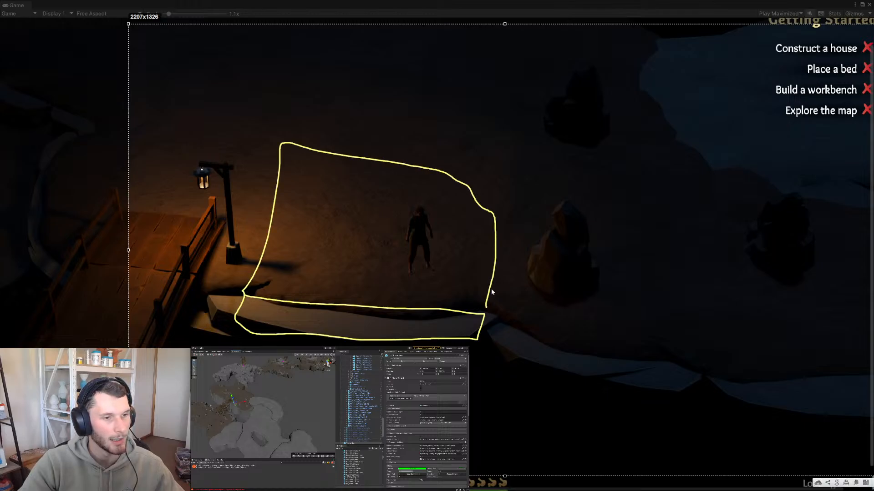
left_click_drag(522, 64, 485, 401)
mouse_move(373, 54)
left_mouse_down()
mouse_move(403, 108)
mouse_move(373, 63)
left_mouse_up()
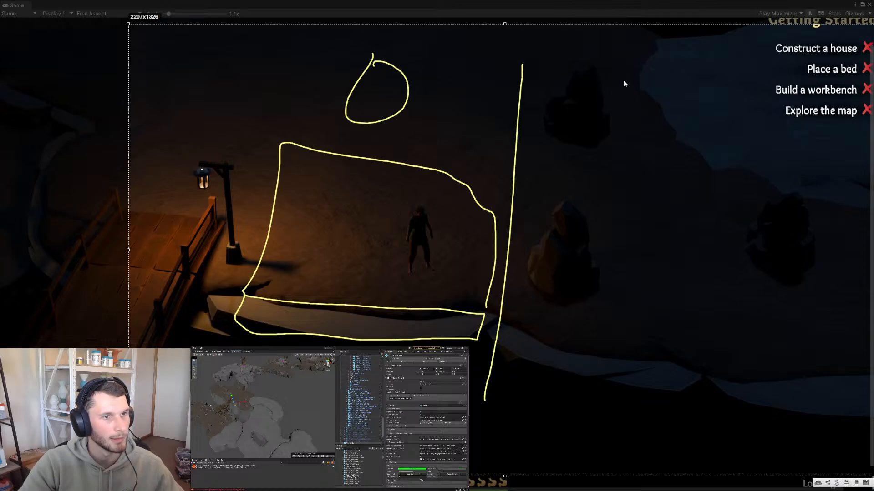
mouse_move(563, 87)
left_mouse_down()
mouse_move(584, 102)
mouse_move(640, 113)
left_mouse_up()
left_click_drag(646, 57, 608, 425)
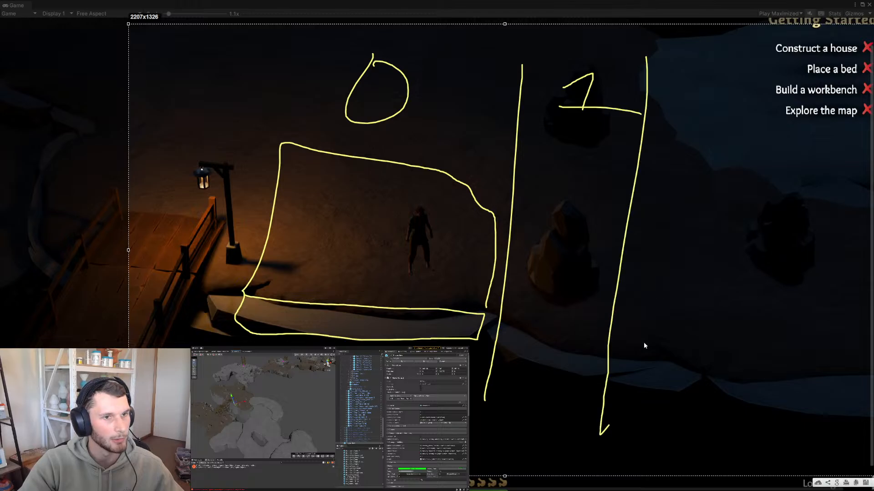
left_click_drag(699, 76, 704, 73)
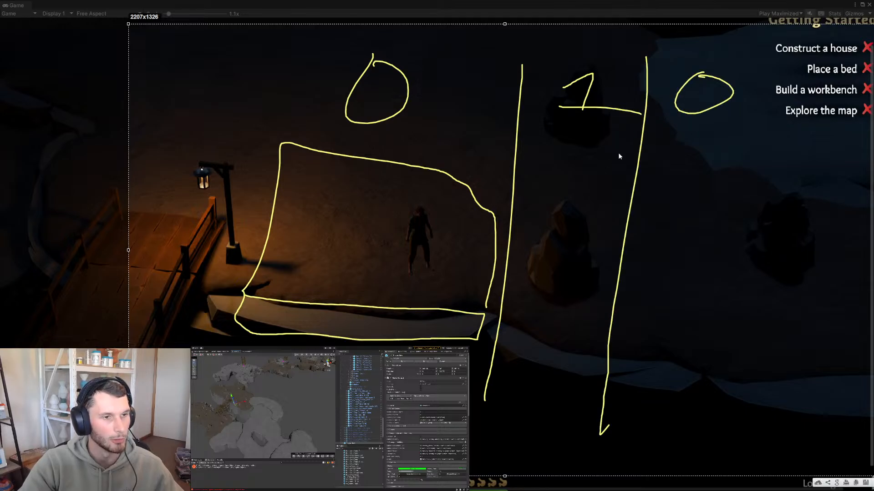
Outline the cliff rock in section 1 and mark where it and the floor meet section 0 on the capture
mouse_move(502, 321)
left_mouse_down()
mouse_move(612, 350)
mouse_move(511, 355)
left_mouse_up()
left_click_drag(455, 322, 516, 337)
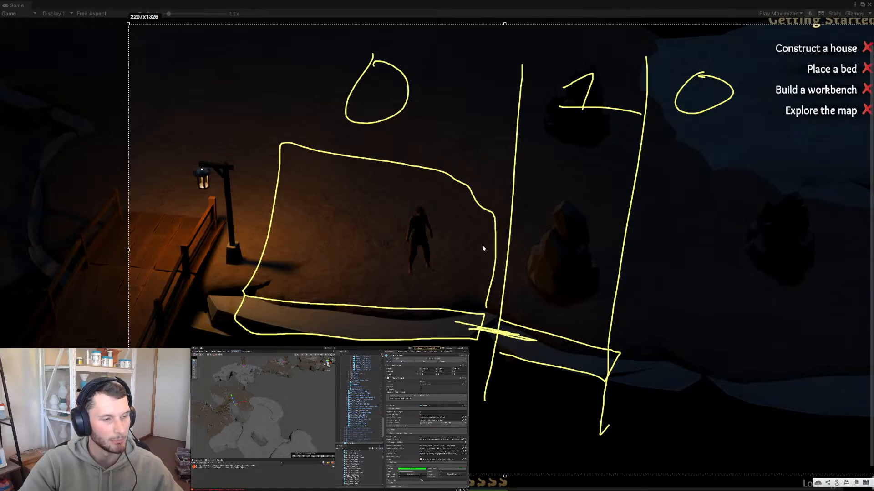
left_click_drag(459, 242, 561, 268)
left_click_drag(550, 230, 452, 282)
left_click_drag(478, 222, 535, 292)
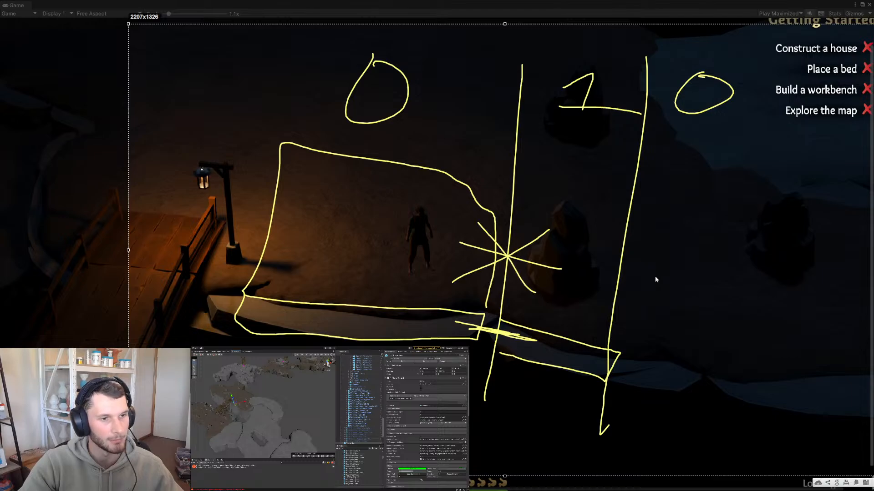
Relabel the third section 2, mark its boundary and cliff rock, add labels 3 and 0 beyond it, and discard the capture
mouse_move(682, 79)
left_mouse_down()
mouse_move(682, 116)
mouse_move(762, 131)
mouse_move(694, 77)
mouse_move(728, 124)
left_mouse_up()
left_click_drag(782, 69, 709, 487)
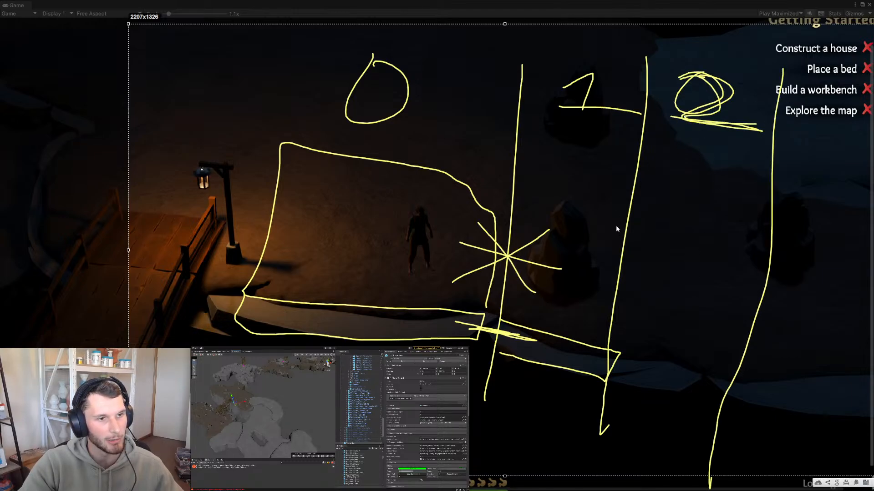
mouse_move(599, 268)
left_mouse_down()
mouse_move(653, 272)
mouse_move(601, 264)
left_mouse_up()
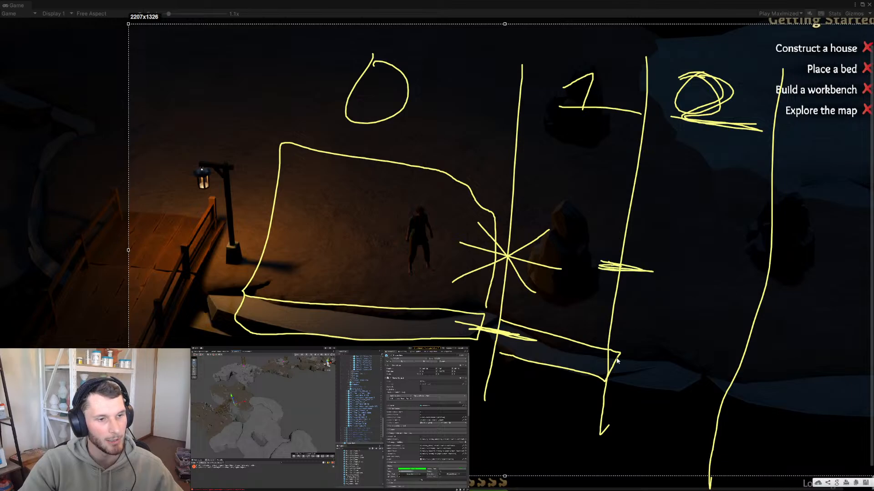
mouse_move(627, 358)
left_mouse_down()
mouse_move(643, 392)
mouse_move(722, 363)
mouse_move(591, 358)
mouse_move(655, 390)
mouse_move(607, 370)
mouse_move(589, 384)
left_mouse_up()
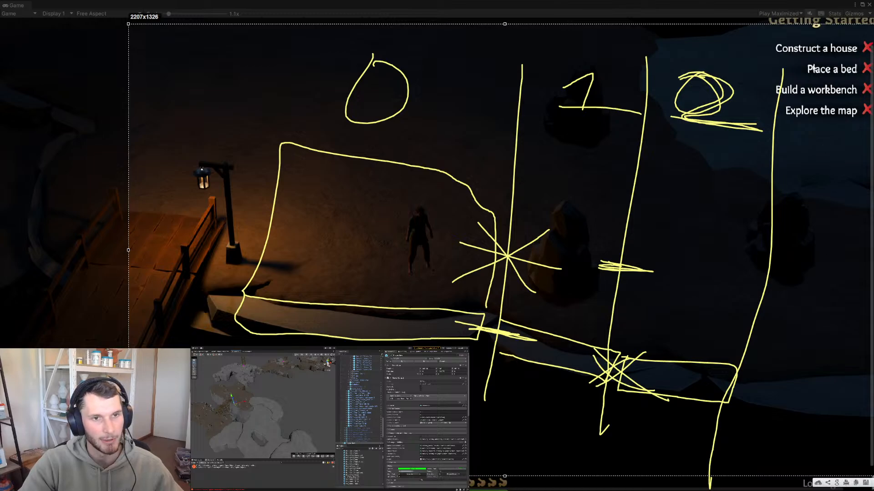
mouse_move(814, 66)
left_mouse_down()
mouse_move(840, 143)
mouse_move(794, 184)
mouse_move(822, 155)
left_mouse_up()
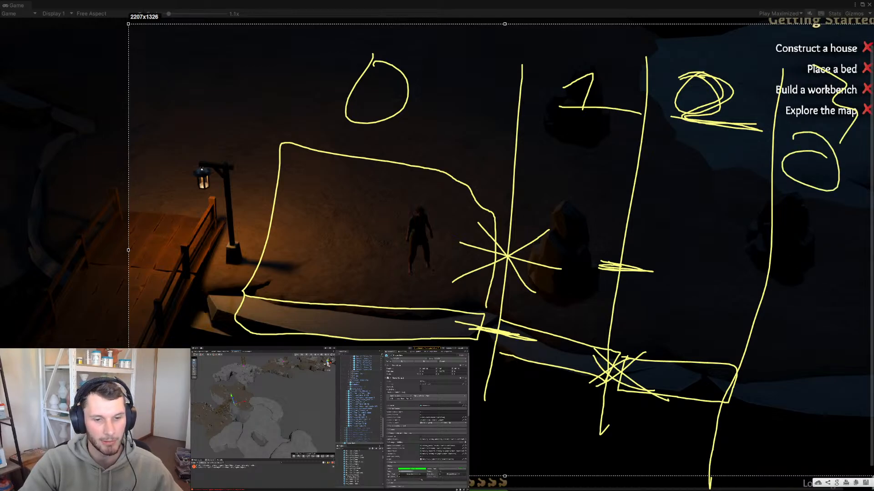
key("Escape")
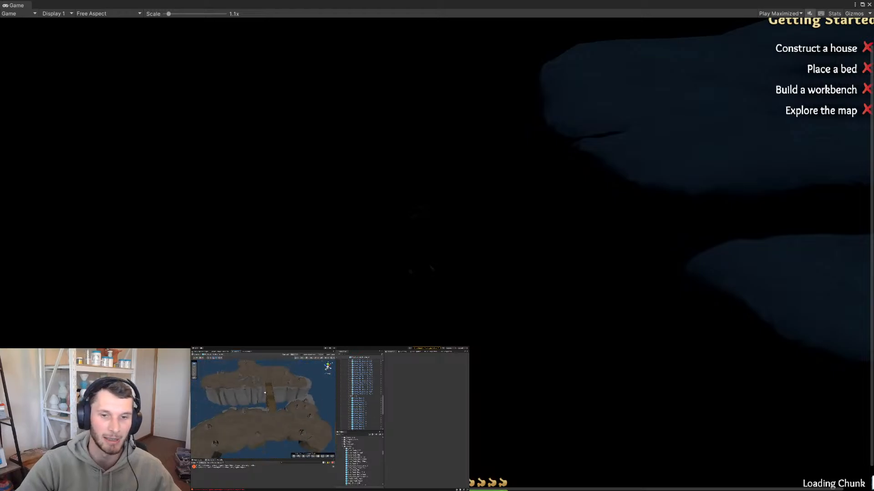
Return from the ravine prefab to the main scene and open the prefab of another dirt-floored cell
left_click(337, 358)
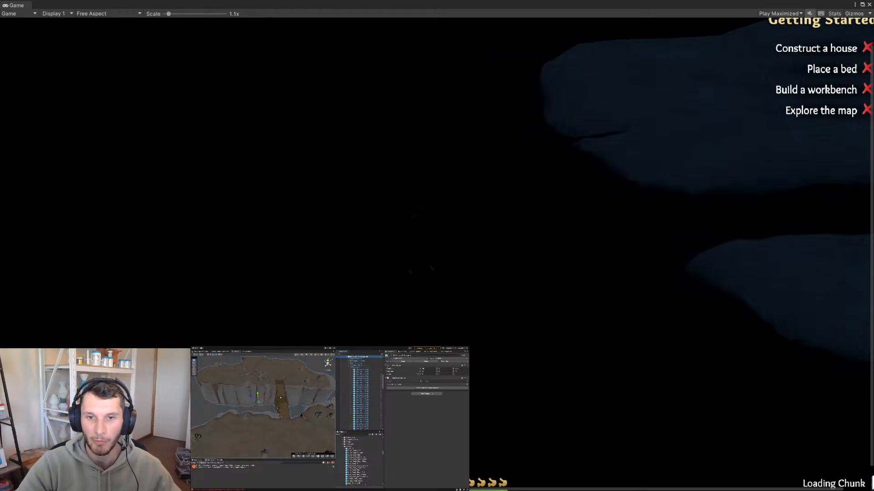
scroll(276, 411, "down", 10)
left_click_drag(276, 411, 292, 403, "alt")
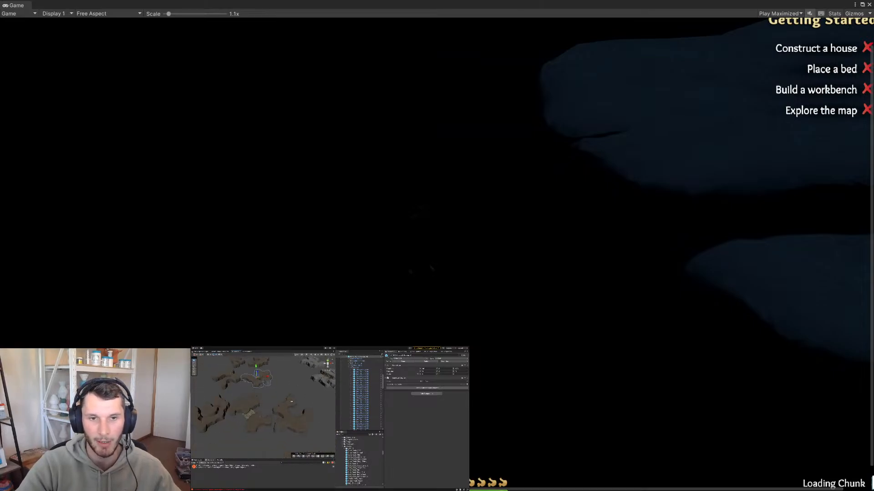
middle_click_drag(292, 403, 277, 386)
left_click(279, 393)
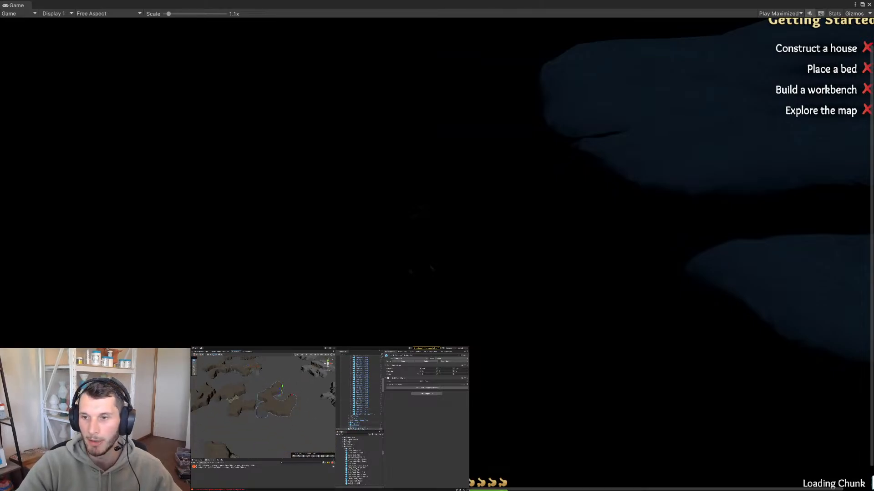
left_click(381, 430)
scroll(238, 409, "up", 6)
Select the two cliff rocks at the outer end of the dirt floor together and inspect them against the whole cell
left_click(275, 437)
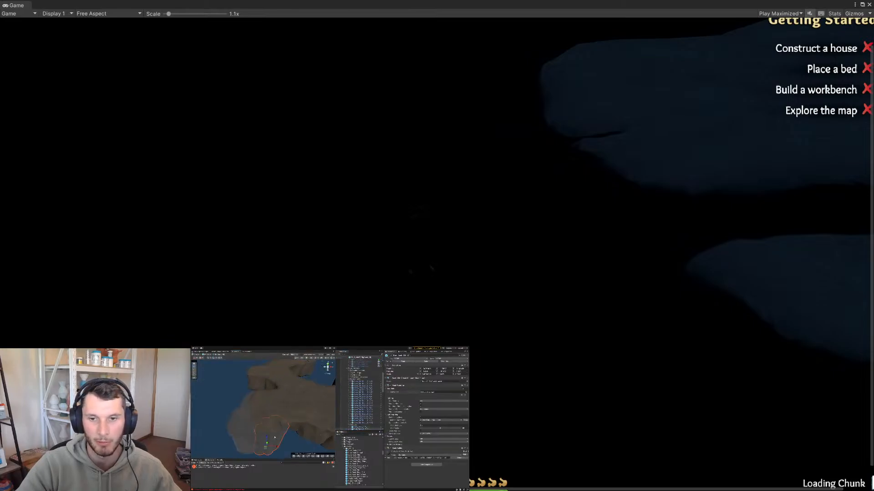
left_click(246, 431, "shift")
scroll(360, 405, "down", 5)
left_click(361, 391)
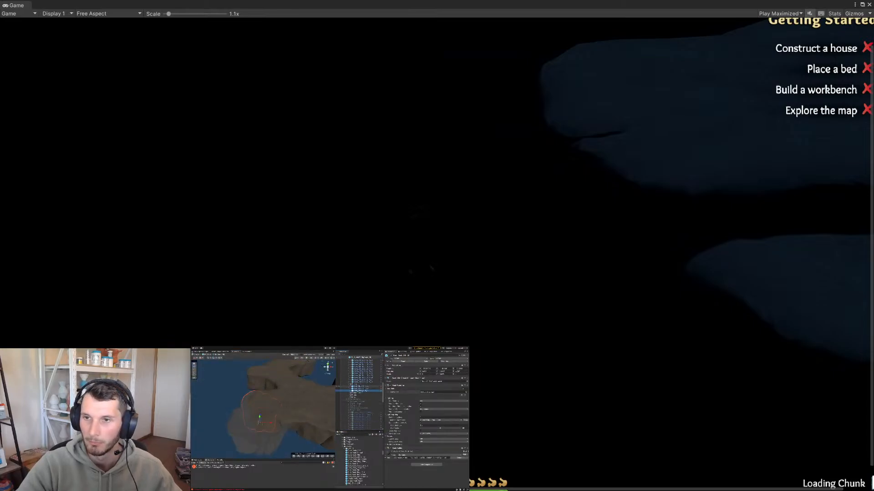
left_click(361, 386, "shift")
left_click(320, 429)
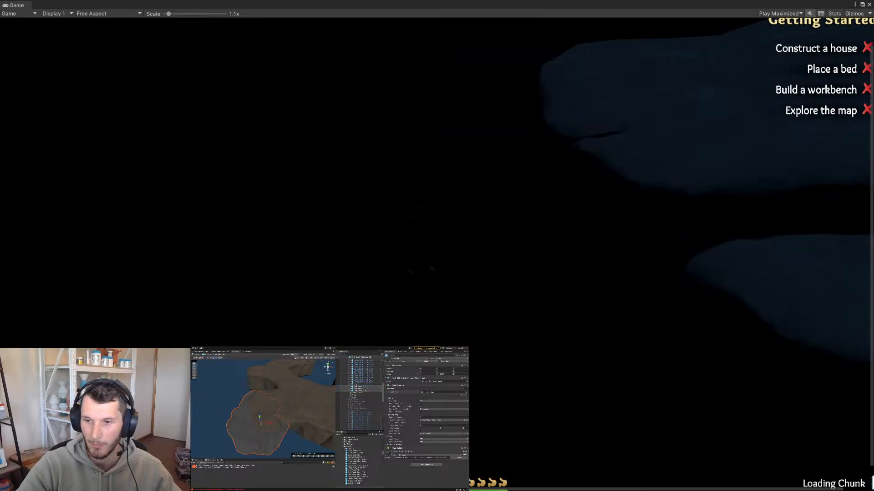
left_click_drag(354, 451, 303, 379)
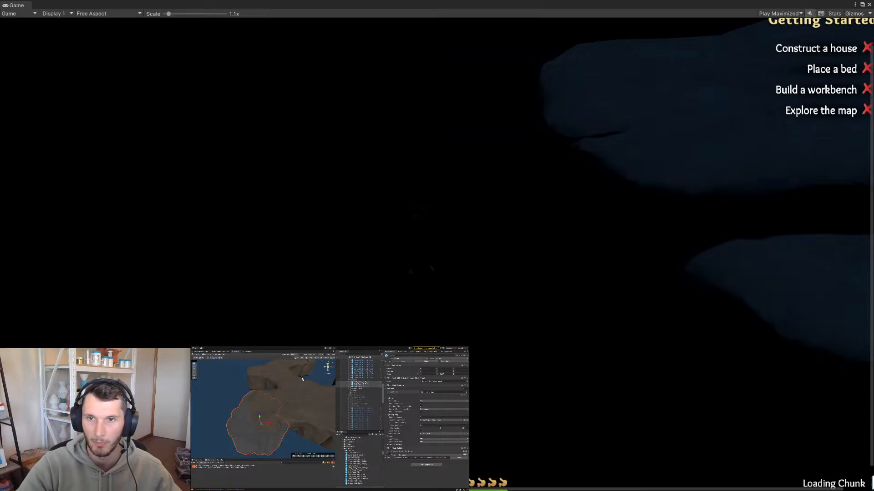
left_click(314, 445)
scroll(278, 392, "down", 5)
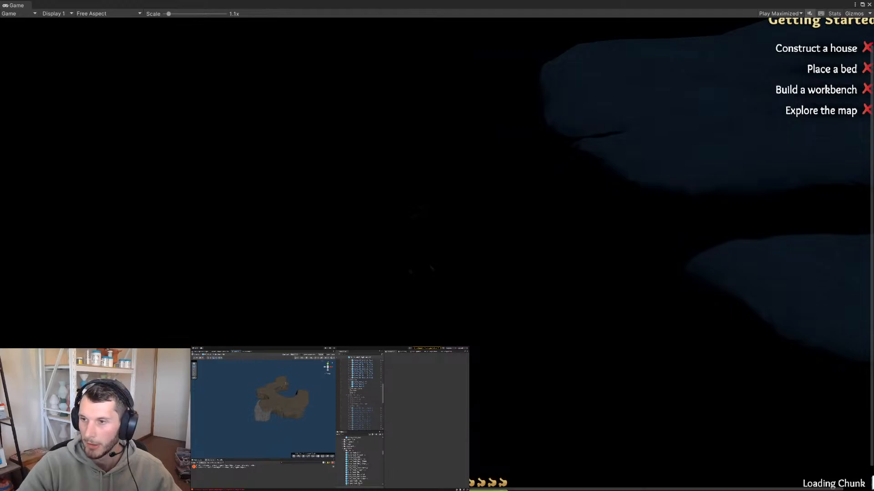
Examine the dirt floor piece at that end and how its edge meets the grey cliff rocks, close up and from afar
scroll(247, 411, "up", 6)
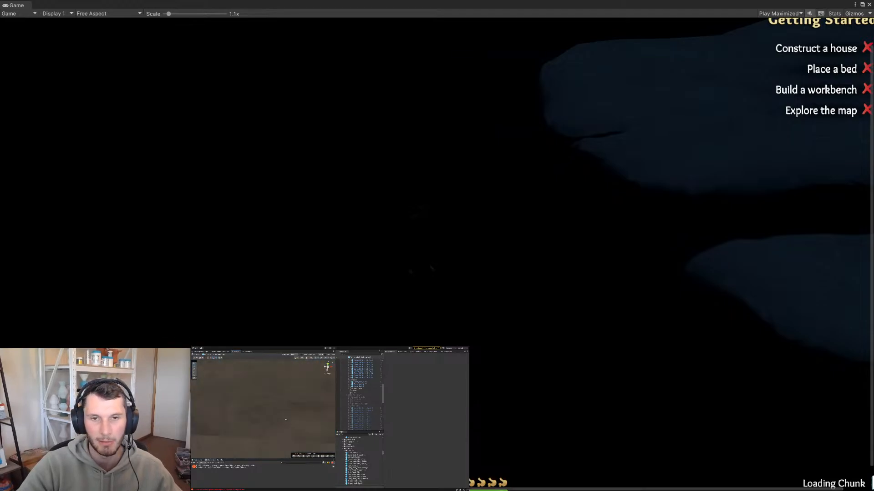
left_click(246, 412)
key("f")
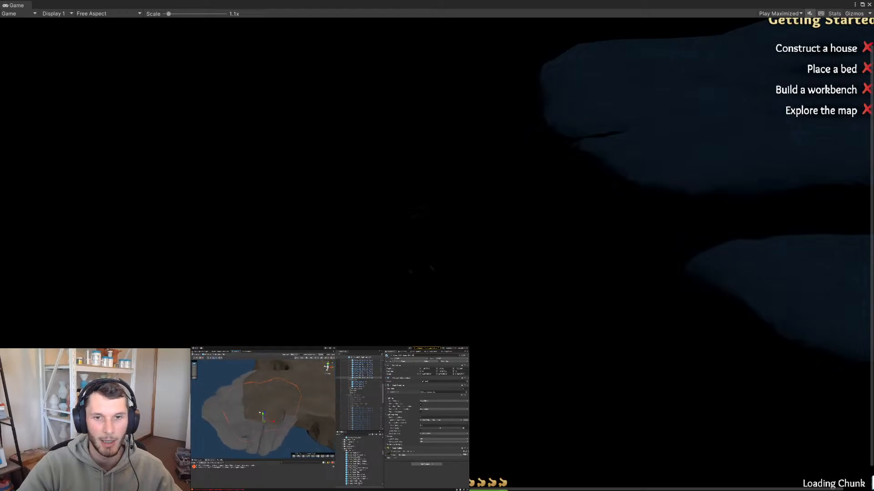
left_click_drag(246, 411, 255, 429, "alt")
scroll(255, 429, "down", 3)
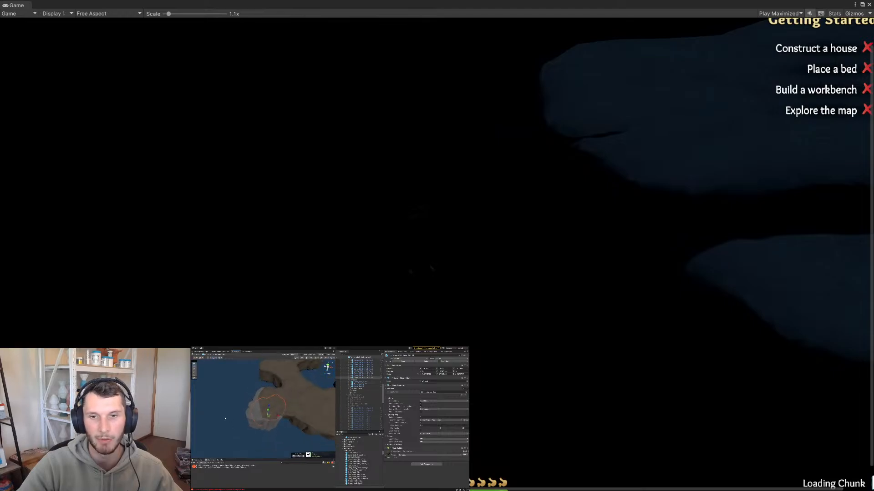
left_click(224, 405)
scroll(223, 404, "down", 4)
left_click_drag(223, 404, 224, 403, "alt")
scroll(261, 410, "up", 2)
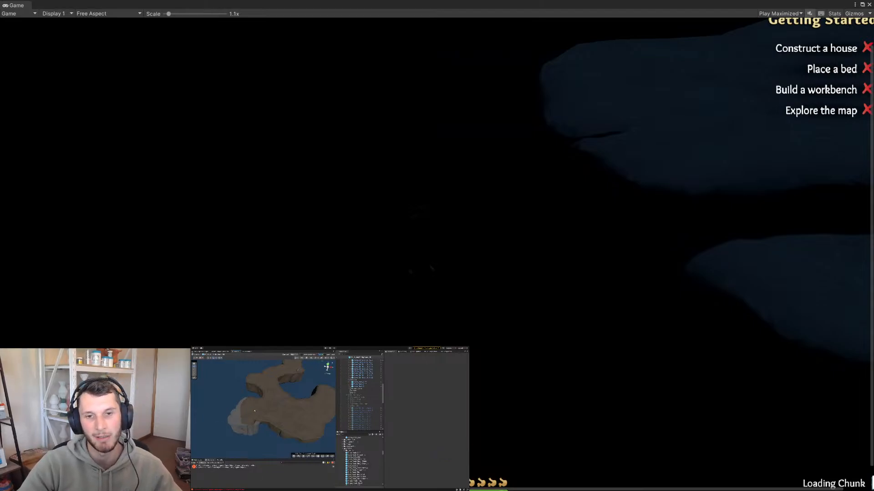
scroll(246, 413, "up", 2)
scroll(246, 414, "up", 4)
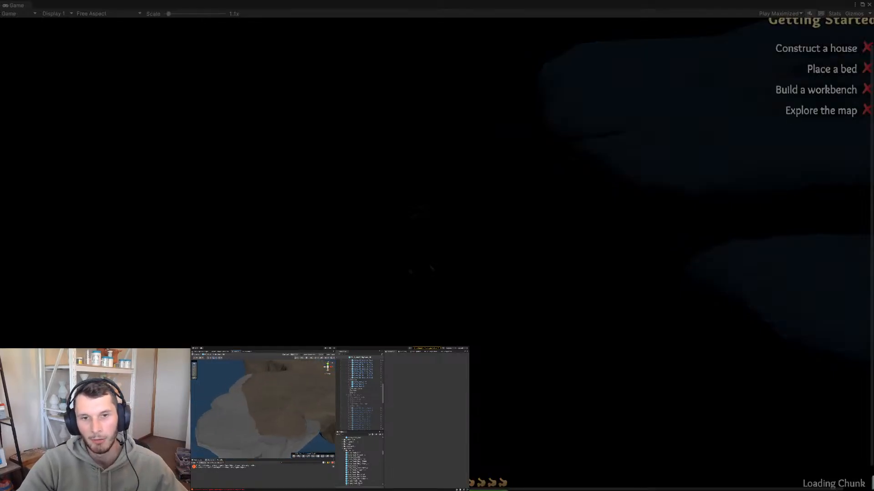
scroll(279, 407, "down", 1)
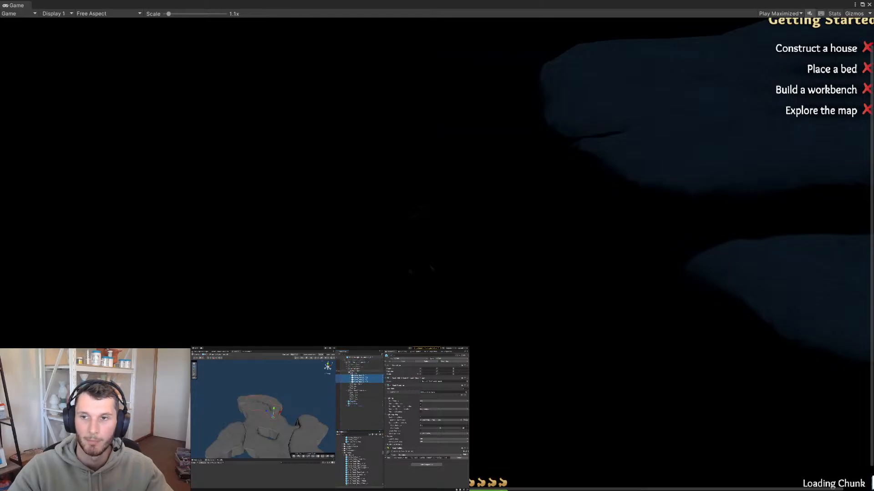
Switch to Spotify and play the album Len's Island (Original Video Game Soundtrack)
key("alt+Tab")
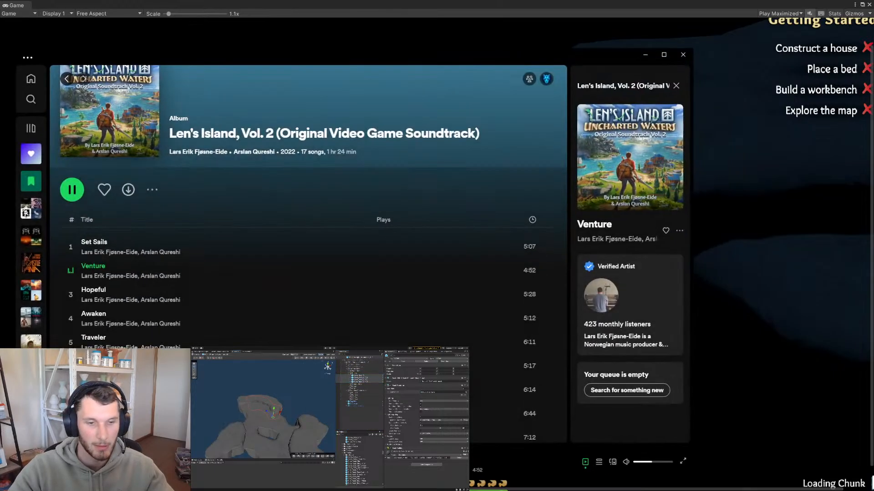
scroll(300, 314, "down", 9)
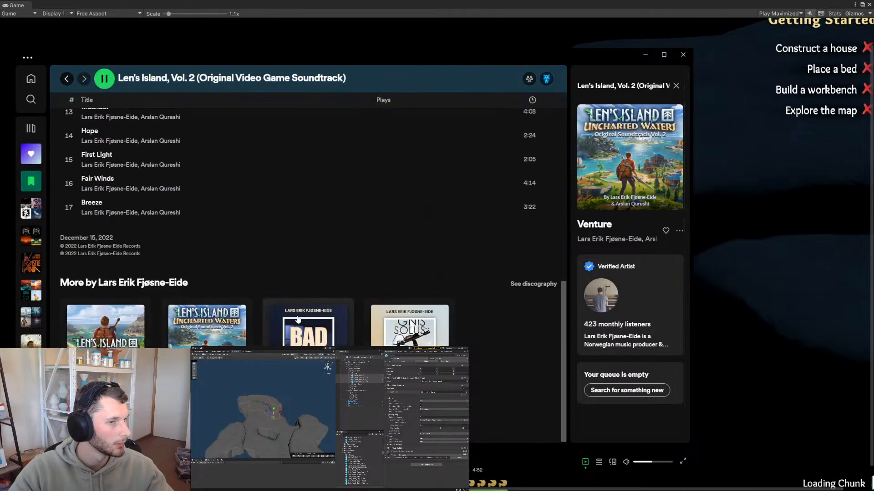
left_click(106, 324)
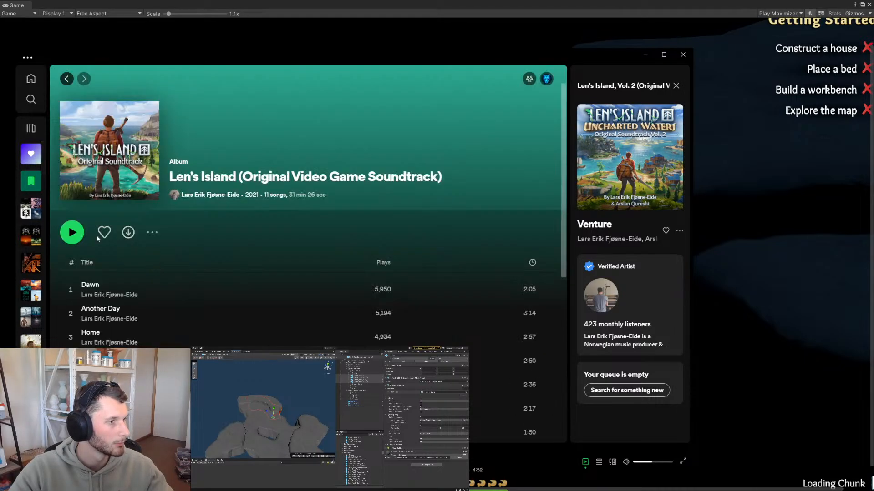
left_click(73, 233)
Look through the album's track list, reposition the Spotify window, and minimise it
scroll(314, 297, "down", 5)
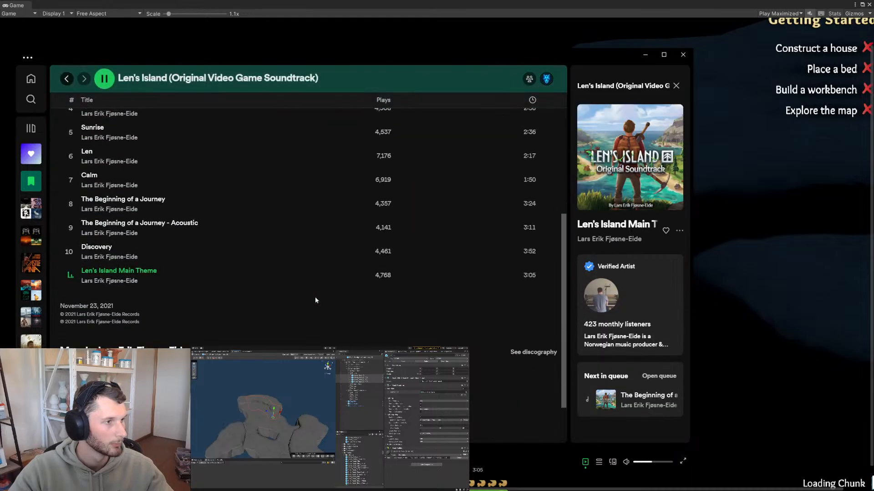
scroll(314, 301, "up", 4)
scroll(315, 302, "down", 1)
left_click_drag(515, 53, 624, 32)
scroll(340, 305, "down", 5)
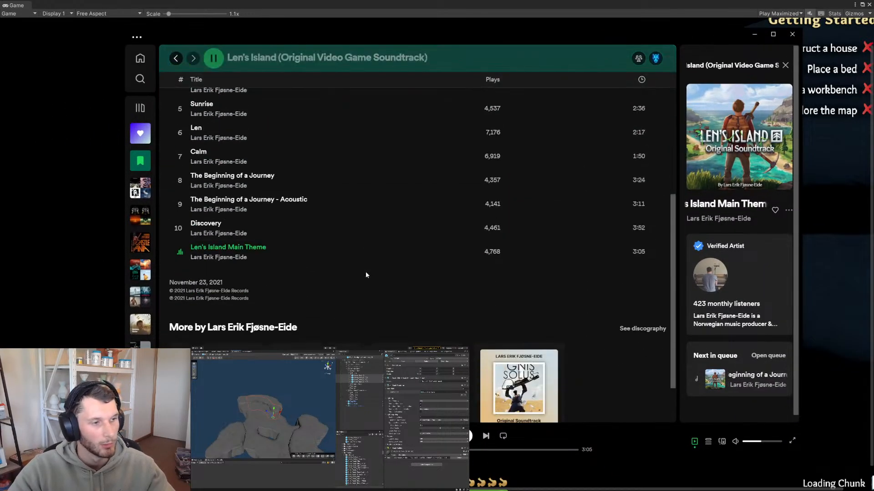
scroll(340, 305, "up", 5)
scroll(359, 293, "down", 4)
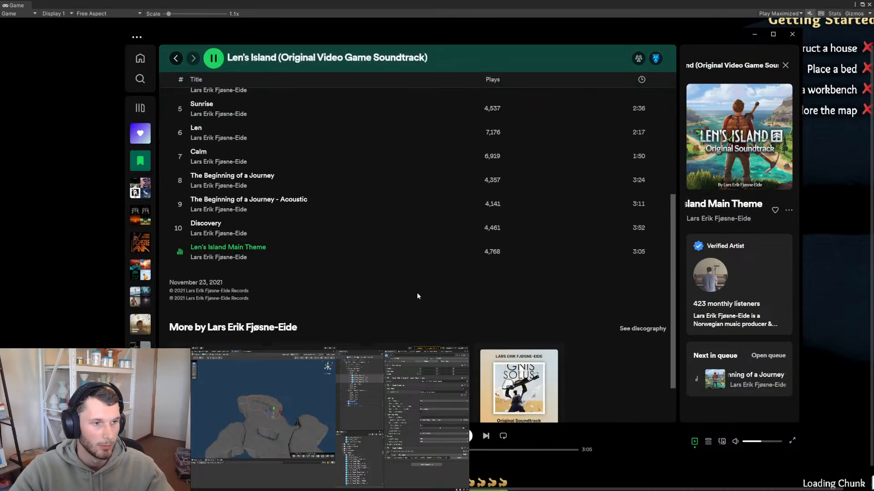
scroll(439, 283, "up", 3)
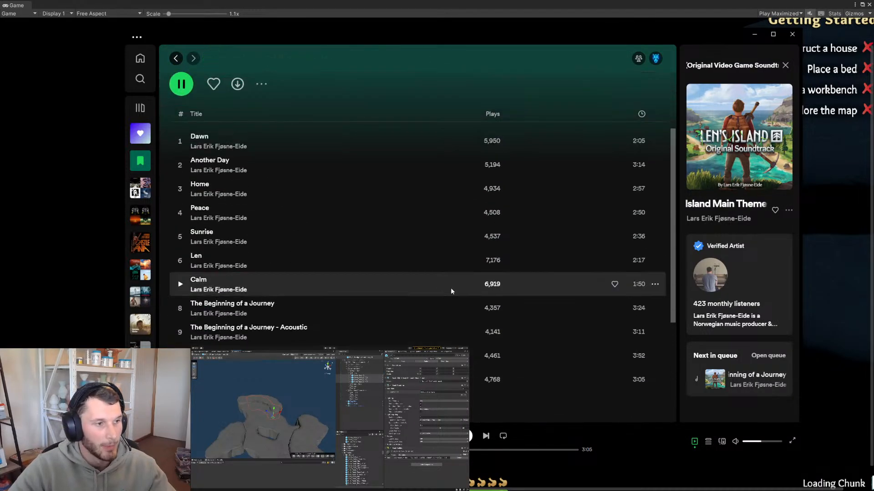
left_click(755, 34)
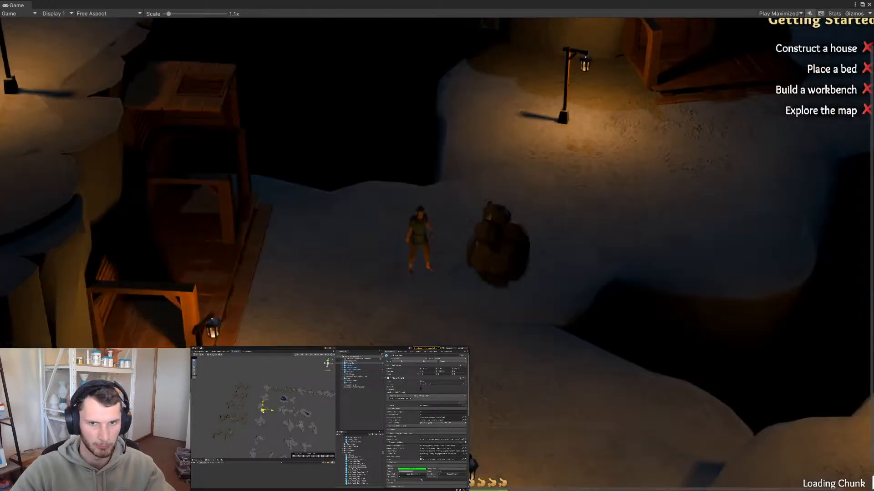
Examine the generated cave cells around the player in the running scene, from close up and from above
left_click_drag(263, 413, 262, 411)
scroll(262, 412, "up", 3)
scroll(261, 412, "up", 8)
scroll(262, 408, "down", 5)
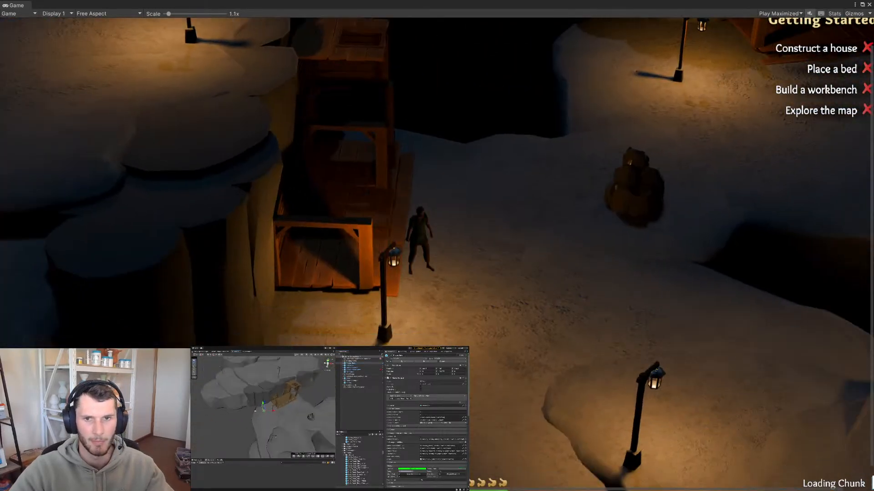
left_click(262, 404)
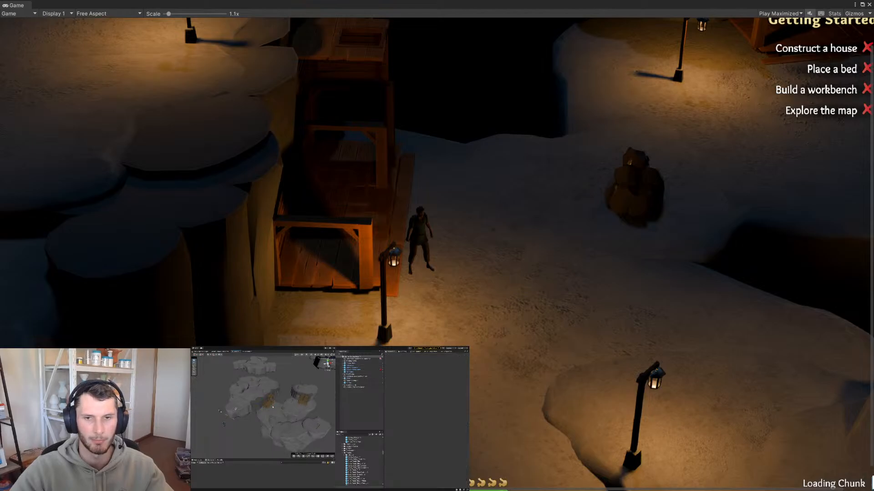
left_click(266, 420)
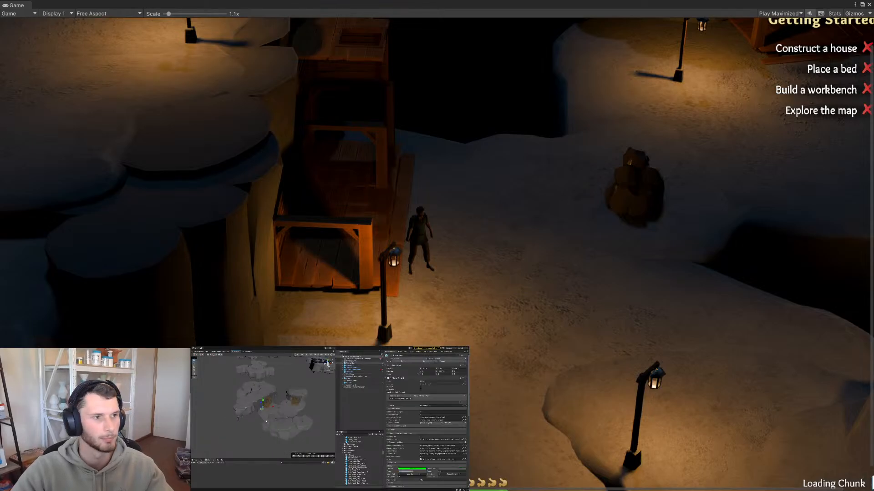
mouse_move(266, 421)
left_mouse_down("alt")
mouse_move(273, 434)
mouse_move(262, 416)
mouse_move(281, 400)
mouse_move(271, 413)
mouse_move(269, 396)
mouse_move(267, 428)
left_mouse_up("alt")
scroll(271, 413, "down", 5)
scroll(263, 425, "up", 2)
middle_click_drag(254, 414, 247, 400)
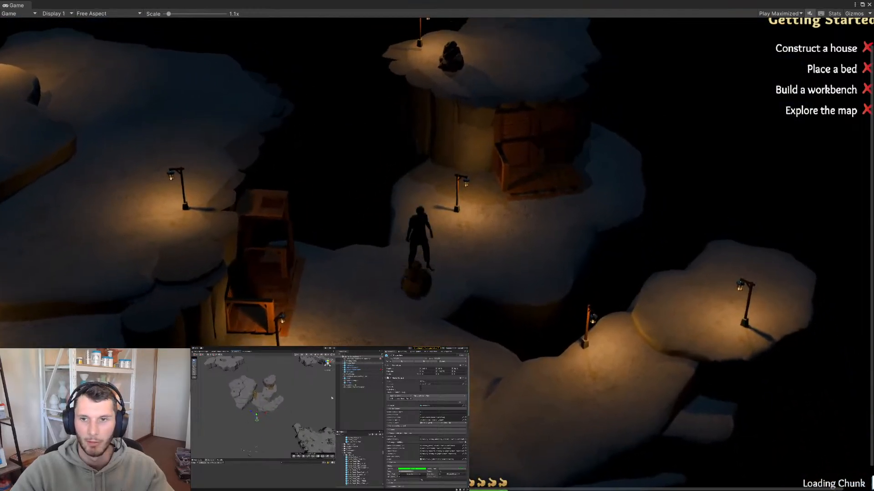
Select the cave cell with the wooden structures, rotate it freehand, and set its Y rotation to 90
left_click(247, 400)
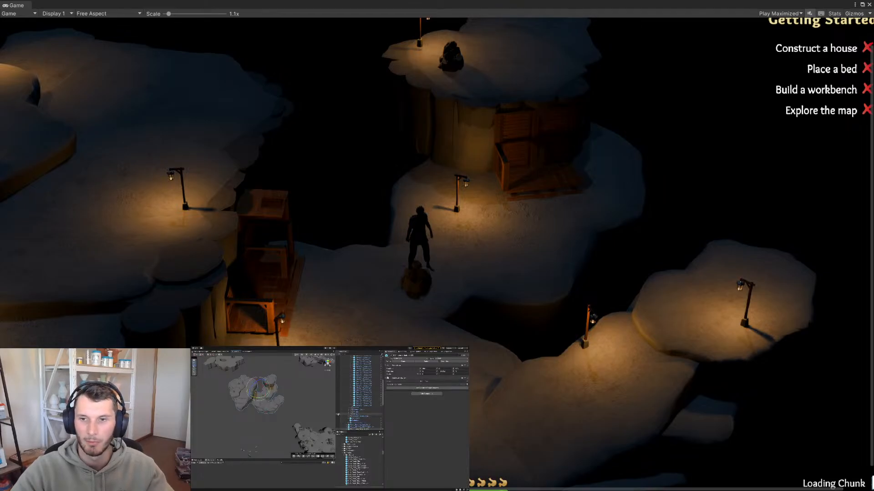
key("e")
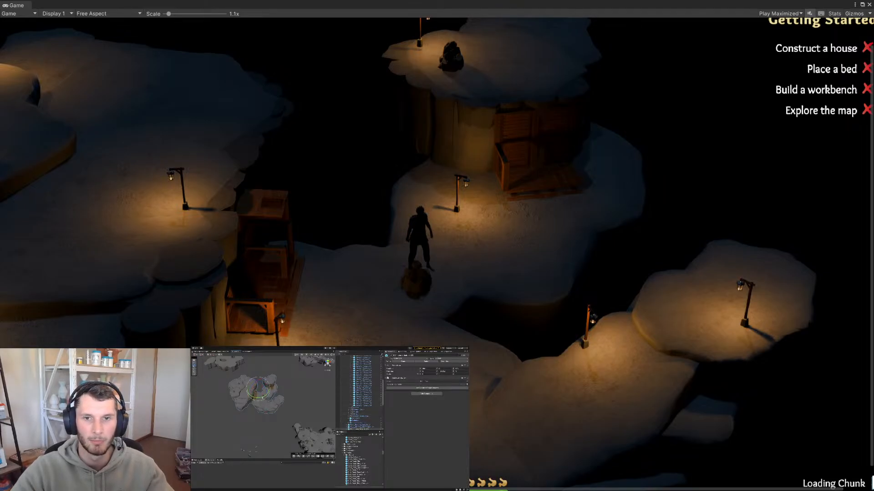
left_click_drag(262, 398, 313, 383)
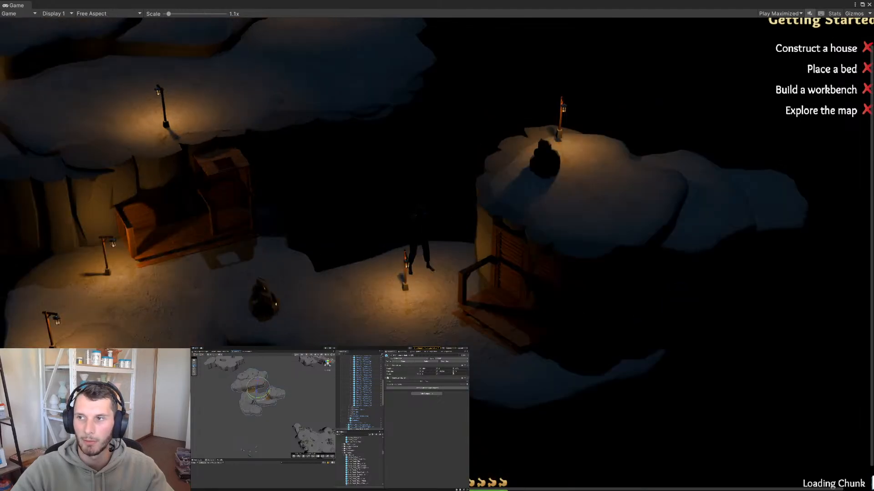
left_click(443, 372)
type("90")
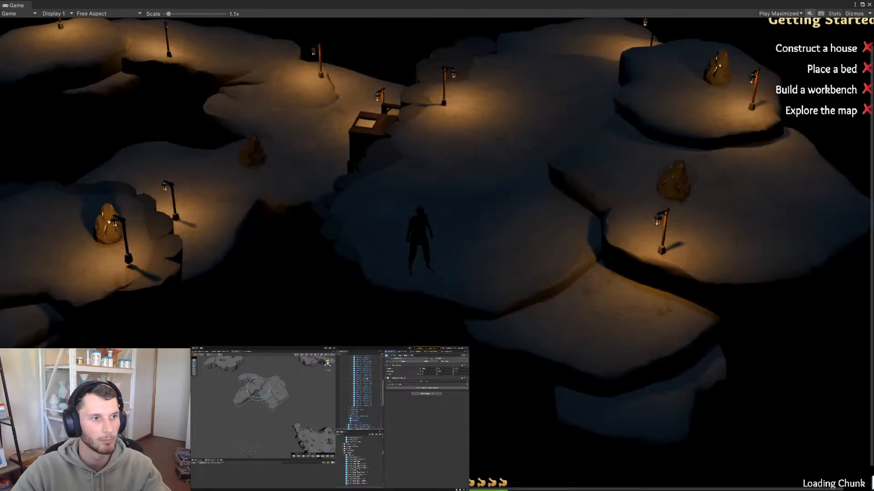
Set the cave cell's Y rotation to 270, then undo and redo the rotation to compare both orientations
scroll(249, 401, "up", 2)
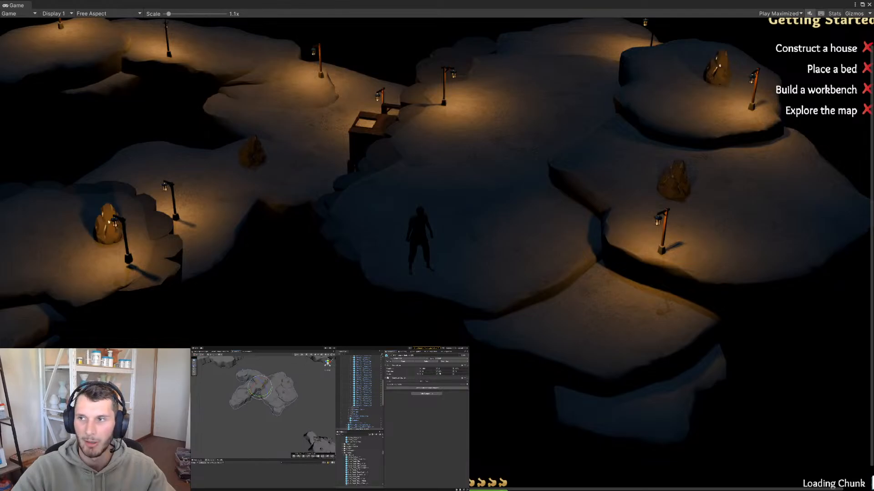
left_click(440, 372)
type("270")
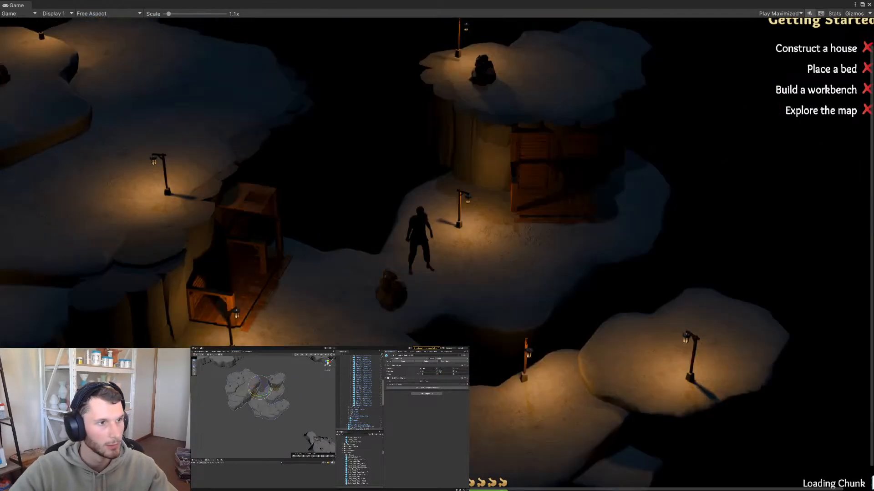
scroll(255, 401, "up", 2)
mouse_move(255, 400)
left_mouse_down("alt")
mouse_move(281, 408)
mouse_move(245, 410)
mouse_move(253, 407)
left_mouse_up("alt")
key("ctrl+z")
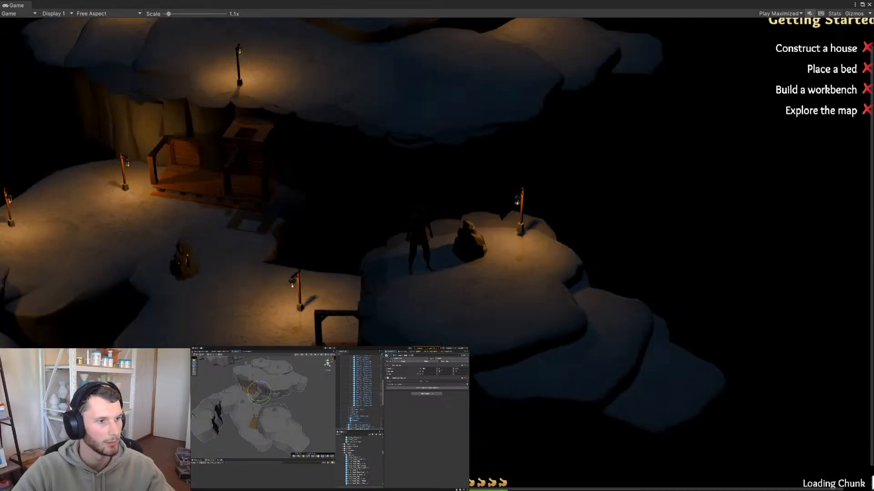
key("ctrl+y")
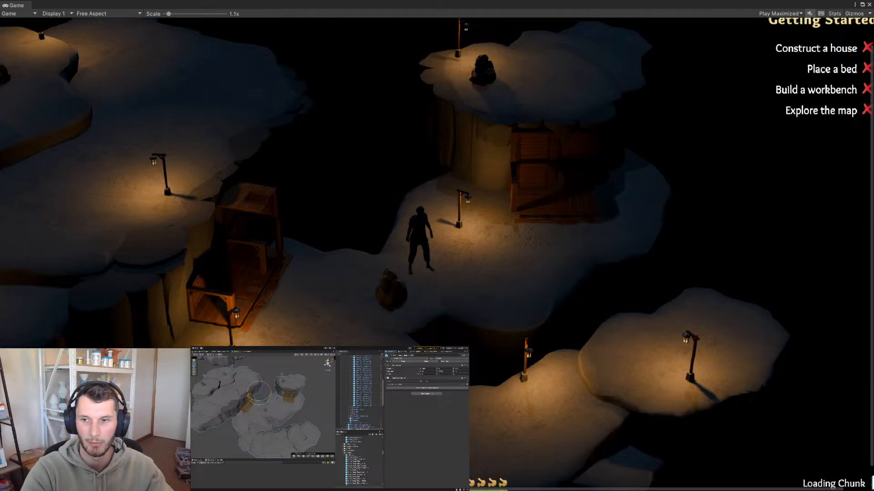
Inspect the rotated cell's cliffs and wooden structures up close with the Move tool active
scroll(358, 413, "down", 3)
scroll(287, 411, "up", 2)
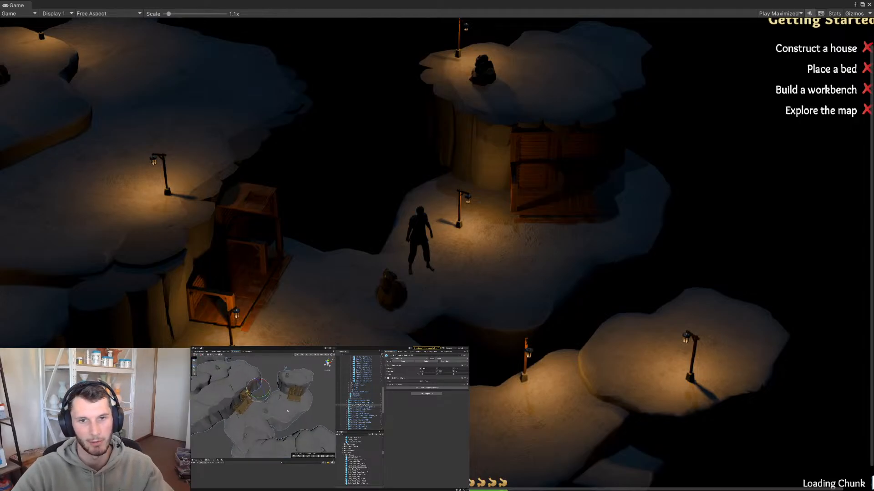
key("w")
left_click_drag(287, 411, 260, 420, "alt")
scroll(359, 396, "up", 10)
left_click(347, 390)
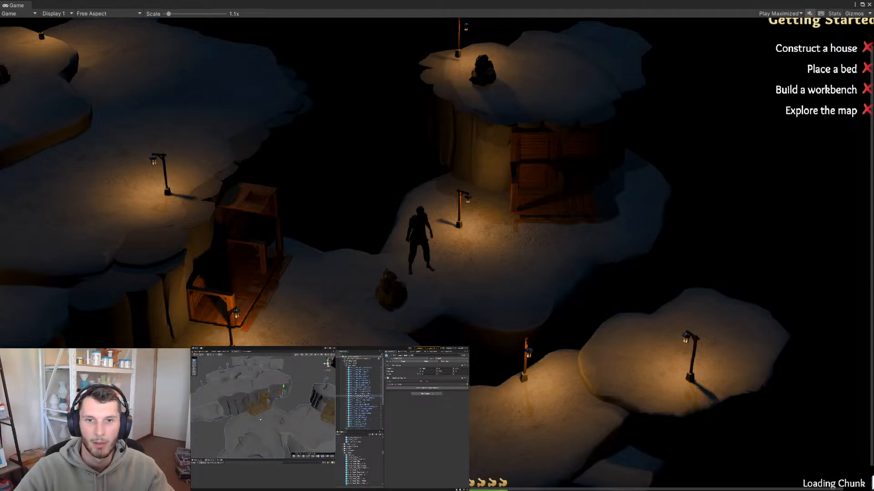
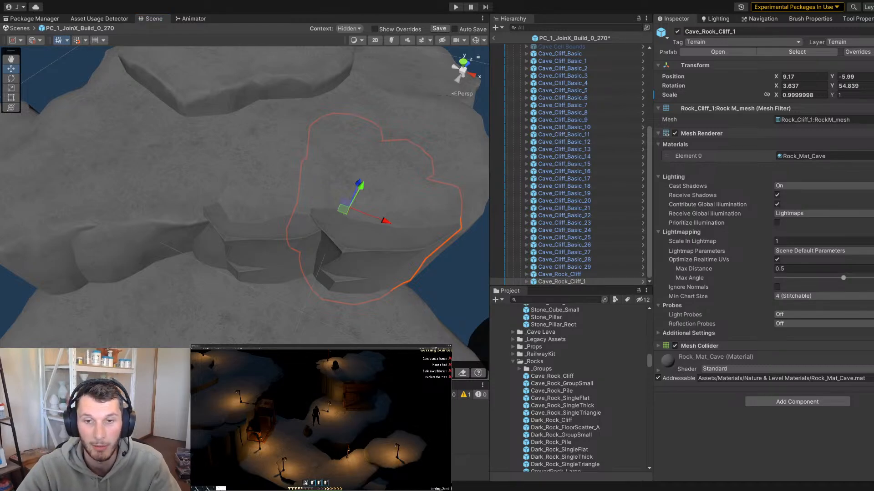
scroll(258, 199, "down", 6)
scroll(268, 222, "down", 5)
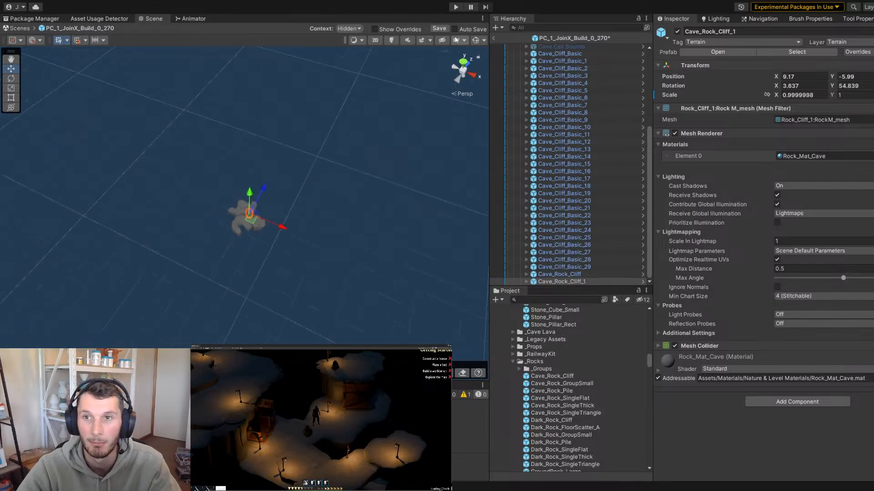
Save the PC_1_JoinX_Build_0_270 prefab, return to the main scene, and clear the selection
left_click(440, 28)
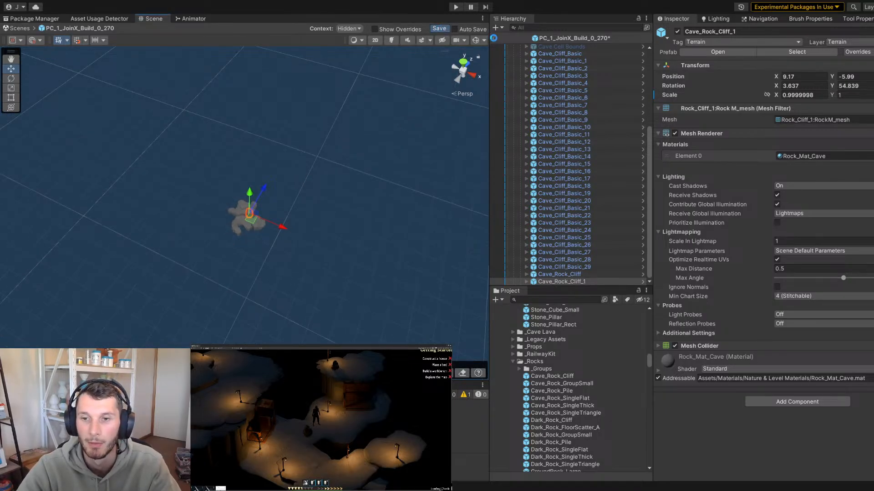
left_click(494, 38)
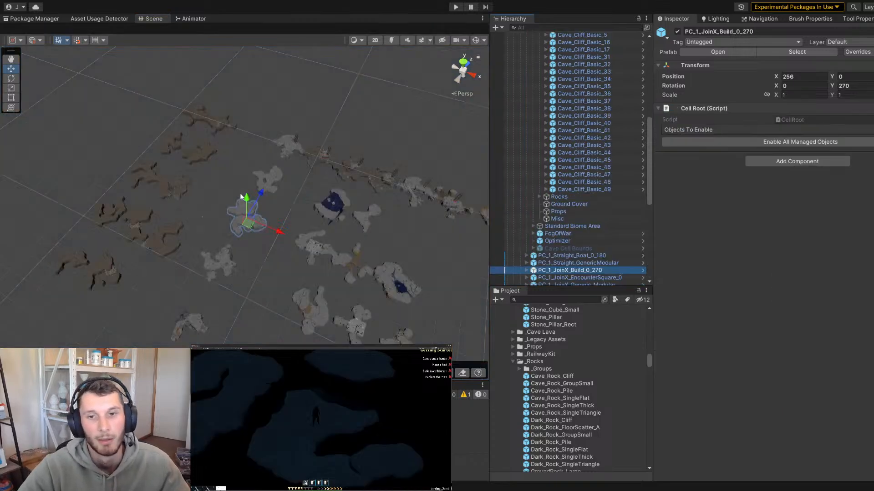
left_click(280, 236)
Examine the cave cell with the blue water pool and its neighbouring cells from above and from the side
scroll(279, 237, "up", 10)
middle_click_drag(357, 225, 279, 152)
left_click_drag(147, 189, 212, 181, "alt")
scroll(212, 181, "down", 10)
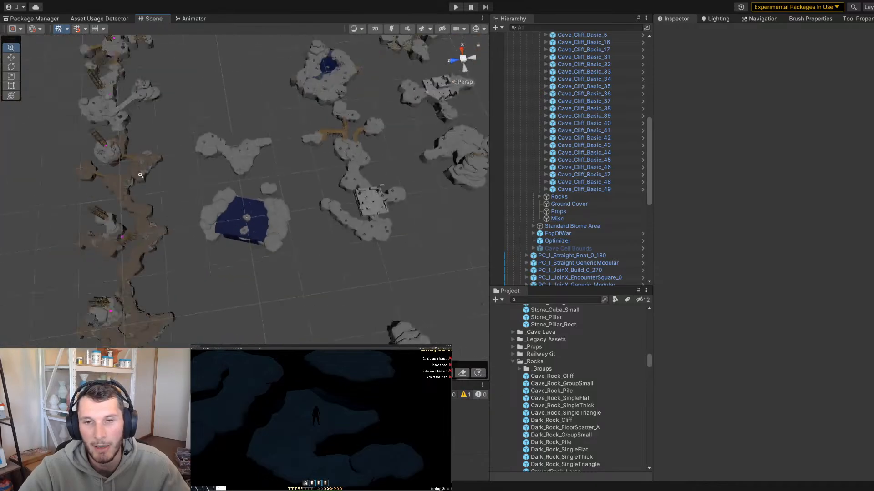
scroll(212, 181, "up", 10)
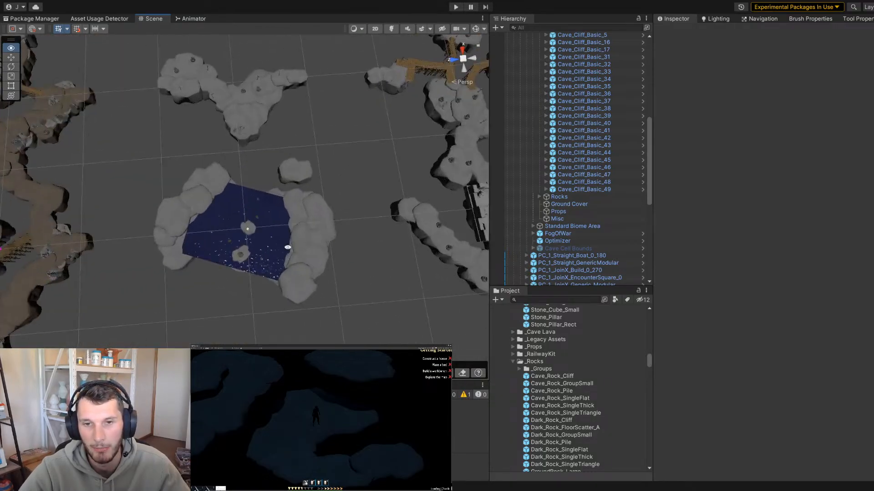
left_click_drag(282, 248, 284, 151, "alt")
left_click_drag(199, 198, 260, 188, "alt")
right_click_drag(343, 229, 261, 173, "alt")
left_click_drag(261, 174, 306, 168, "alt")
right_click_drag(306, 168, 141, 174, "alt")
left_click_drag(140, 174, 302, 189, "alt")
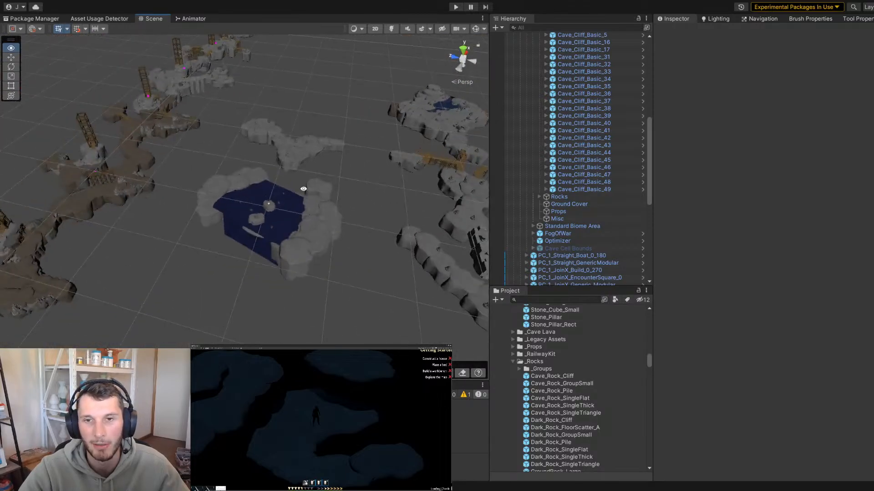
right_click_drag(302, 189, 291, 182, "alt")
middle_click_drag(291, 182, 237, 127)
Inspect the wooden platform cell and the ruined stone encounter cell up close
left_click_drag(236, 128, 248, 189, "alt")
scroll(248, 189, "up", 5)
middle_click_drag(248, 189, 215, 269)
scroll(211, 205, "up", 5)
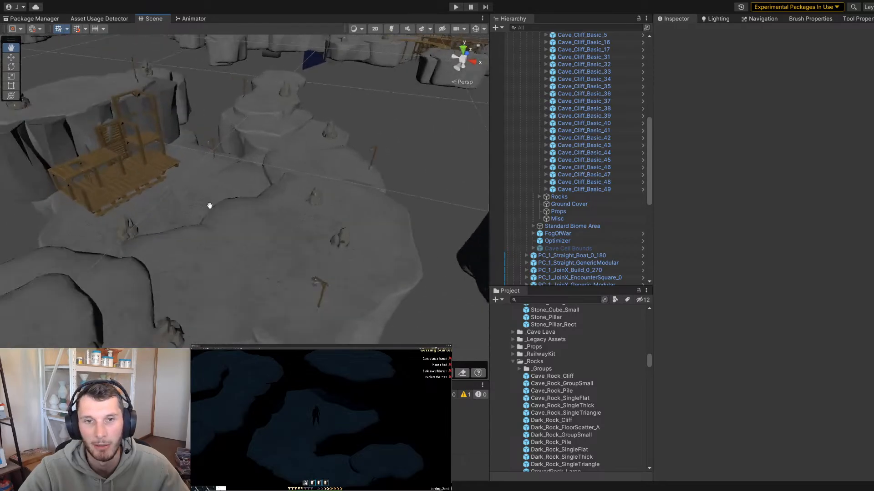
left_click_drag(211, 205, 195, 187, "alt")
scroll(216, 133, "down", 8)
right_click_drag(194, 187, 199, 162, "alt")
left_click_drag(198, 162, 165, 193, "alt")
right_click_drag(165, 193, 380, 185, "alt")
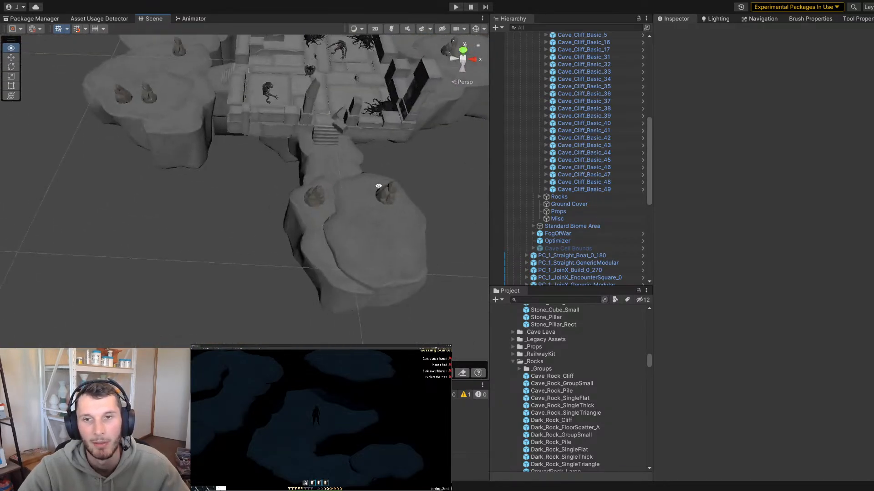
left_click_drag(380, 186, 285, 168, "alt")
right_click_drag(285, 167, 337, 193, "alt")
left_click_drag(337, 193, 336, 200, "alt")
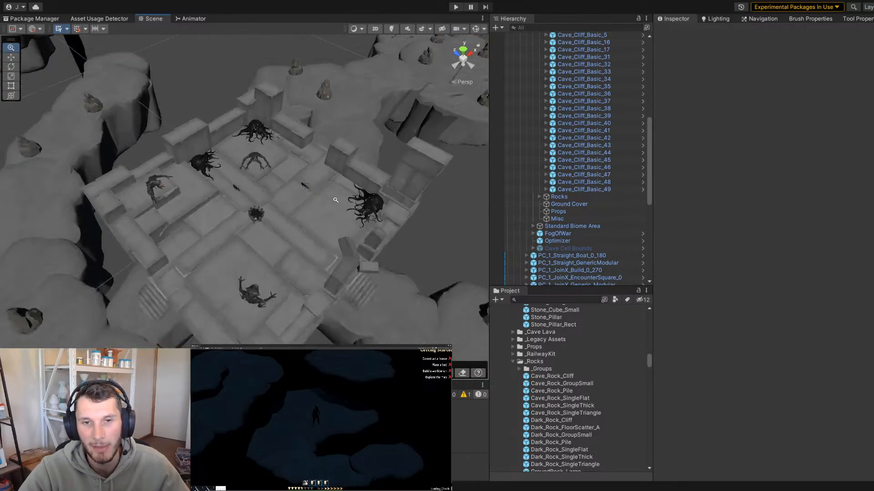
right_click_drag(335, 200, 291, 187, "alt")
left_click_drag(291, 187, 311, 193, "alt")
Survey the layout of all cave cells in the scene from a distance and from several angles
middle_click_drag(455, 98, 271, 182, "alt")
right_click_drag(271, 181, 159, 194, "alt")
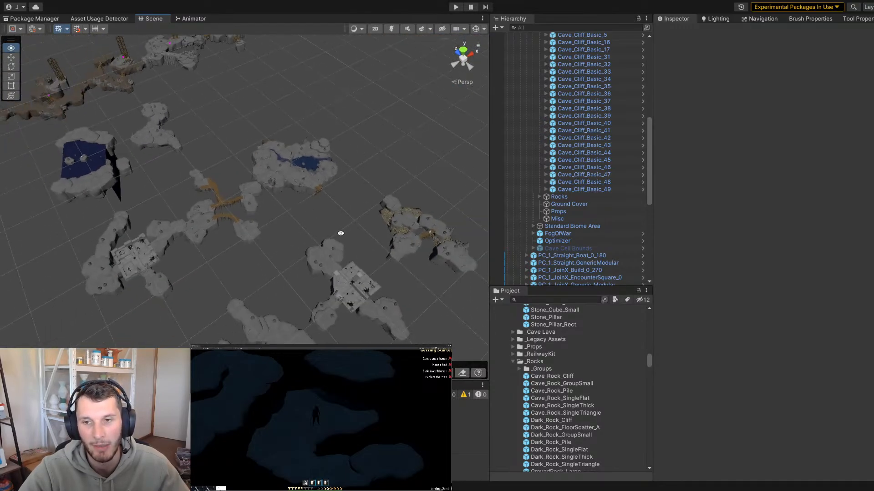
middle_click_drag(339, 234, 201, 191, "alt")
right_click_drag(200, 191, 549, 264, "alt")
right_click_drag(318, 136, 165, 170, "alt")
middle_click_drag(165, 170, 409, 164, "alt")
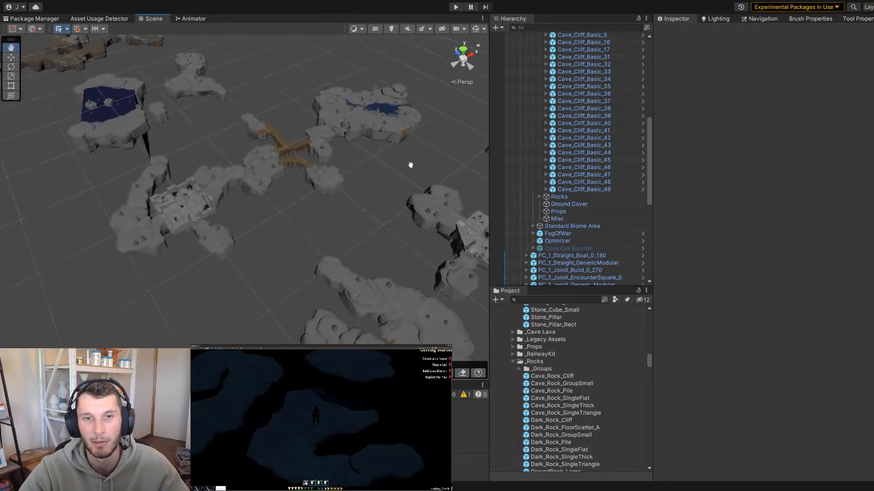
right_click_drag(409, 164, 249, 155, "alt")
middle_click_drag(250, 154, 391, 147, "alt")
right_click_drag(391, 148, 234, 215, "alt")
left_click_drag(234, 215, 165, 230, "alt")
middle_click_drag(165, 230, 119, 275, "alt")
right_click_drag(118, 275, 419, 267, "alt")
middle_click_drag(91, 207, 245, 200, "alt")
left_click_drag(246, 200, 254, 160, "alt")
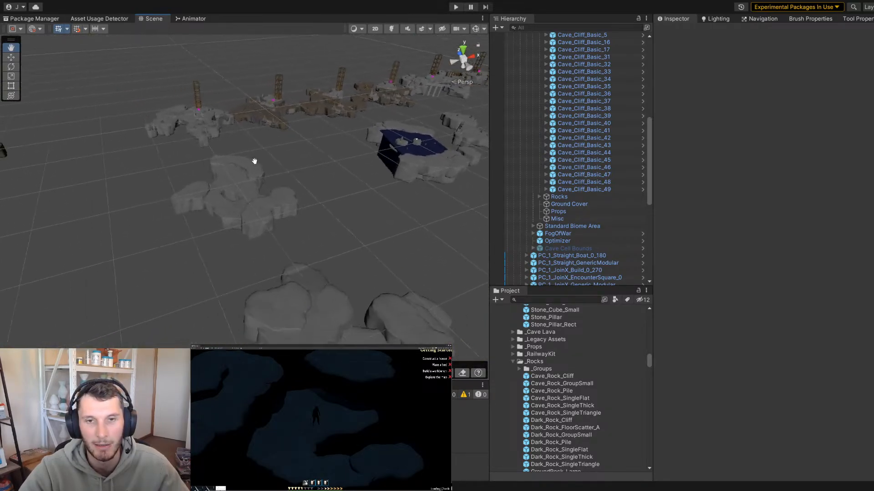
left_click_drag(314, 166, 289, 182, "alt")
right_click_drag(289, 182, 156, 200, "alt")
middle_click_drag(353, 282, 300, 173, "alt")
right_click_drag(300, 173, 259, 182, "alt")
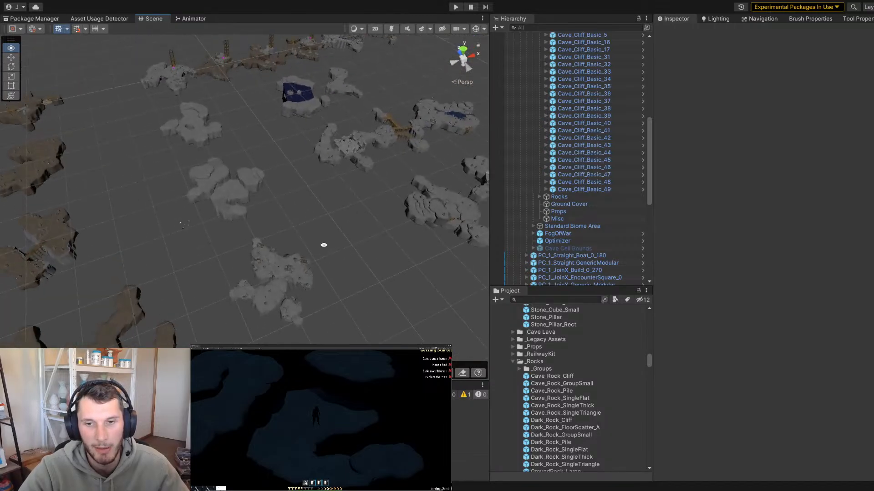
middle_click_drag(324, 244, 291, 224, "alt")
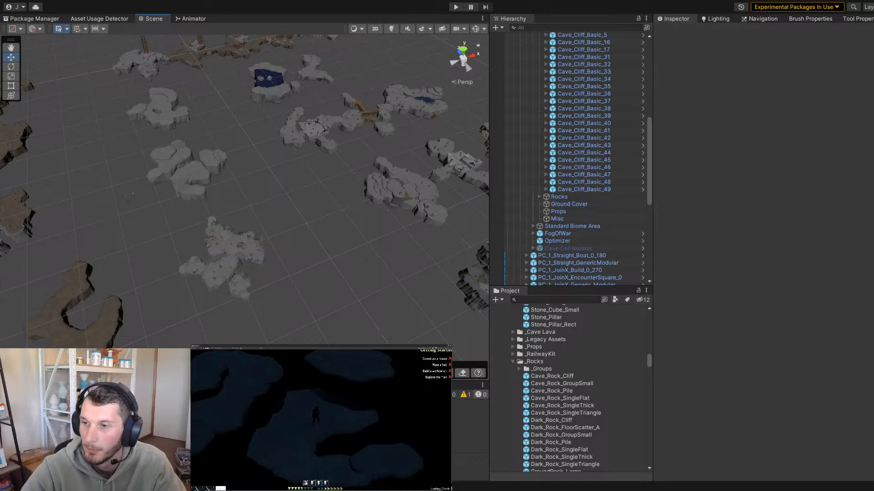
Select the PC_1_JoinX_Build_0_270 cell and open its prefab in context for editing
scroll(332, 214, "up", 4)
middle_click_drag(333, 215, 318, 324, "alt")
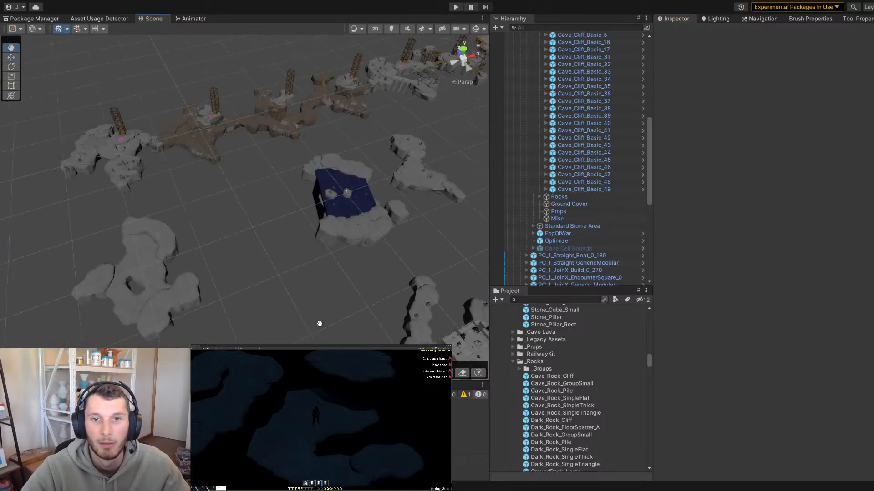
right_click_drag(319, 323, 188, 239, "alt")
left_click_drag(187, 239, 266, 191, "alt")
right_click_drag(265, 191, 462, 277, "alt")
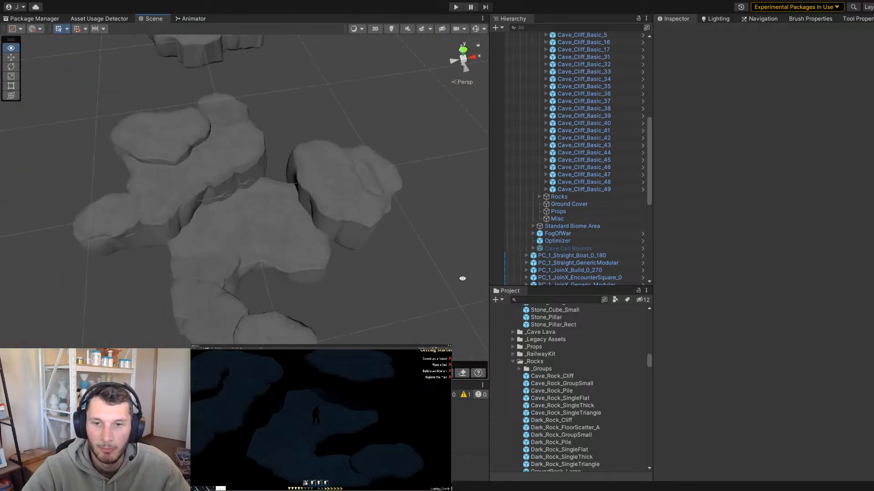
left_click_drag(462, 277, 385, 214, "alt")
left_click(279, 154)
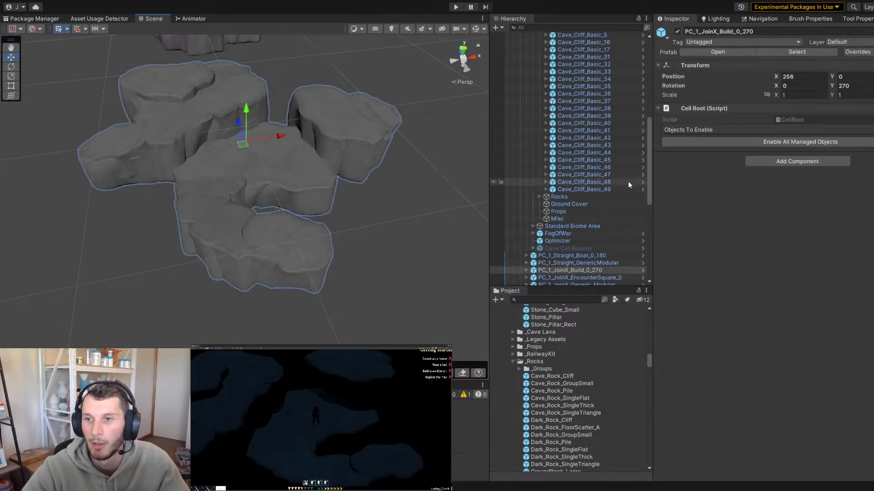
left_click(645, 270)
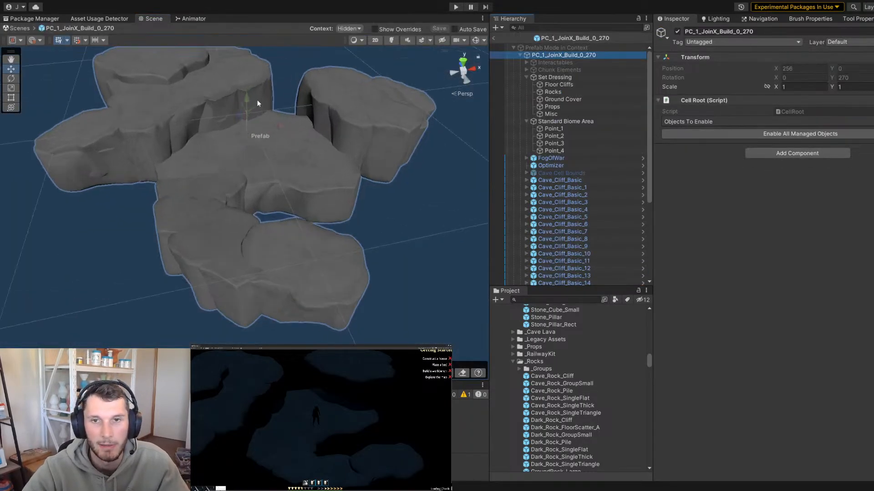
Select Cave_Rock_Cliff_1 below the raised ledge, turn it to a new facing, and reposition it against the ledge wall
left_click(257, 90)
key("f")
left_click_drag(258, 94, 343, 182, "alt")
right_click_drag(343, 182, 218, 269, "alt")
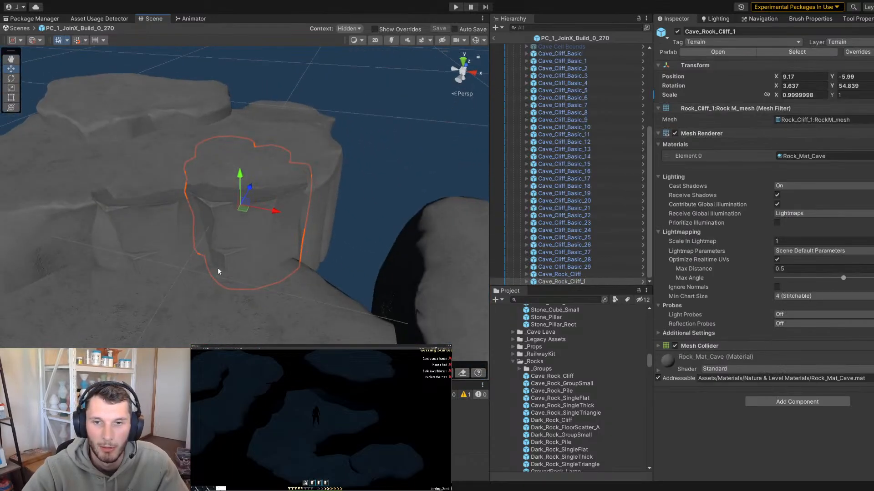
key("e")
left_click_drag(253, 223, 125, 218)
left_click_drag(271, 204, 256, 226)
key("w")
left_click_drag(258, 246, 277, 216, "alt")
key("r")
key("w")
left_click_drag(269, 184, 270, 176)
Fine-tune the rotation and position of Cave_Rock_Cliff_1 so it sits into the ledge wall
left_click_drag(263, 180, 253, 224, "alt")
key("e")
key("w")
key("x")
left_click_drag(241, 237, 250, 207, "alt")
key("e")
key("w")
key("e")
key("w")
left_click_drag(244, 171, 424, 211)
key("e")
key("w")
Duplicate Cave_Rock_Cliff_1, then rotate, move and resize the copy to extend the rock wall under the ledge
key("ctrl+d")
key("e")
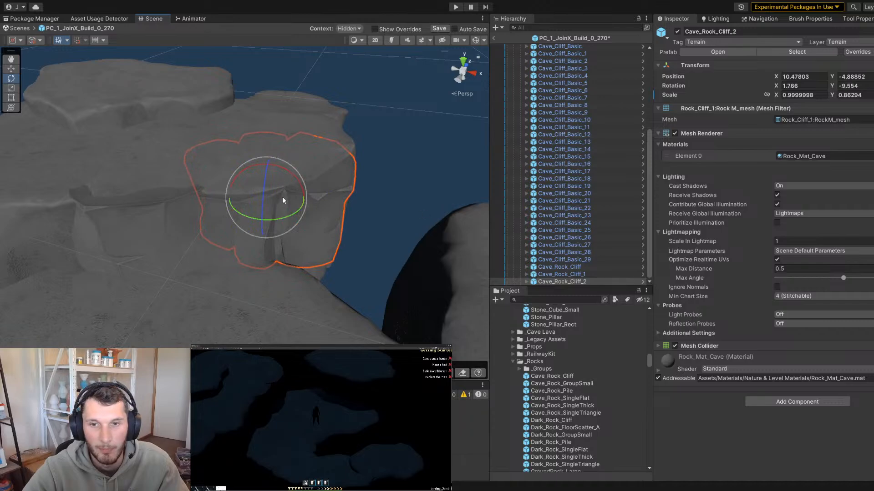
left_click_drag(282, 197, 258, 214)
key("w")
left_click_drag(252, 177, 252, 183)
mouse_move(256, 216)
left_mouse_down()
mouse_move(256, 238)
mouse_move(264, 215)
left_mouse_up()
key("e")
key("w")
left_click_drag(255, 177, 314, 207)
left_click_drag(265, 220, 386, 280)
key("t")
key("w")
Duplicate a cliff rock, move the copy to the uncovered ledge stretch, and rotate it to Y about -53
left_click(392, 154)
scroll(391, 154, "down", 5)
left_click_drag(391, 154, 158, 199, "alt")
scroll(306, 222, "up", 5)
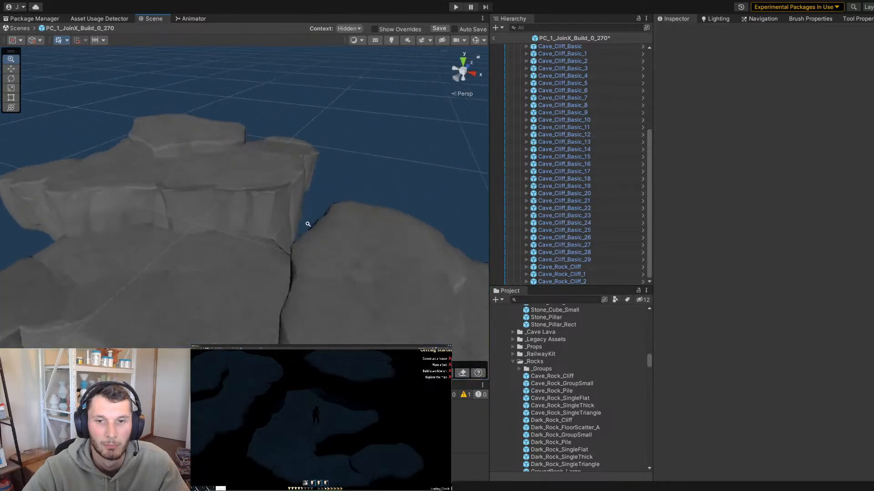
left_click(364, 255)
key("ctrl+d")
left_click_drag(357, 248, 306, 302)
key("e")
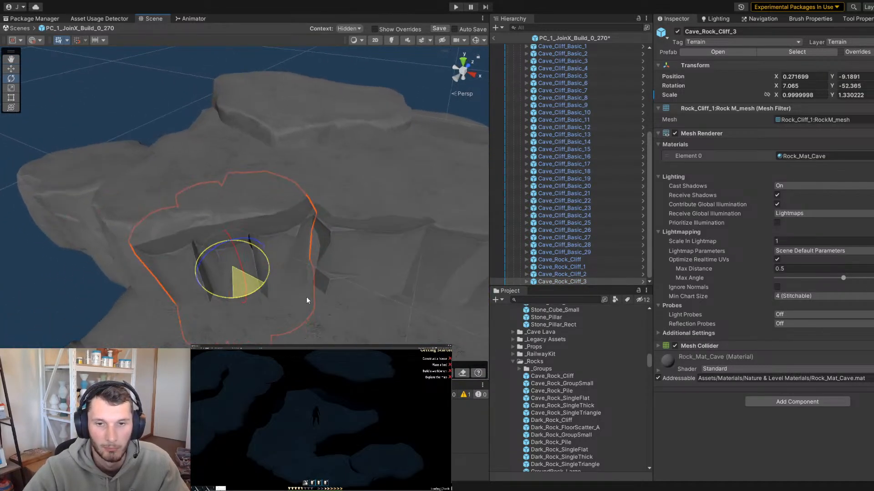
mouse_move(239, 246)
left_mouse_down()
mouse_move(234, 262)
mouse_move(230, 255)
left_mouse_up()
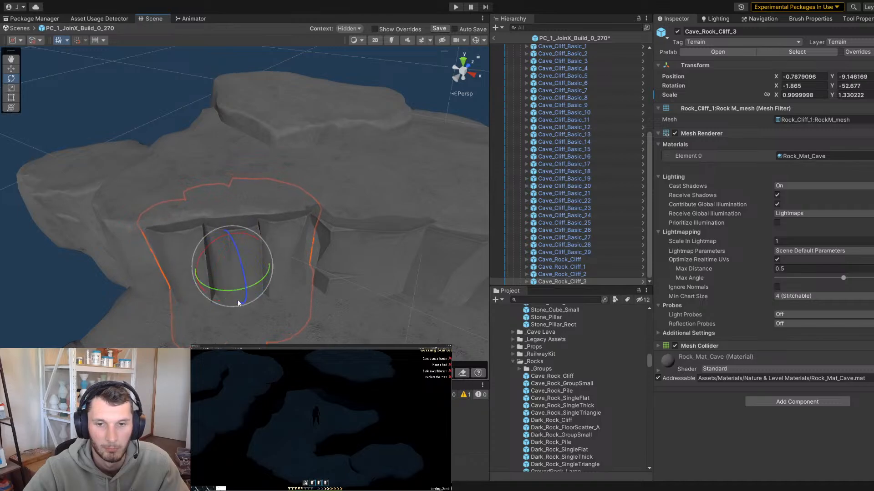
left_click_drag(238, 299, 243, 259)
Resize the new cliff copy to a scale of about X 0.52 and Y 0.84 and reposition it against the ledge
key("r")
left_click_drag(230, 331, 258, 308)
scroll(220, 221, "down", 3)
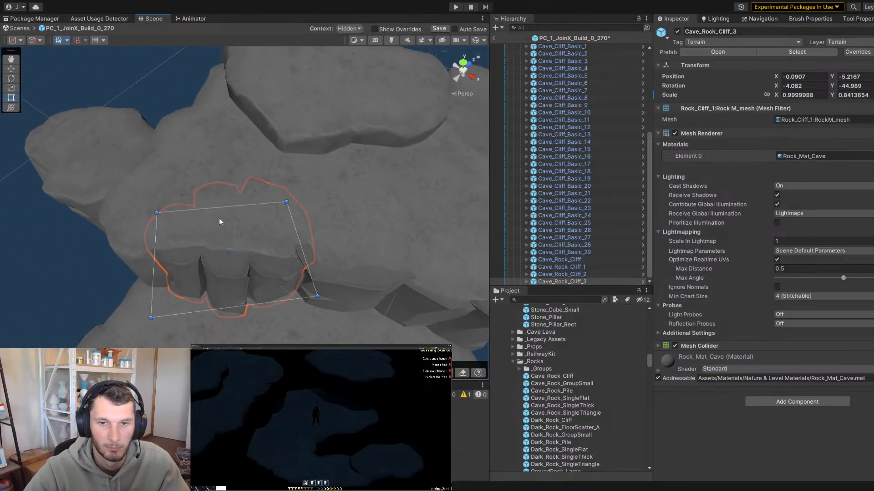
left_click_drag(218, 207, 223, 241)
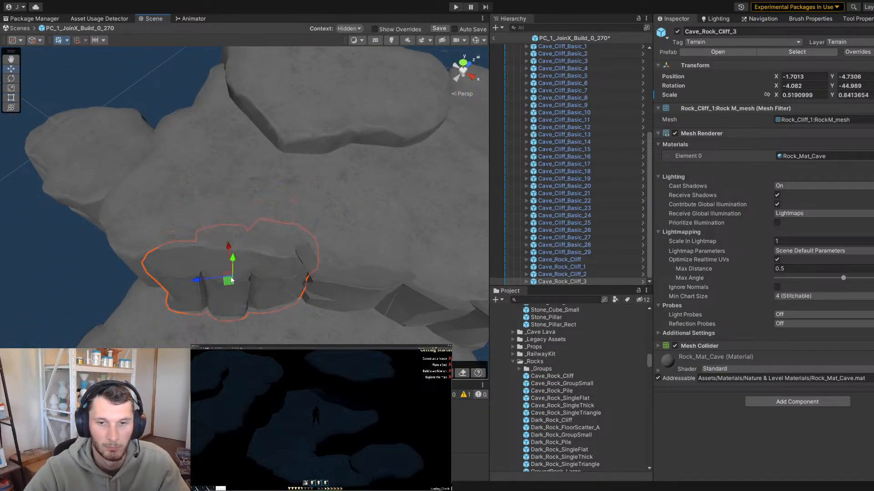
left_click_drag(230, 279, 241, 263)
key("w")
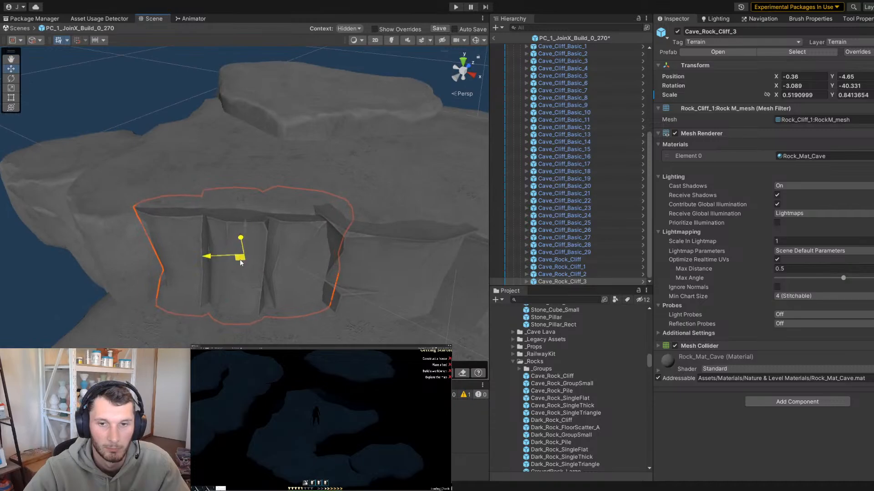
Level the tilt of Cave_Rock_Cliff_3 and nudge it flush with the ledge face
left_click_drag(301, 274, 246, 220, "alt")
key("e")
key("w")
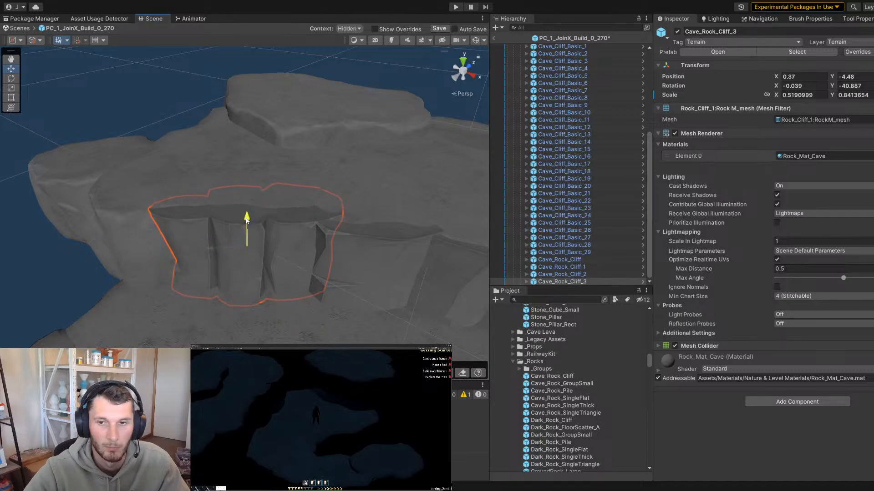
left_click_drag(247, 222, 243, 244, "alt")
scroll(273, 269, "up", 4)
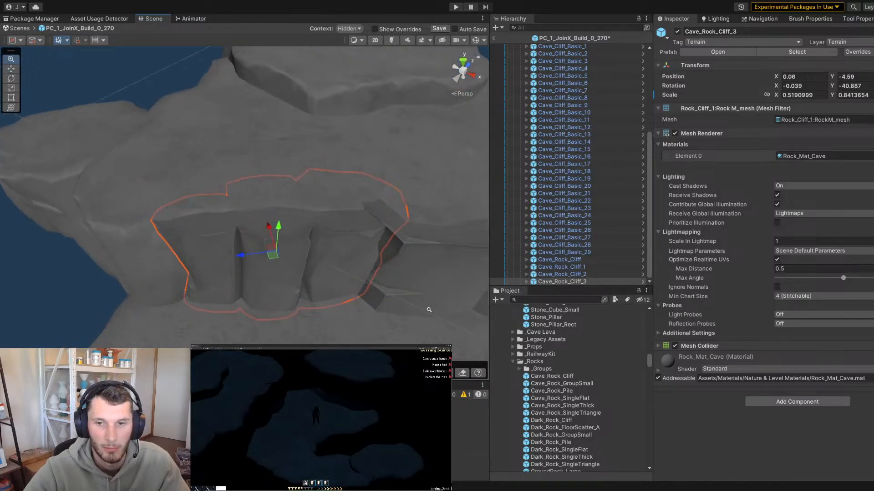
left_click_drag(319, 309, 286, 293, "alt")
left_click_drag(250, 254, 228, 258)
key("e")
key("w")
Duplicate Cave_Rock_Cliff_3, place the copy farther along the ledge, and rotate it around the ledge's end
key("ctrl+d")
key("t")
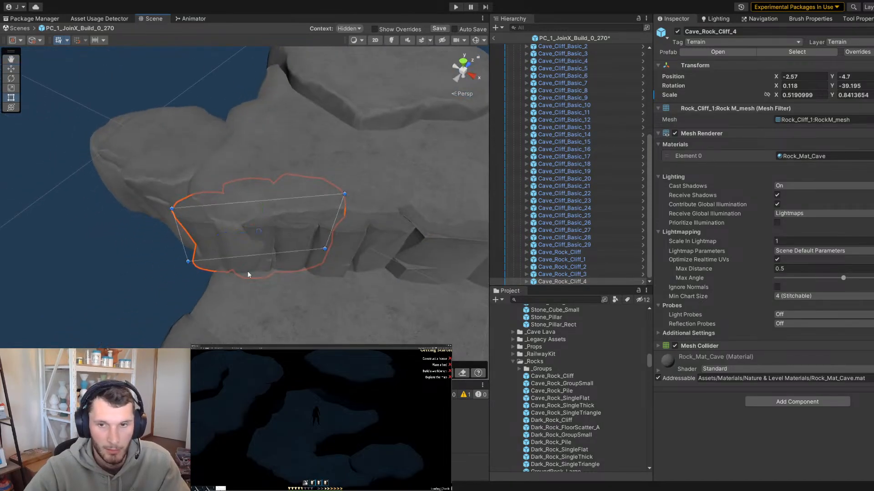
left_click_drag(305, 258, 257, 298, "alt")
key("e")
left_click_drag(193, 276, 114, 284)
left_click_drag(218, 291, 32, 260)
scroll(223, 237, "up", 3)
scroll(232, 245, "down", 1)
Widen Cave_Rock_Cliff_4 to an X scale of about 0.67 and move it to about X -2.61, Y -4.83
key("t")
left_click_drag(292, 232, 301, 187)
key("w")
left_click_drag(227, 247, 267, 224)
left_click_drag(245, 282, 221, 264, "alt")
key("e")
scroll(306, 238, "up", 4)
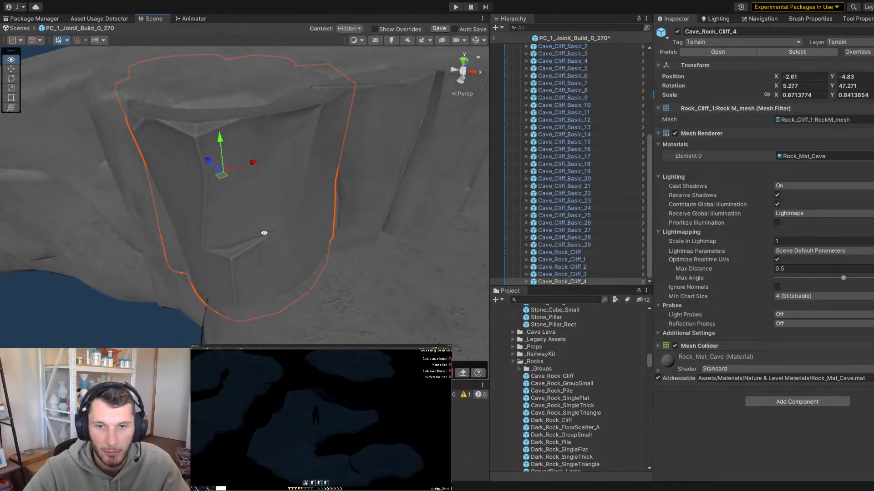
Adjust the position and size of Cave_Rock_Cliff_4 to blend it into the corner of the ledge
scroll(249, 230, "down", 3)
left_click_drag(264, 232, 309, 208, "alt")
key("w")
left_click_drag(236, 192, 227, 207)
left_click_drag(227, 207, 211, 153, "alt")
left_click_drag(219, 159, 286, 213, "alt")
key("t")
left_click_drag(236, 233, 230, 253)
key("w")
Add one more cliff copy to the ledge wall and adjust its rotation and position
key("e")
key("w")
key("e")
key("e")
key("e")
key("w")
Select the original Cave_Rock_Cliff piece in the rock wall under the ledge
left_click(84, 154)
left_click(261, 215)
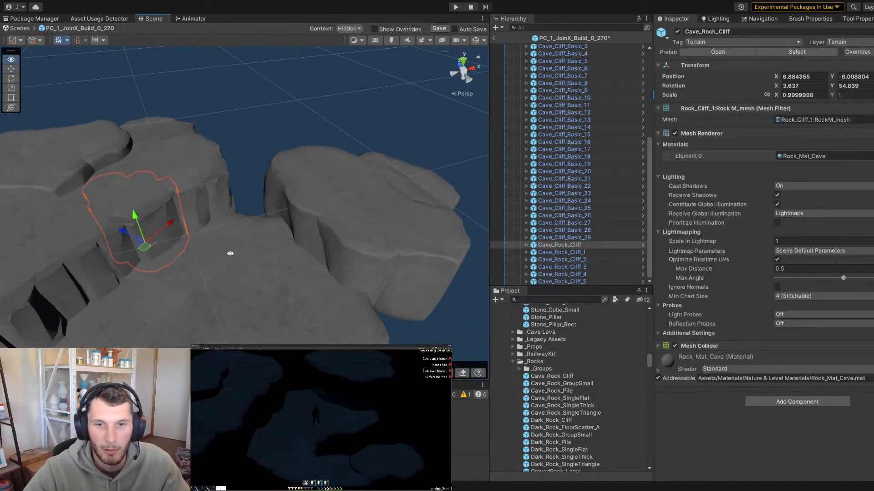
Duplicate Cave_Rock_Cliff and move the copy across the gap to the opposite cliff wall
key("ctrl+d")
left_click_drag(144, 247, 313, 243)
key("f")
left_click_drag(313, 242, 252, 269, "alt")
key("e")
key("w")
Rotate the copied rock cliff to about 59° on Y and seat it against the wall at about X -0.84, Y -6.08
left_click_drag(251, 270, 301, 248, "alt")
key("e")
mouse_move(241, 297)
left_mouse_down()
mouse_move(233, 295)
mouse_move(253, 304)
left_mouse_up()
key("w")
left_click_drag(252, 269, 253, 236)
key("e")
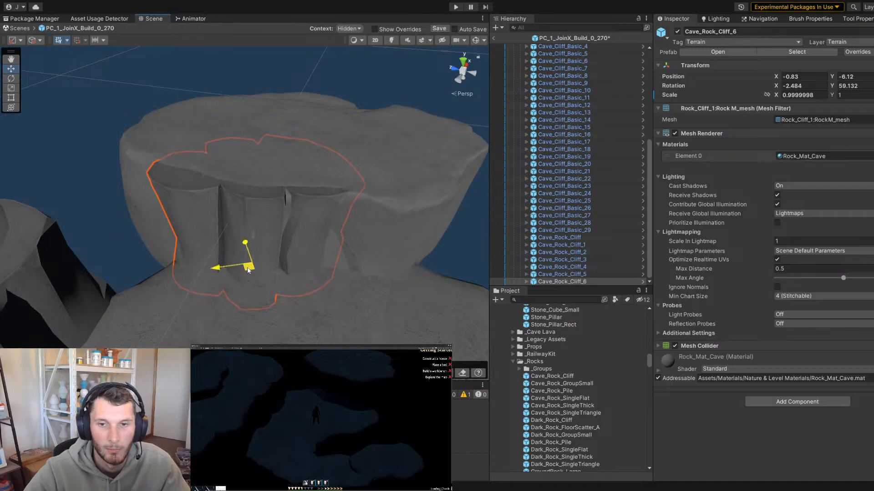
left_click_drag(248, 271, 248, 272)
scroll(228, 273, "down", 3)
left_click_drag(196, 279, 172, 269, "alt")
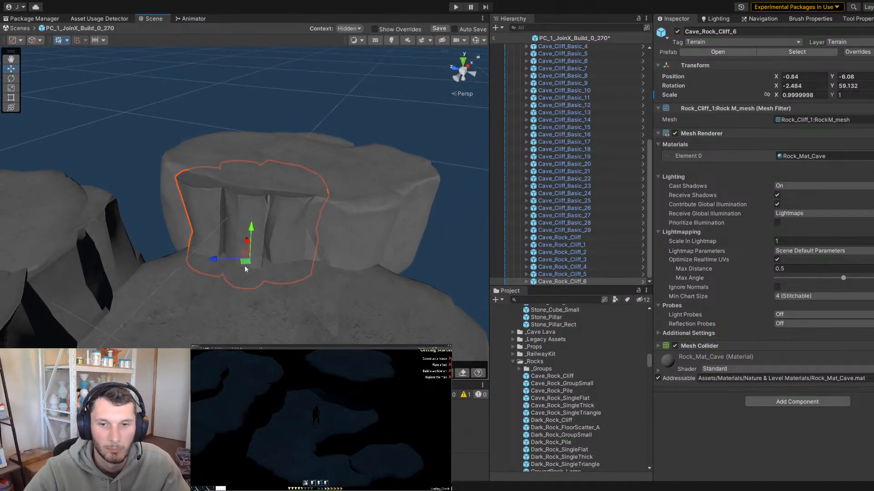
Duplicate the rock cliff farther along the wall to about X -7.37, Y -6.38, rotating the copy to about 145° on Y
left_click_drag(245, 266, 226, 290, "alt")
left_click_drag(247, 259, 335, 264)
middle_click_drag(335, 265, 270, 261)
key("e")
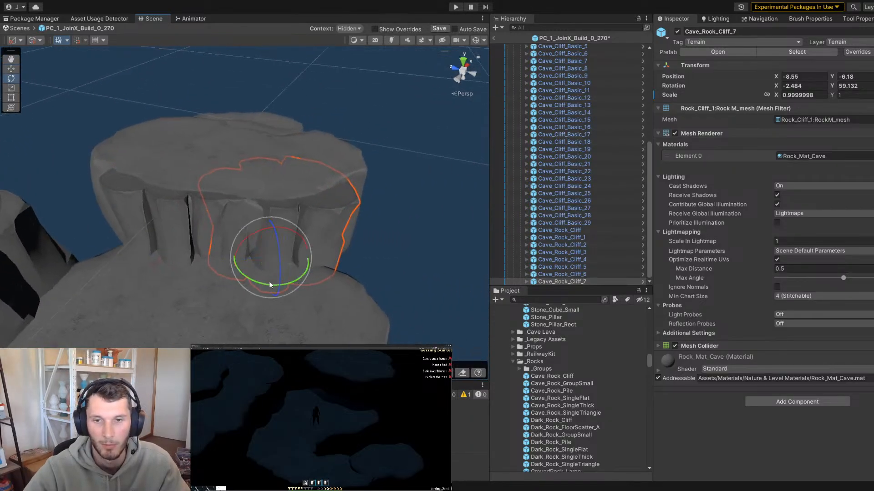
left_click_drag(269, 284, 262, 255)
key("w")
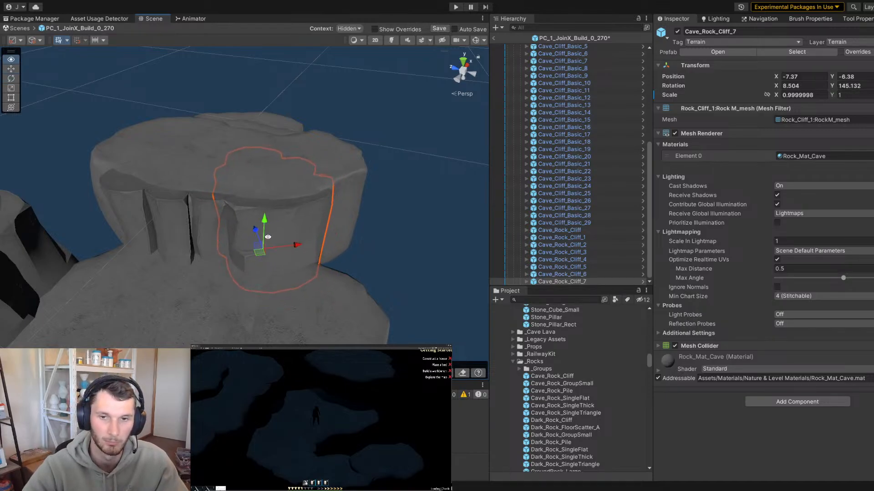
Duplicate the rock cliff again at the wall's outer end and rotate the copy to about -11° on X and 305° on Y
left_click_drag(266, 225, 232, 245)
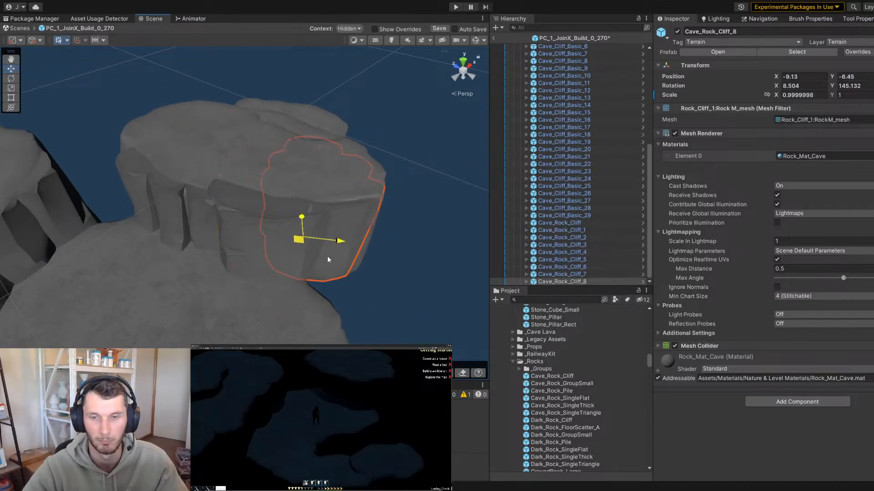
left_click_drag(327, 260, 333, 269)
left_click_drag(333, 270, 156, 265, "alt")
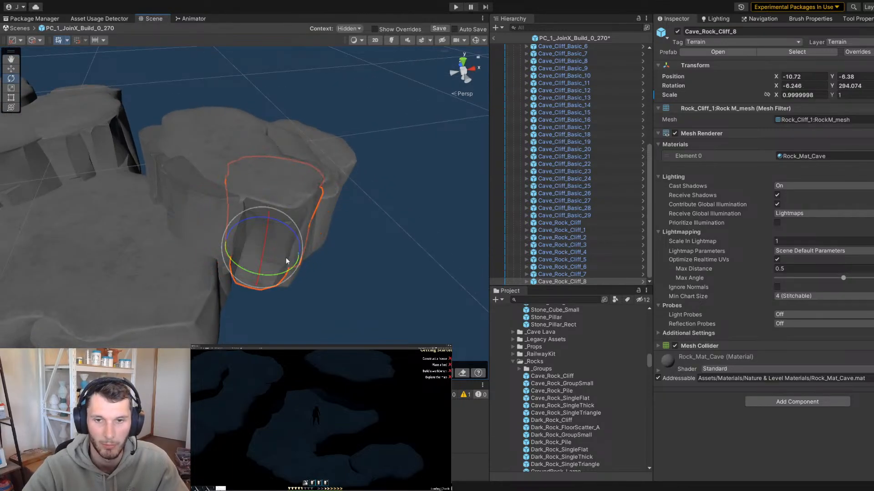
left_click_drag(286, 258, 272, 294)
left_click_drag(272, 294, 255, 302, "alt")
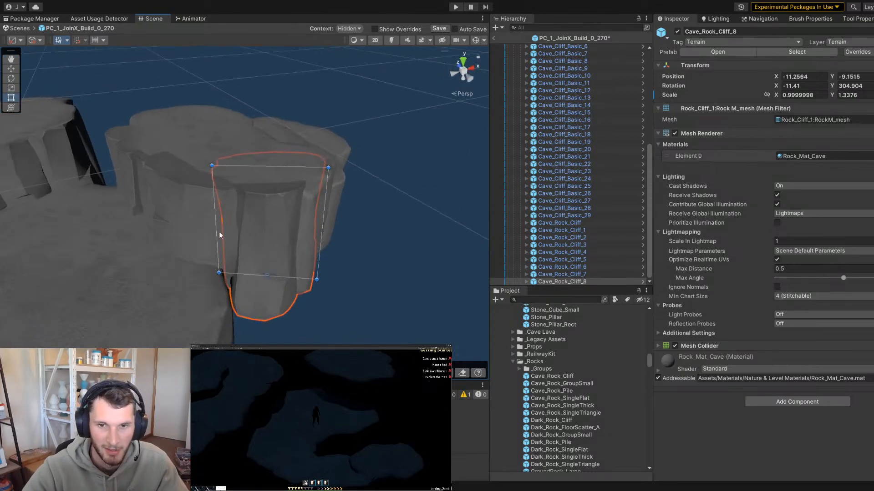
Scale the outer rock cliff to about 1.25 on X and 1.59 on Y, lowering it to about Y -11.35
left_click_drag(219, 233, 206, 229)
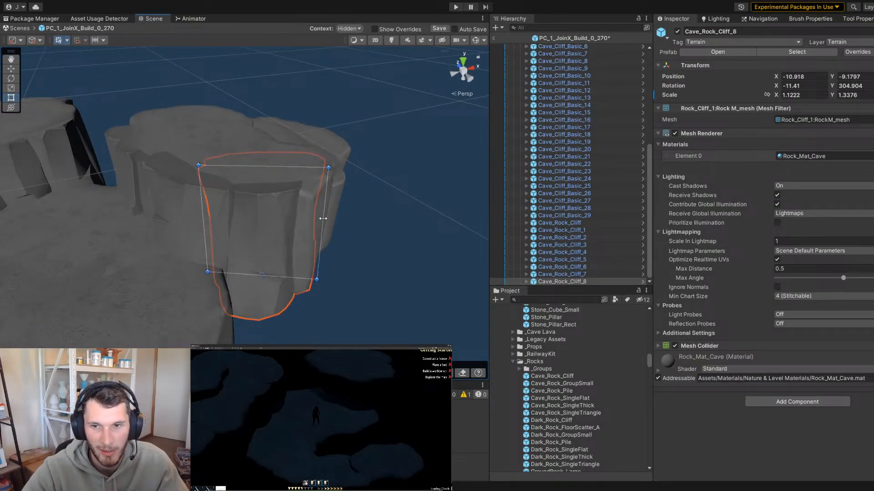
left_click_drag(323, 219, 342, 220)
key("e")
left_click_drag(289, 239, 293, 252, "alt")
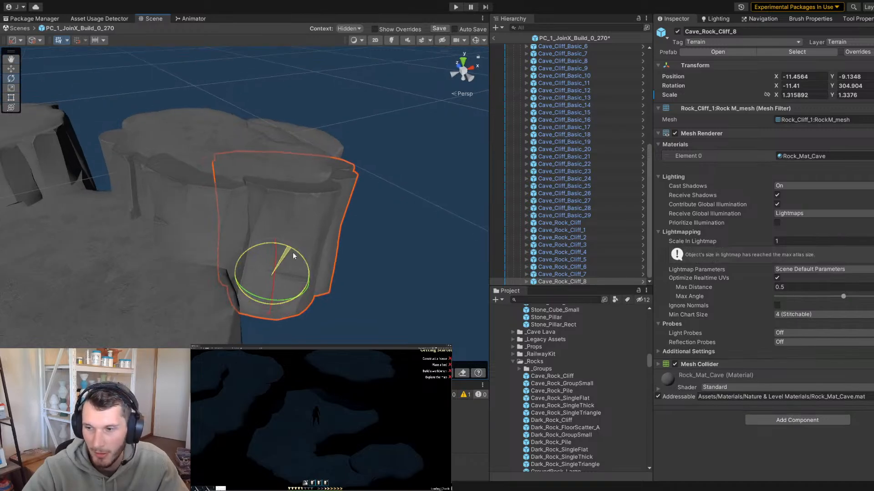
key("t")
left_click_drag(343, 228, 224, 181)
mouse_move(244, 282)
left_mouse_down()
mouse_move(246, 302)
mouse_move(249, 290)
left_mouse_up()
key("w")
left_click_drag(249, 289, 275, 278, "alt")
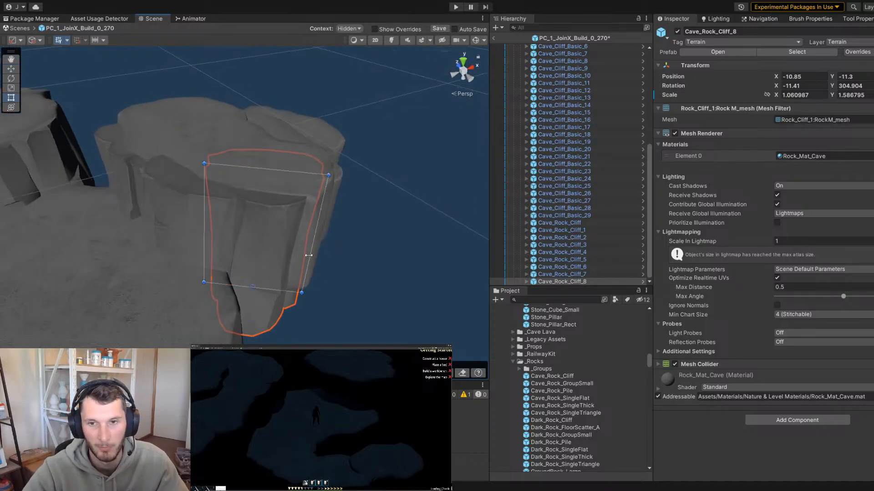
left_click_drag(308, 255, 153, 257)
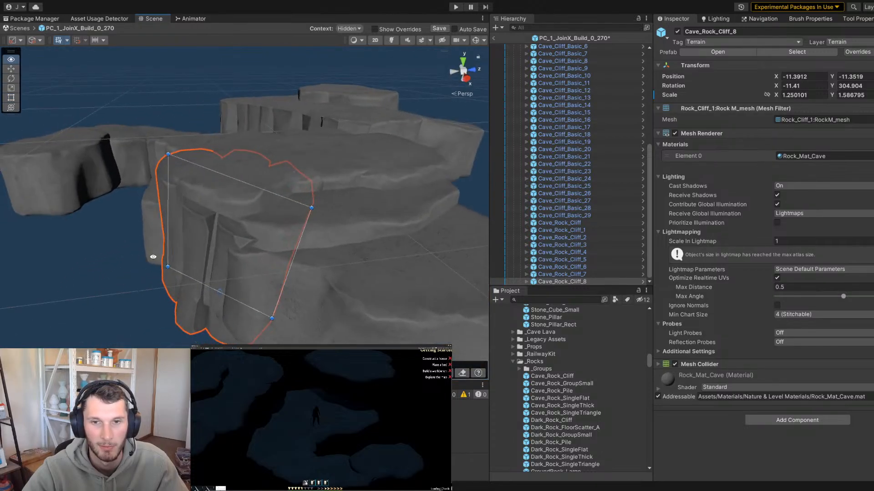
Examine the stacked cliff tops and the outer end of the wall from above for uncovered areas
scroll(125, 296, "down", 3)
left_click(182, 290)
left_click_drag(183, 290, 337, 301, "alt")
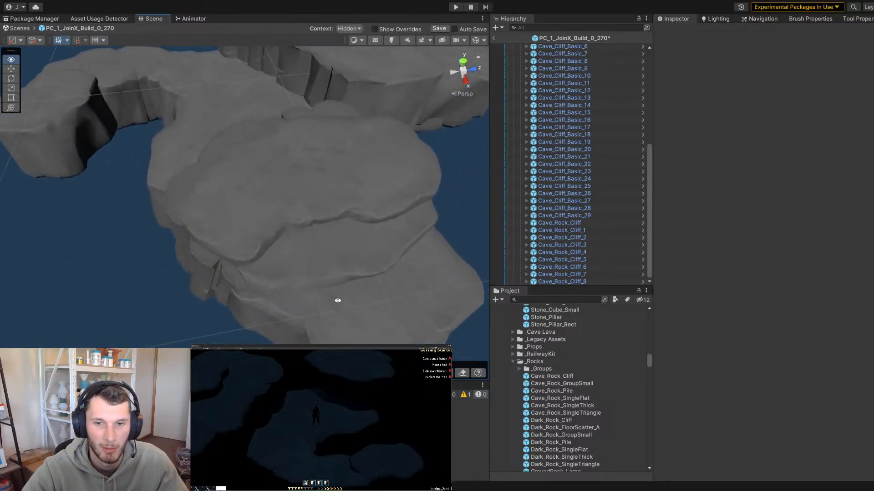
left_click(293, 269)
scroll(250, 288, "up", 3)
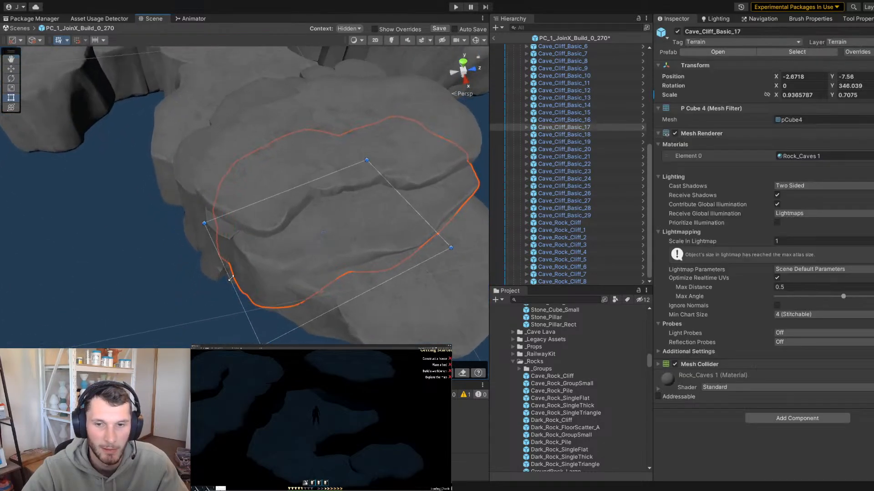
left_click(191, 314)
scroll(182, 322, "down", 3)
left_click_drag(181, 322, 217, 281, "alt")
Duplicate Cave_Rock_Cliff_6 on the wall beside the gap and rotate the copy to a different angle
left_click(203, 272)
middle_click_drag(203, 273, 248, 270)
scroll(277, 271, "up", 1)
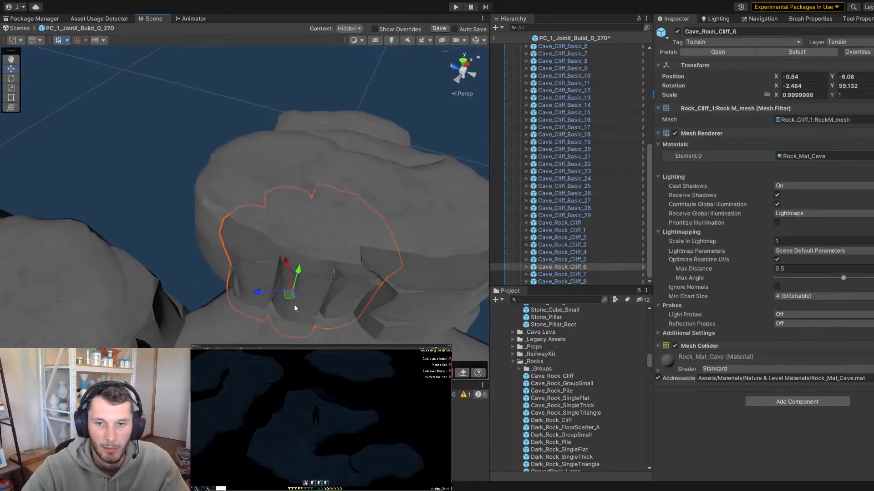
left_click(241, 283)
key("e")
left_click_drag(275, 291, 260, 249)
key("w")
key("e")
key("w")
Move the new rock cliff copy into place along the wall's edge and deselect it
left_click_drag(260, 219, 236, 266)
key("e")
key("w")
key("t")
left_click_drag(236, 266, 228, 300, "alt")
left_click(348, 286)
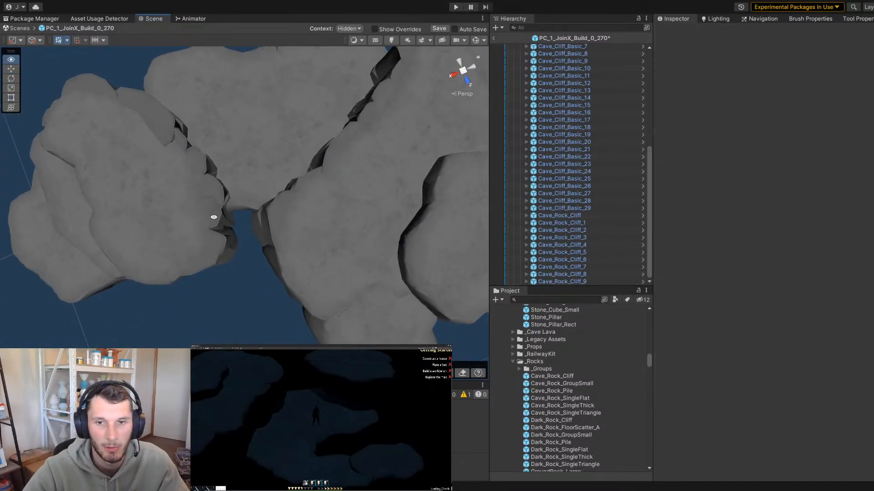
Readjust the cliff piece on the wall's inner edge beside the gap and deselect it
left_click_drag(295, 227, 208, 238, "alt")
left_click(197, 193)
left_click_drag(197, 193, 246, 261, "alt")
key("e")
key("w")
left_click(300, 272)
scroll(291, 268, "down", 6)
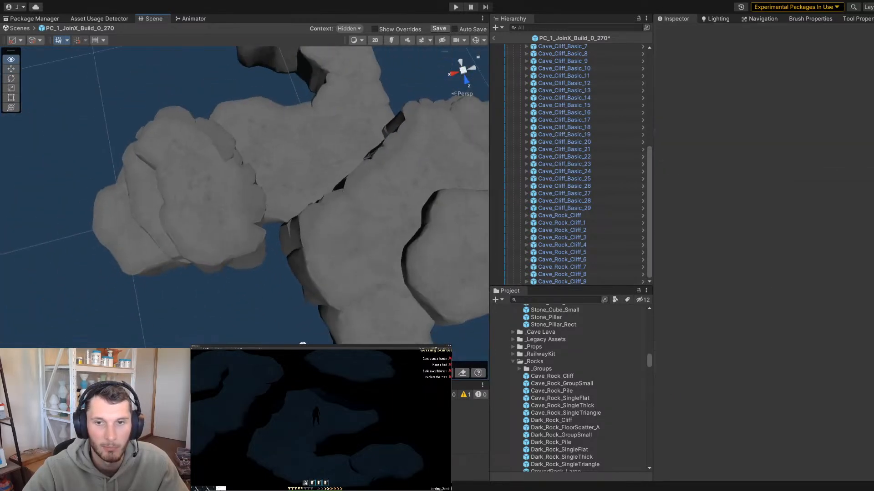
Review the whole cliff layout and save the prefab changes
left_click_drag(282, 296, 72, 240, "alt")
scroll(270, 247, "down", 4)
left_click_drag(270, 246, 214, 230, "alt")
scroll(214, 231, "up", 5)
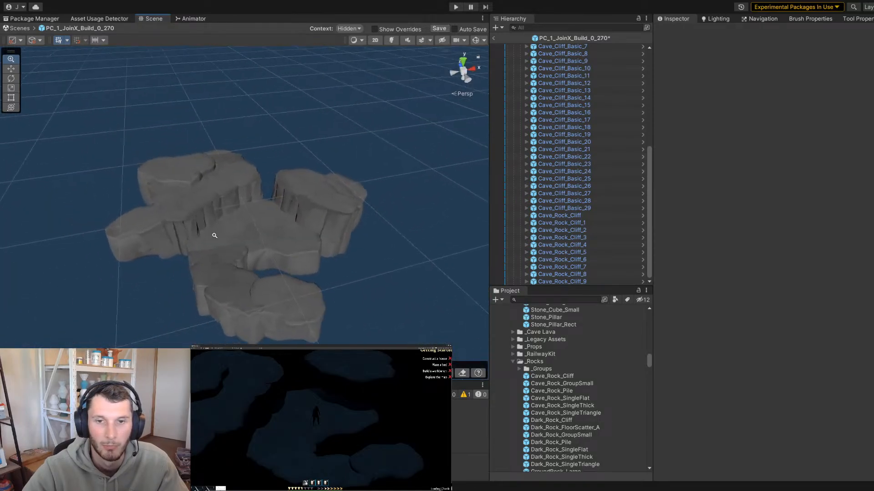
left_click(439, 28)
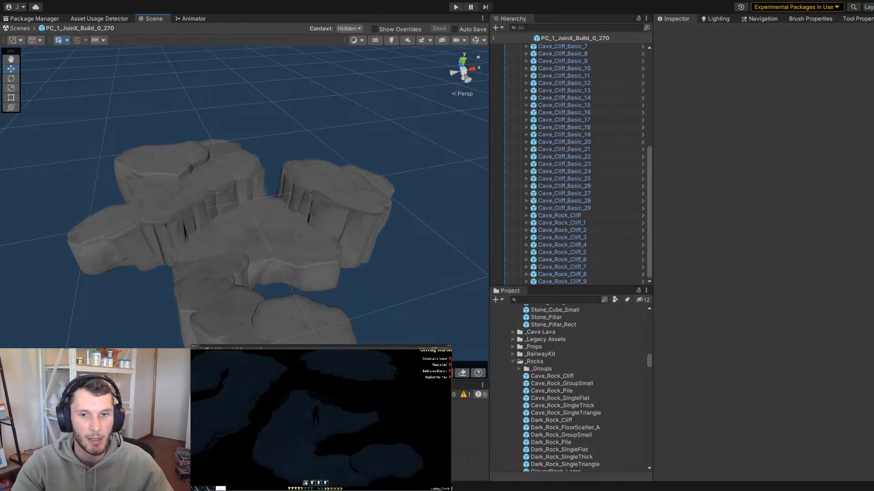
Try rotating and shifting the five rock cliffs Cave_Rock_Cliff to Cave_Rock_Cliff_4 together, and undo both changes
scroll(292, 206, "up", 3)
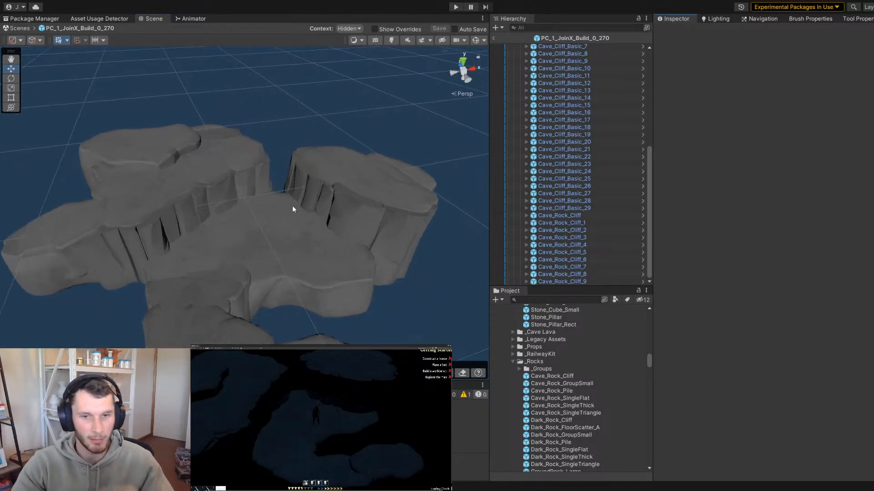
scroll(307, 186, "up", 3)
left_click_drag(307, 177, 259, 269, "alt")
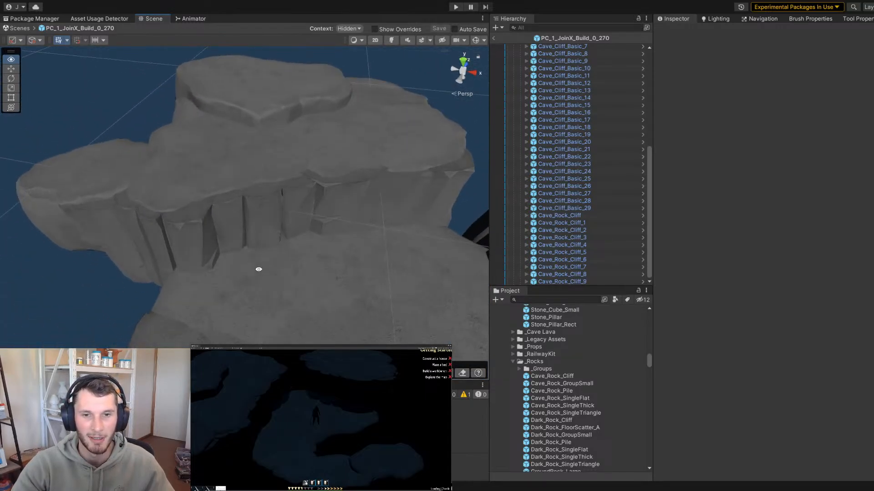
left_click(194, 243)
left_click_drag(193, 243, 231, 207, "alt")
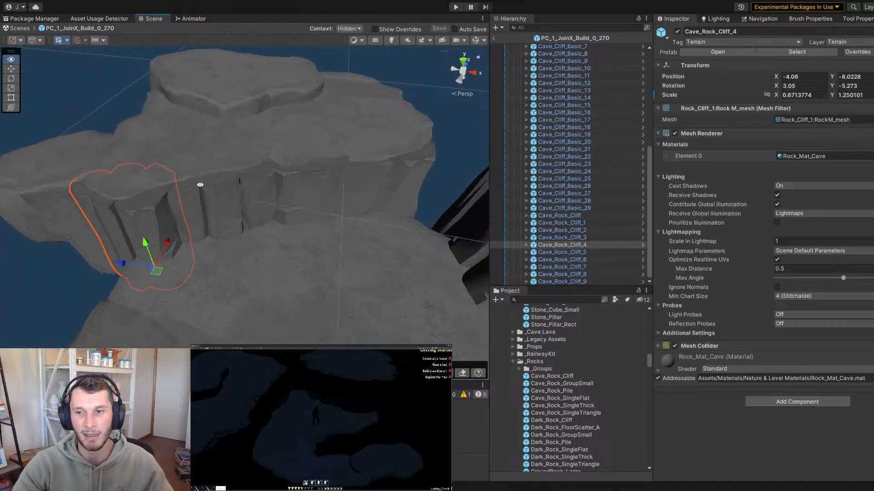
left_click(233, 207, "shift")
left_click(316, 188, "shift")
left_click(380, 178, "shift")
left_click(419, 172, "shift")
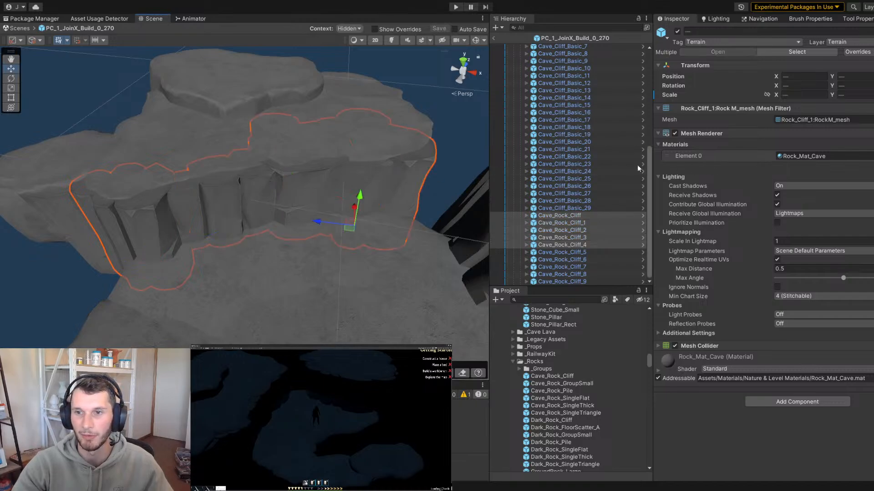
scroll(332, 248, "down", 3)
key("e")
left_click_drag(332, 246, 486, 261)
key("w")
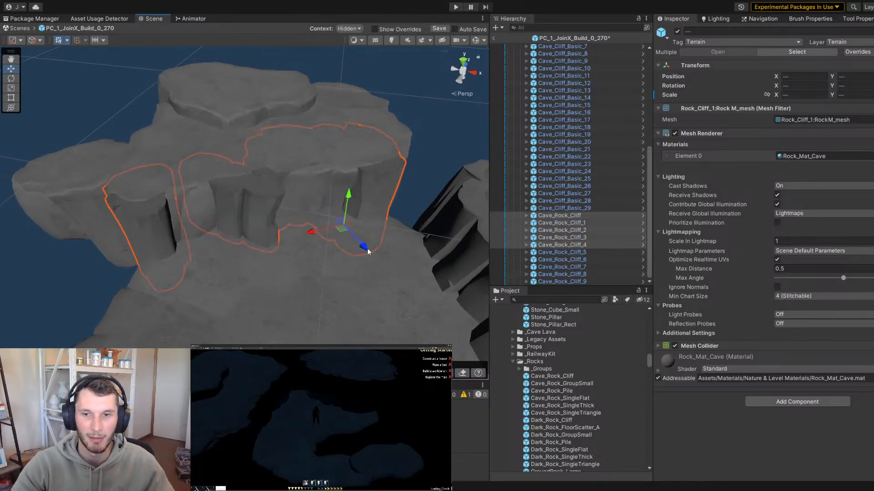
left_click_drag(345, 232, 326, 178)
left_click(246, 103)
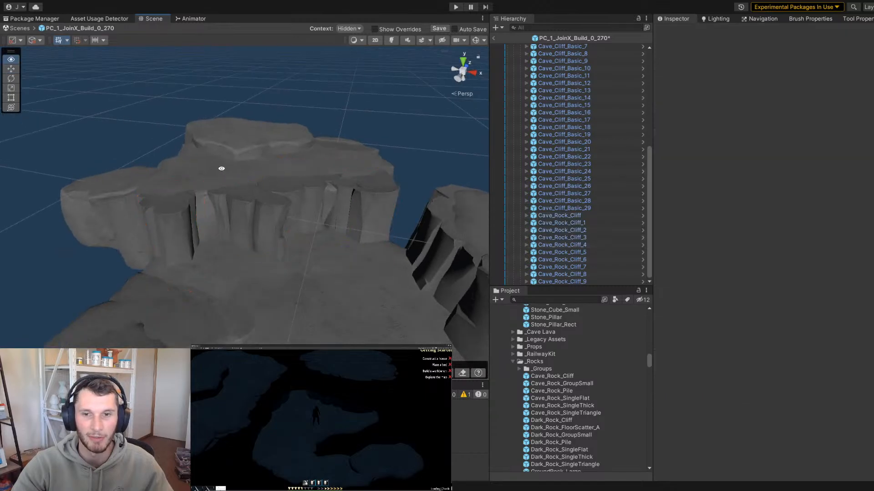
left_click_drag(220, 168, 287, 255, "alt")
key("ctrl+z")
key("ctrl+z")
Examine both cliff walls and the gap between them from several angles
left_click(53, 247)
left_click_drag(54, 247, 159, 248, "alt")
right_click_drag(159, 248, 163, 236, "alt")
left_click_drag(163, 236, 214, 227, "alt")
right_click_drag(214, 228, 350, 237, "alt")
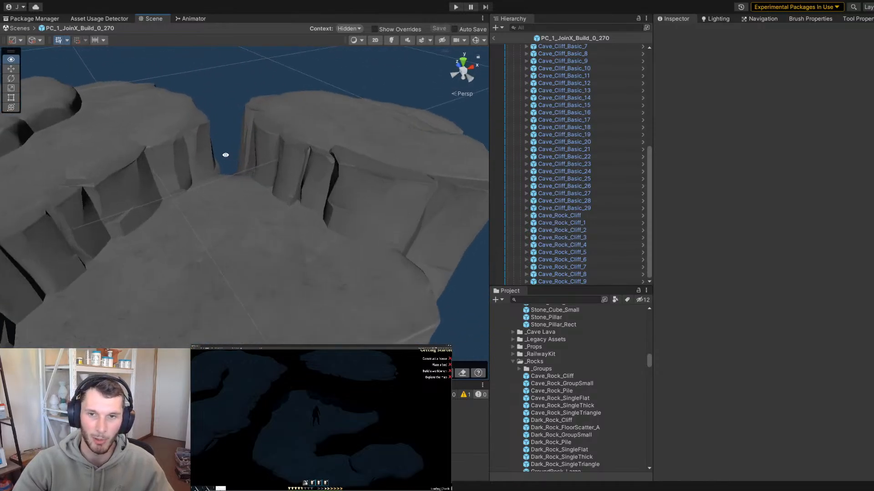
left_click_drag(225, 156, 327, 202, "alt")
right_click_drag(328, 203, 189, 221, "alt")
left_click_drag(189, 220, 220, 228, "alt")
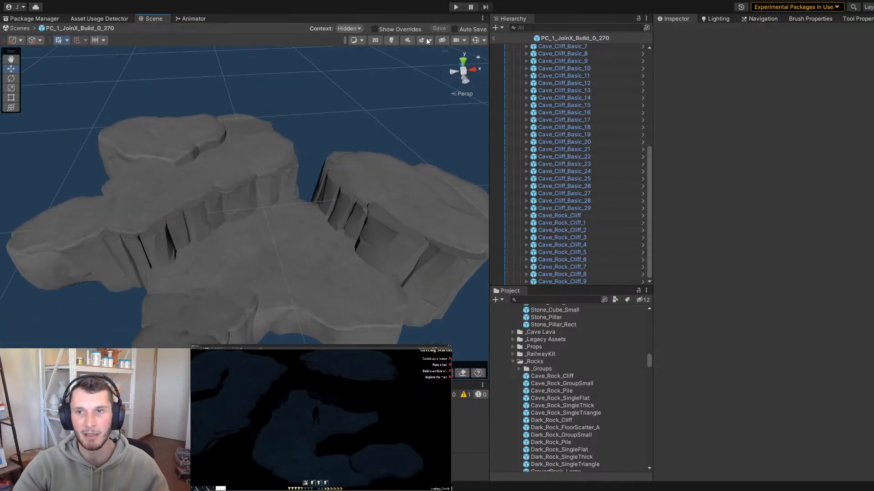
Leave prefab editing, return to the full scene and deselect the build cell
left_click(494, 38)
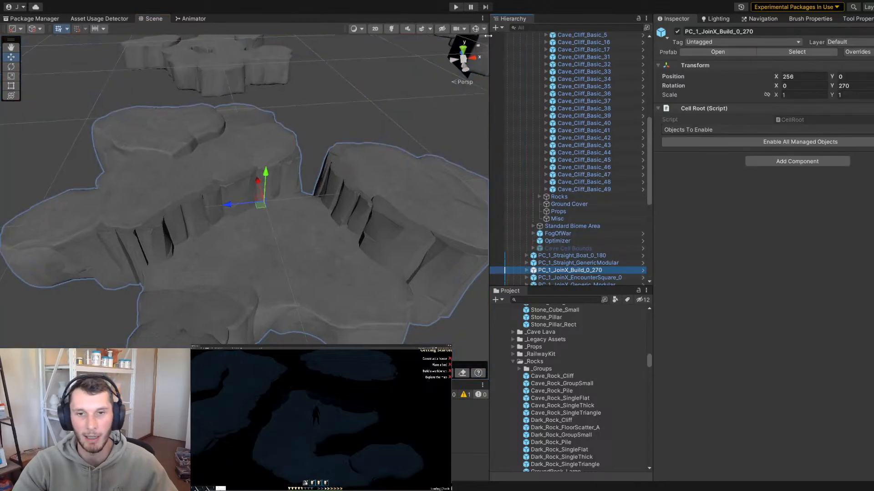
left_click(326, 129)
right_click_drag(326, 129, 421, 224, "alt")
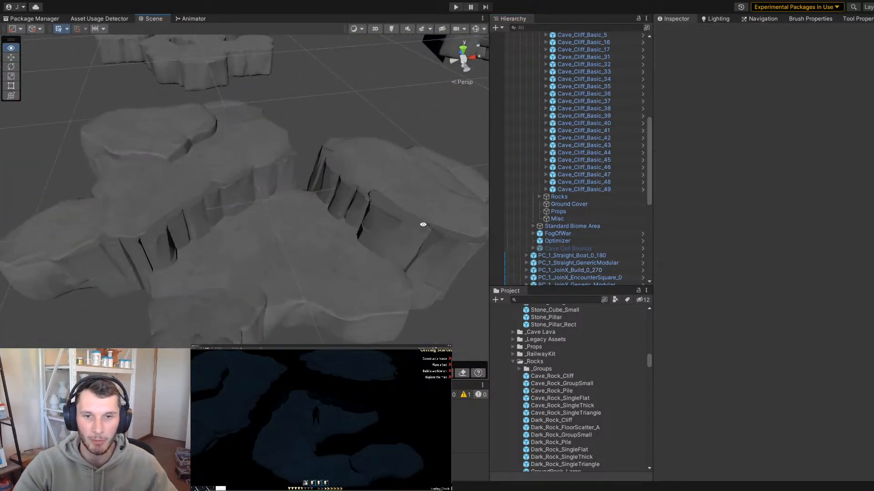
Survey the build cell alongside the neighbouring cave cells in the scene
left_click_drag(294, 211, 191, 214, "alt")
scroll(191, 214, "down", 5)
scroll(381, 220, "up", 3)
left_click_drag(381, 220, 384, 234, "alt")
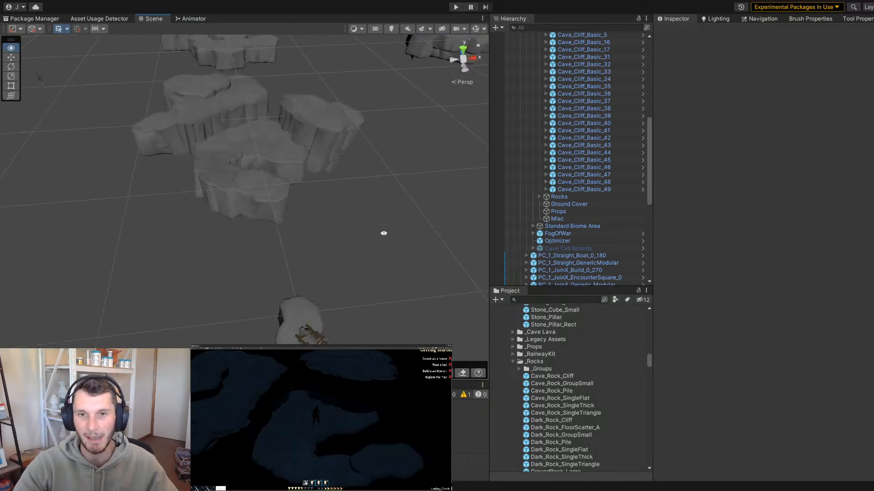
scroll(384, 234, "down", 3)
middle_click_drag(384, 233, 260, 137)
left_click_drag(217, 134, 272, 145, "alt")
middle_click_drag(272, 145, 292, 257)
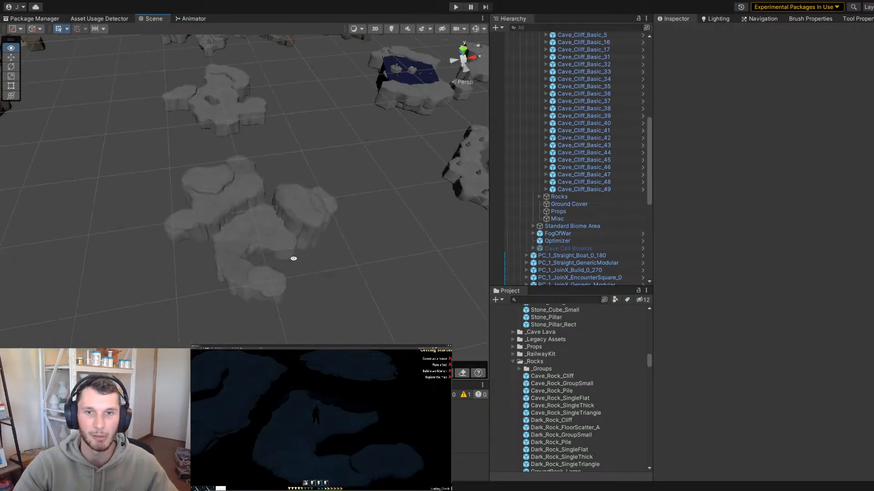
scroll(292, 258, "down", 3)
mouse_move(182, 195)
left_mouse_down("alt")
mouse_move(171, 213)
mouse_move(183, 194)
left_mouse_up("alt")
middle_click_drag(273, 246, 283, 152)
scroll(283, 152, "up", 4)
left_click_drag(283, 152, 220, 185, "alt")
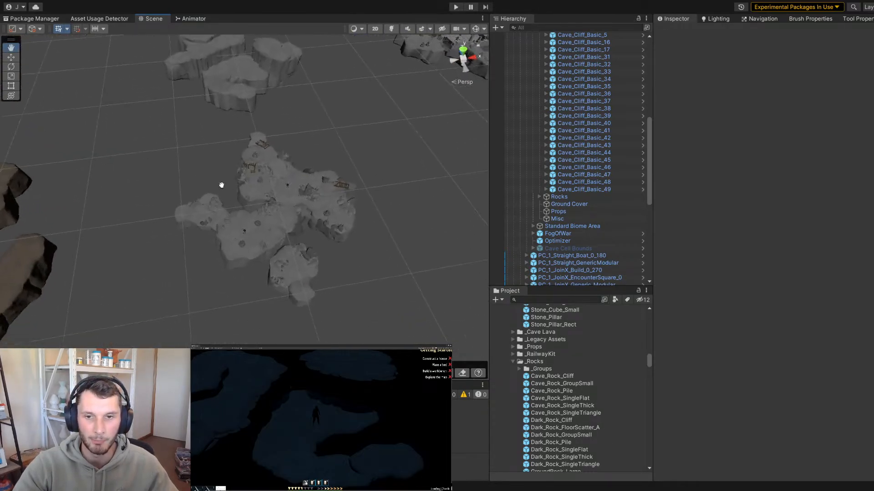
Select the PC_1_JoinT_Large_0 cell and examine its cliff layout and set dressing
scroll(348, 211, "up", 3)
left_click(333, 207)
scroll(333, 208, "down", 4)
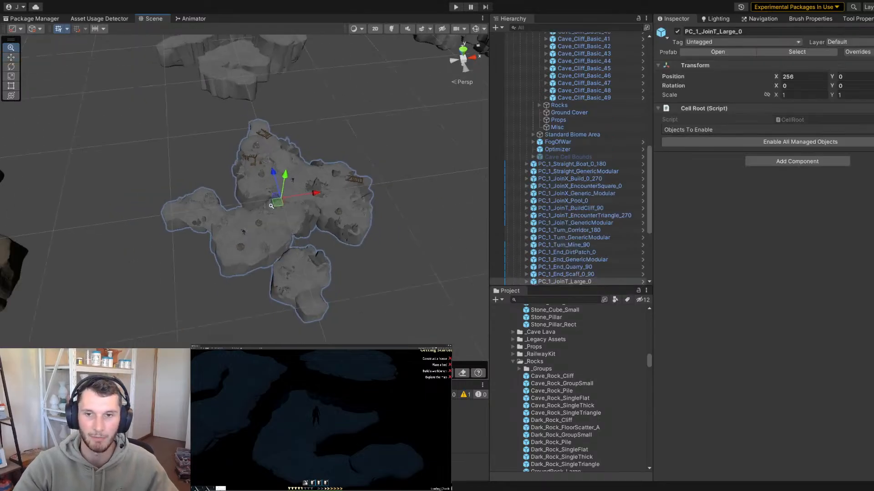
left_click_drag(277, 203, 237, 194, "alt")
scroll(258, 202, "down", 3)
scroll(260, 214, "up", 6)
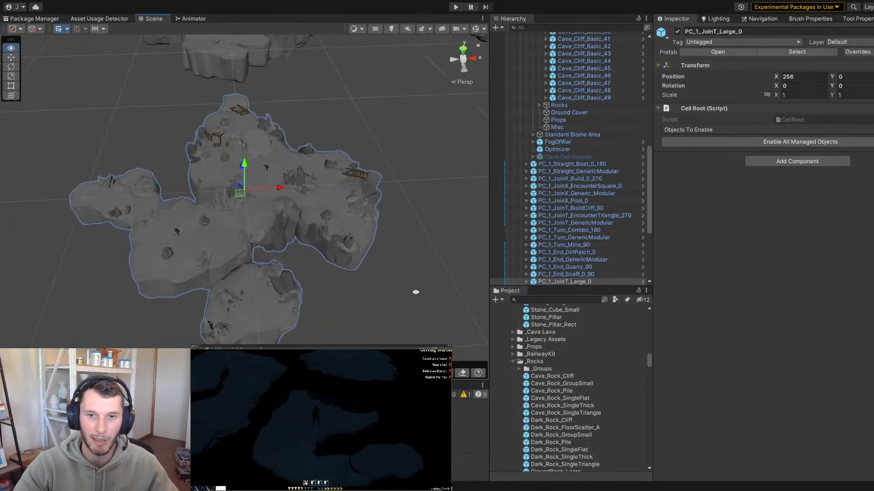
left_click_drag(262, 227, 184, 217, "alt")
scroll(183, 217, "down", 3)
Go back to the undecorated build cell and select PC_1_JoinX_Build_0_270
middle_click_drag(191, 136, 216, 241)
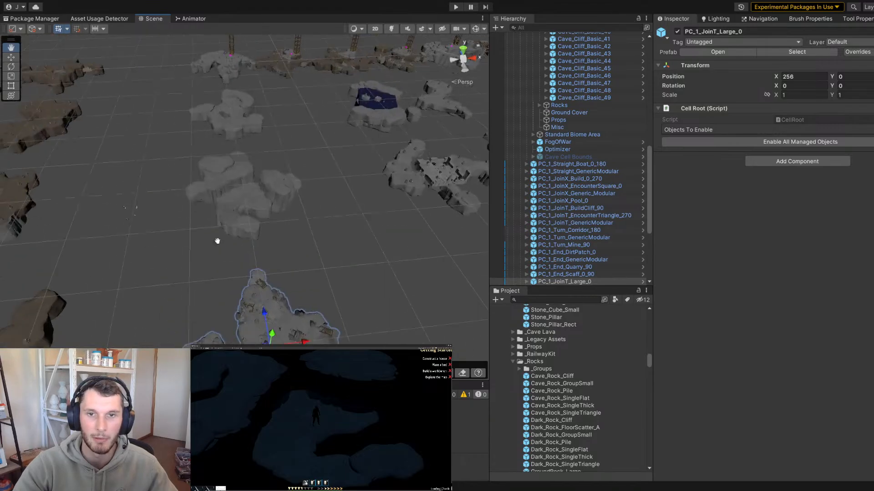
scroll(327, 221, "up", 4)
left_click(364, 140)
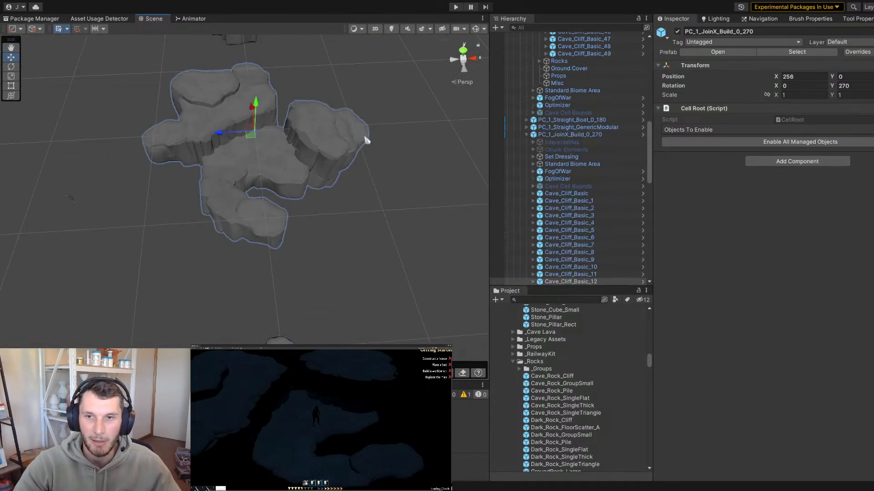
Focus on the PC_1_Straight_Autominer_All cell, examine its floor cliff layout, and clear the selection
middle_click_drag(298, 215, 343, 359)
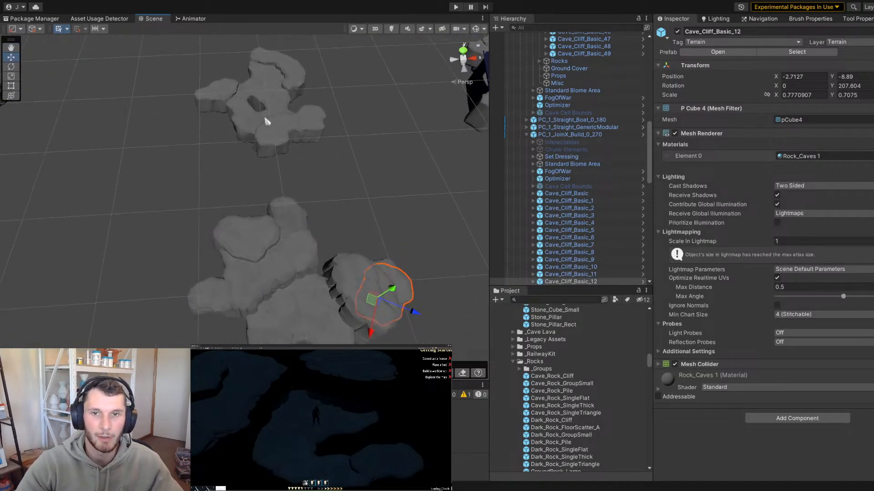
left_click(263, 120)
key("f")
left_click_drag(264, 123, 291, 260, "alt")
scroll(291, 262, "up", 5)
left_click(112, 207)
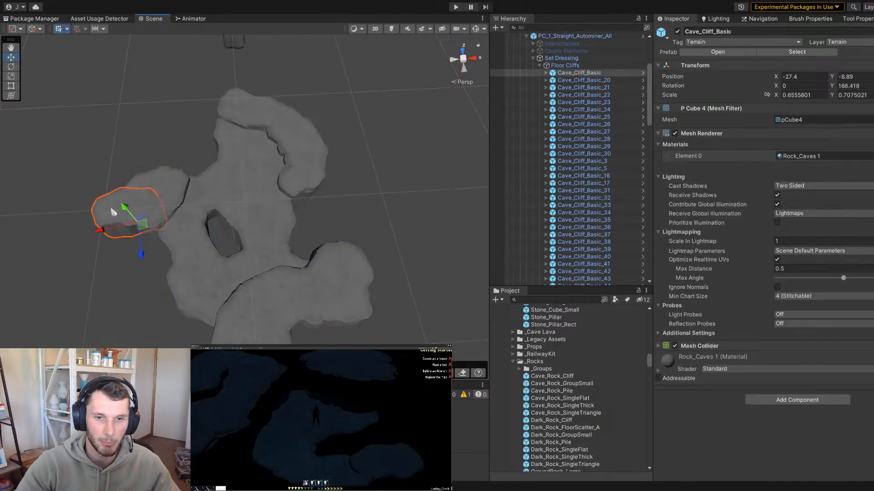
middle_click_drag(257, 208, 288, 187)
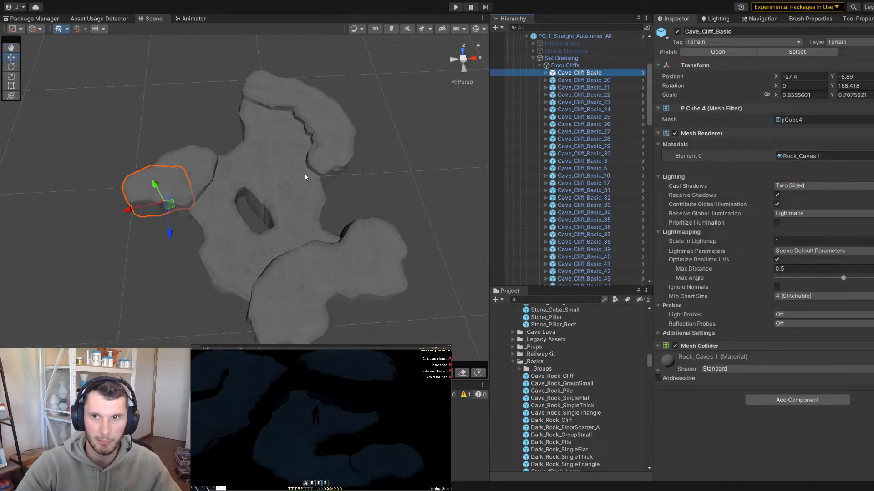
left_click(408, 192)
Return to the PC_1_JoinT_Large_0 cell and open its prefab for editing
right_click_drag(408, 192, 109, 273, "alt")
left_click_drag(109, 273, 86, 224, "alt")
middle_click_drag(86, 224, 68, 63)
right_click_drag(182, 255, 255, 251, "alt")
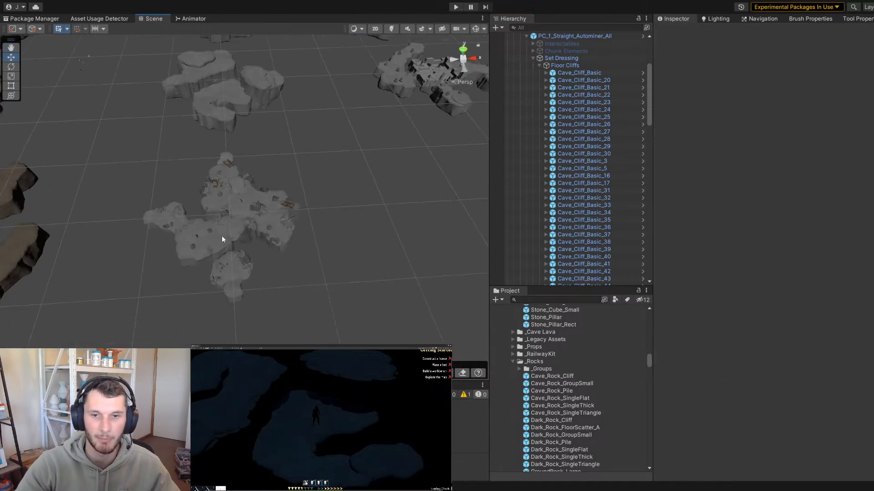
left_click(223, 234)
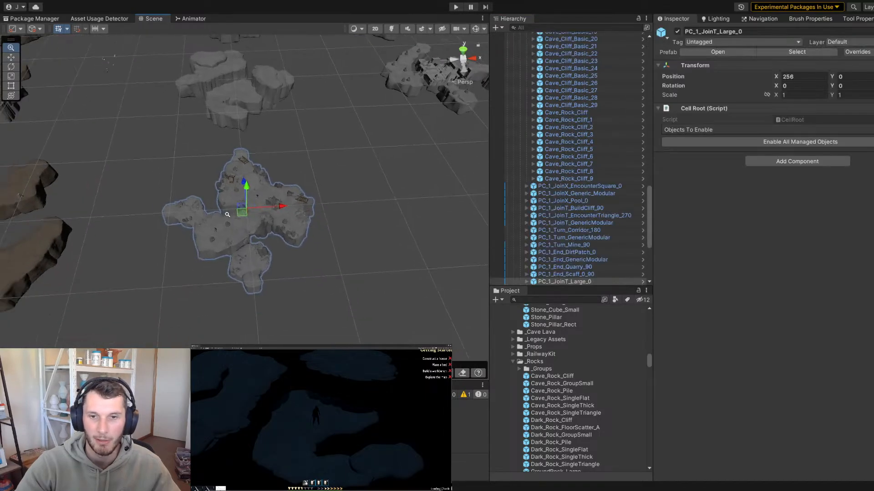
left_click(642, 282)
scroll(367, 227, "up", 4)
middle_click_drag(368, 227, 382, 123)
Disable the Interactables and Chunk Elements groups in the PC_1_JoinT_Large_0 prefab
left_click(527, 62)
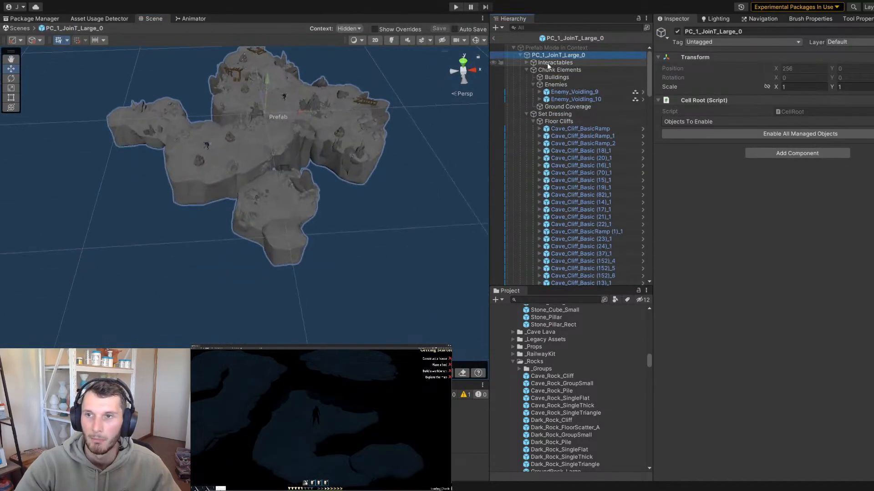
left_click(548, 62)
left_click(677, 30)
left_click(553, 69)
left_click(677, 31)
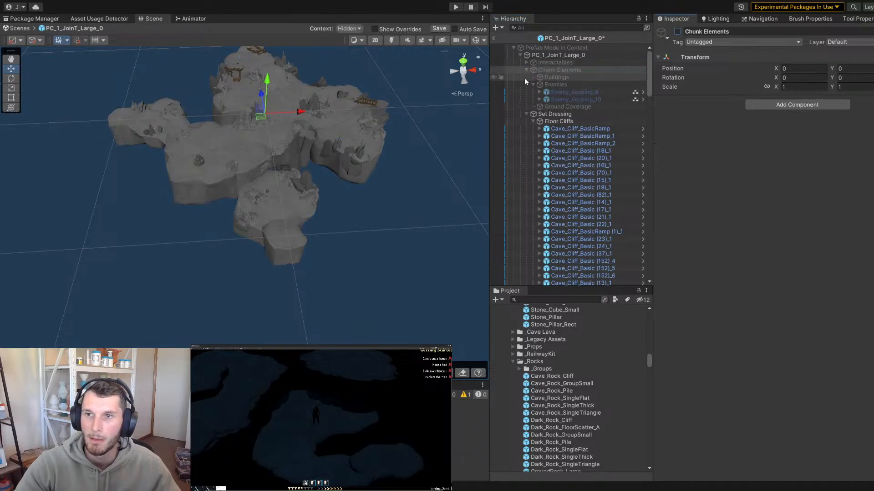
Collapse the Chunk Elements and Floor Cliffs groups, and select the Set Dressing group
left_click(526, 70)
left_click(526, 77)
left_click(551, 77)
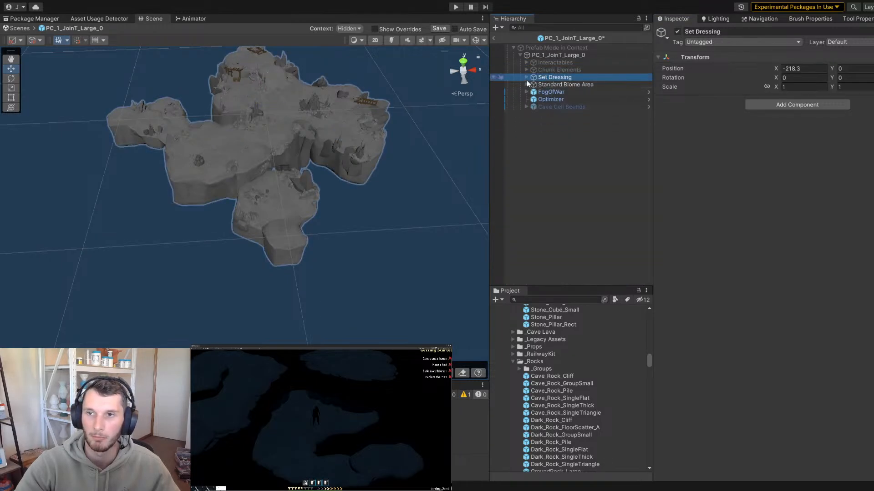
left_click(526, 78)
left_click(532, 84)
left_click(548, 84)
left_click(551, 77)
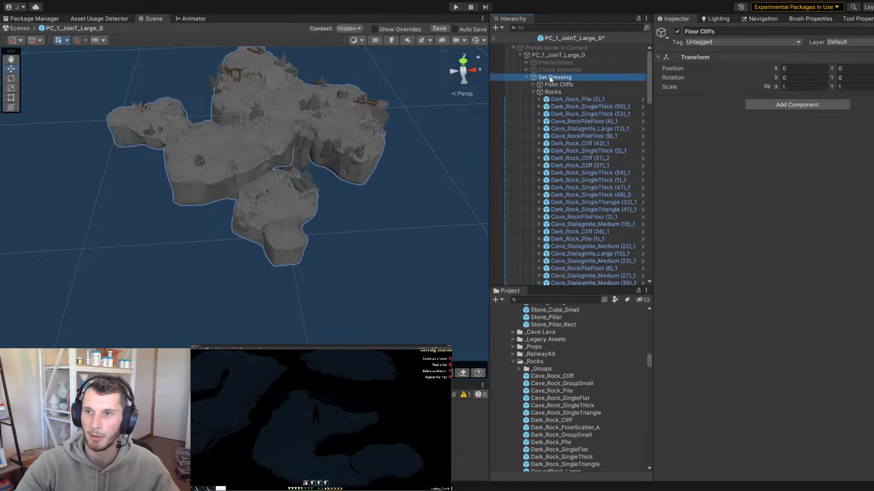
Examine the overall cliff outline and rock placement of the large T-junction cell from above
right_click_drag(162, 84, 135, 84, "alt")
left_click_drag(135, 83, 152, 123, "alt")
right_click_drag(152, 122, 282, 134, "alt")
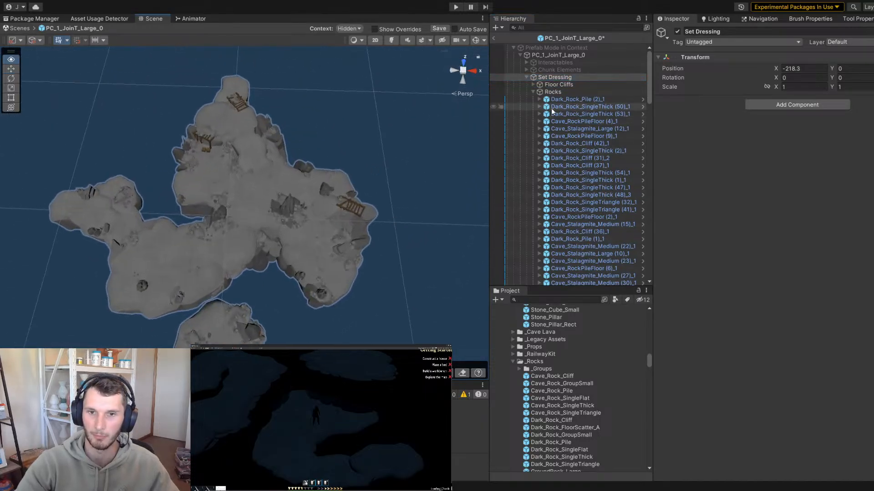
left_click_drag(204, 139, 200, 94, "alt")
right_click_drag(201, 94, 337, 148, "alt")
left_click_drag(277, 111, 271, 146, "alt")
middle_click_drag(270, 146, 268, 159)
right_click_drag(268, 159, 152, 148, "alt")
left_click_drag(152, 148, 146, 249, "alt")
middle_click_drag(147, 249, 152, 199)
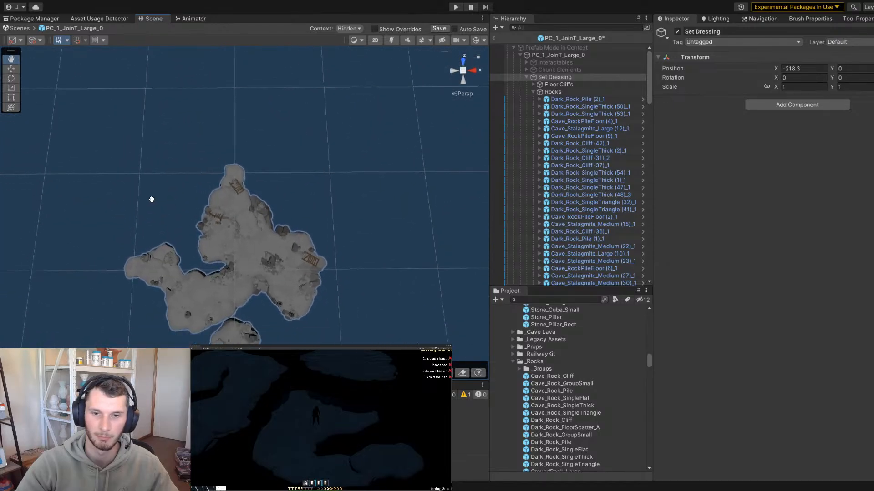
right_click_drag(152, 198, 427, 206, "alt")
left_click_drag(252, 168, 268, 64, "alt")
middle_click_drag(268, 64, 273, 191)
Inspect the upper ledges, wooden structures and stalagmite clusters up close, and compare them with the whole cell
right_click_drag(273, 191, 430, 220, "alt")
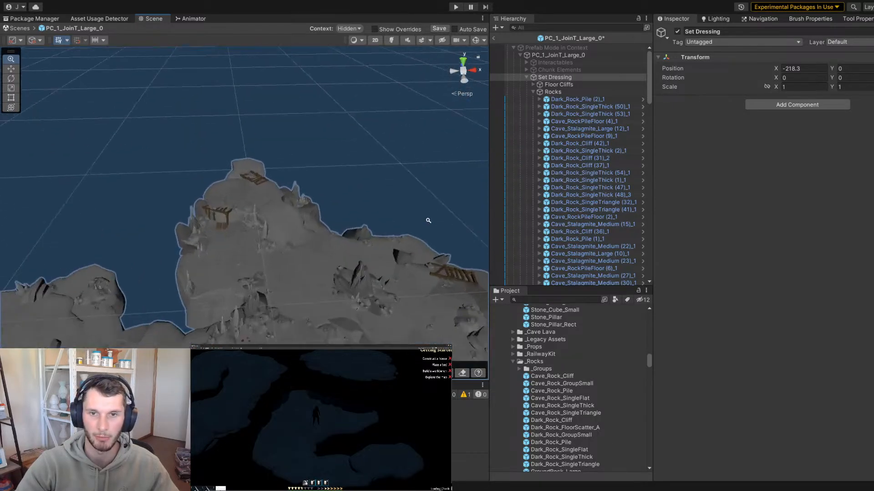
left_click_drag(325, 182, 409, 216, "alt")
left_click_drag(336, 242, 351, 262, "alt")
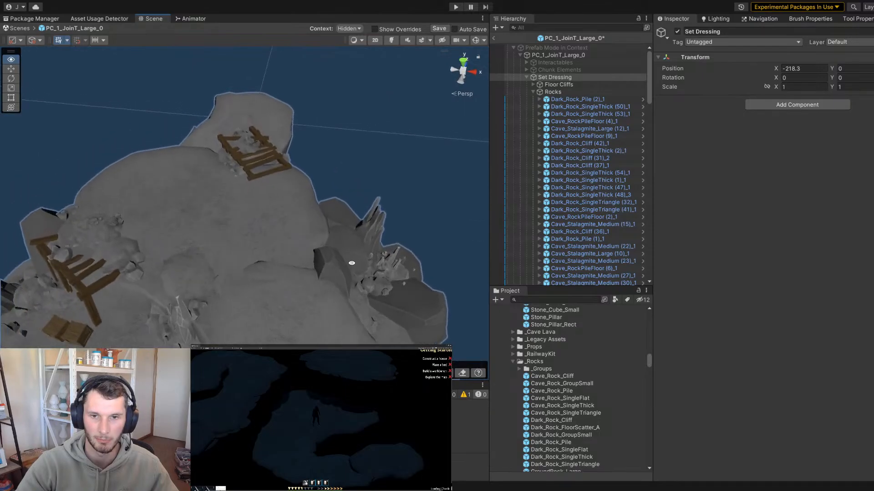
right_click_drag(351, 263, 186, 215, "alt")
middle_click_drag(186, 215, 191, 152, "alt")
right_click_drag(192, 152, 339, 172, "alt")
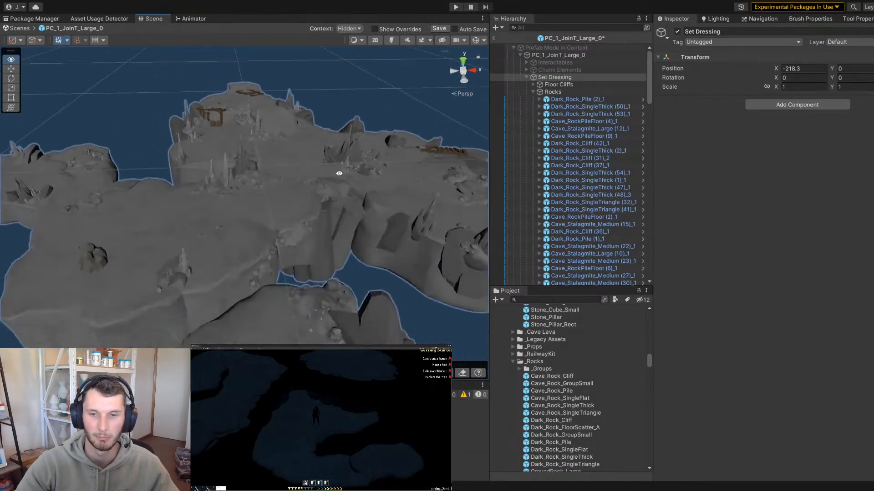
left_click_drag(339, 172, 303, 179, "alt")
right_click_drag(303, 179, 273, 173, "alt")
left_click_drag(273, 173, 312, 136, "alt")
right_click_drag(312, 137, 228, 189, "alt")
left_click_drag(228, 189, 234, 160, "alt")
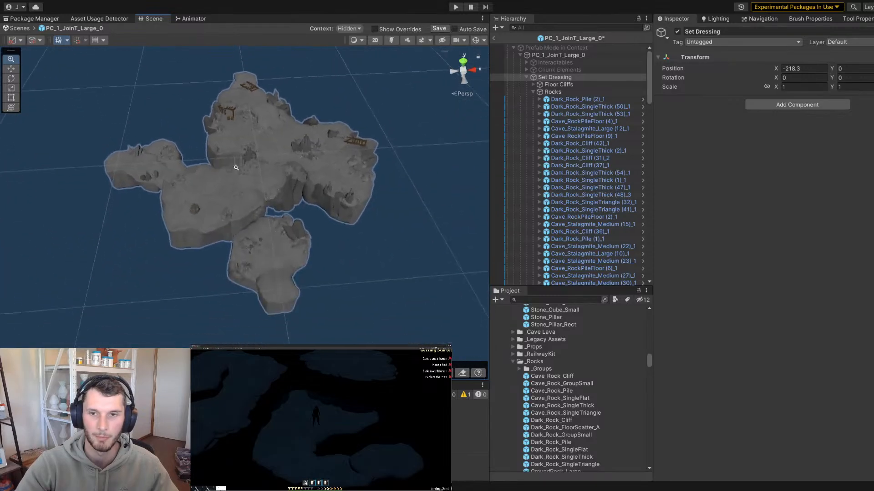
right_click_drag(234, 160, 319, 206, "alt")
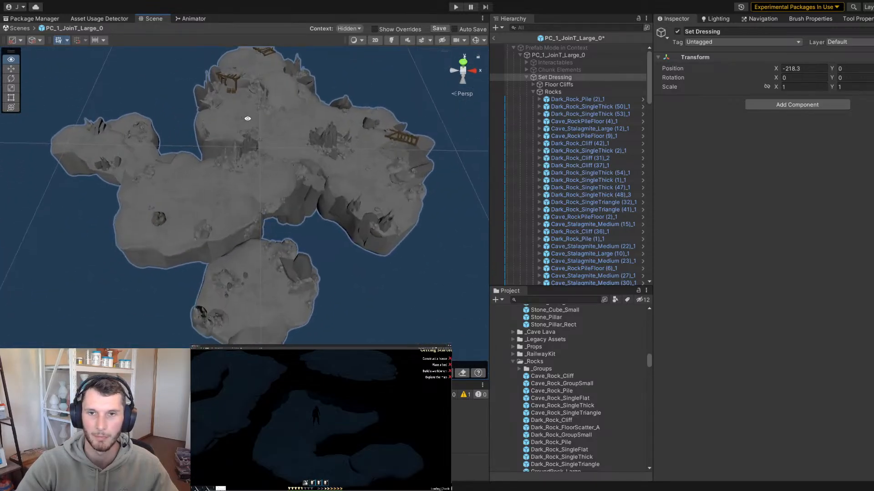
right_click_drag(248, 118, 412, 237, "alt")
left_click_drag(411, 236, 320, 154, "alt")
right_click_drag(320, 154, 241, 139, "alt")
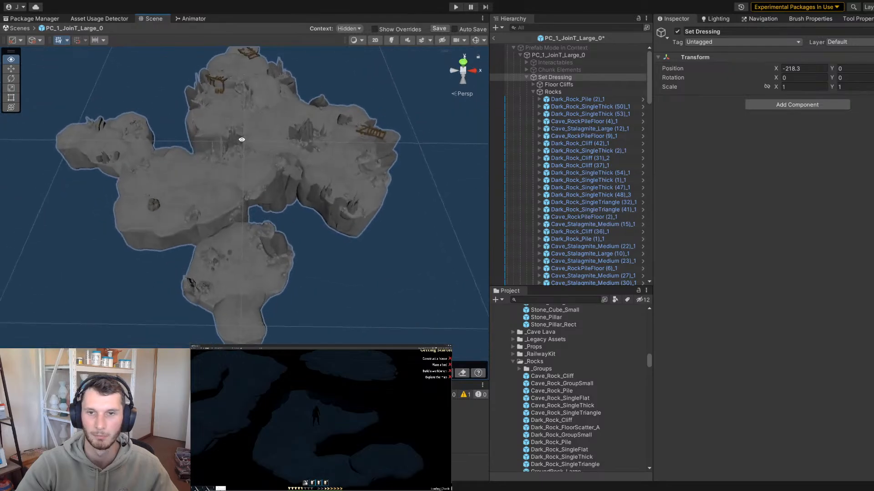
left_click_drag(241, 140, 218, 158, "alt")
Collapse the subgroups inside Set Dressing and duplicate the whole Set Dressing group
left_click(540, 91)
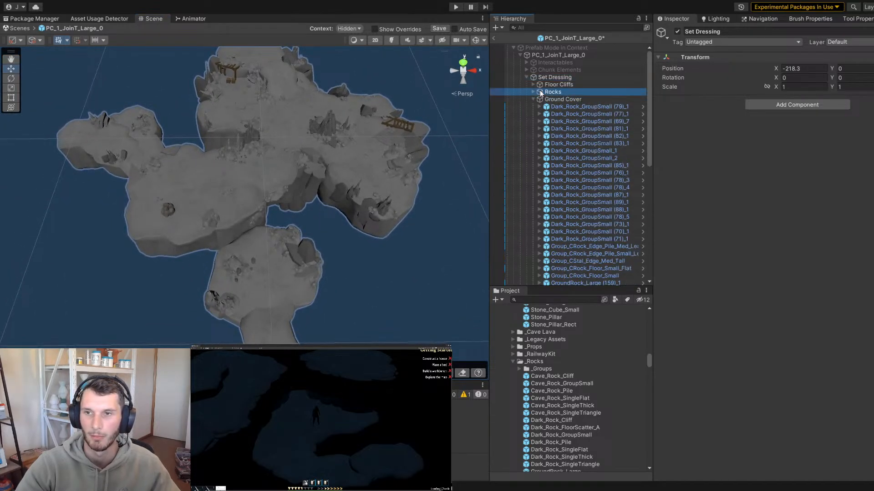
left_click(533, 92)
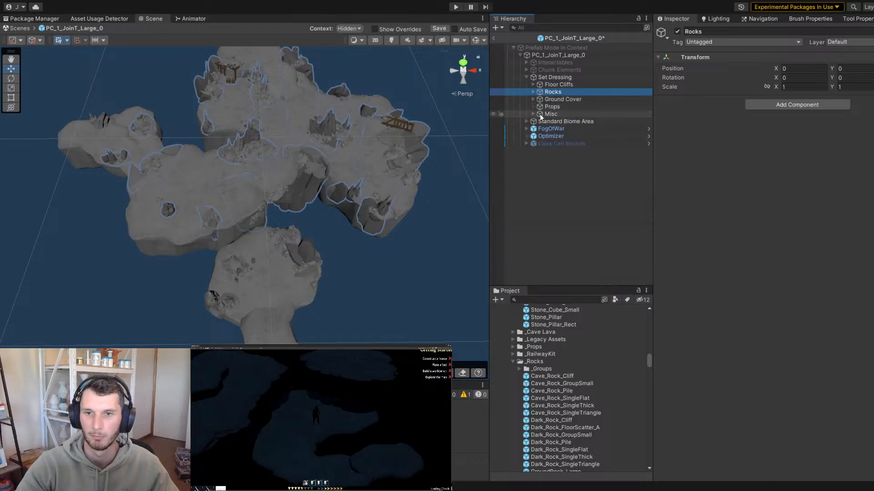
left_click(539, 114)
left_click(551, 85, "shift")
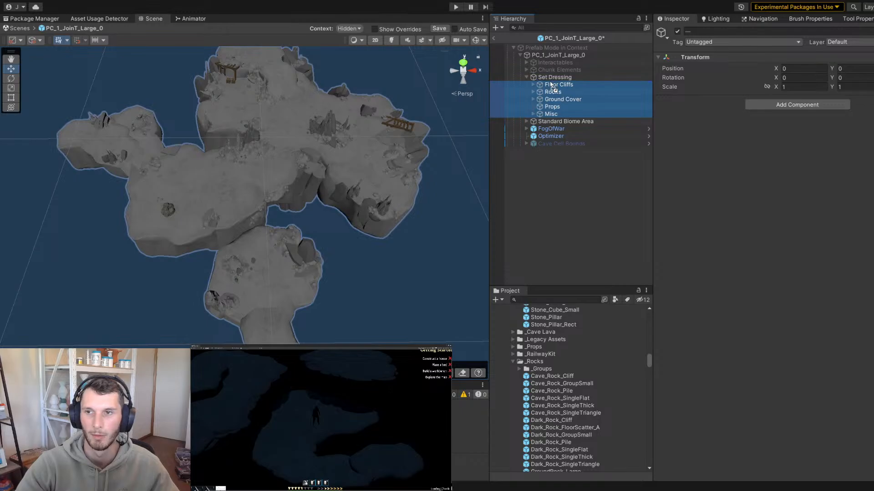
left_click(552, 79)
key("ctrl+d")
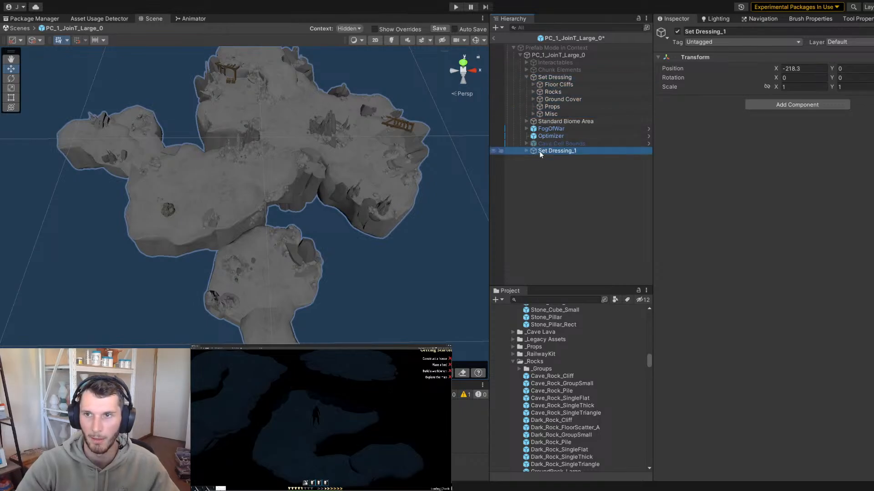
Place the duplicate above the original group and rename the original "Set Dressing old"
left_click_drag(556, 76, 555, 76)
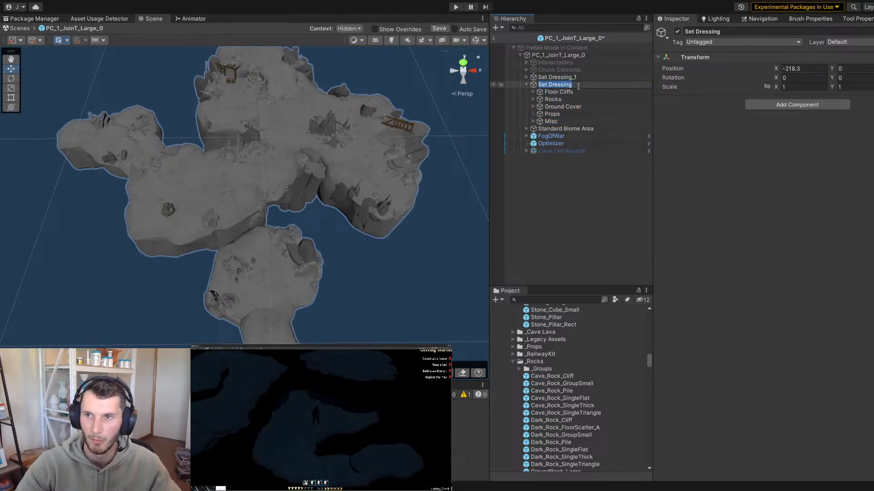
type("d")
key("Return")
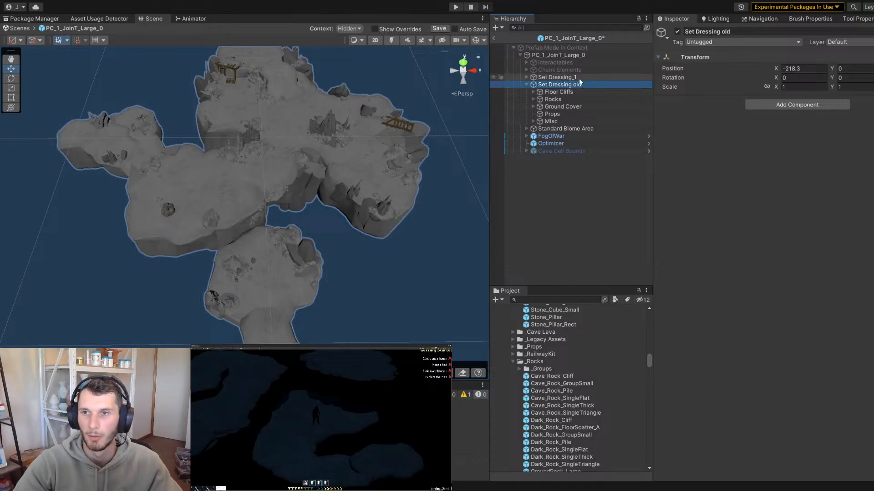
Rename the duplicated group "Set Dressing" and disable the Set Dressing old group
left_click(574, 77)
key("F2")
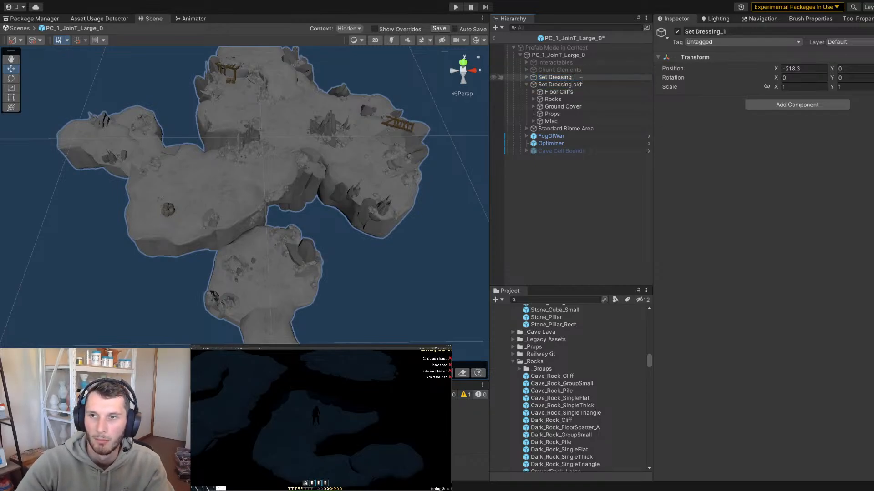
left_click(578, 84)
left_click(676, 31)
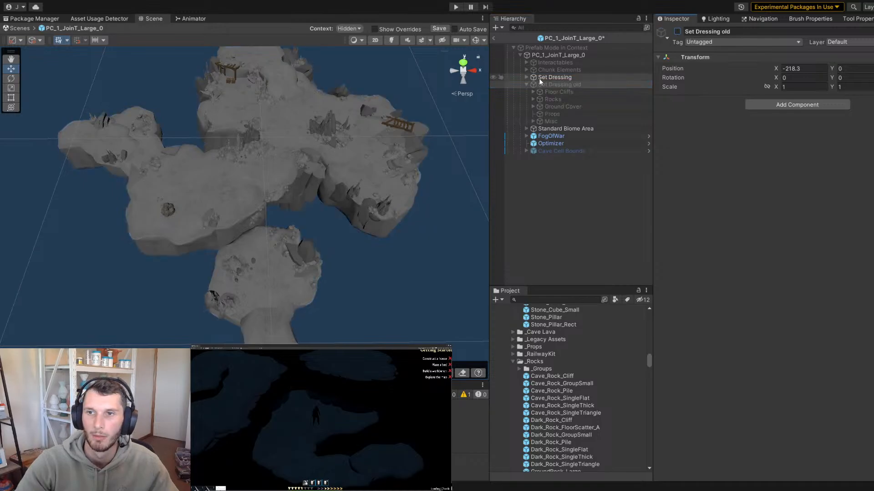
Delete every rock piece inside the Ground Cover subgroup of the new Set Dressing group
left_click(527, 77)
left_click(534, 114)
left_click(557, 122)
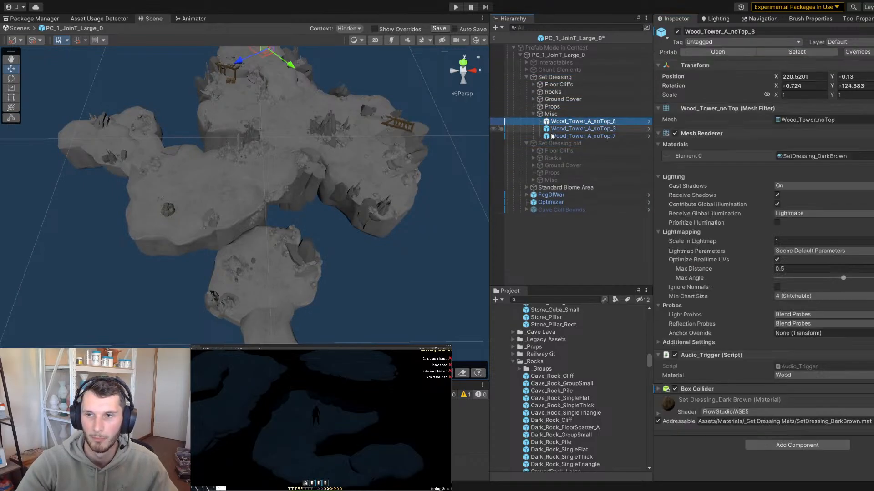
left_click(554, 136, "shift")
left_click(534, 99)
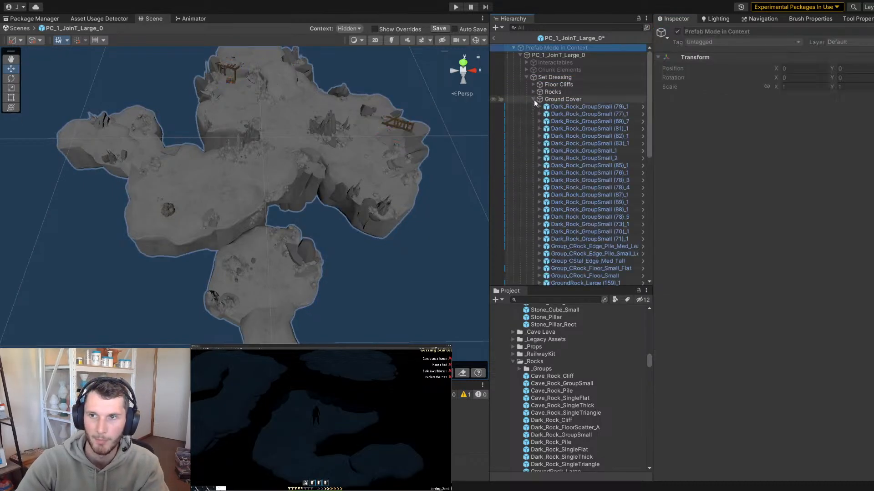
left_click(554, 108)
scroll(562, 173, "down", 8)
left_click(563, 248, "shift")
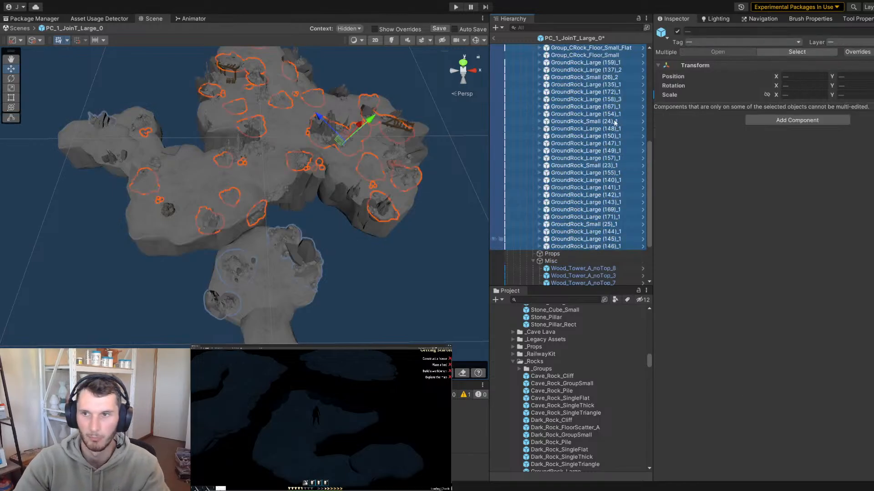
key("Delete")
Delete the three Wood_Tower_A_noTop objects from the Misc subgroup
left_click(556, 124)
left_click(557, 135, "shift")
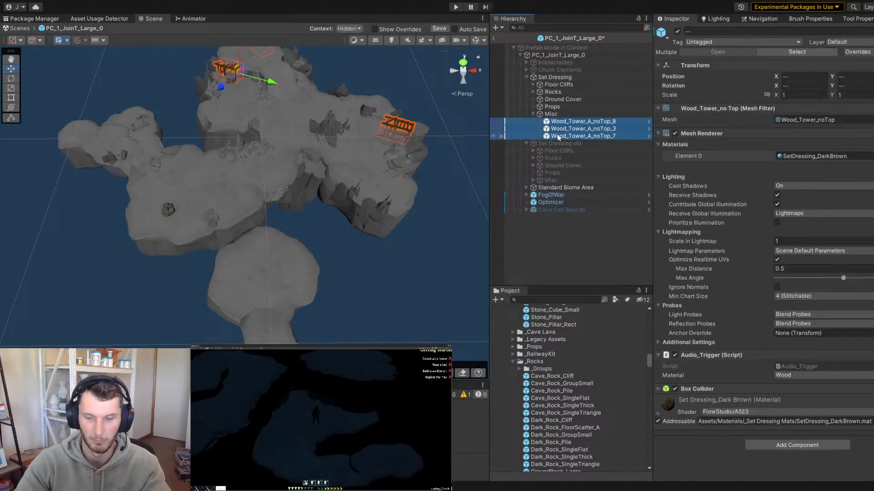
key("Delete")
Delete everything inside the Rocks subgroup, from Dark_Rock_Pile (2)_1 through GroundRock_Large (170)_1
left_click(533, 91)
left_click(554, 99)
scroll(556, 205, "down", 5)
scroll(556, 228, "down", 6)
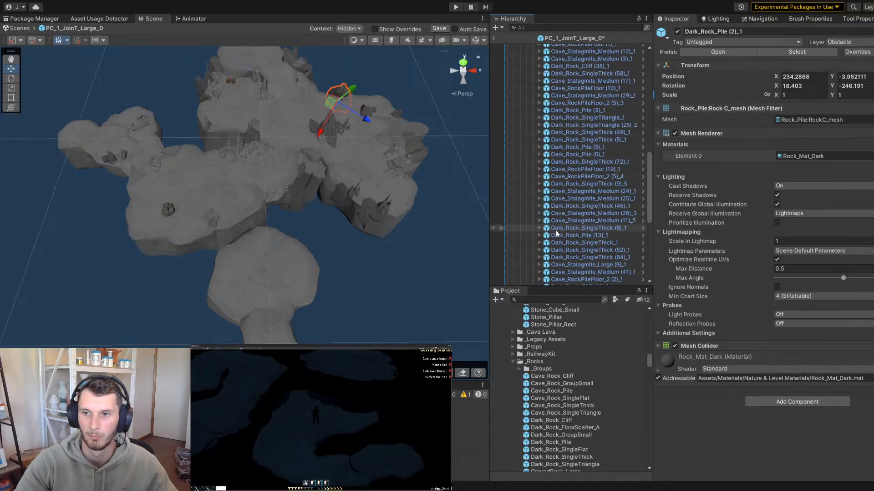
left_click(553, 205, "shift")
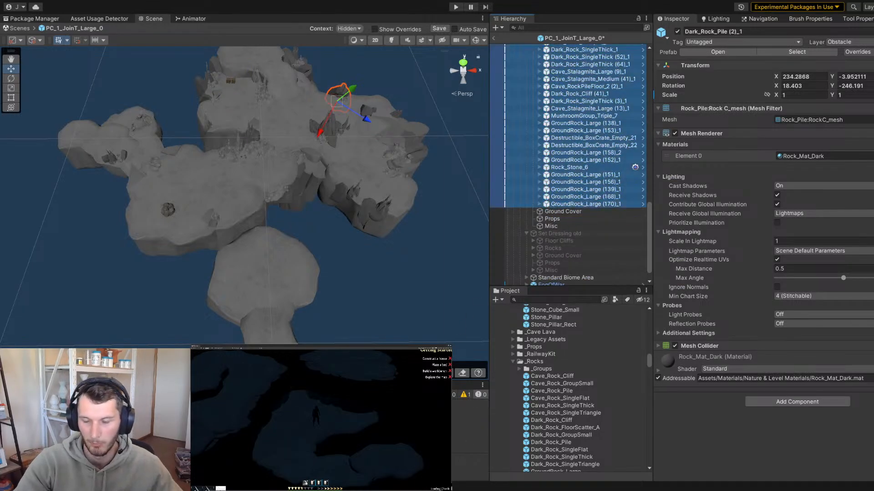
key("Delete")
Delete all the Cave_Cliff_Basic and ramp pieces inside the Floor Cliffs subgroup
middle_click_drag(315, 132, 289, 229)
scroll(290, 229, "up", 3)
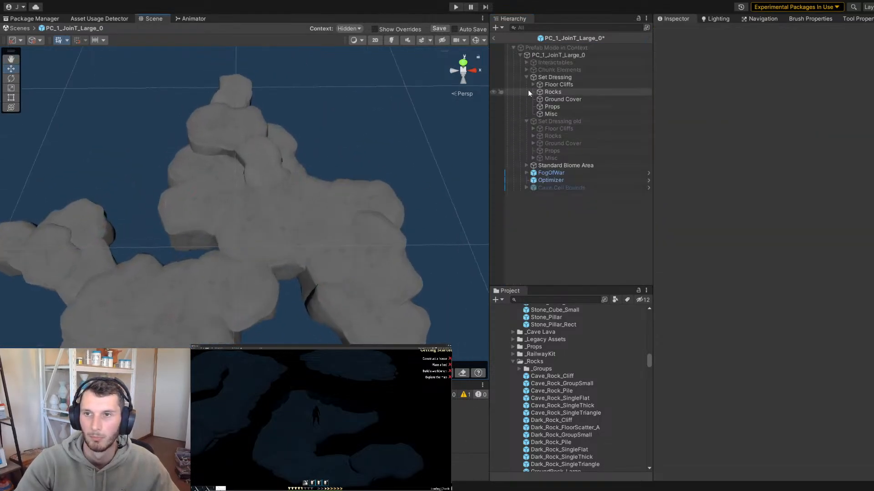
left_click(529, 84)
left_click(533, 85)
left_click(562, 93)
left_click(557, 253, "shift")
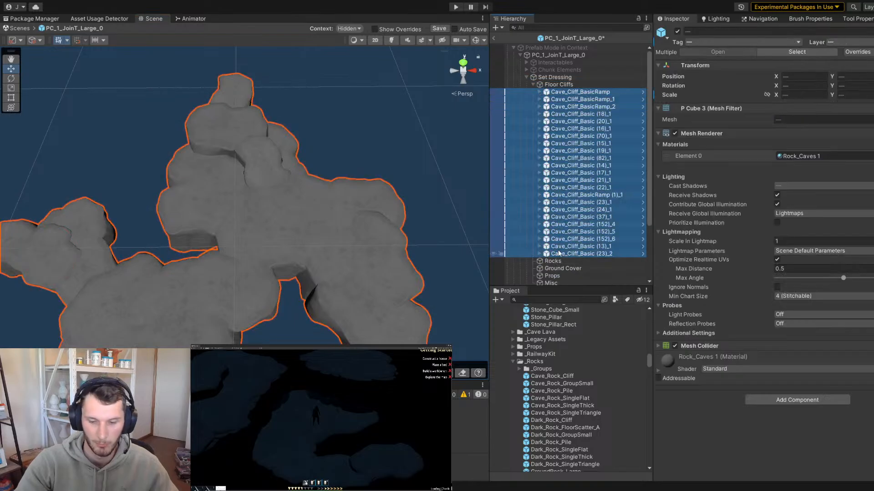
key("Delete")
Select the emptied Set Dressing group and reset its position to 0
right_click_drag(297, 215, 367, 131)
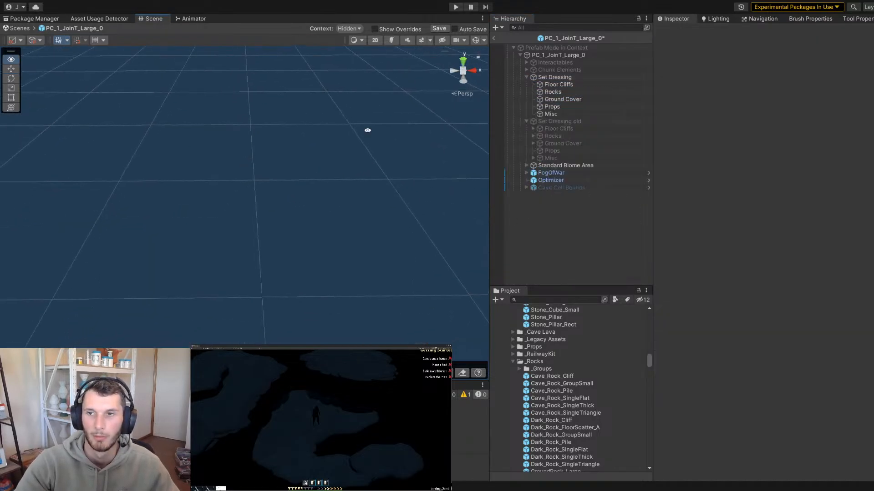
left_click(564, 70)
left_click(565, 77)
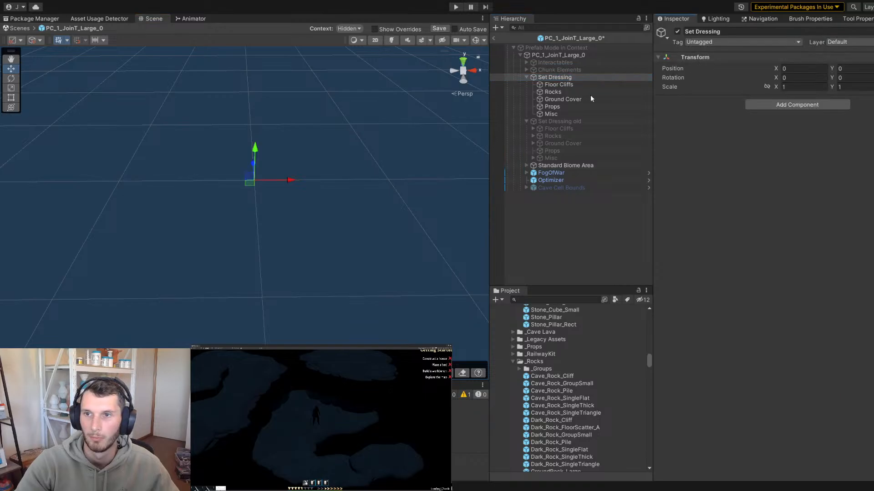
Paste the Cave_Cliff_Basic piece into the prefab and parent it under Set Dressing's Floor Cliffs subgroup
left_click(558, 84)
left_click(549, 114, "shift")
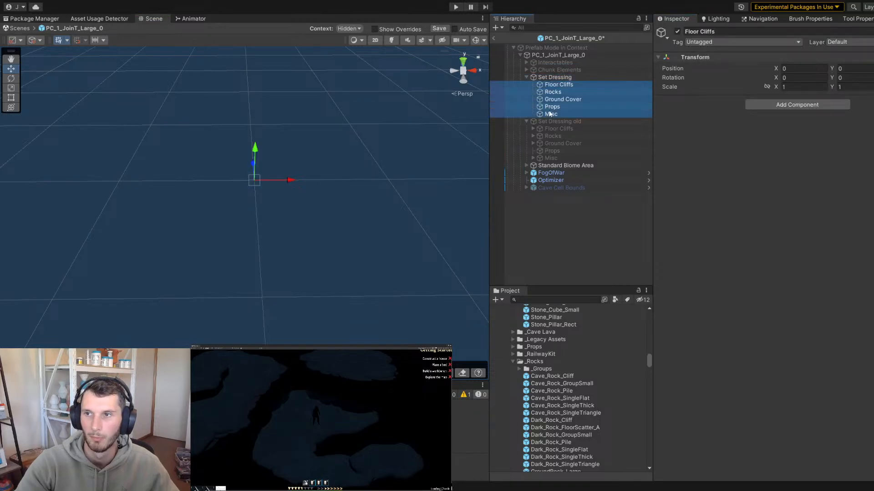
left_click(538, 78)
key("s")
right_click_drag(150, 109, 178, 168)
key("ctrl+v")
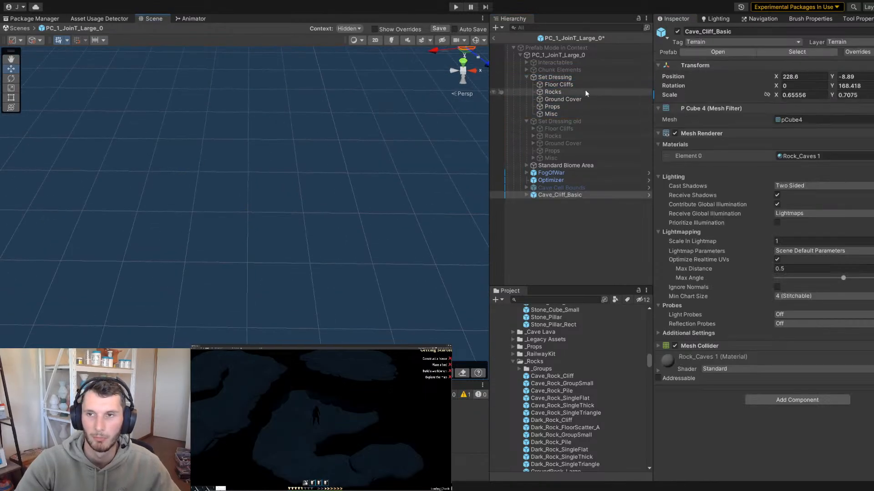
left_click_drag(550, 194, 556, 85)
right_click_drag(428, 110, 398, 109)
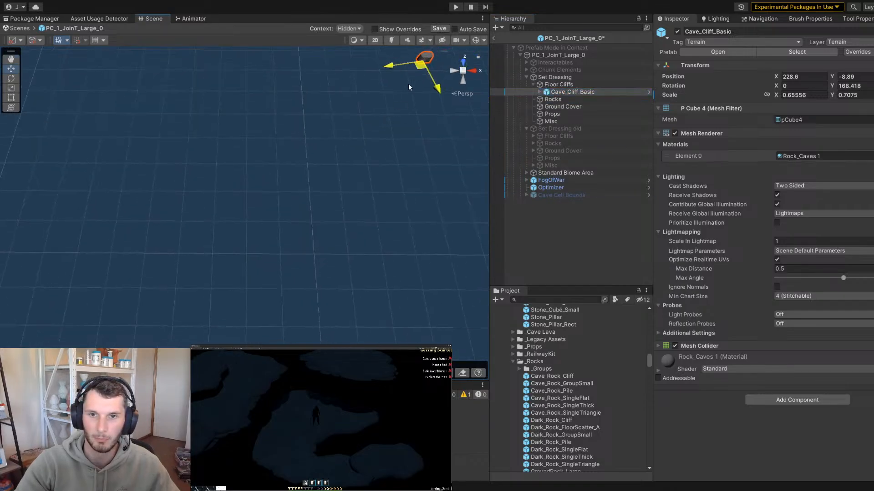
Reactivate the Set Dressing old group as a reference and move the new Cave_Cliff_Basic onto its detached island, at about X 1.5
left_click(559, 129)
left_click(677, 31)
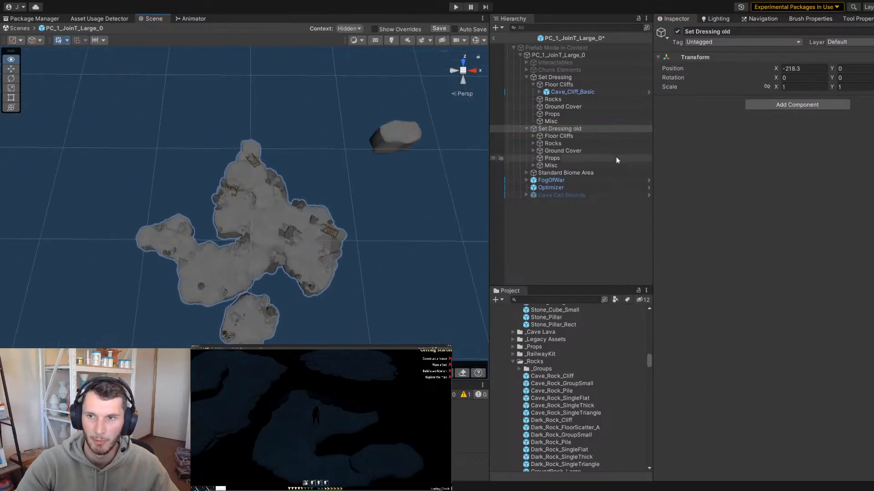
left_click(568, 93)
left_click_drag(386, 151, 323, 248)
scroll(367, 254, "up", 5)
scroll(367, 255, "down", 5)
left_click_drag(241, 228, 144, 294)
right_click_drag(121, 281, 239, 293)
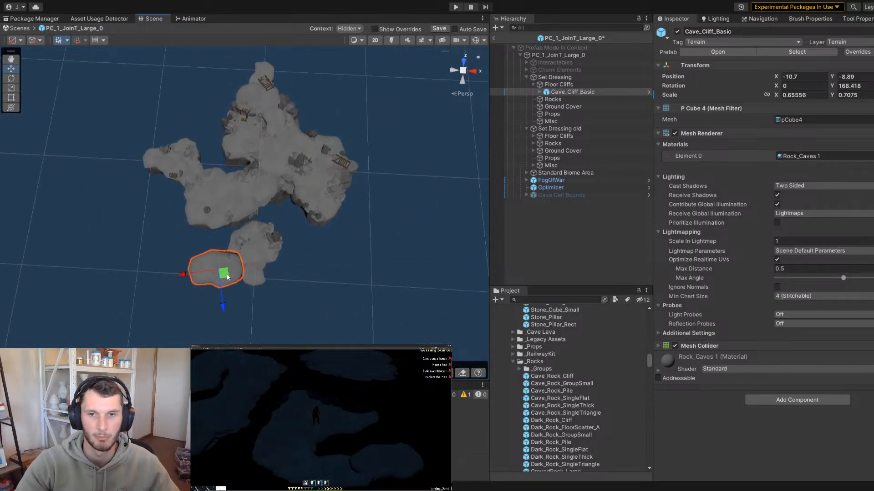
left_click_drag(254, 266, 263, 268)
Rotate the new Cave_Cliff_Basic to about 85° around Y and shift it to about X -0.23 over the detached island
key("e")
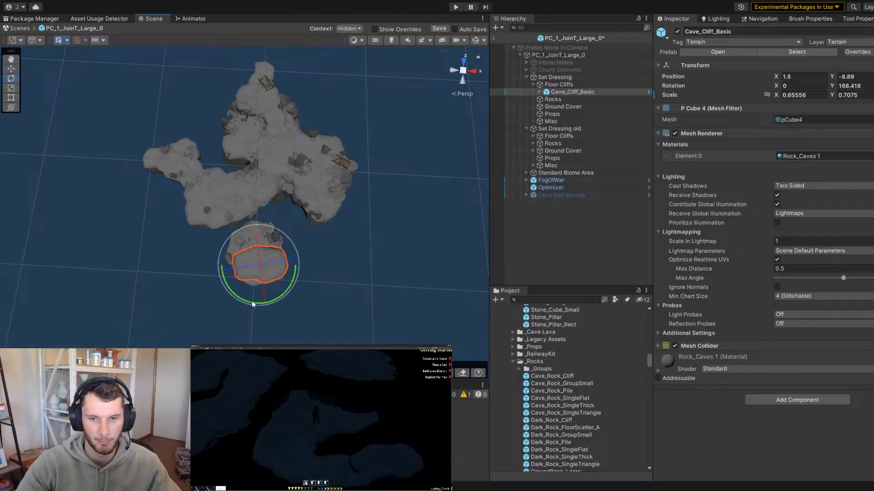
left_click_drag(252, 301, 358, 304)
key("w")
key("f")
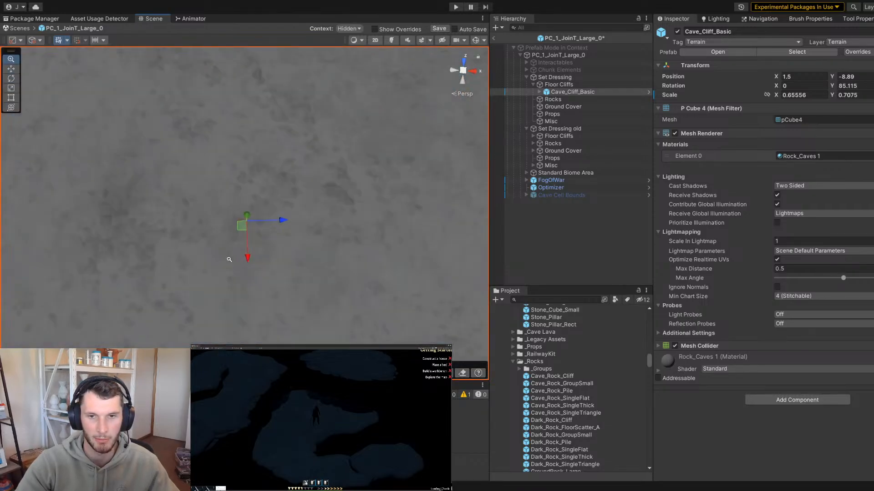
scroll(228, 258, "down", 5)
left_click_drag(195, 234, 473, 328, "alt")
scroll(410, 282, "down", 6)
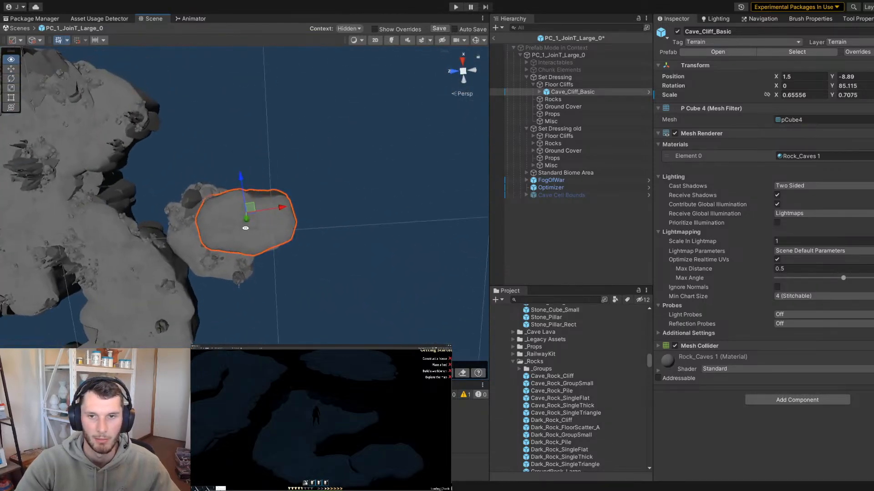
left_click_drag(251, 211, 251, 225)
scroll(205, 230, "down", 5)
middle_click_drag(169, 236, 207, 176)
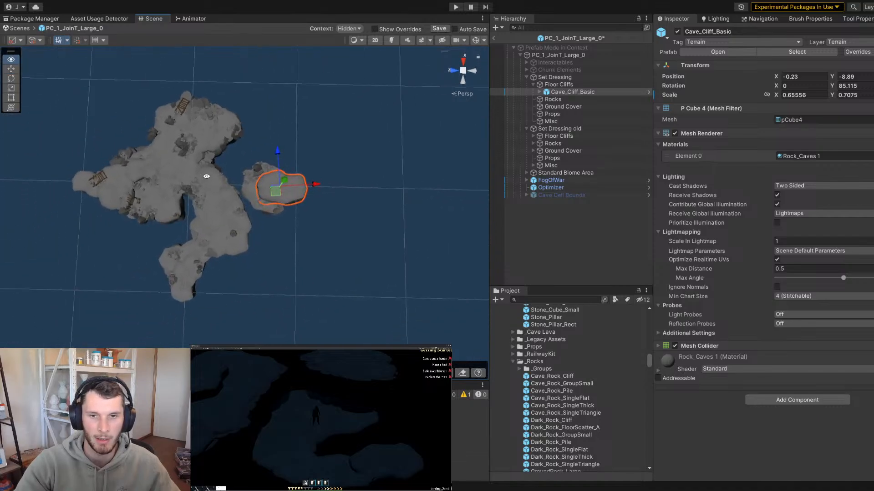
Duplicate the new cliff, place the copy on the old layout's negative-X arm at about X -27.8, and rotate it to about -15.4° around Y
scroll(241, 182, "up", 3)
key("ctrl+d")
left_click_drag(284, 184, 148, 316)
key("e")
key("f")
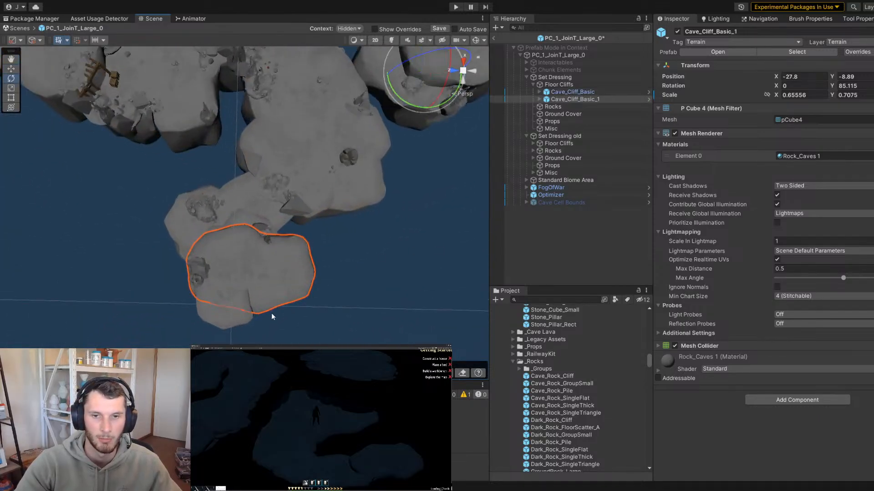
scroll(272, 276, "down", 3)
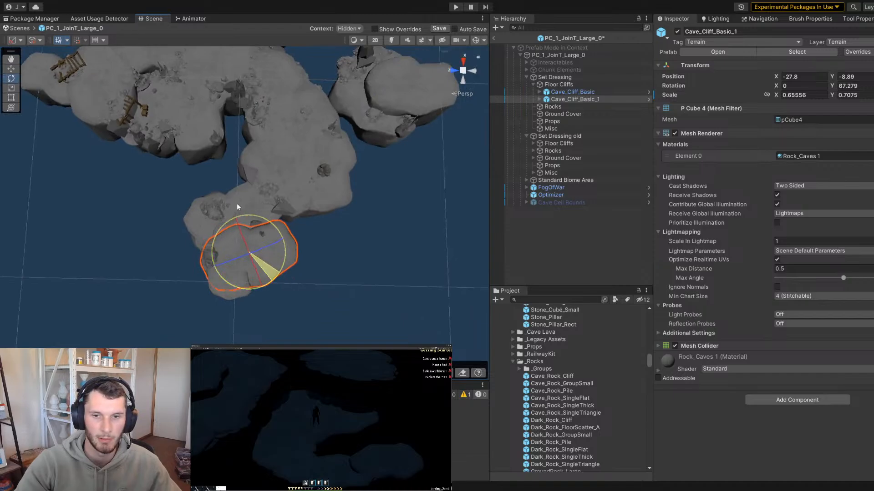
left_click_drag(236, 207, 337, 251)
Shrink Cave_Cliff_Basic_1 to an X scale of about 0.56 and nudge it to about X -28.09
middle_click_drag(296, 272, 315, 244)
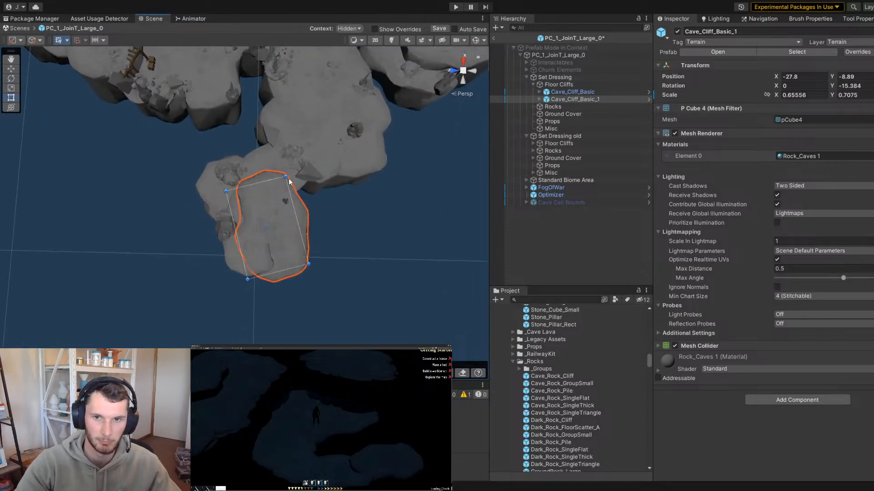
left_click_drag(286, 177, 279, 191)
left_click_drag(266, 242, 241, 235)
scroll(248, 255, "down", 5)
Duplicate the resized cliff, rotate the copy around Y, and move it towards another arm of the old layout
key("ctrl+d")
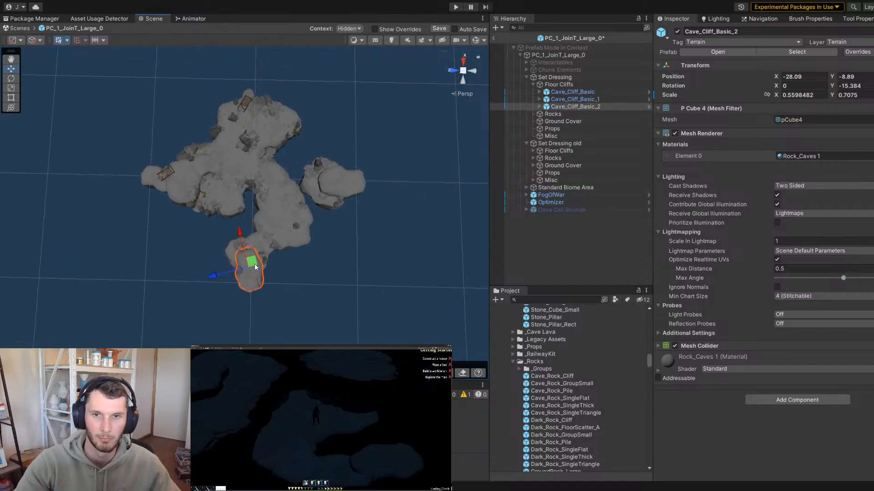
key("f")
key("e")
left_click_drag(242, 252, 333, 255)
key("w")
left_click_drag(253, 223, 262, 135)
right_click_drag(262, 135, 188, 206, "alt")
left_click_drag(188, 206, 160, 242, "alt")
Duplicate the old Cave_Cliff_BasicRamp (1)_1 and move the copy into the new Floor Cliffs subgroup
left_click(159, 245)
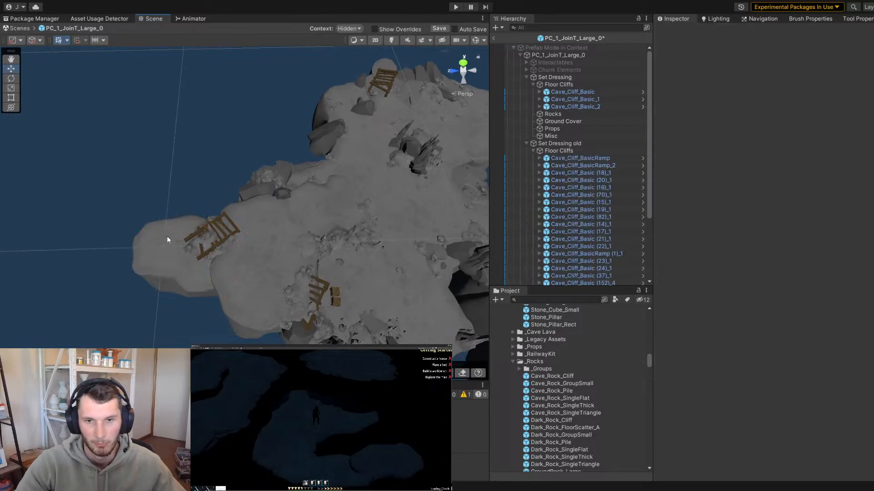
scroll(205, 247, "up", 5)
left_click(303, 190)
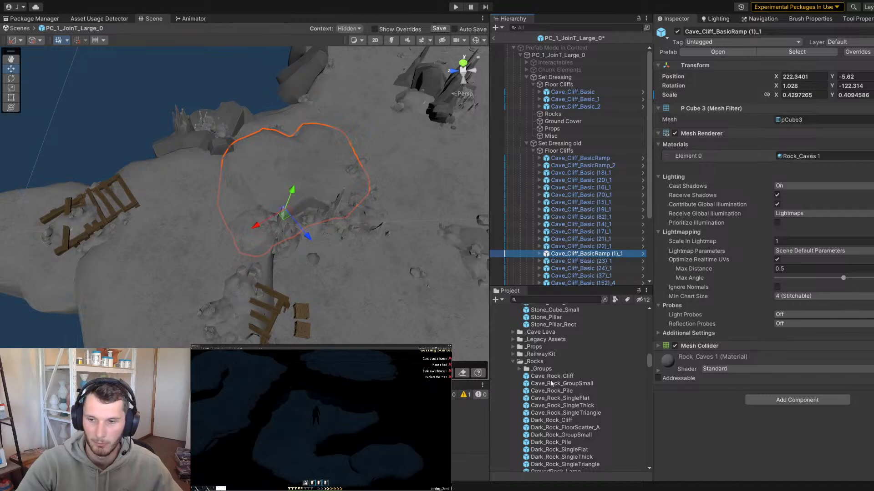
key("ctrl+d")
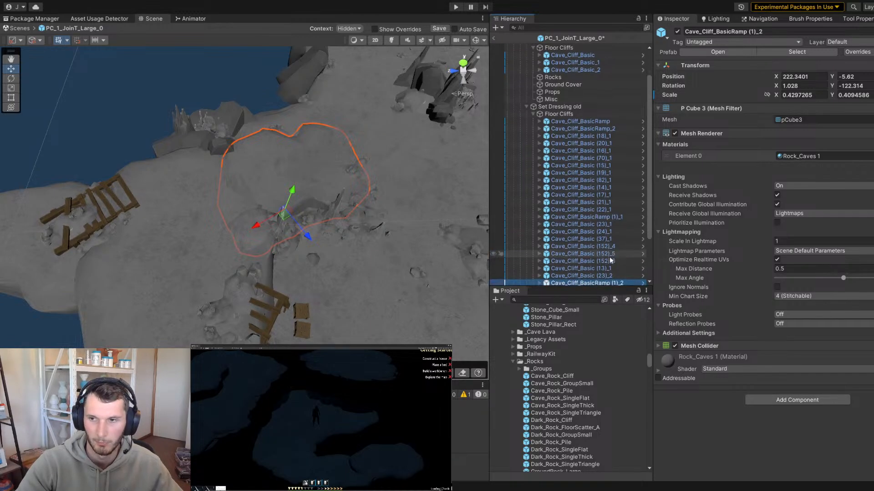
left_click_drag(569, 77, 569, 73)
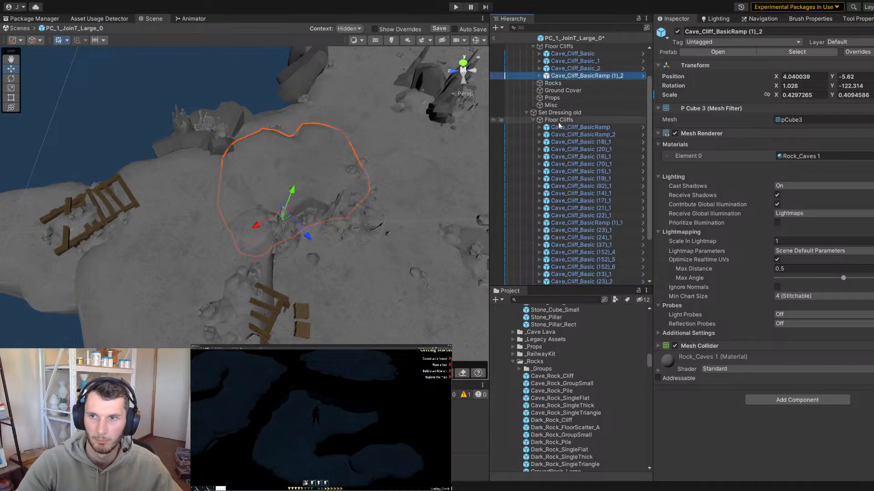
Deactivate the Floor Cliffs subgroup inside Set Dressing old
double_click(559, 119)
left_click_drag(296, 163, 266, 149, "alt")
scroll(266, 149, "up", 4)
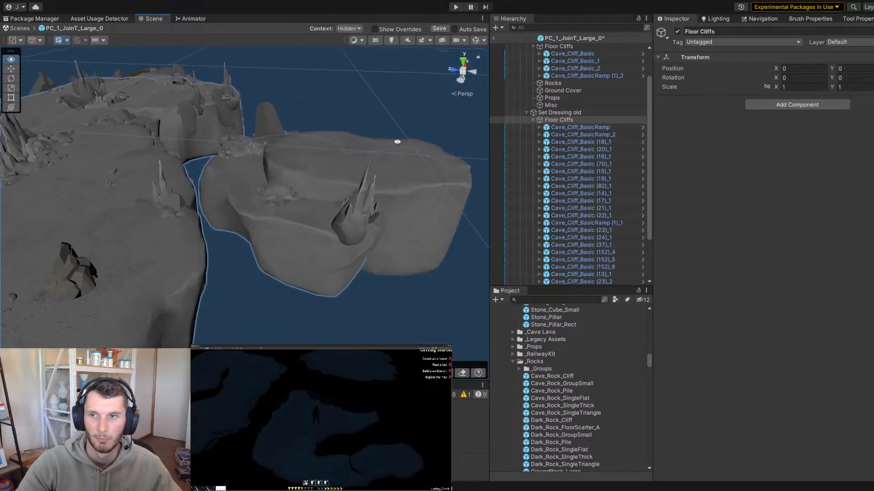
left_click(676, 32)
left_click_drag(136, 175, 164, 172, "alt")
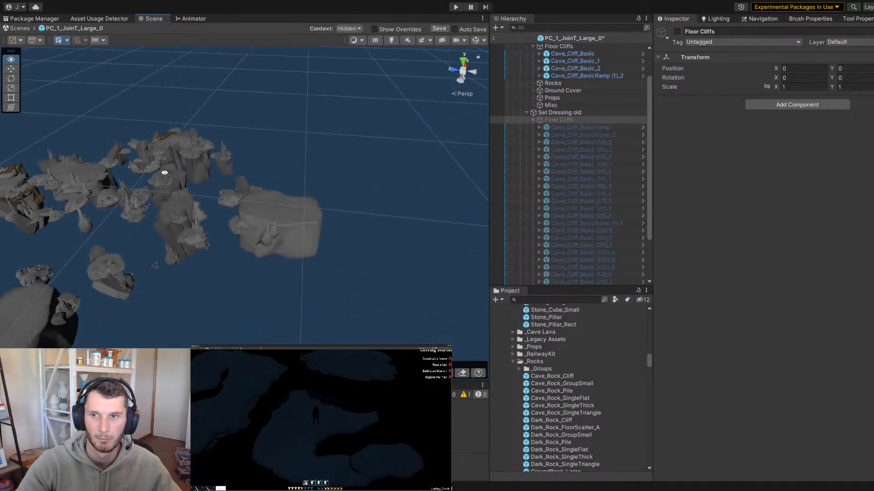
Deactivate the whole Set Dressing old group and collapse it in the hierarchy
left_click(526, 113)
left_click(553, 113)
left_click(560, 151)
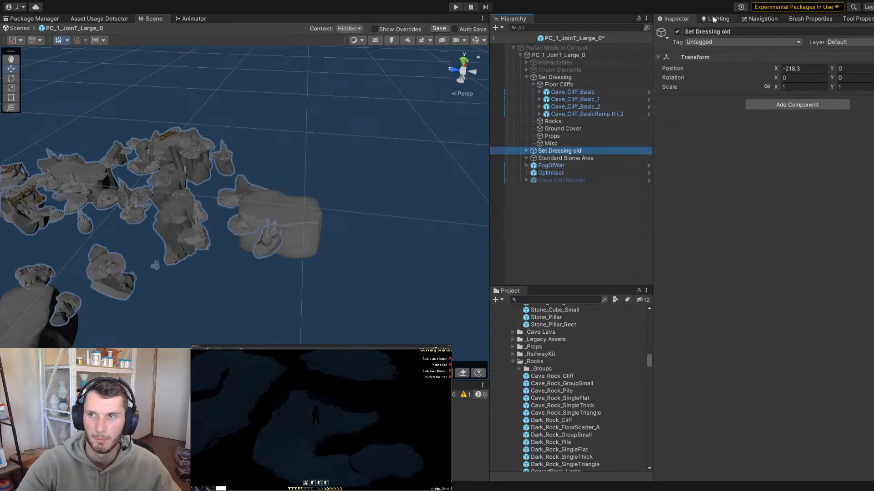
left_click(678, 32)
left_click(526, 150)
left_click(559, 157)
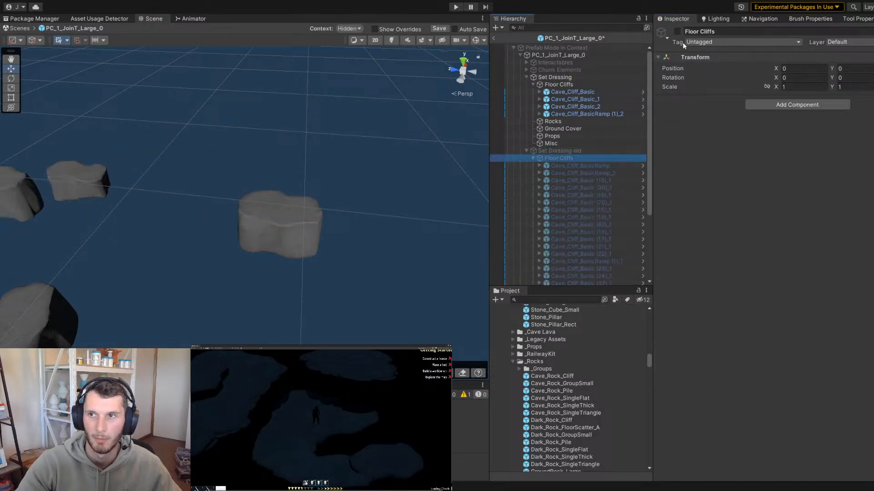
left_click(526, 151)
Move the copied ramp onto the first Cave_Cliff_Basic, at about X 0.84 and Y -8.22
left_click(561, 114)
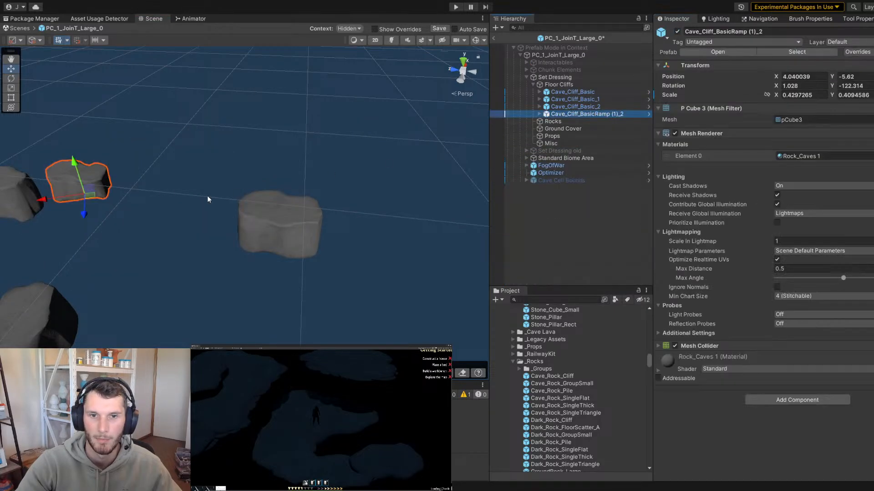
left_click_drag(206, 196, 218, 205, "alt")
left_click_drag(88, 219, 207, 194)
scroll(274, 250, "up", 3)
scroll(207, 194, "up", 2)
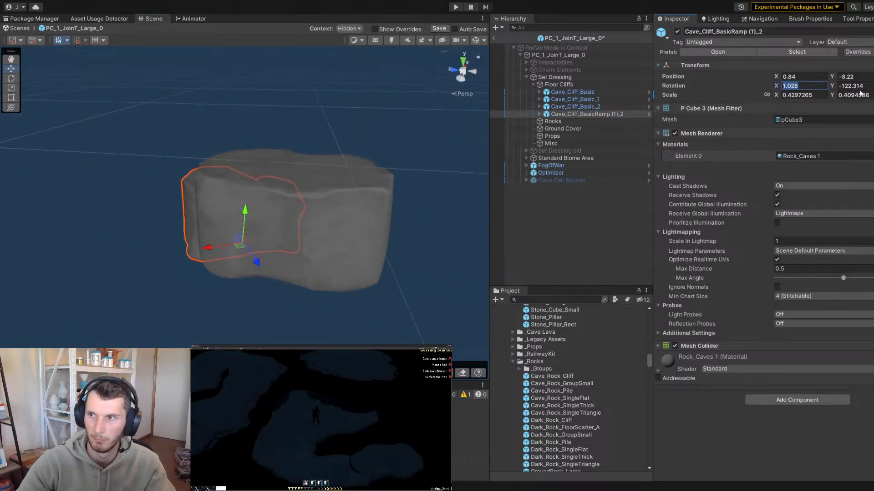
Level the ramp with X rotation 0, enlarge it to an X scale of about 0.566, and raise it to about Y -6.87
left_click_drag(214, 255, 256, 244, "alt")
key("w")
left_click_drag(243, 215, 245, 206)
left_click_drag(247, 210, 267, 298, "alt")
mouse_move(241, 236)
left_mouse_down()
mouse_move(233, 302)
mouse_move(211, 281)
mouse_move(222, 281)
mouse_move(241, 257)
mouse_move(246, 232)
left_mouse_up()
key("e")
key("w")
scroll(271, 269, "up", 3)
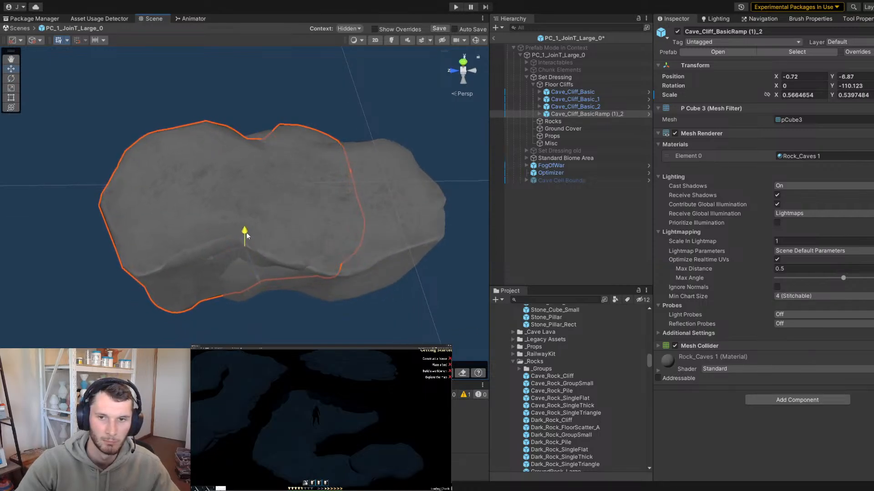
Rotate the ramp to about -94.8° around Y and shift it to about X -0.73 to line up with the cliff
left_click_drag(291, 249, 154, 272, "alt")
key("e")
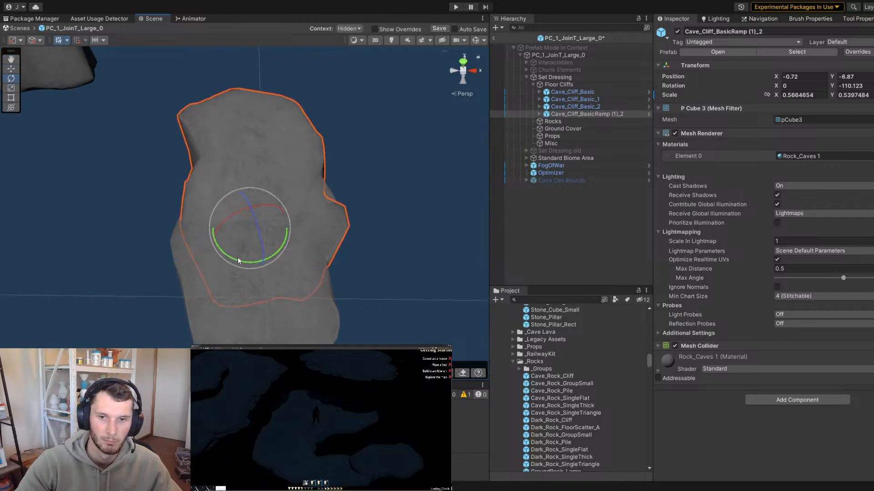
left_click_drag(238, 260, 293, 274)
key("w")
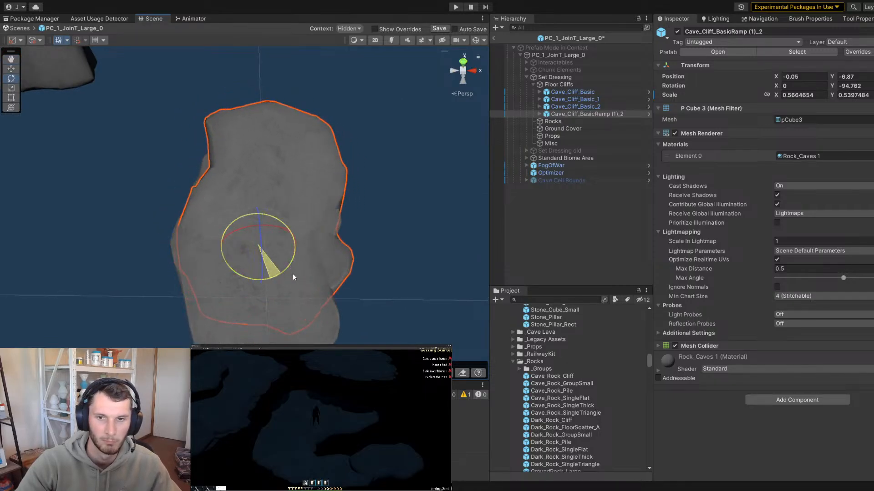
key("w")
mouse_move(254, 249)
left_mouse_down()
mouse_move(248, 224)
mouse_move(247, 235)
left_mouse_up()
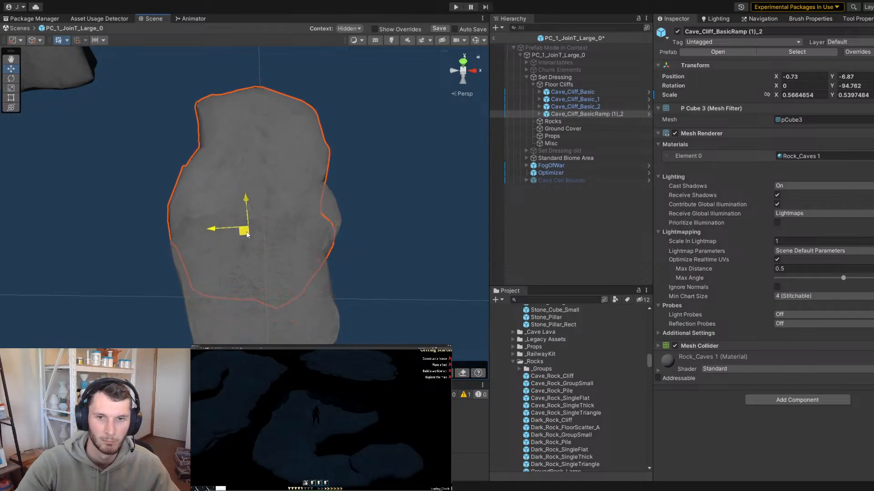
Duplicate the Cave_Cliff_Basic beneath the ramp and rotate the copy to about 217.6° around Y
left_click_drag(290, 255, 152, 269, "alt")
left_click(139, 250)
scroll(140, 250, "down", 4)
key("ctrl+d")
key("e")
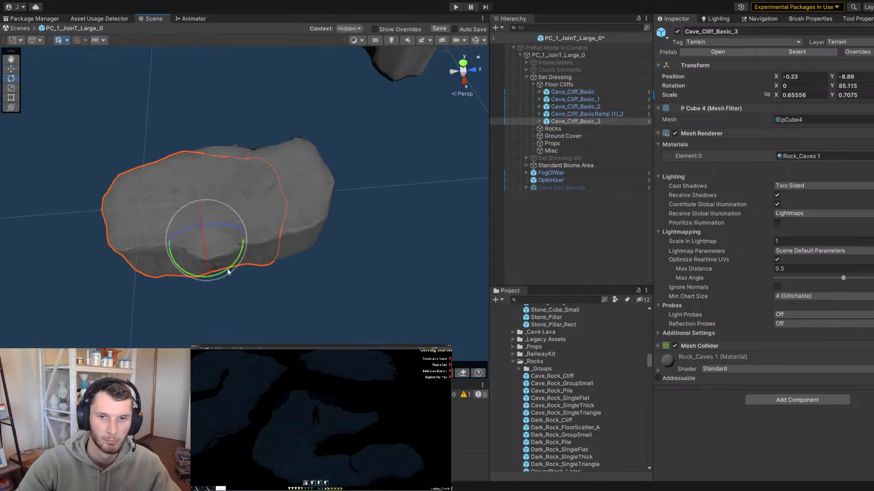
left_click_drag(228, 269, 774, 233)
Shrink Cave_Cliff_Basic_3 to an X scale of about 0.597 and turn it to about 315.7° around Y
key("w")
left_click_drag(318, 201, 267, 263, "alt")
key("t")
left_click_drag(215, 326, 214, 313)
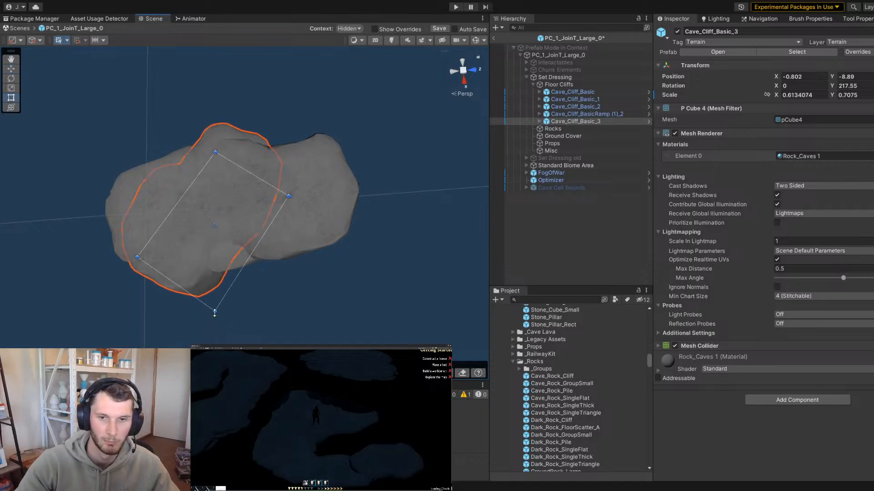
mouse_move(225, 258)
left_mouse_down()
mouse_move(346, 219)
mouse_move(89, 227)
mouse_move(103, 182)
mouse_move(156, 223)
mouse_move(218, 248)
left_mouse_up()
key("w")
right_click_drag(219, 248, 223, 248, "alt")
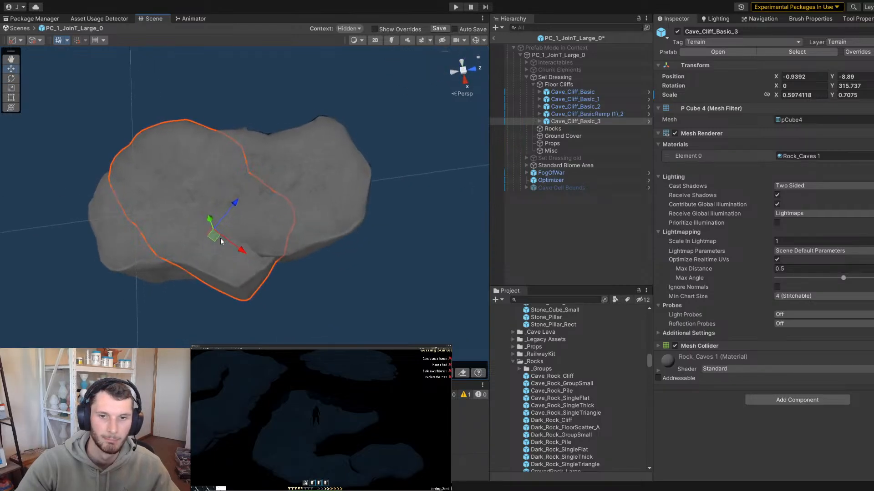
mouse_move(221, 239)
left_mouse_down()
mouse_move(226, 262)
mouse_move(215, 239)
left_mouse_up()
key("ctrl+z")
Rotate the original Cave_Cliff_Basic to about 4.15° around Y
left_click(136, 246)
right_click_drag(207, 248, 207, 250)
key("e")
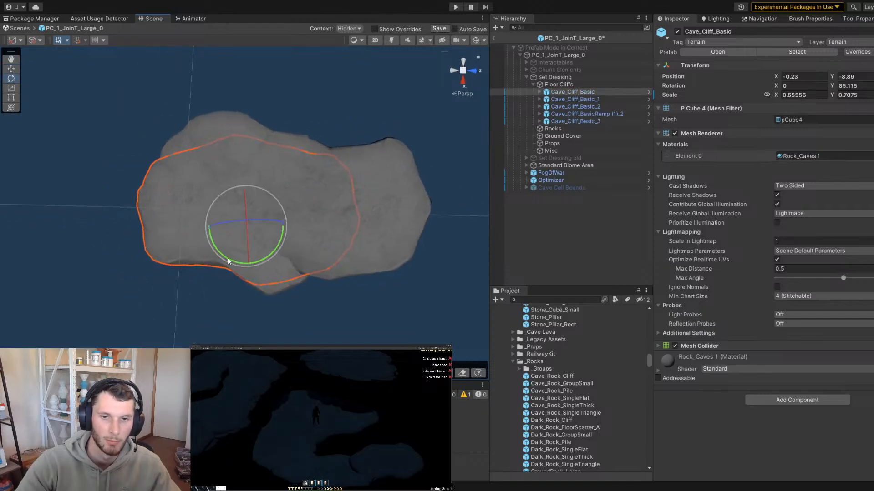
left_click_drag(237, 261, 334, 277)
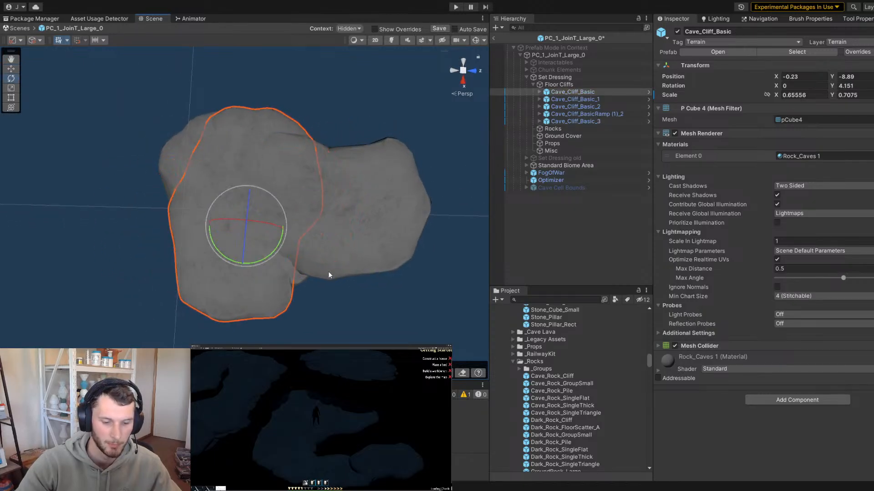
Shrink the original Cave_Cliff_Basic to an X scale of about 0.599 and move it to about X -0.58, away from the ramp's far end
key("t")
left_click_drag(292, 311, 283, 308)
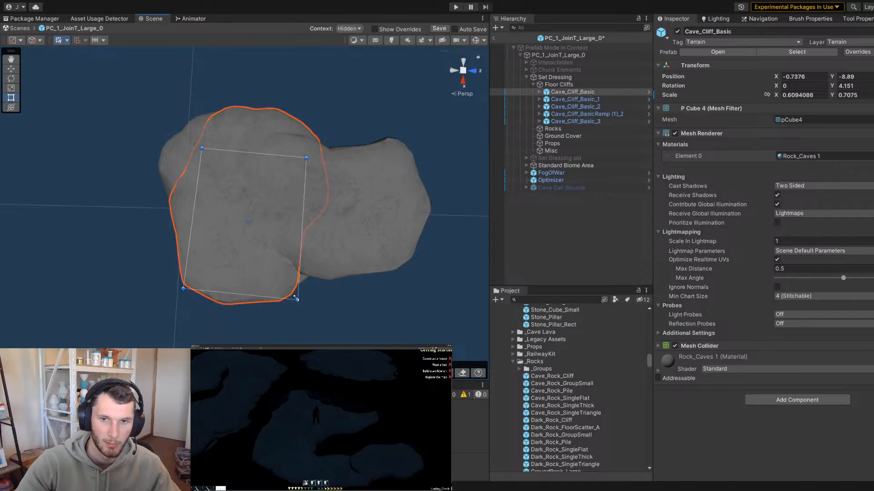
key("w")
left_click_drag(254, 227, 228, 230)
Rotate Cave_Cliff_Basic_3 to about 328.3° around Y, tilt it about -4.08° around X and raise it to about Y -8.84
left_click(263, 269)
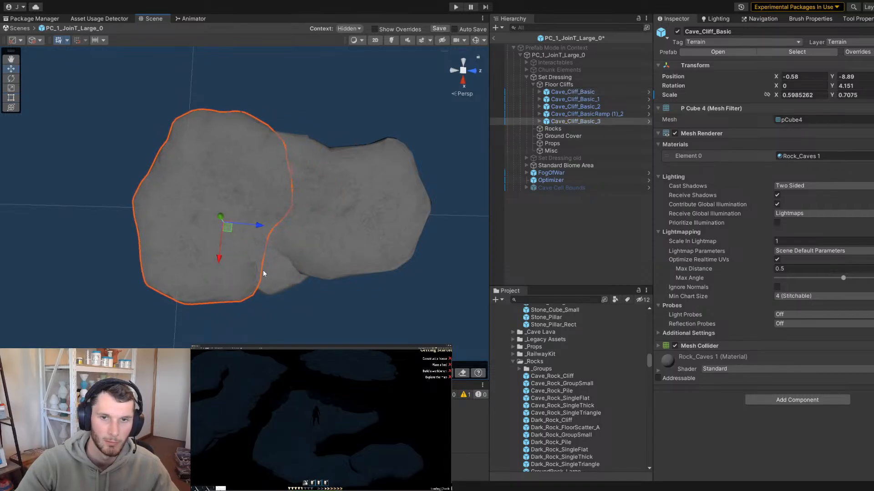
key("e")
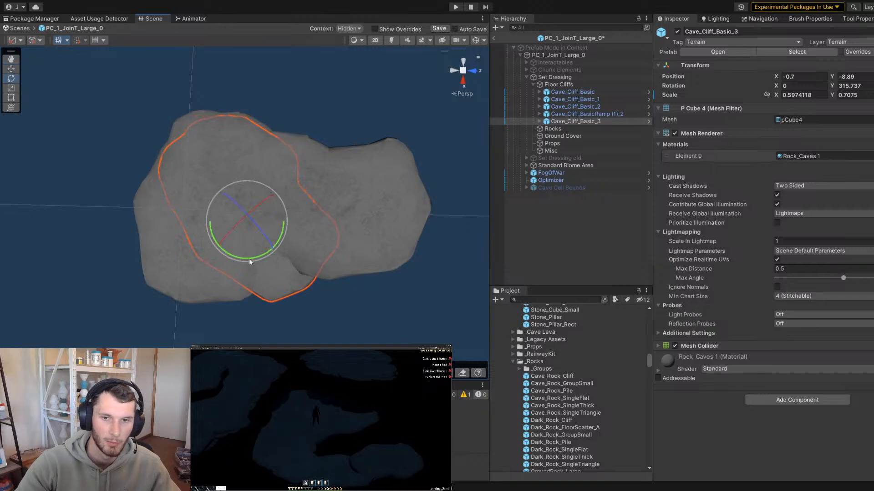
left_click_drag(243, 258, 262, 168)
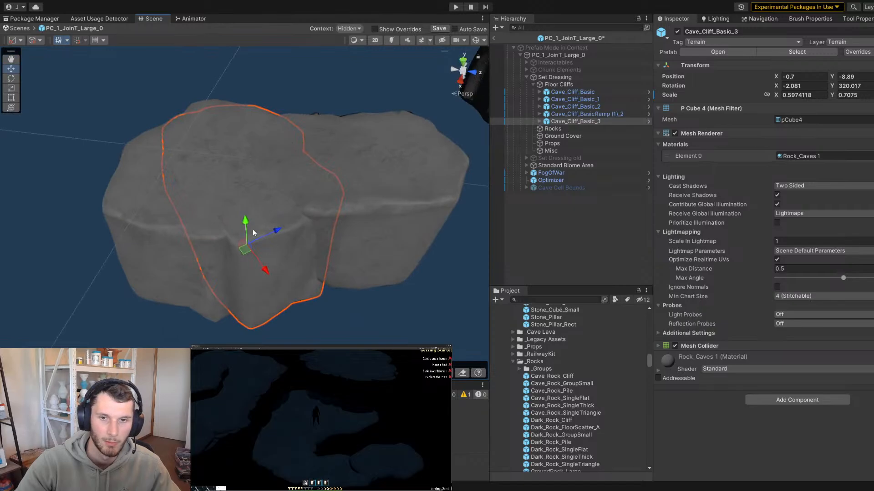
key("e")
left_click_drag(230, 225, 217, 276)
left_click_drag(257, 251, 257, 251)
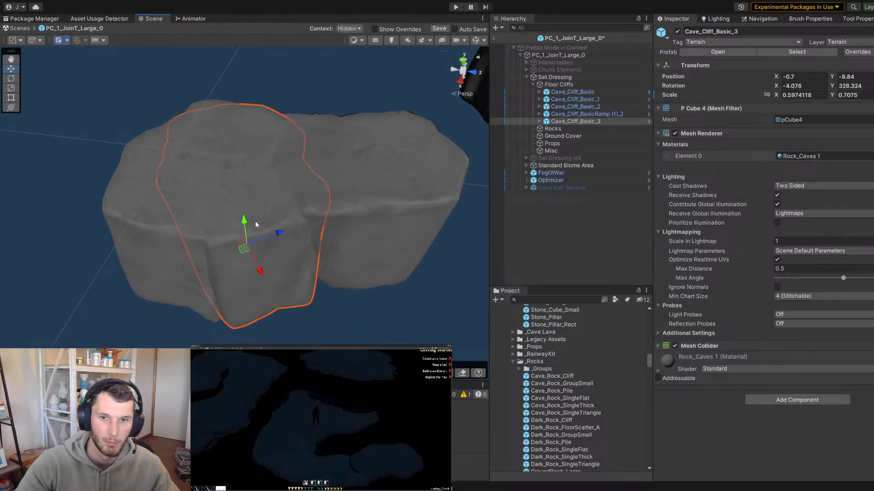
left_click_drag(245, 220, 248, 219)
Show the Set Dressing old group again as a reference for the cliff layout
left_click(335, 323)
scroll(273, 291, "down", 3)
left_click_drag(205, 268, 448, 332, "alt")
scroll(203, 250, "up", 5)
left_click_drag(203, 250, 333, 154, "alt")
scroll(333, 154, "down", 10)
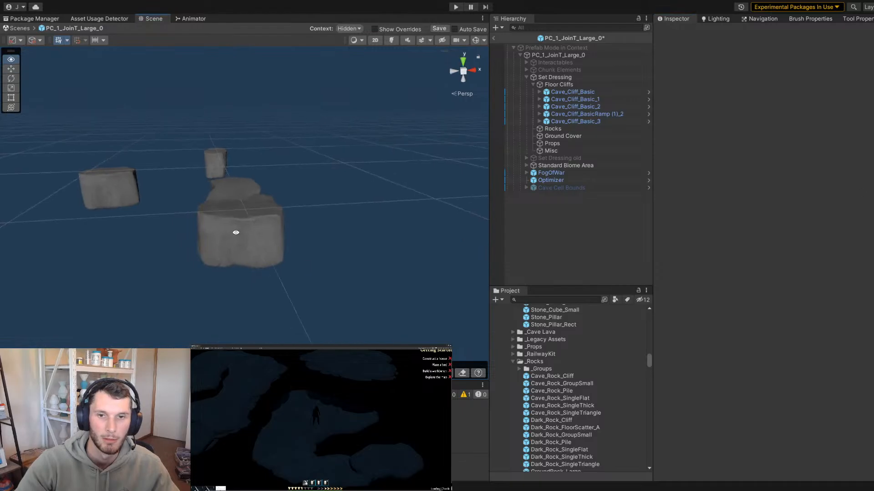
left_click_drag(234, 232, 437, 237, "alt")
left_click(583, 157)
left_click(677, 31)
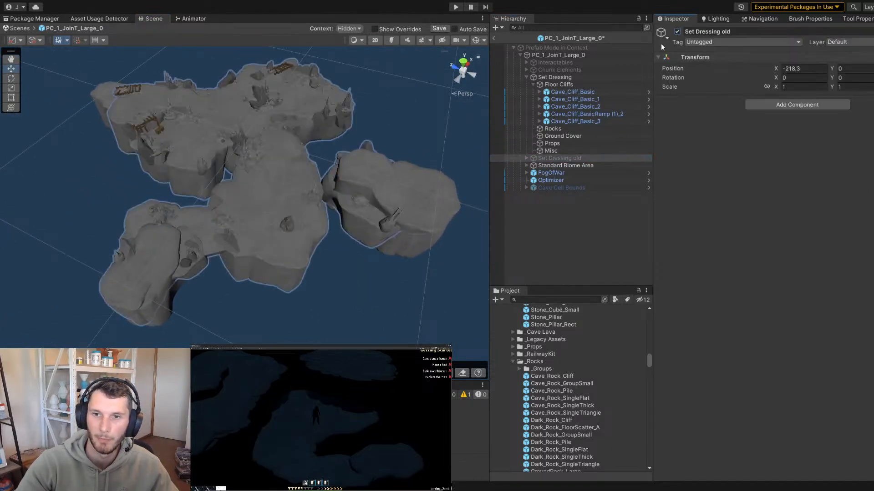
Duplicate Cave_Cliff_BasicRamp (1)_2 and place the copy in the middle of the cell at about X 1.25, Y -7.57
scroll(283, 220, "up", 4)
left_click(348, 250)
key("ctrl+d")
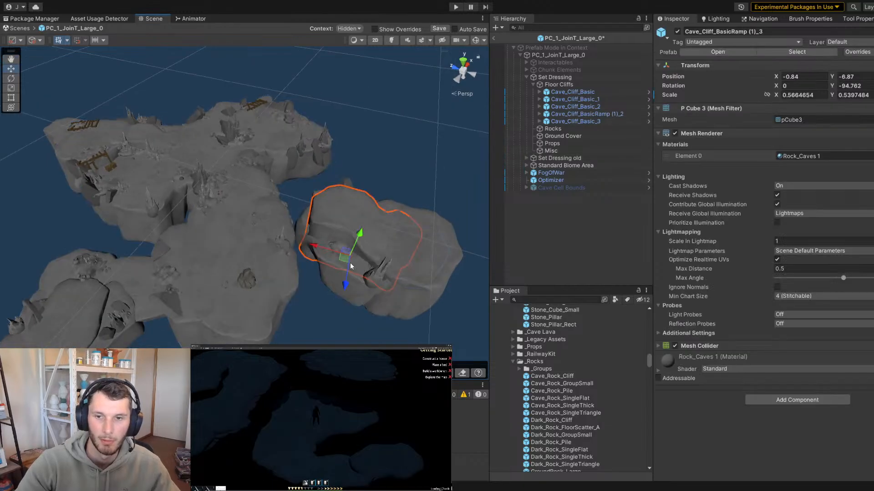
left_click_drag(348, 251, 280, 204)
key("f")
scroll(280, 203, "down", 3)
right_click_drag(215, 186, 292, 252)
left_click_drag(245, 224, 245, 232)
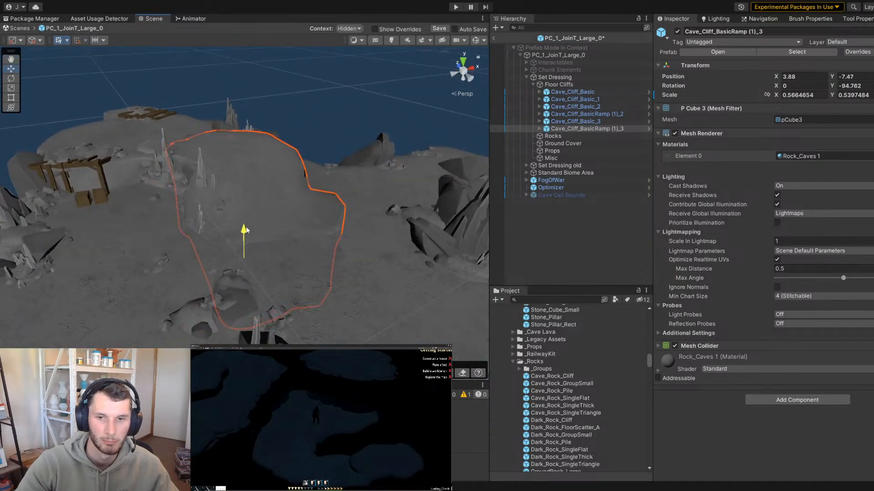
right_click_drag(245, 231, 290, 233)
left_click_drag(260, 191, 261, 261)
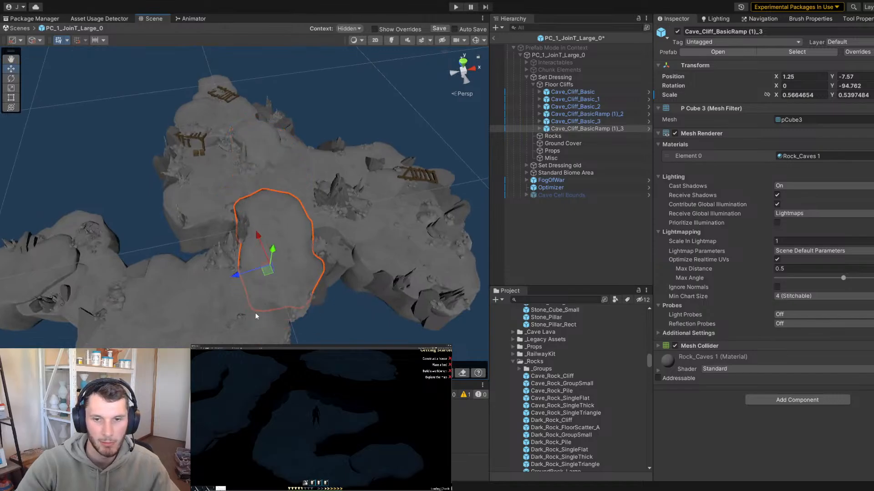
Rotate Cave_Cliff_BasicRamp (1)_3 to about -62.8° around Y and shift it to about X 1.91
key("e")
left_click_drag(257, 301, 223, 287)
key("w")
right_click_drag(223, 284, 281, 250)
left_click_drag(281, 252, 286, 256)
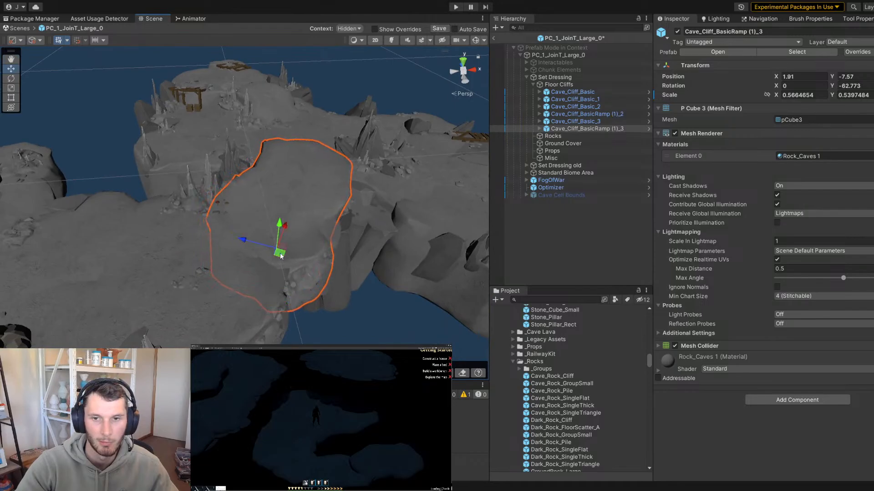
Duplicate the cliff at the cell's far end and move the copy beside the new middle ramp, at about X 3.69
right_click_drag(286, 256, 333, 229)
middle_click_drag(245, 78, 262, 203)
scroll(261, 203, "up", 3)
left_click(290, 126)
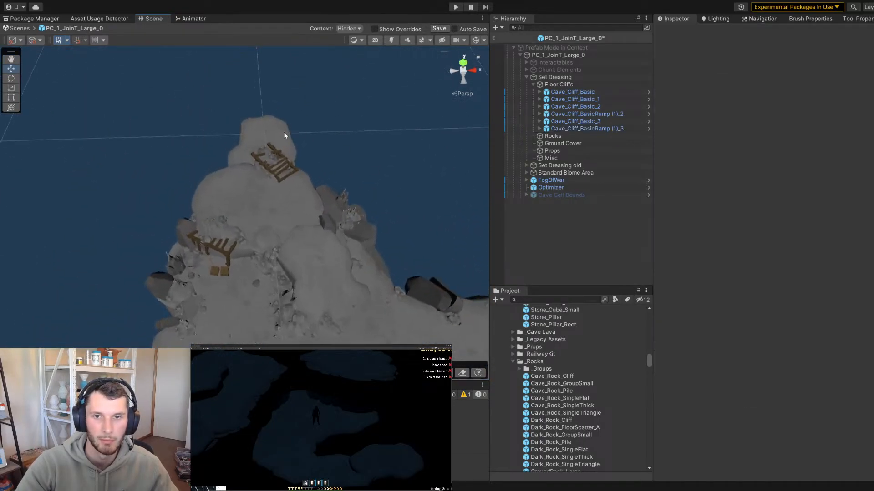
left_click(284, 135)
key("ctrl+d")
left_click_drag(251, 197, 310, 362)
key("f")
scroll(272, 227, "down", 4)
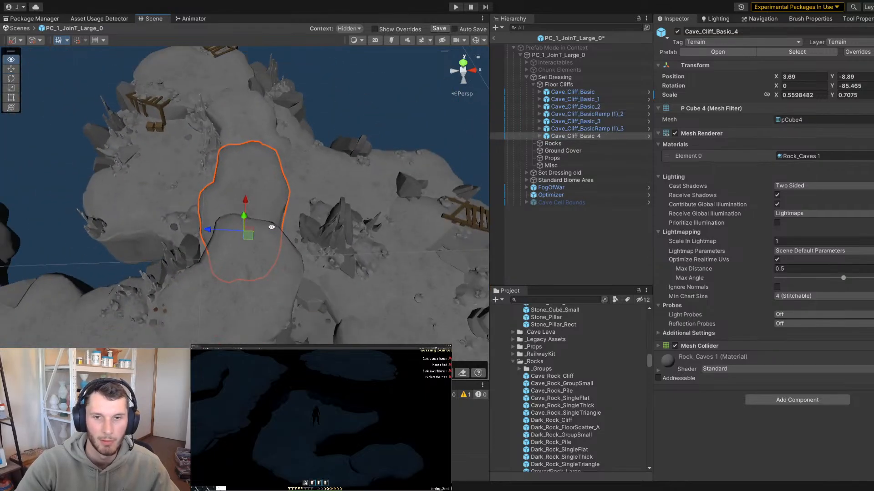
Enlarge Cave_Cliff_Basic_4 to an X scale of about 0.598, raise it to about Y -6.48 and rotate it to about -195.4° around Y
left_click_drag(207, 230, 163, 180)
key("w")
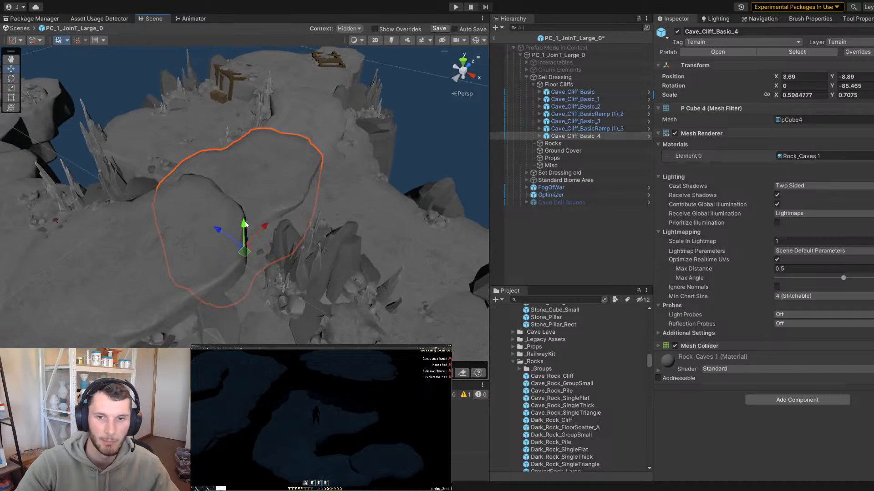
left_click_drag(245, 226, 244, 210)
key("e")
left_click_drag(244, 260, 223, 254)
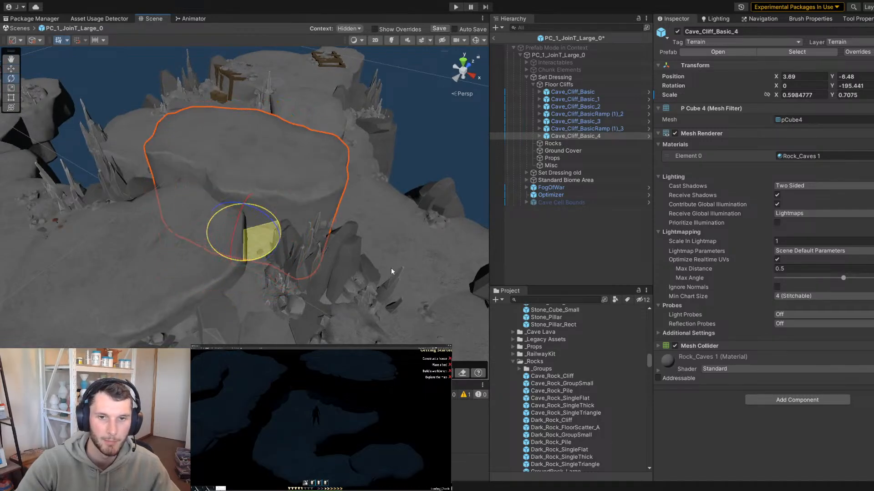
Lower Cave_Cliff_Basic_4 to about Y -8 and shift it to about X 3.22 against the ramp's upper end
key("w")
left_click_drag(244, 200, 243, 226)
left_click_drag(144, 229, 280, 222, "alt")
left_click_drag(236, 243, 214, 199, "alt")
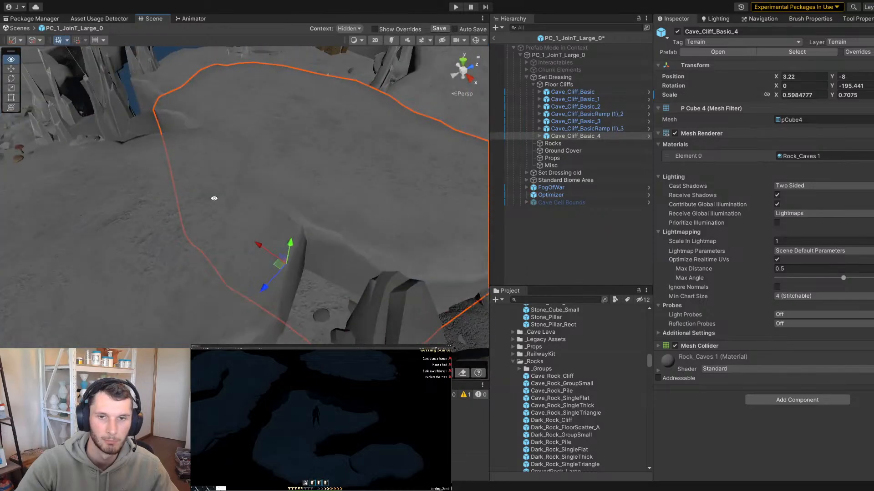
scroll(152, 212, "down", 5)
left_click_drag(152, 212, 205, 248, "alt")
scroll(276, 213, "up", 3)
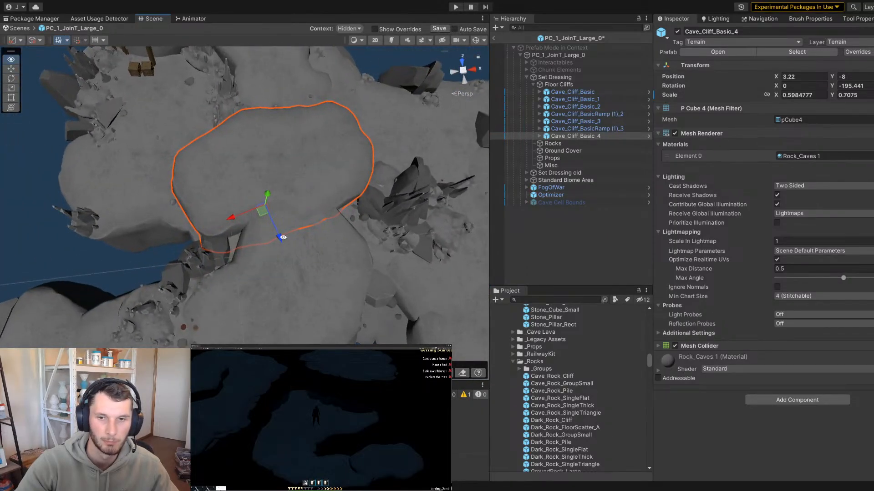
Duplicate Cave_Cliff_Basic_4 beside itself and rotate the copy to about -389.9° around Y
scroll(282, 237, "down", 3)
key("ctrl+d")
left_click_drag(270, 233, 324, 230)
left_click_drag(325, 231, 296, 203, "alt")
scroll(296, 203, "up", 3)
key("e")
left_click_drag(325, 242, 593, 278)
Move Cave_Cliff_Basic_5 to about X 11.08, Y -8.06, overlapping the neighbouring cliff
key("w")
left_click_drag(343, 211, 326, 274)
scroll(326, 166, "up", 2)
right_click_drag(325, 274, 322, 274, "alt")
left_click_drag(319, 247, 316, 246)
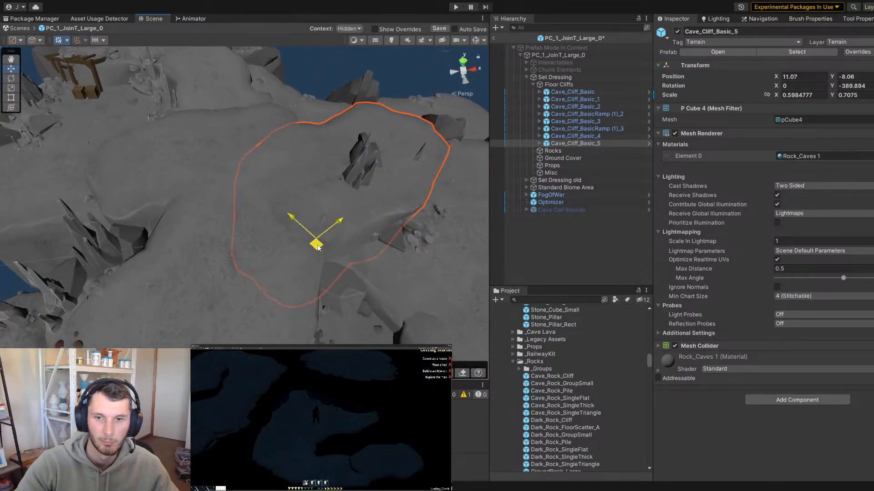
right_click_drag(315, 247, 227, 261, "alt")
left_click_drag(226, 261, 277, 249, "alt")
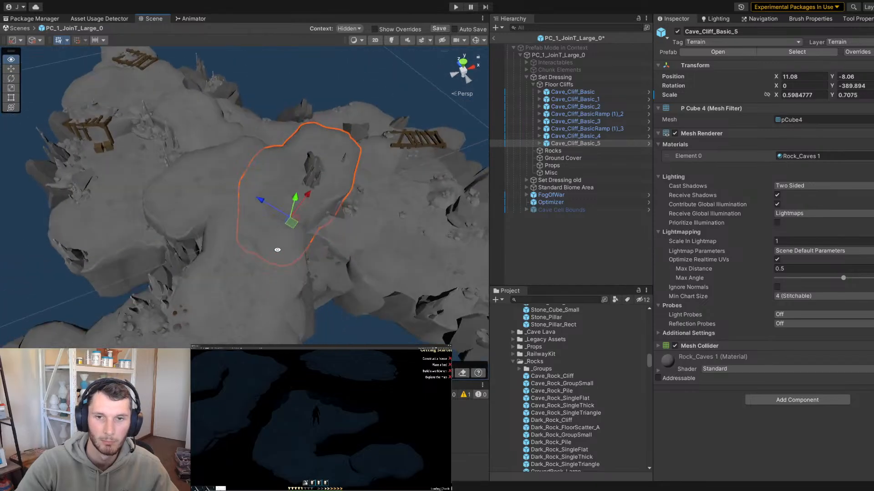
Lower Cave_Cliff_Basic_4 to about Y -8.07 and compare its height with Cave_Cliff_Basic_5
left_click(206, 178)
right_click_drag(206, 178, 546, 286, "alt")
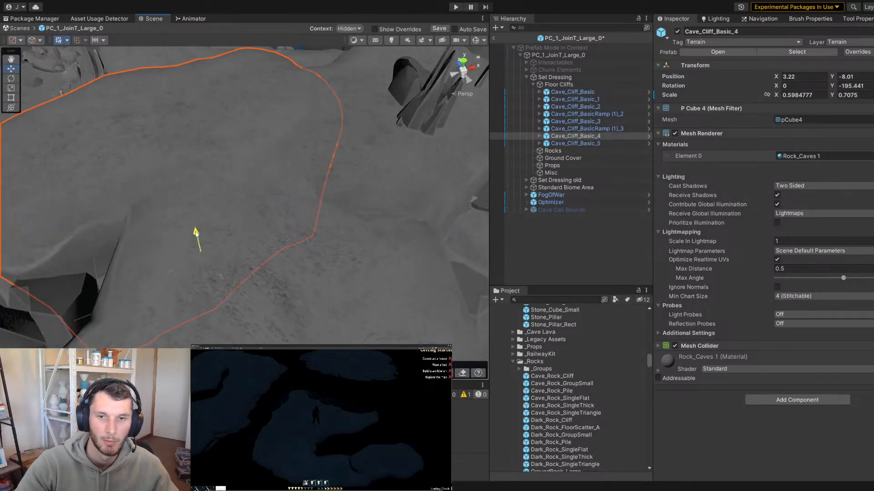
left_click_drag(194, 235, 196, 237)
right_click_drag(285, 249, 498, 170, "alt")
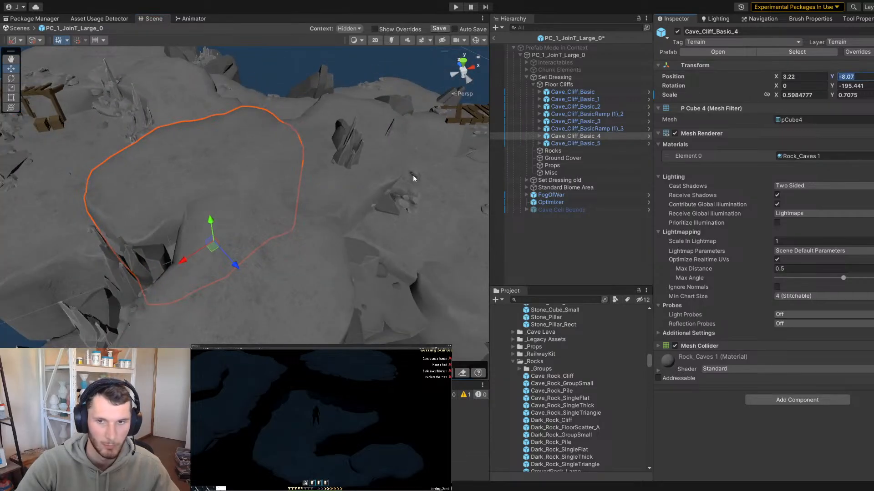
left_click(342, 182)
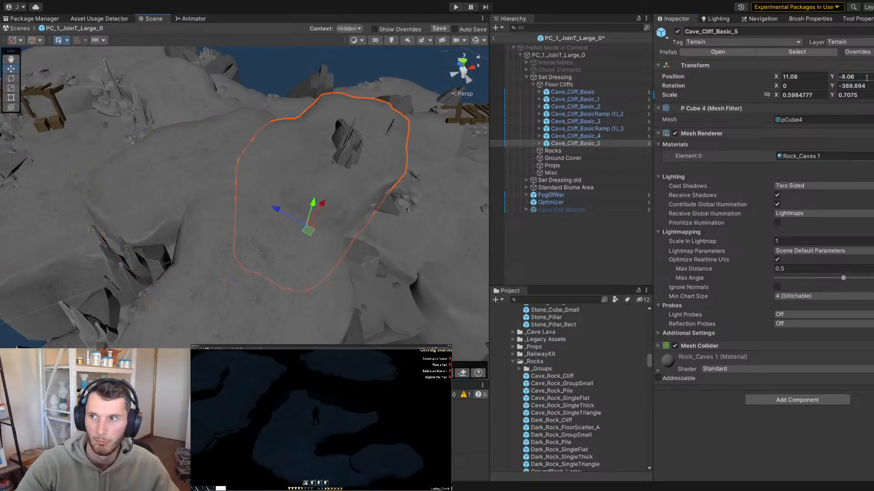
left_click(235, 143)
Hide the Set Dressing old group so only the new cliffs remain
right_click_drag(395, 257, 273, 287, "alt")
left_click(343, 317)
right_click_drag(343, 317, 364, 273, "alt")
left_click(381, 244)
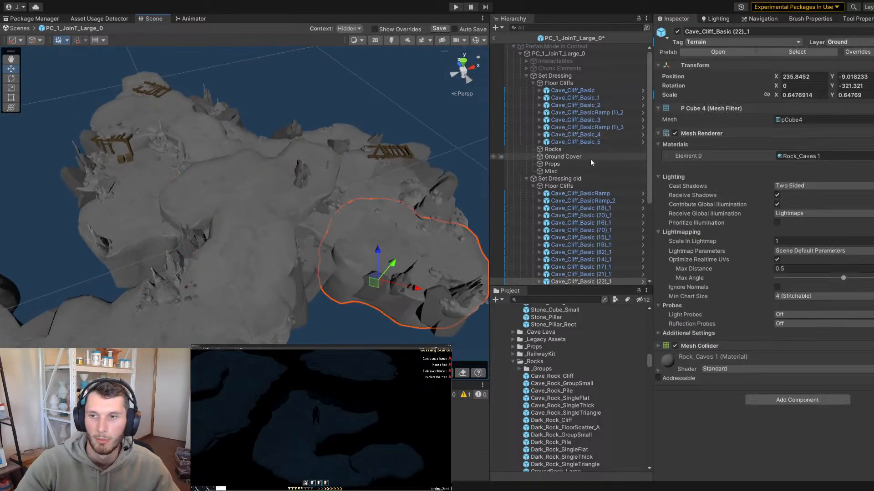
left_click(560, 180)
left_click(677, 31)
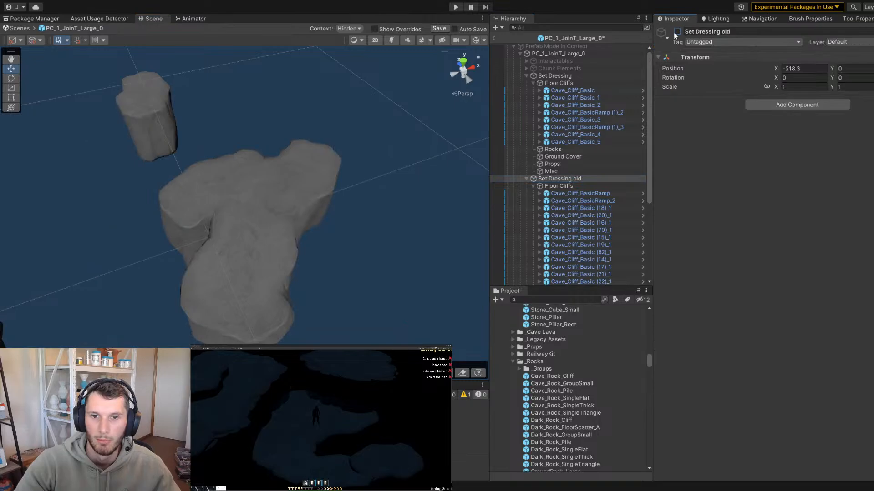
Duplicate Cave_Cliff_Basic_5, move the copy outward and stretch it to an X scale of about 0.643, at about X 15.59
left_click(285, 171)
key("ctrl+d")
left_click_drag(283, 205, 316, 241)
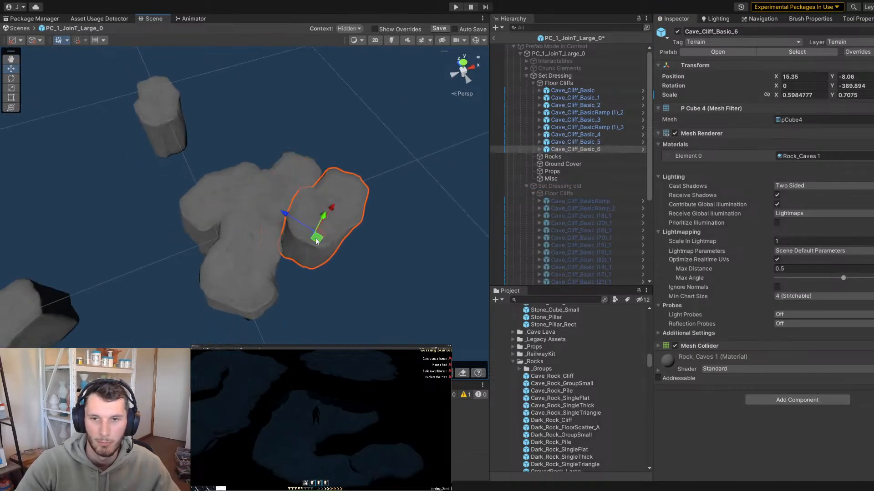
left_click_drag(313, 189, 311, 184)
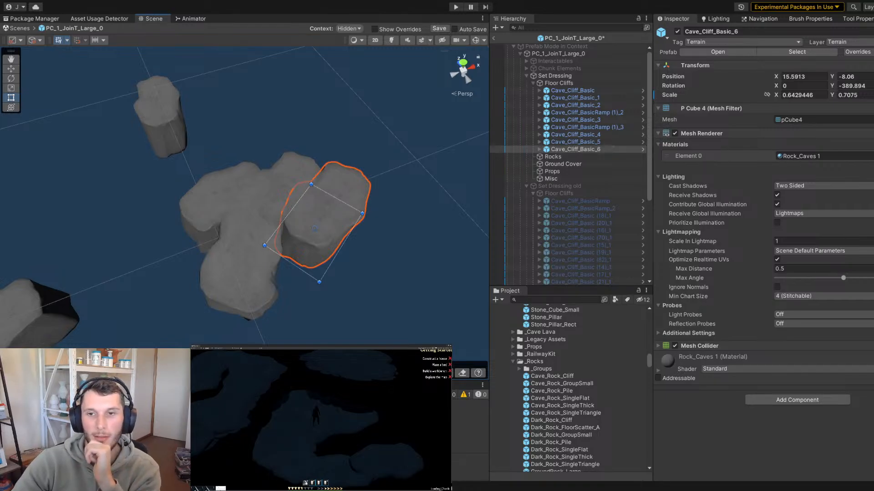
Rotate Cave_Cliff_Basic_6 to about -413° around Y and exit the prefab to the main scene
left_click_drag(319, 241, 331, 253, "alt")
scroll(332, 253, "down", 4)
scroll(291, 227, "up", 4)
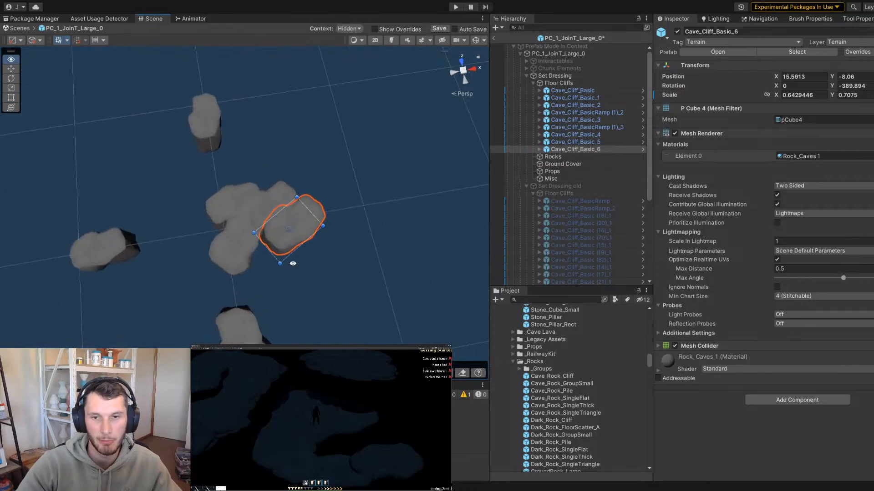
key("e")
left_click_drag(273, 263, 292, 278)
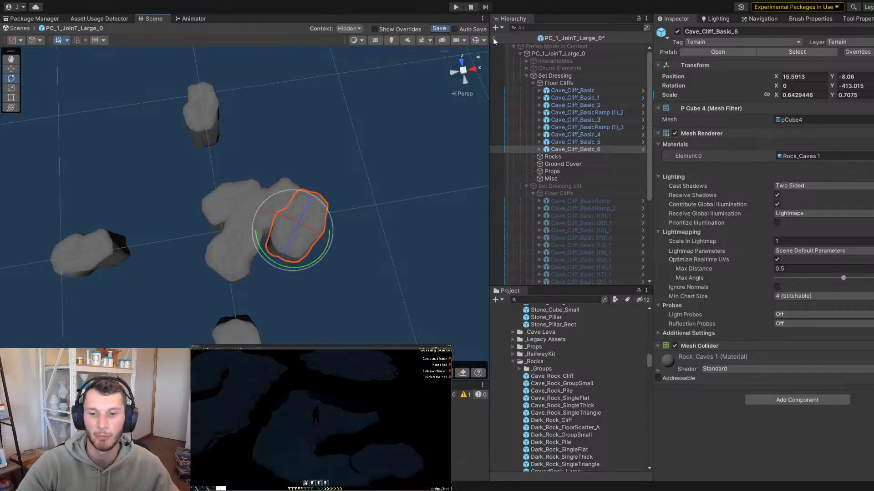
left_click(494, 39)
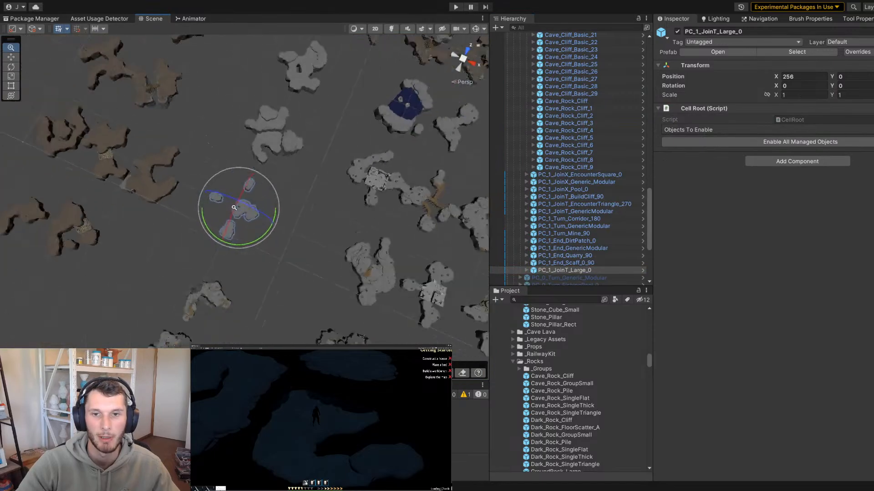
Examine the cliff layouts of the brown cell prefabs in the main scene, including PC_0_JoinT_IslandBend_All
left_click(198, 264)
left_click_drag(141, 183, 281, 241, "alt")
left_click(286, 241)
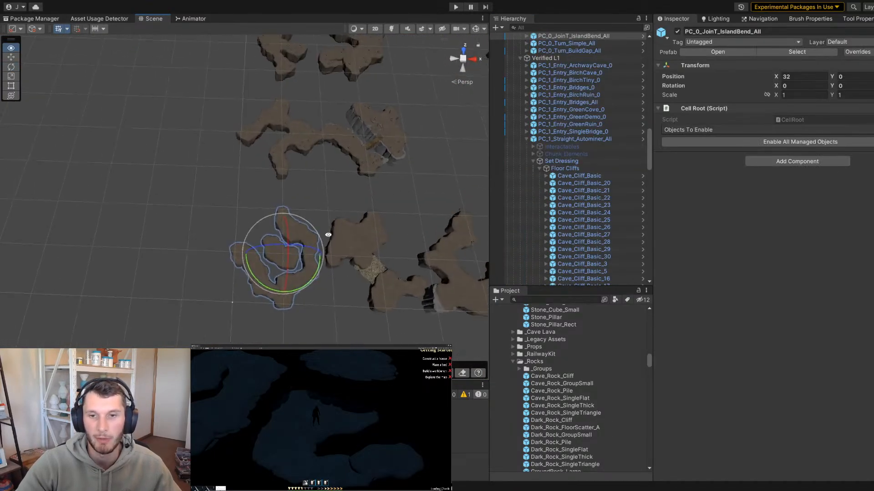
scroll(354, 194, "down", 3)
left_click_drag(353, 195, 130, 156, "alt")
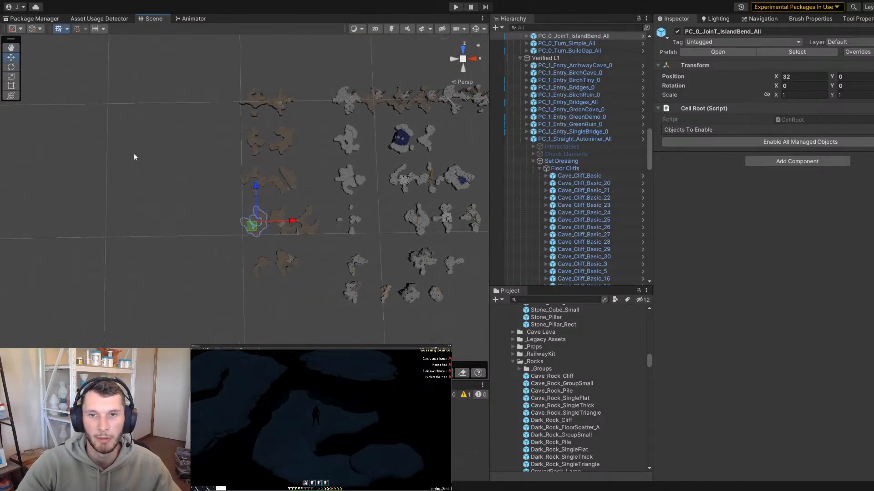
left_click(134, 154)
scroll(245, 190, "up", 10)
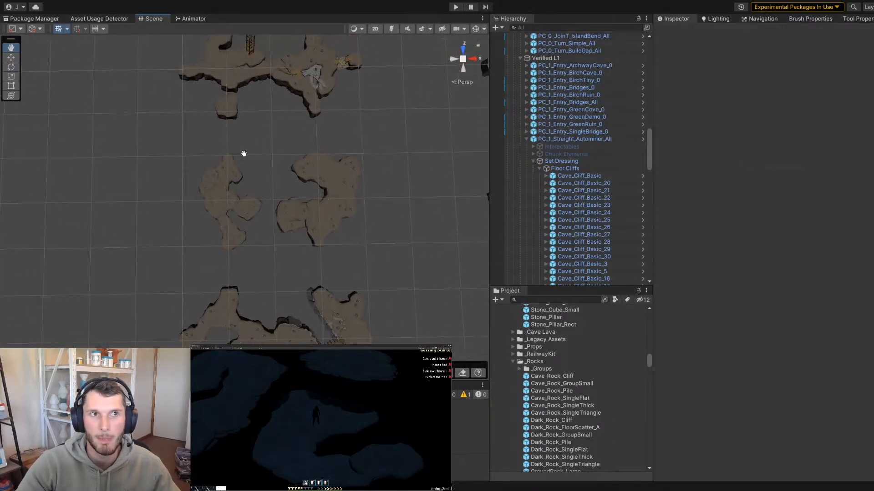
left_click_drag(244, 154, 246, 210, "alt")
left_click_drag(388, 183, 388, 236, "alt")
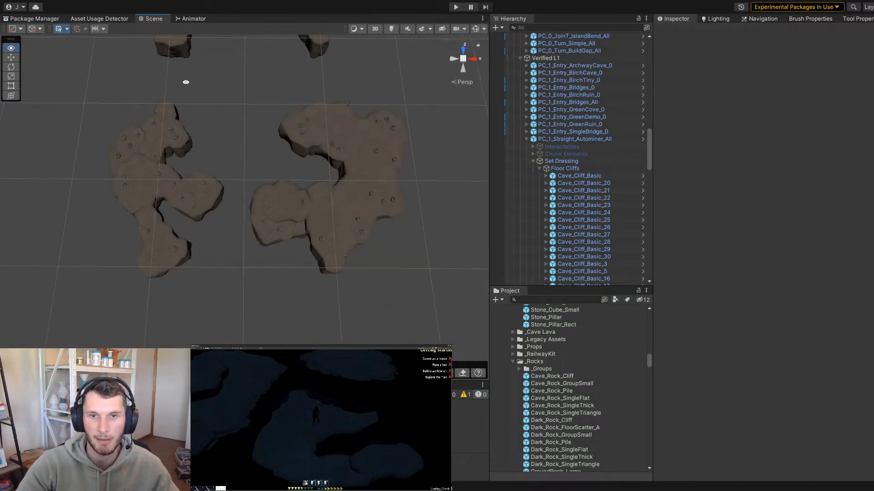
left_click_drag(145, 229, 101, 203, "alt")
left_click_drag(213, 268, 268, 106, "alt")
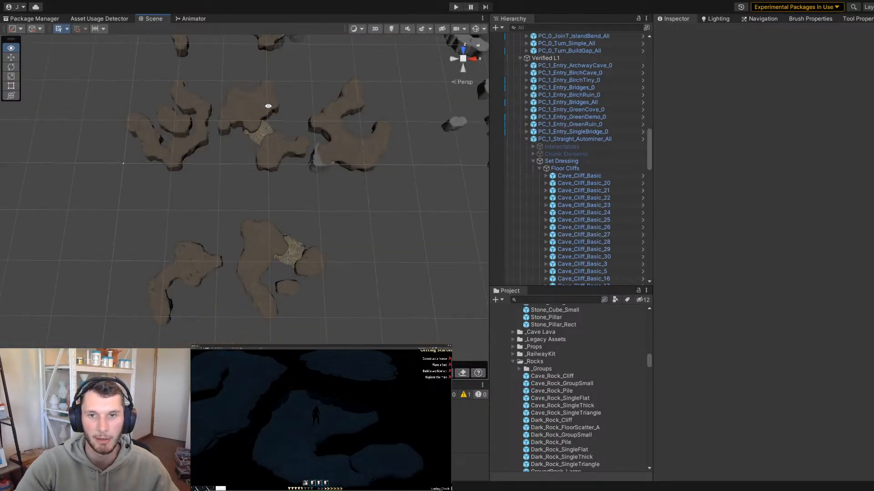
left_click_drag(410, 149, 294, 234, "alt")
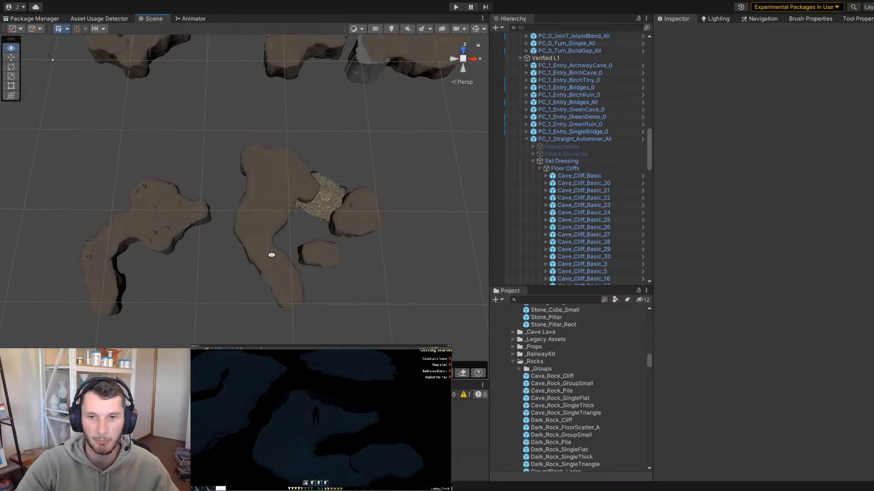
scroll(272, 312, "down", 5)
middle_click_drag(183, 112, 200, 257)
scroll(224, 199, "up", 4)
middle_click_drag(312, 239, 300, 204)
left_click_drag(299, 204, 214, 214, "alt")
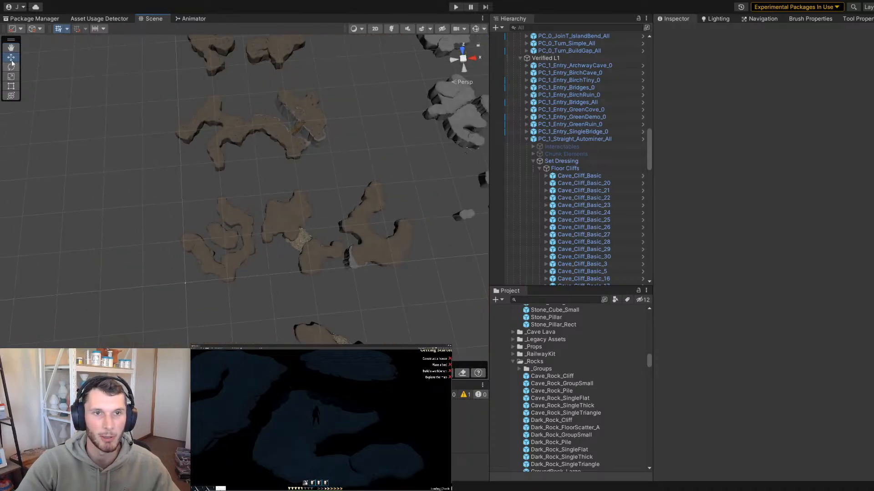
Compare the brown and grey cave cell layouts across the main scene, including PC_0_JoinT_IslandBend_All
scroll(331, 190, "down", 5)
middle_click_drag(331, 189, 186, 187)
scroll(273, 182, "up", 5)
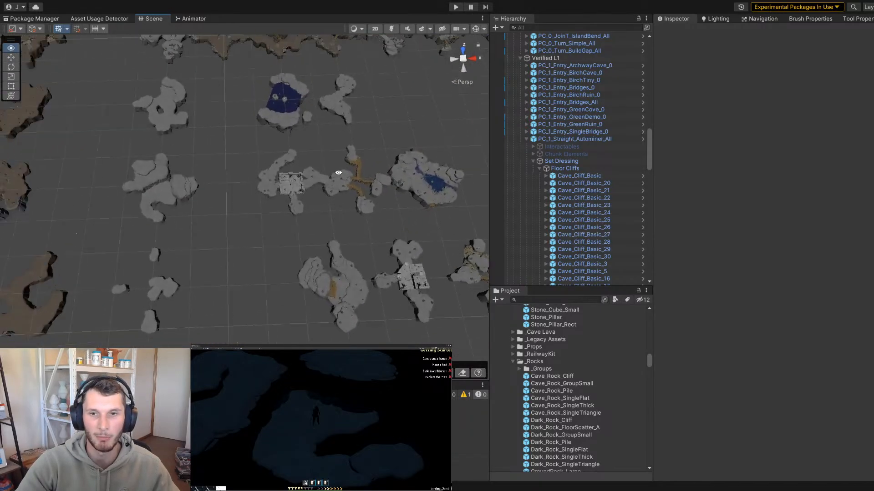
middle_click_drag(337, 173, 277, 182)
left_click_drag(277, 182, 358, 57, "alt")
scroll(248, 160, "down", 6)
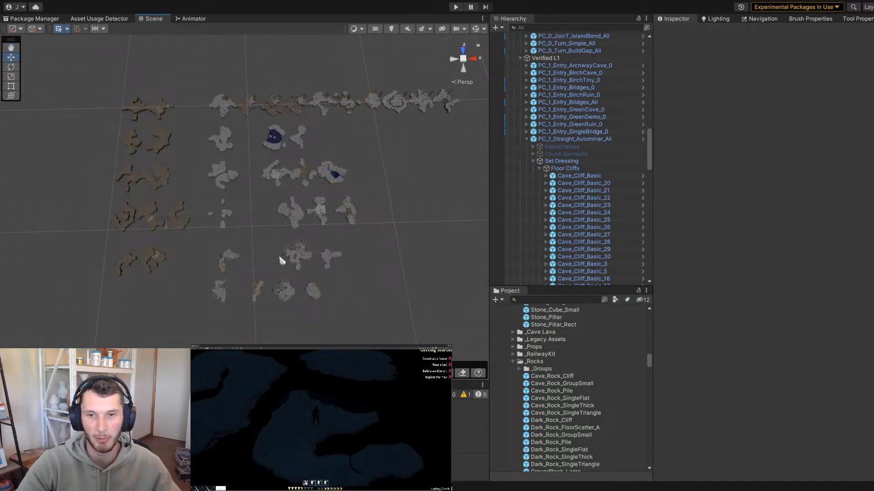
middle_click_drag(215, 186, 339, 169)
scroll(319, 168, "up", 8)
middle_click_drag(262, 162, 246, 152)
left_click(246, 153)
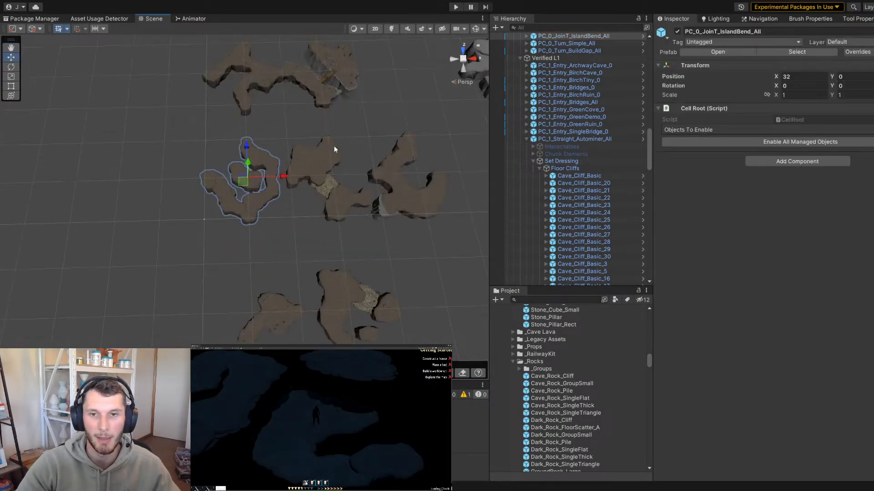
scroll(335, 150, "down", 6)
left_click_drag(205, 136, 177, 131, "alt")
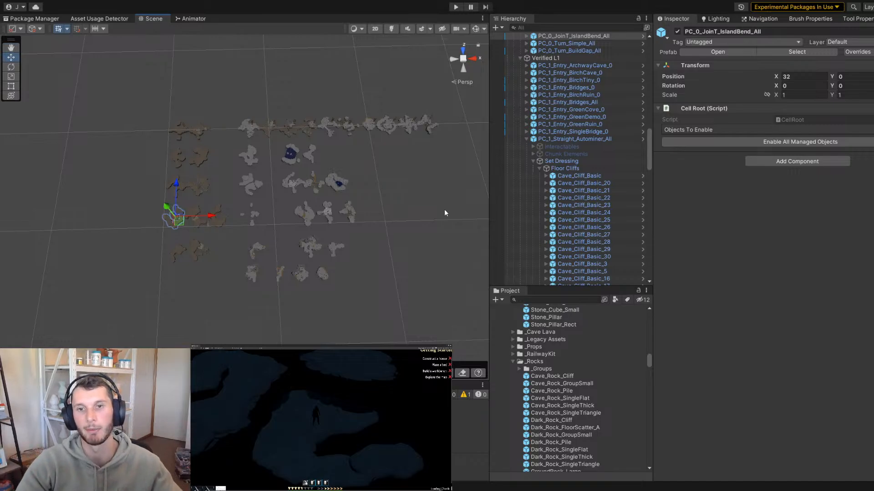
Examine the brown ravine, bend and straight cells to see how their cliff paths could line up
scroll(236, 154, "up", 5)
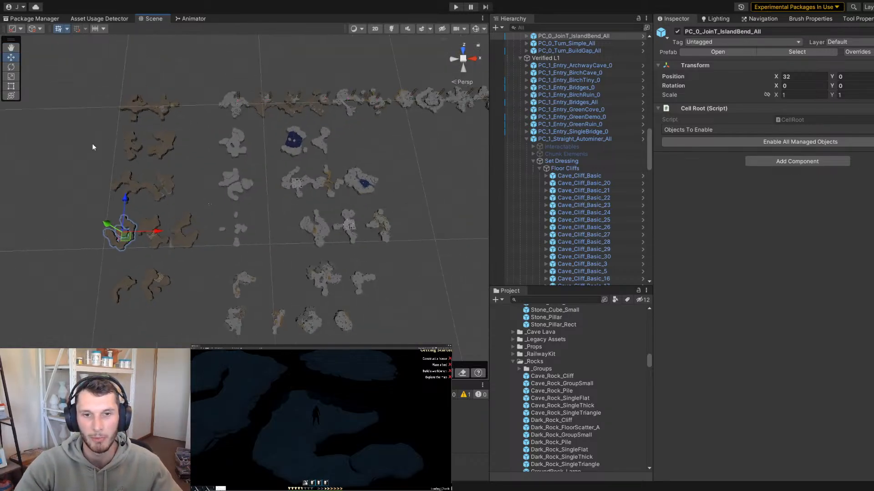
middle_click_drag(283, 82, 229, 70)
right_click_drag(343, 214, 340, 219)
key("d")
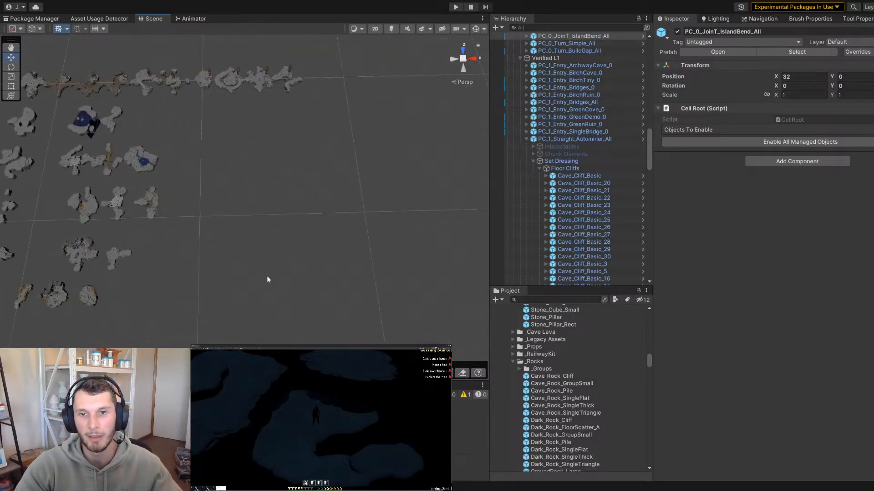
middle_click_drag(297, 177, 111, 174)
right_click_drag(141, 178, 238, 200, "alt")
middle_click_drag(238, 200, 337, 244)
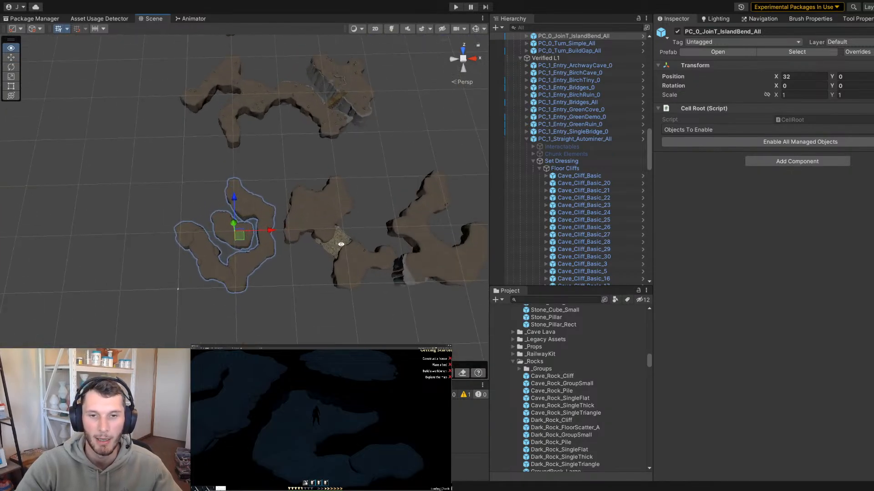
right_click_drag(268, 244, 237, 244, "alt")
middle_click_drag(168, 133, 170, 214)
right_click_drag(170, 215, 277, 232, "alt")
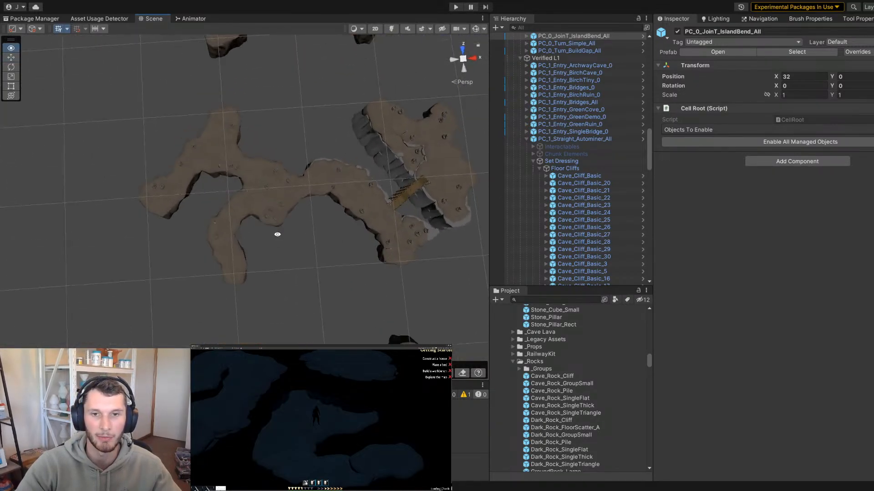
left_click(400, 248)
right_click_drag(401, 248, 120, 236, "alt")
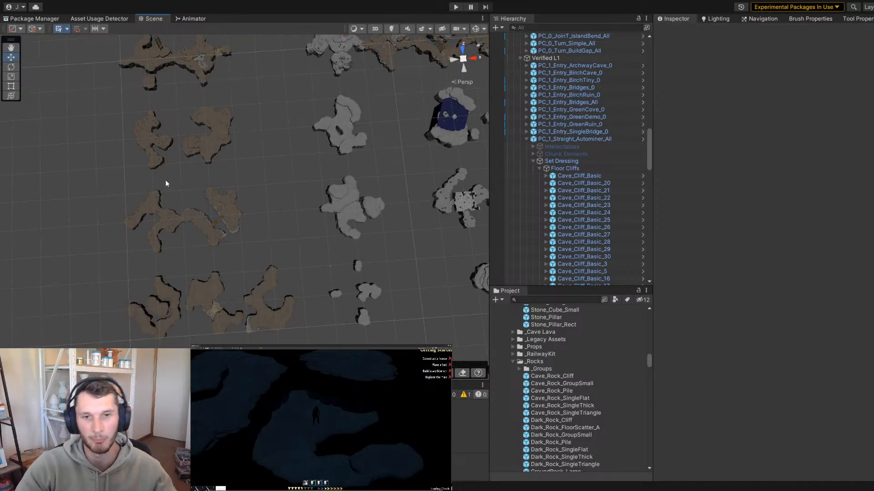
right_click_drag(163, 182, 324, 185, "alt")
middle_click_drag(323, 185, 207, 213)
right_click_drag(207, 212, 367, 211, "alt")
Examine the grey PC_1_JoinX_Build_0_270 cell's cliff levels and outline from several angles
left_click_drag(366, 211, 351, 197, "alt")
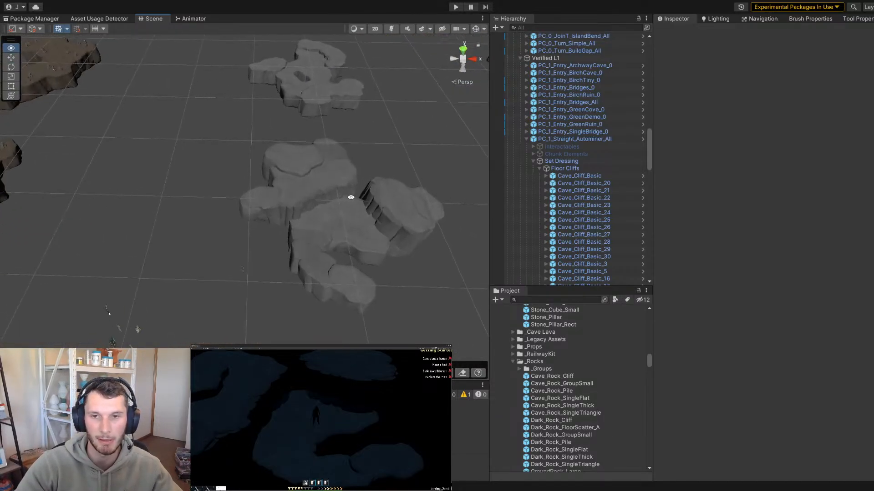
middle_click_drag(351, 197, 254, 178)
right_click_drag(253, 178, 314, 205, "alt")
middle_click_drag(314, 205, 272, 221)
right_click_drag(272, 220, 396, 232, "alt")
left_click_drag(396, 232, 402, 238, "alt")
right_click_drag(402, 238, 241, 189, "alt")
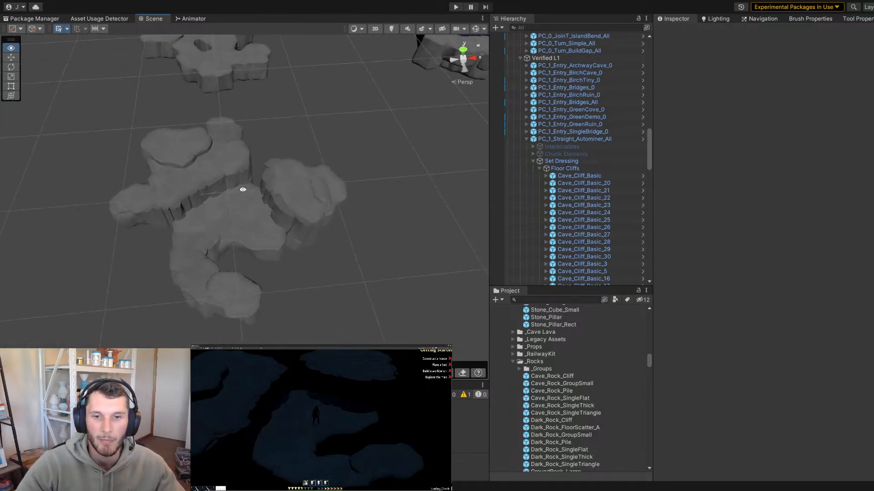
right_click_drag(212, 269, 373, 307, "alt")
middle_click_drag(236, 247, 228, 253)
right_click_drag(228, 253, 133, 213, "alt")
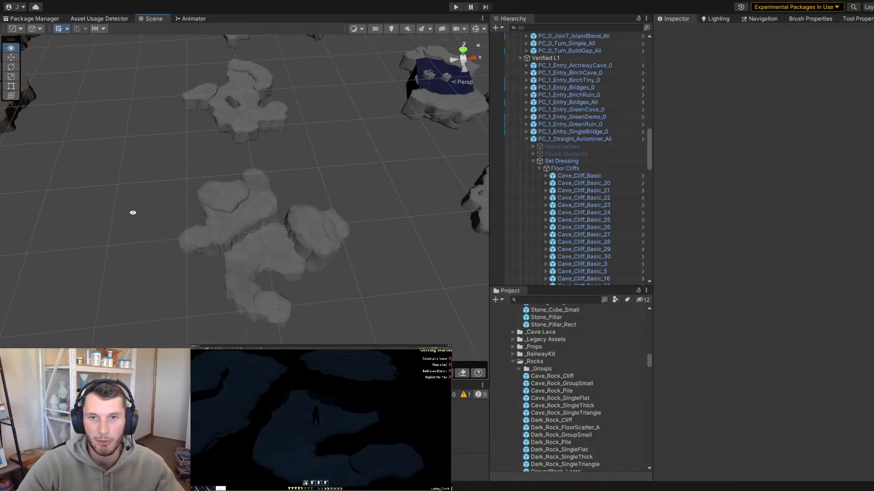
left_click_drag(132, 212, 139, 233, "alt")
right_click_drag(139, 233, 348, 252, "alt")
left_click_drag(348, 252, 374, 241, "alt")
right_click_drag(373, 241, 259, 219, "alt")
left_click_drag(259, 219, 218, 278, "alt")
right_click_drag(218, 278, 112, 245, "alt")
left_click_drag(113, 245, 150, 236, "alt")
right_click_drag(151, 236, 285, 219, "alt")
left_click_drag(285, 218, 280, 227, "alt")
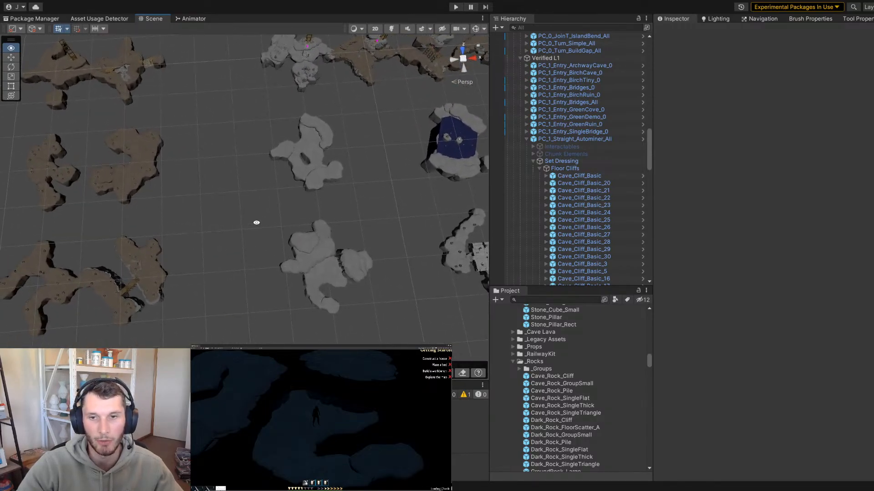
With grid snapping on, try moving PC_0_Straight_Simple_All against the ravine cell's entrance
middle_click_drag(182, 194, 334, 175)
left_click(211, 142)
left_click_drag(211, 143, 170, 158, "alt")
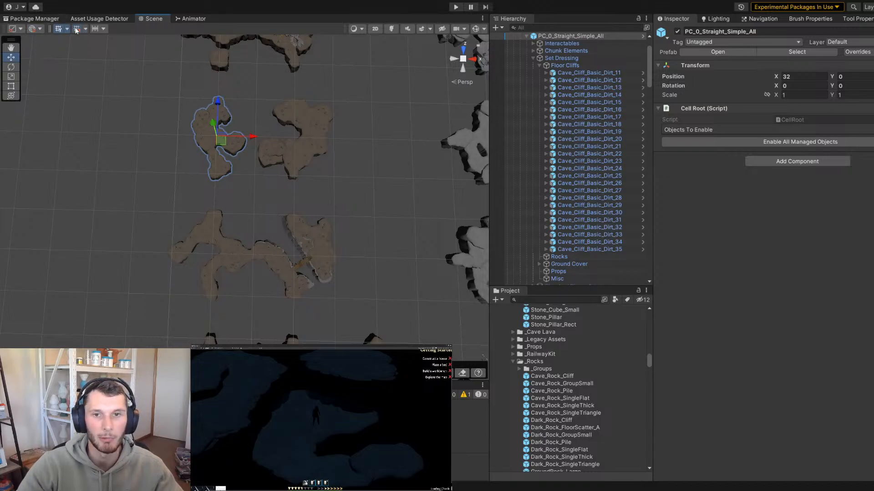
middle_click_drag(166, 189, 216, 145, "alt")
left_click_drag(262, 101, 243, 119)
Try placing PC_0_Straight_Open_All at X 32, joined to the far end of PC_0_Straight_Simple_All
left_click(357, 107)
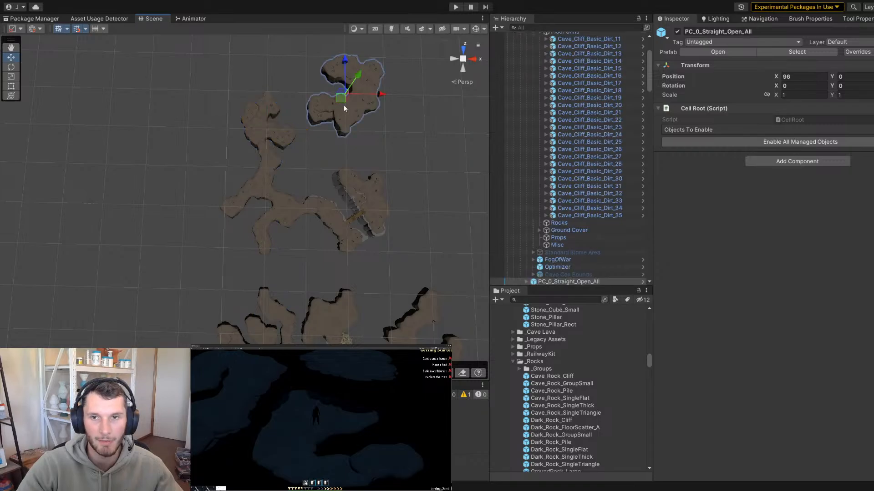
left_click_drag(344, 108, 263, 73)
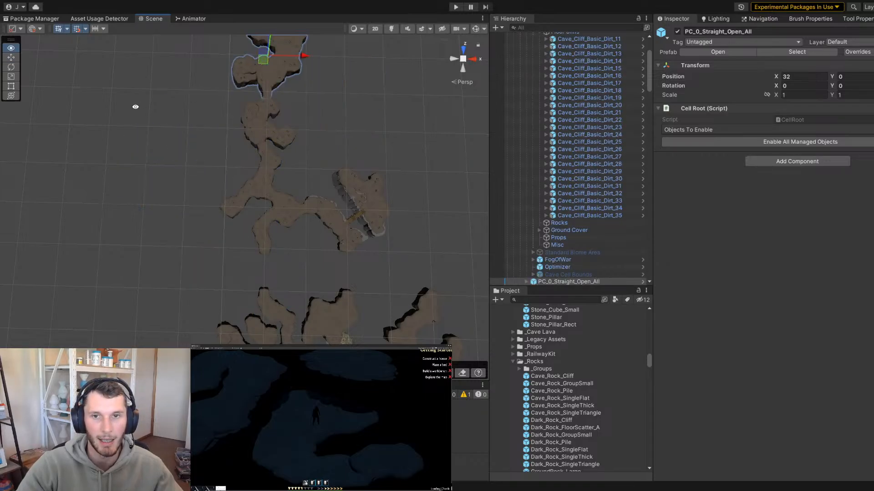
right_click_drag(135, 107, 347, 172, "alt")
left_click(150, 129)
left_click_drag(347, 171, 281, 216, "alt")
right_click_drag(281, 216, 235, 201, "alt")
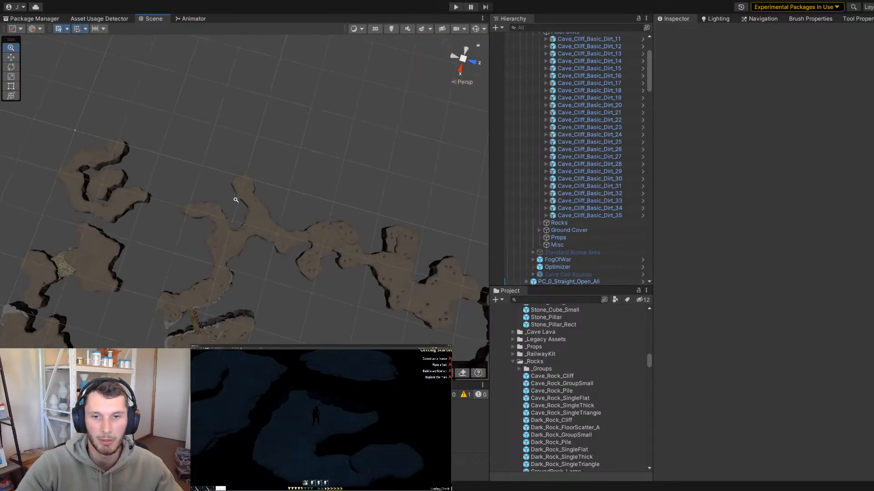
Try moving PC_0_JoinT_IslandBend_All against PC_0_JoinX_Ravine_All to extend the chain of cells
middle_click_drag(41, 193, 203, 181)
left_click_drag(202, 181, 347, 168, "alt")
left_click(261, 149)
middle_click_drag(348, 168, 340, 223)
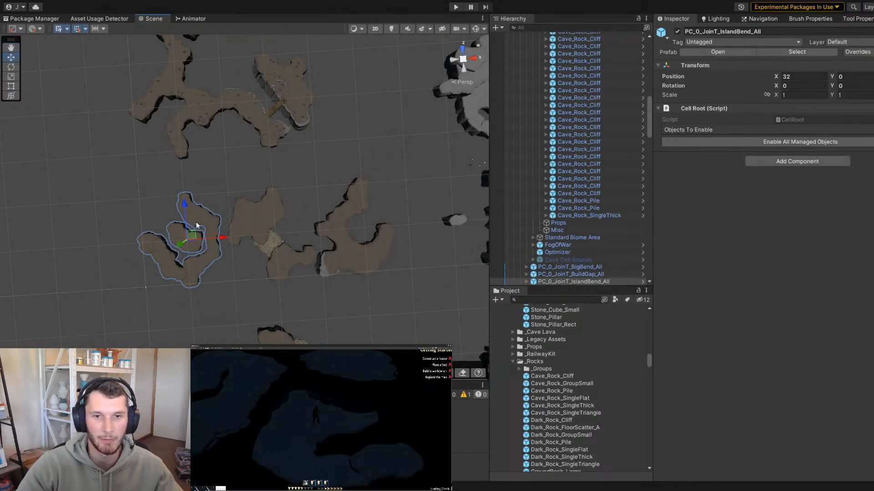
left_click_drag(196, 225, 343, 88)
left_click(307, 159)
left_click_drag(307, 159, 396, 176, "alt")
Try moving PC_1_JoinX_Build_0_270 so its cliff arm meets the end of the brown island bend cell
left_click_drag(287, 163, 247, 191, "alt")
scroll(248, 191, "down", 5)
middle_click_drag(248, 191, 257, 207)
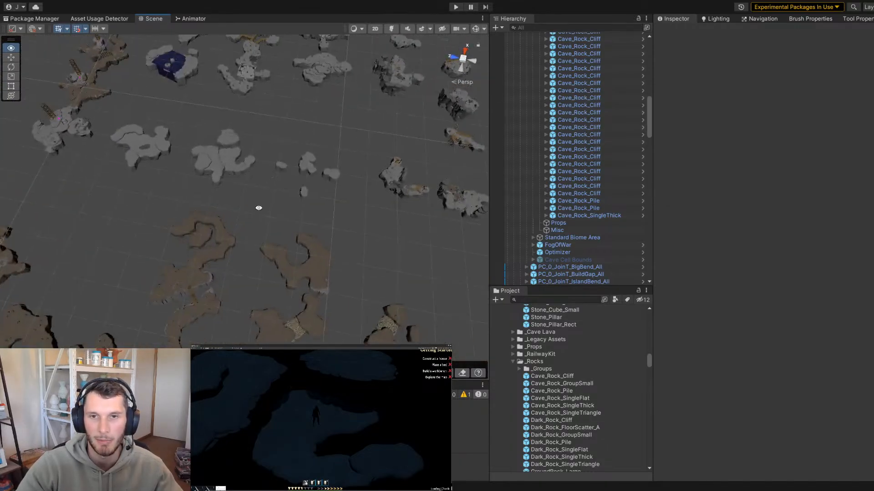
scroll(258, 207, "up", 4)
left_click(220, 113)
middle_click_drag(220, 113, 248, 101)
left_click_drag(255, 87, 87, 213)
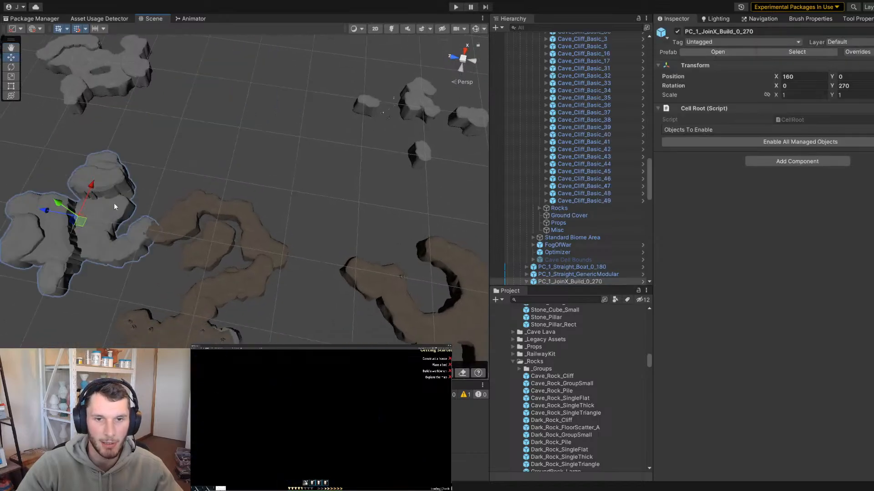
left_click(116, 205)
Inspect the seam where the grey JoinX cell meets the brown bend cell, close up and from afar
middle_click_drag(116, 205, 217, 148)
scroll(228, 152, "up", 5)
left_click_drag(268, 155, 247, 176, "alt")
scroll(260, 191, "up", 5)
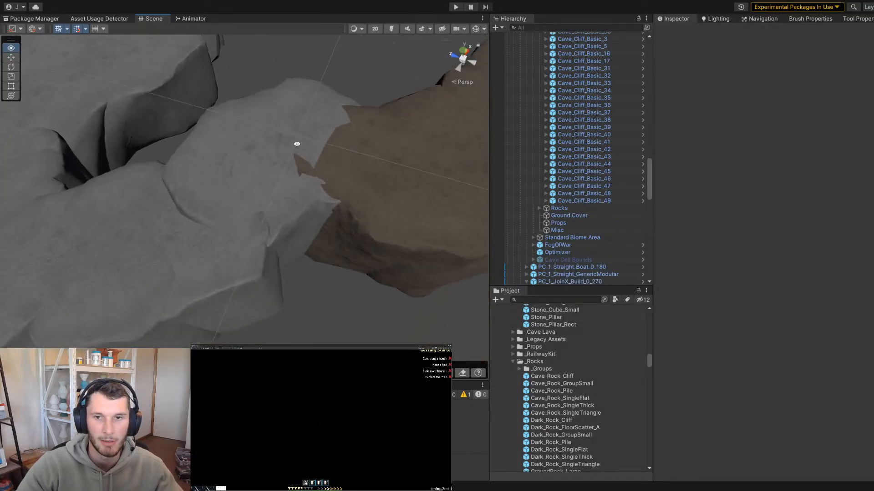
left_click_drag(297, 144, 210, 125, "alt")
scroll(308, 143, "up", 3)
scroll(236, 214, "down", 4)
scroll(278, 139, "down", 5)
scroll(289, 189, "up", 5)
scroll(267, 167, "down", 5)
scroll(171, 220, "down", 4)
scroll(202, 249, "down", 3)
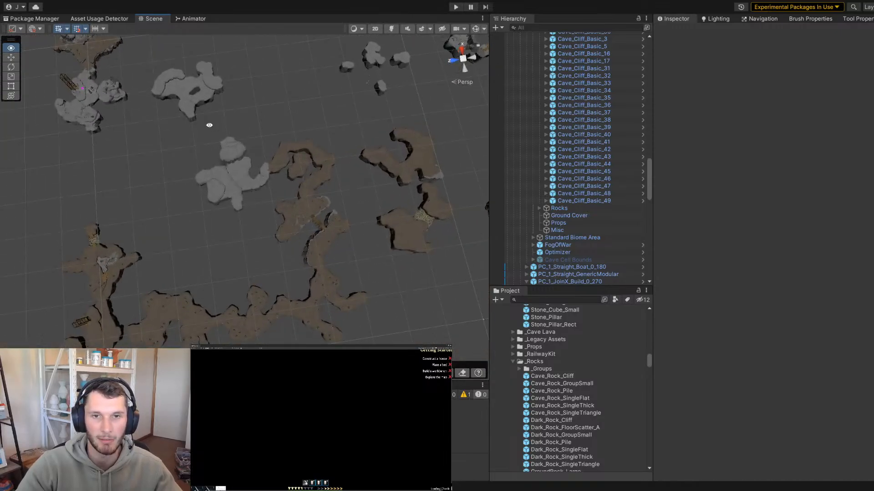
Try moving PC_1_Straight_Autominer_All against PC_1_JoinX_Build_0_270 and check the assembled cave path
left_click(193, 103)
middle_click_drag(178, 105, 199, 104)
scroll(204, 96, "up", 2)
left_click_drag(209, 78, 249, 113)
left_click(312, 112)
left_click_drag(312, 114, 142, 127, "alt")
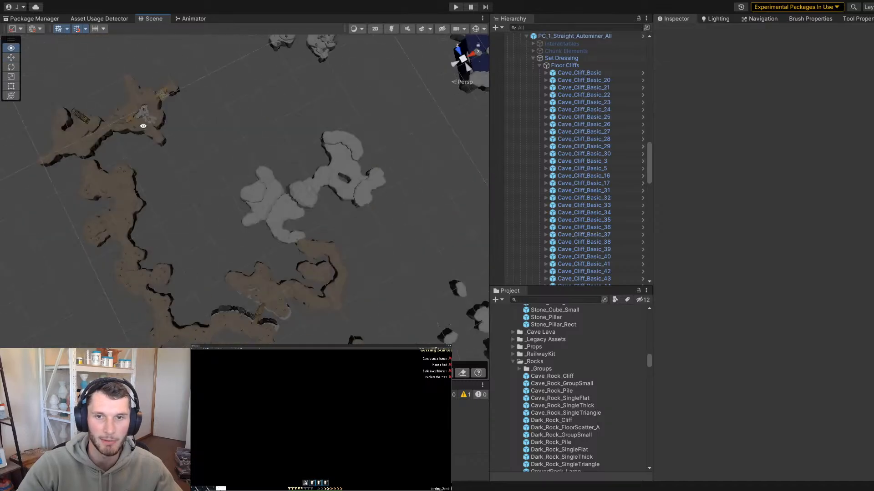
scroll(301, 168, "up", 3)
left_click_drag(314, 168, 211, 266, "alt")
scroll(417, 99, "down", 3)
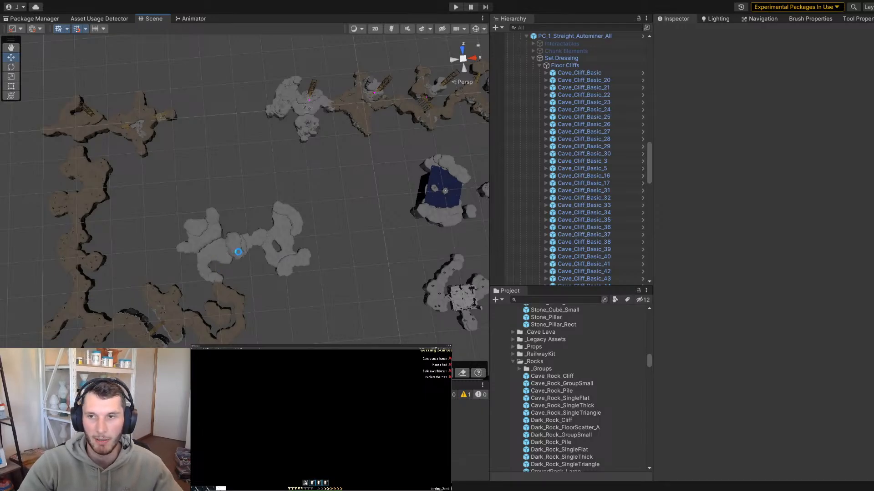
Undo all the cell moves that joined the brown and grey prefabs into one path
left_click(238, 253)
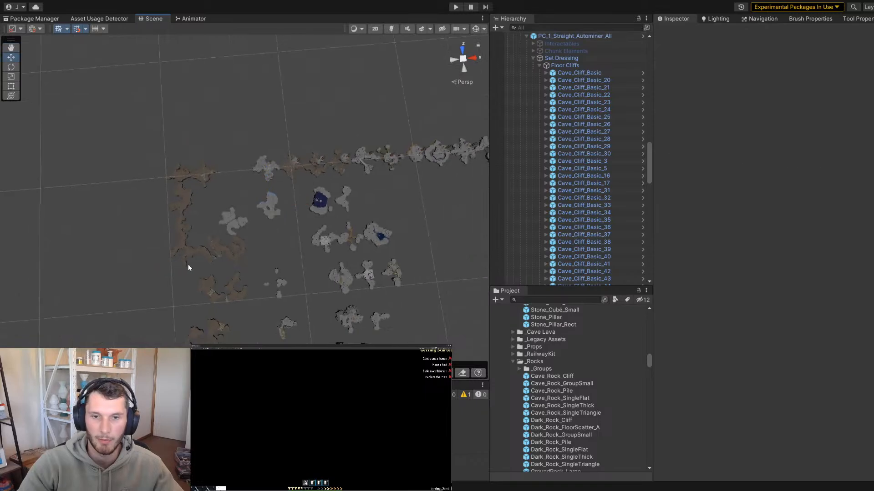
left_click(186, 263)
left_click(187, 263)
left_click(187, 263)
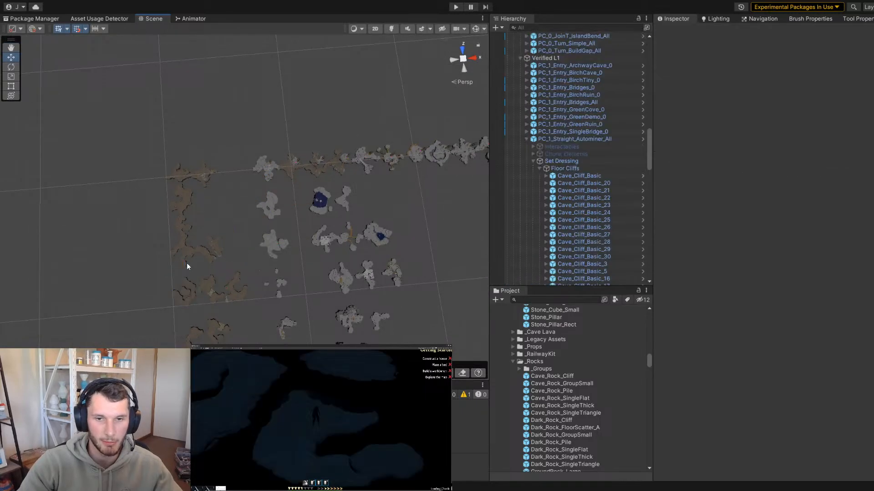
left_click(101, 223)
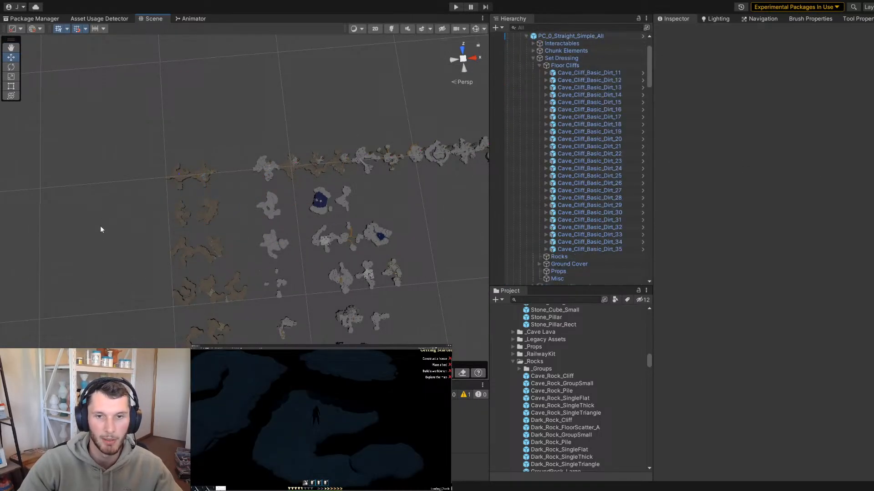
left_click(97, 231)
scroll(97, 230, "up", 5)
left_click(97, 231)
right_click_drag(97, 230, 105, 195)
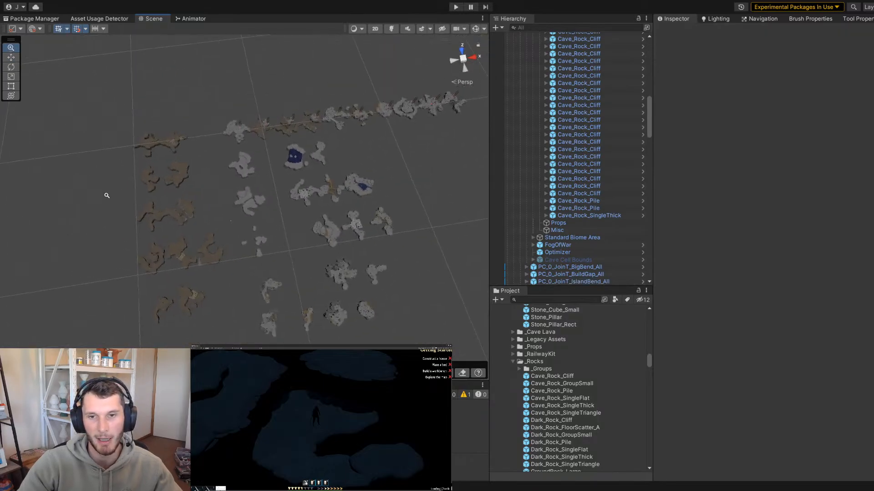
Examine PC_0_JoinX_Ravine_All's cliffs, ravine and bridge up close
scroll(320, 216, "up", 8)
scroll(288, 240, "down", 4)
right_click_drag(201, 251, 344, 178)
key("s")
scroll(185, 241, "up", 5)
key("w")
left_click(341, 169)
middle_click_drag(327, 148, 285, 203)
right_click_drag(285, 202, 510, 271, "alt")
left_click_drag(209, 200, 328, 206, "alt")
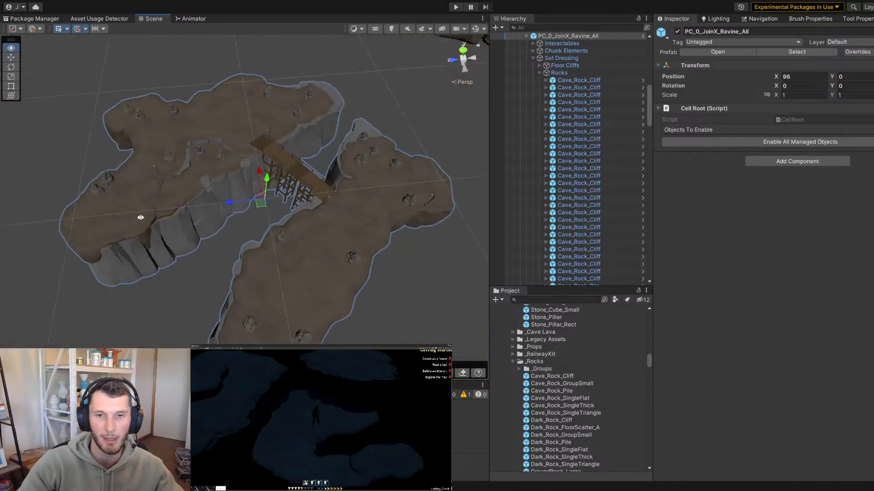
Compare the cliff heights of the brown and grey cells from a low viewing angle
scroll(165, 201, "down", 5)
left_click(143, 178)
scroll(195, 189, "down", 3)
right_click_drag(328, 206, 300, 195, "alt")
left_click_drag(300, 195, 328, 164, "alt")
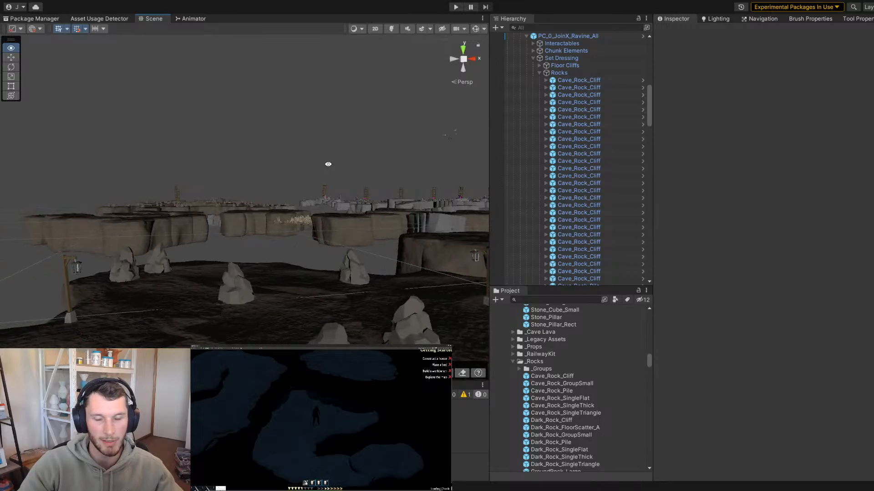
right_click_drag(328, 164, 271, 174, "alt")
middle_click_drag(271, 173, 284, 177)
left_click_drag(283, 177, 397, 235, "alt")
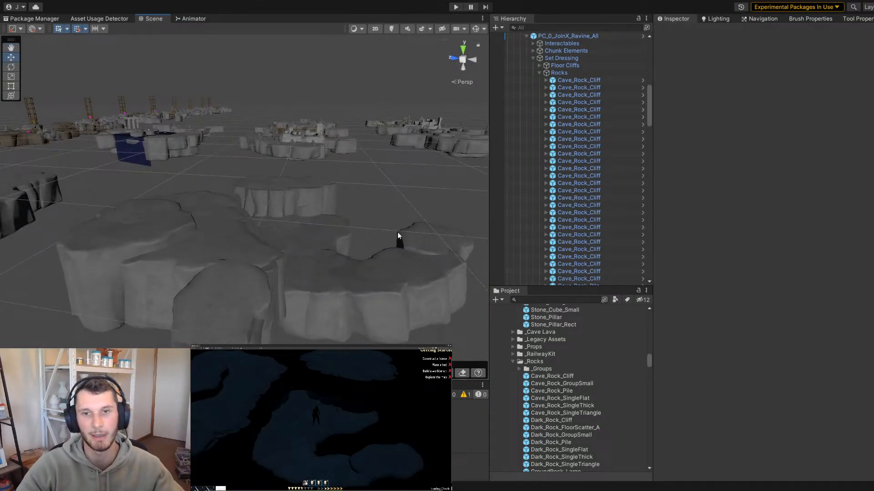
Examine the grey PC_1_Straight_Autominer_All cell's raised ledges, central hole and cliff edges from several sides
scroll(397, 236, "down", 5)
left_click_drag(337, 220, 264, 182, "alt")
right_click_drag(264, 182, 335, 166, "alt")
left_click_drag(335, 166, 246, 198, "alt")
scroll(245, 199, "up", 2)
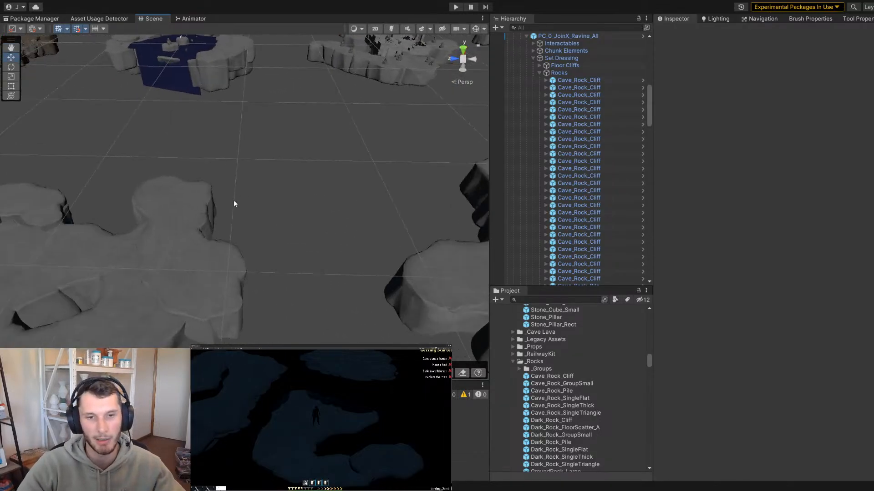
middle_click_drag(200, 210, 265, 166)
left_click_drag(265, 166, 401, 177, "alt")
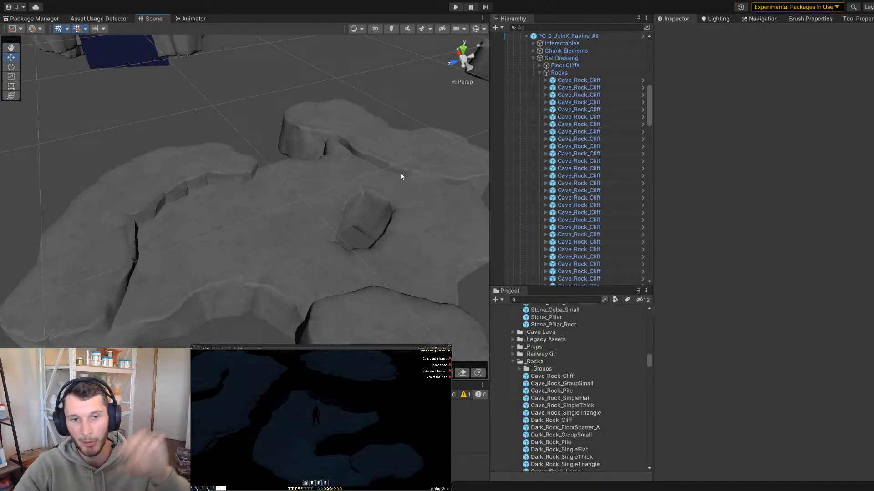
scroll(400, 177, "down", 4)
left_click_drag(400, 177, 181, 152, "alt")
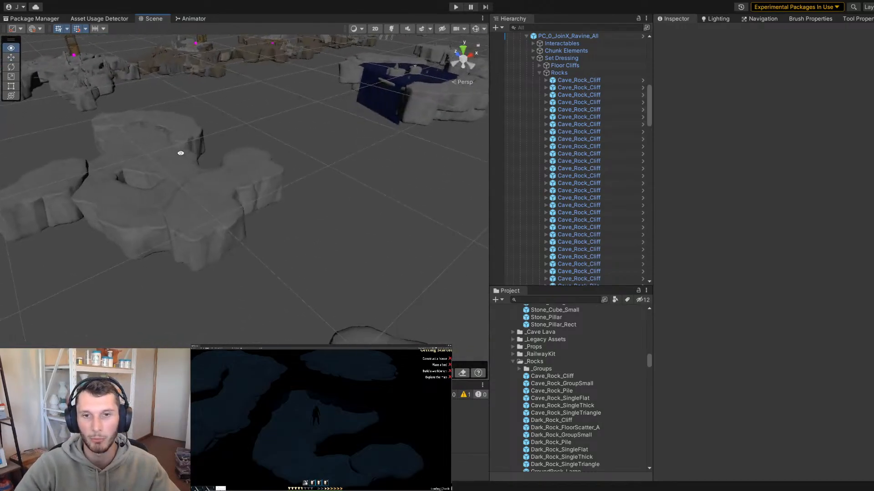
right_click_drag(180, 153, 167, 167, "alt")
left_click_drag(167, 167, 123, 207, "alt")
scroll(123, 207, "up", 3)
middle_click_drag(123, 207, 327, 195)
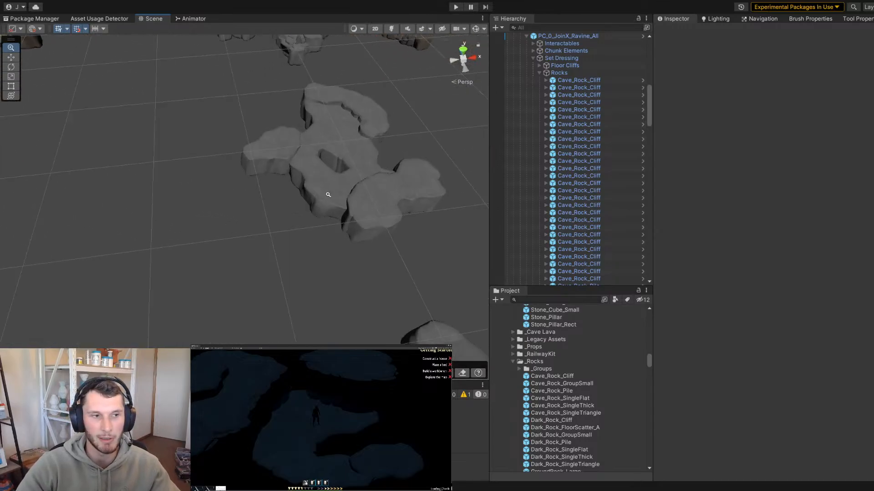
Survey the brown and grey cave cells from overhead, low and distant viewpoints to compare their layouts and heights
left_click_drag(328, 195, 263, 176, "alt")
middle_click_drag(264, 176, 166, 202)
right_click_drag(166, 202, 253, 197, "alt")
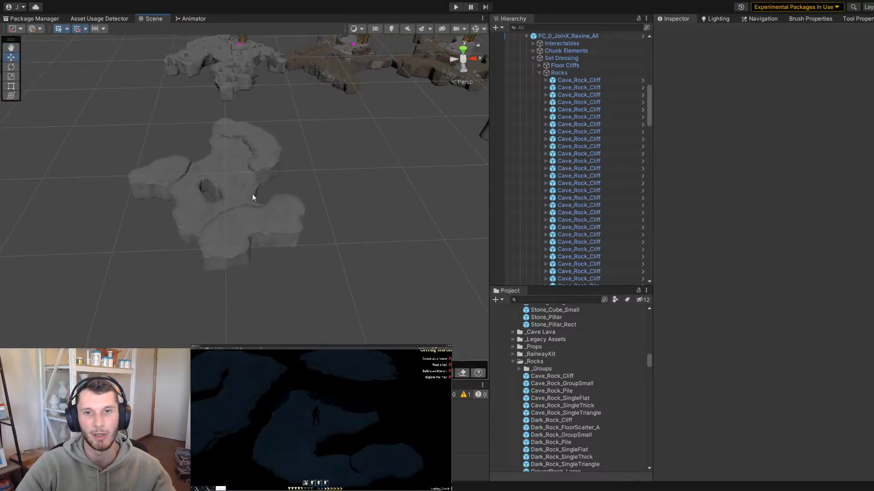
scroll(253, 197, "down", 4)
left_click_drag(253, 197, 275, 209, "alt")
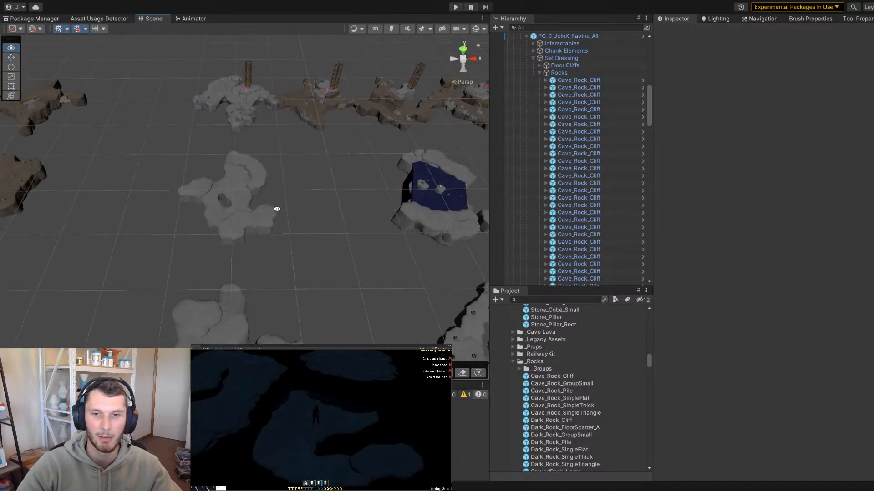
middle_click_drag(311, 210, 267, 205)
scroll(267, 204, "down", 2)
left_click_drag(267, 204, 346, 142, "alt")
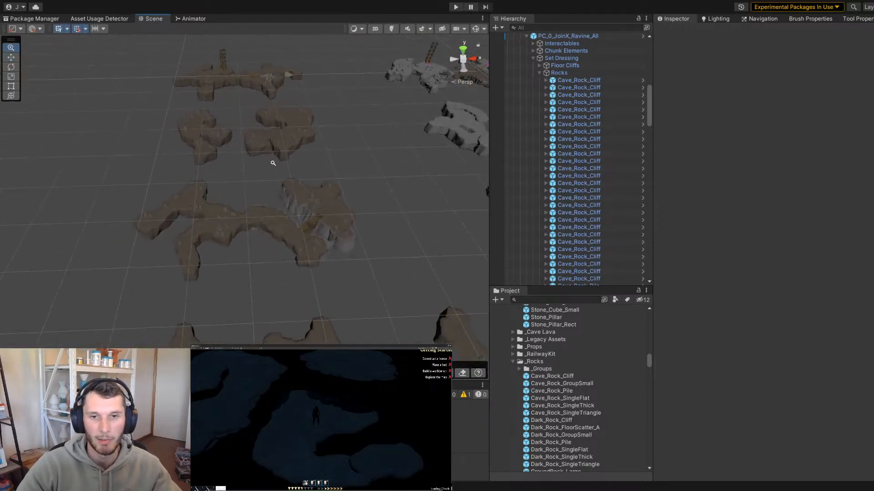
scroll(305, 153, "up", 3)
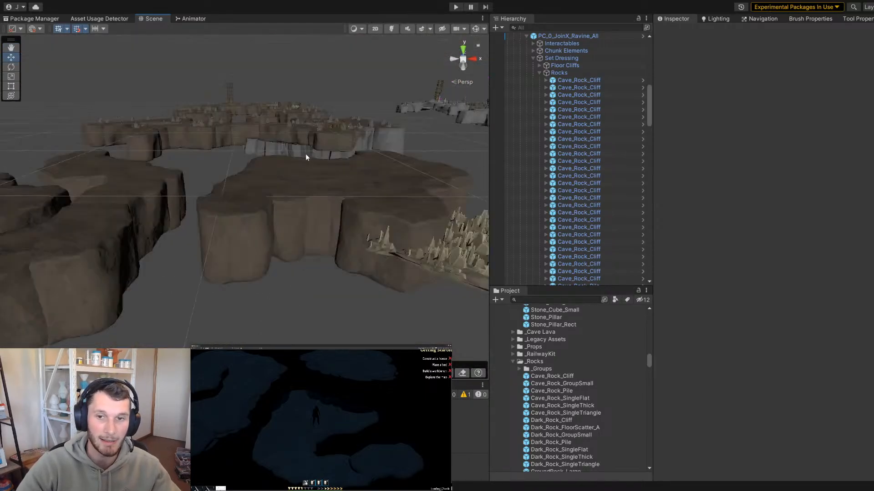
scroll(305, 153, "down", 6)
scroll(315, 155, "down", 3)
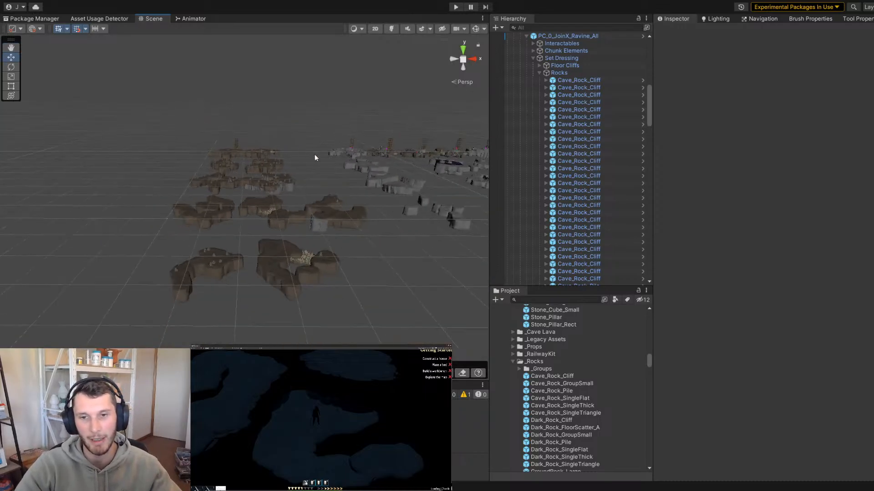
Examine the grey cells' raised cliffs, the water-filled cell and the surrounding cave cells from several viewpoints
scroll(337, 195, "up", 4)
middle_click_drag(337, 195, 193, 173)
right_click_drag(192, 173, 379, 147)
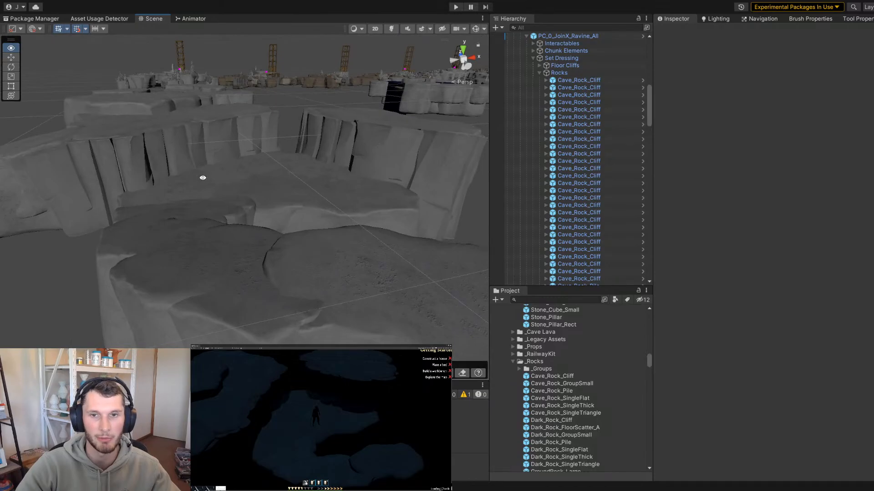
right_click_drag(203, 177, 198, 122)
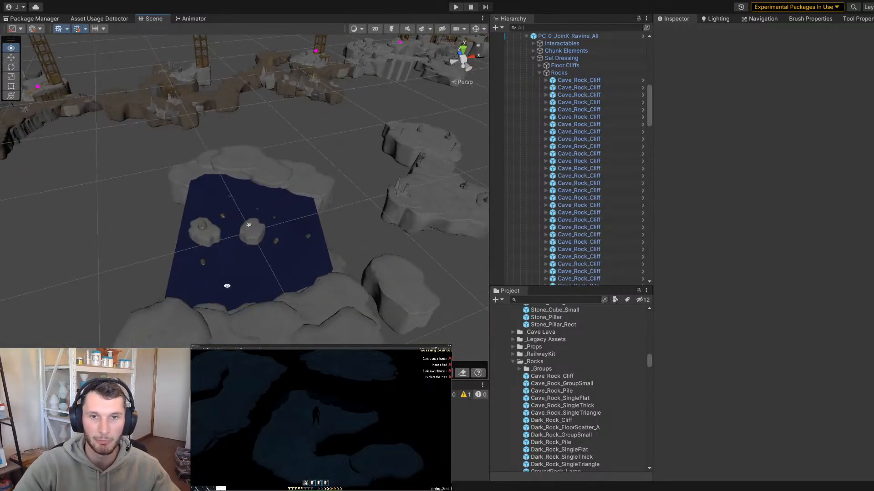
right_click_drag(227, 286, 107, 151)
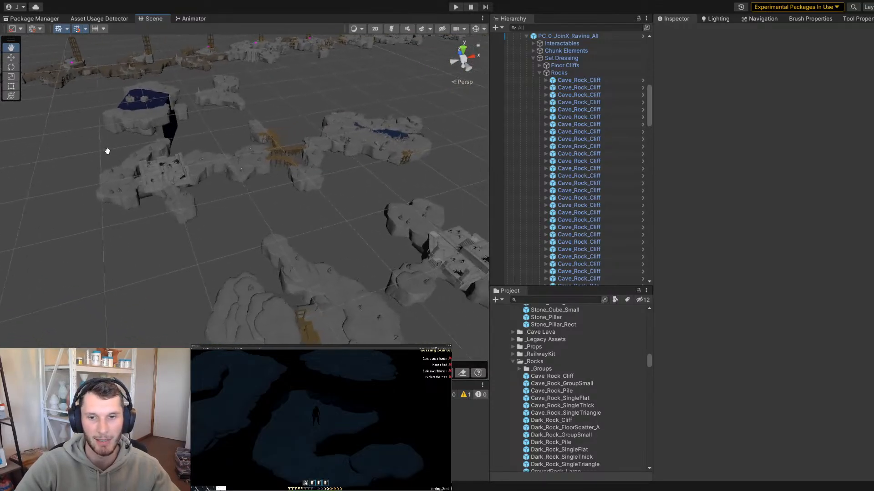
left_click_drag(108, 151, 326, 213)
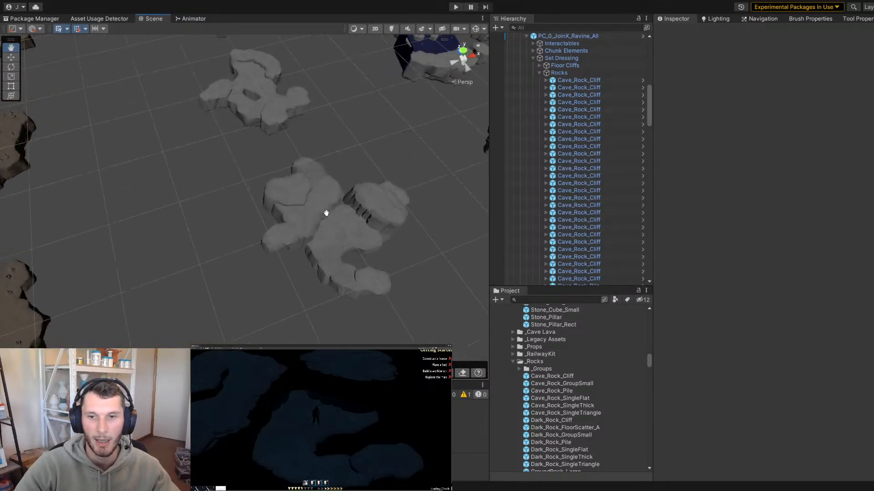
right_click_drag(326, 212, 329, 189)
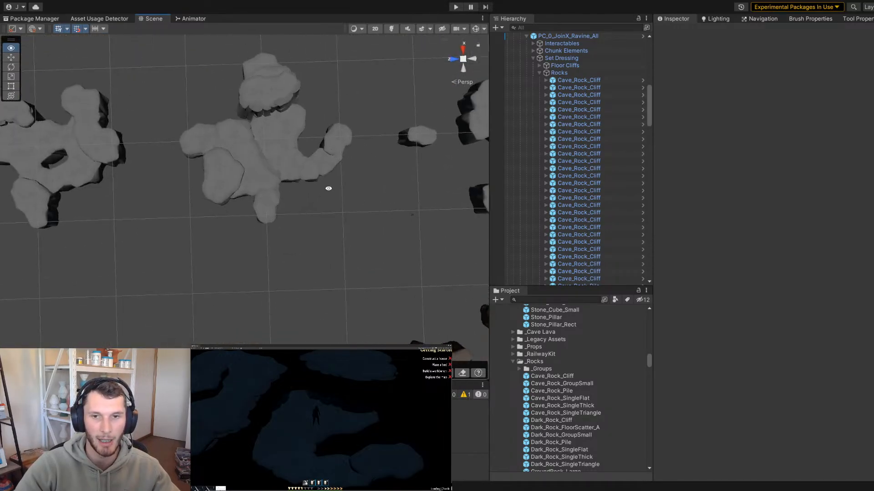
Open the PC_1_JoinT_Large_0 prefab in context and focus on its Cave_Cliff_Basic_6 floor cliff
right_click_drag(402, 167, 410, 228)
left_click(337, 200)
key("p")
left_click_drag(409, 228, 267, 212, "alt")
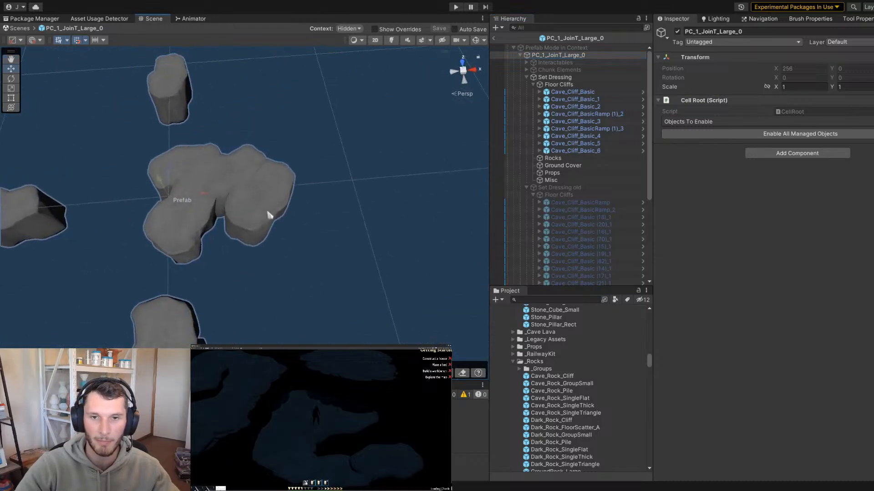
left_click(267, 213)
right_click_drag(267, 213, 381, 197)
key("f")
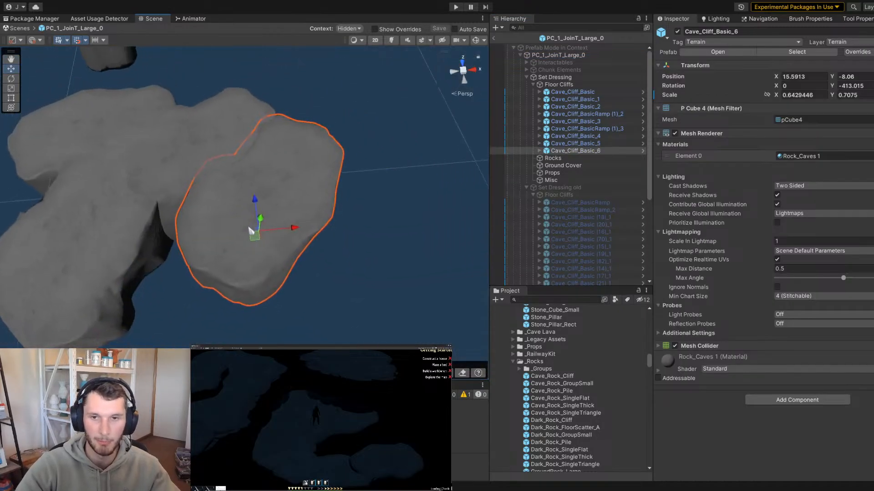
Enable the Set Dressing old group in PC_1_JoinT_Large_0 so the previous layout serves as a placement reference
right_click_drag(241, 230, 318, 233, "alt")
left_click_drag(318, 234, 353, 238, "alt")
scroll(259, 220, "up", 3)
scroll(353, 238, "down", 5)
left_click(574, 192)
left_click(575, 186)
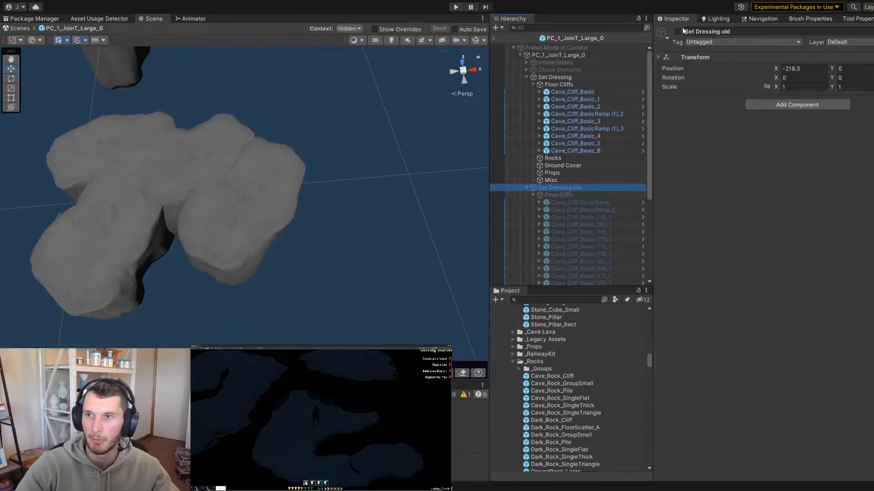
left_click(677, 31)
Move Cave_Cliff_Basic_6 onto the old layout's side ledge at about X 14.21 and rotate it about the vertical axis to about -530 degrees
left_click(263, 200)
left_click_drag(264, 200, 157, 194, "alt")
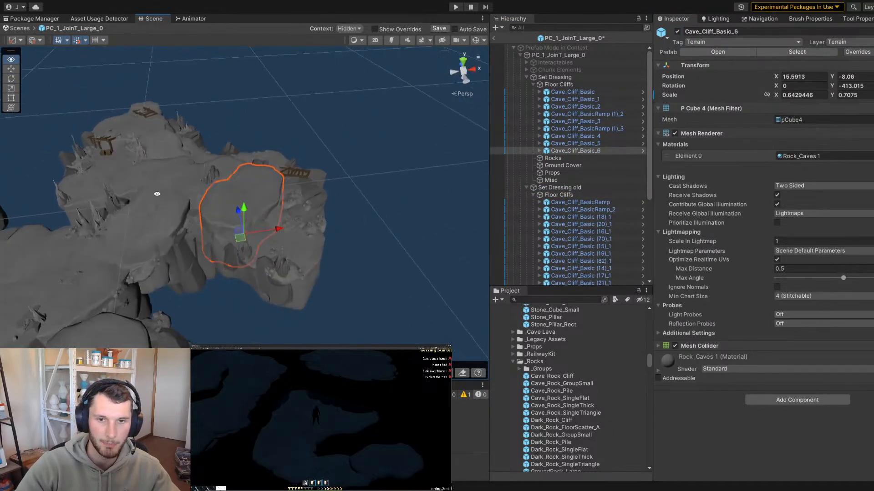
scroll(264, 196, "up", 3)
middle_click_drag(284, 196, 328, 152)
key("e")
left_click_drag(328, 152, 182, 199, "alt")
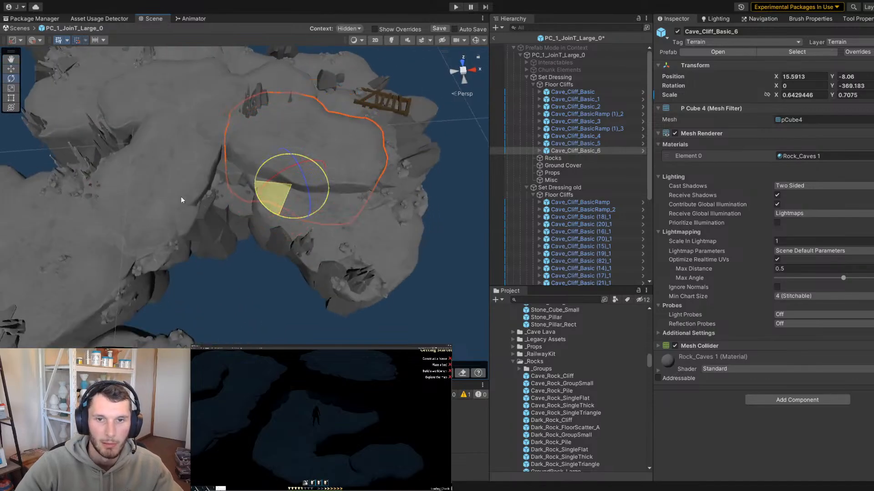
left_click_drag(292, 191, 165, 193)
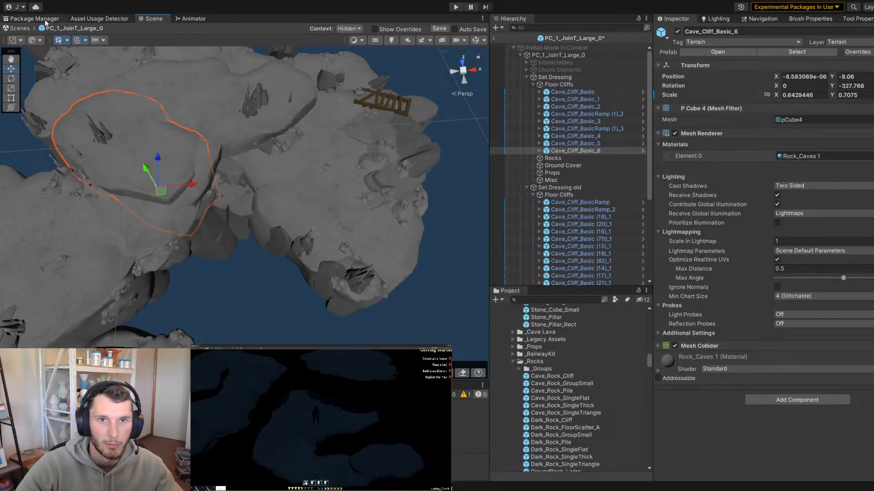
key("f")
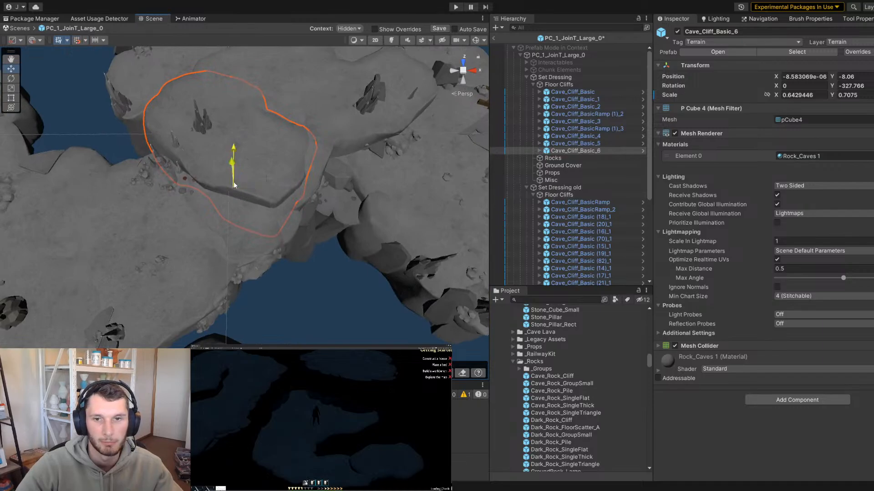
left_click_drag(233, 185, 304, 207)
key("ctrl+z")
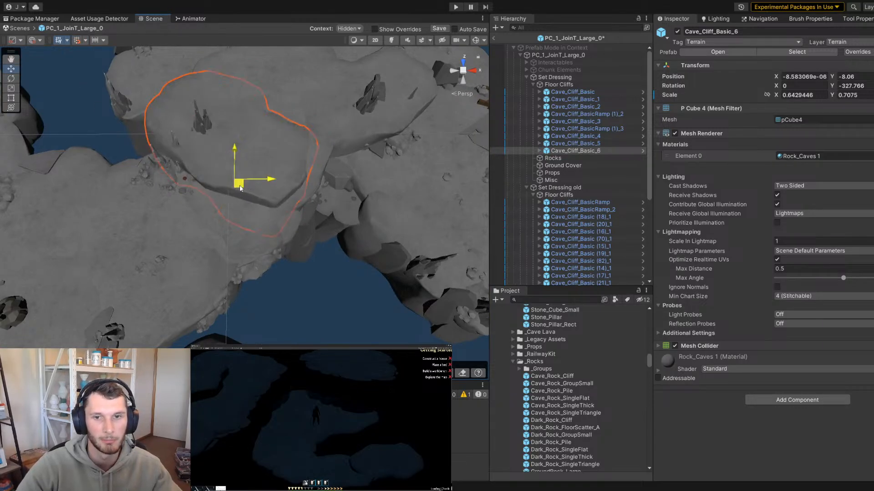
left_click_drag(239, 188, 373, 210)
key("f")
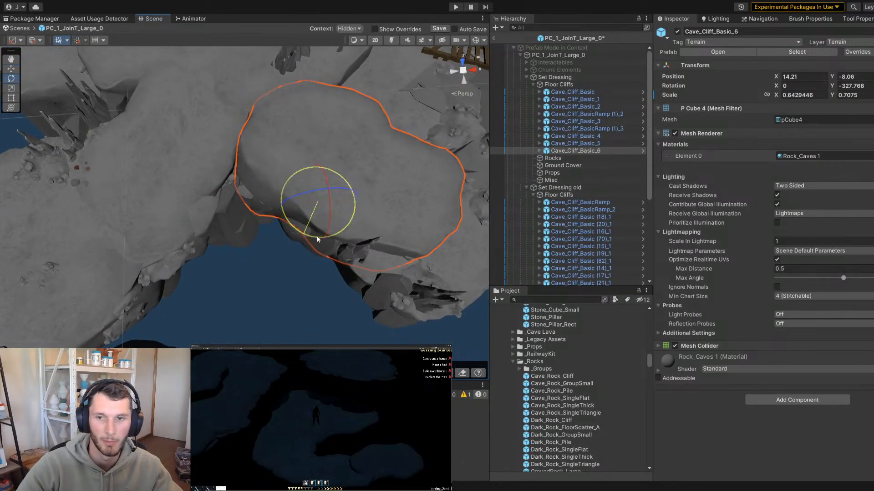
left_click_drag(317, 240, 574, 262)
Switch to Spotify, play the album Len's Island, Vol. 2 (Original Video Game Soundtrack), and return to Unity
key("alt+Tab")
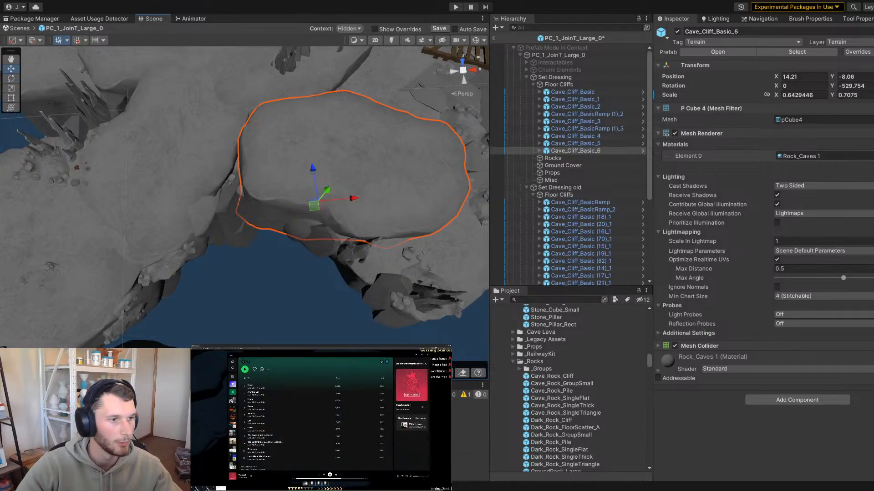
scroll(265, 413, "up", 2)
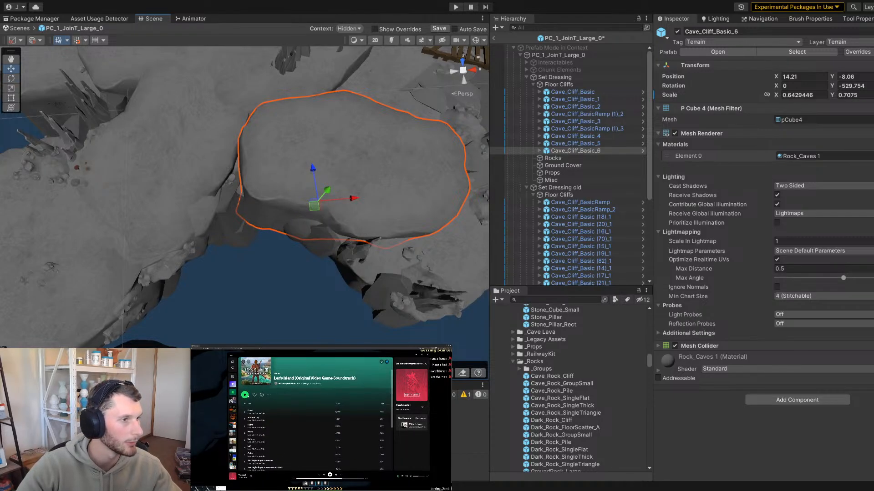
left_click(233, 363)
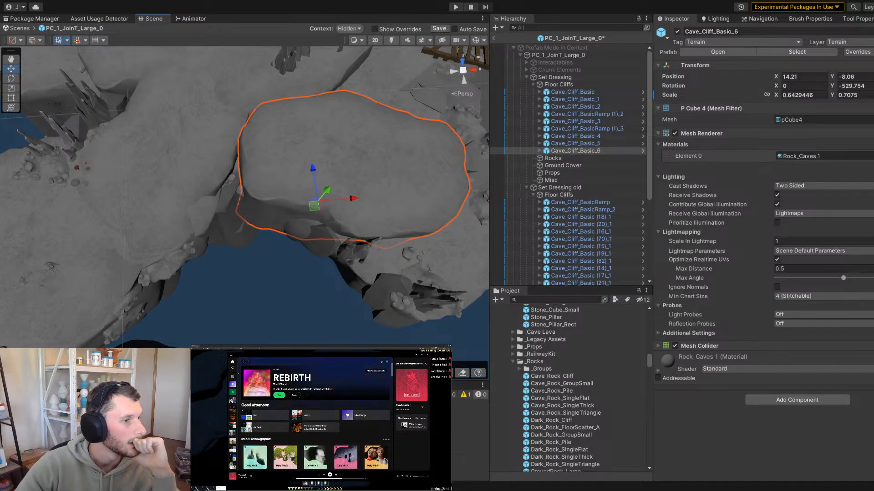
left_click(233, 368)
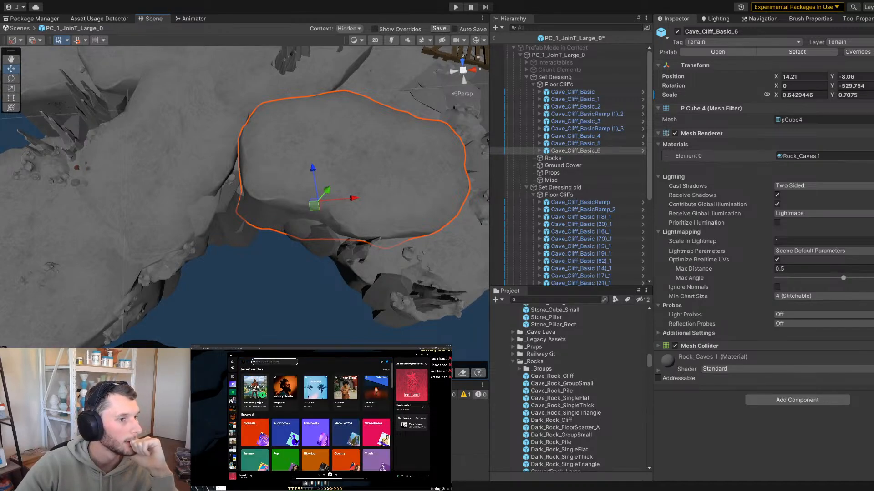
left_click(256, 403)
scroll(310, 409, "down", 3)
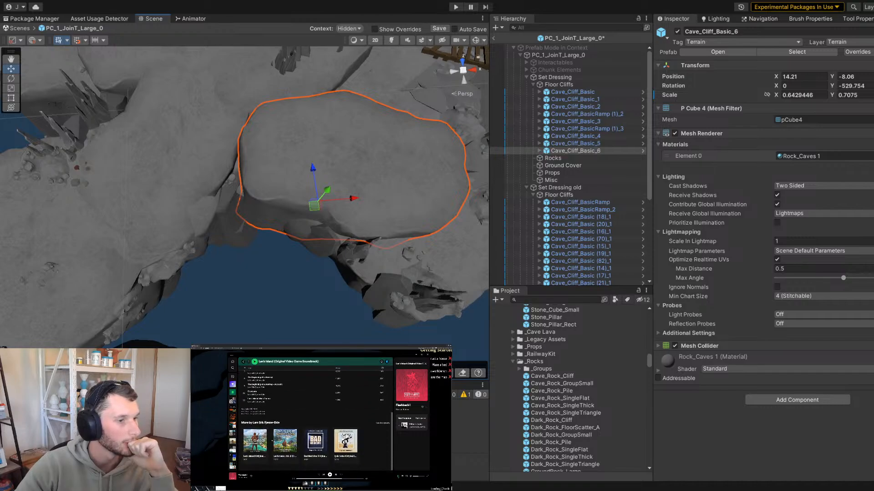
left_click(285, 440)
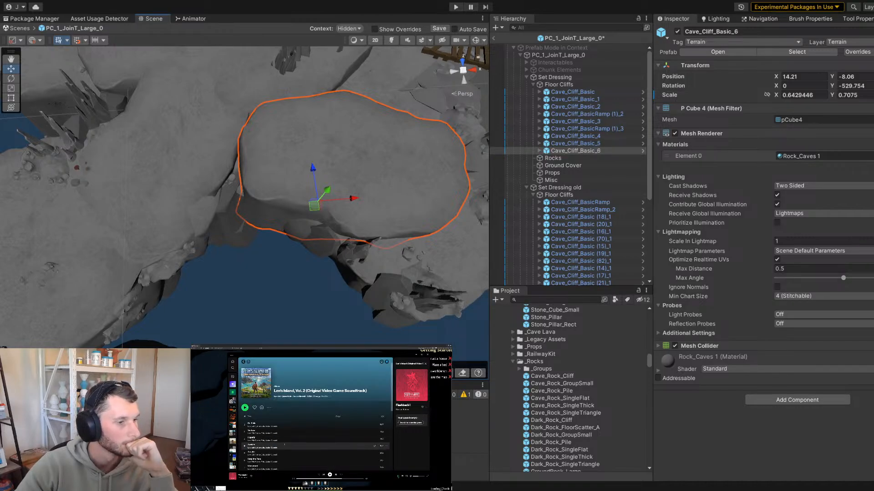
left_click(244, 408)
scroll(328, 449, "down", 5)
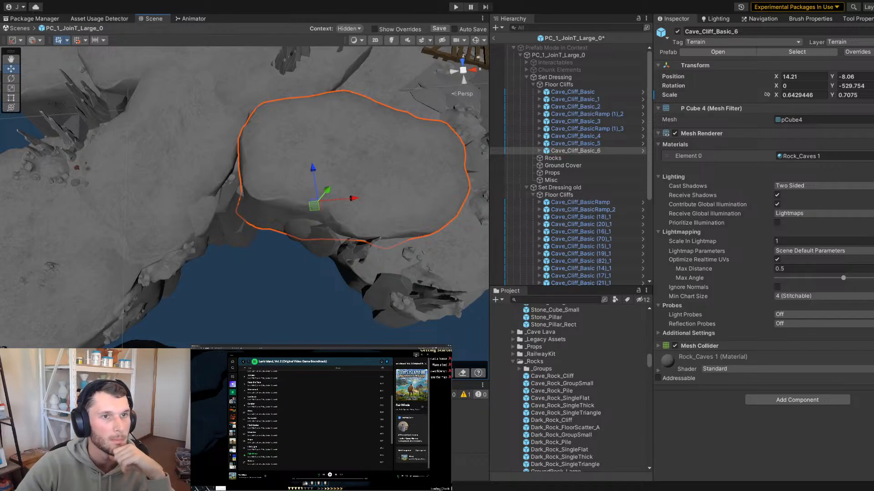
left_click(416, 355)
Adjust Cave_Cliff_Basic_6 to about X 13.31 and -510 degrees, and place a duplicate next to it at about X 14.67, rotated to about -399 degrees
left_click_drag(264, 229, 269, 171, "alt")
key("e")
key("x")
scroll(270, 243, "up", 3)
key("ctrl+d")
left_click_drag(286, 202, 132, 181)
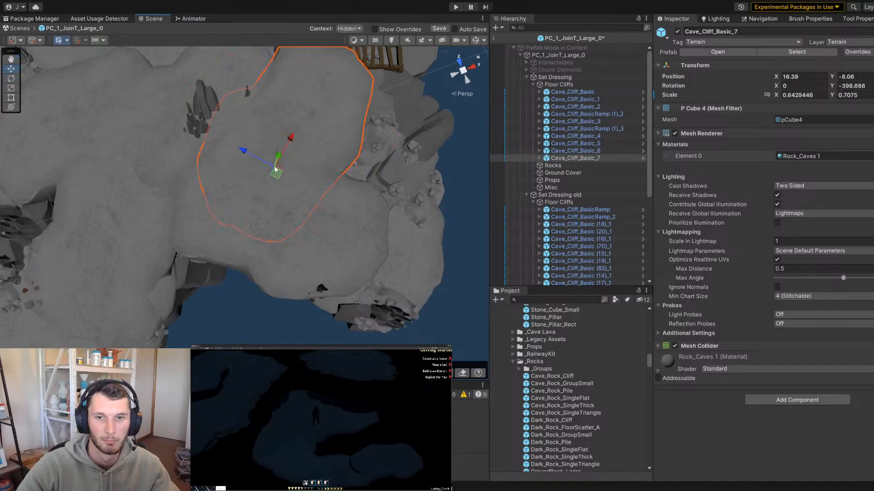
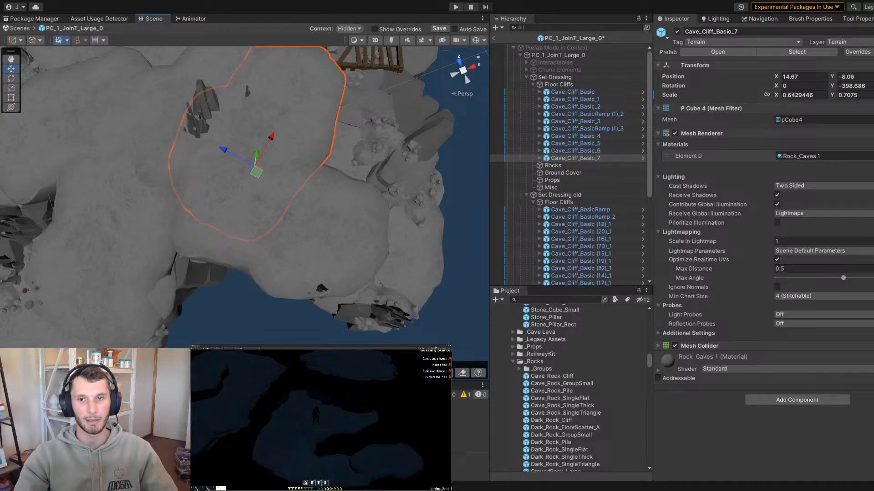
Examine the old layout's crystals, ledges and wooden props around the new cliffs from low, close and overhead angles
mouse_move(296, 176)
left_mouse_down("alt")
mouse_move(283, 188)
mouse_move(341, 181)
mouse_move(243, 189)
mouse_move(269, 197)
mouse_move(309, 169)
left_mouse_up("alt")
left_click_drag(225, 118, 343, 207, "alt")
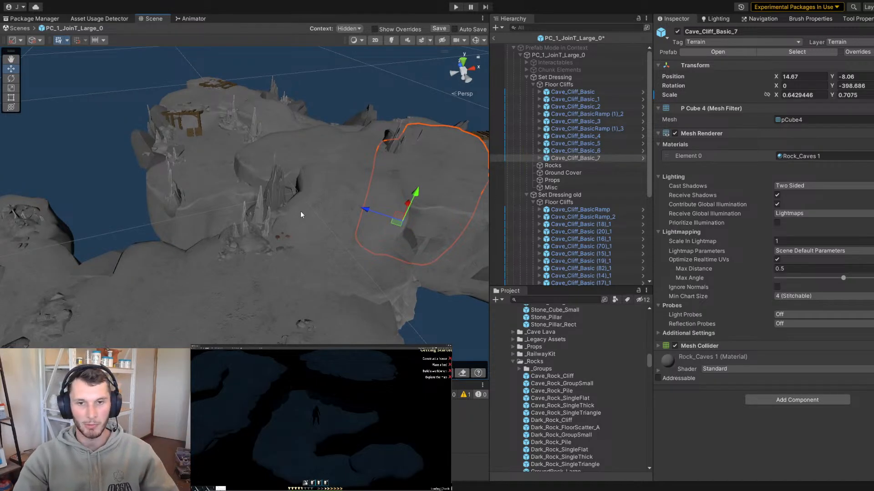
left_click_drag(300, 211, 202, 190, "alt")
scroll(225, 169, "up", 10, "alt")
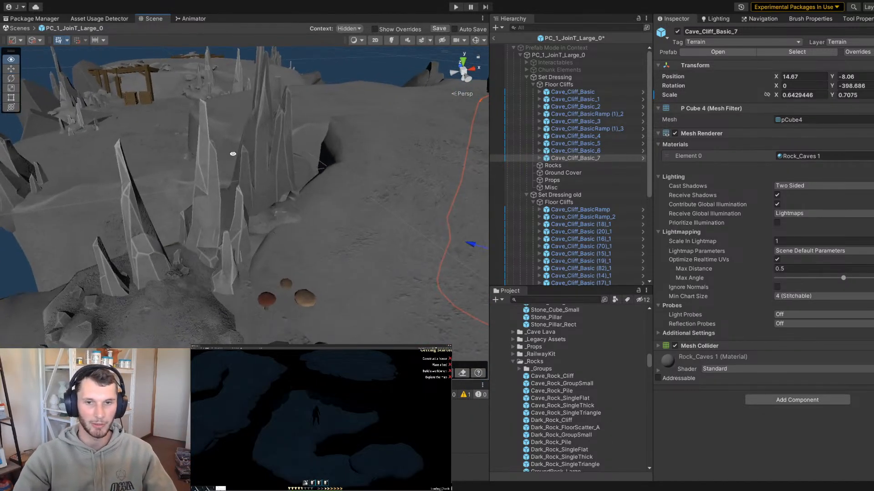
scroll(137, 187, "down", 15, "alt")
left_click_drag(129, 170, 204, 197, "alt")
scroll(550, 191, "down", 1)
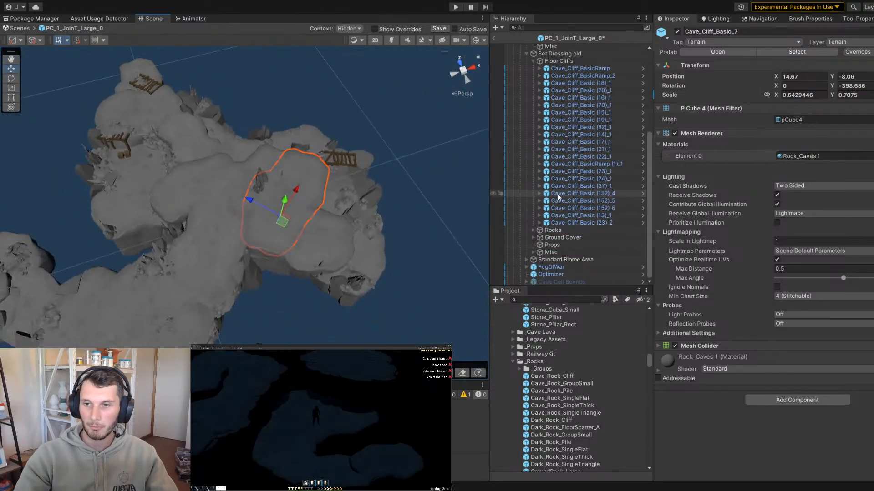
Toggle the Set Dressing old group off and on to compare the new floor cliffs with the previous layout
left_click(561, 191)
left_click(677, 32)
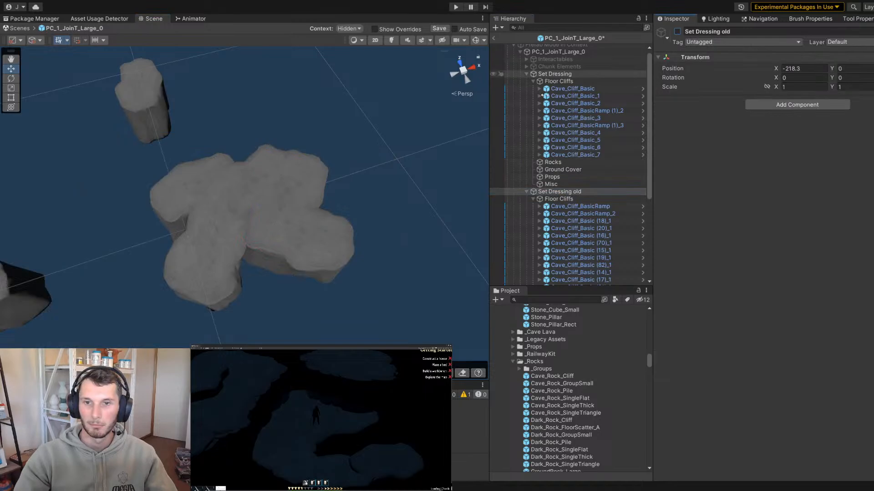
left_click(322, 250)
left_click(551, 185)
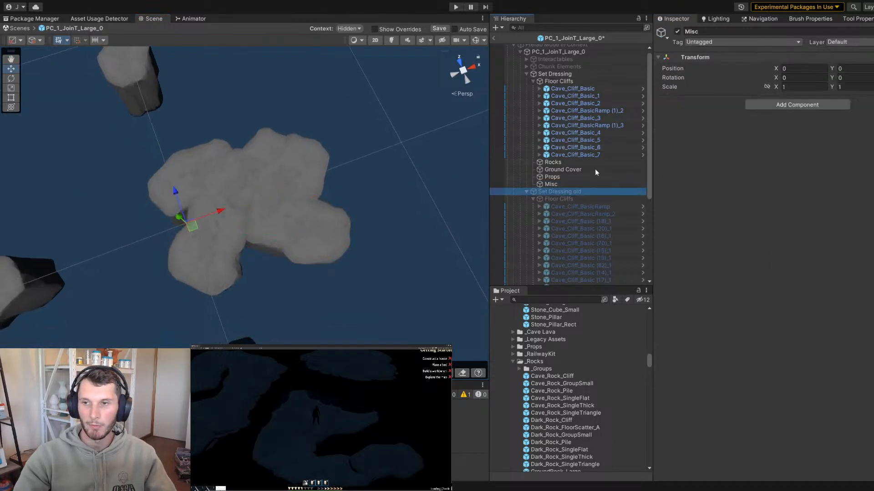
left_click(677, 31)
left_click_drag(114, 182, 293, 207, "alt")
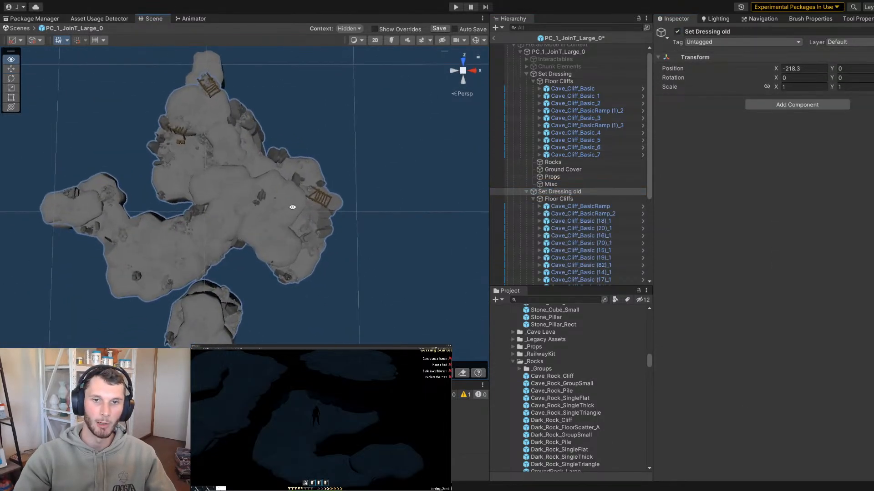
left_click(677, 32)
left_click(677, 31)
Duplicate Cave_Cliff_Basic_6, move the copy out to about X 23.4, and stretch it to an X scale of about 0.654
scroll(435, 256, "up", 4)
left_click(334, 265)
left_click(321, 265)
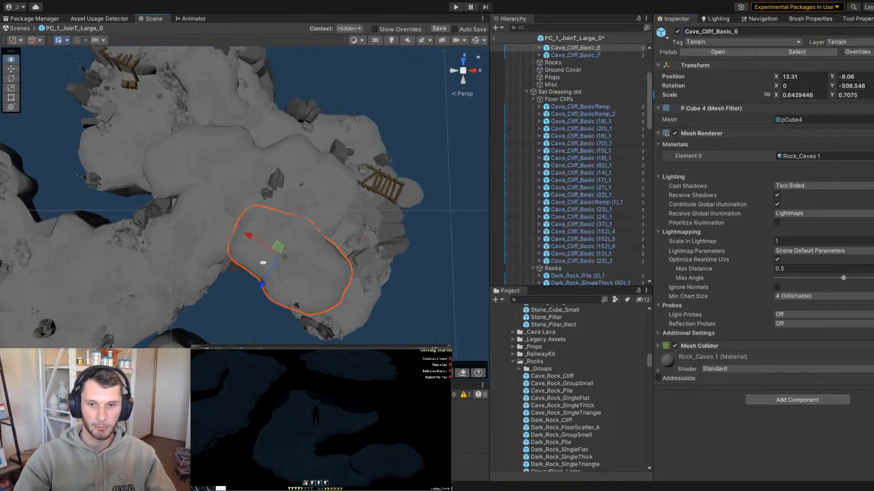
scroll(258, 232, "up", 2)
left_click_drag(263, 262, 344, 228, "alt")
key("ctrl+d")
middle_click_drag(314, 248, 255, 216)
scroll(335, 245, "up", 2)
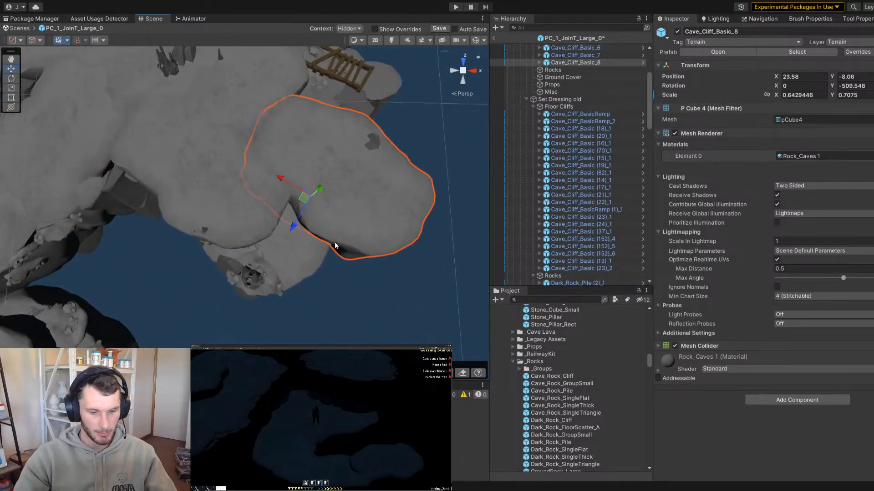
left_click_drag(351, 273, 347, 283)
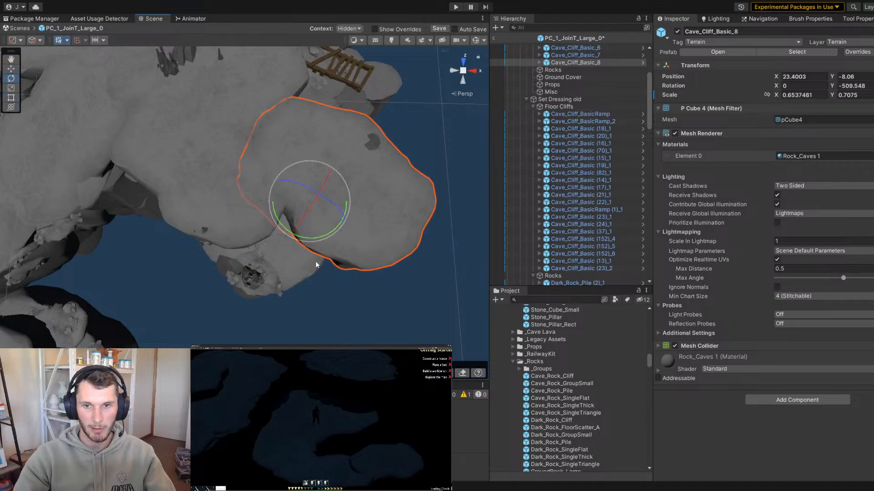
Rotate Cave_Cliff_Basic_8 to about -483 degrees and move it to about X 17.55, over the old ledge
left_click_drag(318, 237, 260, 223)
key("w")
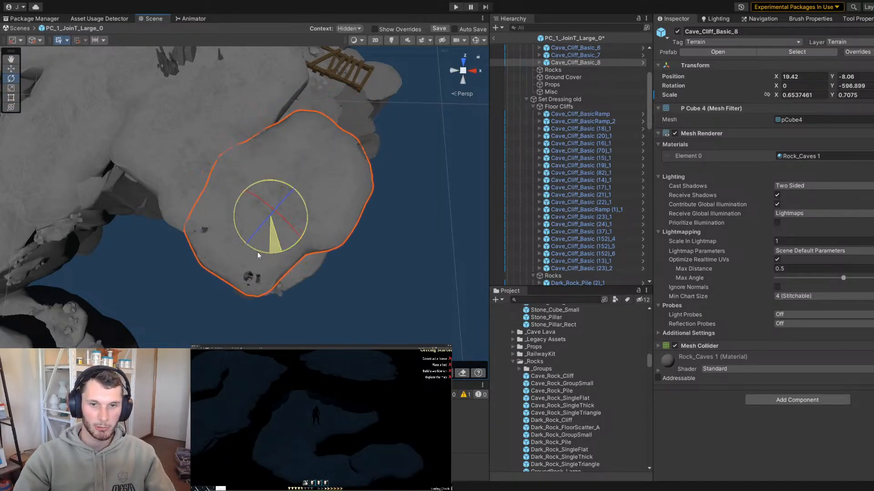
left_click_drag(188, 253, 123, 244)
left_click_drag(268, 230, 244, 260)
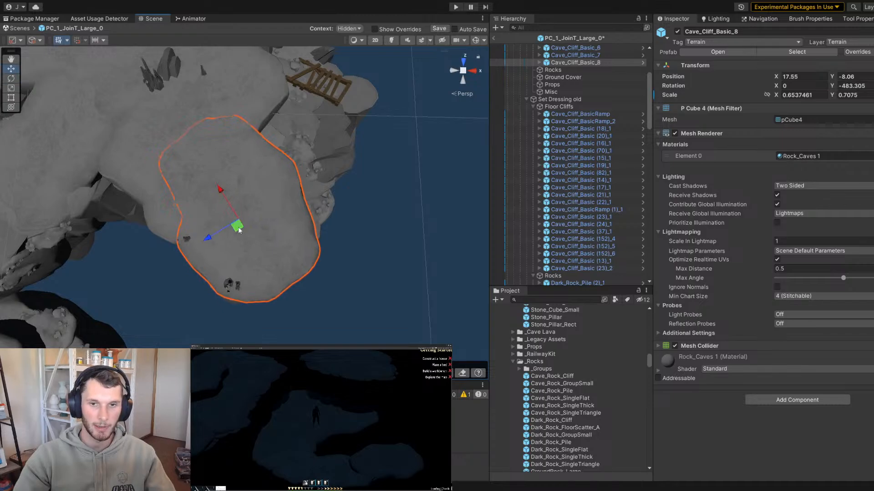
Duplicate Cave_Cliff_Basic_8 and place the copy at about X 21.74, rotated to about -615 degrees
key("ctrl+d")
left_click_drag(238, 230, 279, 188)
key("e")
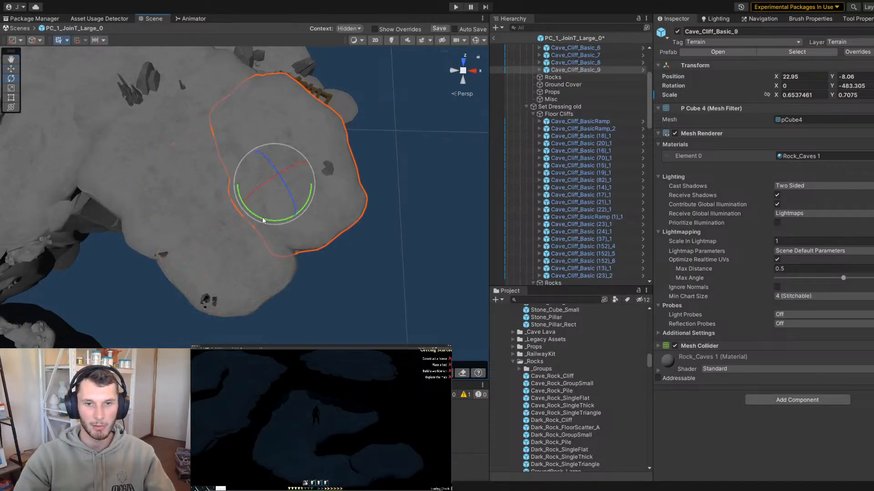
left_click_drag(263, 221, 448, 211)
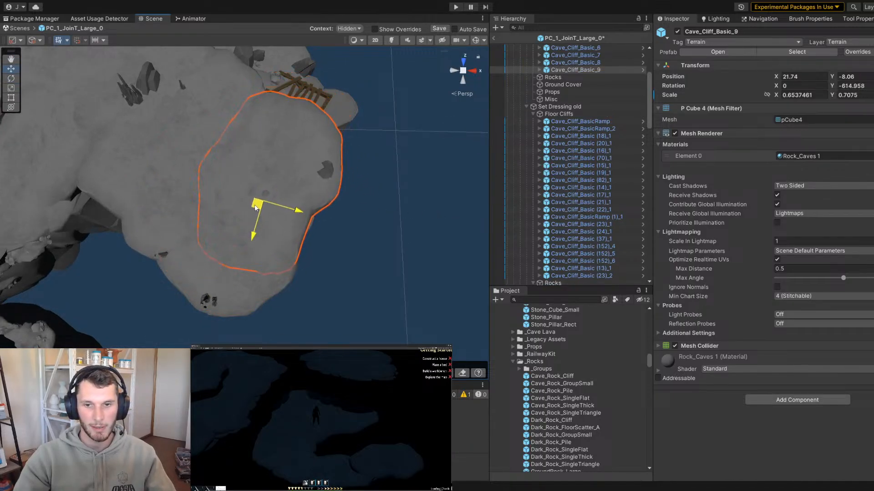
Extend the cliff edge with two more duplicates, at about X 21.36 and -546 degrees, and about X 20.73 and -496 degrees
middle_click_drag(245, 207, 223, 246)
key("ctrl+d")
left_click_drag(247, 247, 245, 188)
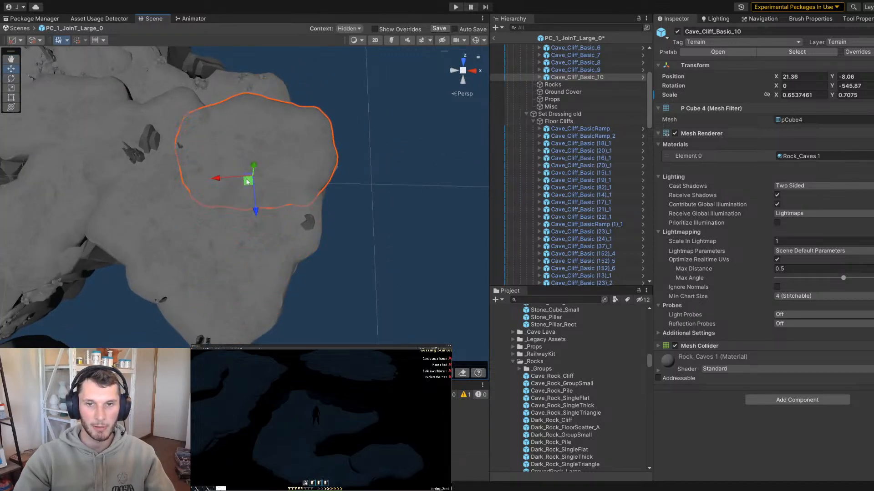
key("ctrl+d")
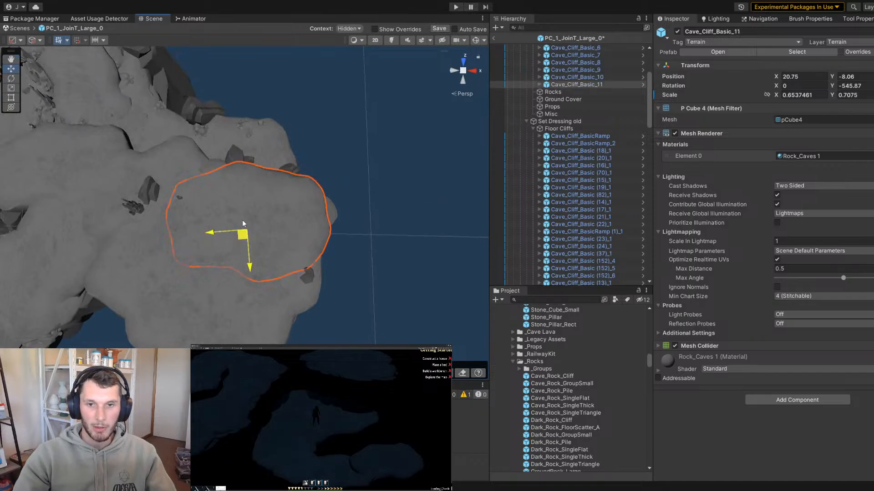
left_click_drag(242, 235, 246, 188)
key("e")
left_click_drag(242, 219, 183, 207)
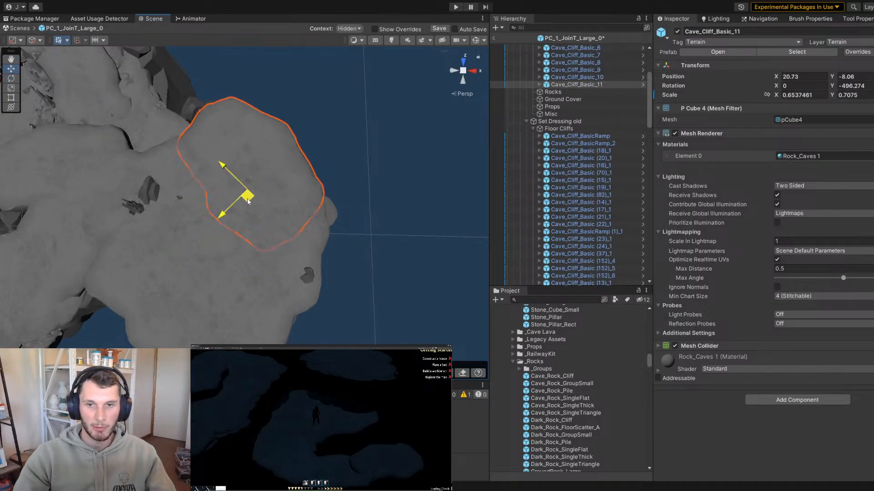
Duplicate Cave_Cliff_Basic_11 and place the copy at about X 9.65, rotated to about -354 degrees
scroll(255, 209, "down", 4)
key("ctrl+d")
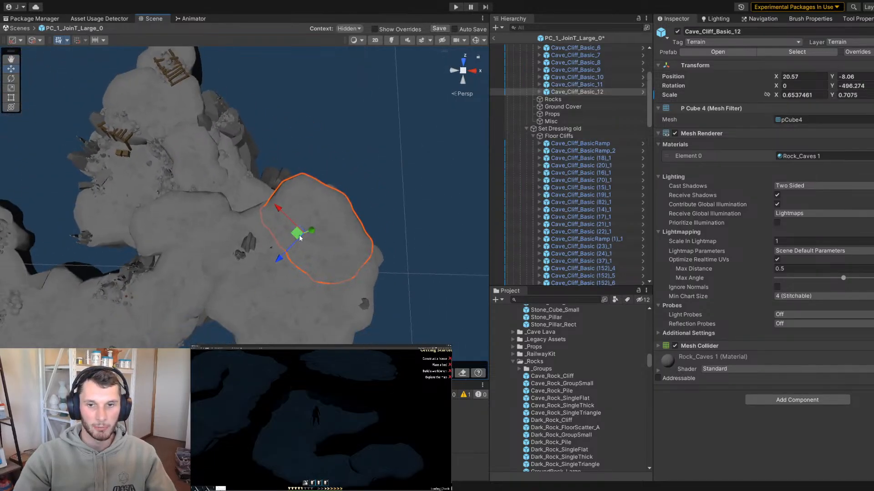
left_click_drag(301, 235, 227, 210)
left_click_drag(250, 237, 42, 150)
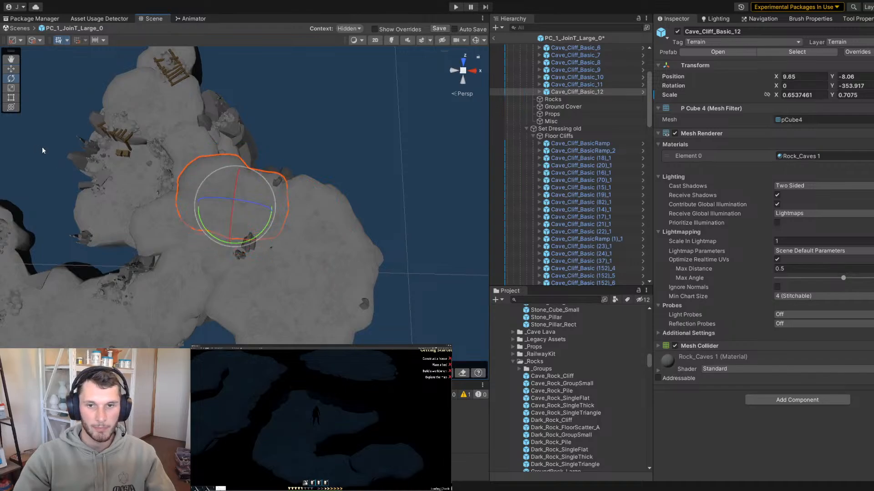
Duplicate Cave_Cliff_Basic_12 and place the copy at about X 2.57, rotated to about -471 degrees
left_click_drag(258, 210, 328, 214, "alt")
right_click_drag(328, 214, 335, 244, "alt")
key("ctrl+d")
left_click_drag(332, 214, 413, 236)
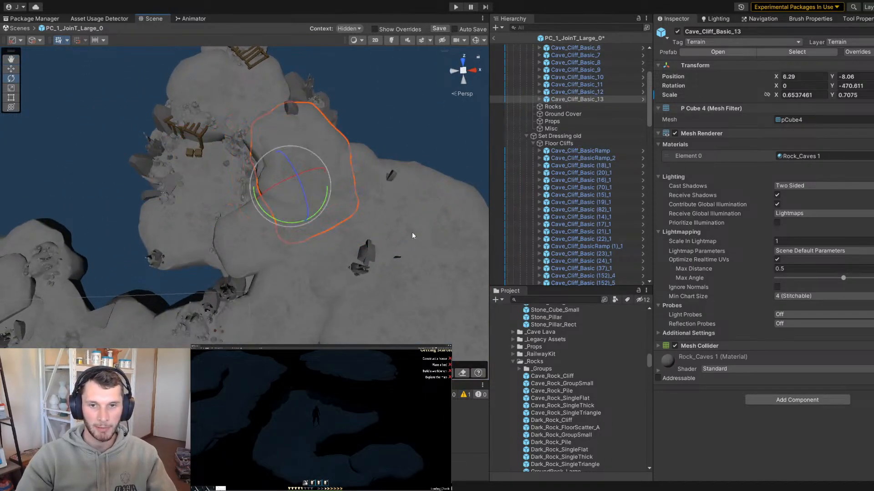
left_click_drag(288, 196, 256, 234)
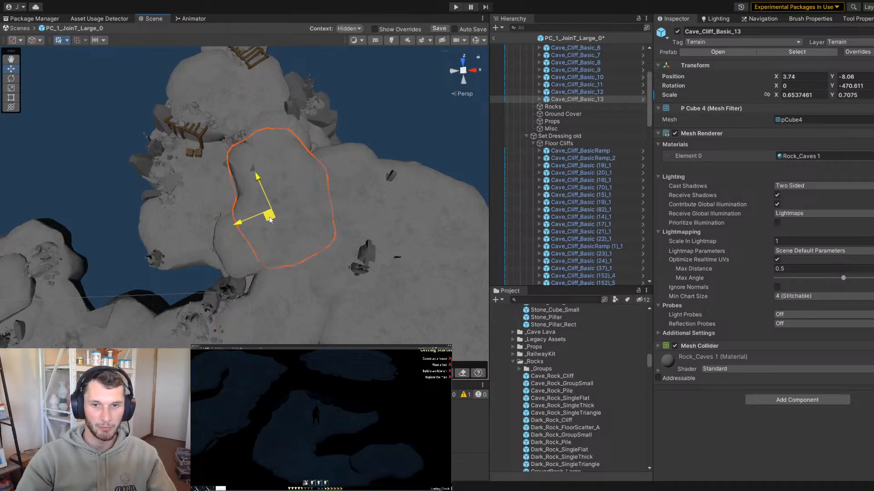
right_click_drag(263, 223, 293, 240, "alt")
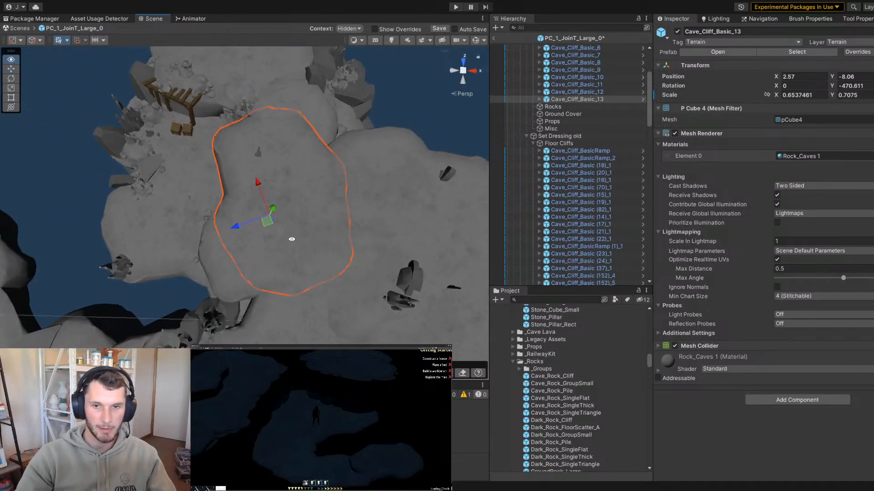
Duplicate Cave_Cliff_Basic_13 and place the copy at about X 6.54, rotated to about -334 degrees
middle_click_drag(293, 240, 232, 273)
key("ctrl+d")
left_click_drag(250, 246, 283, 159)
left_click(107, 150)
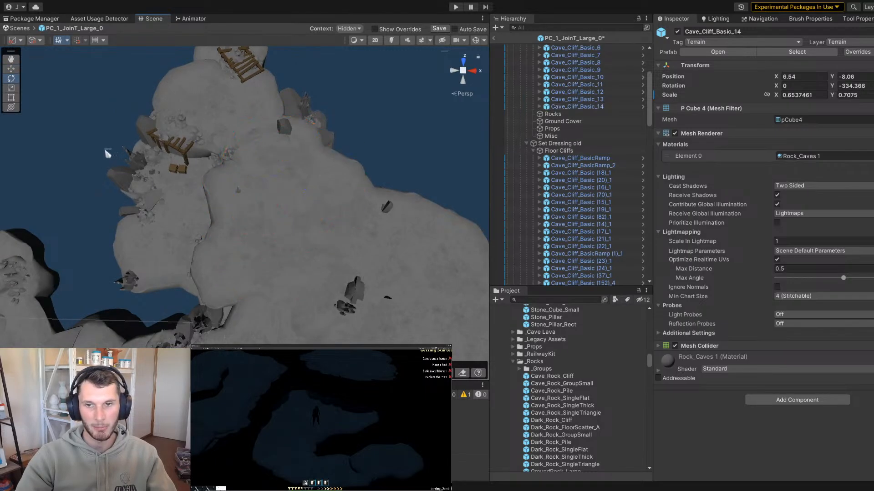
left_click(318, 151)
key("f")
left_click_drag(249, 253, 363, 189)
key("w")
Place another duplicate cliff at about X -1.11, rotated to about -341 degrees, and hide the Set Dressing old group
scroll(249, 226, "down", 5)
key("ctrl+d")
key("w")
scroll(354, 199, "up", 5)
scroll(363, 189, "down", 6)
left_click(568, 152)
left_click(677, 32)
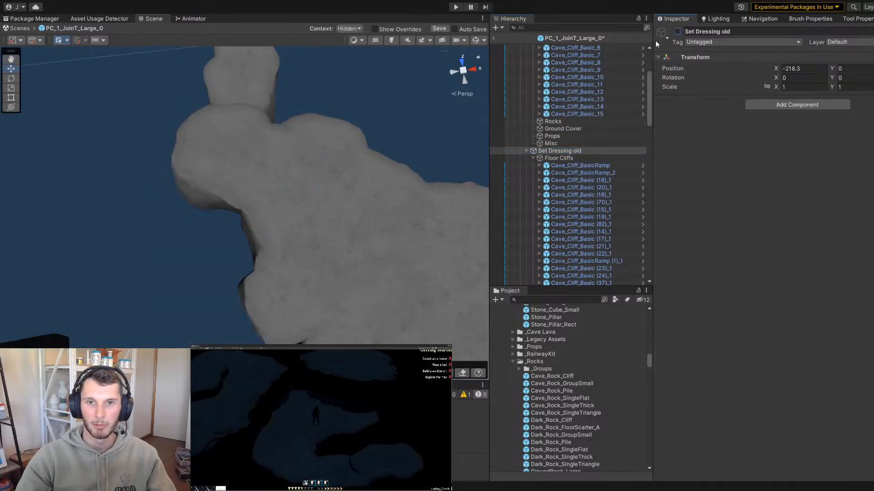
Duplicate Cave_Cliff_Basic_15 and place the copy at about X 1.91, rotated to about -469 degrees and lowered slightly
scroll(235, 136, "down", 4)
left_click(228, 164)
left_click_drag(217, 129, 138, 168, "alt")
scroll(162, 146, "down", 5)
right_click_drag(138, 168, 477, 220, "alt")
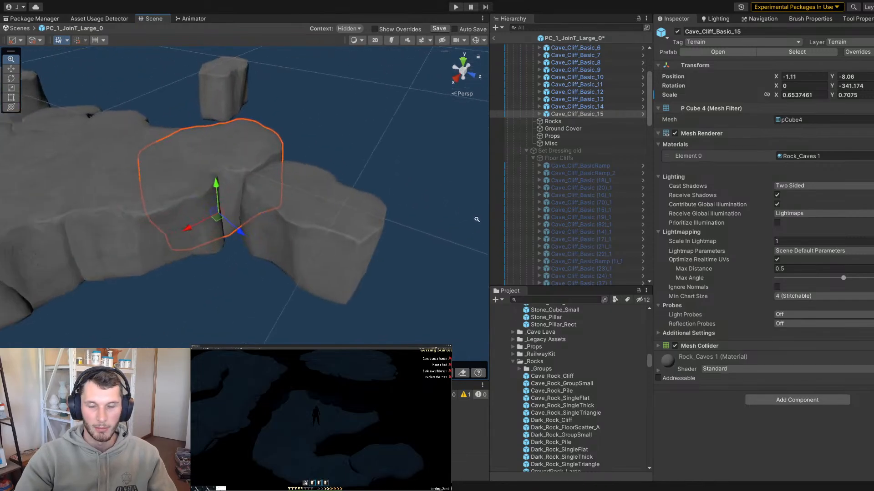
left_click_drag(314, 195, 187, 180, "alt")
right_click_drag(187, 179, 293, 223, "alt")
key("ctrl+d")
left_click_drag(258, 206, 425, 254)
key("e")
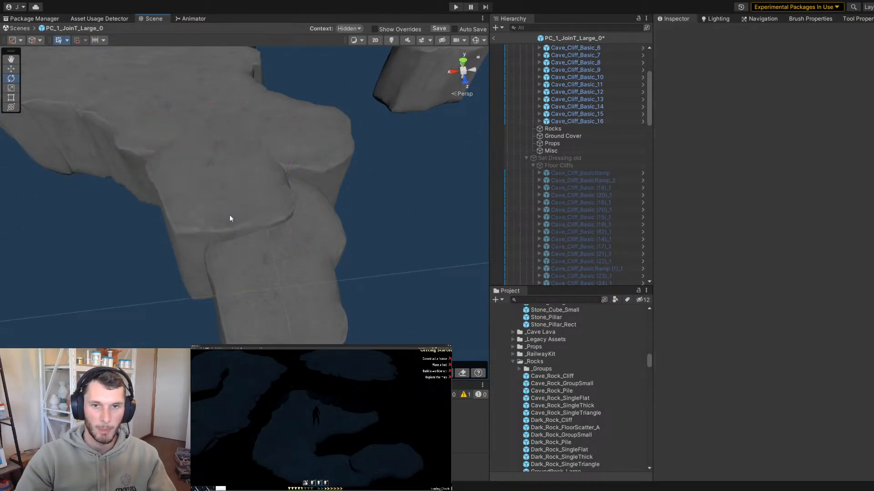
left_click(230, 217)
left_click_drag(199, 248, 227, 251)
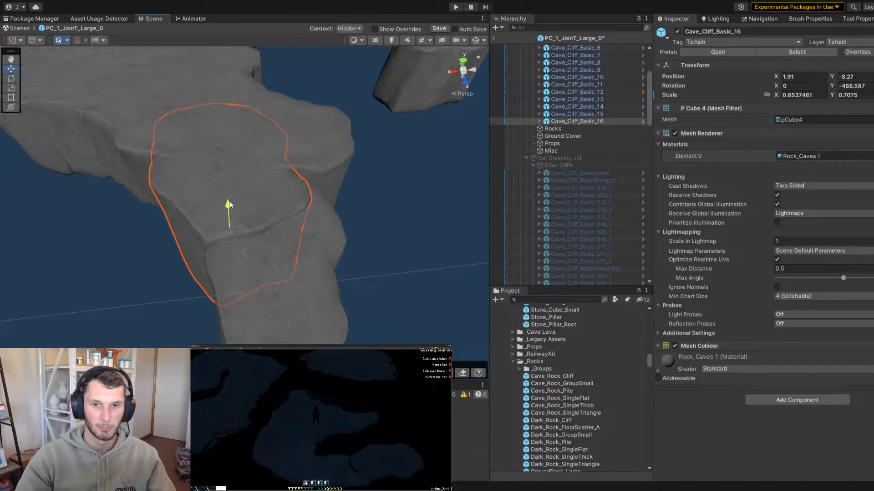
left_click_drag(229, 201, 172, 255)
Duplicate Cave_Cliff_Basic_16 and fit the copy into the cliff edge beside it
key("ctrl+d")
key("e")
scroll(171, 255, "down", 3)
left_click(174, 234)
scroll(239, 213, "up", 3)
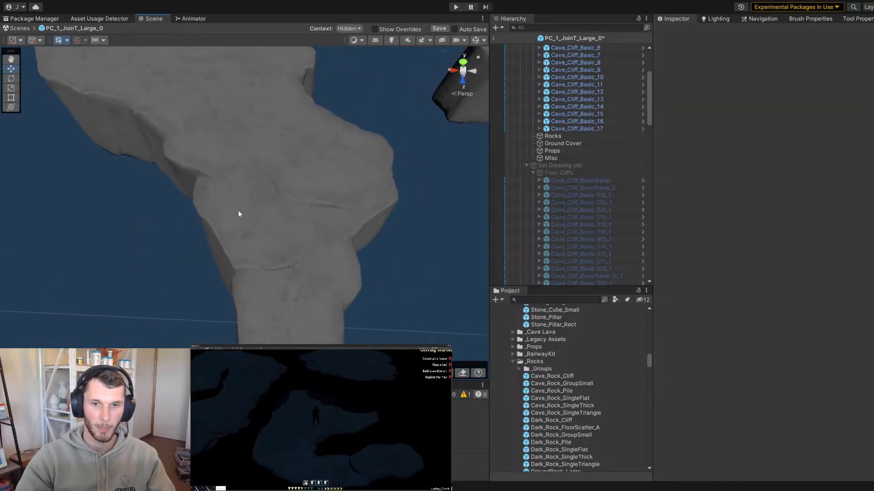
Duplicate Cave_Cliff_Basic_16 again and place the copy at about X 1.7, rotated to about -393 degrees
left_click(242, 239)
key("ctrl+d")
left_click_drag(246, 236, 235, 206)
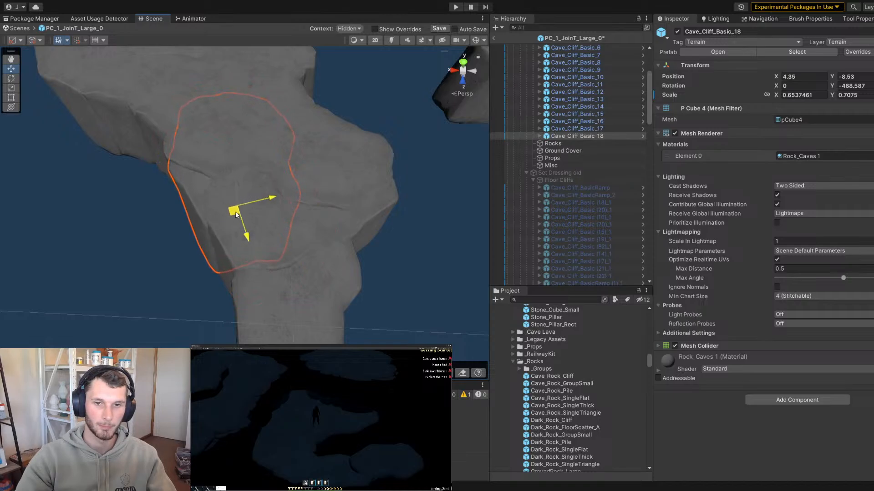
left_click_drag(233, 243, 146, 214)
key("w")
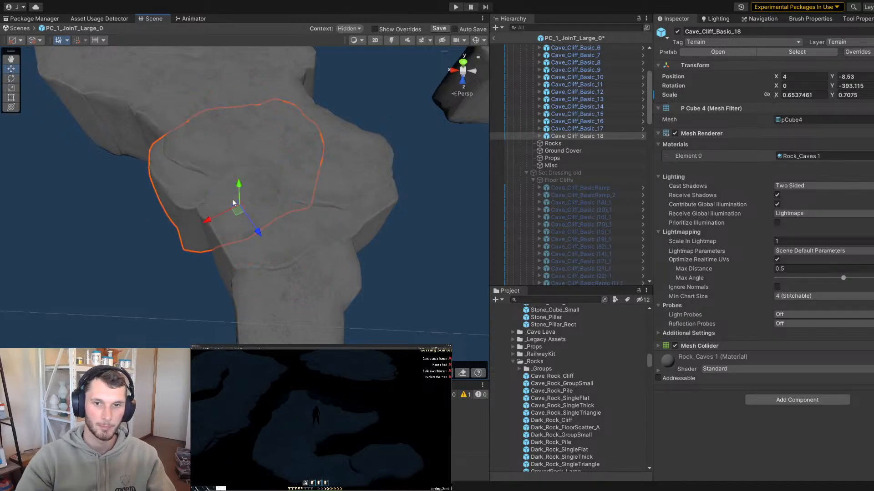
left_click_drag(244, 211, 257, 219)
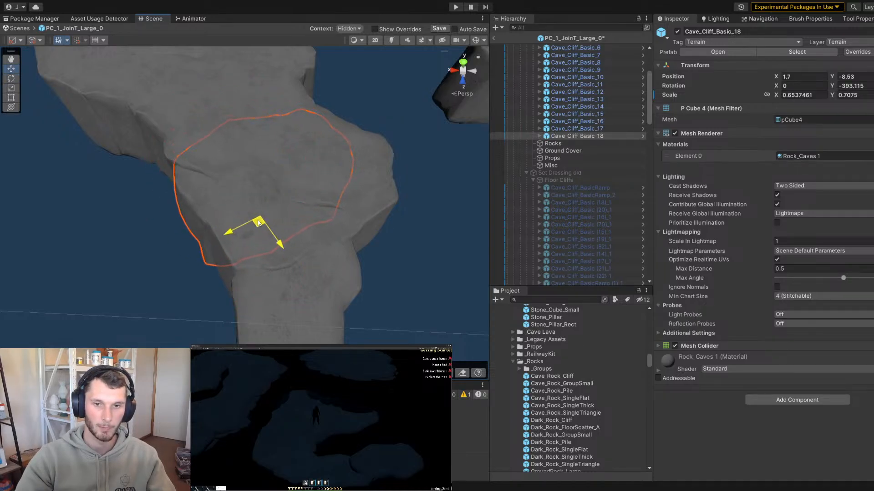
Show the Set Dressing old group, compare its layout with the new cliffs from several angles, and hide it again
left_click(127, 257)
left_click_drag(127, 258, 268, 214, "alt")
left_click(590, 174)
middle_click_drag(268, 214, 312, 187)
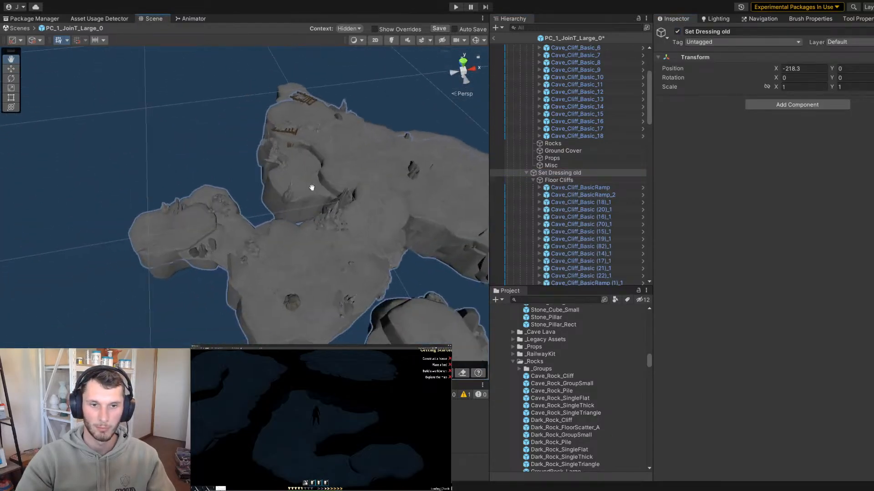
left_click(150, 235)
left_click_drag(150, 235, 286, 253, "alt")
left_click(286, 252)
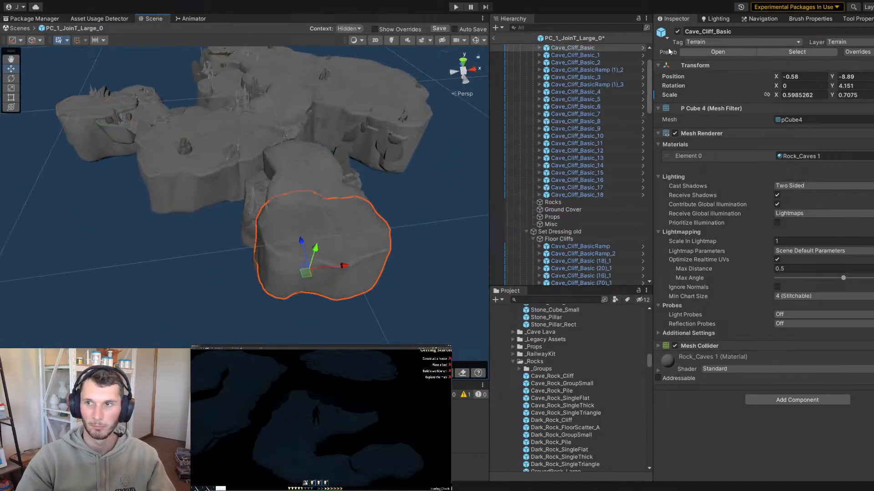
left_click(559, 231)
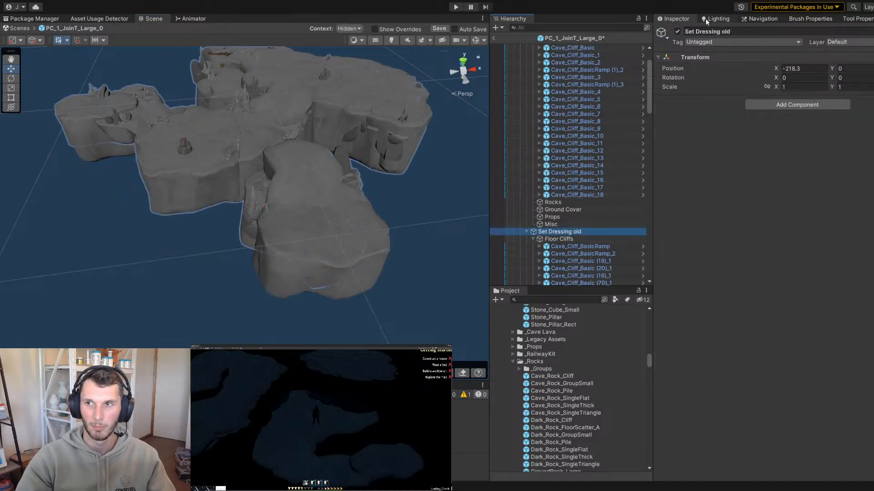
left_click(678, 31)
Duplicate Cave_Cliff_Basic and move the copy down against the inner edge of the new cliffs
left_click(321, 234)
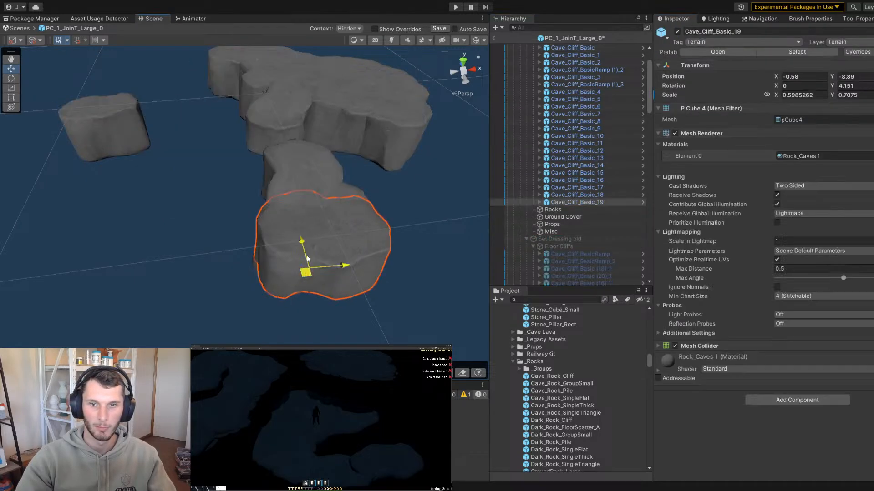
left_click_drag(304, 268, 238, 253)
key("f")
scroll(267, 318, "up", 3)
left_click_drag(267, 318, 262, 313)
right_click_drag(262, 313, 264, 291, "alt")
left_click_drag(264, 291, 250, 255, "alt")
Duplicate Cave_Cliff_Basic_19, stretch the copy to an X scale of about 0.613, and rotate it into the cliff gap
key("ctrl+d")
scroll(250, 255, "up", 3)
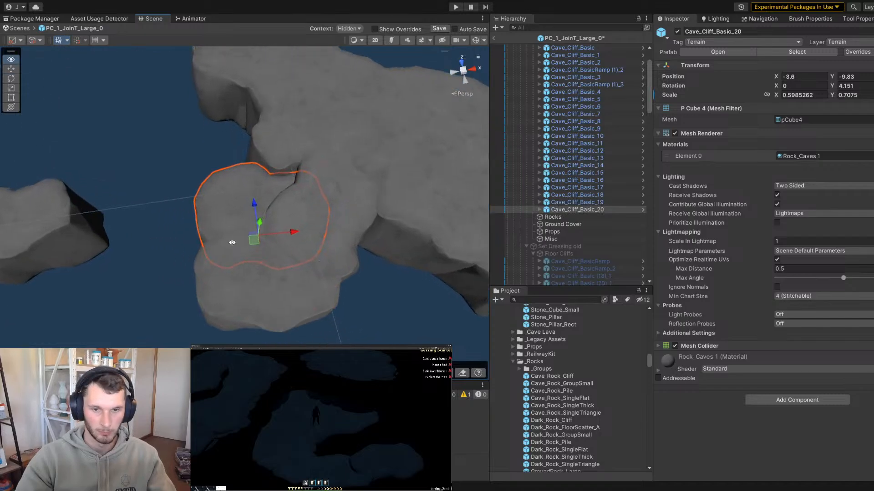
key("t")
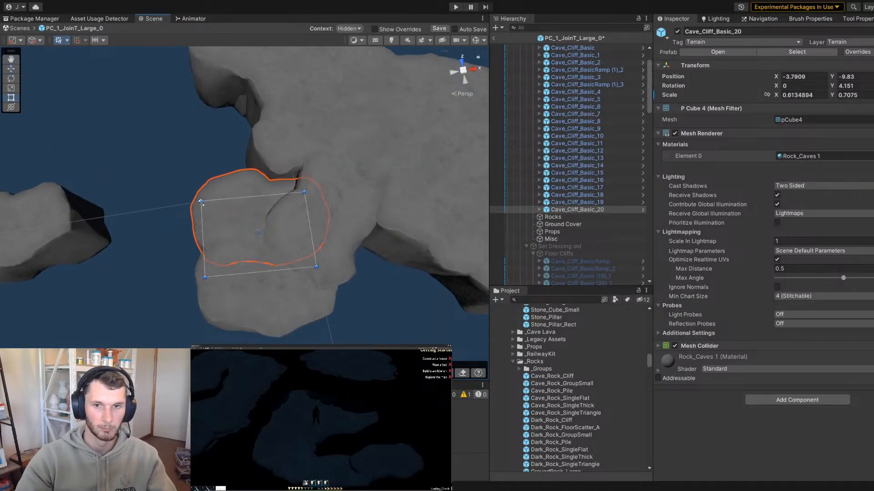
key("e")
left_click_drag(246, 253, 345, 275)
key("w")
Toggle the Set Dressing old group to check the new inner-edge cliffs against the previous layout
left_click(556, 247)
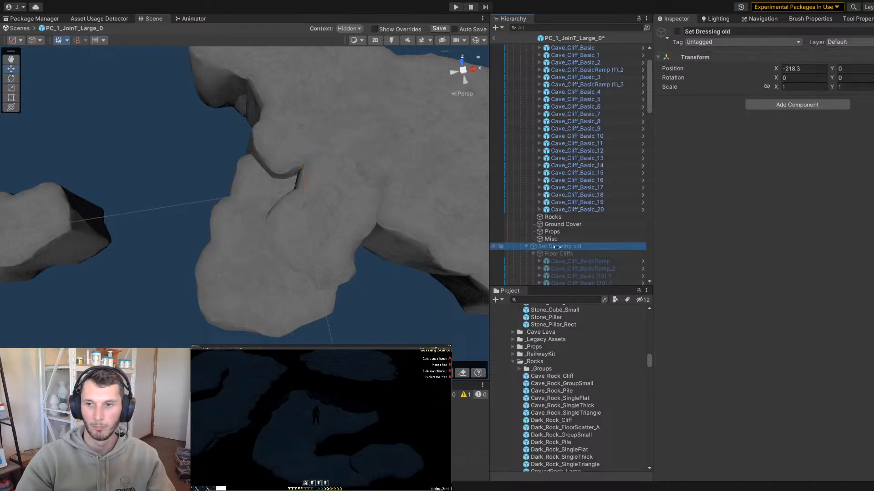
left_click(678, 32)
left_click(678, 31)
left_click(678, 31)
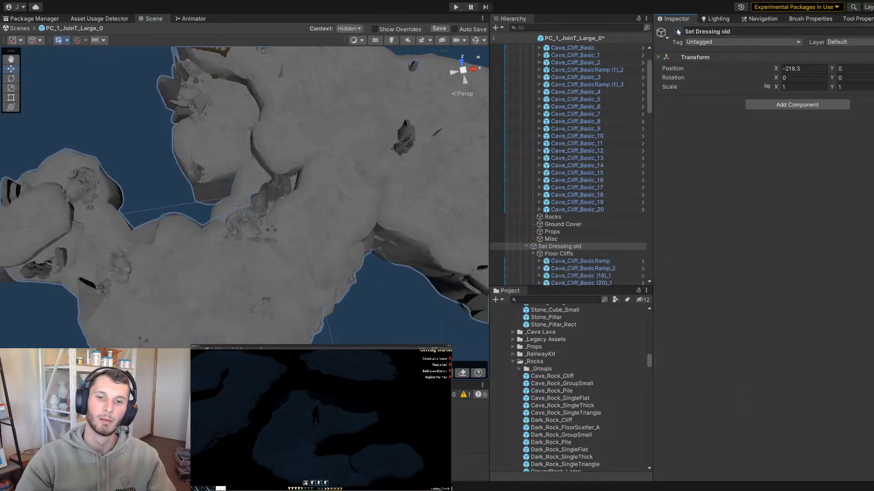
left_click(678, 32)
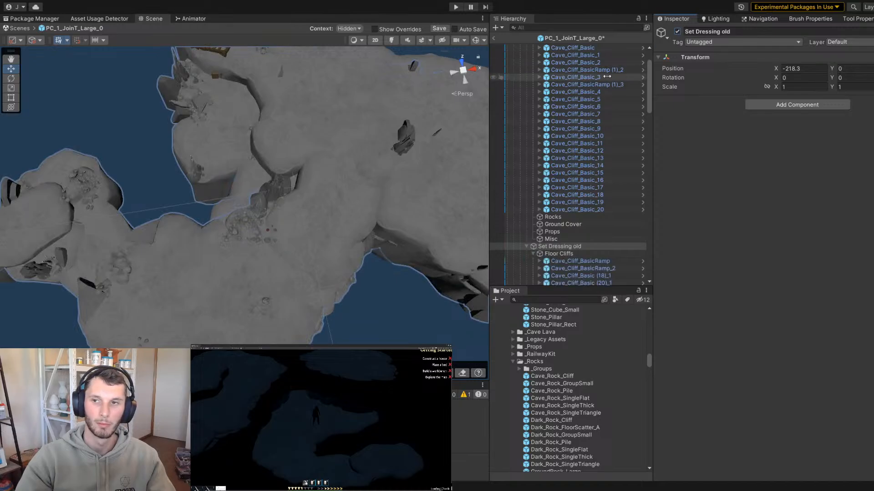
Hide the new Set Dressing group to examine the old layout from above and at an angle, then show it again
scroll(591, 84, "up", 2)
left_click(678, 31)
right_click_drag(319, 128, 197, 132, "alt")
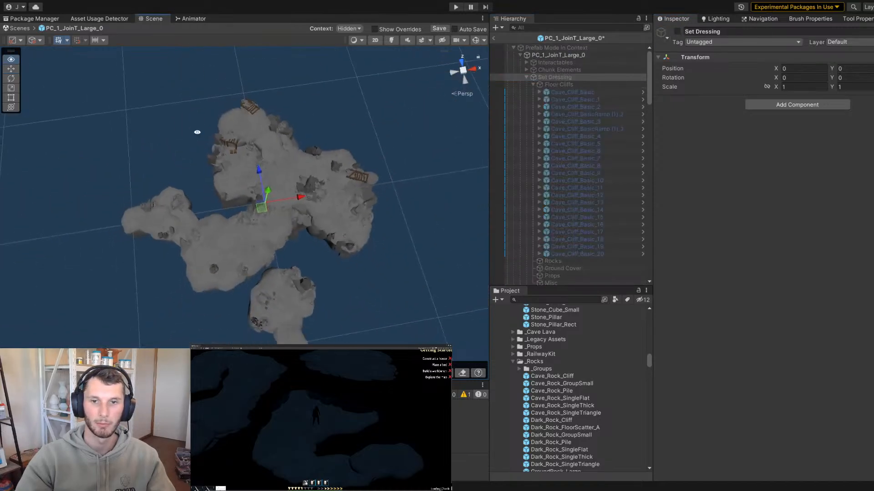
left_click_drag(197, 133, 127, 154, "alt")
right_click_drag(127, 154, 364, 180, "alt")
left_click_drag(365, 180, 167, 195, "alt")
left_click(677, 31)
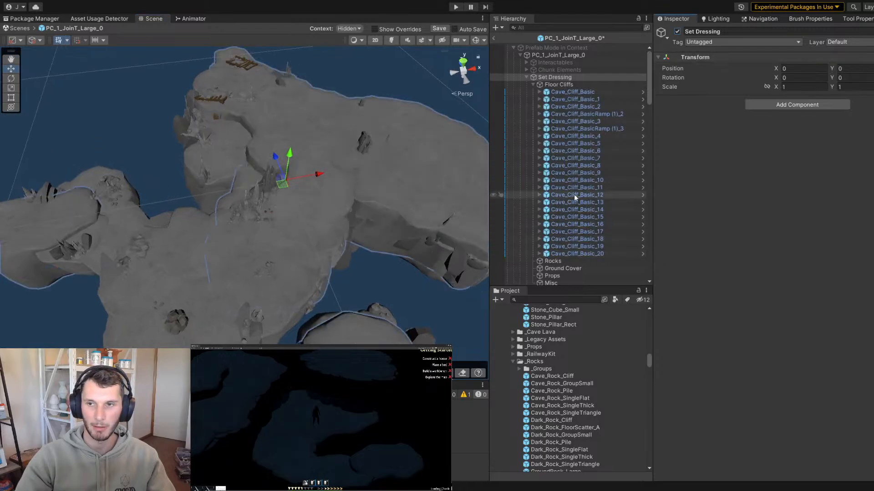
Hide the Set Dressing old group so only the new set dressing is shown
left_click(528, 77)
double_click(544, 84)
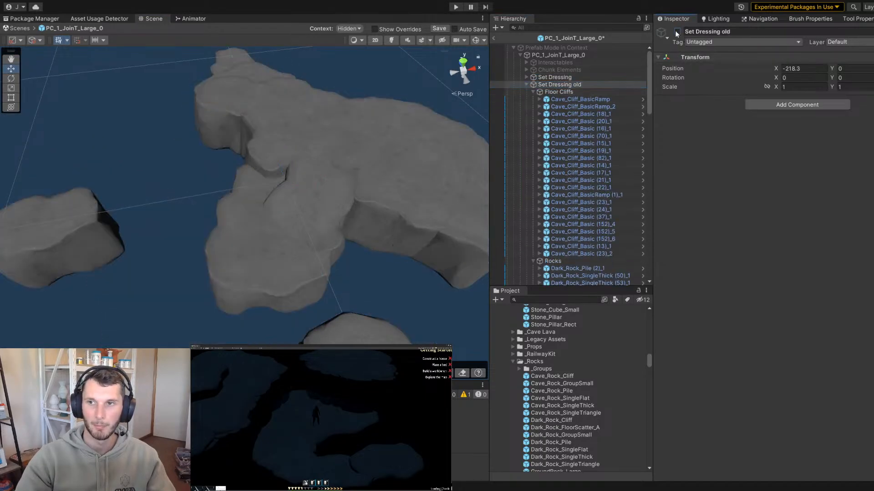
left_click(526, 77)
left_click(194, 279)
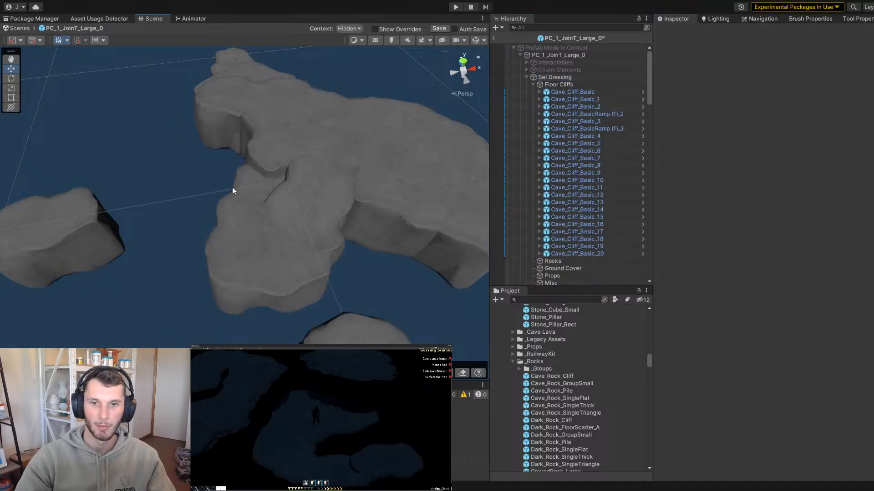
Rotate Cave_Cliff_Basic_20 to about -85.3 on Y and shift it to an X position of about -0.76
mouse_move(232, 187)
left_mouse_down("alt")
mouse_move(205, 230)
mouse_move(230, 197)
left_mouse_up("alt")
left_click(241, 219)
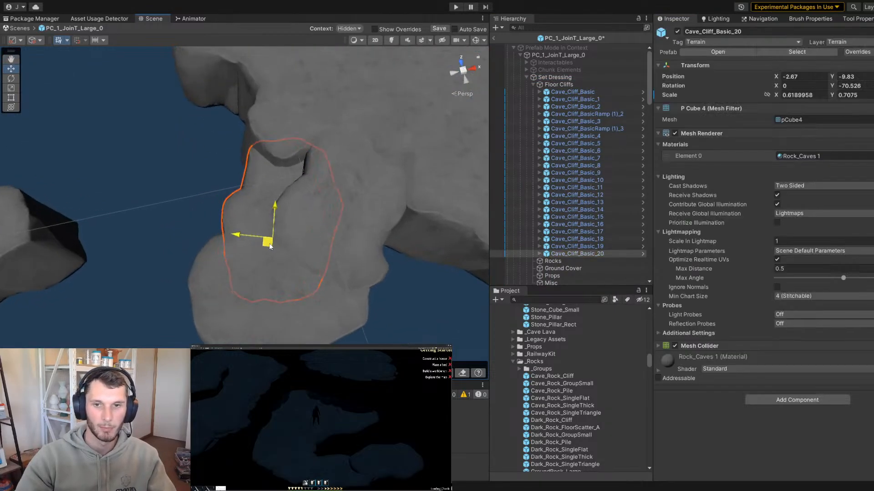
mouse_move(282, 239)
left_mouse_down()
mouse_move(298, 234)
mouse_move(334, 257)
mouse_move(280, 234)
left_mouse_up()
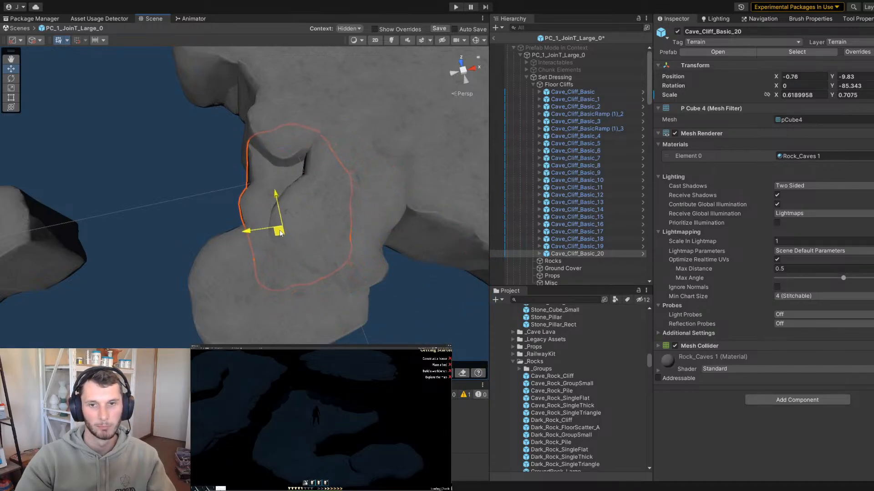
middle_click_drag(256, 278, 275, 261)
Rotate Cave_Cliff_Basic_19 to about -42.2 on Y and move it to an X position of about -5.76
left_click(329, 263)
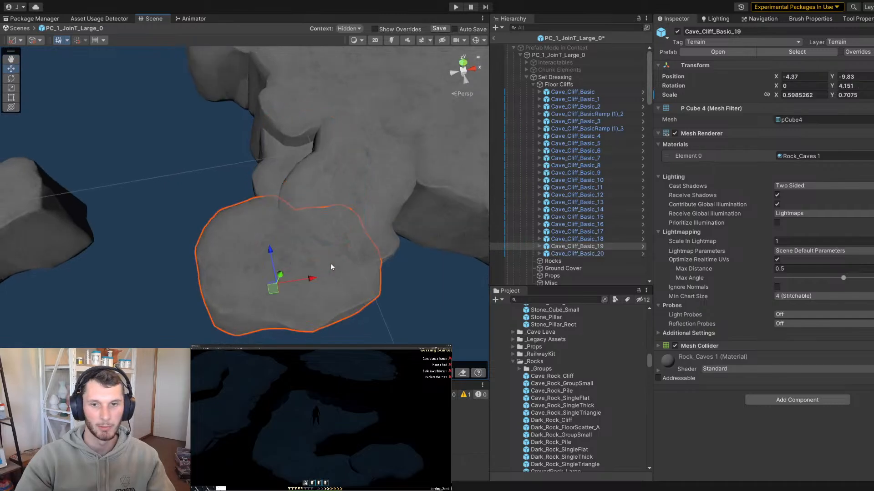
scroll(331, 263, "down", 3)
left_click_drag(267, 280, 255, 266)
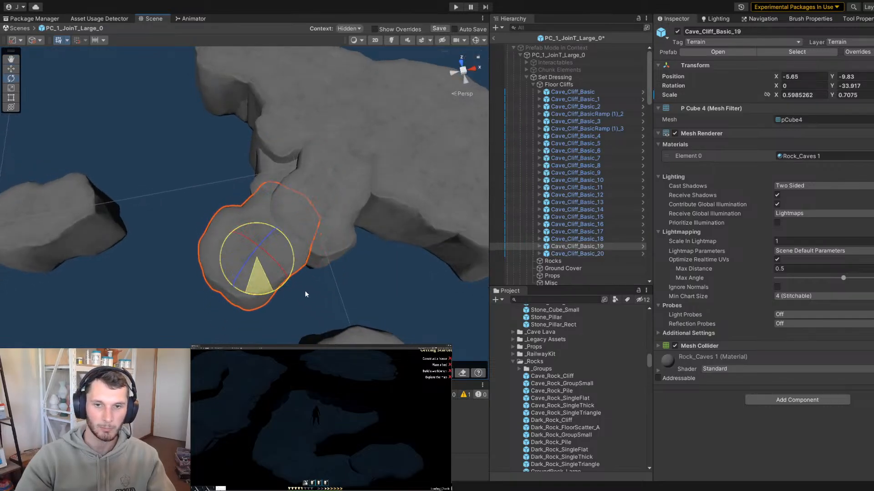
left_click_drag(305, 294, 313, 289)
key("w")
left_click_drag(256, 256, 298, 283)
Duplicate Cave_Cliff_Basic_19 twice, placing the copies along the inner edge at X positions of about -1.23 and 5.38
key("ctrl+d")
middle_click_drag(304, 282, 273, 229)
left_click_drag(291, 223, 125, 243, "alt")
key("ctrl+d")
left_click_drag(252, 240, 125, 198, "alt")
middle_click_drag(124, 198, 135, 210)
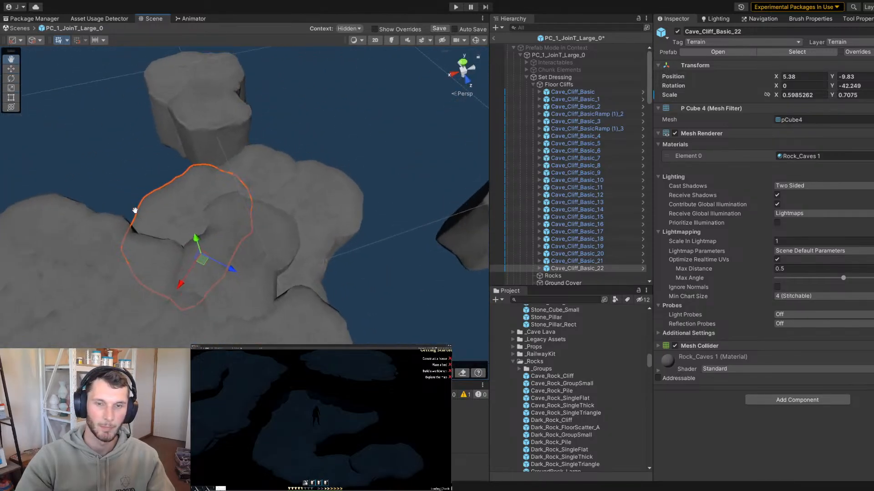
Rotate Cave_Cliff_Basic_21 to about -160.7 on Y and shift it to an X position of about -0.44
left_click_drag(135, 211, 249, 201, "alt")
left_click(249, 201)
key("f")
key("e")
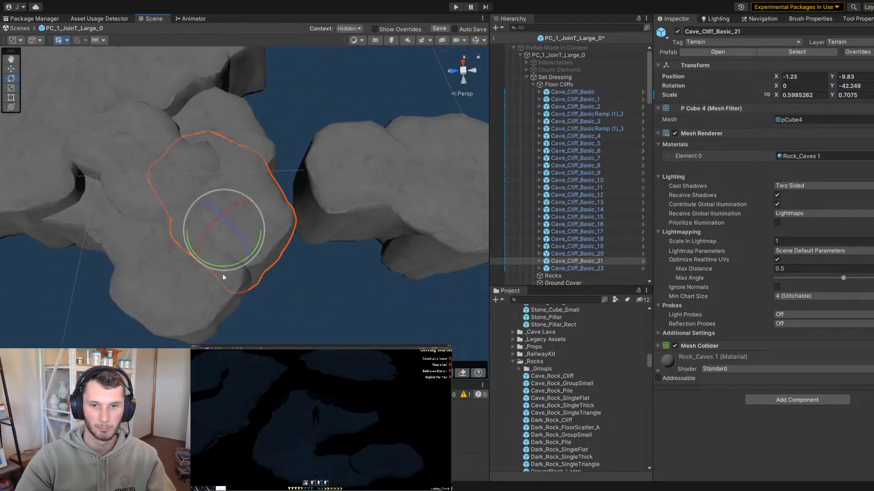
left_click_drag(223, 273, 395, 247)
key("w")
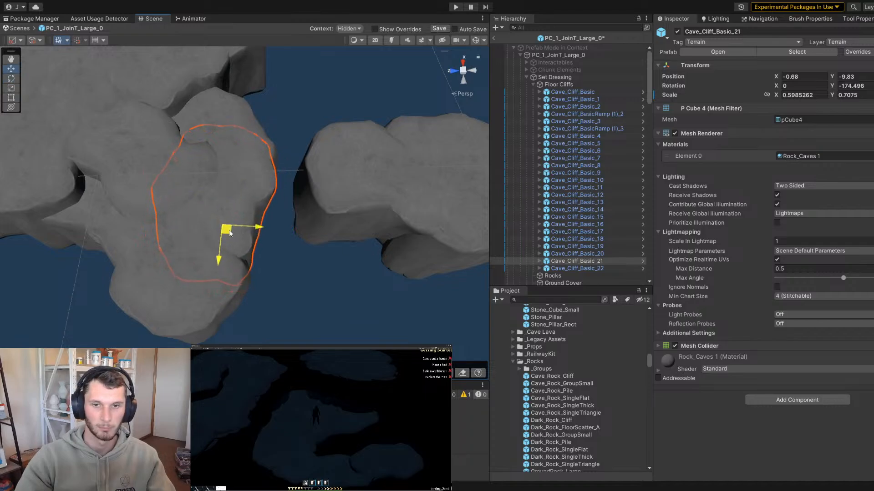
key("e")
left_click_drag(236, 254, 216, 255)
key("w")
Nudge Cave_Cliff_Basic_22 inward against the main cliffs, to an X position of about 5.19
left_click(315, 312)
left_click_drag(315, 312, 423, 286, "alt")
scroll(315, 220, "down", 5)
scroll(275, 218, "up", 5)
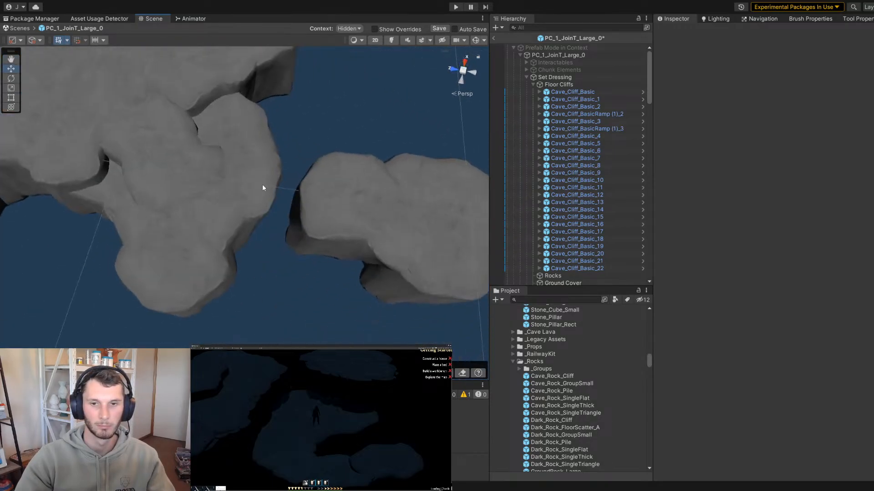
left_click(246, 185)
left_click_drag(244, 185, 227, 235, "alt")
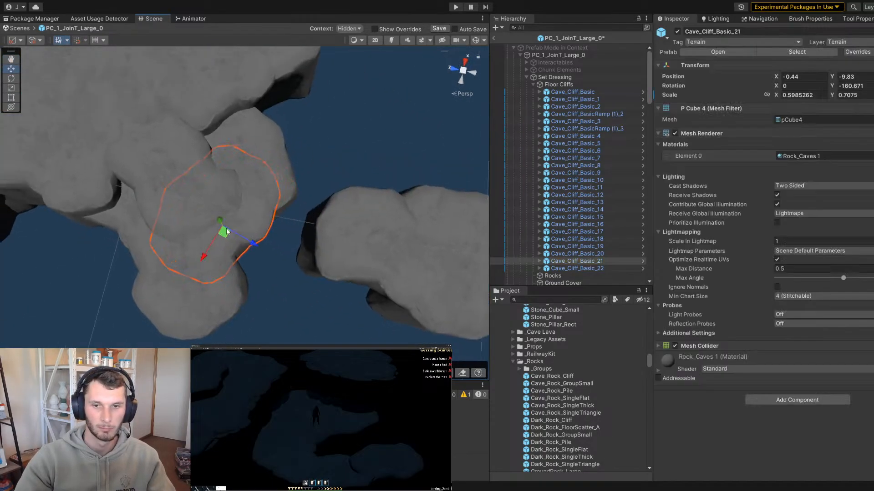
left_click(247, 199)
left_click_drag(233, 194, 221, 192)
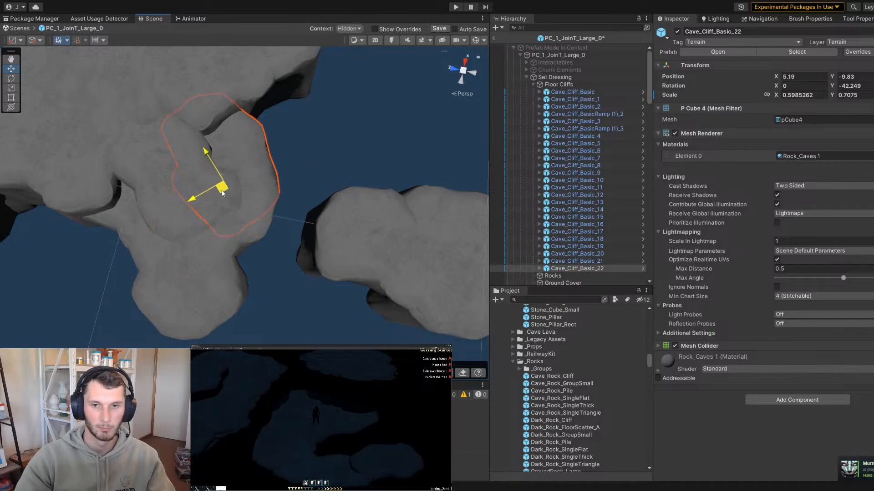
Examine the overall cliff layout and the new inner-edge cliffs from a lower angle
left_click(374, 158)
left_click_drag(374, 158, 312, 99, "alt")
scroll(163, 191, "down", 10)
left_click_drag(163, 192, 152, 148, "alt")
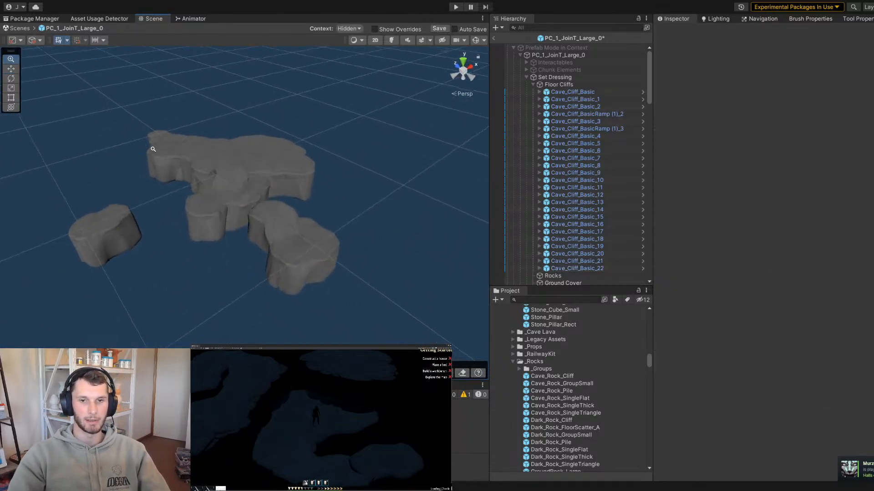
scroll(217, 178, "up", 4)
scroll(217, 178, "down", 4)
left_click_drag(217, 177, 183, 167, "alt")
scroll(433, 238, "up", 5)
left_click_drag(301, 187, 211, 146, "alt")
Try shifting Cave_Cliff_Basic_21 slightly out of the cliff cluster, and undo the move
left_click(231, 190)
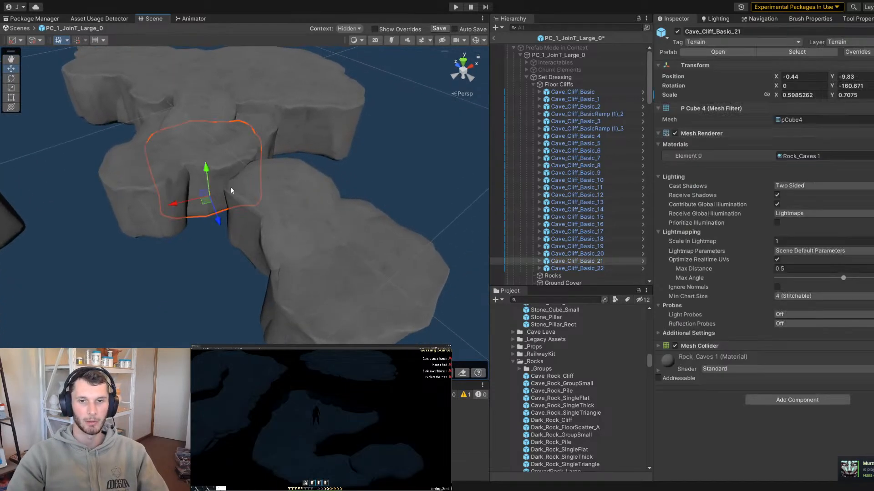
left_click_drag(204, 202, 218, 208)
left_click_drag(258, 148, 156, 172, "alt")
key("ctrl+z")
scroll(182, 183, "down", 4)
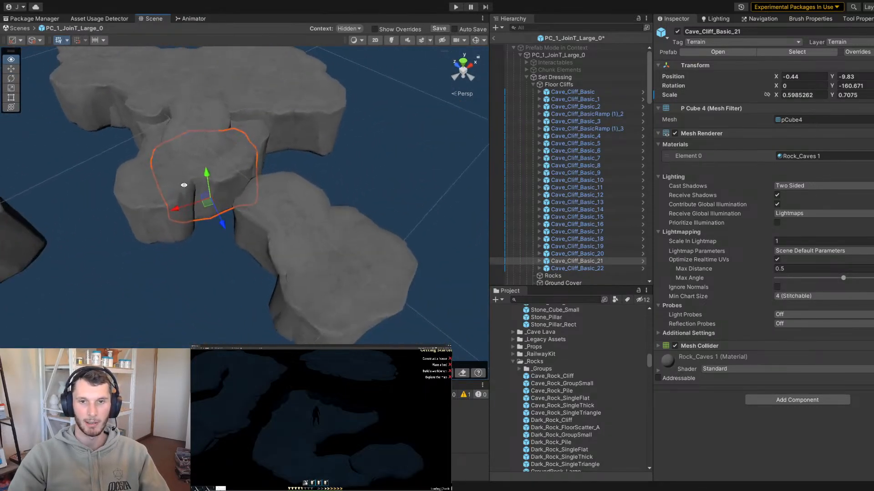
Rotate Cave_Cliff_Basic_19 to about 25.3 on Y and move it to an X position of about -4.69
left_click(248, 174)
left_click_drag(354, 147, 482, 143, "alt")
left_click_drag(731, 145, 289, 181, "alt")
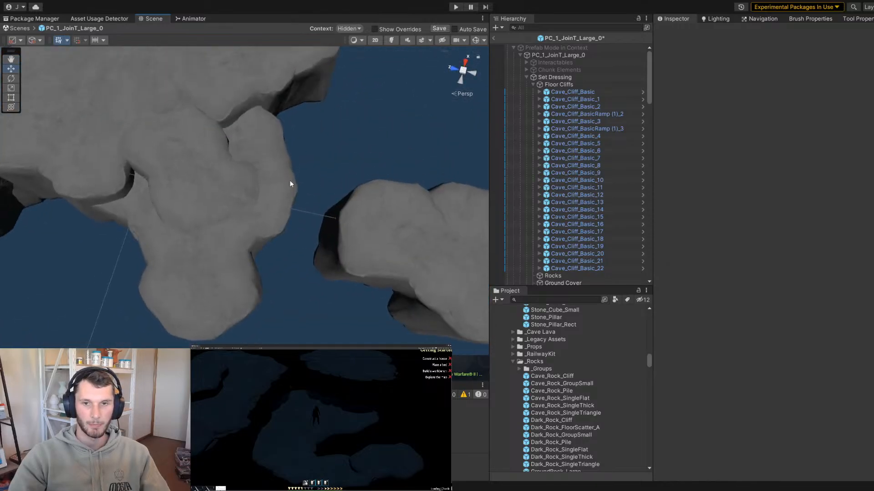
left_click(222, 219)
left_click(269, 229)
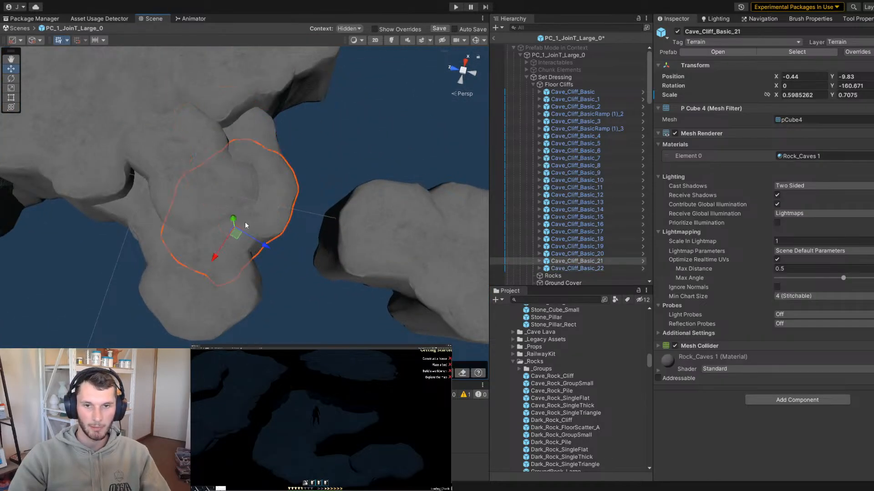
left_click(242, 297)
key("f")
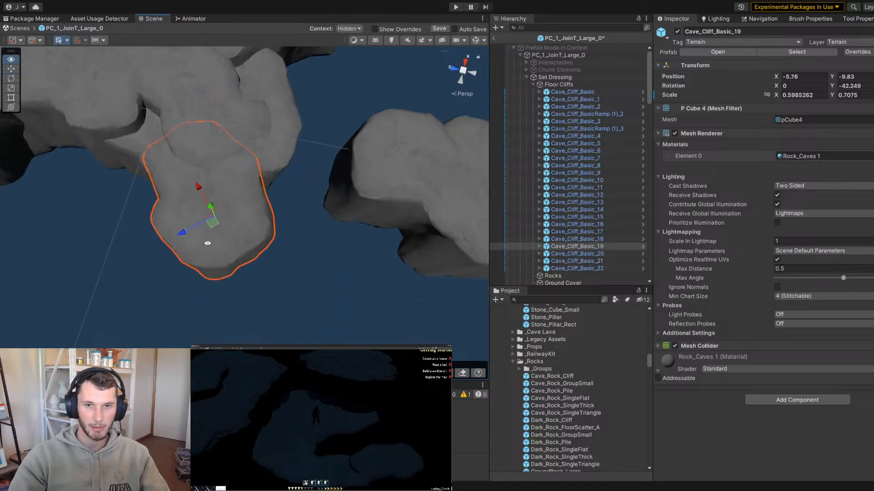
key("e")
left_click_drag(212, 244, 132, 241)
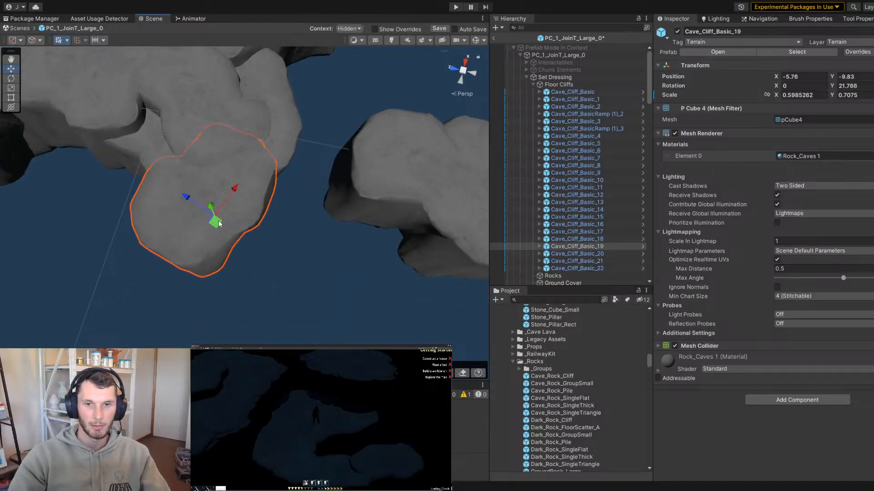
left_click_drag(219, 223, 223, 217)
Duplicate Cave_Cliff_Basic_19 and move the copy outward across the gap, to an X position of about -13.43
scroll(223, 218, "down", 5)
scroll(236, 223, "up", 2)
middle_click_drag(237, 223, 284, 210)
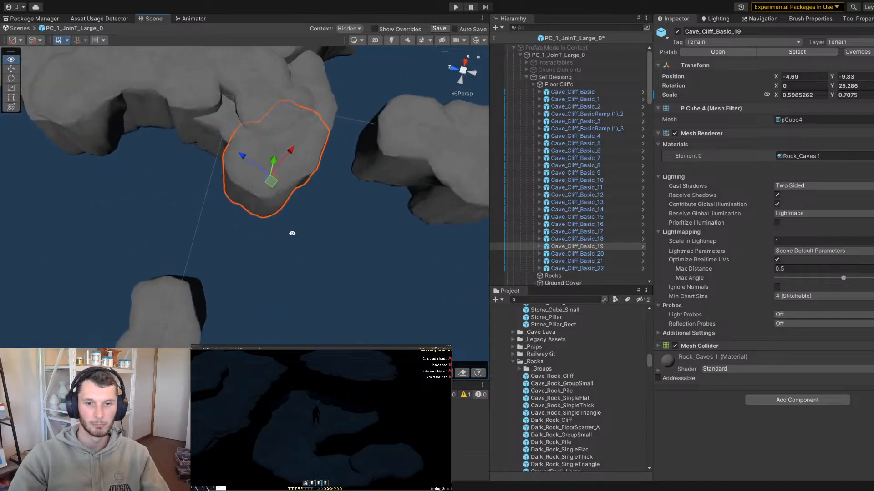
left_click_drag(314, 237, 212, 243, "alt")
key("ctrl+d")
left_click_drag(212, 242, 207, 260, "alt")
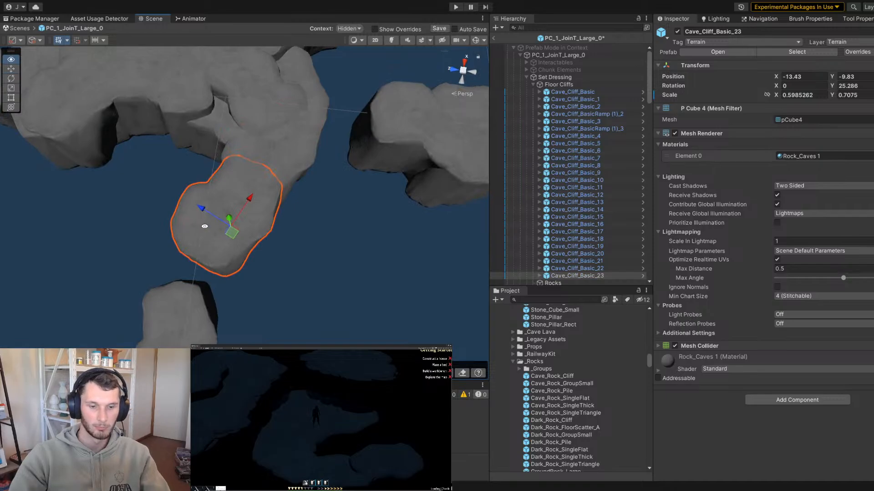
Stretch Cave_Cliff_Basic_23 to an X scale of about 0.632 and rotate it to about -146.4 on Y
left_click_drag(224, 230, 237, 225, "alt")
key("t")
left_click_drag(289, 209, 285, 202)
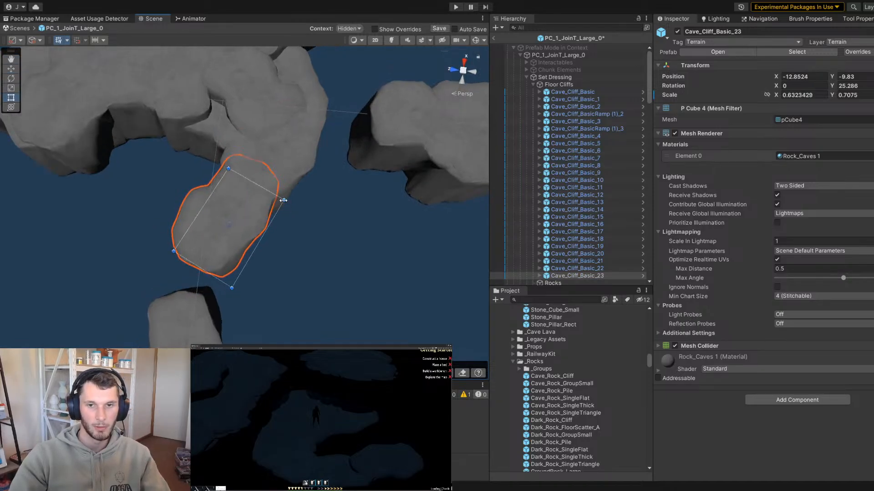
left_click_drag(232, 266, 449, 248)
key("w")
Duplicate Cave_Cliff_Basic_23, move the copy to an X position of about -21.57, and rotate it to about -183.5 on Y
middle_click_drag(234, 252, 274, 222)
key("ctrl+d")
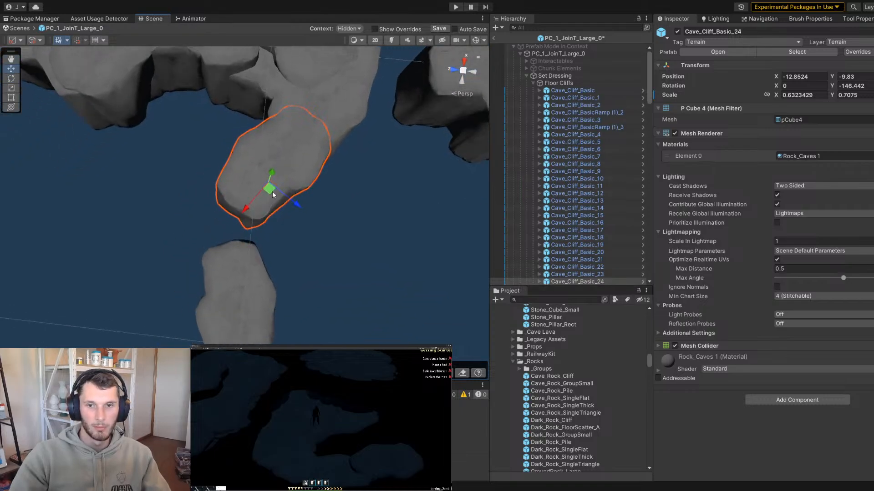
left_click_drag(272, 193, 308, 255)
key("ctrl+z")
left_click_drag(256, 253, 293, 252)
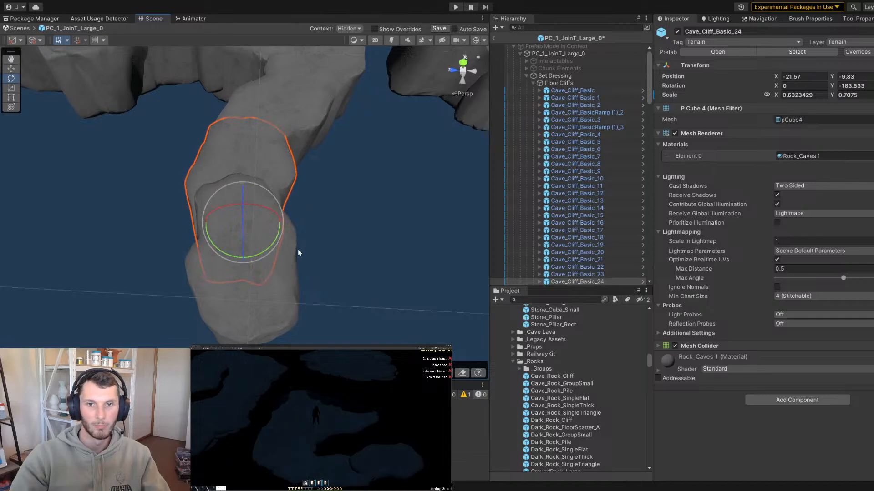
Raise Cave_Cliff_Basic_24 to about -9.26 on Y, rotate it to about -349 on Y, and move it to about -27.05 on X
left_click_drag(229, 241, 255, 219, "alt")
left_click(278, 176)
middle_click_drag(255, 218, 183, 255)
left_click_drag(183, 255, 188, 156, "alt")
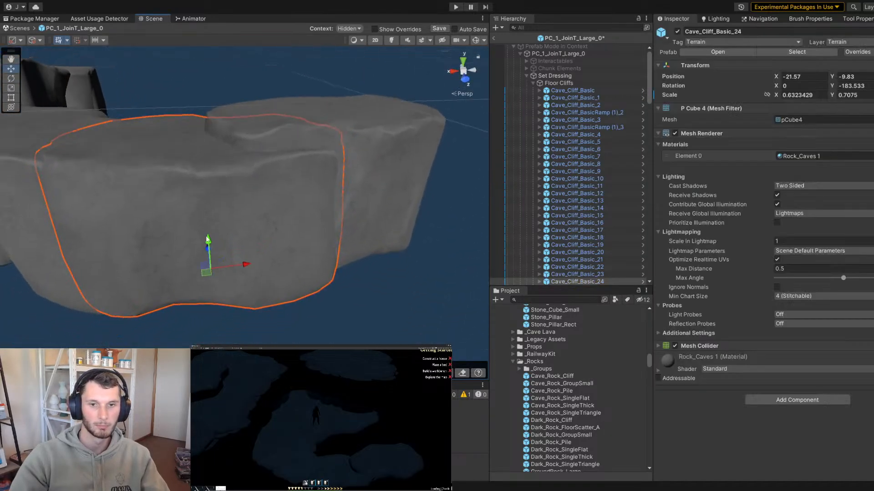
left_click_drag(210, 244, 420, 259)
key("e")
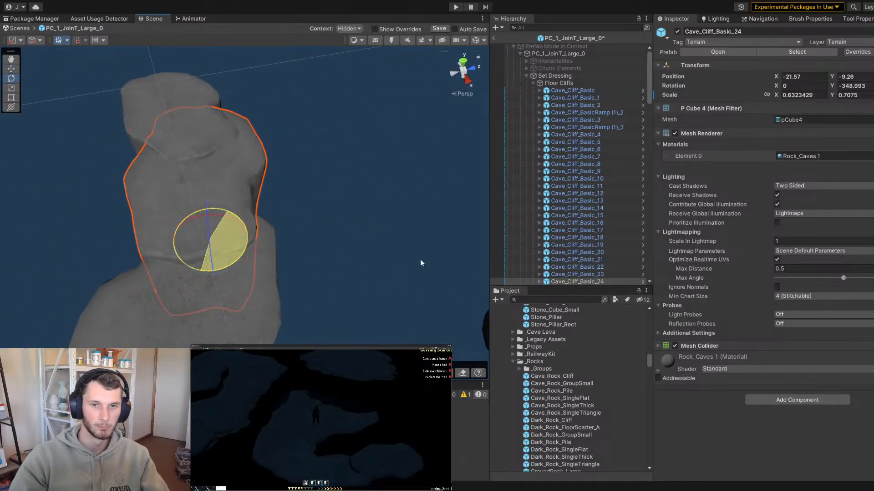
left_click_drag(222, 246, 200, 207)
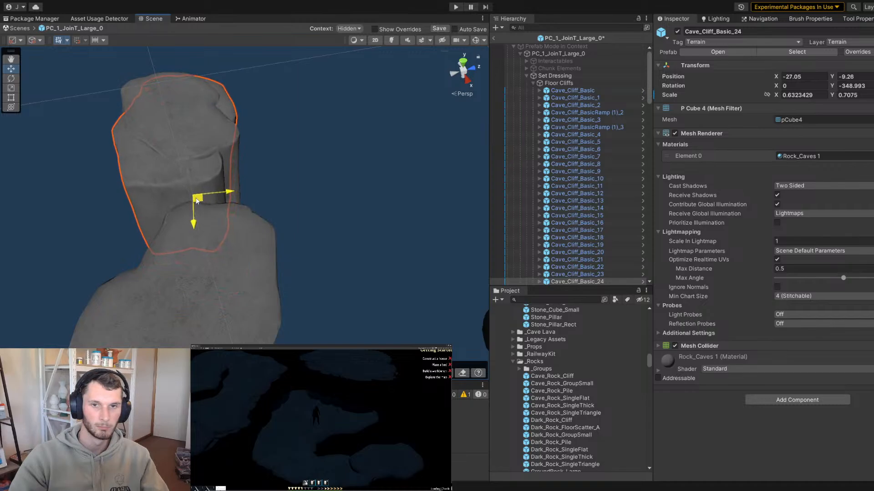
Add a duplicate cliff at the chain's far end, rotated to about 139.5 on Y, at about X -28.82 and Y -8.89
left_click_drag(196, 208, 69, 190, "alt")
left_click(228, 180)
key("ctrl+d")
mouse_move(237, 219)
left_mouse_down()
mouse_move(229, 228)
mouse_move(245, 231)
left_mouse_up()
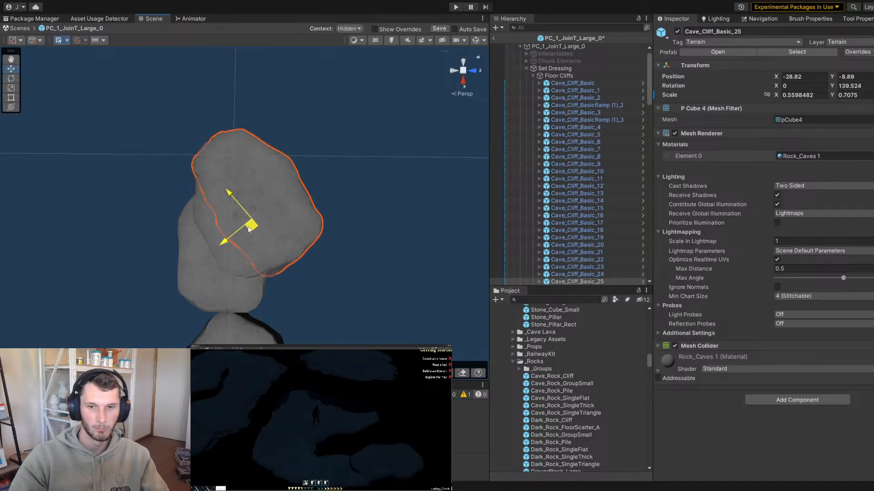
Duplicate Cave_Cliff_Basic_24 into the gap at about X -21.66, rotated to about -305.5 on Y with an X scale of about 0.536
left_click_drag(360, 341, 360, 321, "alt")
left_click(359, 321)
scroll(318, 314, "down", 5)
left_click_drag(290, 305, 103, 220, "alt")
scroll(279, 209, "up", 8)
scroll(265, 267, "down", 8)
scroll(103, 220, "up", 10)
left_click(229, 270)
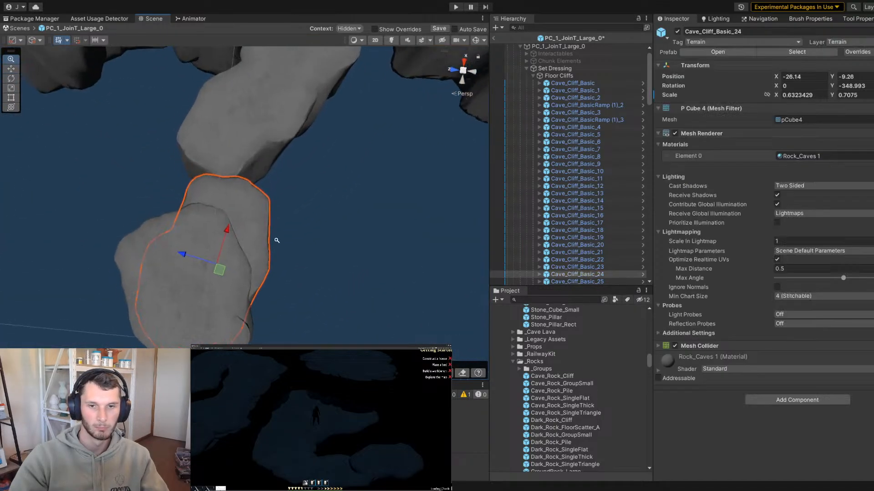
key("ctrl+d")
left_click_drag(229, 269, 214, 230)
left_click_drag(222, 265, 146, 265)
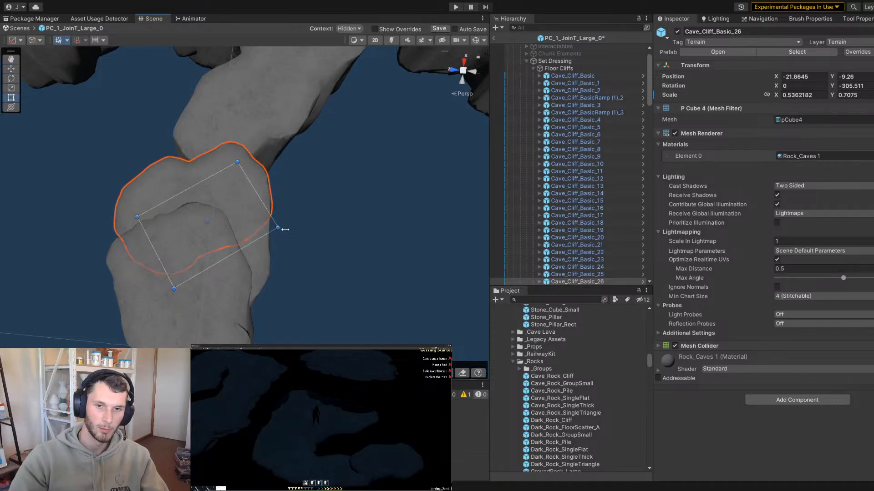
Duplicate Cave_Cliff_Basic_23 and place the copy at about X -17.74 and Y -9.52, rotated to about -120.3 on Y
left_click(309, 227)
left_click_drag(314, 226, 199, 182, "alt")
left_click(226, 209)
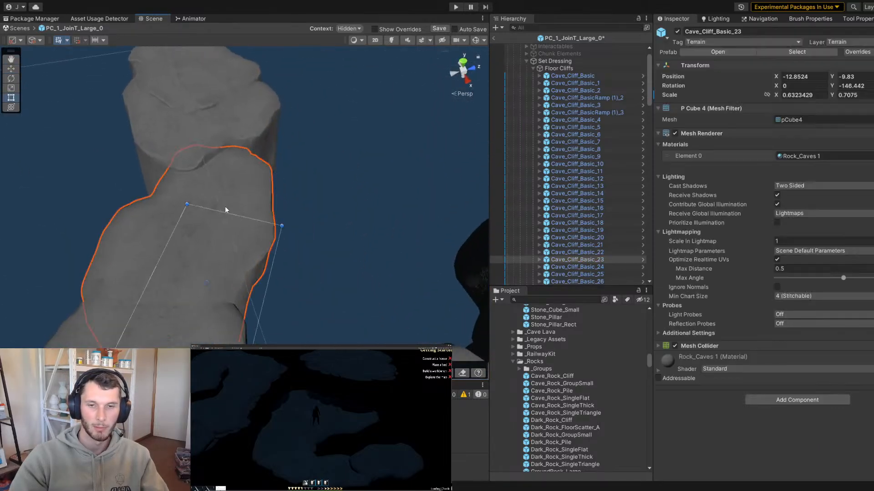
left_click(242, 219)
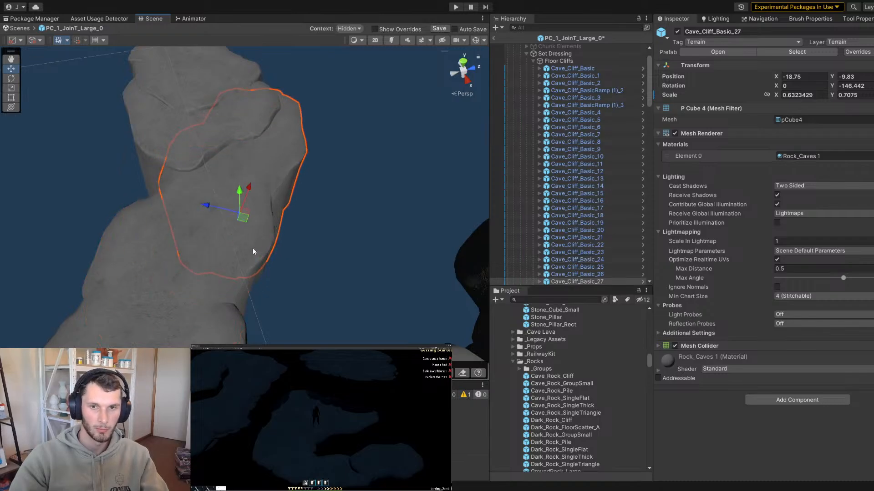
key("e")
left_click_drag(253, 252, 225, 227)
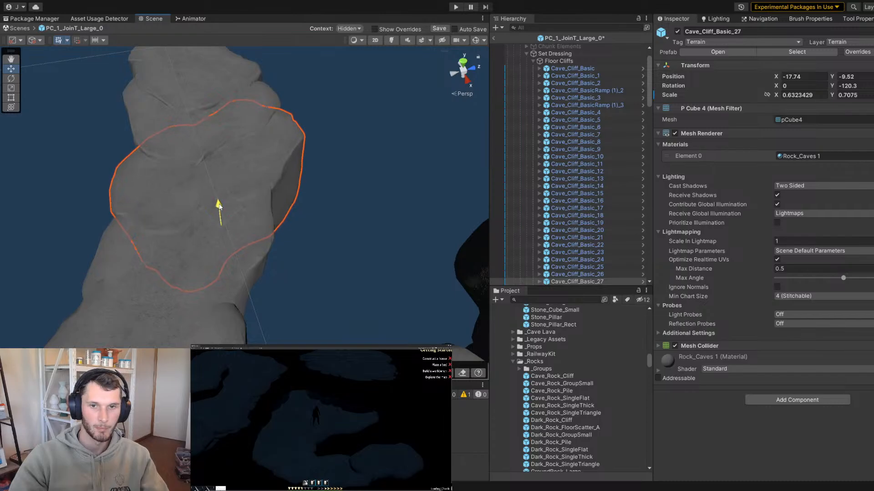
mouse_move(218, 207)
left_mouse_down("alt")
mouse_move(236, 170)
mouse_move(351, 171)
mouse_move(347, 184)
mouse_move(223, 217)
left_mouse_up("alt")
Look over the connected cliff chain from a distance and inspect the cliff surface up close
scroll(223, 217, "down", 7)
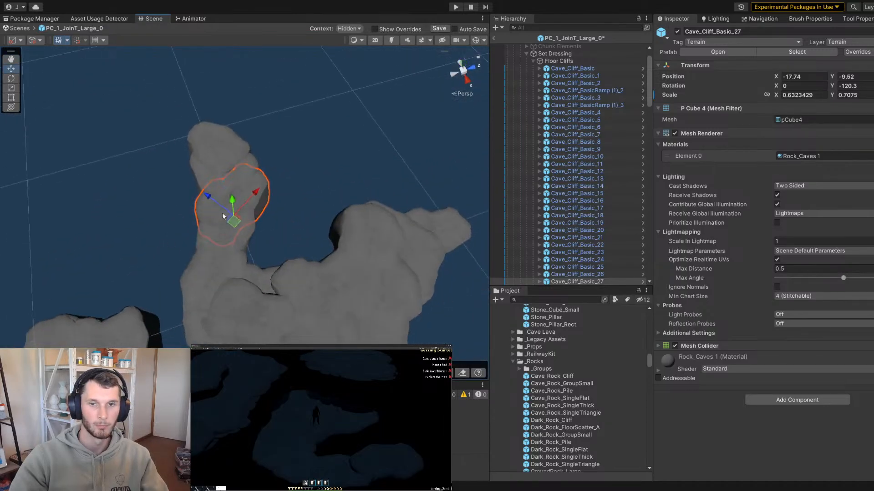
left_click(83, 234)
scroll(83, 234, "down", 5)
left_click_drag(83, 233, 318, 208, "alt")
scroll(178, 108, "up", 6)
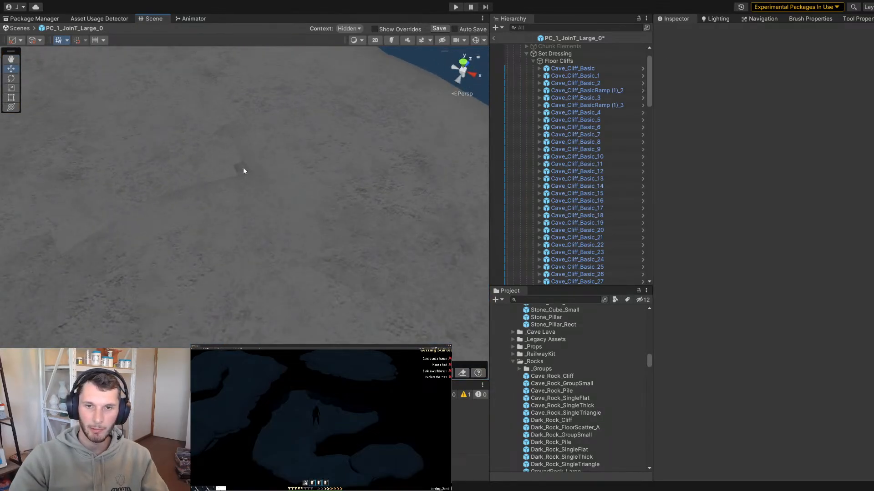
Shift the floor cliff Cave_Cliff_Basic_11 slightly so it sits at about X 20.15
scroll(244, 171, "down", 5)
left_click(254, 193)
left_click_drag(254, 193, 308, 253, "alt")
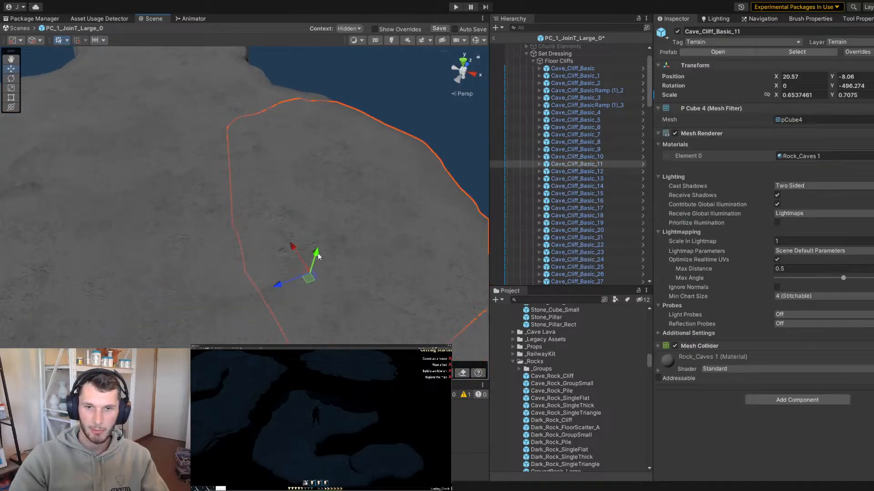
scroll(296, 253, "down", 5)
left_click_drag(223, 246, 214, 275, "alt")
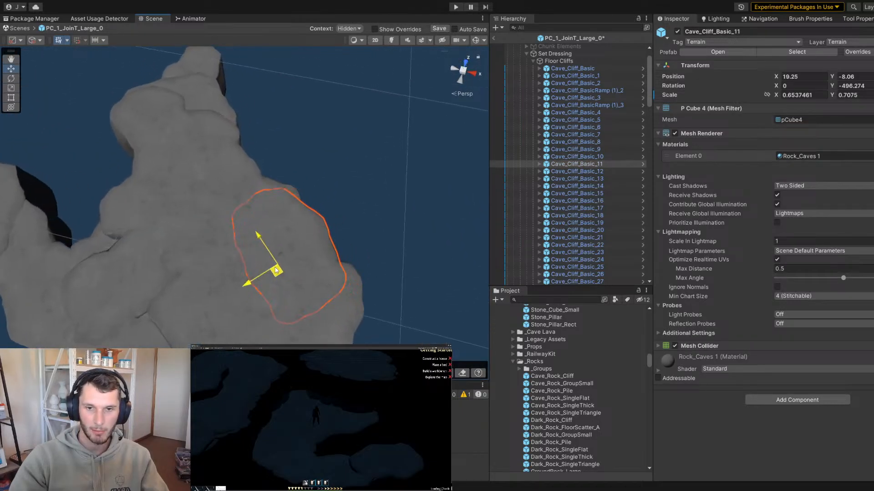
left_click_drag(276, 271, 290, 270)
middle_click_drag(273, 261, 245, 220)
scroll(262, 246, "up", 3)
scroll(268, 273, "up", 1)
mouse_move(305, 295)
middle_mouse_down()
mouse_move(312, 312)
mouse_move(305, 292)
middle_mouse_up()
key("t")
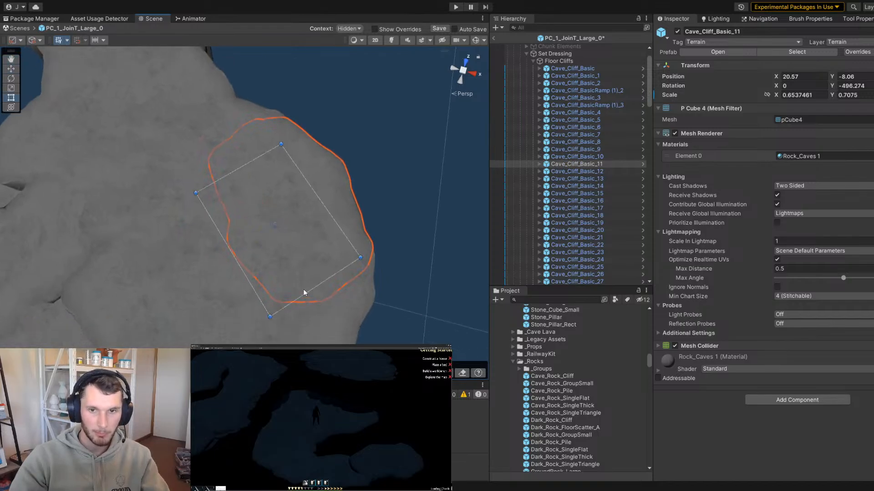
left_click_drag(304, 293, 300, 315, "alt")
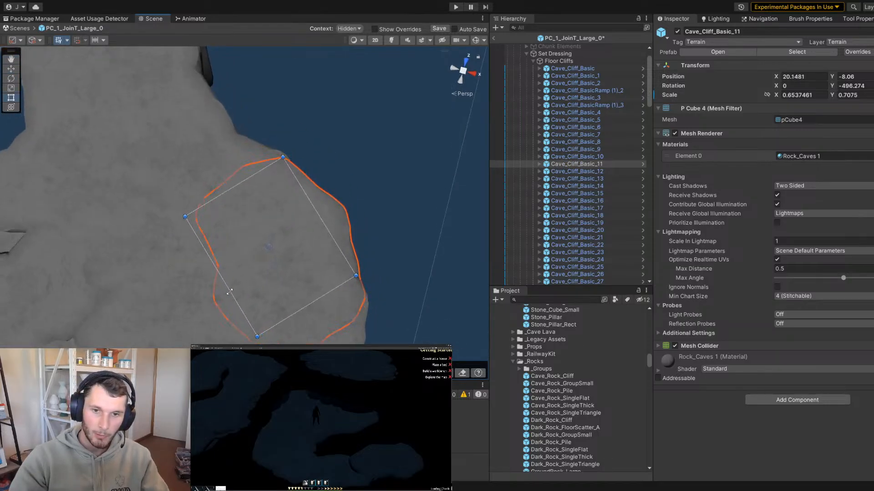
scroll(275, 298, "down", 3)
left_click(336, 171)
Look over the whole floor cliff layout from above and from several angles to check its shape and gaps
left_click_drag(146, 184, 165, 203, "alt")
scroll(312, 265, "up", 3)
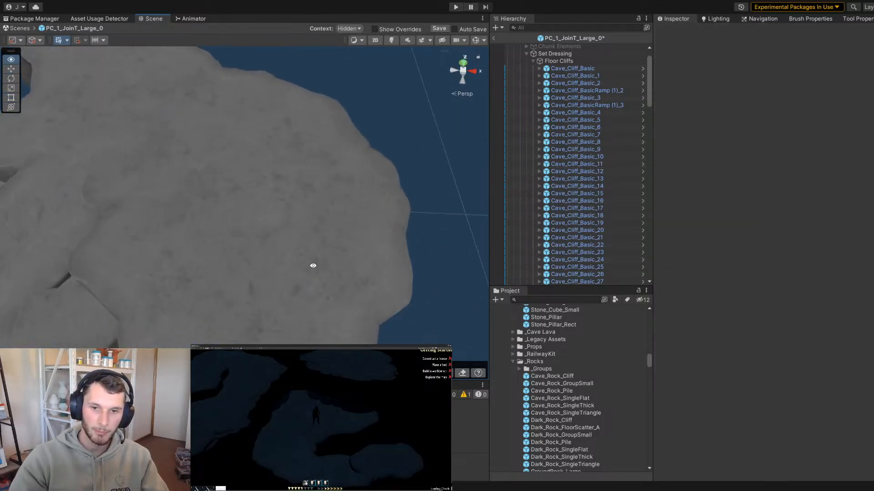
scroll(182, 273, "down", 2)
scroll(273, 244, "down", 4)
left_click_drag(189, 234, 266, 306, "alt")
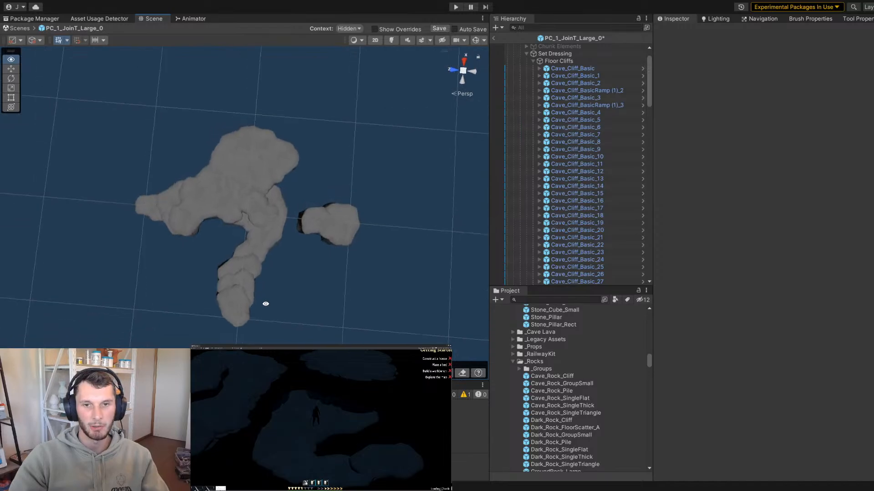
scroll(339, 199, "up", 3)
left_click_drag(339, 199, 323, 237, "alt")
scroll(292, 218, "up", 3)
left_click(288, 211)
left_click(335, 298)
scroll(107, 227, "down", 5)
left_click_drag(335, 298, 438, 291, "alt")
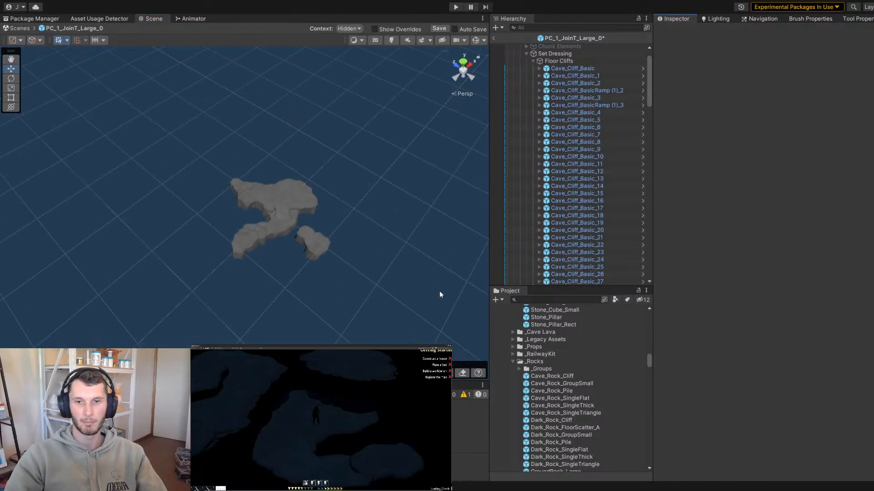
scroll(439, 291, "up", 3)
left_click_drag(231, 267, 152, 210, "alt")
scroll(396, 90, "up", 3)
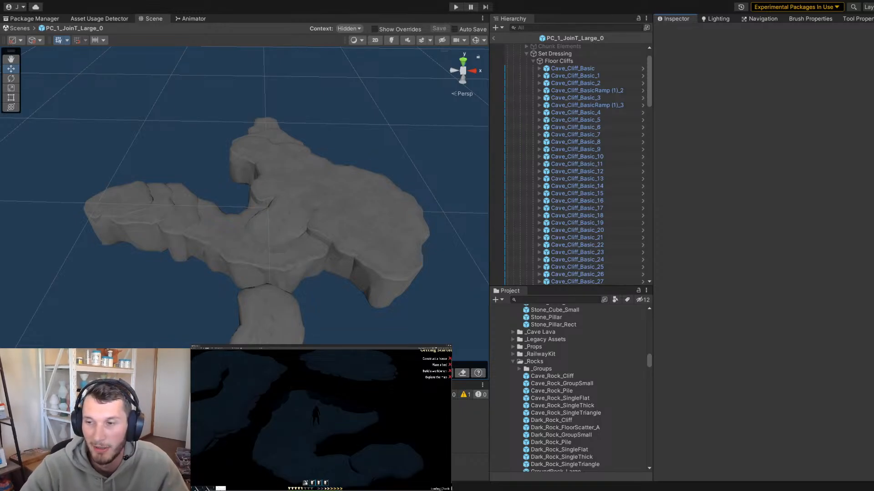
mouse_move(185, 178)
left_mouse_down("alt")
mouse_move(187, 234)
mouse_move(259, 267)
mouse_move(187, 182)
left_mouse_up("alt")
right_click_drag(187, 182, 232, 206, "alt")
mouse_move(232, 206)
left_mouse_down("alt")
mouse_move(250, 209)
mouse_move(238, 220)
left_mouse_up("alt")
Exit prefab editing and survey the new grey cliff cells among the other cave cells in the scene
left_click(494, 38)
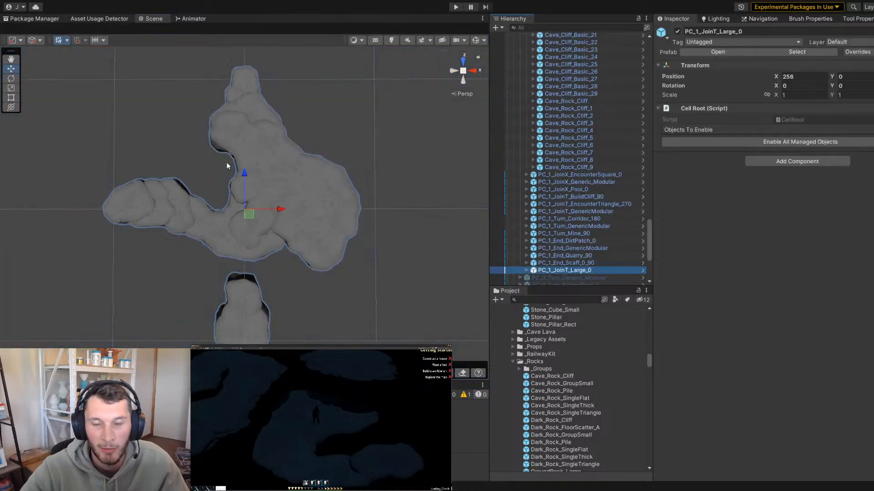
left_click(368, 212)
scroll(323, 228, "down", 3)
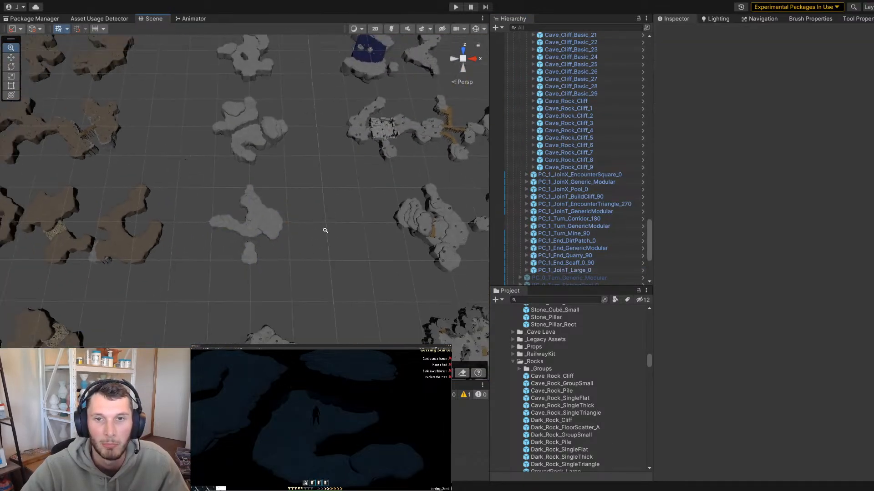
left_click_drag(323, 228, 220, 248, "alt")
scroll(219, 160, "up", 5)
scroll(289, 238, "down", 6)
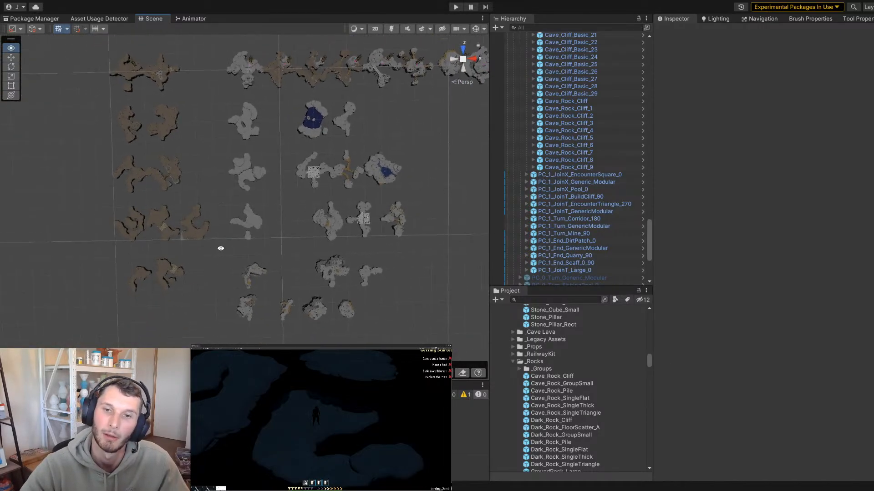
right_click_drag(202, 212, 234, 202, "alt")
middle_click_drag(234, 201, 244, 258, "alt")
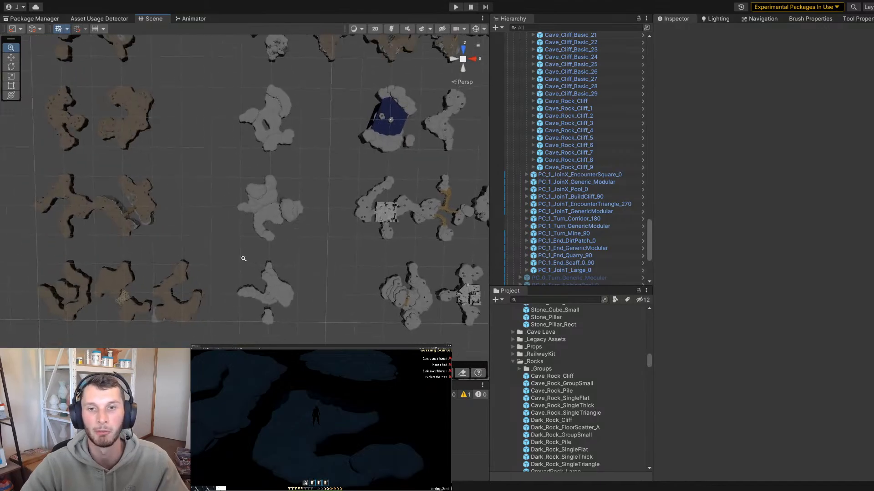
right_click_drag(244, 258, 232, 242, "alt")
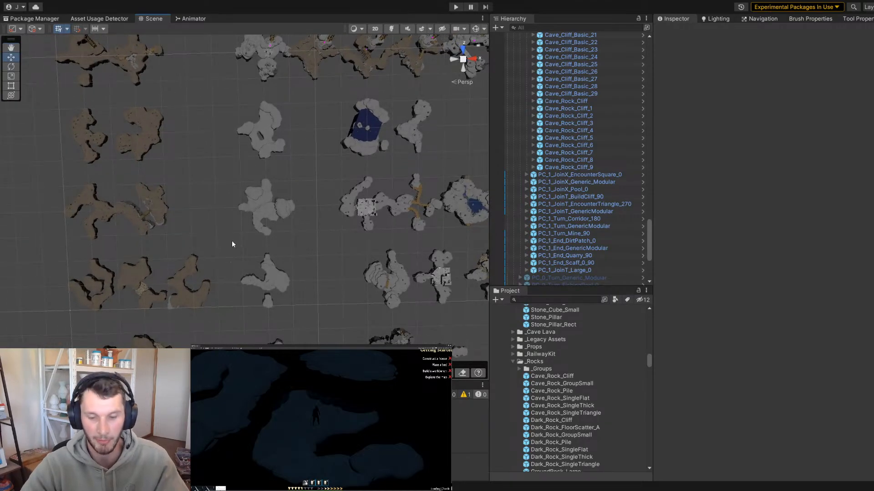
Collapse PC_1_Straight_Autominer_All, switch the tool handles to Global with grid snapping enabled, and move the cell to X -128
left_click(272, 103)
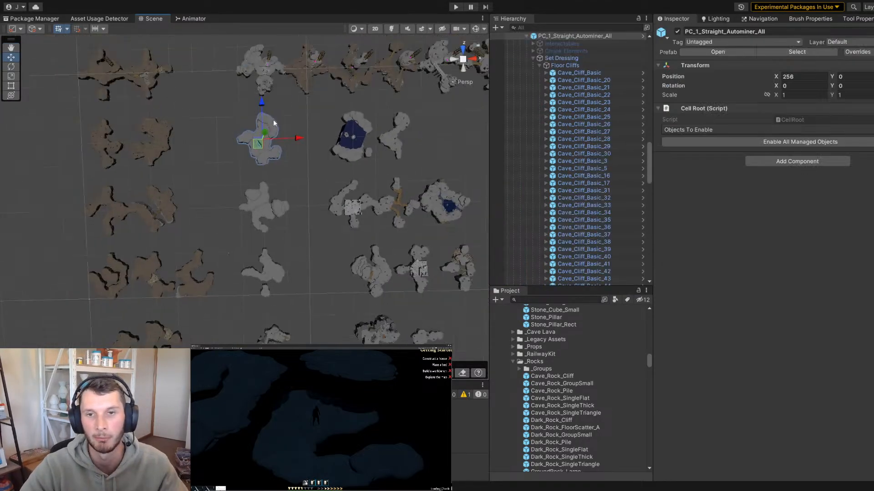
left_click(526, 36)
left_click_drag(221, 232, 88, 45, "alt")
left_click(36, 29)
left_click(42, 39)
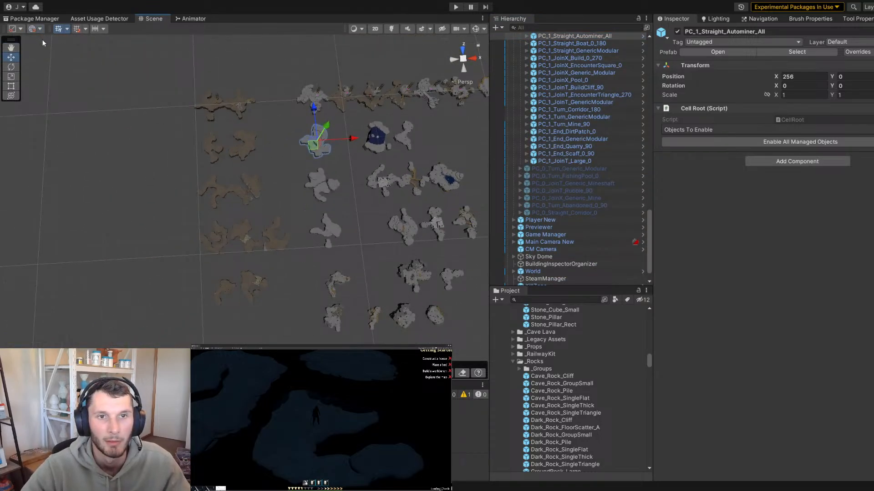
left_click(77, 28)
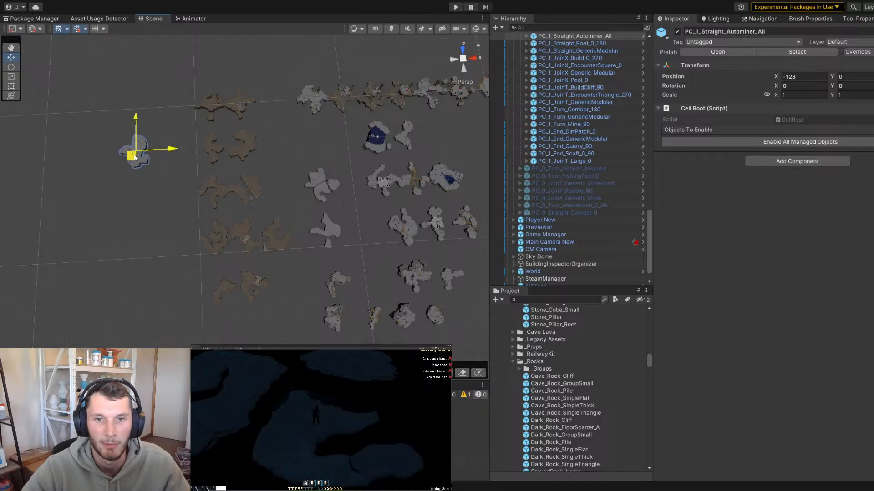
Move PC_1_JoinX_Build_0_270 and PC_1_JoinT_Large_0 to X -128, lined up with the autominer cell
left_click(320, 189)
left_click_drag(320, 190, 149, 197)
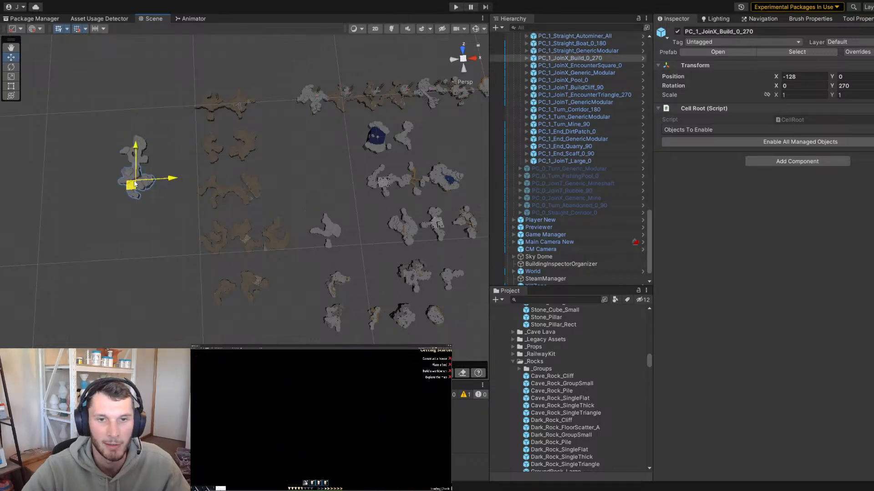
left_click(325, 238)
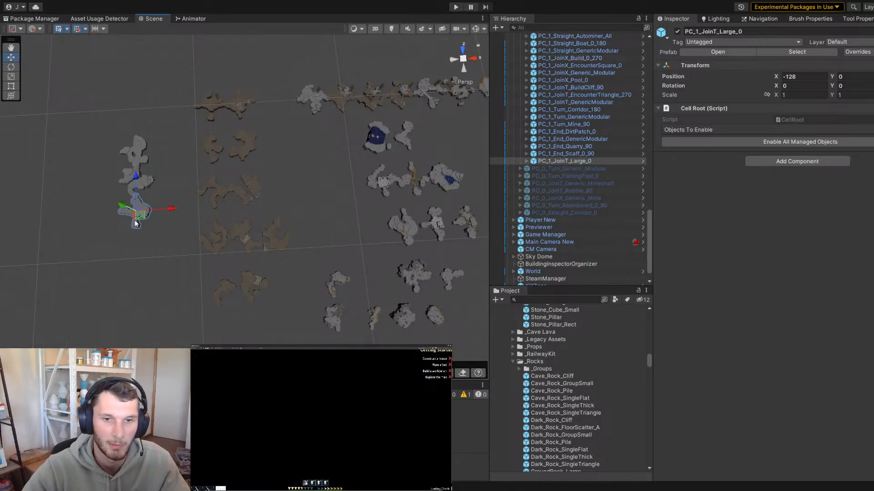
key("f")
left_click(78, 201)
Examine the three adjoining grey cells from several angles, checking the cliff heights and the connections between them
left_click_drag(92, 133, 257, 86, "alt")
scroll(258, 86, "down", 5)
middle_click_drag(258, 86, 288, 121)
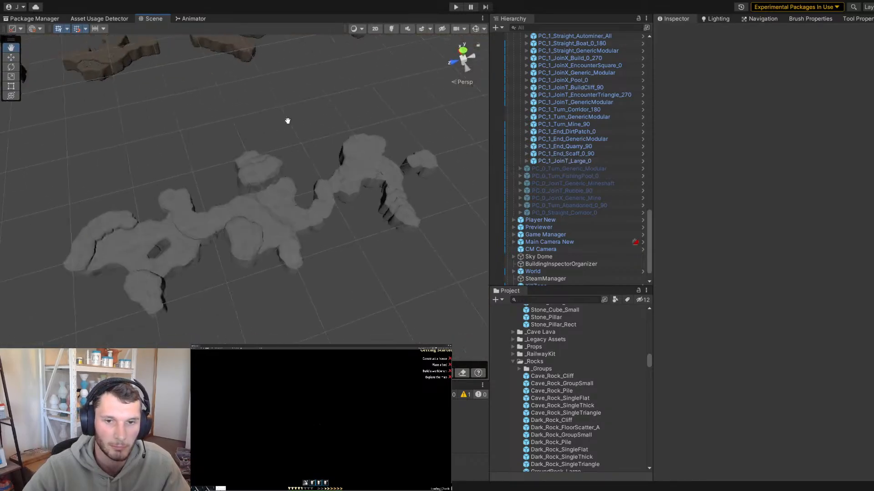
left_click_drag(287, 120, 185, 110, "alt")
scroll(187, 117, "down", 4)
right_click_drag(185, 109, 479, 283, "alt")
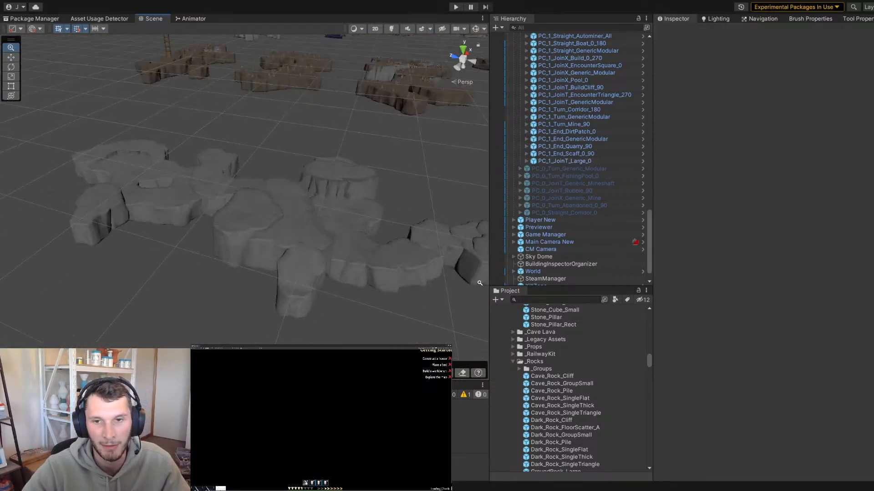
left_click_drag(480, 283, 162, 201, "alt")
right_click_drag(162, 201, 218, 205, "alt")
mouse_move(218, 205)
left_mouse_down("alt")
mouse_move(231, 194)
mouse_move(229, 202)
left_mouse_up("alt")
right_click_drag(228, 201, 190, 204, "alt")
left_click_drag(189, 203, 281, 174, "alt")
left_click_drag(346, 239, 208, 220, "alt")
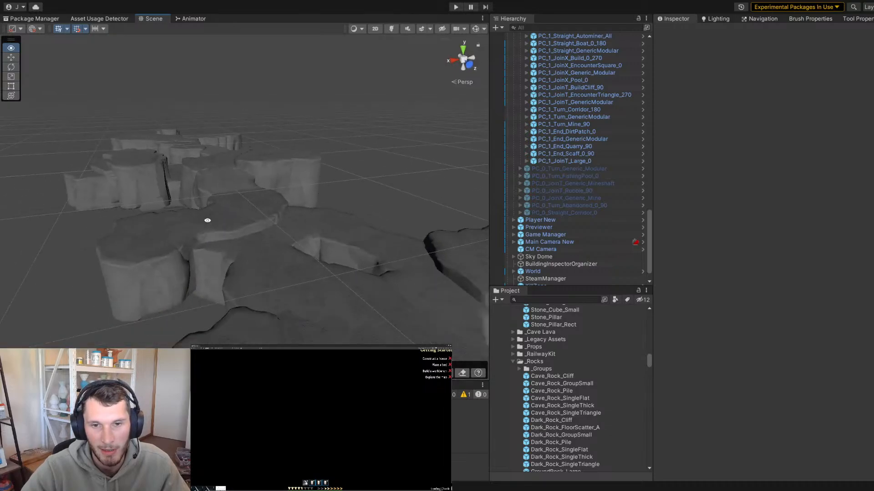
left_click_drag(305, 250, 273, 122, "alt")
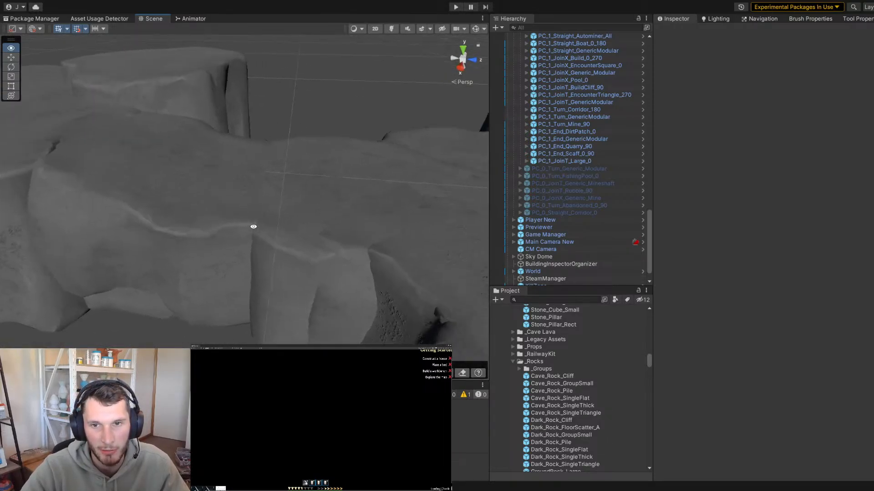
left_click_drag(253, 227, 178, 220, "alt")
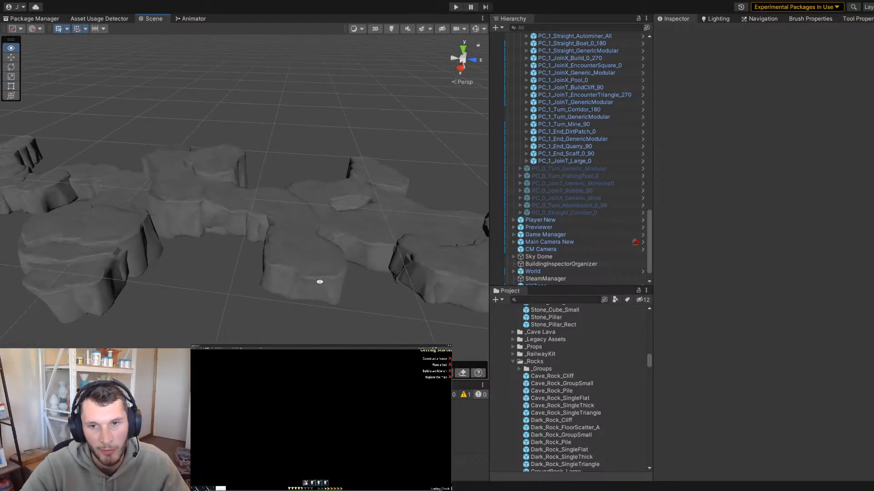
left_click_drag(320, 282, 257, 201, "alt")
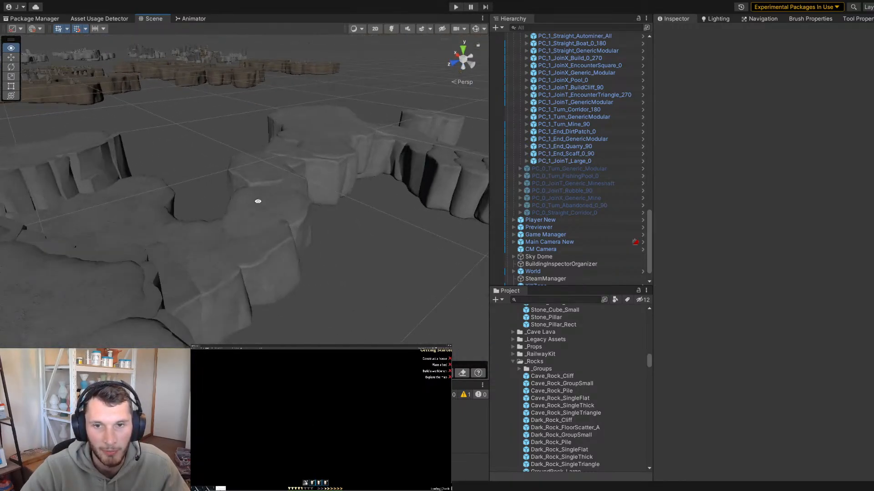
Try PC_1_JoinX_Build_0_270 at X -32 beside the brown cells and compare its placement with the other two grey cells
left_click(323, 235)
left_click_drag(323, 235, 163, 251, "alt")
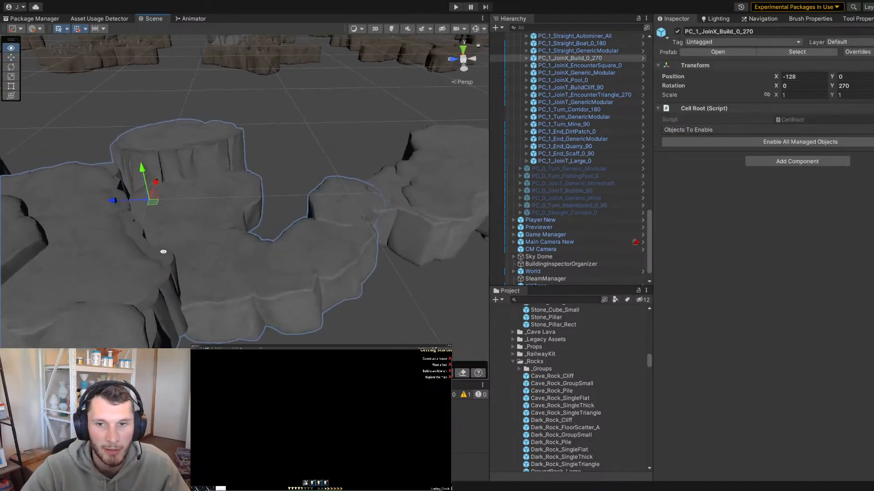
left_click_drag(375, 202, 267, 211, "alt")
left_click(173, 160)
left_click(268, 203)
left_click(363, 121)
left_click(273, 224)
scroll(255, 224, "down", 4)
left_click_drag(214, 223, 172, 222, "alt")
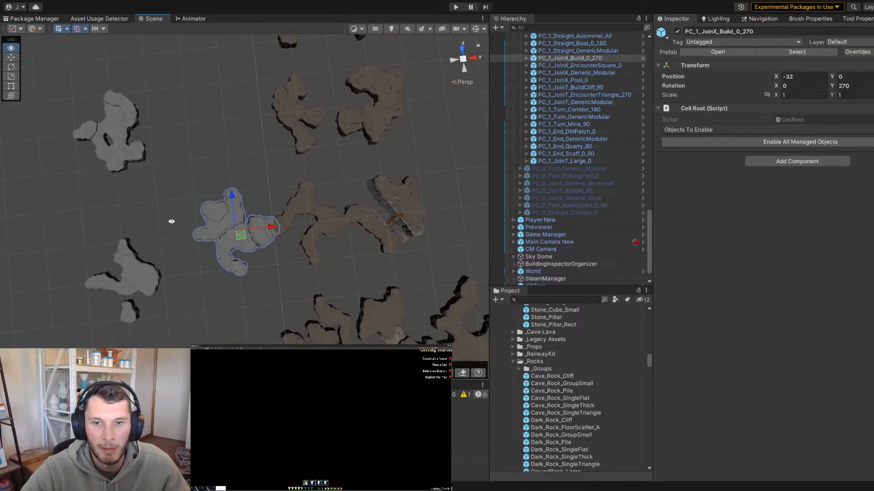
left_click(127, 114)
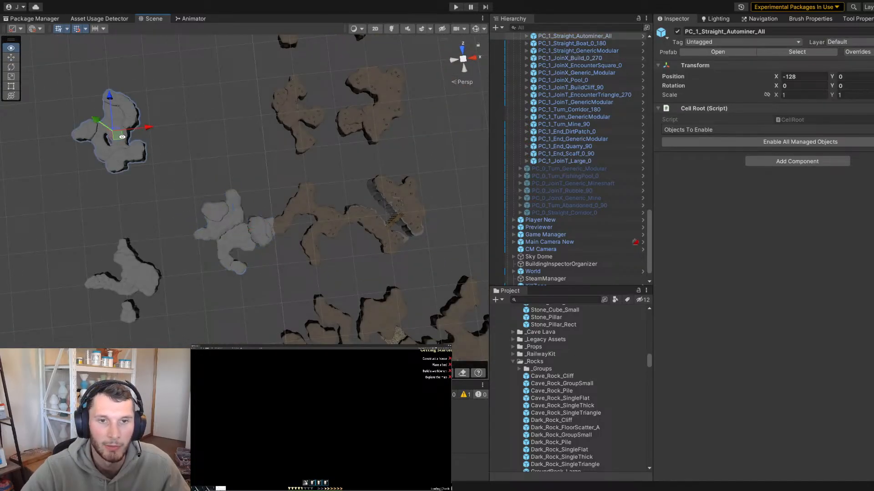
left_click_drag(154, 137, 162, 252, "alt")
left_click(161, 244)
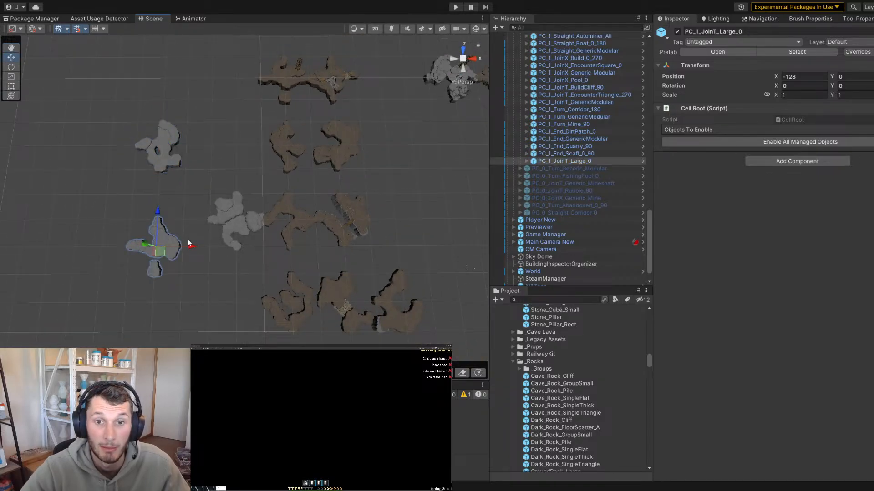
left_click(244, 220)
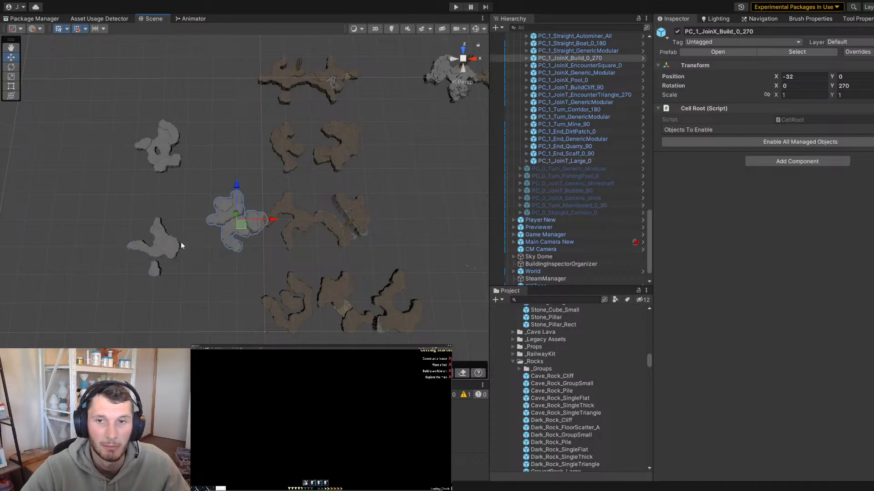
scroll(181, 241, "down", 5)
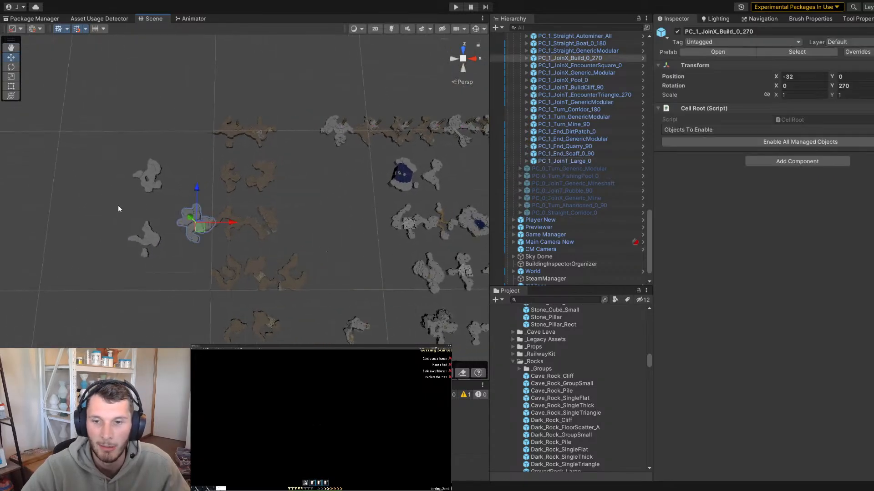
Undo the moves of PC_1_JoinX_Build_0_270, PC_1_JoinT_Large_0 and PC_1_Straight_Autominer_All
key("ctrl+z")
key("ctrl+z")
key("ctrl+z")
key("ctrl+z")
key("ctrl+z")
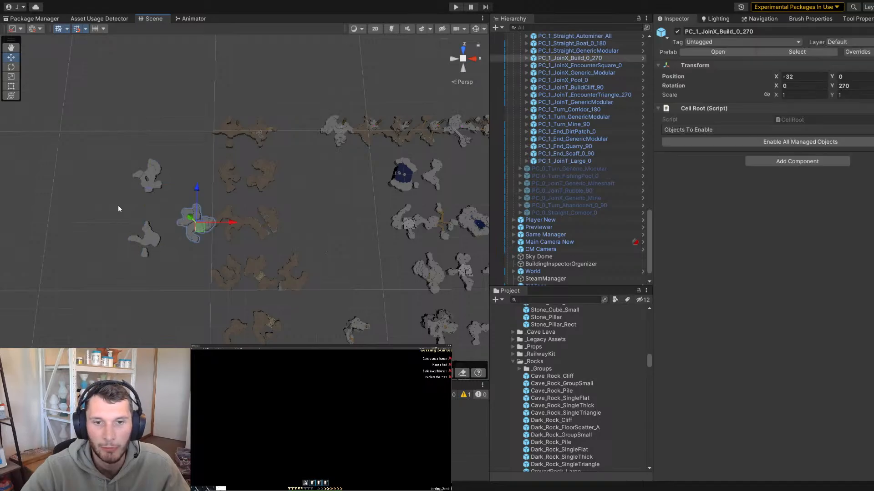
key("ctrl+z")
key("ctrl+z")
key("ctrl+z")
key("ctrl+z")
key("ctrl+z")
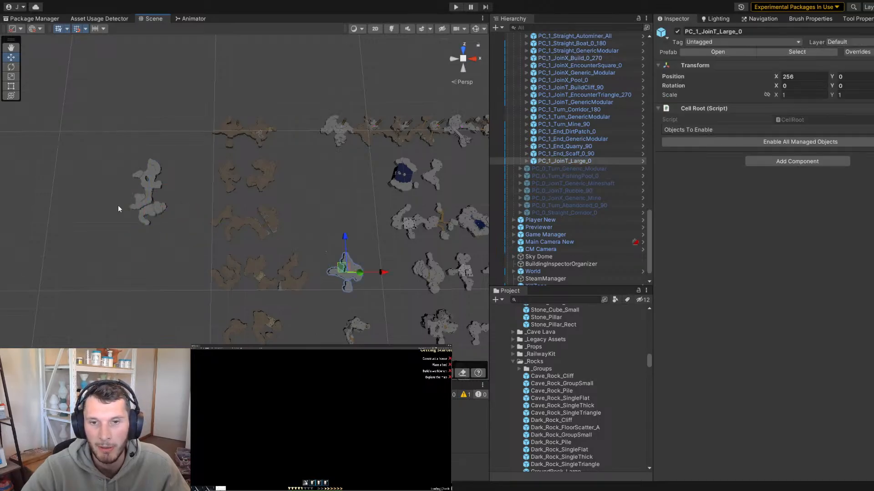
key("ctrl+z")
key("ctrl+z")
key("ctrl+z")
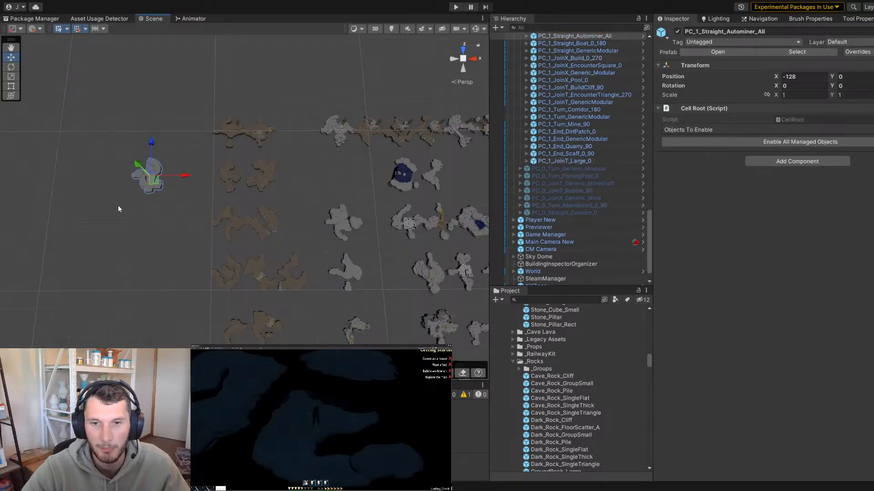
key("ctrl+z")
Move PC_1_Straight_Autominer_All to X -32, beside the brown cells in its row
right_click_drag(348, 200, 434, 226, "alt")
middle_click_drag(343, 174, 307, 171, "alt")
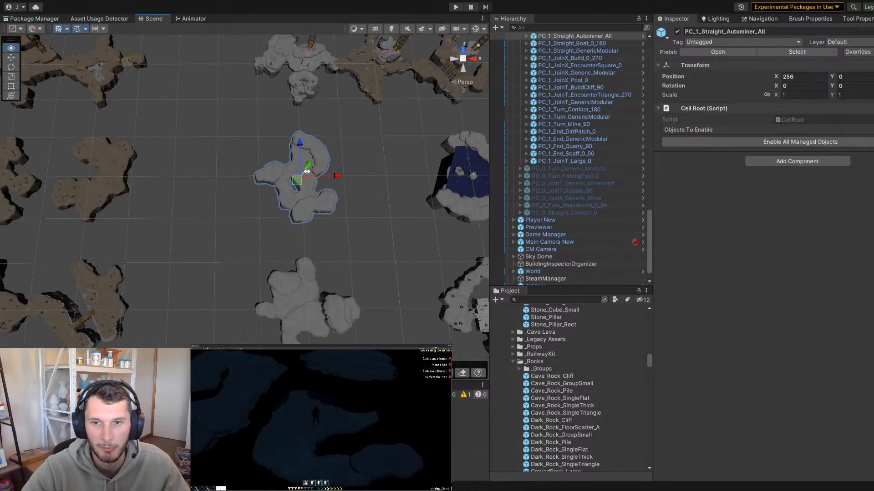
right_click_drag(330, 187, 205, 195, "alt")
middle_click_drag(204, 196, 270, 207, "alt")
left_click_drag(342, 202, 106, 203)
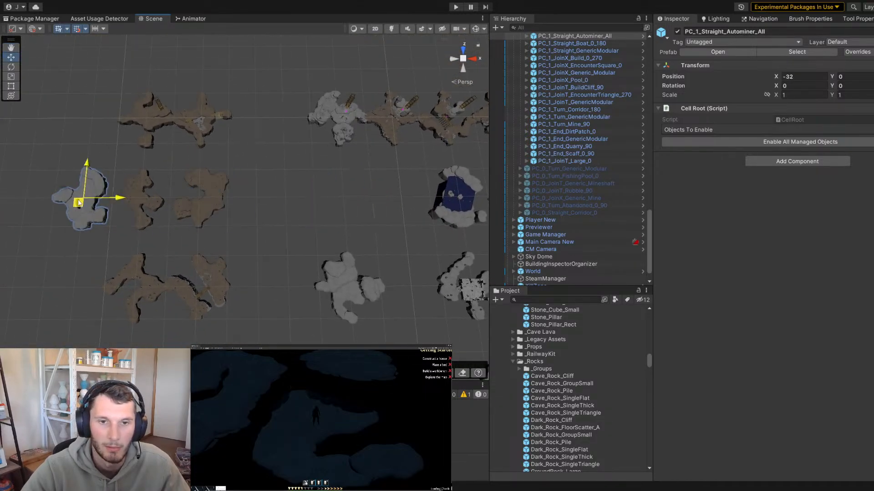
Delete the outermost cliff of the protruding western arm inside the PC_1_Straight_Autominer_All prefab and return to the scene
middle_click_drag(78, 203, 178, 212, "alt")
mouse_move(365, 215)
left_mouse_down()
mouse_move(399, 218)
mouse_move(376, 221)
left_mouse_up()
scroll(376, 221, "down", 5)
mouse_move(157, 214)
left_mouse_down("alt")
mouse_move(145, 152)
mouse_move(367, 170)
mouse_move(143, 163)
mouse_move(142, 172)
mouse_move(327, 220)
mouse_move(156, 211)
left_mouse_up("alt")
scroll(145, 152, "up", 10)
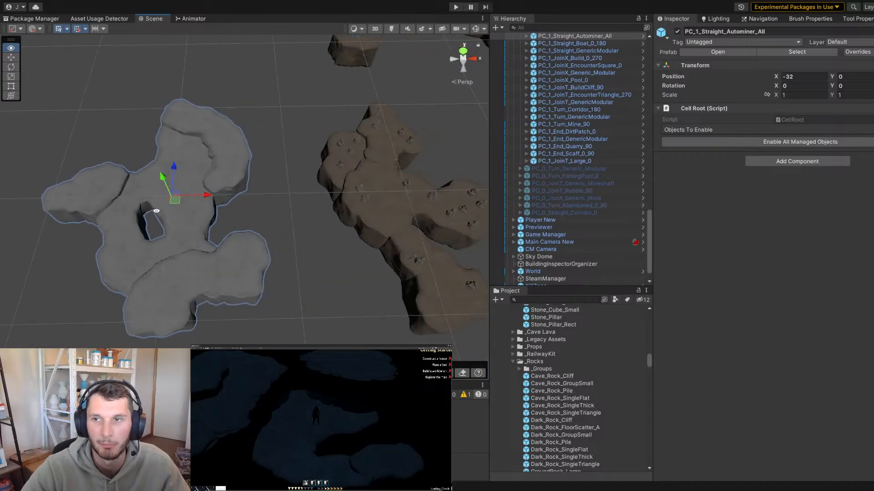
left_click(643, 36)
left_click(65, 209)
key("f")
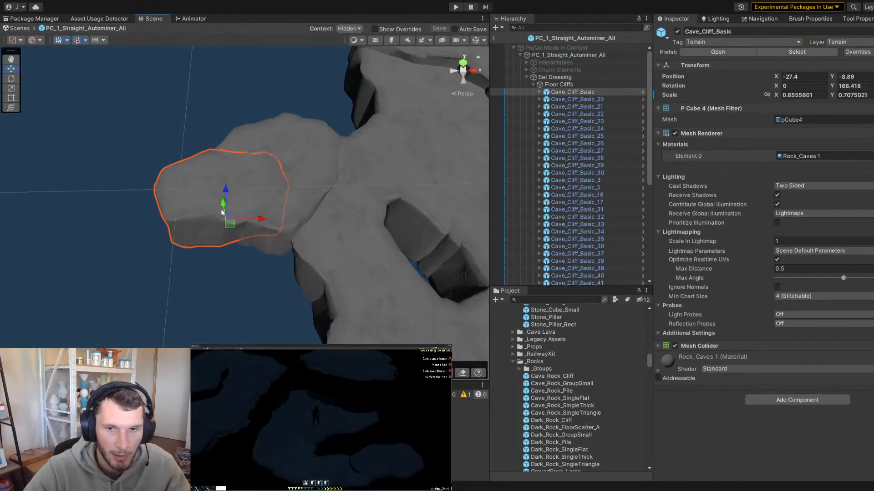
left_click_drag(249, 225, 227, 96)
scroll(228, 96, "down", 5)
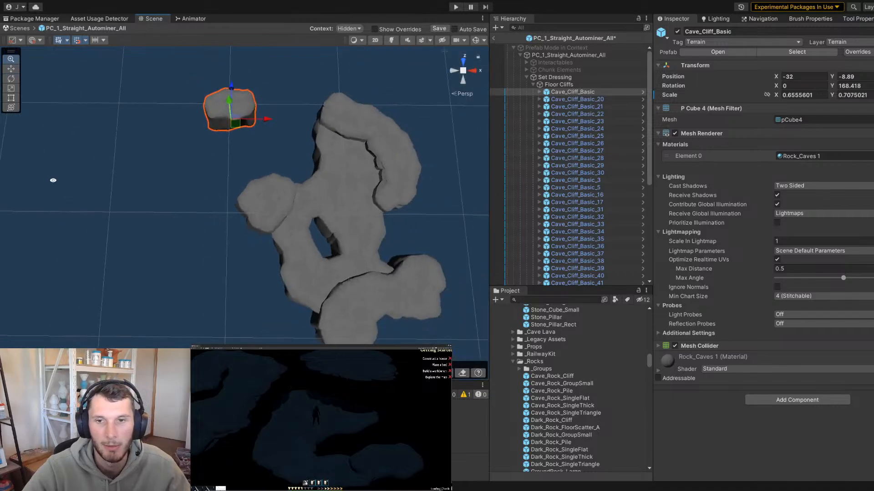
key("Delete")
left_click_drag(230, 217, 353, 83, "alt")
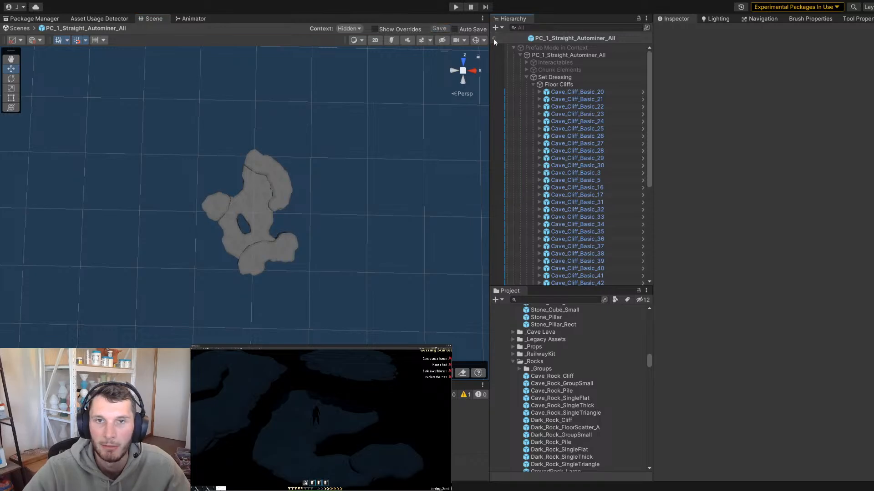
left_click(493, 40)
Move PC_0_JoinX_Simple_All out to X -192, into the empty area west of the cell grid
right_click_drag(339, 199, 185, 172, "alt")
middle_click_drag(406, 273, 300, 191, "alt")
right_click_drag(300, 191, 150, 170, "alt")
middle_click_drag(151, 171, 155, 205, "alt")
right_click_drag(155, 204, 221, 270, "alt")
middle_click_drag(222, 270, 268, 155, "alt")
right_click_drag(268, 155, 262, 211, "alt")
left_click(286, 162)
left_click_drag(266, 200, 116, 205)
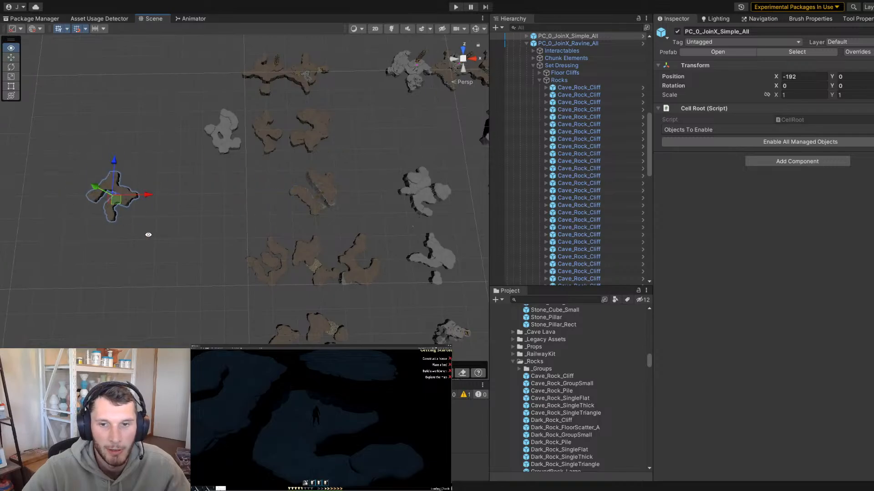
Move PC_0_JoinT_IslandBend_All and PC_0_Straight_Simple_All to X -192, adjoining PC_0_JoinX_Simple_All on opposite sides
middle_click_drag(148, 234, 193, 219, "alt")
left_click(317, 264)
left_click_drag(318, 266, 181, 223)
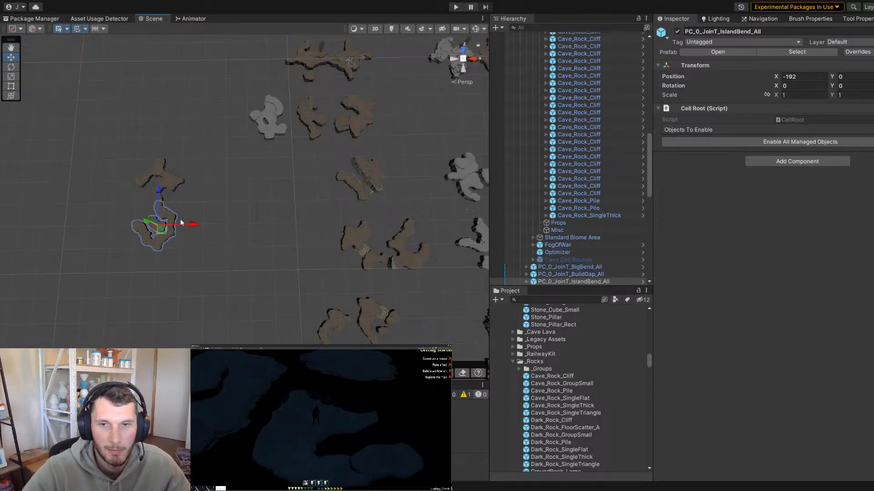
left_click(315, 122)
left_click_drag(312, 119, 163, 143)
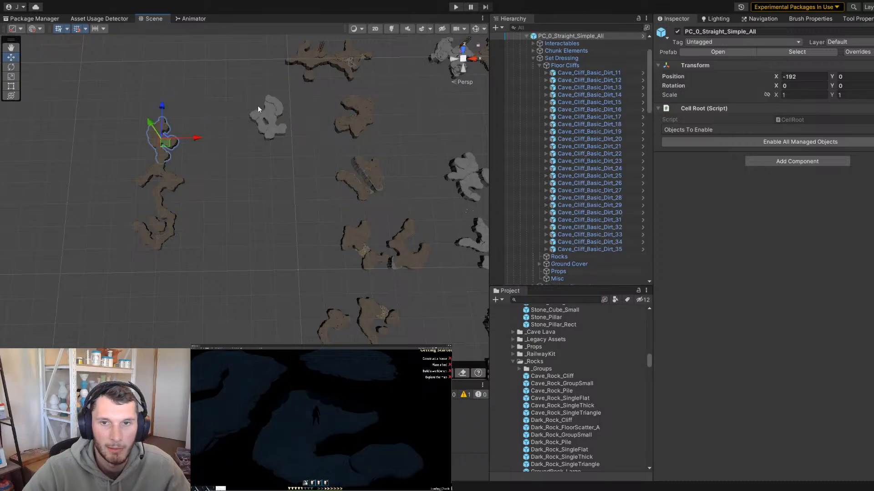
Try PC_1_Straight_Autominer_All at X -192, at the end of the brown cell column, and inspect the connection
left_click(266, 116)
left_click_drag(266, 122, 154, 283)
key("f")
left_click(194, 177)
left_click_drag(193, 177, 252, 259, "alt")
scroll(292, 178, "down", 4)
scroll(238, 192, "up", 5)
middle_click_drag(337, 157, 327, 187)
left_click_drag(327, 187, 268, 160, "alt")
left_click(254, 184)
Try lowering PC_1_Straight_Autominer_All to Y -0.18 to compare its ground height with the adjoining brown cell
right_click_drag(287, 176, 401, 144, "alt")
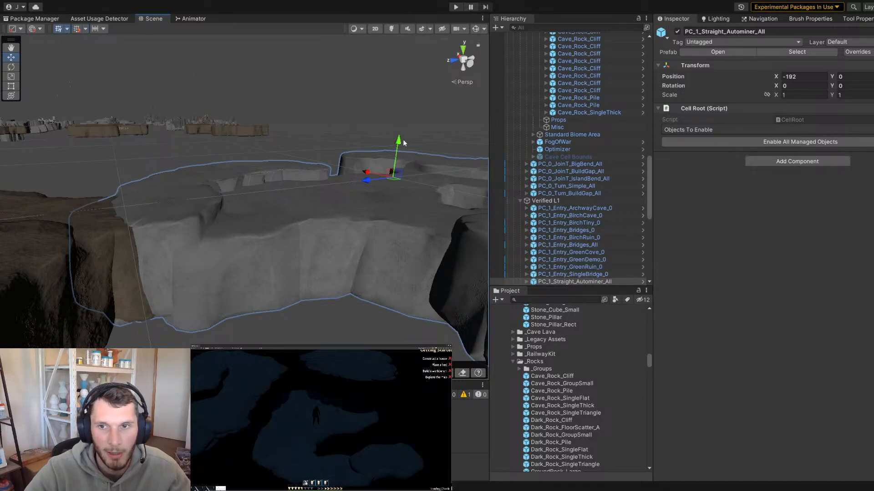
left_click_drag(398, 142, 398, 143)
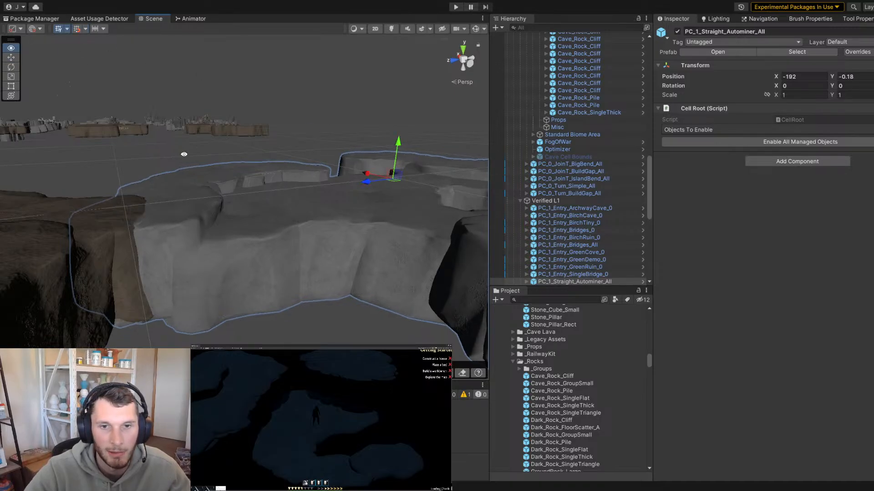
right_click_drag(184, 154, 282, 200)
Rotate PC_1_Straight_Autominer_All to Y -90 and try it at X -256, west of PC_0_JoinX_Simple_All
left_click(274, 159)
left_click(372, 230)
left_click_drag(282, 200, 116, 251)
right_click_drag(50, 97, 50, 96)
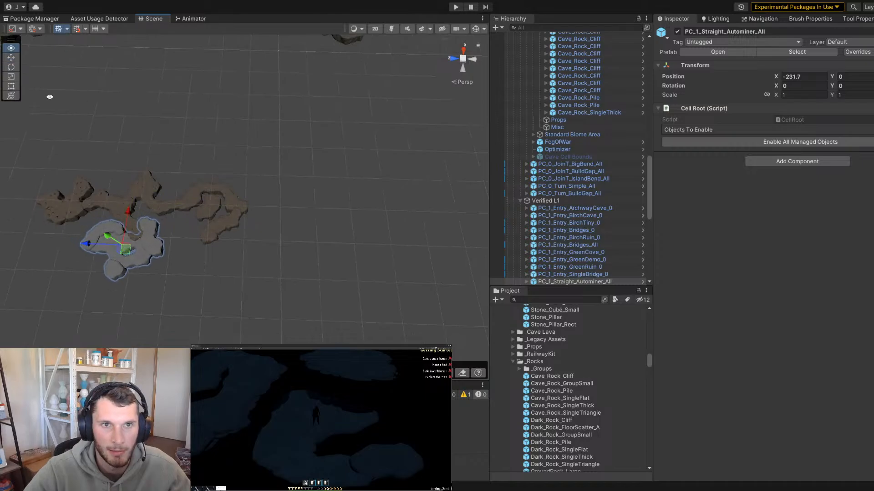
key("f")
key("e")
left_click_drag(221, 207, 342, 198)
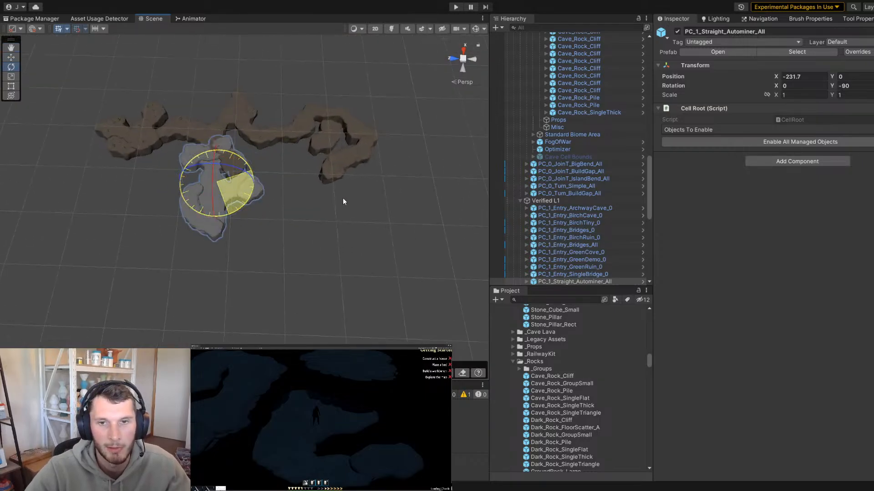
key("w")
left_click_drag(221, 186, 231, 219)
right_click_drag(231, 219, 319, 210)
right_click_drag(245, 152, 222, 114)
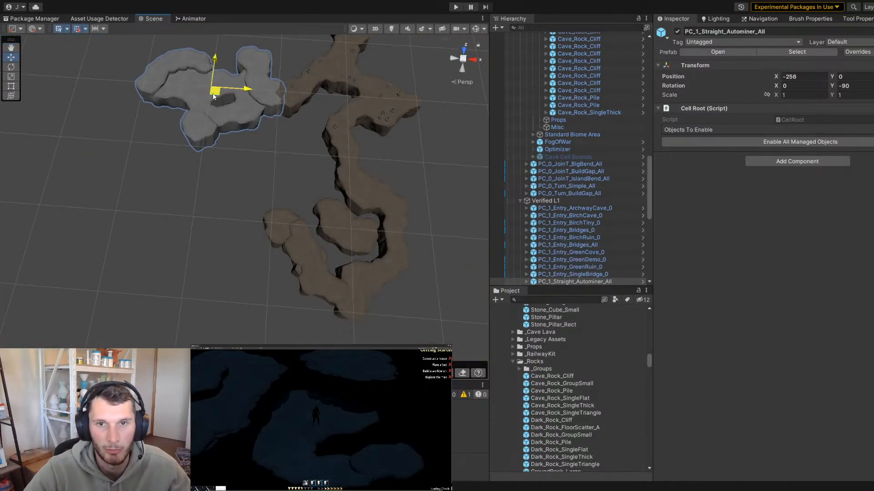
Try PC_1_Straight_Autominer_All at X -256 west of PC_0_JoinT_IslandBend_All and check the connection
left_click_drag(213, 97, 199, 231)
scroll(291, 237, "up", 10)
scroll(269, 210, "down", 8)
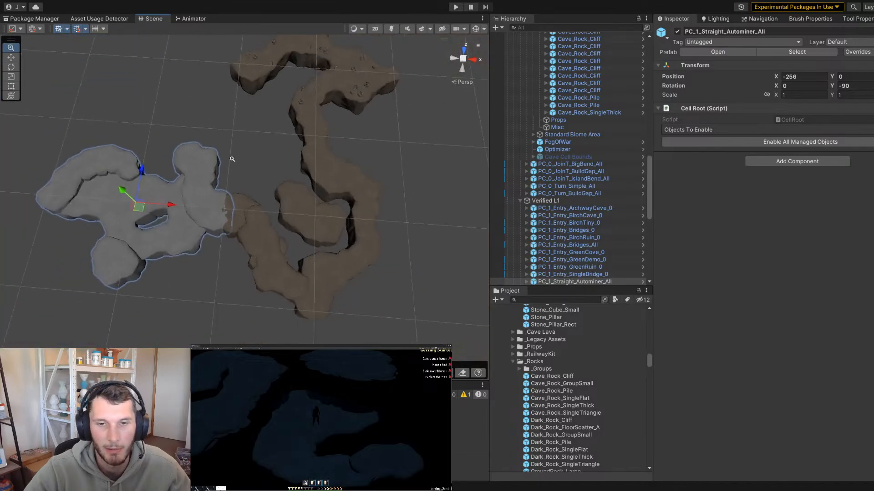
right_click_drag(232, 159, 214, 141, "alt")
Try PC_1_Straight_Autominer_All at X -256 west of PC_0_Straight_Simple_All
middle_click_drag(169, 204, 216, 276)
left_click_drag(216, 276, 240, 64)
right_click_drag(240, 63, 232, 59, "alt")
middle_click_drag(244, 80, 199, 149)
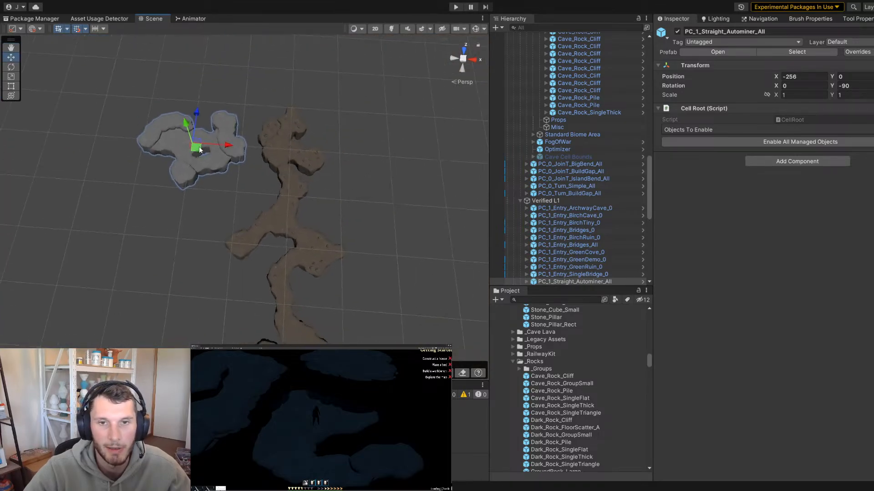
Try PC_1_Straight_Autominer_All at X -128, east of PC_0_JoinX_Simple_All, and check the connection
left_click_drag(201, 150, 409, 256)
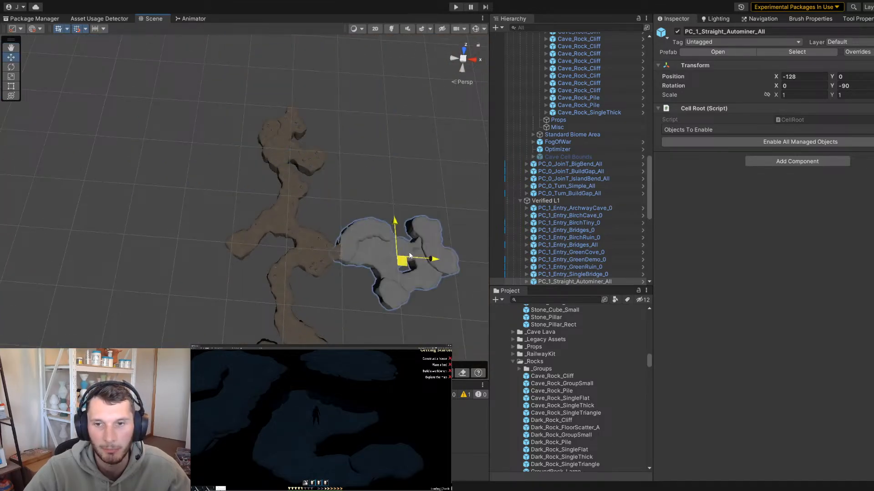
middle_click_drag(410, 255, 316, 216)
right_click_drag(315, 216, 269, 149, "alt")
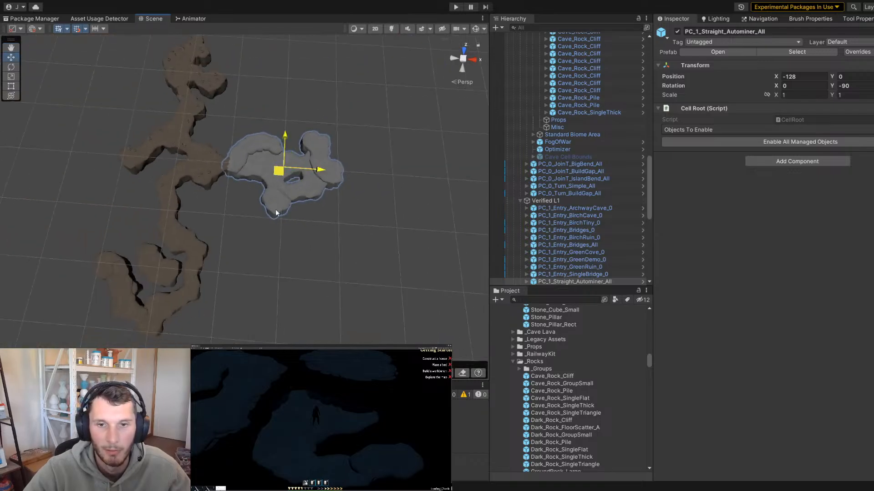
mouse_move(276, 213)
left_mouse_down()
mouse_move(276, 319)
mouse_move(276, 213)
left_mouse_up()
Reset PC_1_Straight_Autominer_All to Y rotation 0 and move it to X 288, among the grey cells of the grid
right_click_drag(275, 212, 31, 114, "alt")
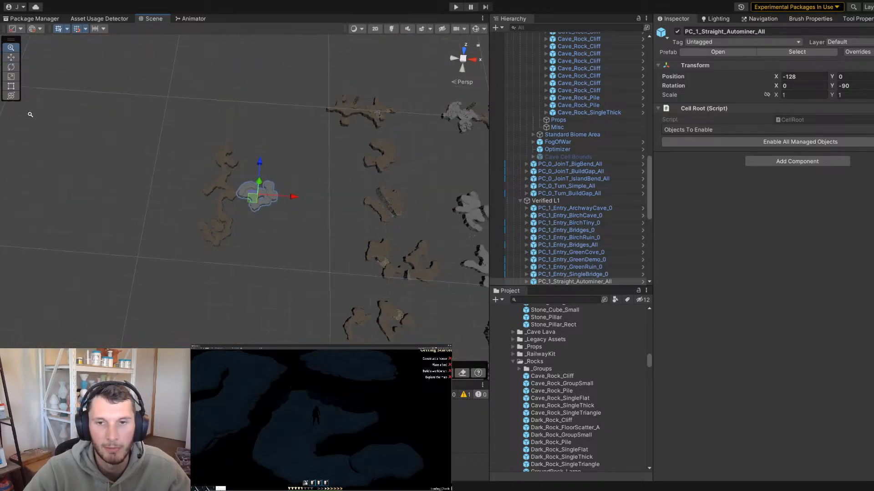
left_click_drag(31, 114, 266, 188, "alt")
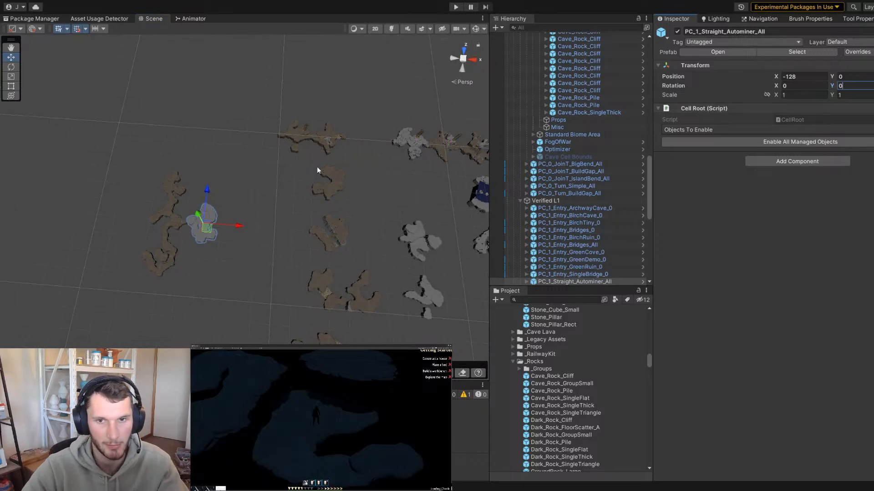
left_click_drag(317, 170, 242, 220, "alt")
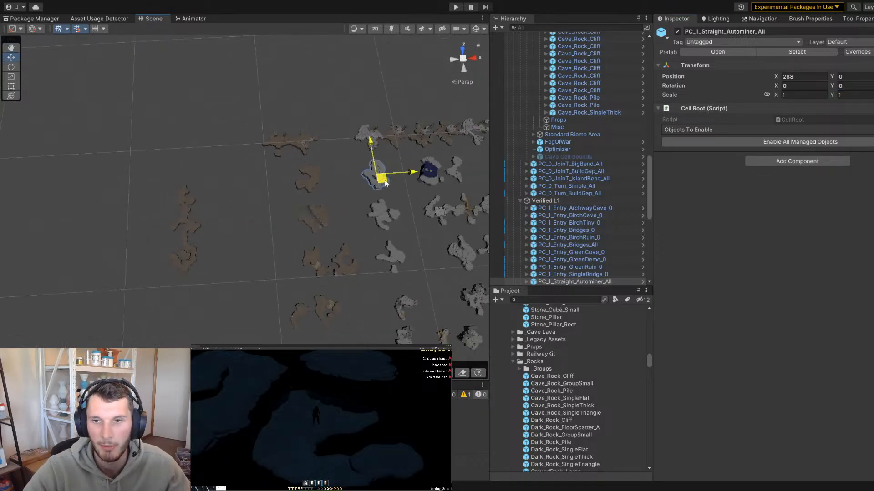
Try PC_1_JoinX_Build_0_270 at X -192, at the north end of the brown cell column, and inspect the connection
left_click(382, 216)
left_click_drag(380, 210, 173, 117)
key("f")
scroll(77, 178, "up", 6)
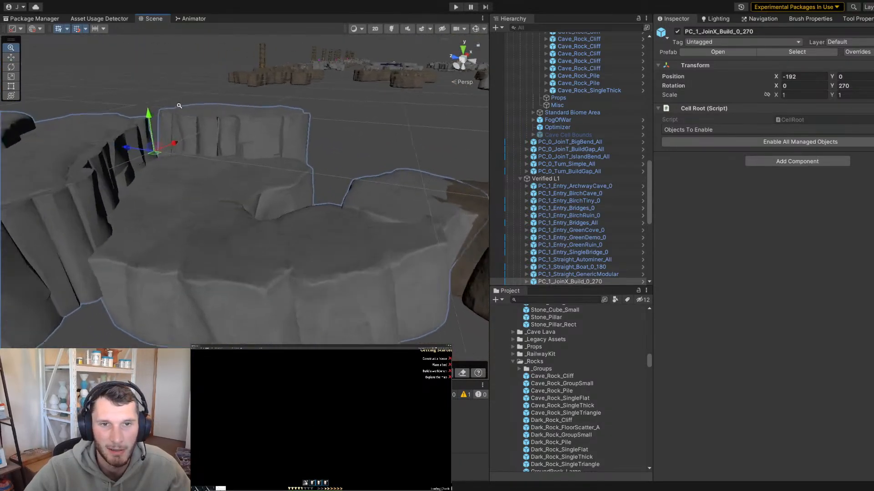
scroll(132, 118, "up", 3)
middle_click_drag(132, 117, 122, 116)
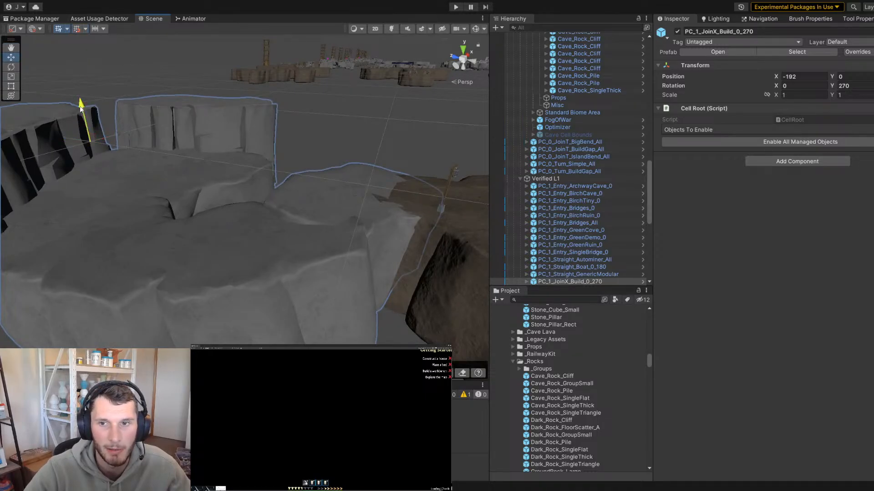
Try lowering PC_1_JoinX_Build_0_270 to Y -0.16, compare its height with the brown cell, and undo the change
left_click_drag(80, 106, 81, 106)
left_click_drag(213, 139, 332, 128, "alt")
right_click_drag(332, 128, 318, 188, "alt")
left_click_drag(319, 188, 274, 231, "alt")
scroll(244, 164, "down", 8)
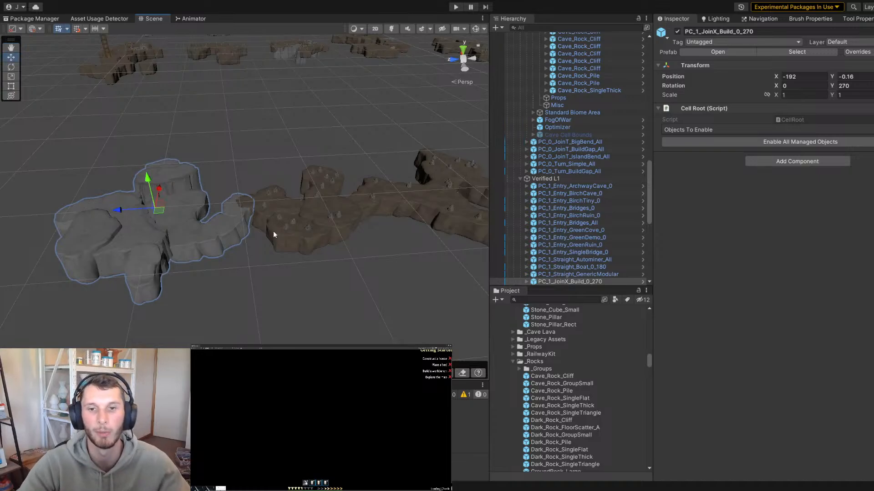
key("ctrl+z")
Move PC_1_JoinX_Build_0_270 to X -128, east of PC_0_JoinX_Simple_All, and inspect the connection
scroll(292, 220, "down", 6)
left_click_drag(255, 221, 237, 242, "alt")
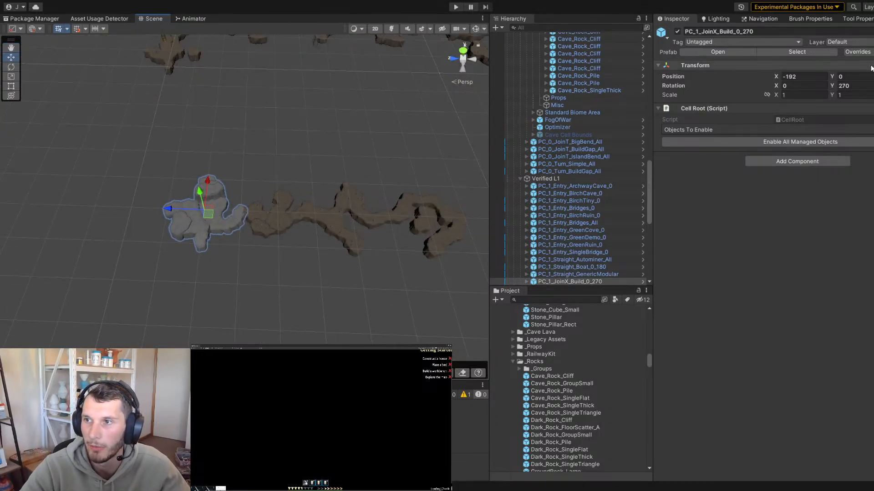
left_click_drag(251, 162, 353, 168, "alt")
middle_click_drag(354, 168, 242, 170)
scroll(242, 171, "up", 6)
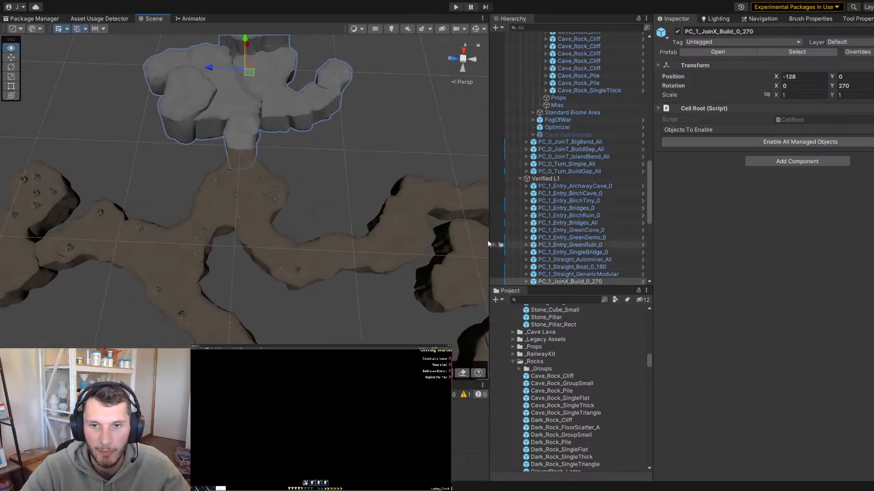
Try the PC_1_JoinX_Build_0_270 cell at X -192 against the brown cave chain to check the connection
left_click_drag(309, 214, 132, 193, "alt")
scroll(255, 182, "up", 5)
left_click_drag(337, 175, 171, 297, "alt")
scroll(308, 205, "down", 8)
middle_click_drag(171, 297, 293, 192)
scroll(293, 191, "down", 3)
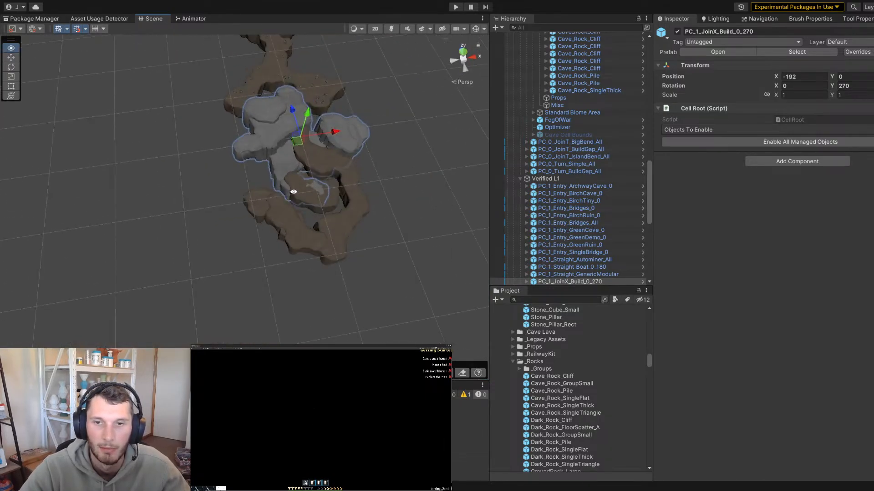
Try the join cell at X -256 beside the brown cave chain and inspect the seam up close
left_click_drag(299, 154, 162, 219)
scroll(297, 193, "up", 8)
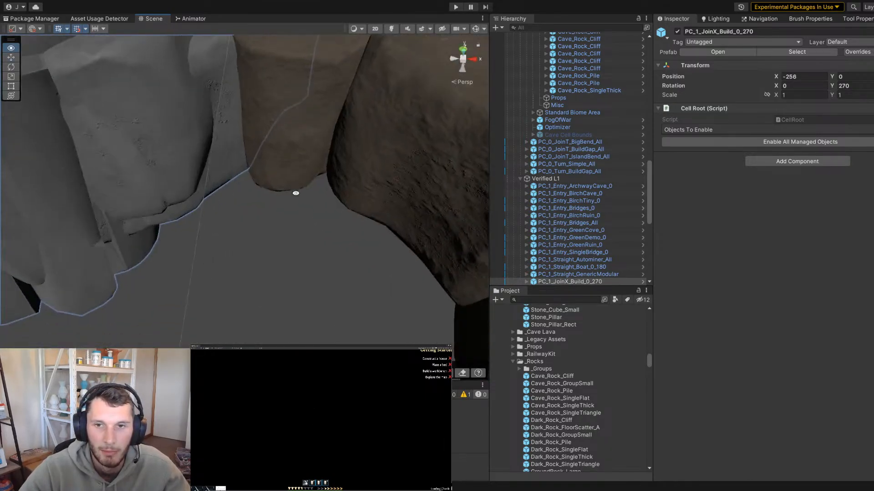
scroll(296, 193, "down", 4)
left_click_drag(296, 193, 314, 186, "alt")
scroll(225, 164, "down", 4)
scroll(313, 186, "down", 8)
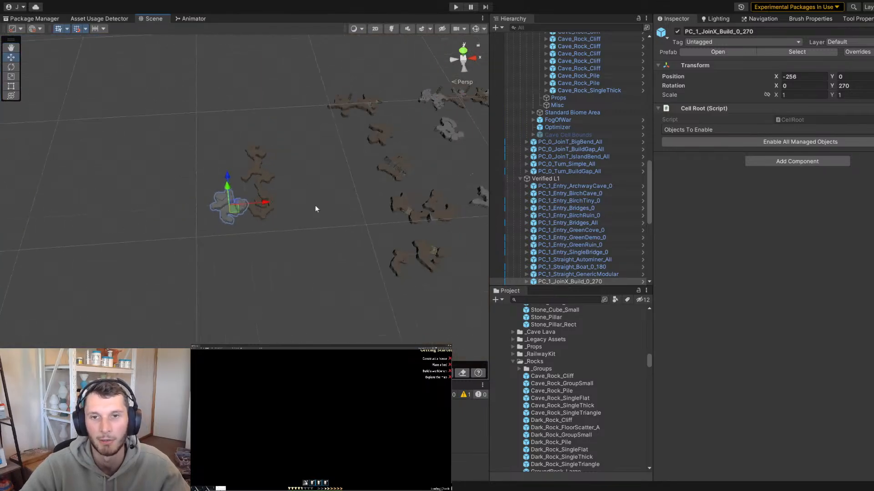
Undo the test moves of the PC_1_JoinX_Build_0_270 cell
key("ctrl+z")
middle_click_drag(315, 208, 223, 226)
middle_click_drag(418, 223, 304, 223)
scroll(304, 222, "up", 3)
middle_click_drag(165, 215, 297, 187)
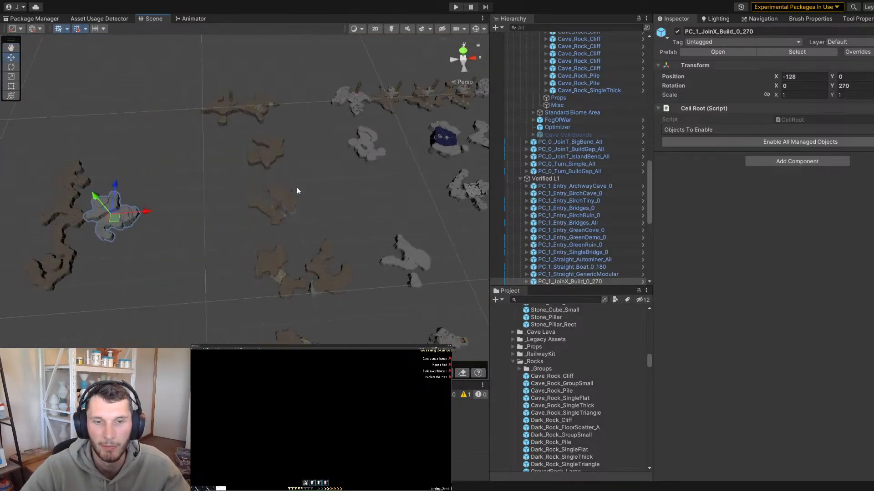
key("ctrl+z")
key("ctrl+z")
key("ctrl+z")
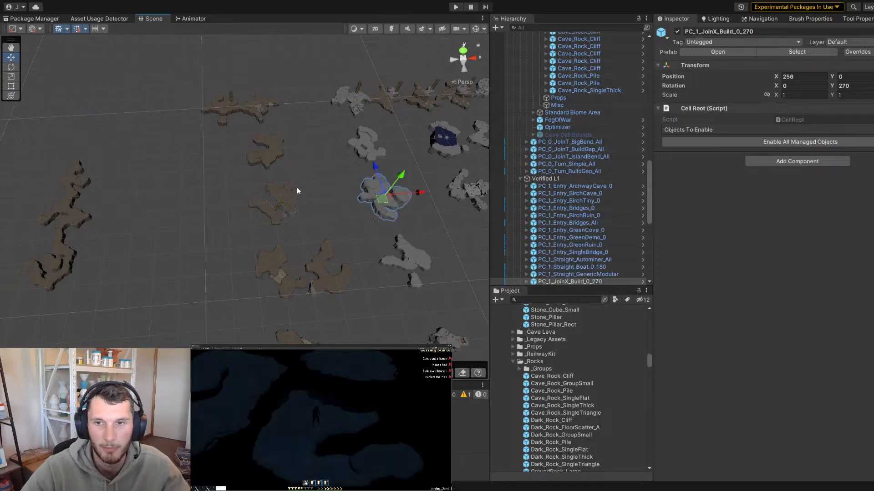
Open the PC_1_JoinX_Build_0_270 prefab for editing in context
scroll(458, 232, "up", 6)
middle_click_drag(366, 175, 323, 183)
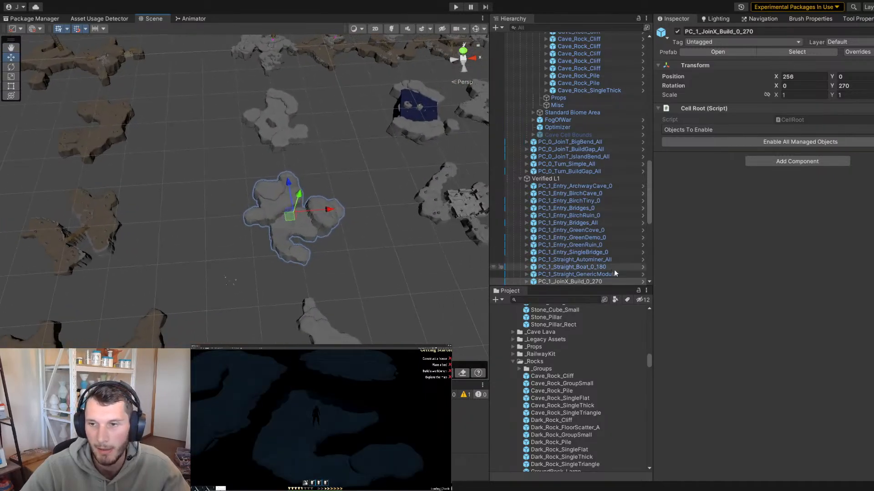
left_click(640, 282)
double_click(550, 181)
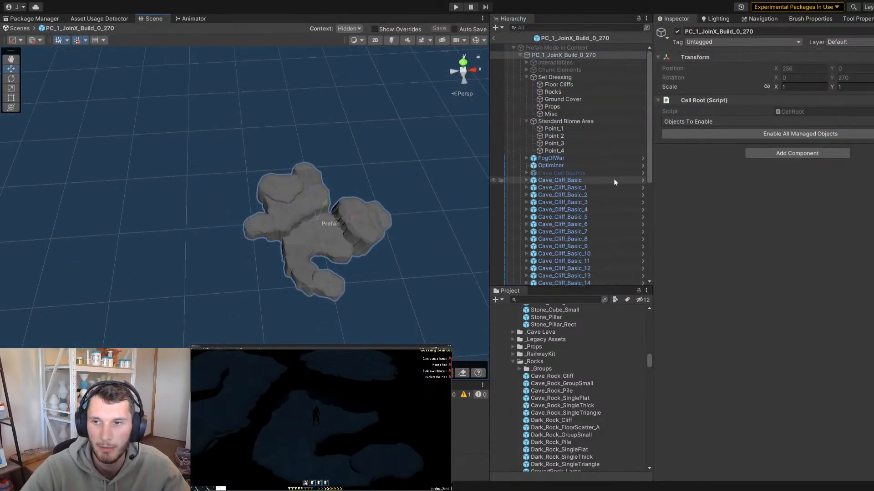
Parent all loose Cave_Cliff_Basic and Cave_Rock_Cliff pieces under the Floor Cliffs object in Set Dressing
scroll(565, 256, "down", 10)
left_click(565, 282, "shift")
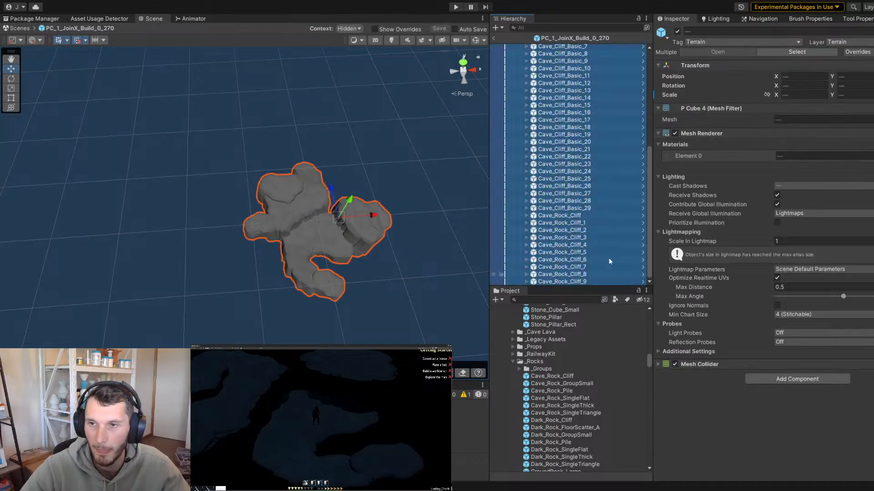
scroll(565, 203, "up", 9)
left_click_drag(566, 201, 557, 86)
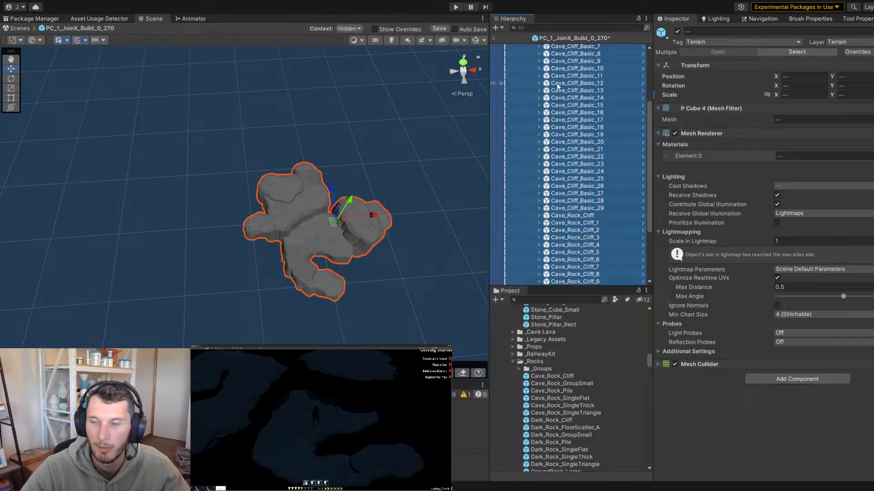
Examine the grouped cliff pieces to tell which belong in Floor Cliffs, checking Cave_Cliff_Basic_9 and the whole set
scroll(350, 205, "up", 4)
left_click(242, 231)
left_click(246, 232)
scroll(178, 216, "up", 8)
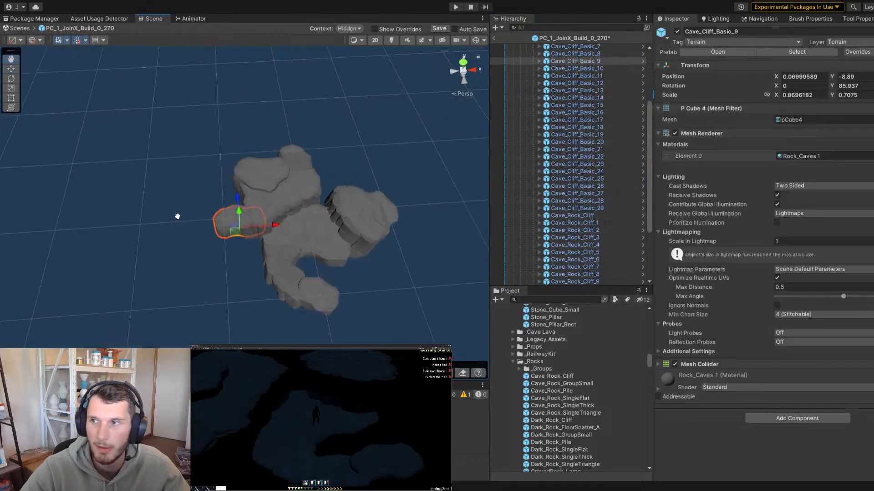
right_click_drag(177, 217, 181, 216)
right_click_drag(331, 165, 336, 132)
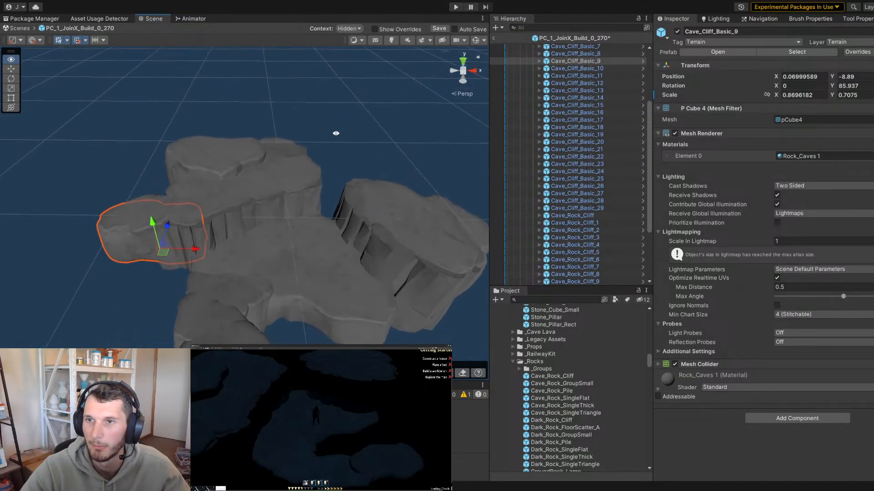
scroll(596, 158, "up", 4)
left_click(591, 92)
scroll(591, 212, "down", 6)
left_click(591, 214, "shift")
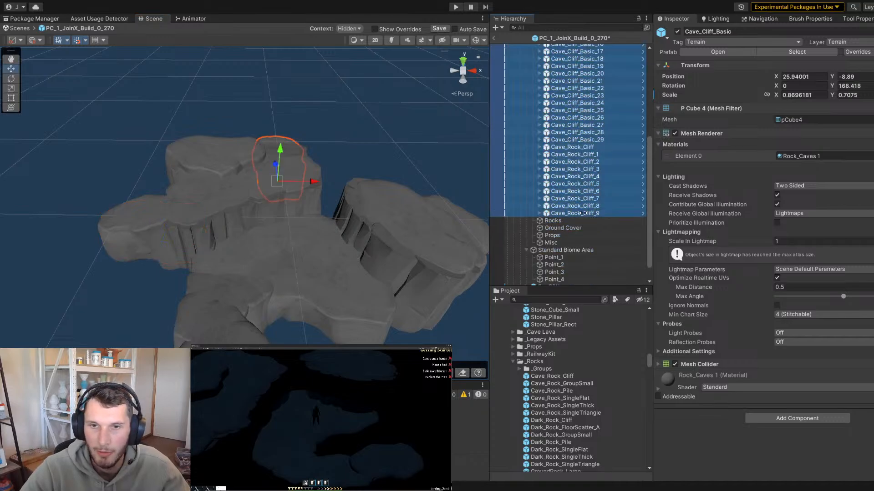
scroll(569, 219, "up", 5)
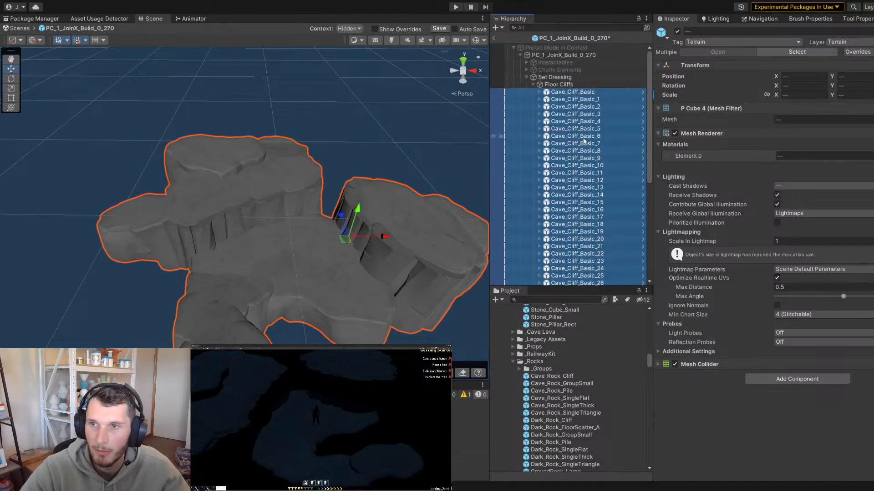
scroll(569, 227, "down", 6)
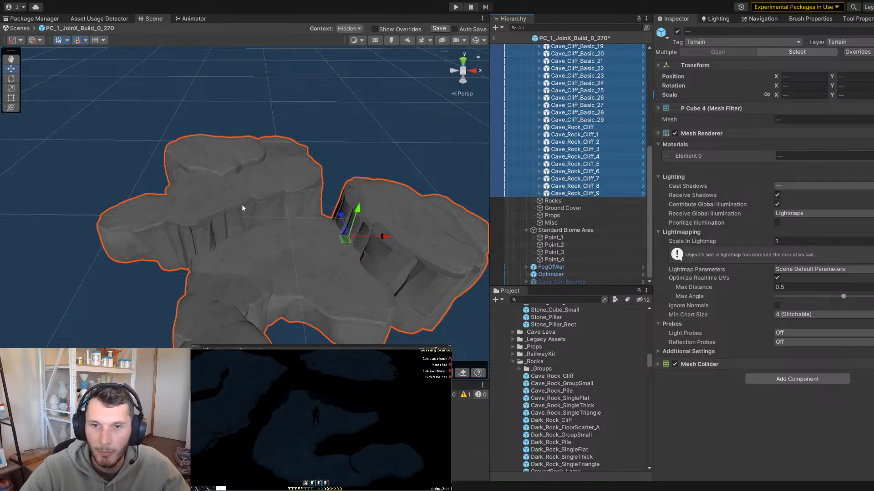
Move the pieces Cave_Rock_Cliff through Cave_Rock_Cliff_9 from Floor Cliffs into the Rocks object
left_click(252, 211)
left_click(587, 128)
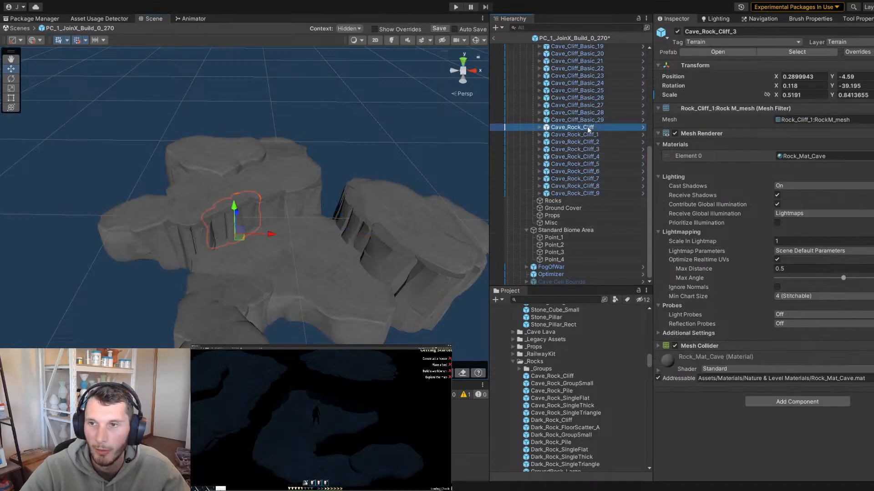
left_click(577, 185, "shift")
left_click(574, 194, "shift")
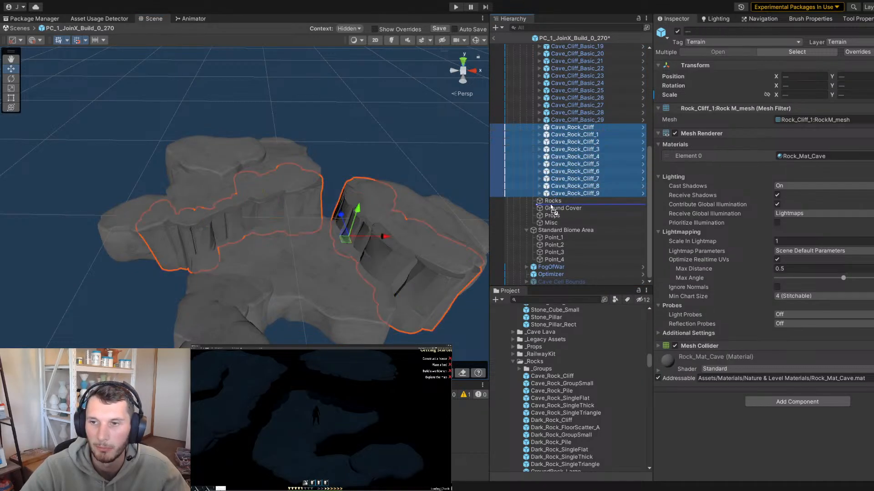
left_click_drag(552, 209, 551, 203)
Select all Cave_Cliff_Basic pieces in Floor Cliffs together with all Cave_Rock_Cliff pieces in Rocks, excluding the parent objects
scroll(624, 207, "up", 6)
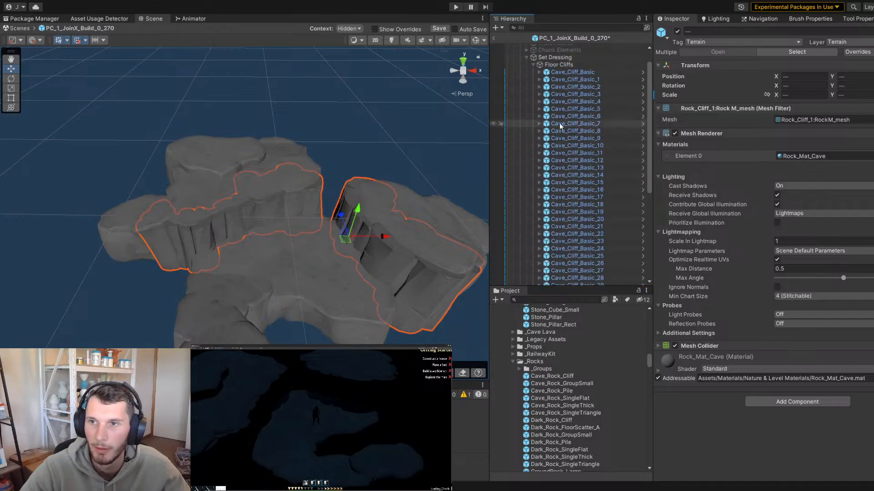
left_click(567, 73)
scroll(593, 214, "down", 3)
left_click(576, 196, "shift")
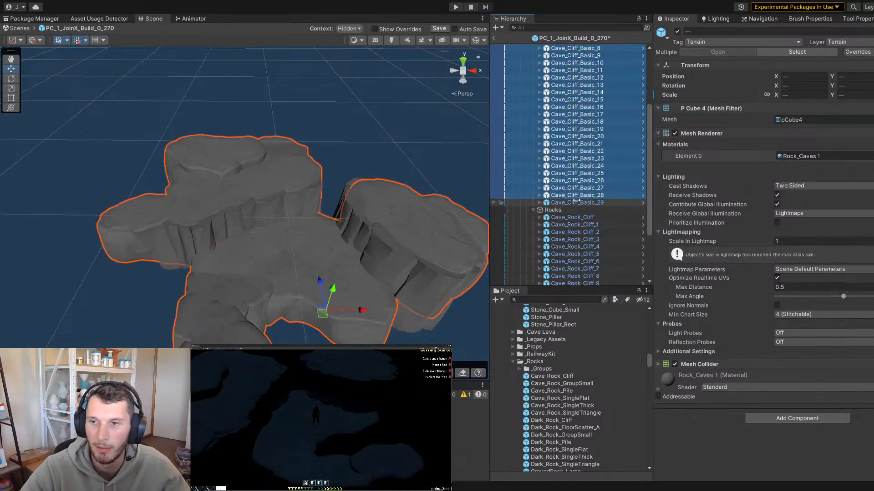
scroll(590, 214, "down", 2)
left_click(566, 163, "ctrl")
left_click(566, 170, "ctrl")
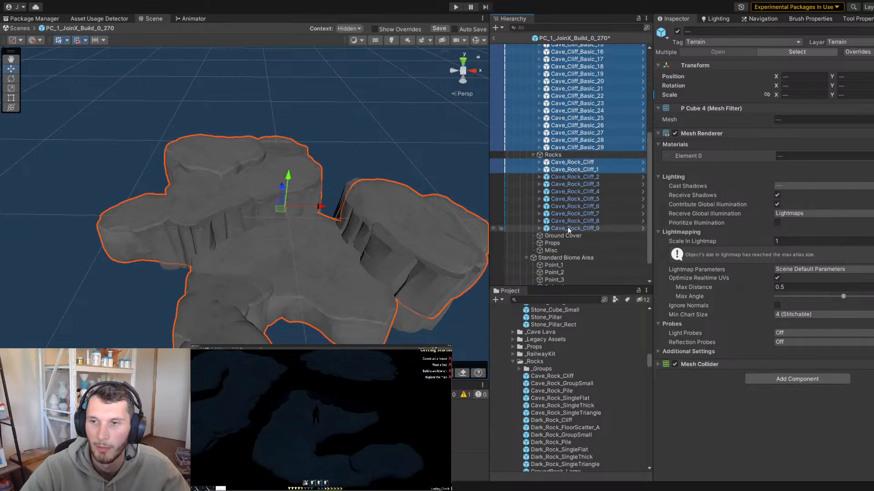
left_click(567, 223)
scroll(560, 191, "up", 4)
scroll(557, 185, "up", 2)
left_click(556, 92, "shift")
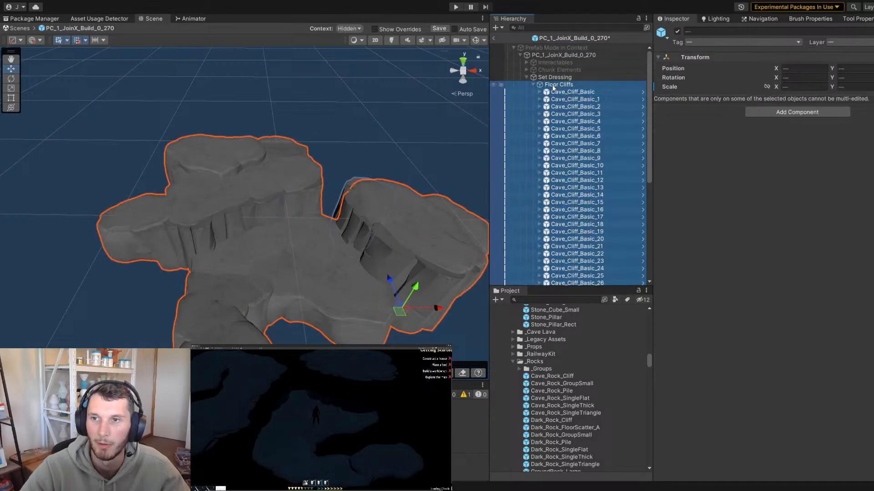
scroll(602, 184, "down", 5)
left_click(582, 249, "shift")
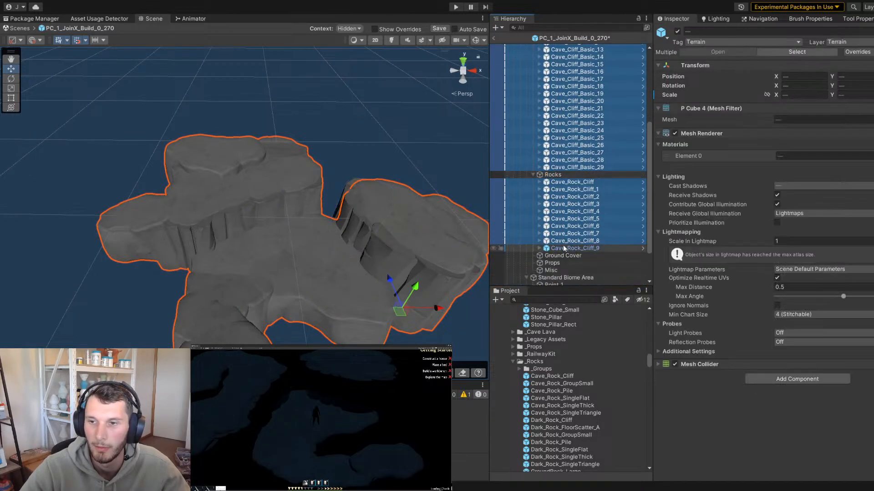
left_click(563, 249, "ctrl")
Save the changes to the PC_1_JoinX_Build_0_270 prefab and return to the main scene
right_click_drag(400, 229, 438, 199)
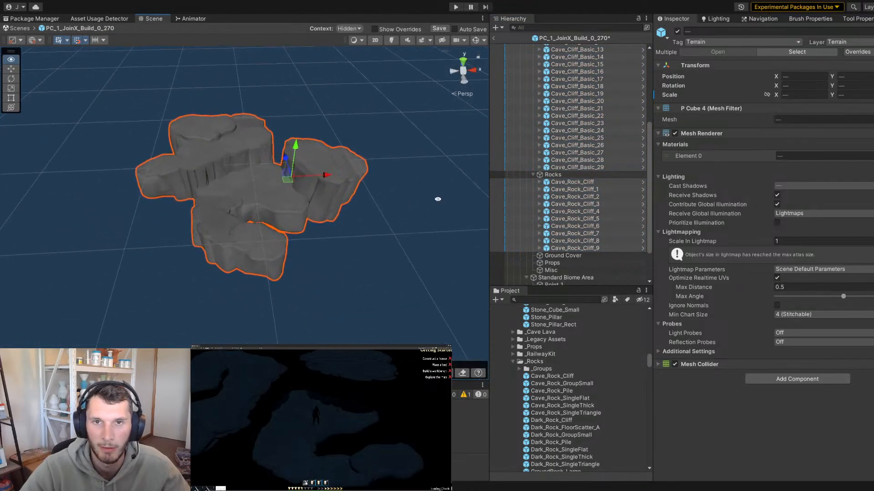
right_click_drag(303, 166, 232, 222)
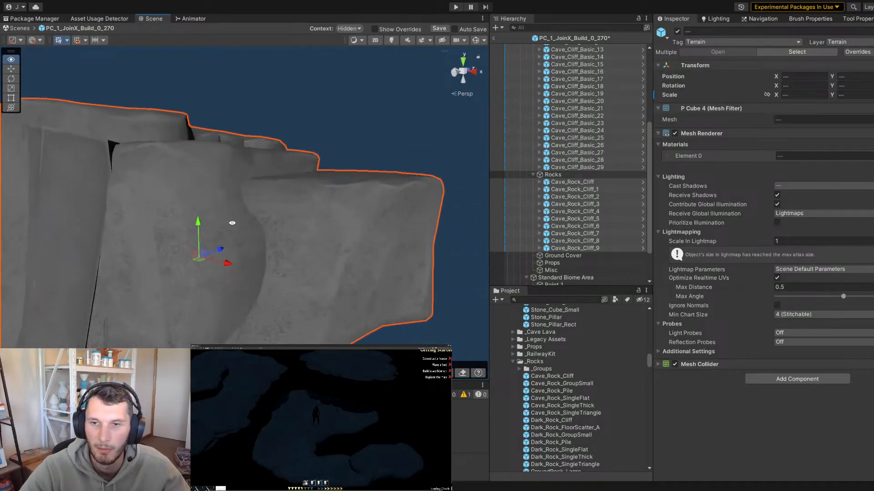
left_click_drag(199, 223, 198, 223)
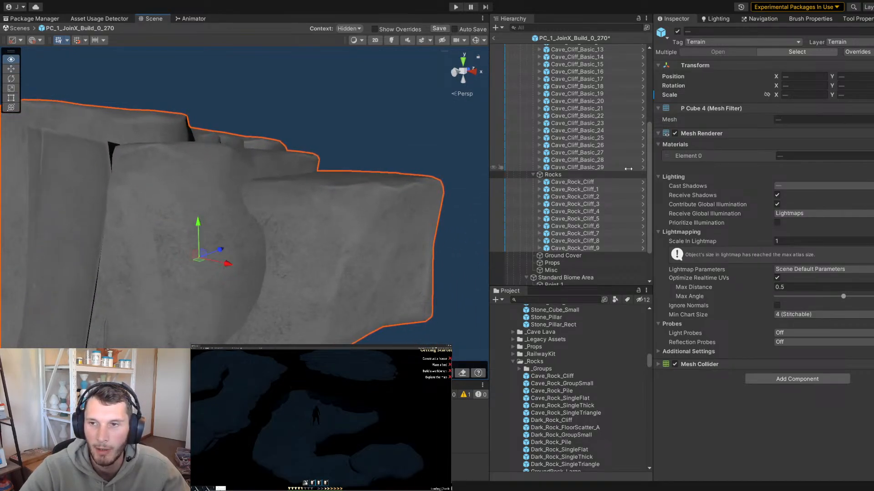
left_click(580, 167)
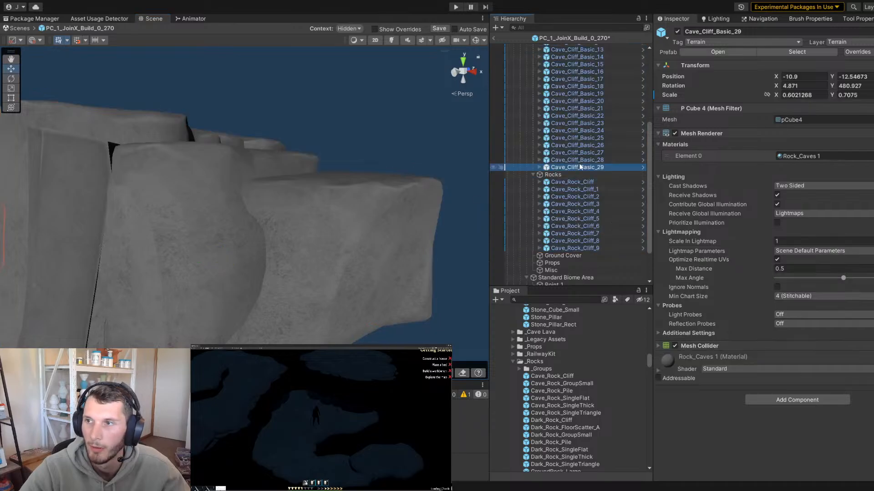
right_click_drag(273, 184, 311, 206, "alt")
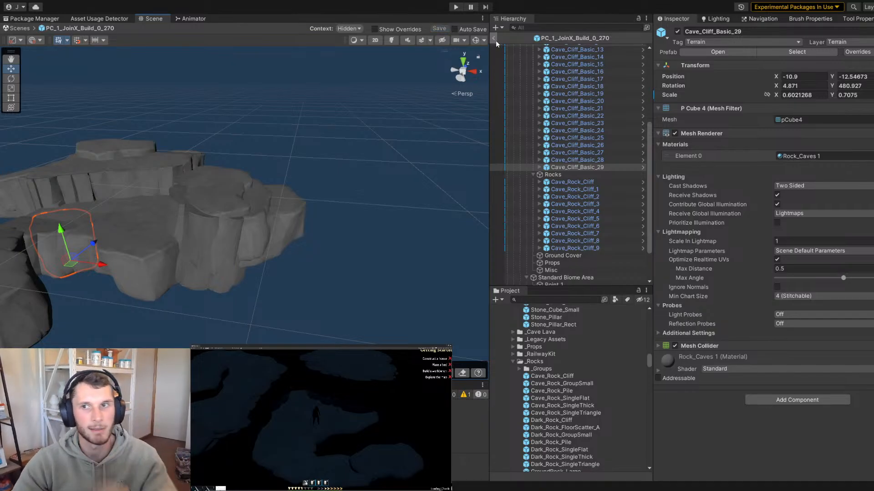
scroll(253, 159, "down", 6)
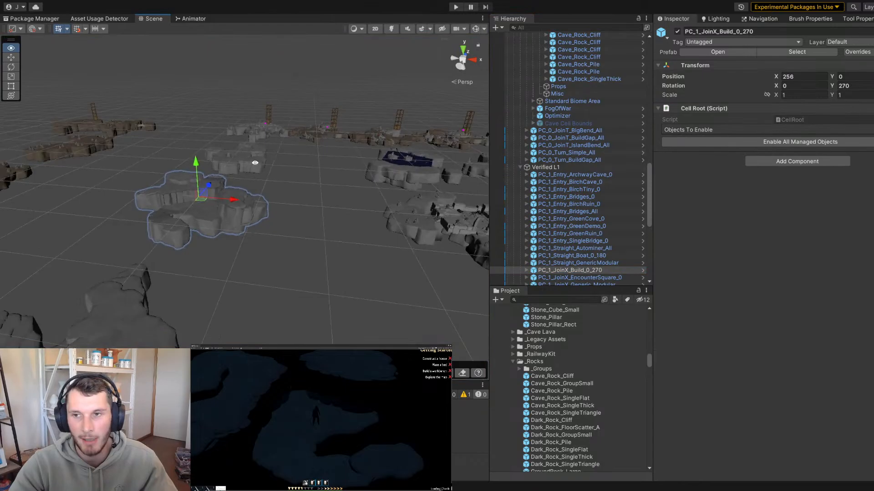
Move the PC_1_JoinX_Build_0_270 cell to X 32 next to a brown cave cell and inspect how they meet
left_click_drag(253, 160, 138, 149, "alt")
middle_click_drag(114, 177, 188, 158)
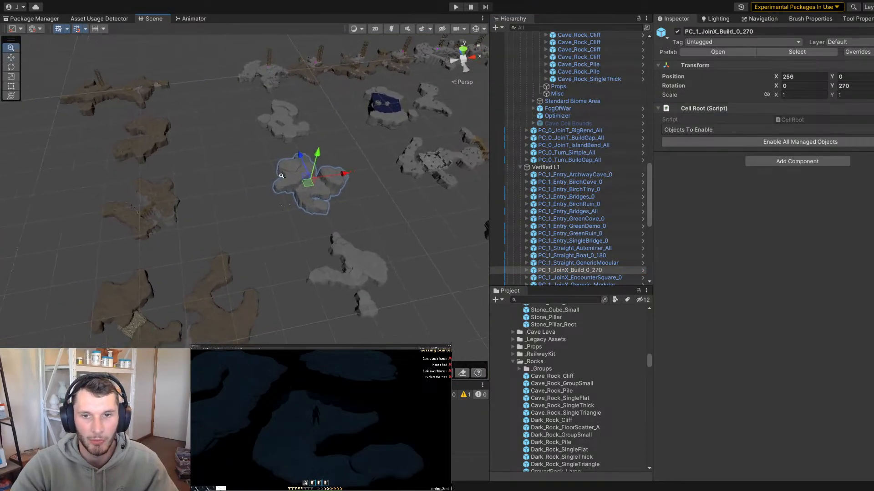
left_click_drag(310, 183, 70, 215)
key("f")
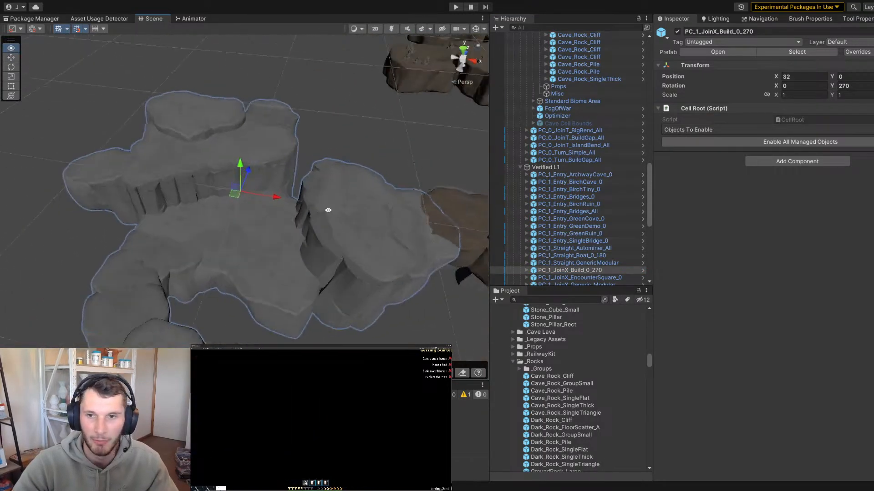
left_click_drag(328, 209, 276, 226, "alt")
Move the join cell over to the separate brown cave chain at X -256 and examine its floor and walls
scroll(202, 220, "down", 5)
left_click_drag(201, 220, 173, 165)
middle_click_drag(263, 213, 312, 168)
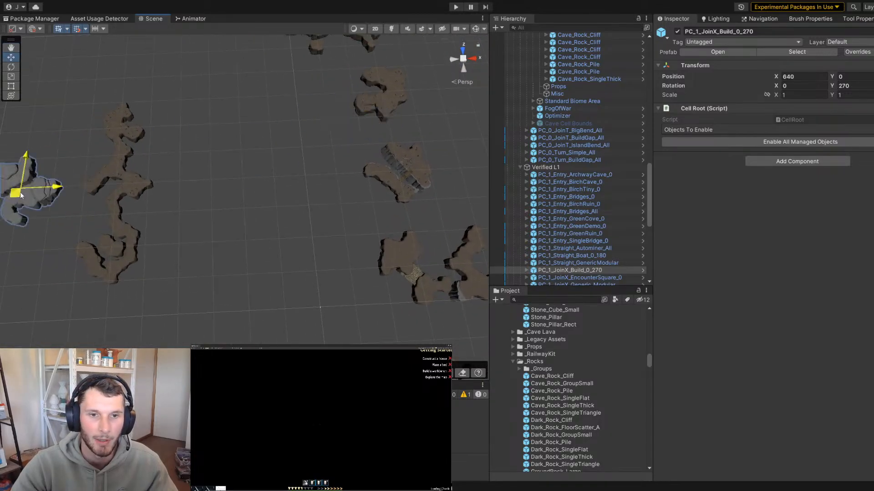
scroll(47, 194, "up", 10)
scroll(222, 165, "down", 6)
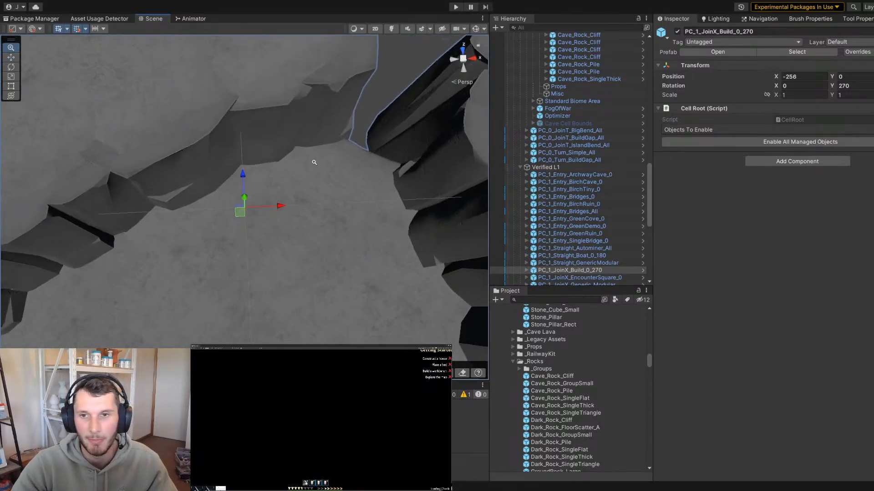
Place the join cell at X -256 against the lower branch of the brown chain and check the overlapping floor
left_click_drag(163, 167, 480, 176)
middle_click_drag(388, 179, 298, 188)
scroll(298, 187, "down", 4)
left_click_drag(339, 184, 93, 284)
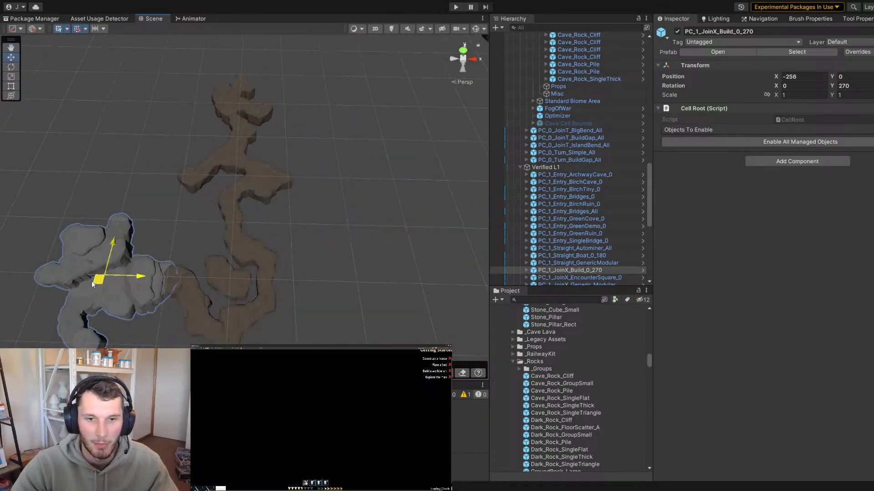
scroll(128, 193, "up", 10)
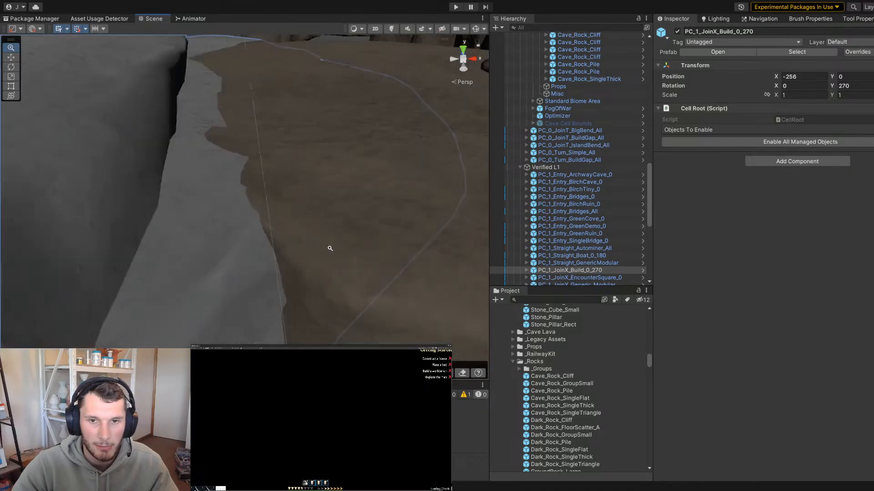
Move the join cell to X -192 at the far end of the brown cave chain and inspect the connection
scroll(311, 227, "down", 10)
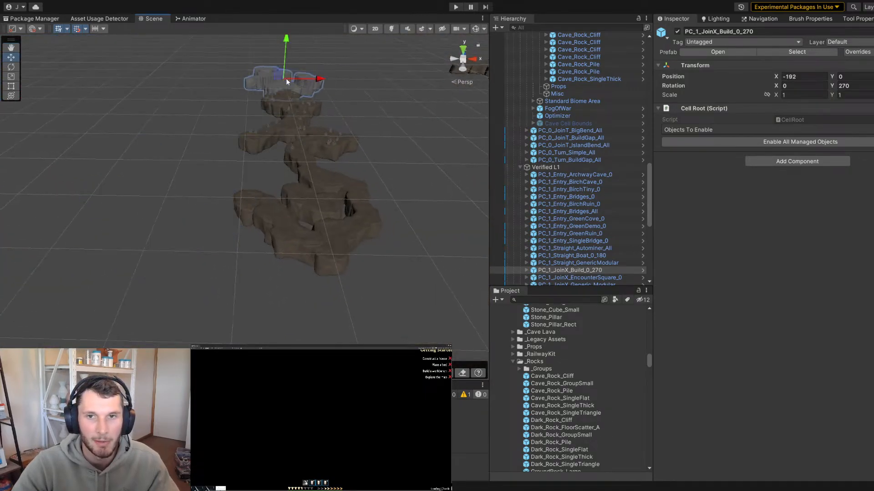
key("f")
left_click_drag(382, 271, 95, 207, "alt")
scroll(279, 166, "down", 10, "alt")
left_click_drag(279, 166, 266, 162, "alt")
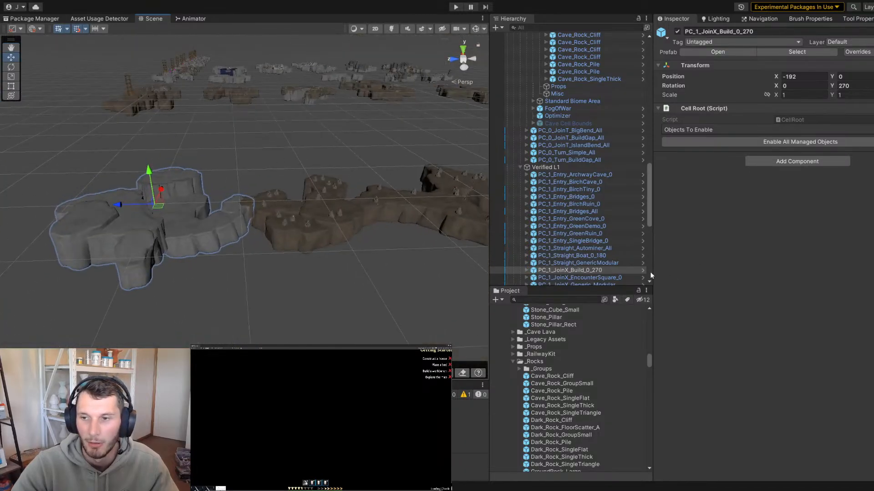
Nudge all floor cliffs and rock cliffs vertically in the PC_1_JoinX_Build_0_270 prefab, save it, and return to the scene
key("p")
left_click(558, 91)
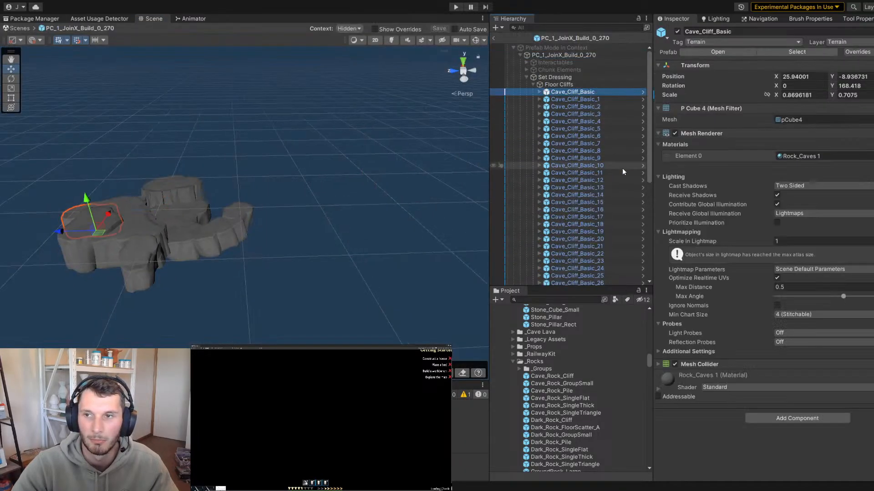
scroll(592, 182, "down", 6)
left_click(574, 201, "shift")
left_click(569, 128, "ctrl")
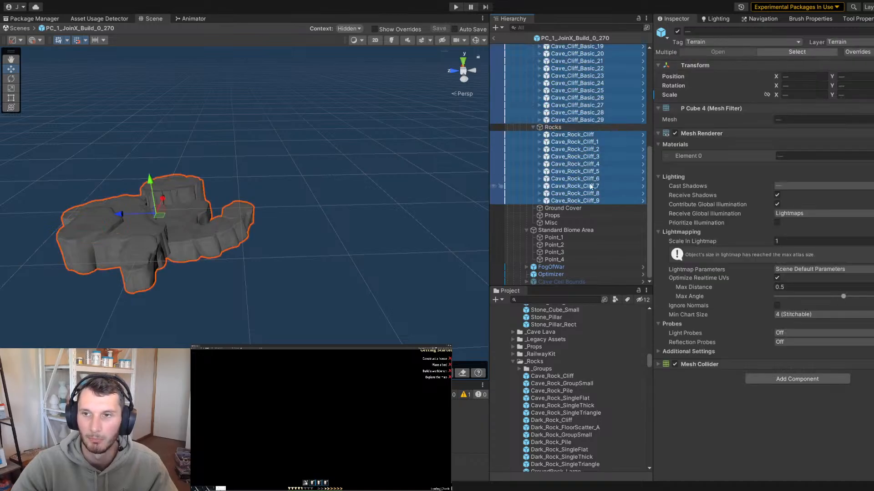
scroll(596, 188, "up", 6)
right_click_drag(229, 155, 439, 282, "alt")
left_click_drag(227, 193, 176, 153, "alt")
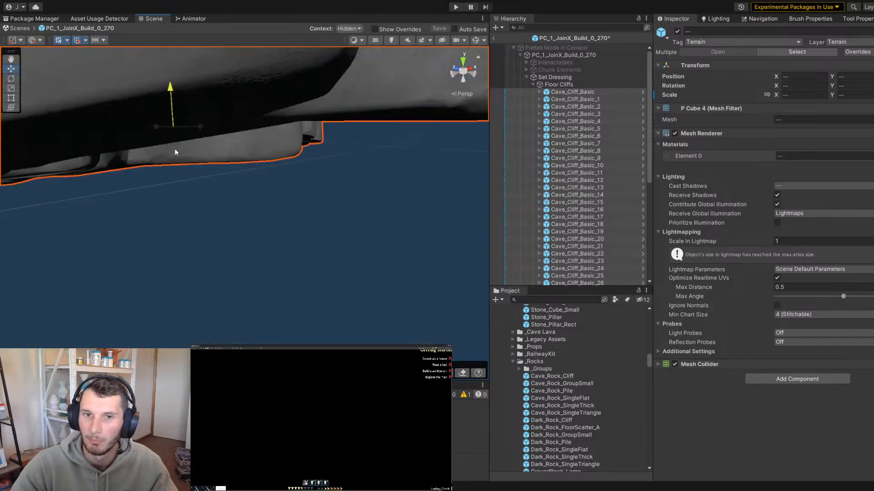
key("ctrl+z")
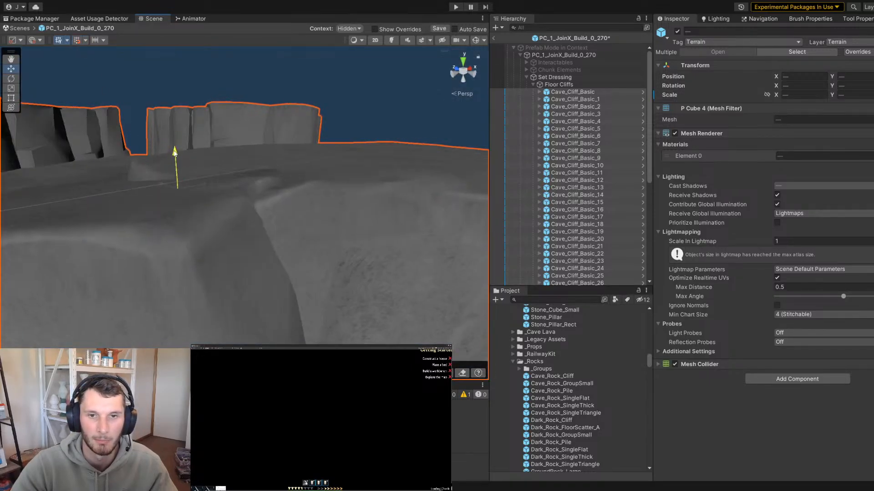
scroll(204, 151, "down", 5)
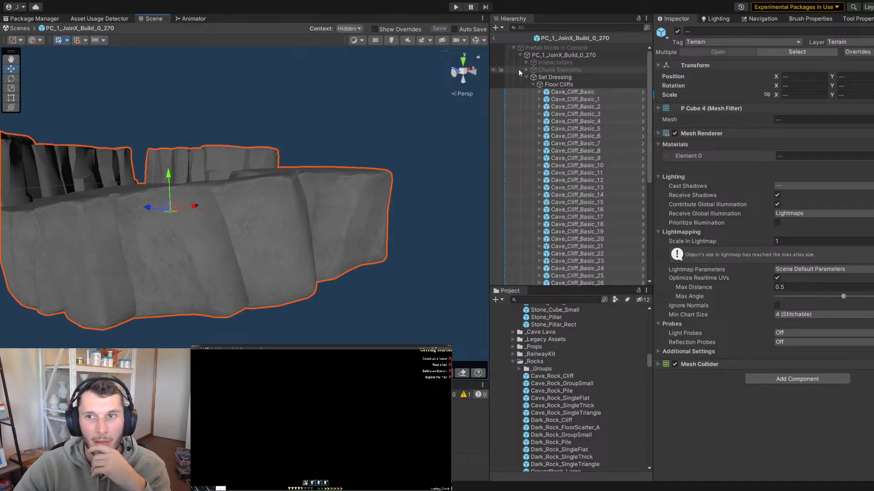
left_click(493, 38)
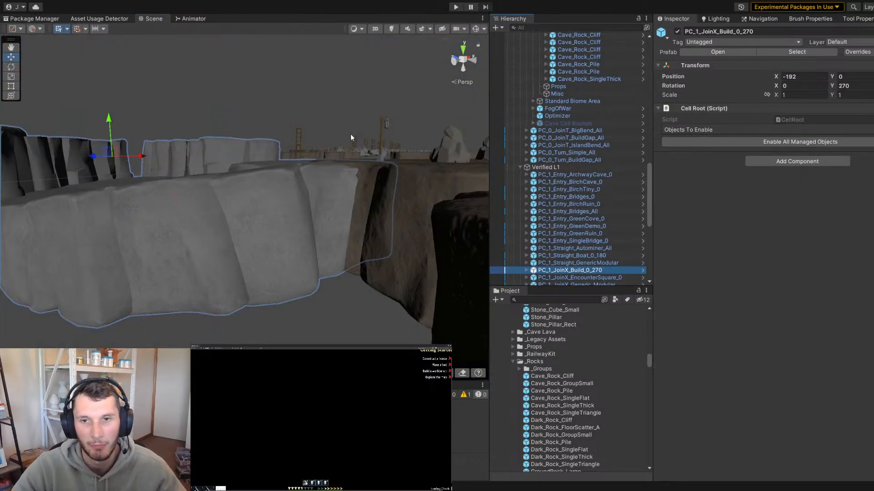
Place the join cell at X -256 against the brown chain's lower branch and inspect how they meet
key("w")
right_click_drag(351, 136, 182, 220)
key("s")
left_click_drag(146, 200, 291, 115)
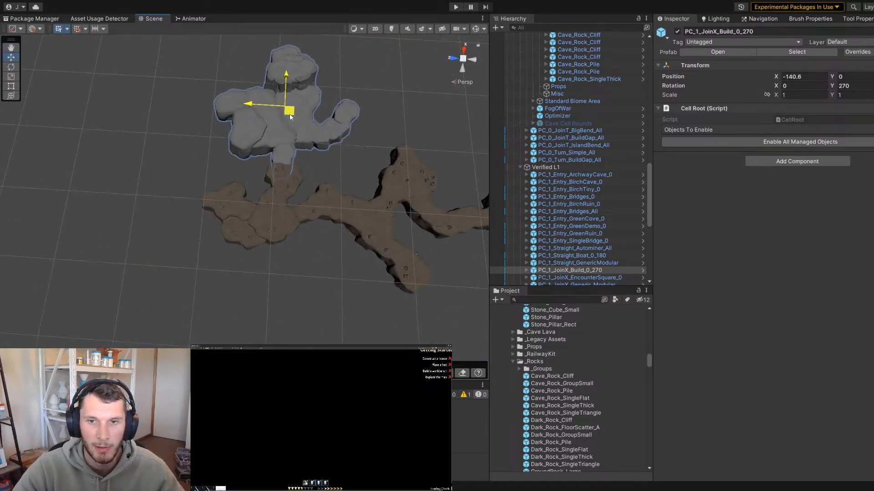
key("ctrl+z")
left_click_drag(135, 206, 417, 337)
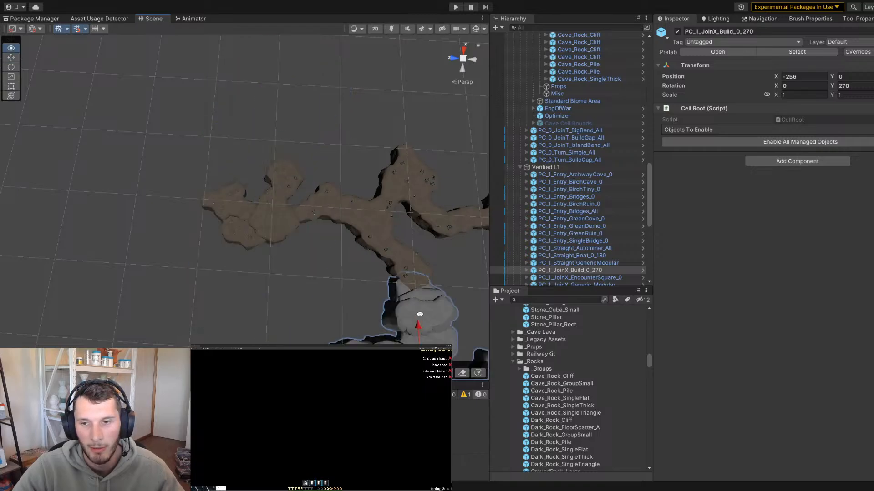
right_click_drag(420, 314, 217, 198)
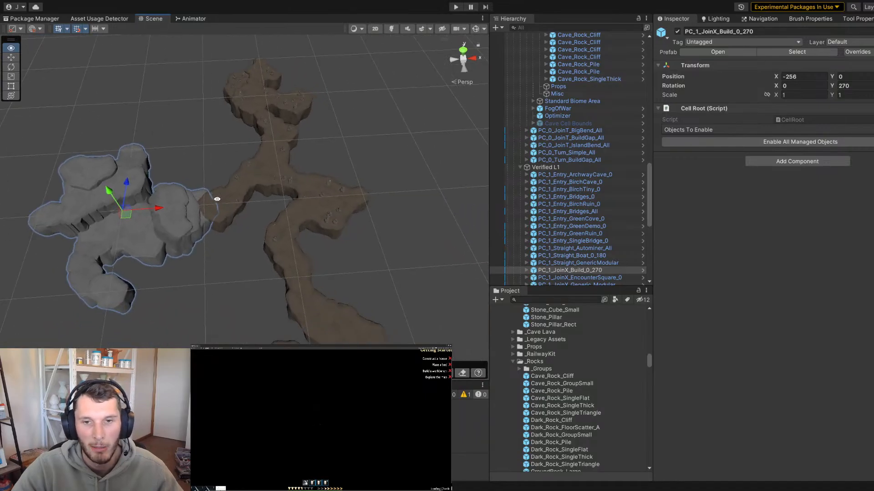
Try the join cell on the opposite side of the brown chain, and place it at X -192 at the chain's end
left_click_drag(167, 215, 448, 182)
right_click_drag(448, 182, 231, 192)
left_click_drag(308, 168, 72, 299)
right_click_drag(72, 300, 173, 228, "alt")
left_click_drag(173, 228, 245, 343)
middle_click_drag(246, 344, 191, 287)
mouse_move(191, 286)
left_mouse_down("alt")
mouse_move(400, 189)
mouse_move(343, 249)
mouse_move(316, 174)
mouse_move(195, 299)
left_mouse_up("alt")
right_click_drag(195, 298, 187, 266, "alt")
Rotate the join cell 90 degrees to a Y rotation of 360 at the end of the brown chain
key("e")
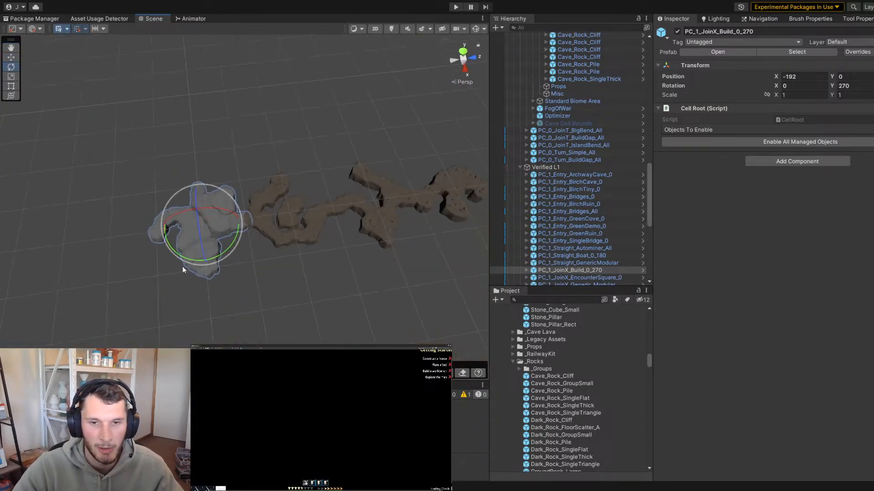
left_click_drag(231, 253, 102, 266)
right_click_drag(103, 266, 185, 234, "alt")
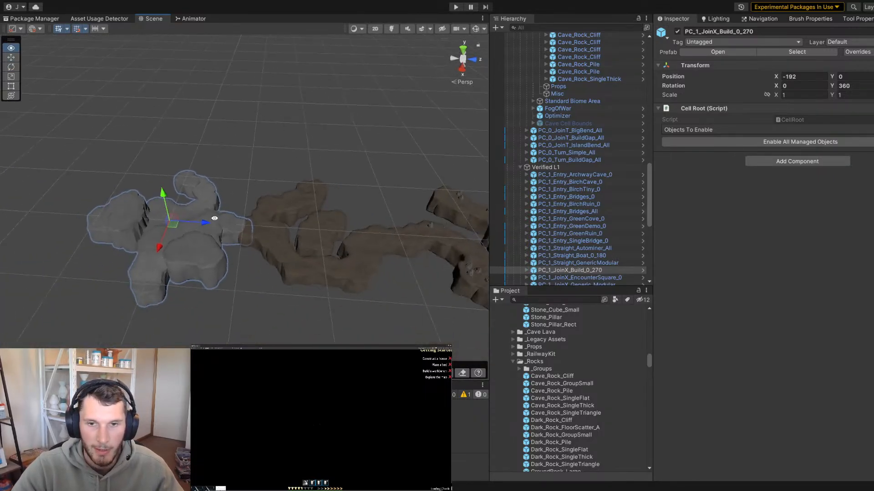
Move the rotated join cell to X -256 against the brown chain and examine the joint
key("w")
left_click_drag(174, 225, 332, 148)
middle_click_drag(332, 148, 191, 195)
left_click_drag(191, 195, 144, 184, "alt")
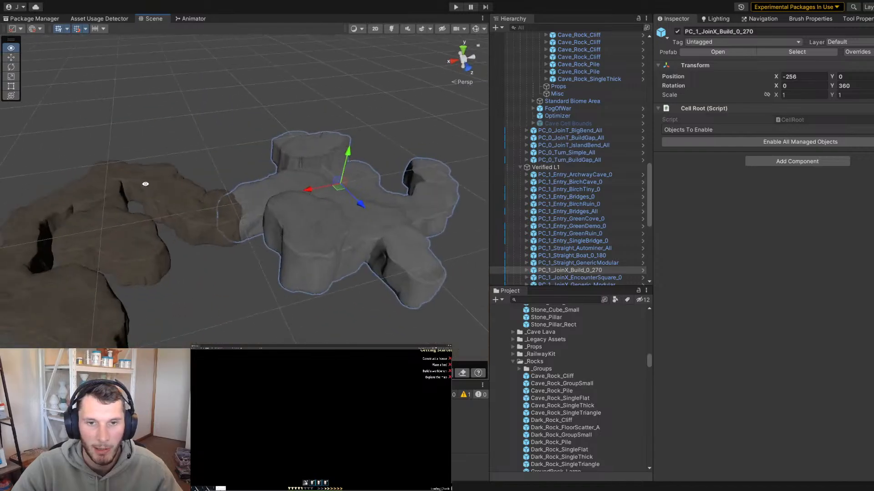
right_click_drag(144, 183, 355, 208, "alt")
left_click_drag(354, 208, 419, 193, "alt")
Move the join cell to X -128 against the brown chain's side branch and check the overlapping floor
left_click_drag(166, 248, 390, 273)
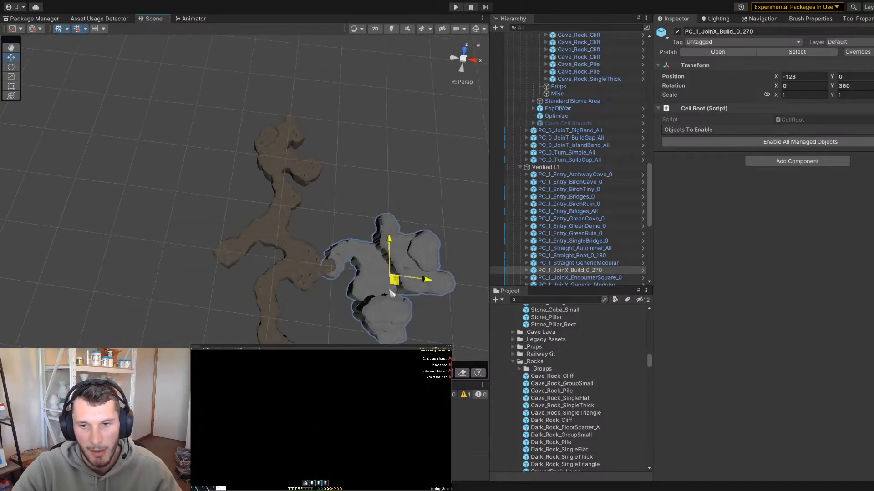
right_click_drag(390, 273, 564, 284, "alt")
left_click_drag(455, 214, 212, 171, "alt")
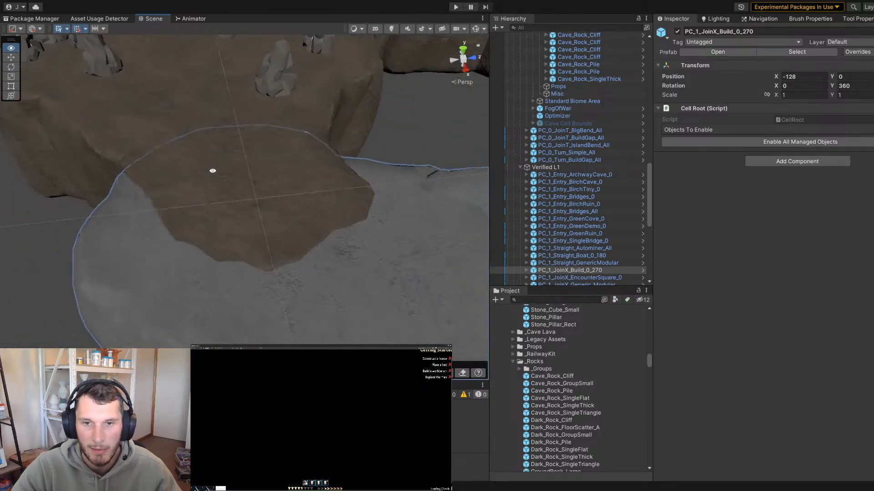
left_click_drag(359, 215, 274, 224, "alt")
Move the rotated join cell to X -192 at the chain's end and examine the cliffs and floor where they meet
left_click_drag(346, 201, 273, 70)
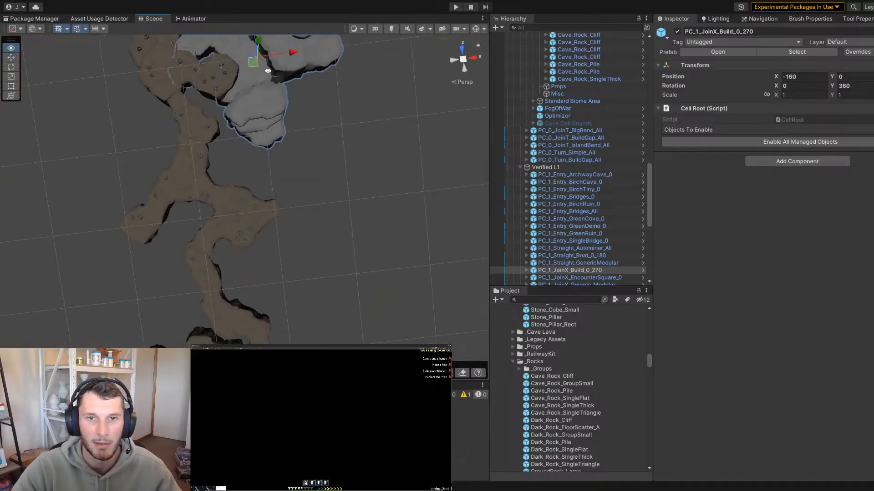
right_click_drag(268, 71, 273, 109)
left_click_drag(298, 187, 216, 78)
right_click_drag(217, 78, 323, 132)
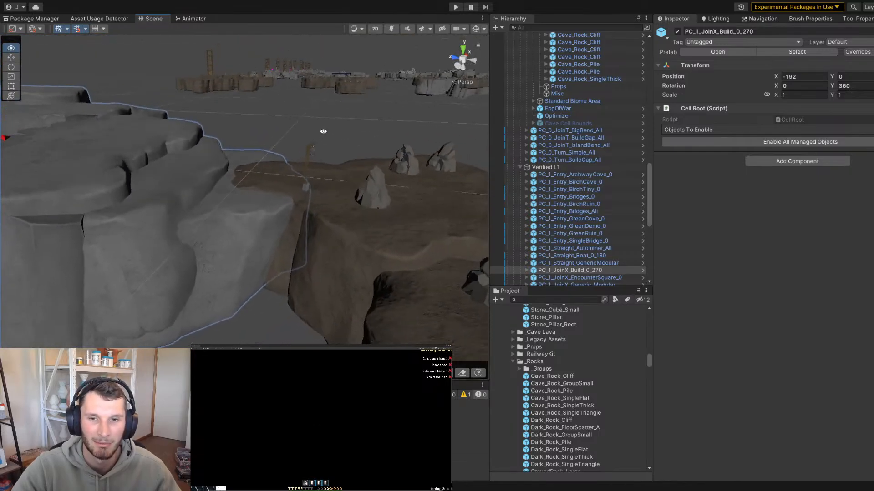
left_click(383, 135)
right_click_drag(382, 135, 175, 226)
right_click_drag(313, 221, 217, 246)
right_click_drag(373, 183, 155, 219)
scroll(163, 236, "down", 3)
left_click_drag(163, 237, 215, 172, "alt")
right_click_drag(215, 172, 203, 257, "alt")
Move the join cell to X -128, clear of the brown chain
left_click(271, 211)
left_click_drag(216, 262, 791, 114, "alt")
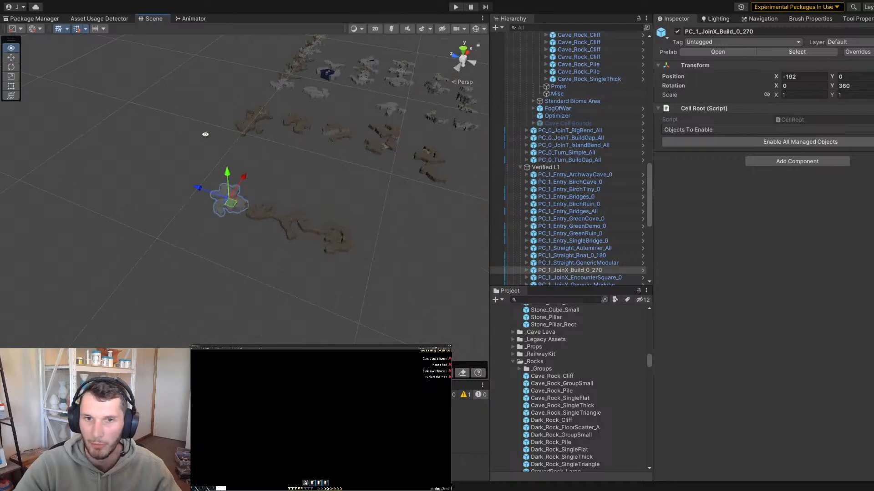
scroll(278, 200, "up", 4)
left_click_drag(205, 134, 304, 248, "alt")
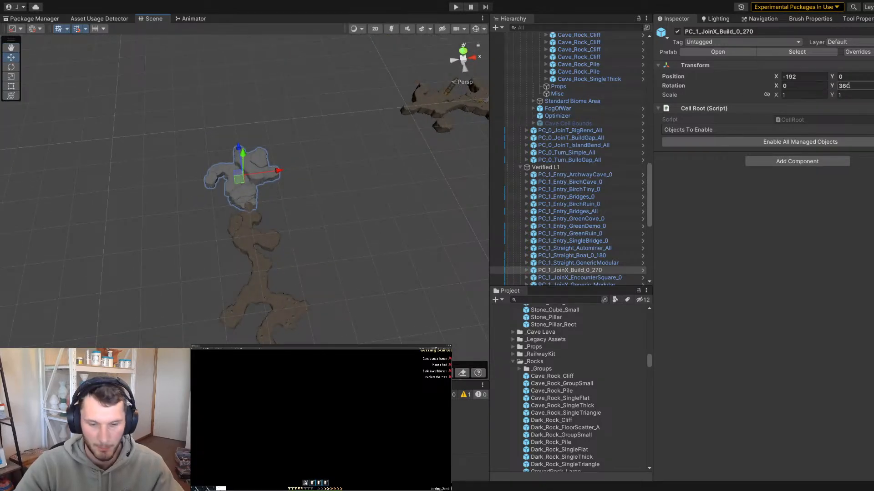
scroll(378, 184, "up", 3)
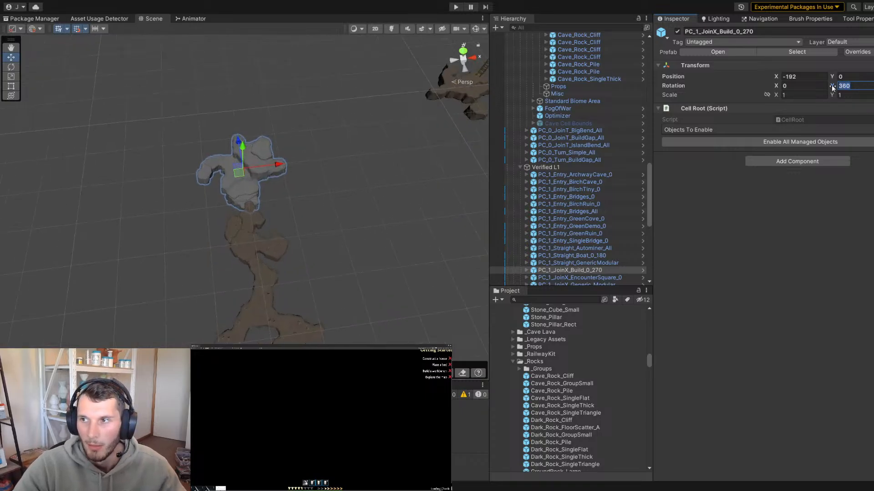
left_click_drag(243, 175, 344, 232)
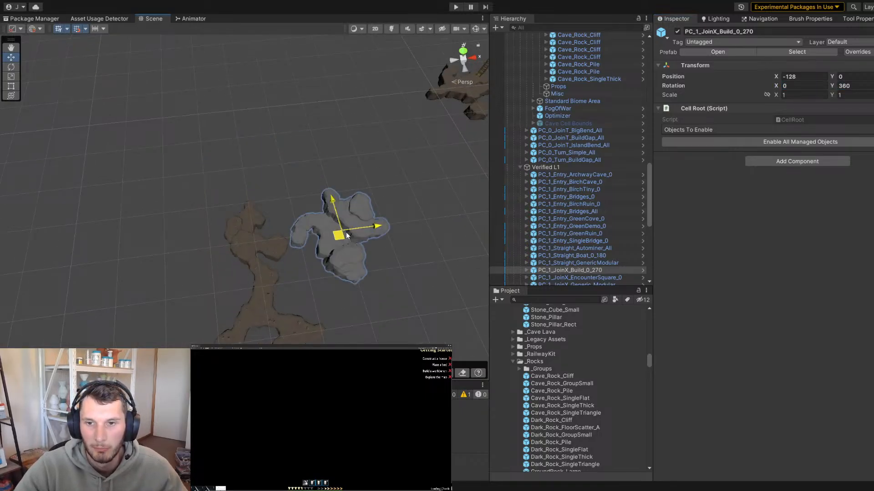
key("f")
Check the Y position of the end cliff Cave_Cliff_Basic_18 in the join cell prefab, and return to the scene
left_click(643, 272)
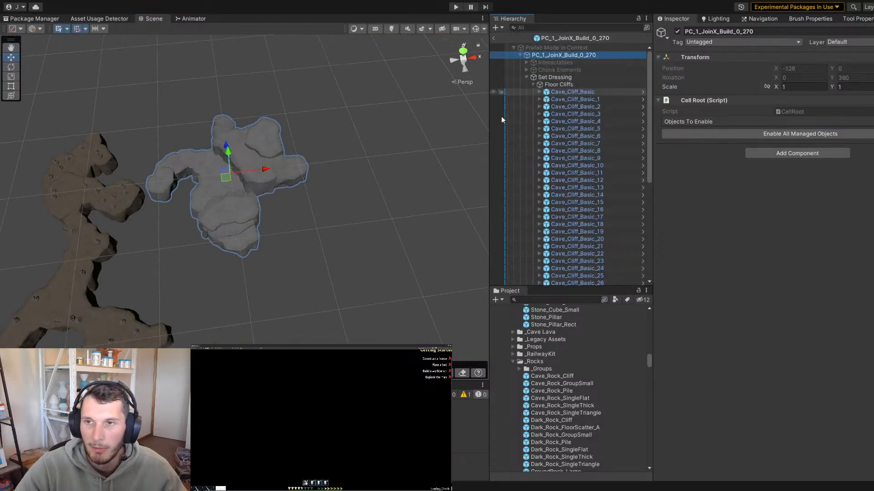
left_click(68, 164)
left_click_drag(171, 195, 177, 140, "alt")
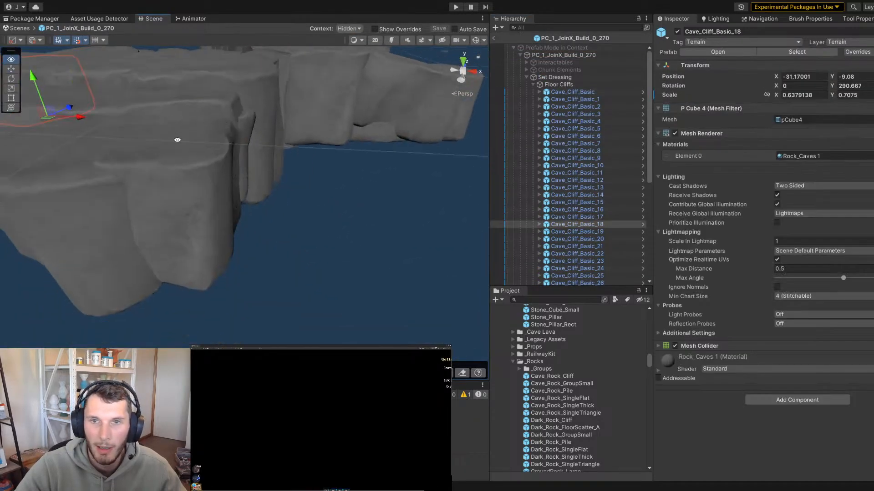
middle_click_drag(177, 139, 389, 288, "alt")
right_click_drag(389, 288, 310, 199, "alt")
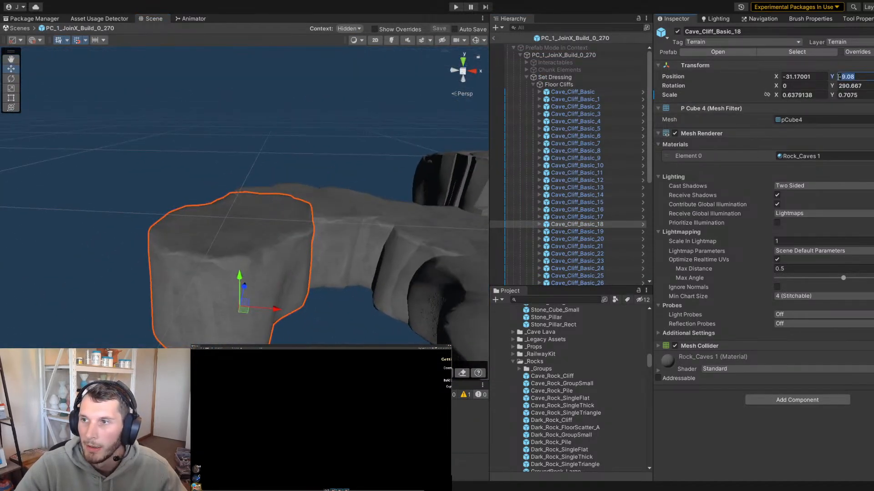
left_click(494, 38)
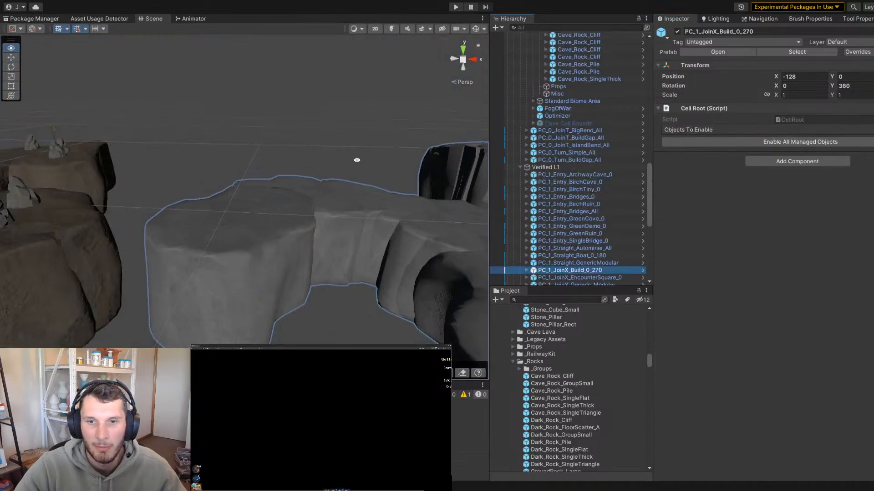
Move the join cell back to X 256 among the grey cave cells
right_click_drag(282, 218, 152, 224, "alt")
middle_click_drag(350, 211, 245, 168, "alt")
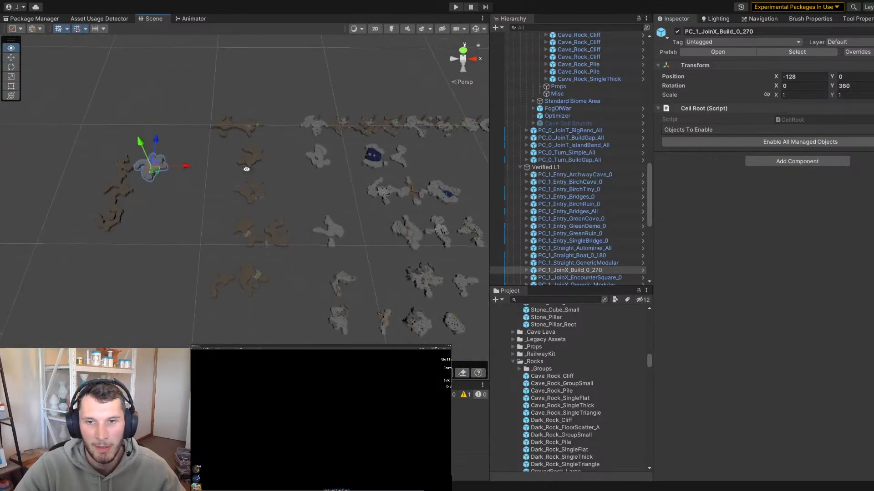
left_click_drag(245, 168, 245, 189, "alt")
left_click_drag(152, 175, 331, 202)
key("f")
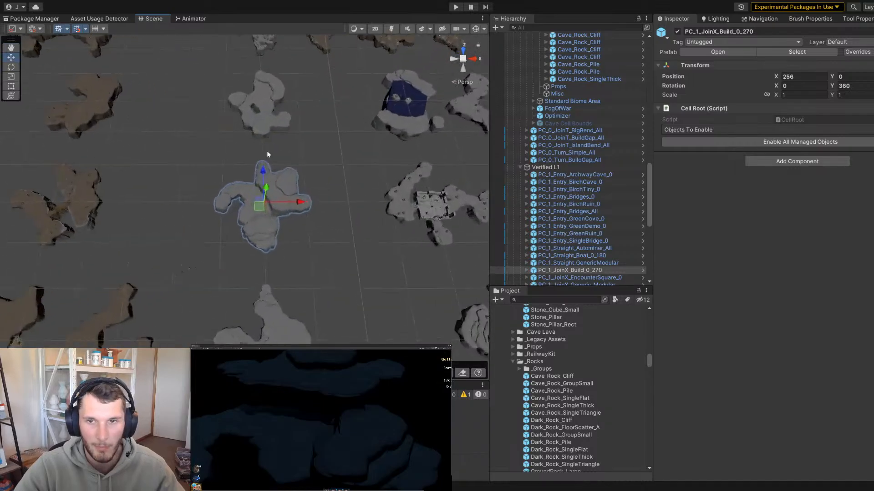
Open the PC_1_Straight_Autominer_All prefab for editing
left_click(261, 104)
key("f")
right_click_drag(362, 206, 453, 205, "alt")
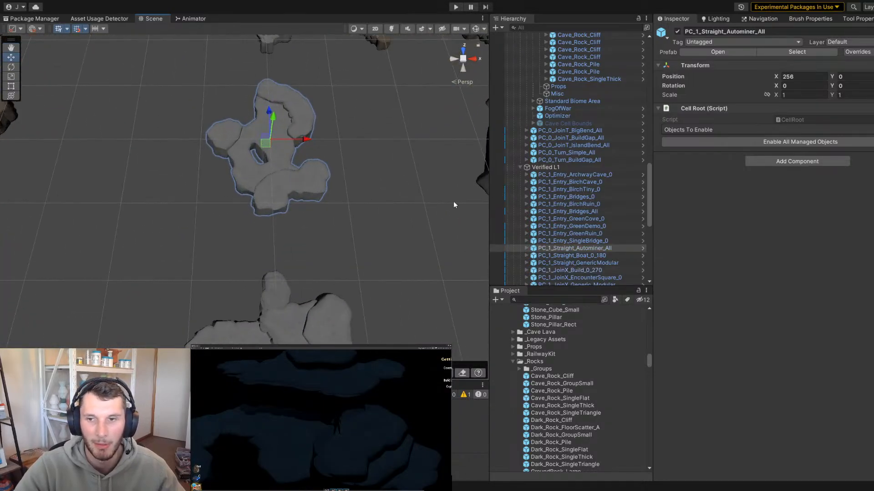
key("p")
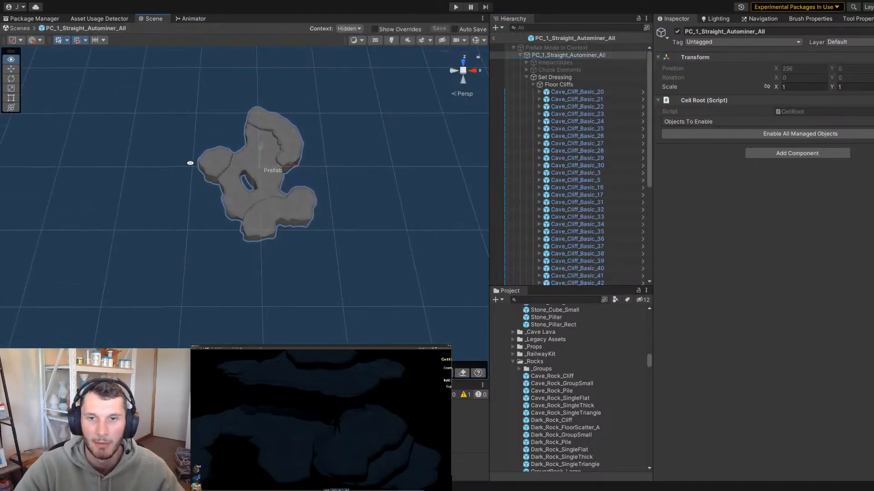
right_click_drag(190, 162, 256, 143, "alt")
middle_click_drag(255, 142, 255, 152, "alt")
Inspect the Autominer cell's end cliffs and check the Y position of Cave_Cliff_Basic_21
left_click(586, 93)
left_click_drag(317, 173, 321, 69, "alt")
key("f")
left_click(170, 182)
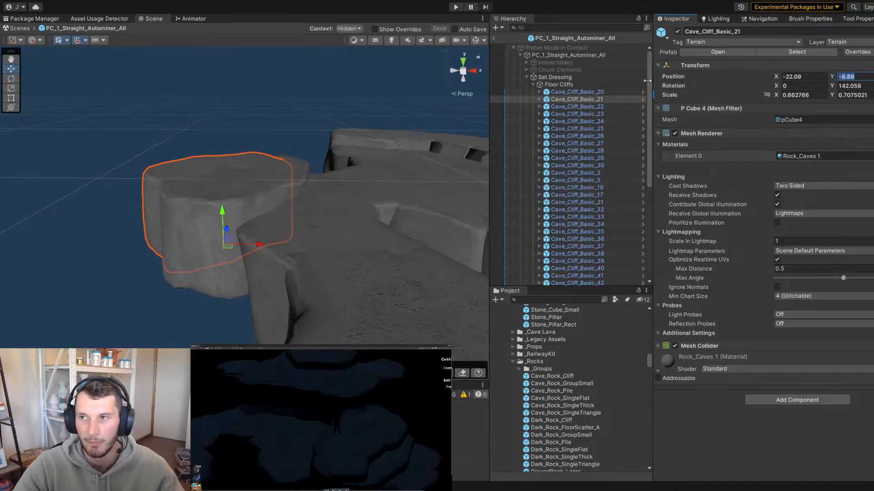
Try shifting all floor cliffs and rock cliffs of the Autominer cell vertically, and undo the move
left_click(566, 91)
scroll(602, 198, "down", 10)
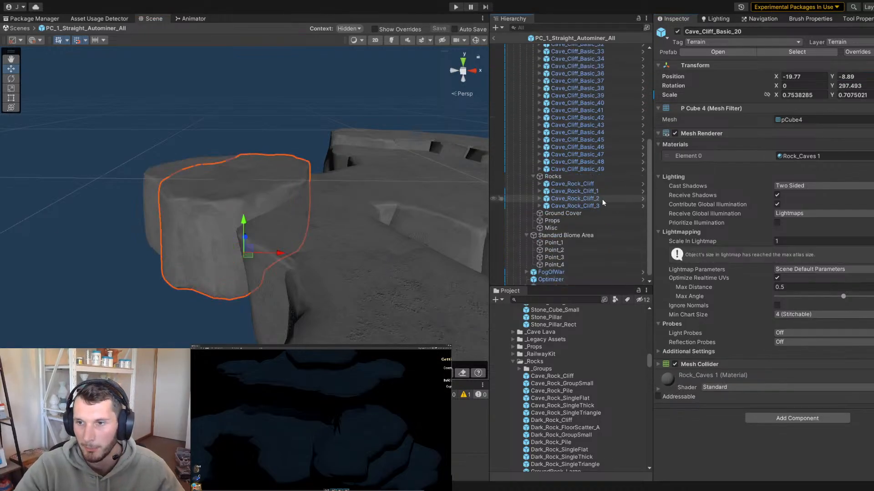
left_click(563, 201, "shift")
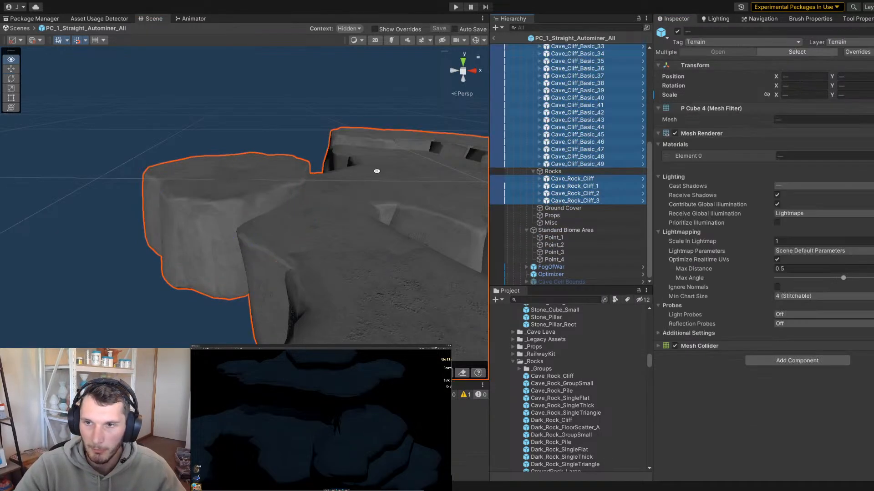
key("f")
key("w")
right_click_drag(327, 196, 316, 151)
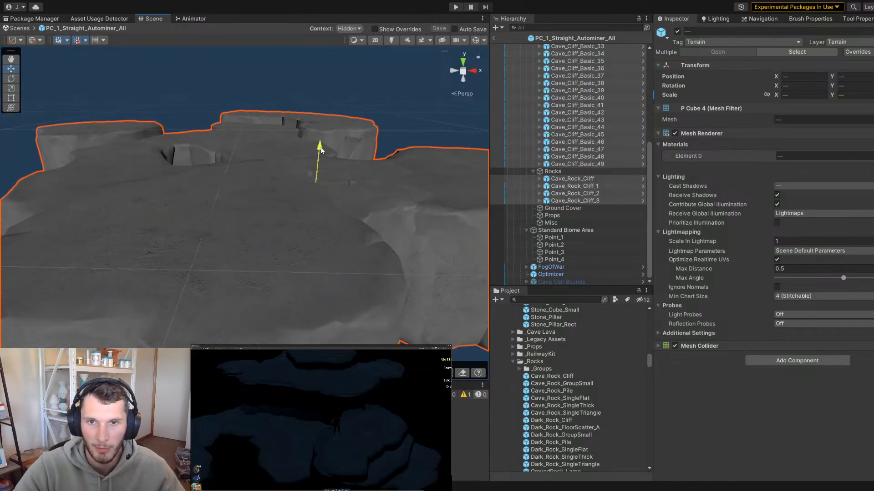
left_click_drag(321, 148, 320, 149)
key("ctrl+z")
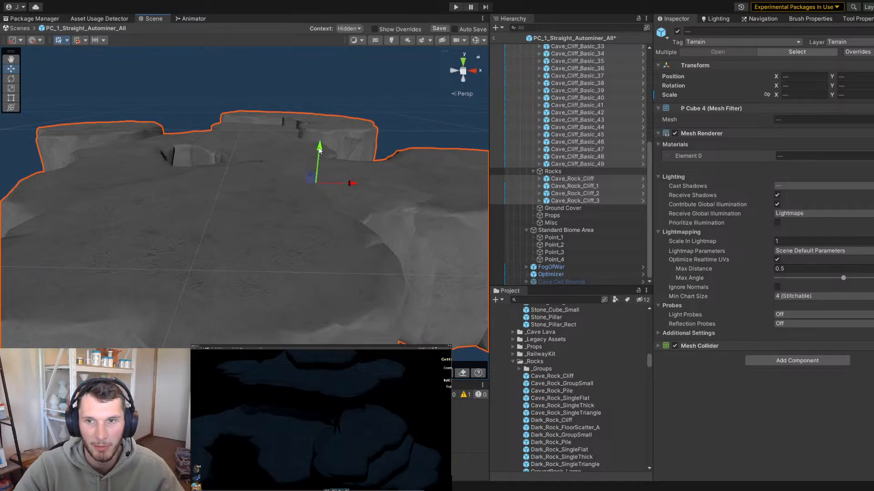
Lower all floor cliffs and rock cliffs of the Autominer cell until Cave_Cliff_Basic_22 sits at Y -9.05
right_click_drag(295, 213, 230, 283)
left_click(244, 278)
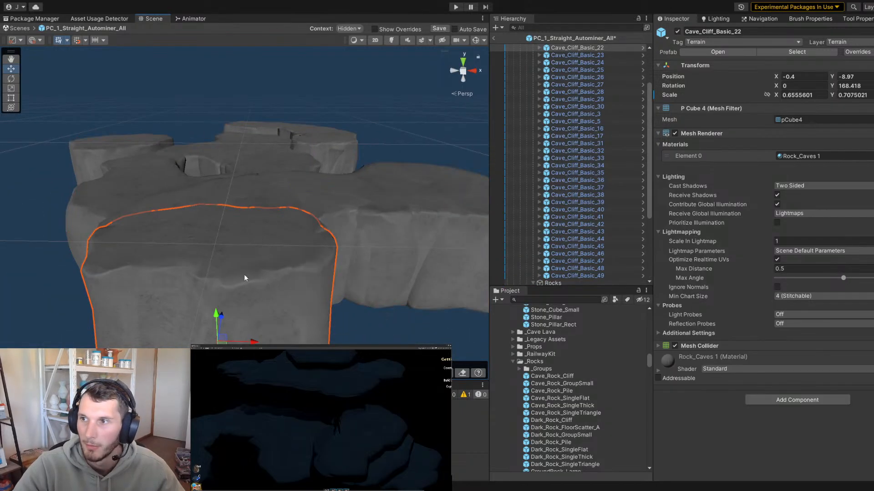
scroll(592, 205, "down", 5)
left_click(574, 200, "shift")
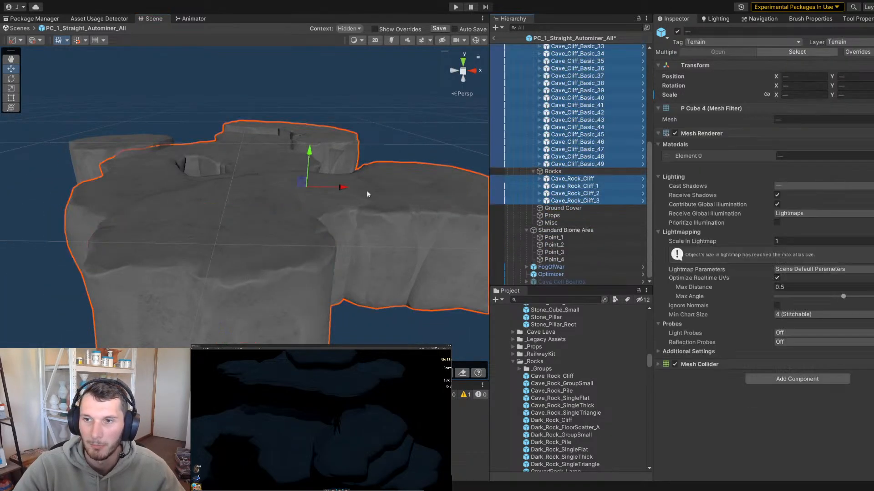
left_click_drag(367, 191, 282, 165, "alt")
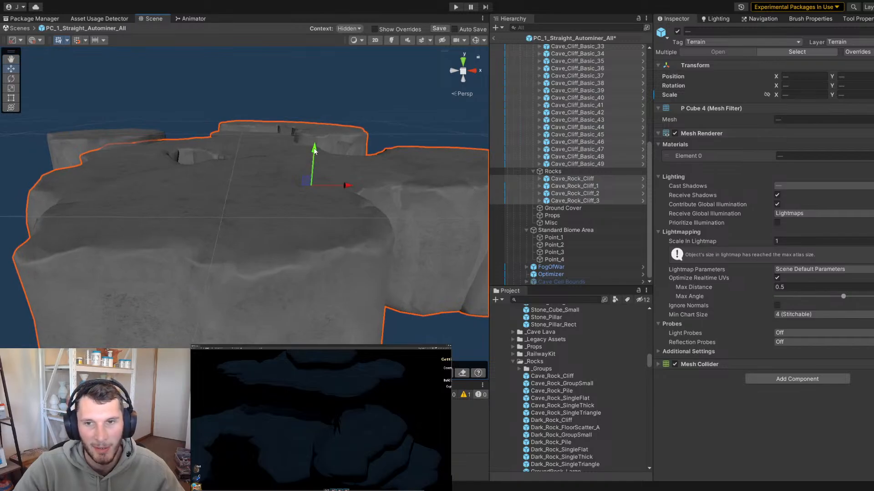
left_click(197, 243)
left_click(198, 244)
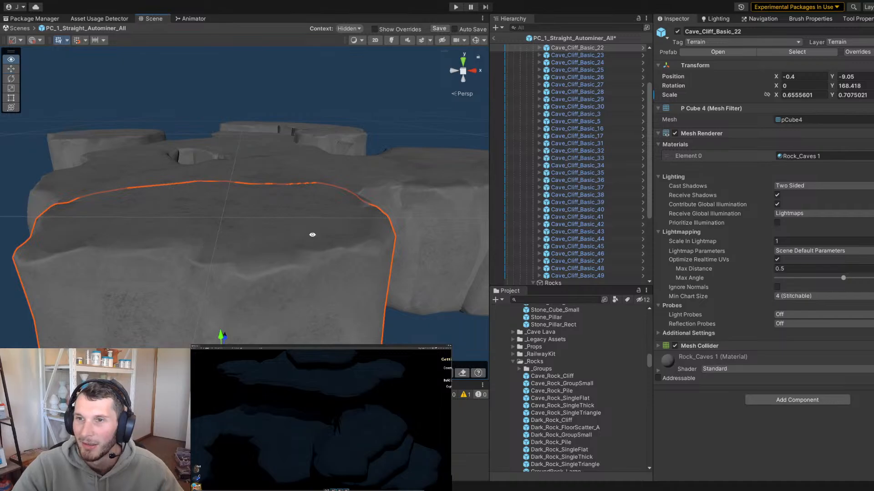
Lower the Autominer cell's floor and rock cliffs further until Cave_Cliff_Basic_22 sits at Y -9.08
scroll(574, 150, "up", 3)
scroll(610, 178, "down", 6)
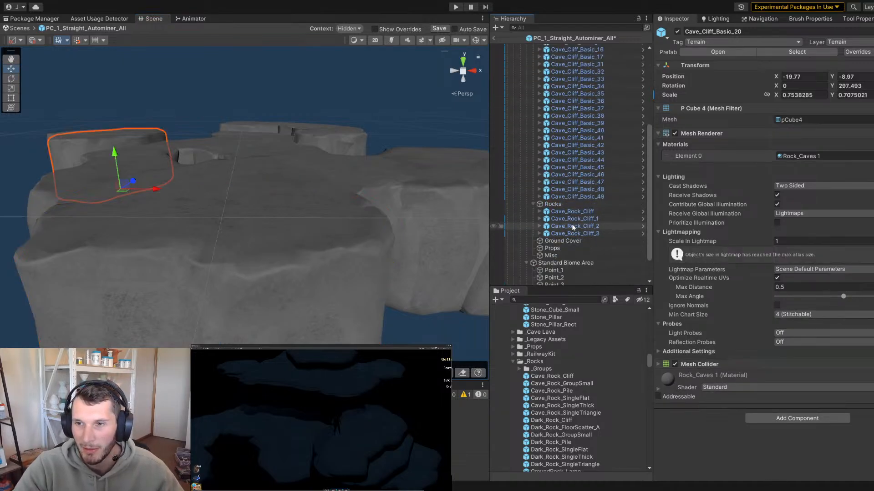
left_click(572, 226, "shift")
scroll(427, 211, "up", 5)
right_click_drag(429, 211, 368, 221, "alt")
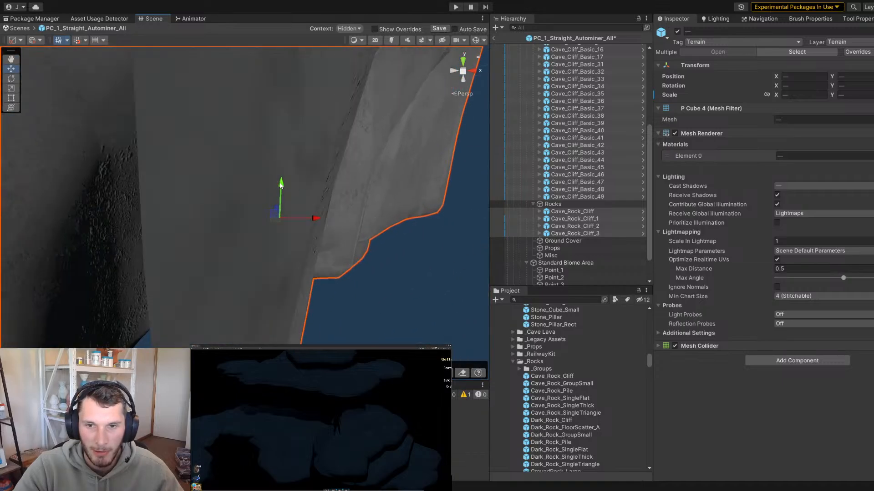
left_click_drag(279, 195, 205, 177, "alt")
right_click_drag(204, 178, 249, 206, "alt")
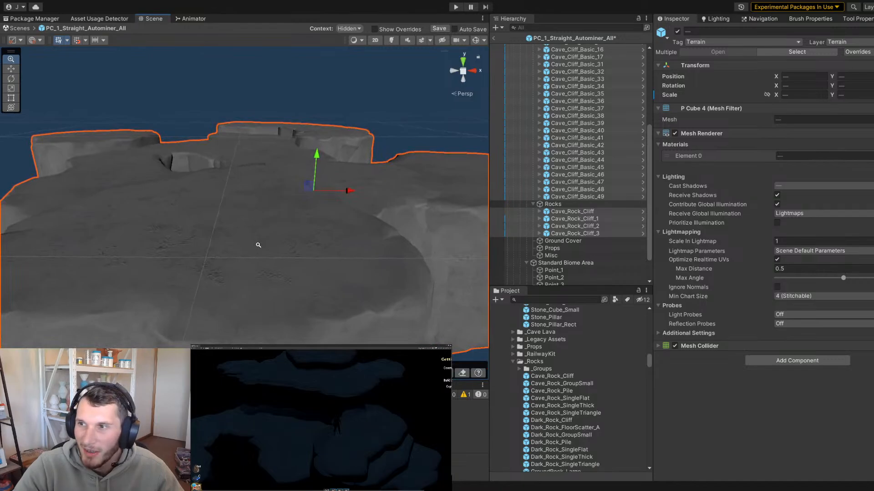
left_click(267, 287)
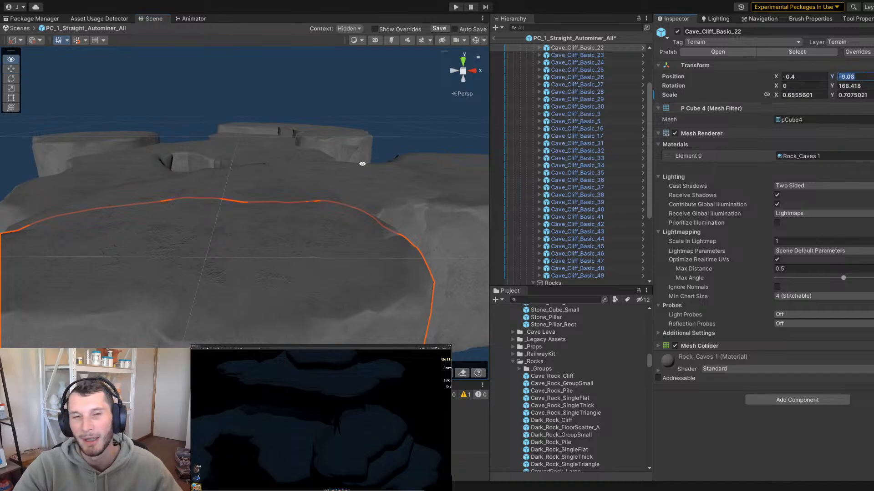
Save the Autominer prefab, return to the scene, and open PC_1_JoinT_Large_0 for editing
right_click_drag(362, 164, 475, 224, "alt")
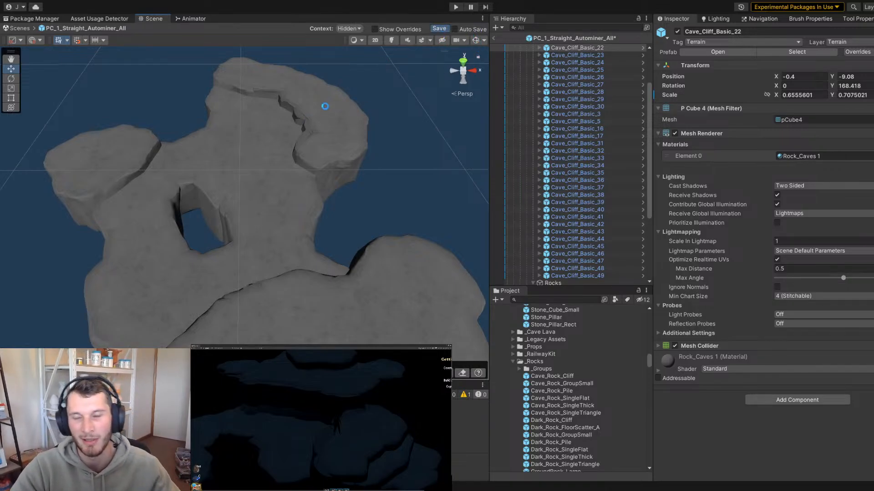
left_click(493, 38)
key("s")
right_click_drag(258, 191, 261, 221)
left_click(260, 220)
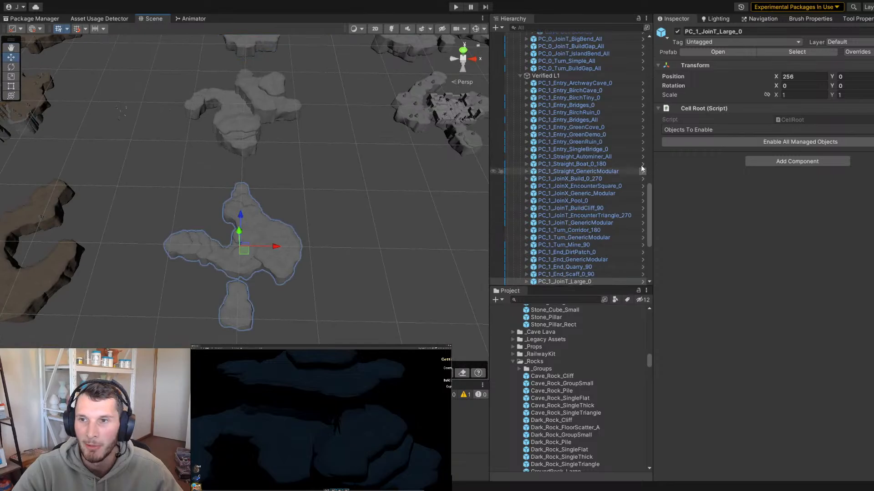
left_click(641, 282)
Lower all floor cliffs, Cave_Cliff_Basic through Cave_Cliff_Basic_27, until Cave_Cliff_Basic sits at about Y -9.06
left_click(563, 94)
scroll(551, 170, "down", 8)
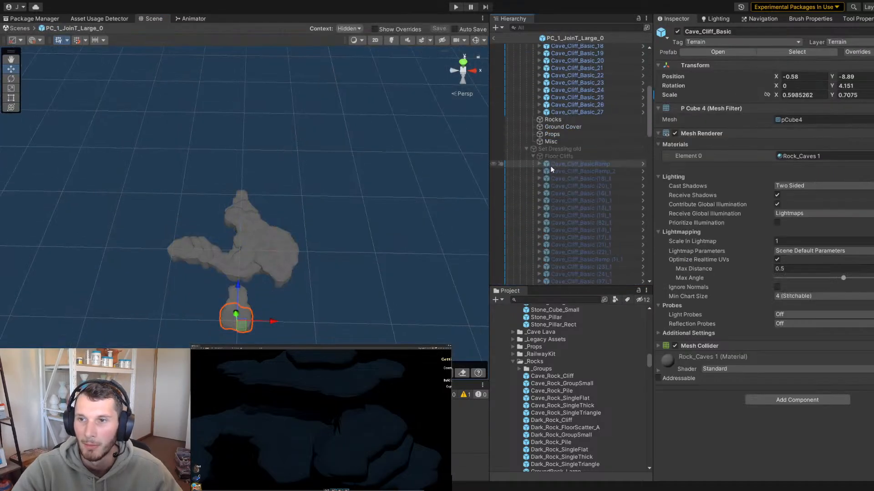
left_click(553, 114, "shift")
key("w")
right_click_drag(201, 174, 140, 187)
left_click_drag(109, 182, 110, 183)
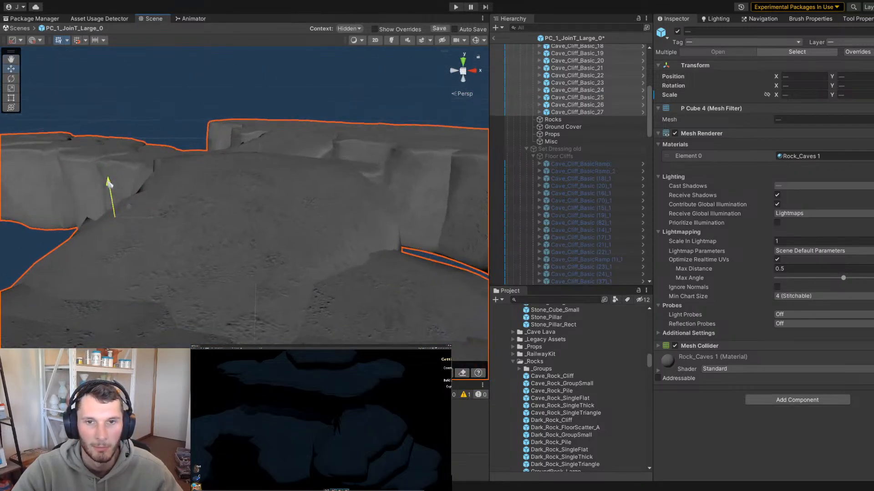
left_click_drag(203, 216, 261, 253, "alt")
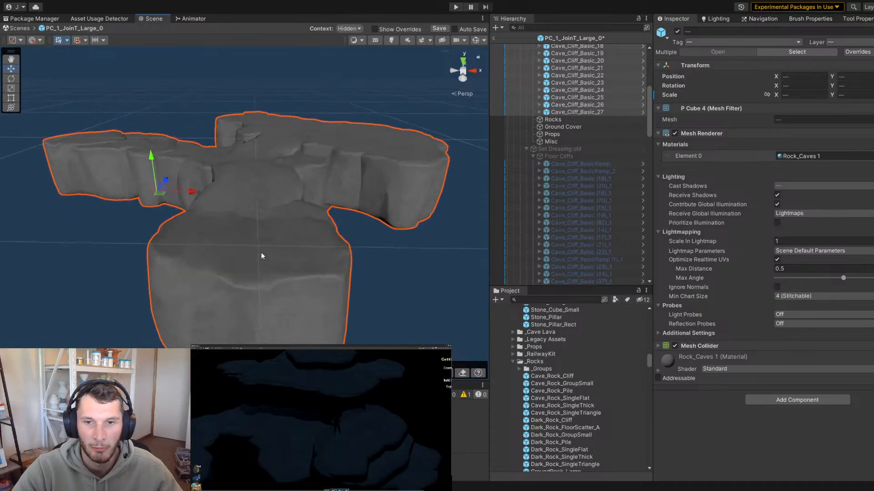
left_click(261, 254)
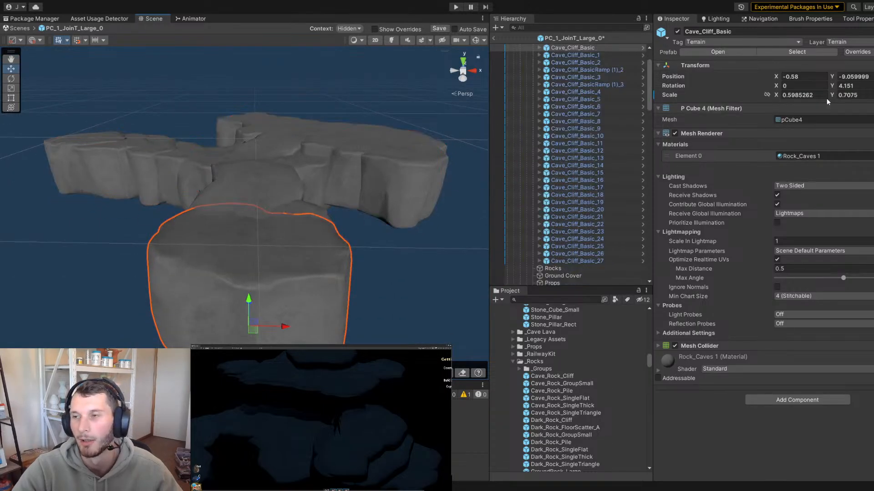
left_click_drag(869, 76, 849, 77)
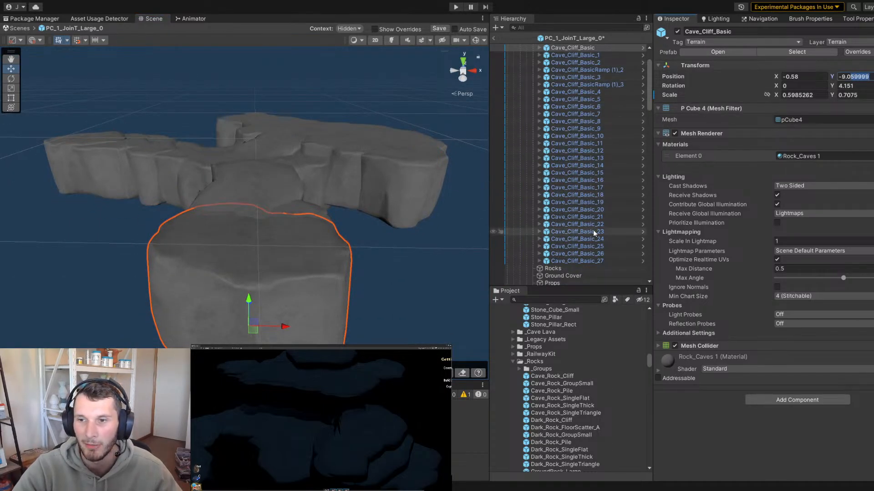
Reselect all the floor cliffs of the JoinT cell and lower them until Cave_Cliff_Basic sits at Y -9.08
left_click(575, 258)
scroll(605, 138, "up", 2)
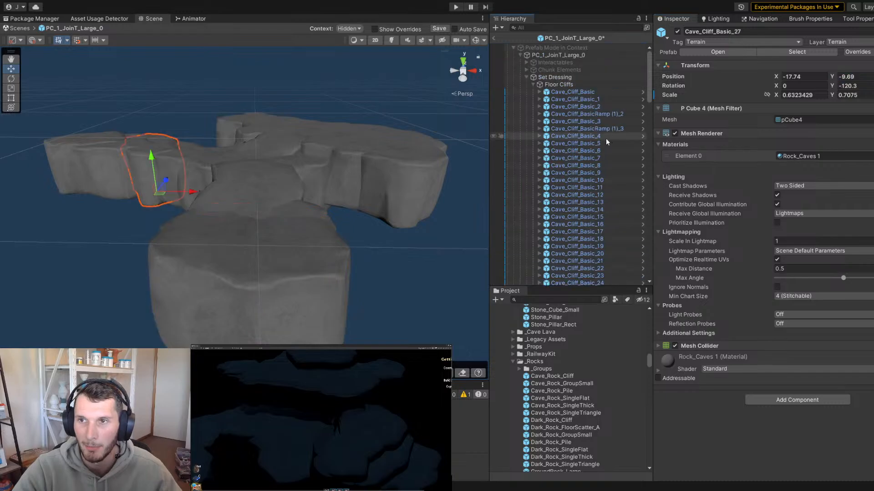
left_click(577, 92, "shift")
scroll(131, 156, "up", 3)
left_click_drag(131, 157, 132, 156)
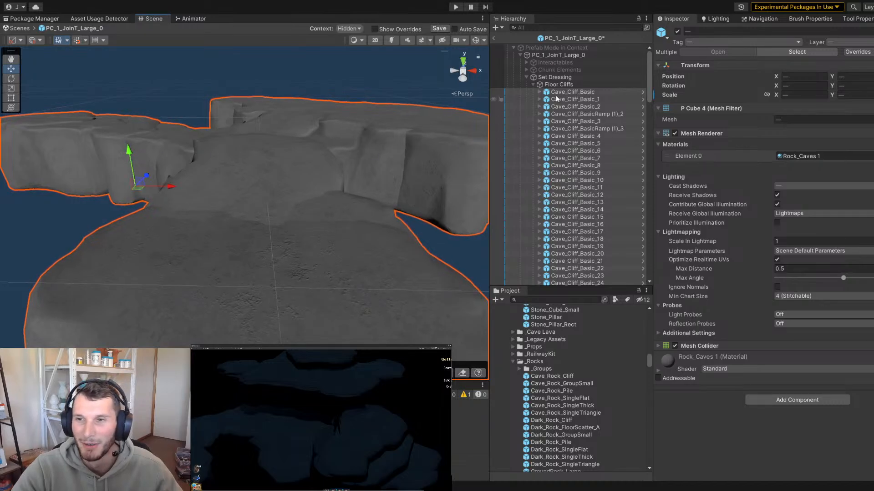
left_click(305, 291)
left_click_drag(305, 290, 349, 297, "alt")
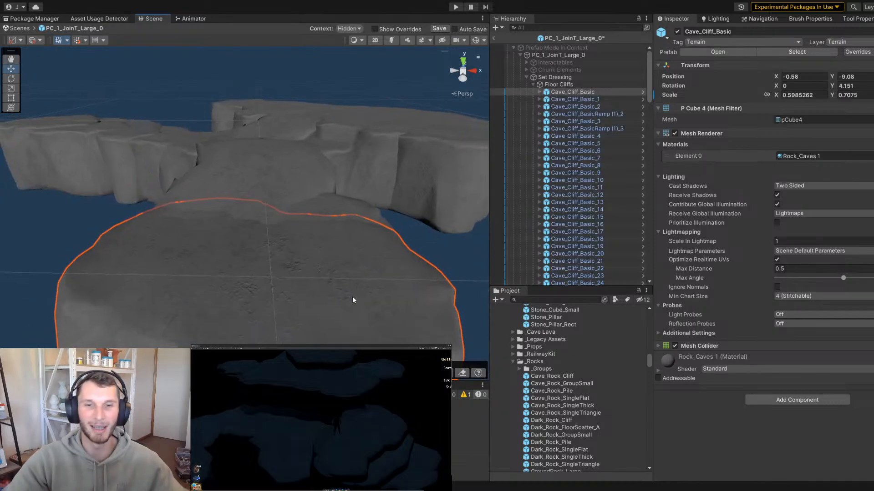
Save the PC_1_JoinT_Large_0 prefab and return to the scene
scroll(356, 215, "down", 2)
key("f")
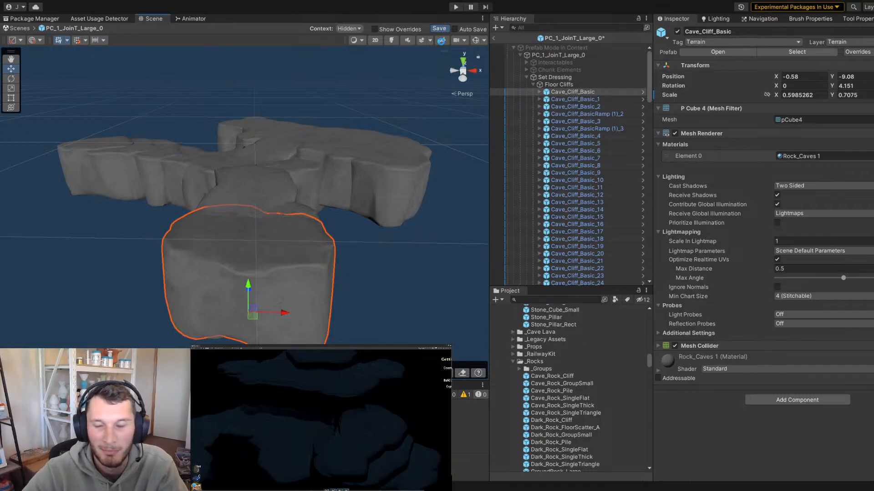
left_click_drag(329, 203, 359, 202, "alt")
left_click(337, 268)
scroll(298, 241, "up", 5)
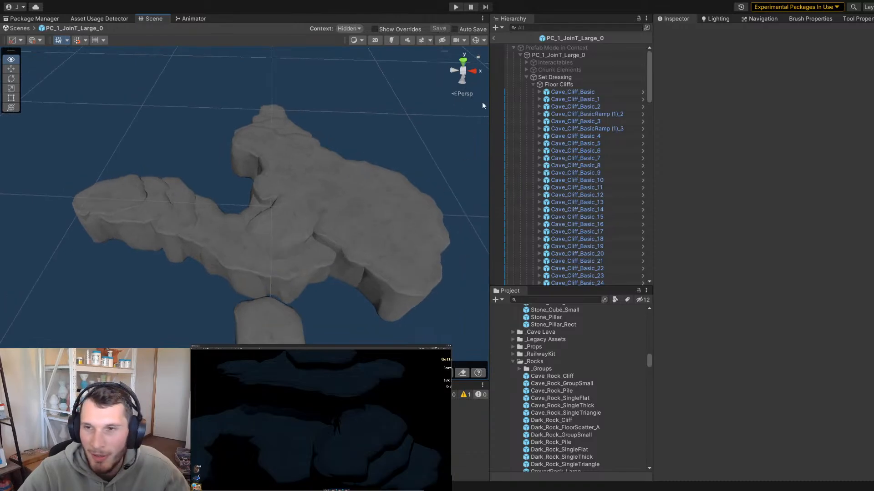
left_click(493, 38)
left_click_drag(360, 145, 184, 159, "alt")
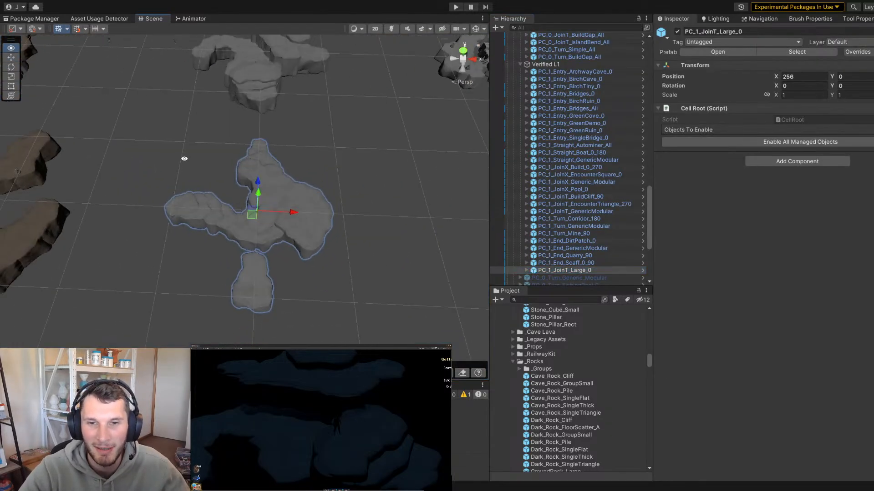
Look over the rows of cave cells and reopen the PC_1_JoinT_Large_0 prefab for editing
left_click(339, 179)
scroll(339, 180, "down", 6)
left_click_drag(342, 160, 248, 214, "alt")
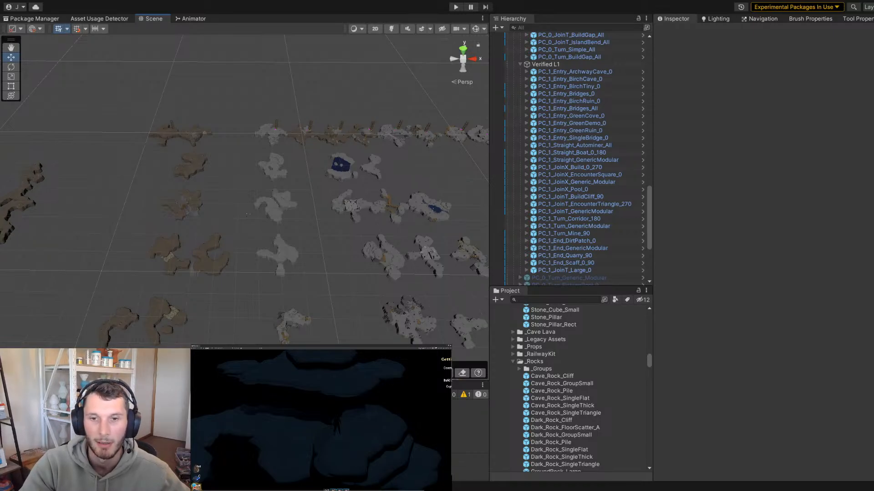
scroll(237, 245, "up", 2)
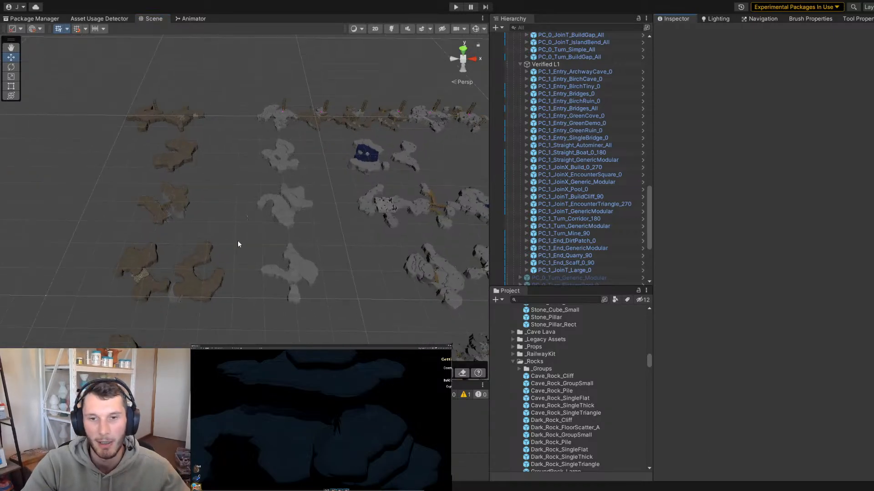
left_click(318, 278)
left_click(584, 271)
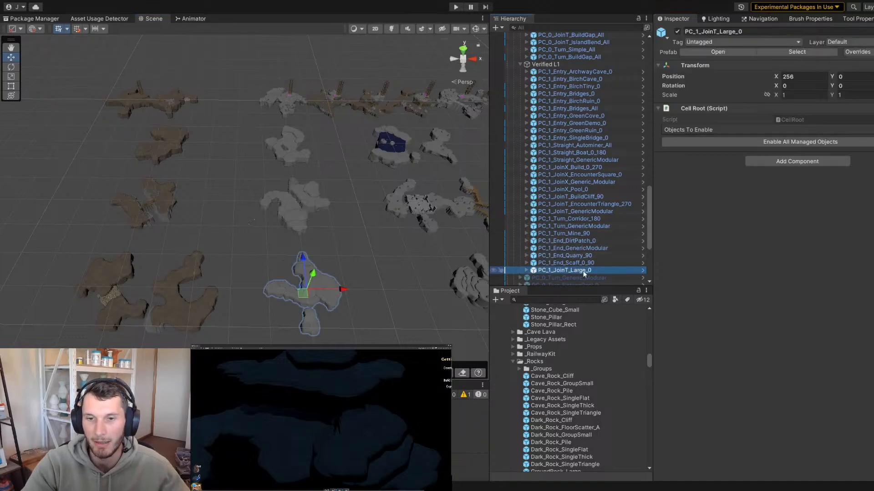
double_click(583, 271)
Check the Y positions of Cave_Cliff_Basic_9 and the front ramp Cave_Cliff_BasicRamp (1)_2
left_click(520, 173)
scroll(423, 246, "up", 3)
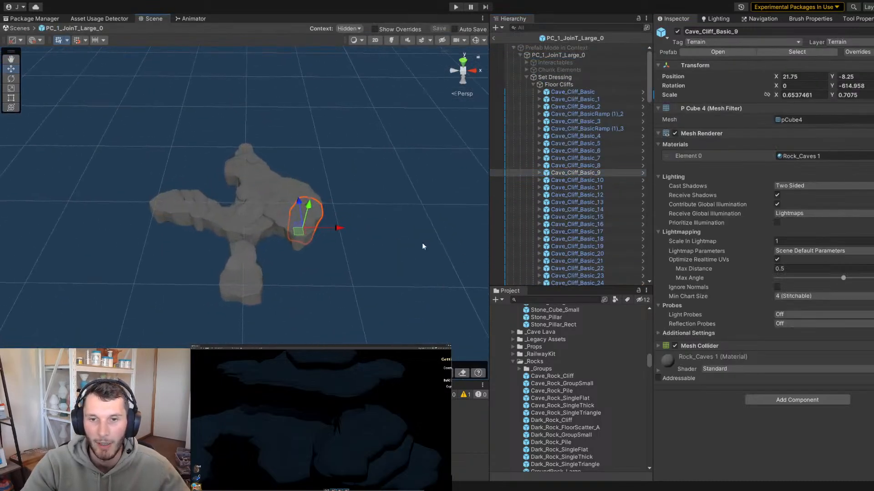
key("f")
left_click(854, 76)
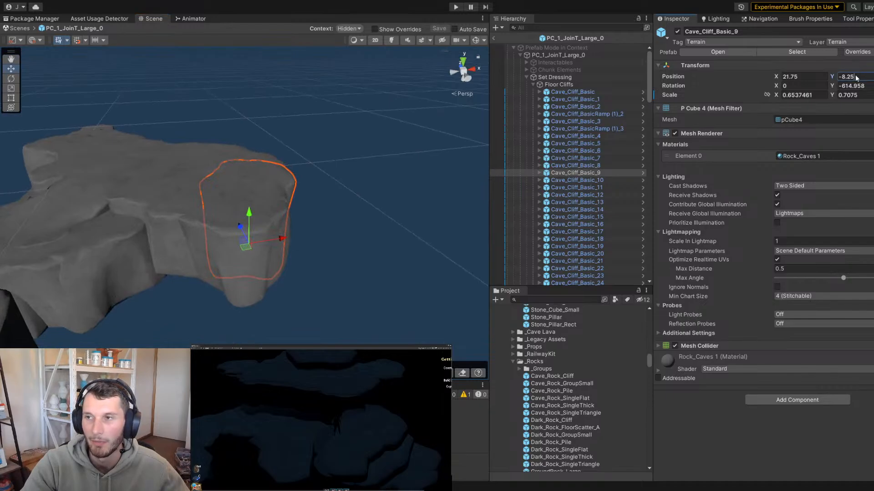
middle_click_drag(289, 193, 330, 173)
scroll(318, 177, "down", 5)
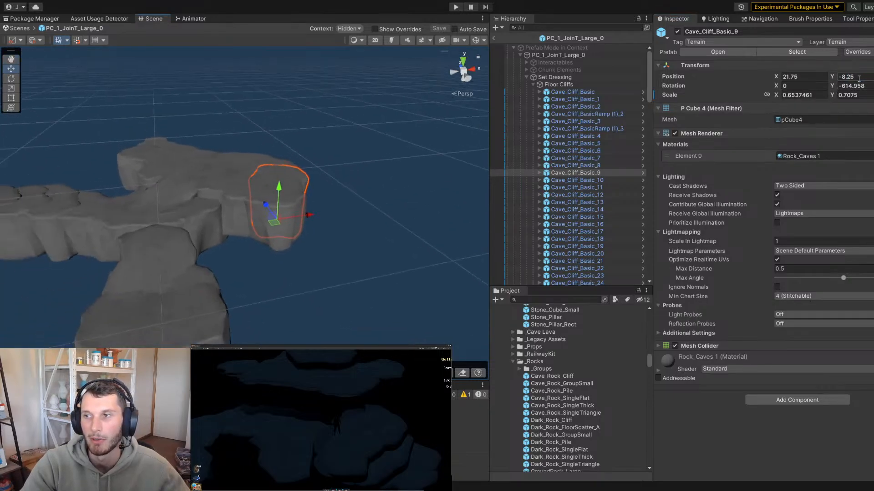
scroll(240, 194, "up", 5)
left_click(239, 208)
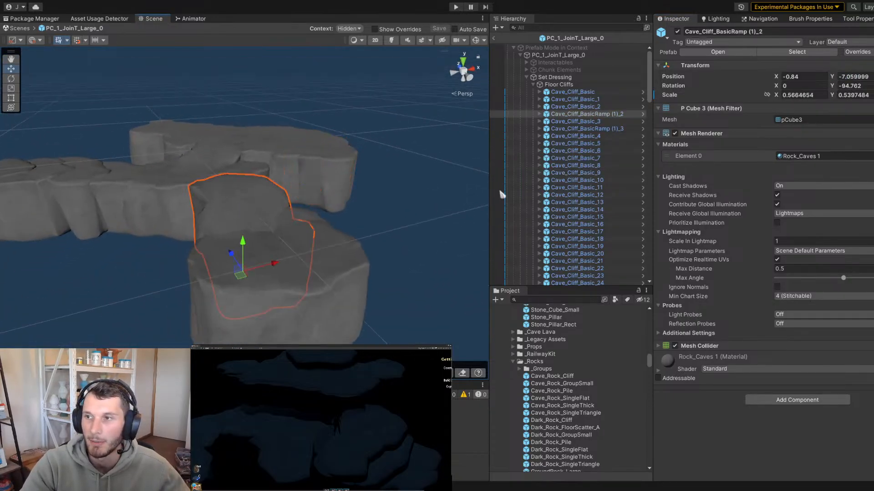
left_click(854, 77)
Check the Y position of the front end cliff Cave_Cliff_Basic and inspect the JoinT cell from several sides
left_click(277, 237)
middle_click_drag(123, 197, 255, 193)
scroll(252, 191, "down", 5)
left_click_drag(229, 176, 140, 199, "alt")
scroll(291, 318, "up", 4)
left_click_drag(291, 318, 329, 273, "alt")
scroll(314, 213, "down", 3)
mouse_move(279, 209)
left_mouse_down("alt")
mouse_move(288, 200)
mouse_move(271, 195)
left_mouse_up("alt")
left_click(830, 77)
left_click_drag(278, 132, 274, 180, "alt")
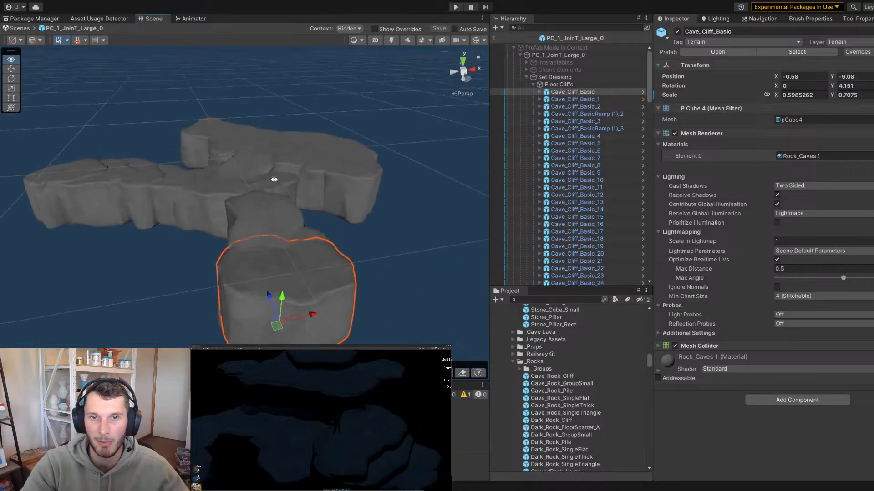
scroll(236, 203, "up", 4)
scroll(217, 200, "down", 7)
left_click_drag(114, 193, 287, 195, "alt")
Raise all the floor cliffs of the JoinT cell slightly as one selection
scroll(569, 169, "down", 6)
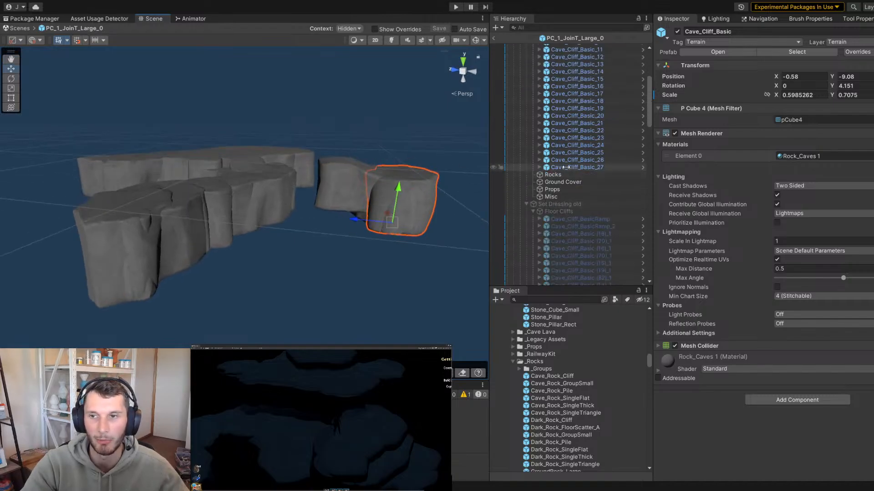
left_click(566, 167, "shift")
mouse_move(182, 215)
left_mouse_down()
mouse_move(188, 179)
mouse_move(185, 212)
left_mouse_up()
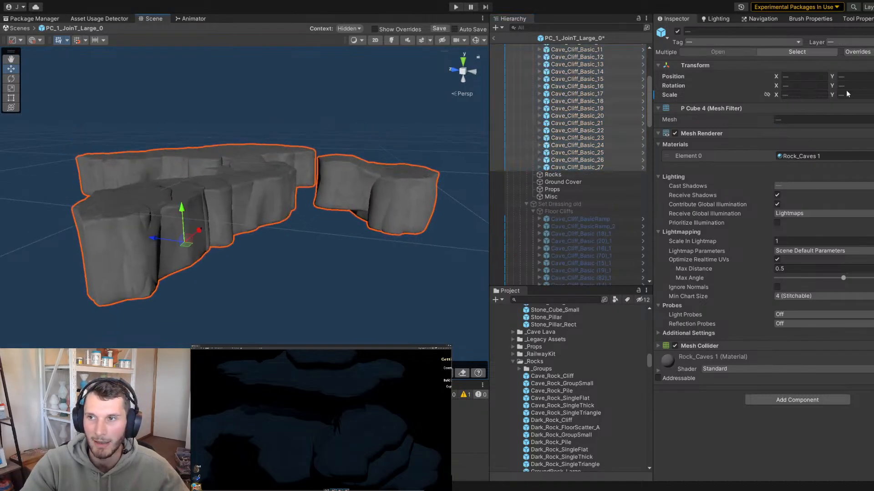
left_click(855, 76)
scroll(390, 188, "up", 3)
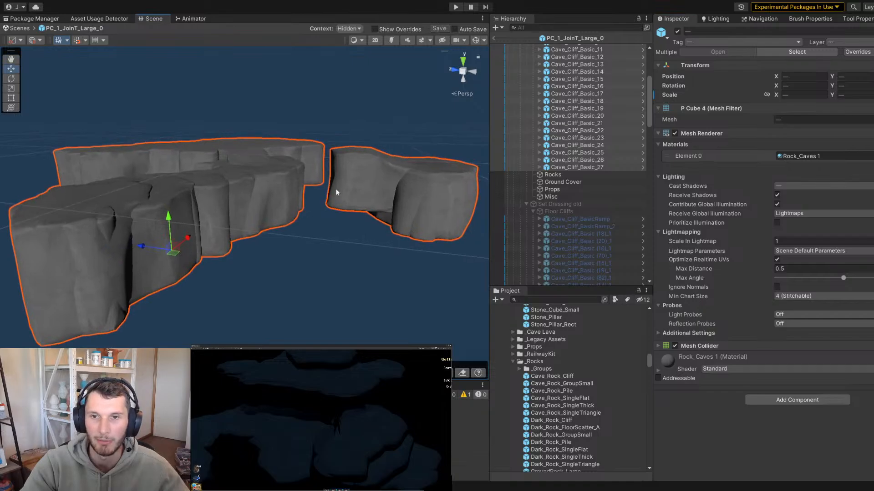
right_click_drag(336, 189, 303, 194)
Save the JoinT prefab, return to the scene, and look over the neighbouring cave cells
key("ctrl+s")
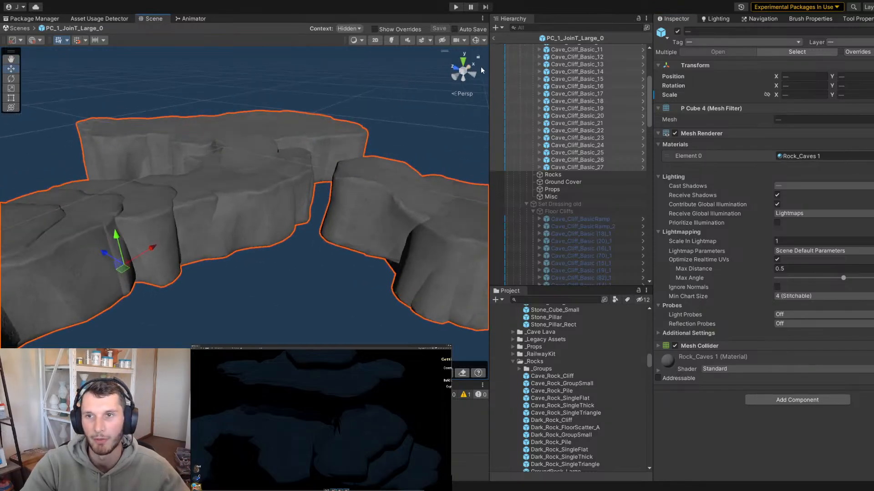
left_click(494, 38)
scroll(244, 169, "down", 3)
left_click_drag(244, 169, 179, 218, "alt")
left_click(217, 120)
scroll(216, 132, "down", 4)
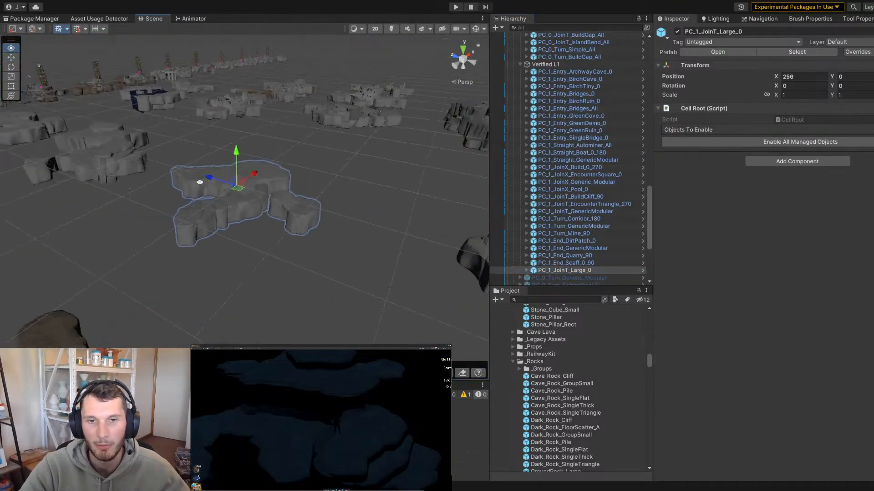
scroll(179, 219, "down", 3)
scroll(230, 201, "up", 3)
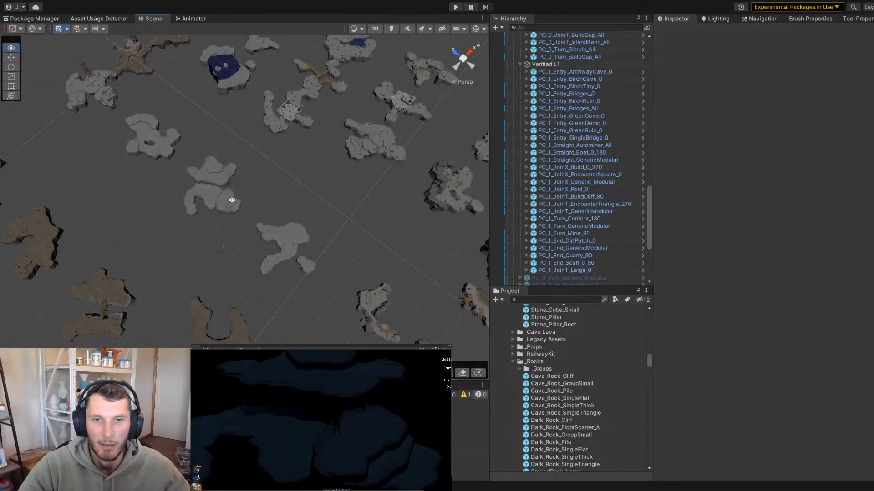
Survey the rows of PC_1 cave cells from above to examine their layout
left_click_drag(230, 201, 148, 187, "alt")
scroll(148, 187, "down", 3)
scroll(282, 253, "up", 3)
left_click_drag(283, 253, 269, 212, "alt")
scroll(121, 212, "down", 4)
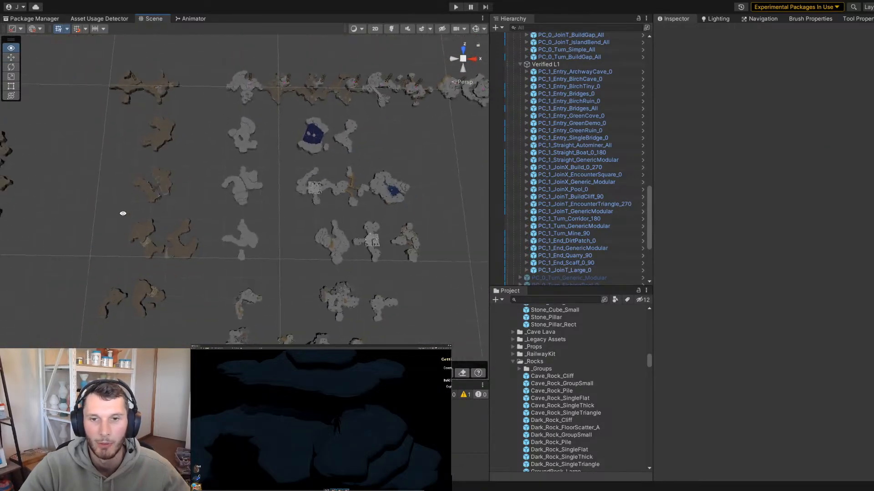
scroll(171, 242, "up", 4)
middle_click_drag(172, 242, 177, 156)
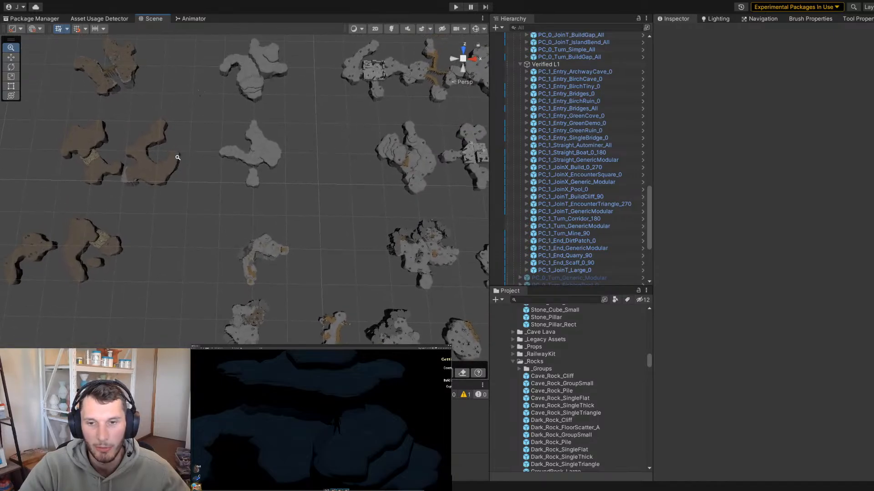
scroll(159, 189, "down", 4)
scroll(286, 211, "up", 5)
scroll(286, 211, "down", 5)
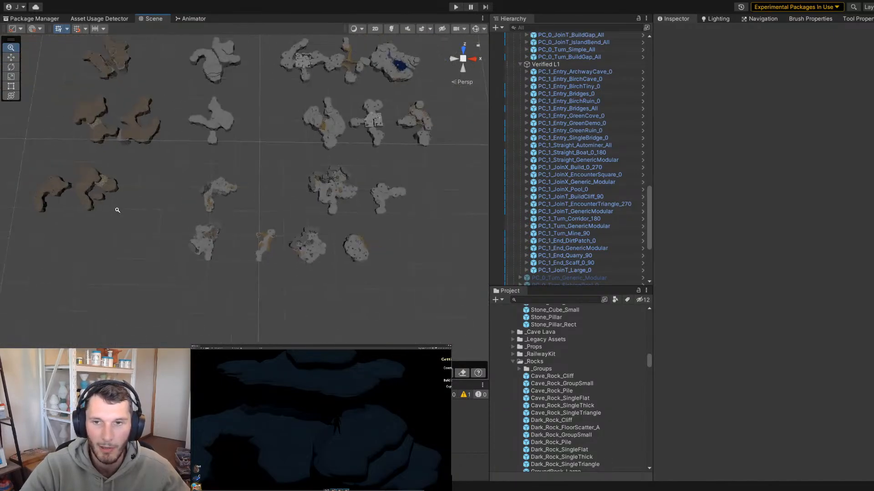
scroll(235, 234, "up", 4)
Move PC_1_End_GenericModular, PC_1_End_Quarry_90 and PC_1_End_Scaff_0_90 together along the X axis, away from the first End cell
left_click(224, 233)
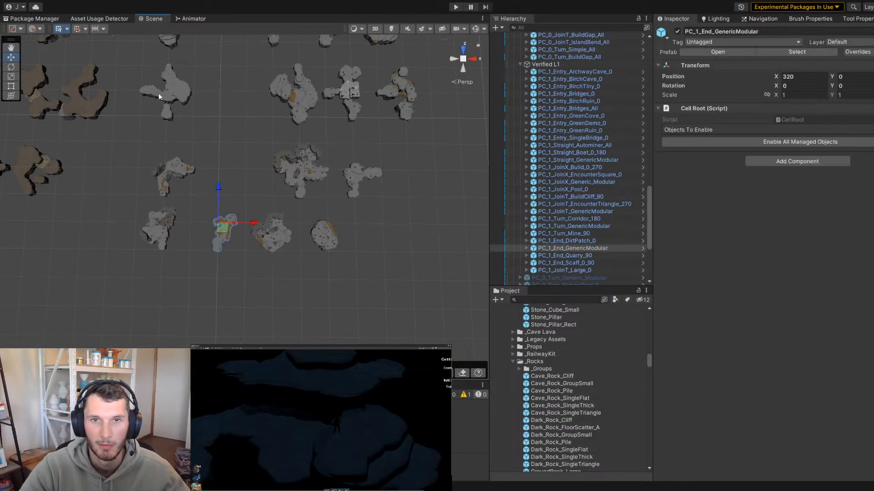
left_click(113, 64)
scroll(226, 237, "up", 3)
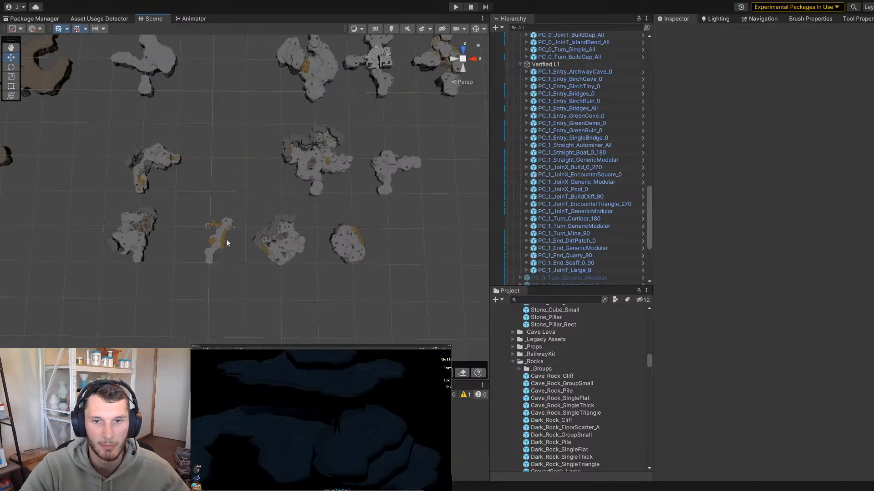
left_click(220, 234)
middle_click_drag(280, 243, 236, 236)
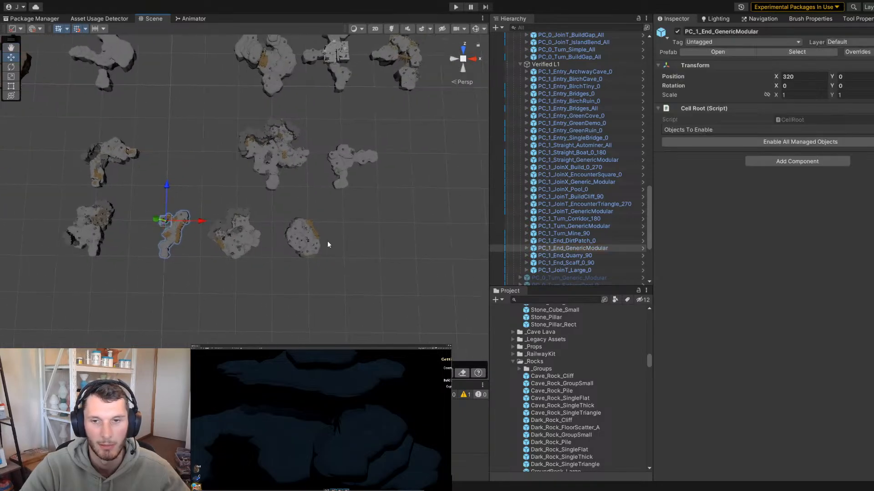
left_click(248, 240, "shift")
left_click(304, 246, "shift")
left_click_drag(376, 224, 455, 226)
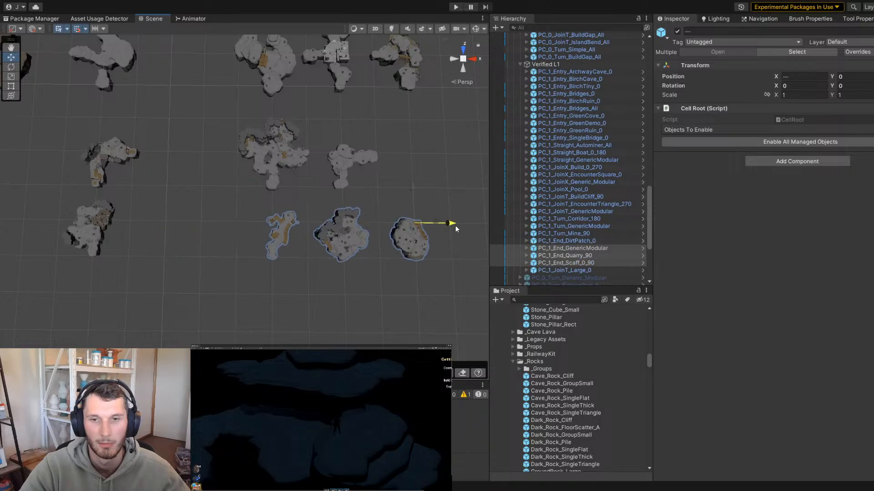
left_click(310, 291)
Inspect the PC_1 turn cells up close, orbiting around the planked corridor cell to examine its ends and rock walls
right_click_drag(141, 259, 77, 131)
left_click_drag(77, 131, 74, 114, "alt")
right_click_drag(74, 113, 404, 240, "alt")
left_click_drag(404, 241, 356, 323, "alt")
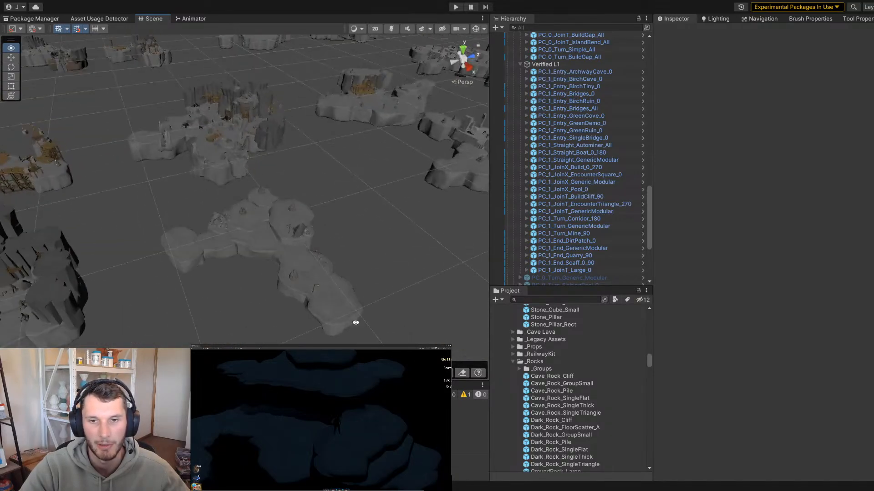
left_click_drag(250, 252, 616, 197, "alt")
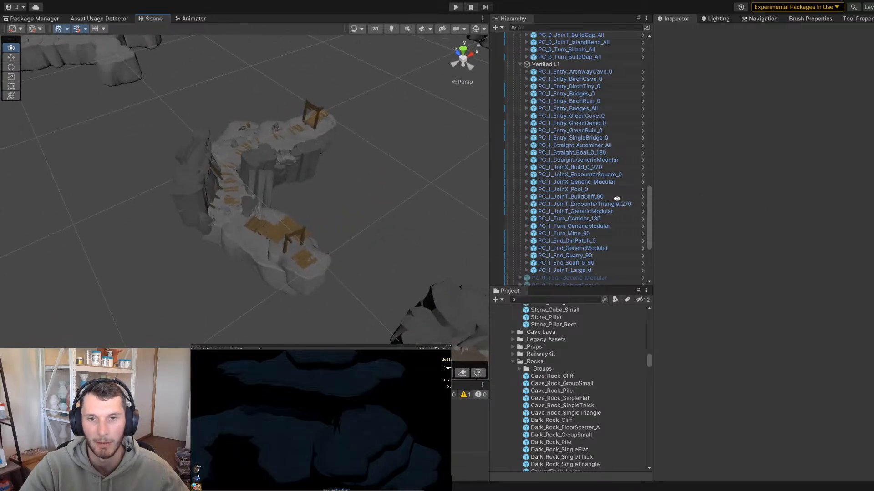
right_click_drag(616, 197, 504, 218, "alt")
left_click_drag(397, 202, 154, 192, "alt")
left_click_drag(374, 190, 120, 181, "alt")
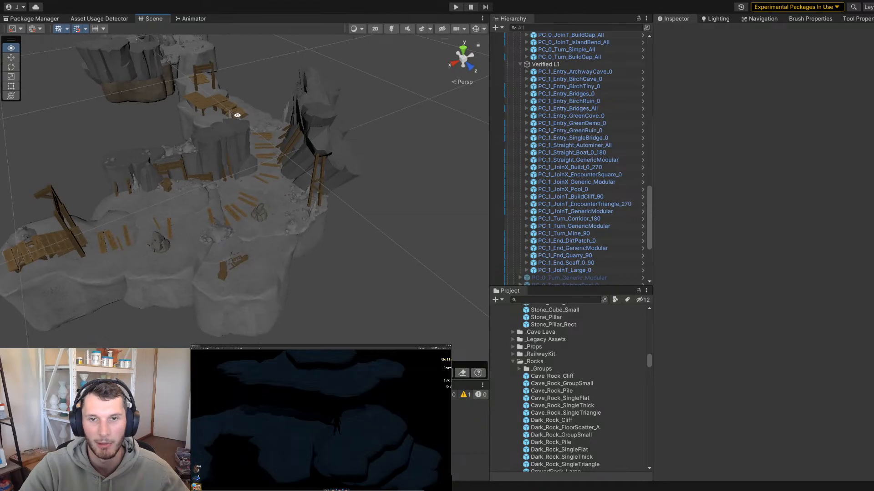
left_click_drag(237, 115, 222, 148, "alt")
Try lowering Dark_Rock_Cliff (116)_14 together with a neighbouring rock cliff in the corridor cell, and undo the change
left_click(222, 148)
key("f")
left_click_drag(151, 153, 248, 152, "alt")
left_click(262, 156)
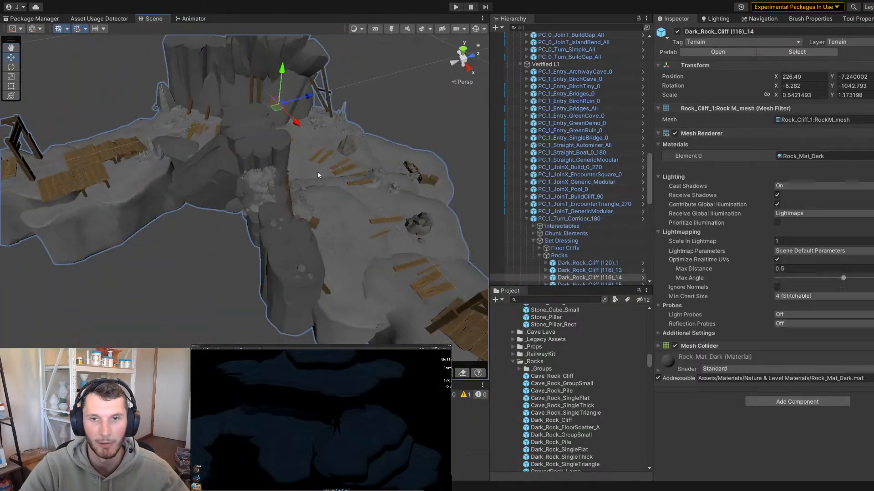
key("f")
left_click(246, 181, "shift")
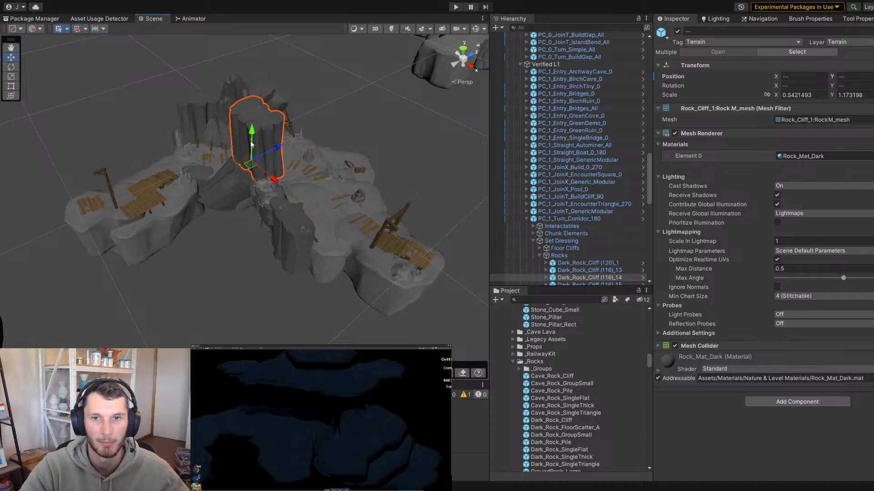
left_click_drag(252, 144, 248, 179)
left_click_drag(161, 174, 224, 181, "alt")
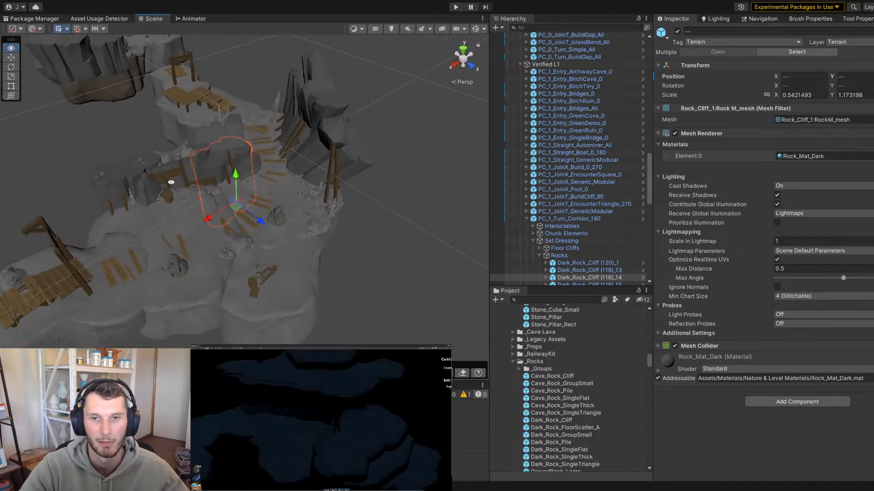
scroll(250, 194, "down", 4)
key("ctrl+z")
scroll(148, 213, "down", 6)
key("ctrl+z")
Move PC_1_Turn_Corridor_180 to the far end of its row and put PC_1_Turn_GenericModular in its place at X 256
left_click_drag(147, 212, 214, 200, "alt")
left_click(573, 220)
left_click_drag(104, 185, 170, 144, "alt")
left_click(76, 31)
middle_click_drag(257, 201, 172, 203)
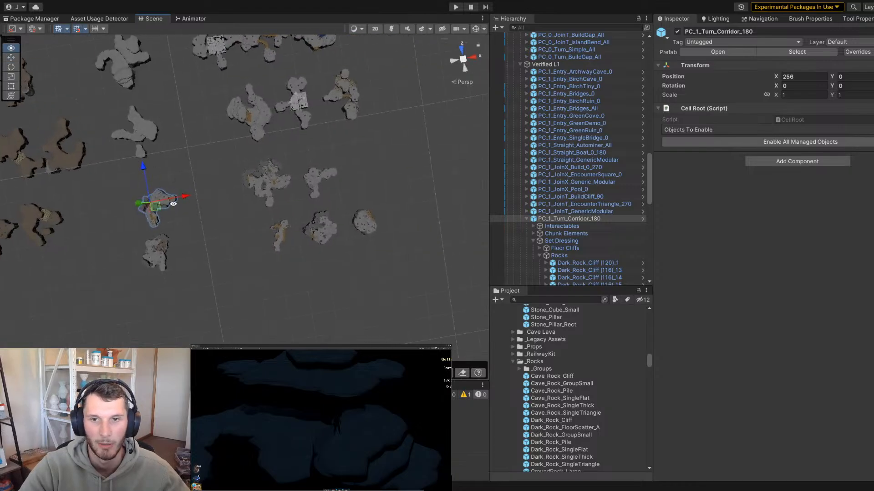
left_click_drag(172, 203, 157, 207, "alt")
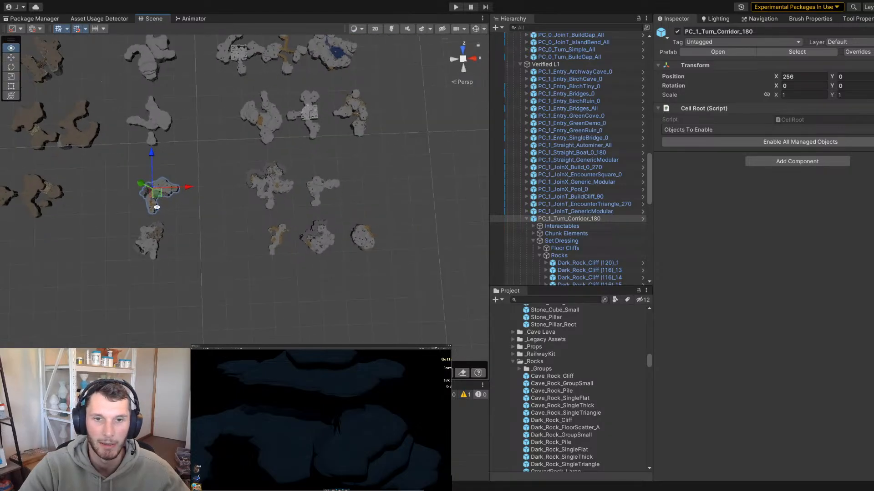
left_click(320, 185)
left_click_drag(314, 186, 141, 188)
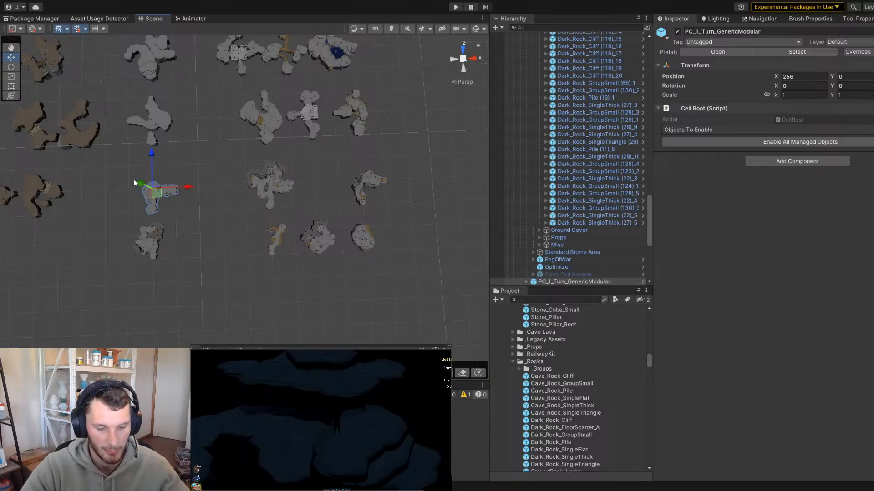
Examine the shape and connecting ends of PC_1_Turn_GenericModular from several angles
key("f")
scroll(88, 185, "up", 5)
left_click_drag(316, 173, 332, 271, "alt")
scroll(145, 247, "down", 4)
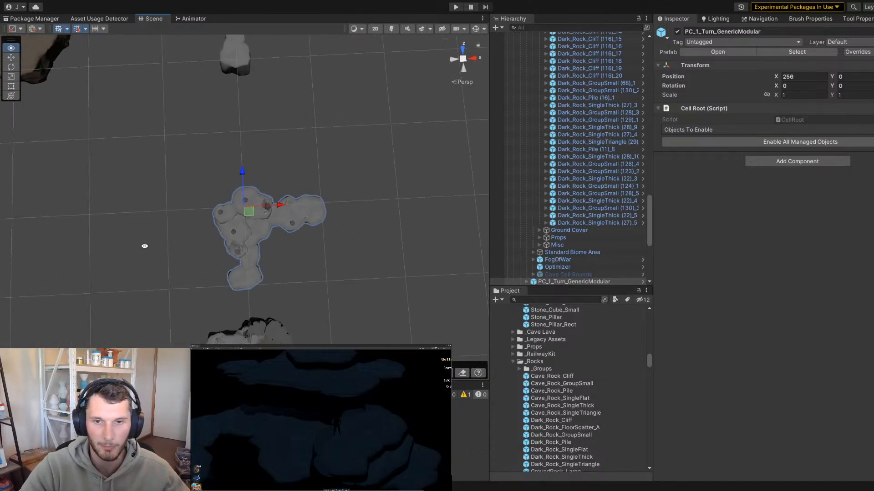
scroll(271, 166, "up", 3)
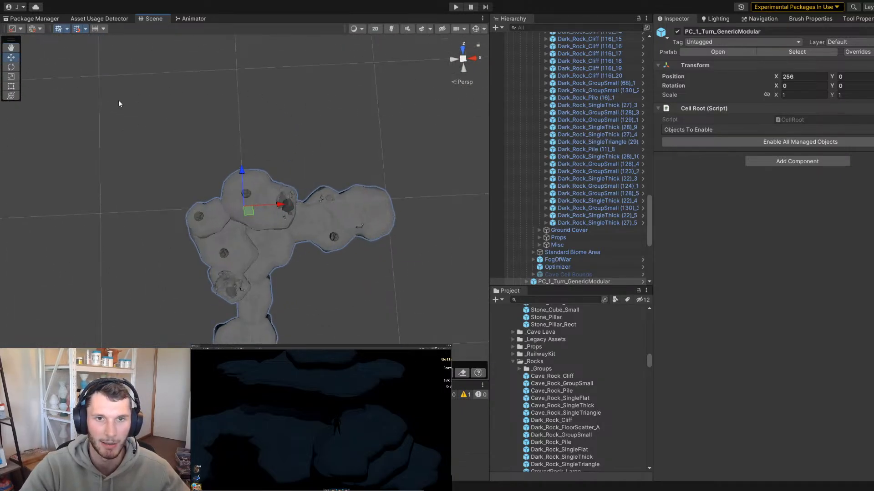
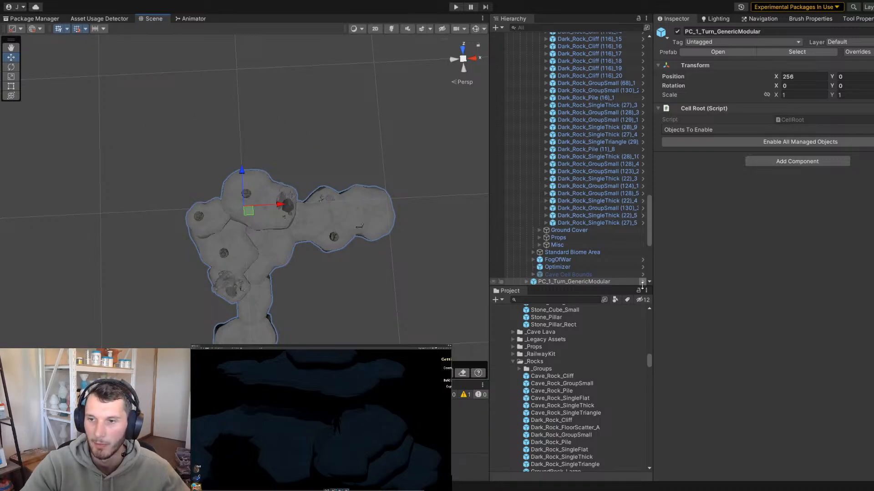
Check the transform of the front end Cave_Cliff_Basic in PC_1_JoinT_Large_0 and compare its position with the turn cell
scroll(274, 167, "down", 6, "alt")
scroll(178, 125, "up", 3, "alt")
left_click(224, 191)
left_click_drag(224, 191, 282, 227, "alt")
left_click(261, 219)
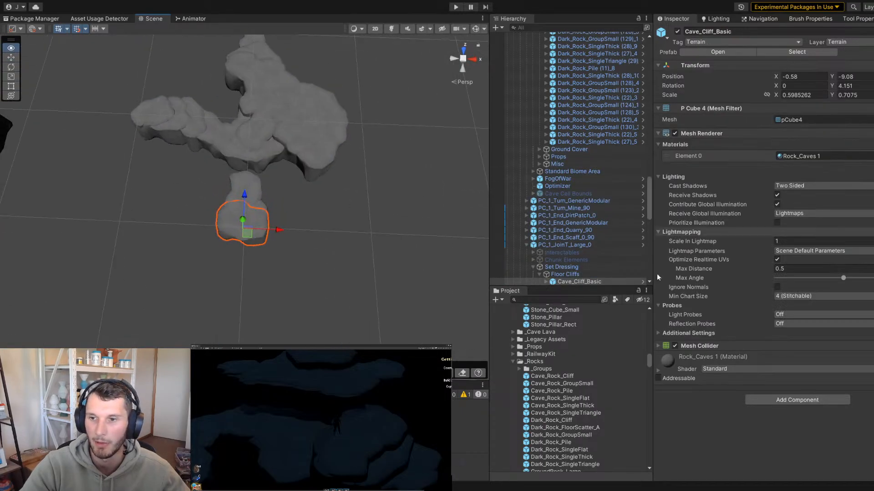
scroll(217, 271, "down", 4)
middle_click_drag(214, 271, 209, 176)
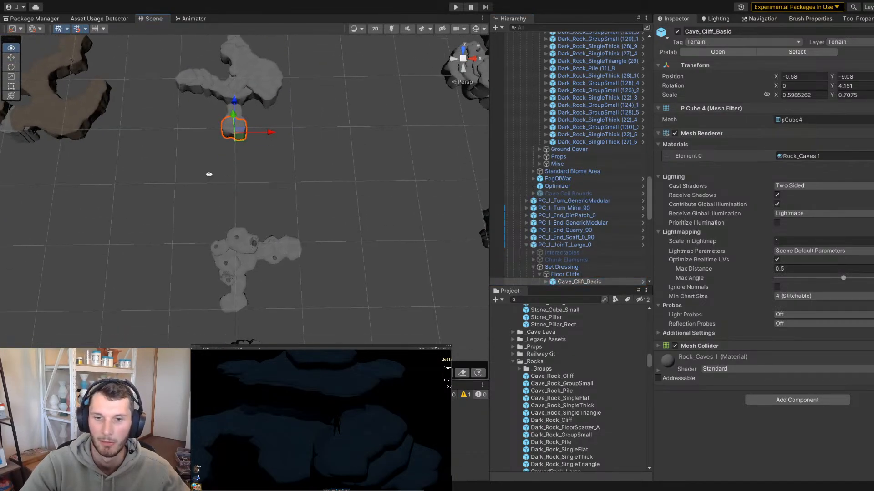
Open the PC_1_Turn_GenericModular cell for prefab editing in context
left_click(265, 260)
left_click(271, 260)
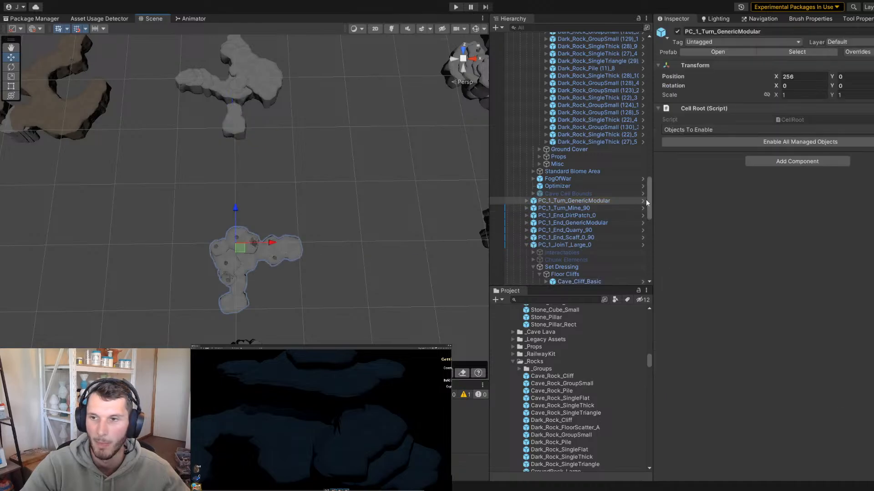
key("p")
scroll(237, 219, "up", 3)
middle_click_drag(238, 221, 220, 136)
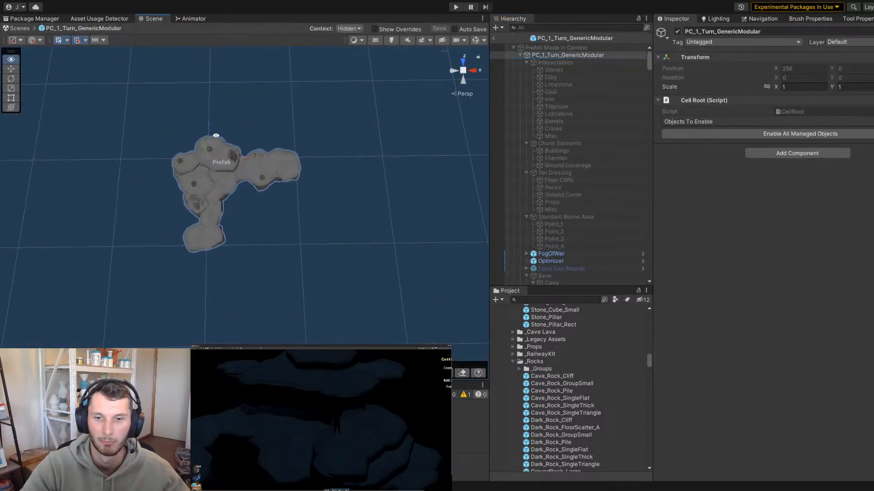
scroll(220, 136, "up", 3)
left_click_drag(268, 246, 319, 213, "alt")
Collapse the prefab's expanded groups, from Interactables through Ends and Scaff_1 to Parkour_1, leaving only the top-level objects listed
left_click(522, 59)
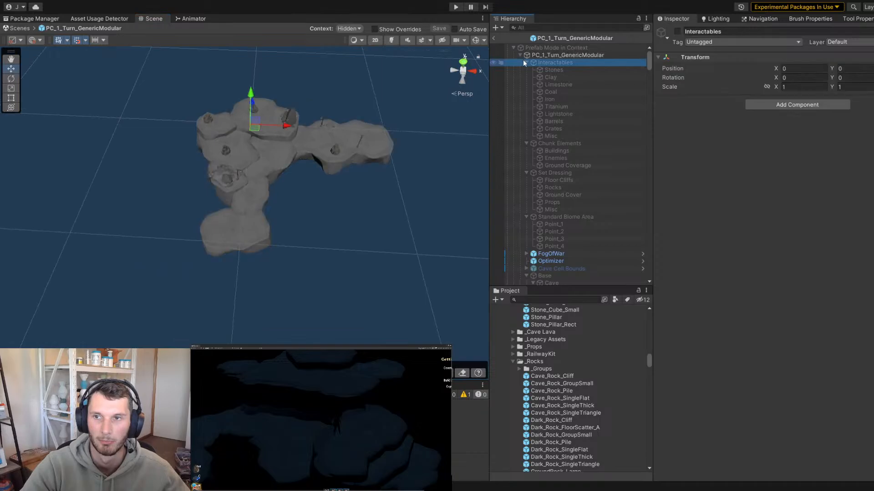
left_click(526, 62)
left_click(527, 70)
left_click(527, 77)
left_click(527, 85)
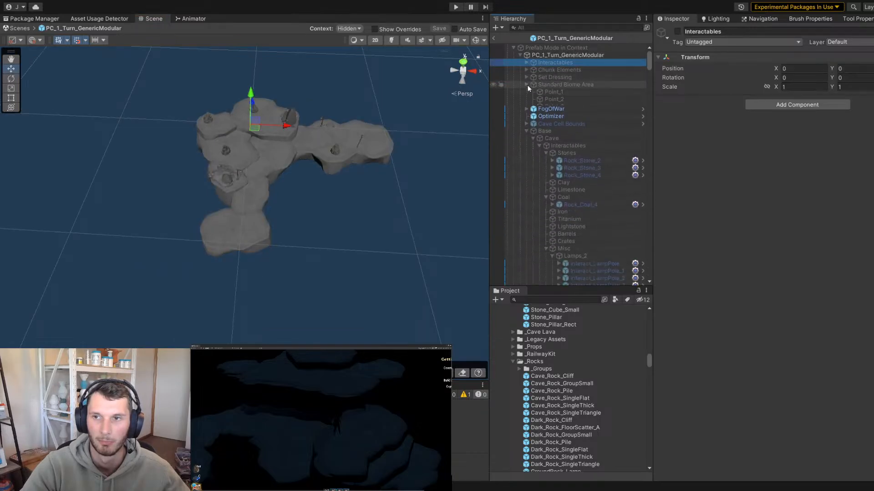
left_click(526, 114)
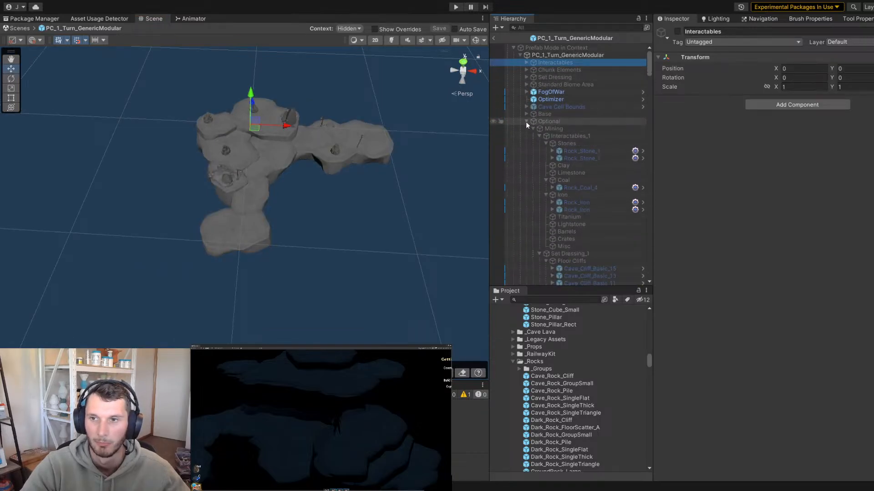
left_click(526, 122)
scroll(147, 152, "up", 5)
left_click(524, 129)
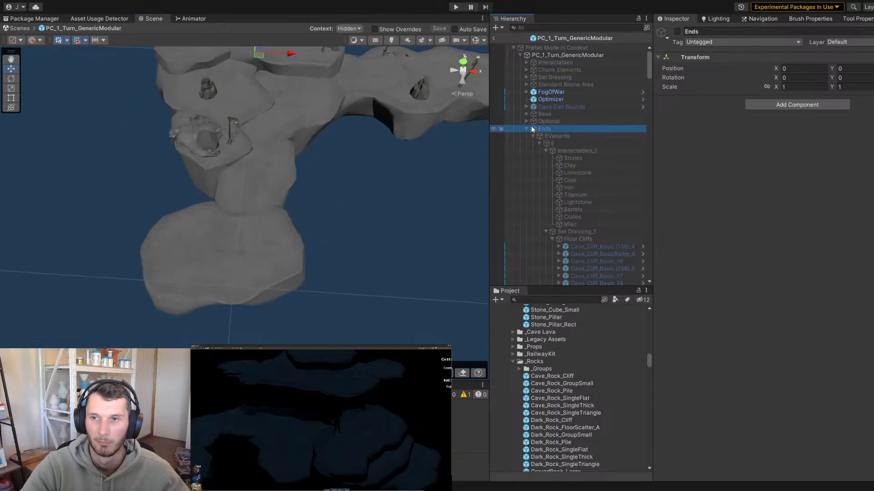
left_click(525, 128)
left_click(526, 136)
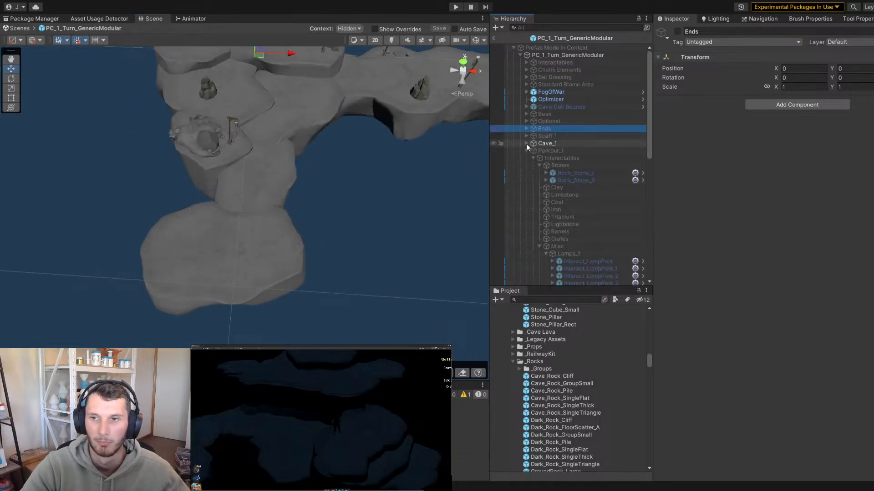
left_click(524, 151)
Compare the Cave_1 and Parkour_1 variants by temporarily activating Parkour_1 and deactivating it again
scroll(411, 178, "down", 8)
left_click_drag(156, 162, 384, 174, "alt")
scroll(384, 174, "up", 5)
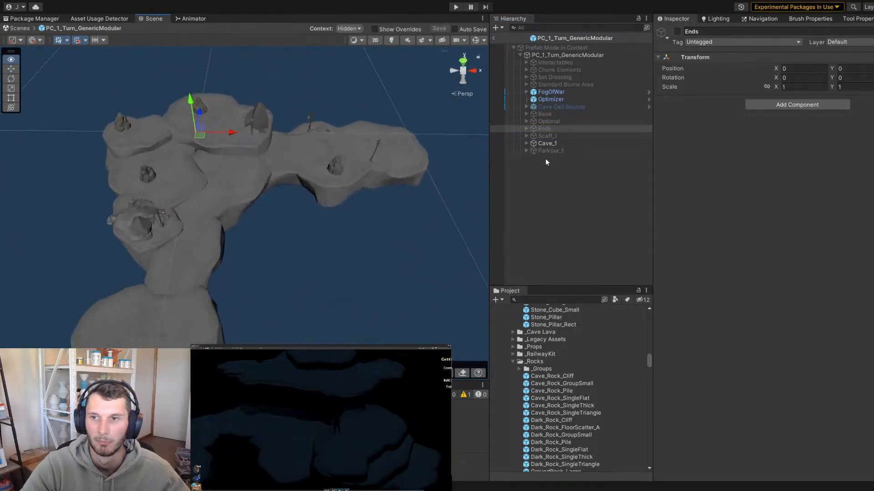
left_click(546, 144)
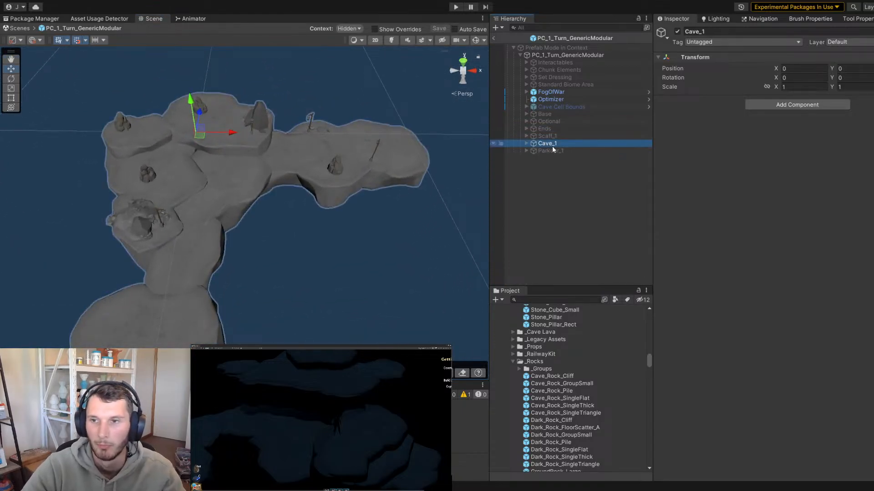
left_click(552, 148)
left_click(677, 31)
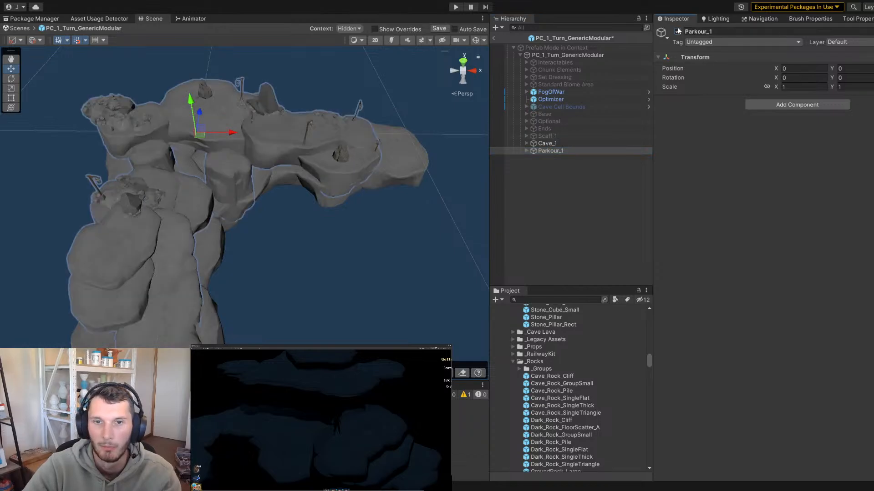
left_click(678, 31)
Delete the unused Scaff_1, Parkour_1, Ends, Optional and Base groups from the turn prefab, keeping Cave_1
left_click(551, 135)
key("Delete")
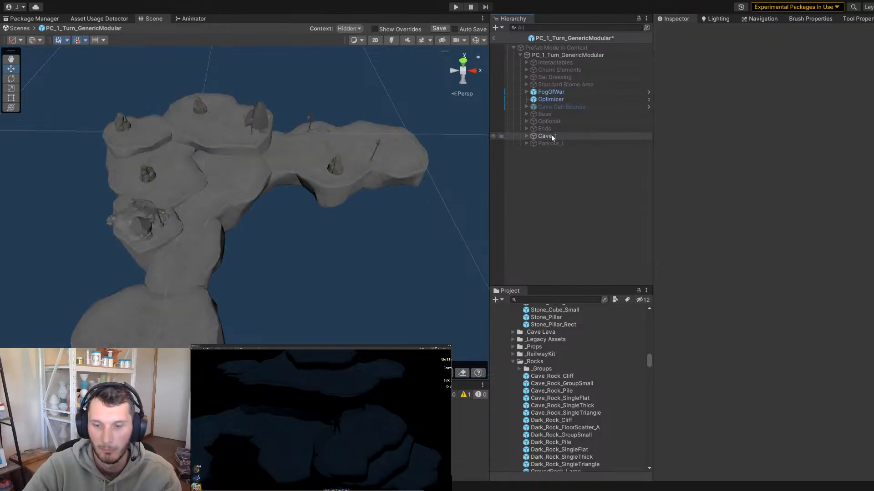
left_click(545, 143)
key("Delete")
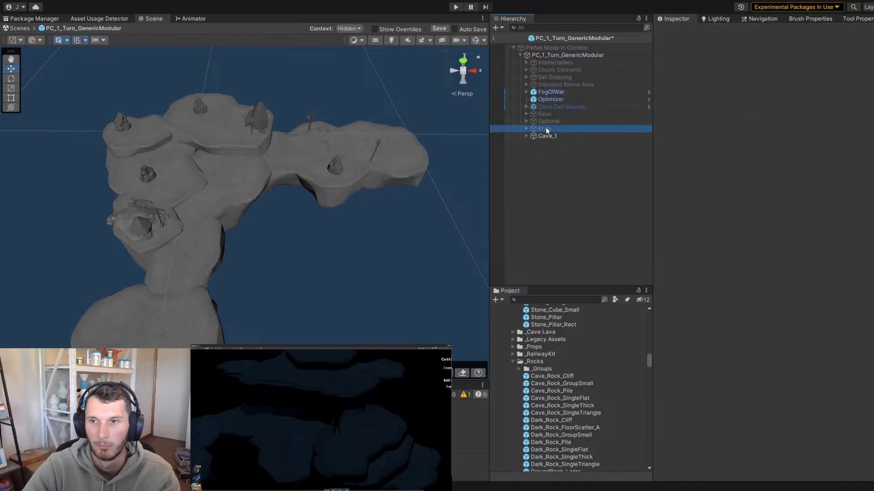
left_click(545, 128)
key("Delete")
left_click(548, 122)
key("Delete")
left_click(545, 115)
key("Delete")
Activate the turn prefab's Set Dressing group and expand it
left_click(554, 77)
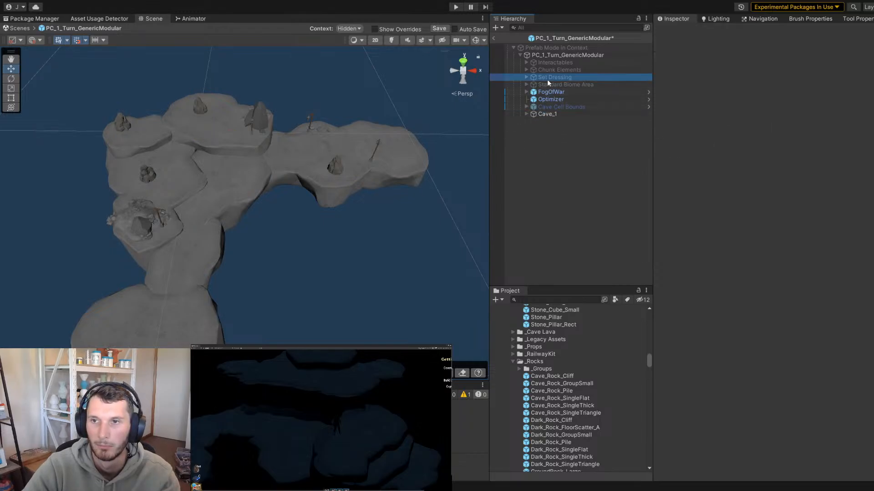
left_click(677, 31)
left_click(528, 76)
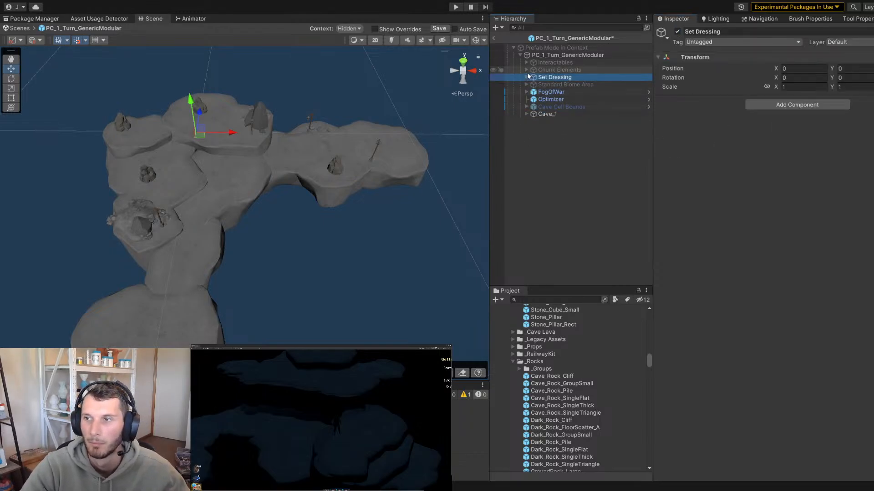
Expand the Set Dressing group and place a Cave_Cliff_Basic piece under its Floor Cliffs group
left_click(526, 77)
left_click(546, 85)
left_click(548, 99)
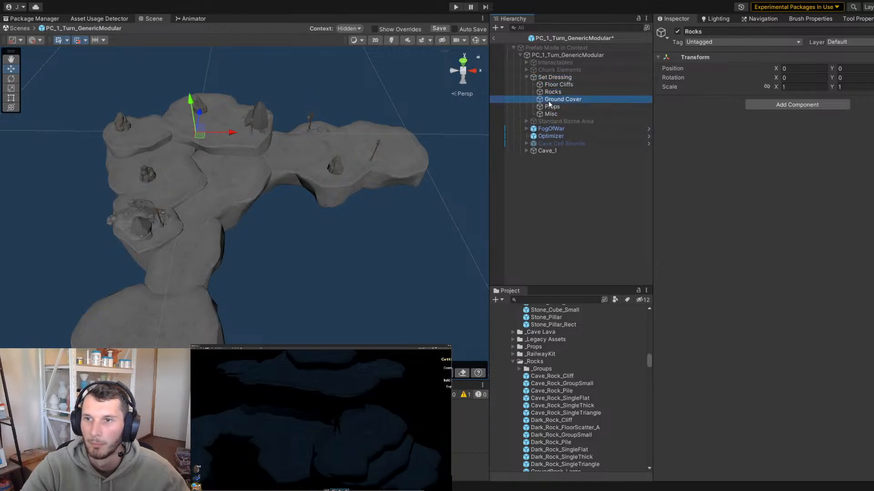
left_click(549, 186)
left_click(548, 84)
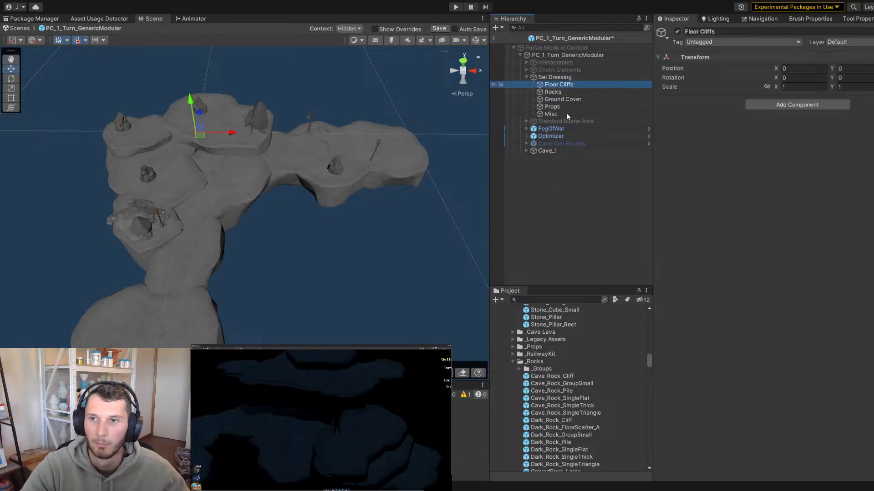
left_click(533, 85)
left_click(572, 92)
key("f")
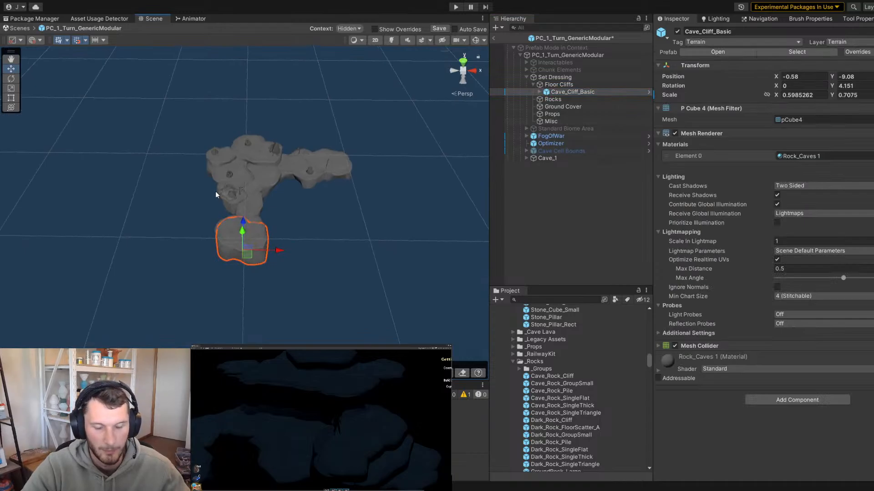
Rotate the cliff piece to about -84.6° on Y and align it at X 0 over the turn's entrance
key("e")
left_click_drag(242, 267, 370, 264)
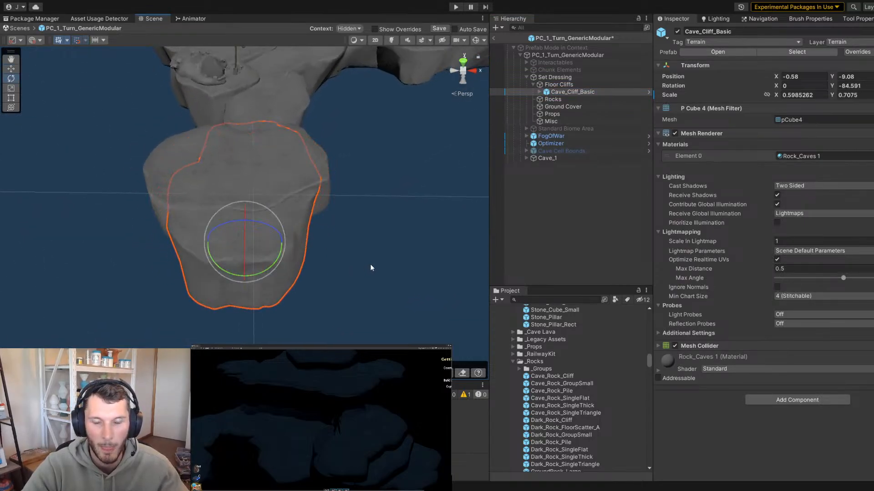
key("w")
scroll(273, 264, "down", 4)
left_click_drag(256, 263, 257, 291, "alt")
left_click_drag(250, 231, 254, 239)
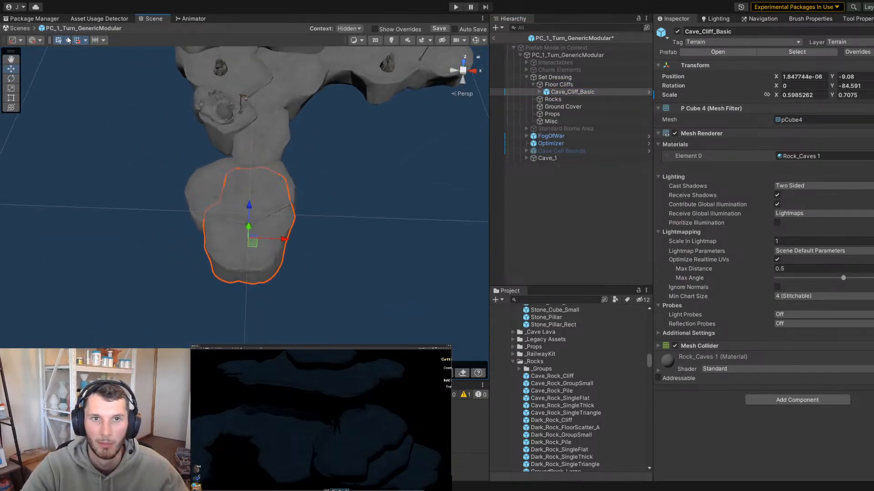
Deactivate the Cave_1 group and select the remaining Cave_Cliff_Basic piece
left_click(546, 158)
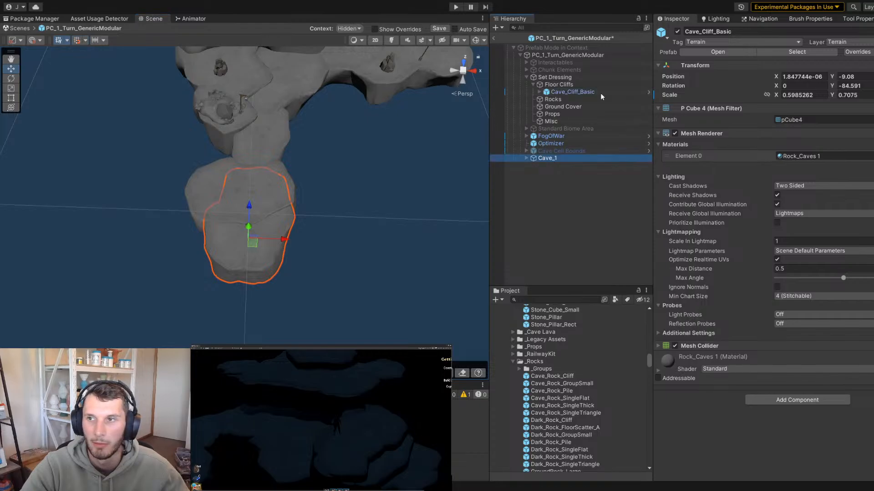
left_click(677, 32)
left_click(256, 209)
right_click_drag(255, 210, 230, 188, "alt")
left_click_drag(230, 187, 18, 170, "alt")
Duplicate the cliff piece twice and place the rotated, overlapping copies at the opposite end of the turn
key("ctrl+d")
key("e")
key("ctrl+d")
scroll(255, 210, "up", 5)
scroll(260, 249, "down", 2)
key("e")
key("e")
left_click_drag(258, 214, 155, 290)
key("e")
key("w")
scroll(230, 214, "up", 2)
Duplicate the cliff once more, rotate the copy to about 144° on Y and move it against the entrance piece
key("ctrl+d")
middle_click_drag(155, 289, 258, 221)
key("e")
left_click_drag(250, 248, 138, 246)
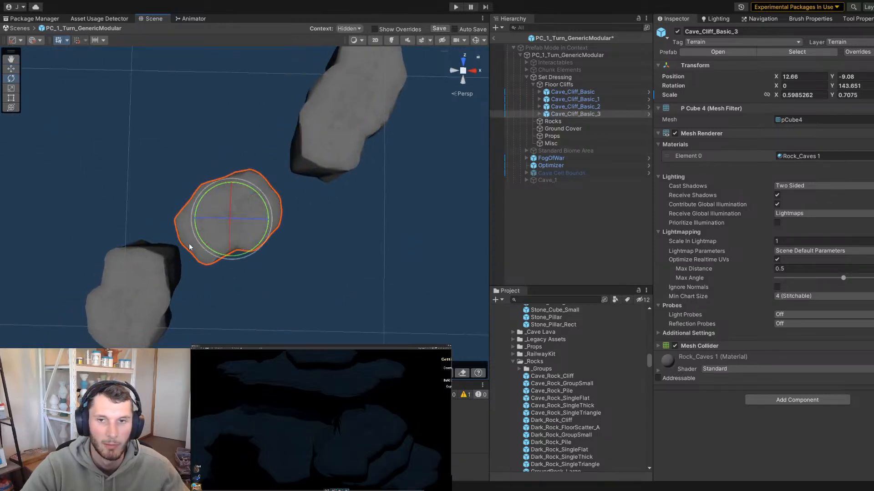
key("w")
middle_click_drag(189, 244, 283, 206)
left_click_drag(279, 191, 85, 160)
Extend the path with another cliff copy rotated to about 303.5° on Y, overlapping the chain's end near X 12
key("ctrl+d")
key("e")
key("w")
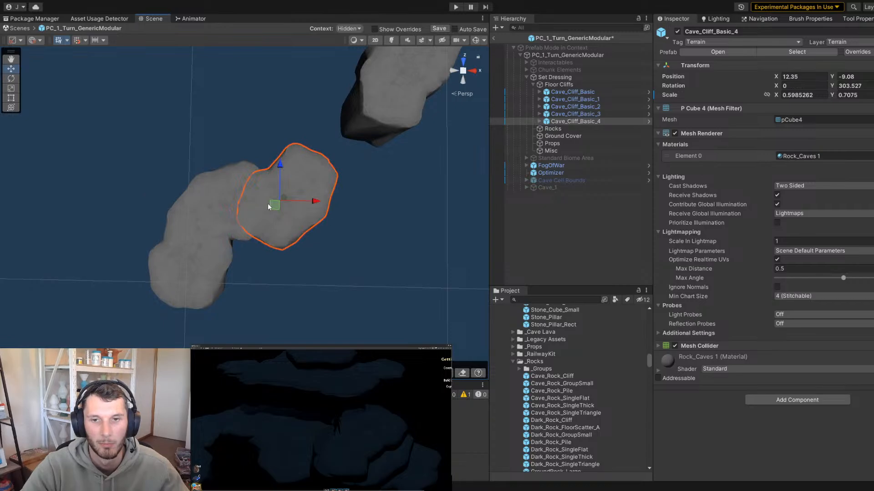
key("shift+d")
left_click(283, 213)
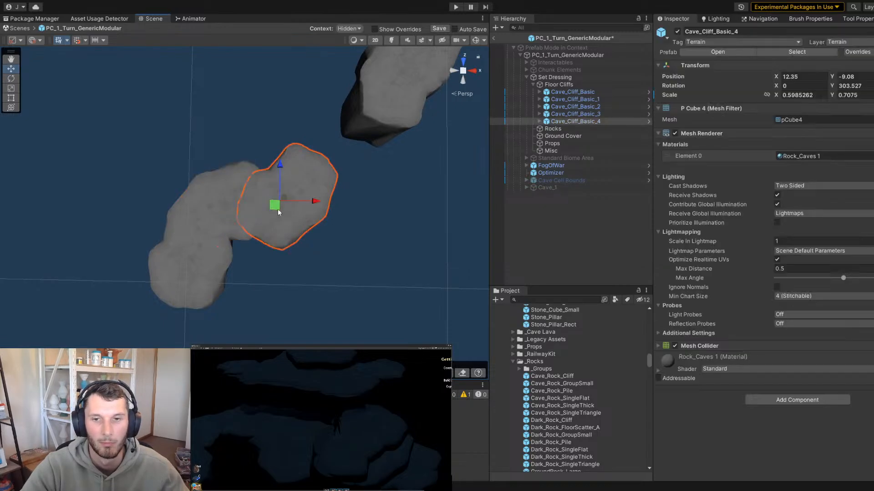
mouse_move(278, 209)
left_mouse_down()
mouse_move(244, 214)
mouse_move(293, 203)
left_mouse_up()
Duplicate the end cliff and overlap the copy at about X 12.2, rotated to about 147.6° on Y
key("ctrl+d")
key("e")
left_click_drag(295, 234, 454, 240)
key("w")
left_click_drag(289, 206, 310, 237)
key("e")
key("w")
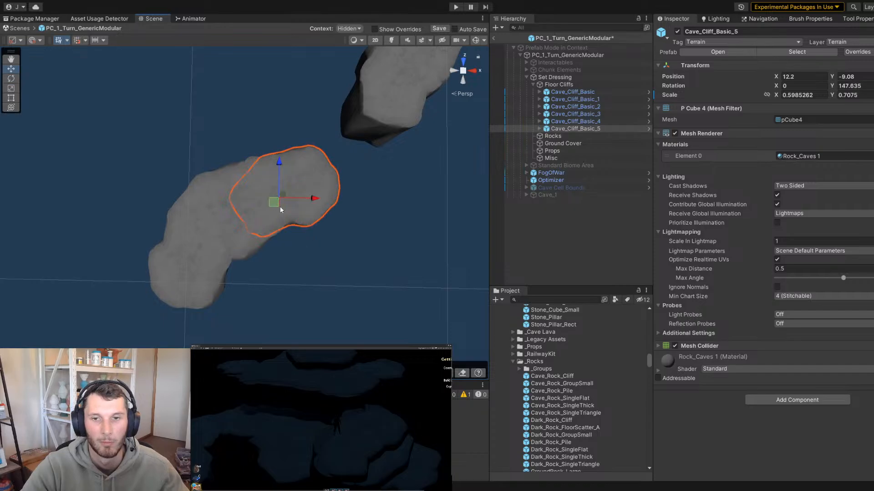
Duplicate the cliff toward the far pieces, then rotate and shift the copy to bridge the path's gap
left_click_drag(275, 204, 335, 170)
key("ctrl+d")
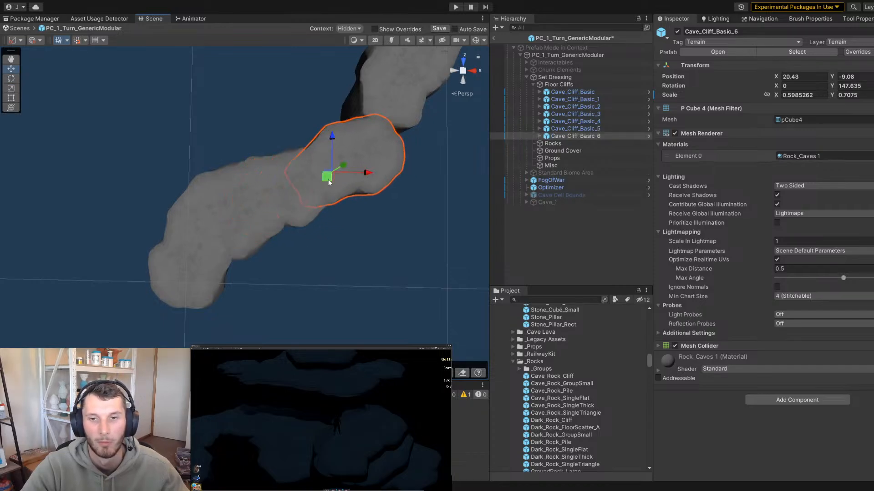
key("f")
key("e")
left_click_drag(250, 225, 544, 199)
key("w")
left_click_drag(258, 205, 202, 236)
Add another overlapping cliff copy at about X 17.3, rotated to about -43.3° on Y
key("ctrl+d")
key("e")
key("w")
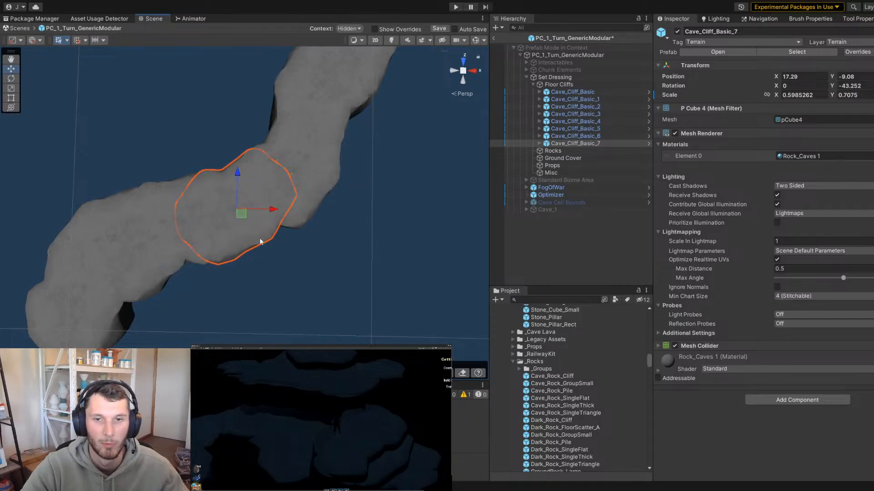
Duplicate the cliff and fit the copy into the outer side of the path's bend, rotated to about -116° on Y
left_click(302, 279)
left_click_drag(303, 279, 156, 179, "alt")
scroll(243, 202, "up", 3)
left_click(243, 202)
left_click_drag(243, 202, 179, 200, "alt")
key("ctrl+d")
key("e")
key("w")
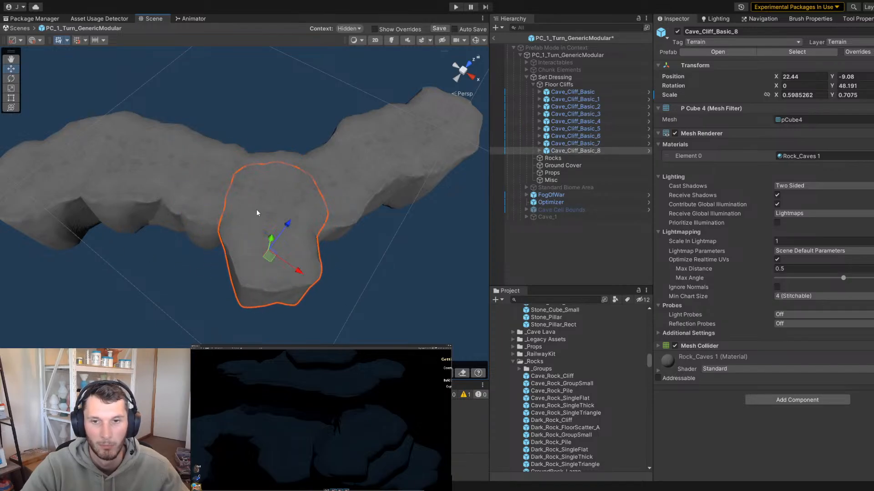
left_click(276, 260)
left_click(277, 260)
left_click_drag(270, 260, 473, 256)
key("e")
key("w")
Duplicate the bend's cliff, shift the copy beside it and narrow it to an X scale of about 0.463
key("ctrl+d")
left_click_drag(263, 249, 248, 238)
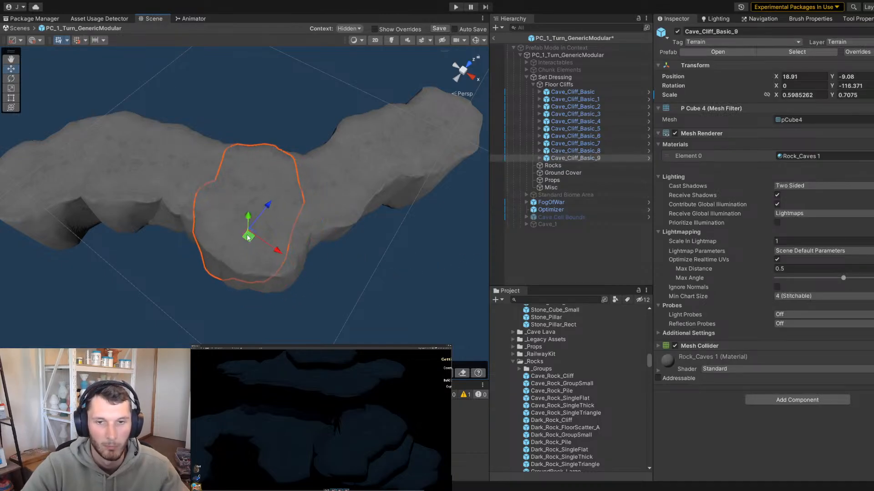
key("x")
left_click_drag(291, 196, 275, 200)
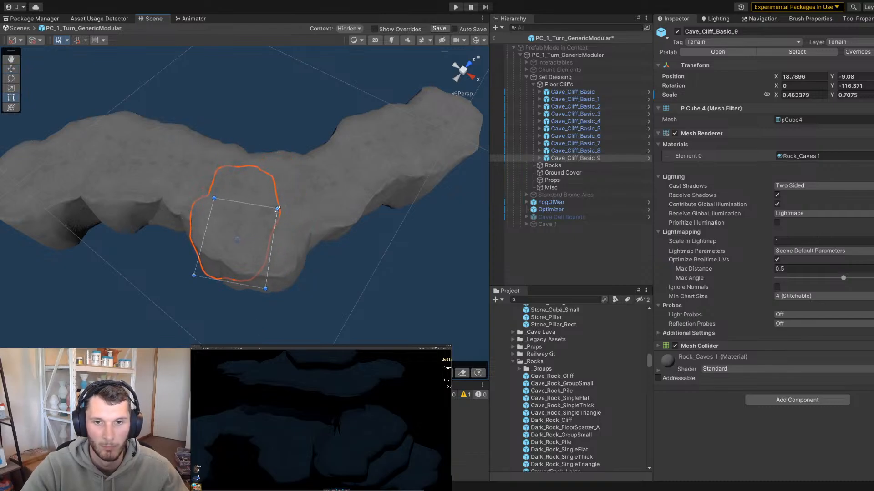
key("e")
left_click_drag(265, 276, 275, 274)
Rotate the narrowed cliff to about -333.6° on Y and move it to about X 16.9 to fill the bend
left_click_drag(234, 246, 349, 277)
key("e")
key("w")
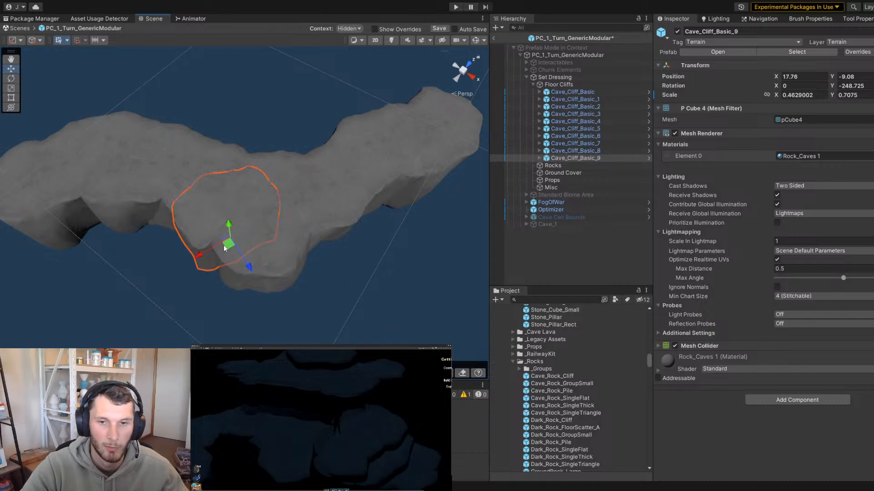
left_click_drag(223, 245, 340, 273)
key("f")
key("w")
left_click_drag(249, 241, 218, 250)
key("e")
key("ctrl+z")
key("w")
Duplicate the narrowed cliff and move the copy off the path to X 9, on the inner side of the turn
scroll(220, 242, "down", 5)
key("ctrl+d")
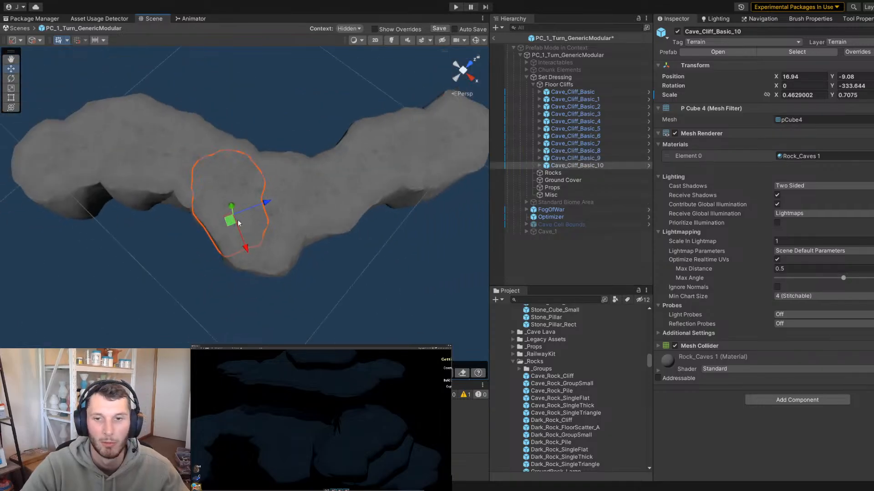
left_click_drag(234, 220, 255, 263)
scroll(386, 262, "down", 5)
scroll(199, 247, "down", 4)
scroll(433, 271, "up", 4)
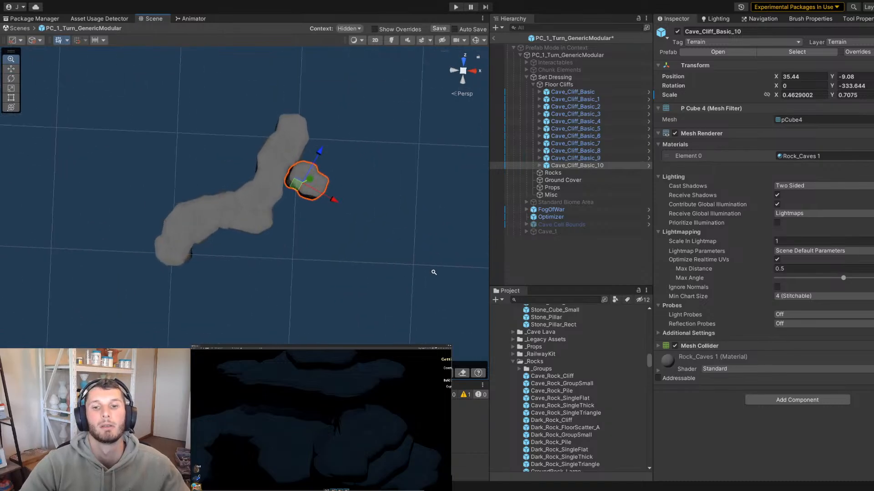
left_click_drag(299, 191, 213, 171)
scroll(295, 258, "up", 3)
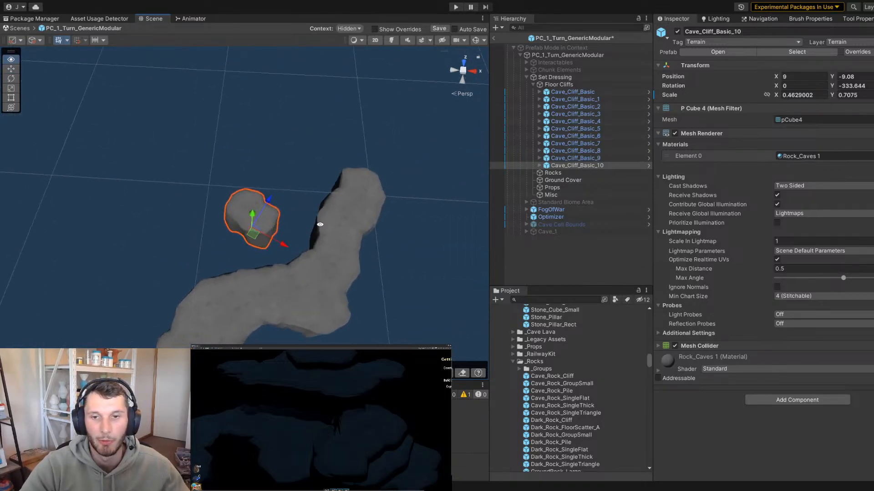
Widen the detached cliff to about 0.527 X scale and duplicate it to form an island with pieces at X 2.5 and 8
key("t")
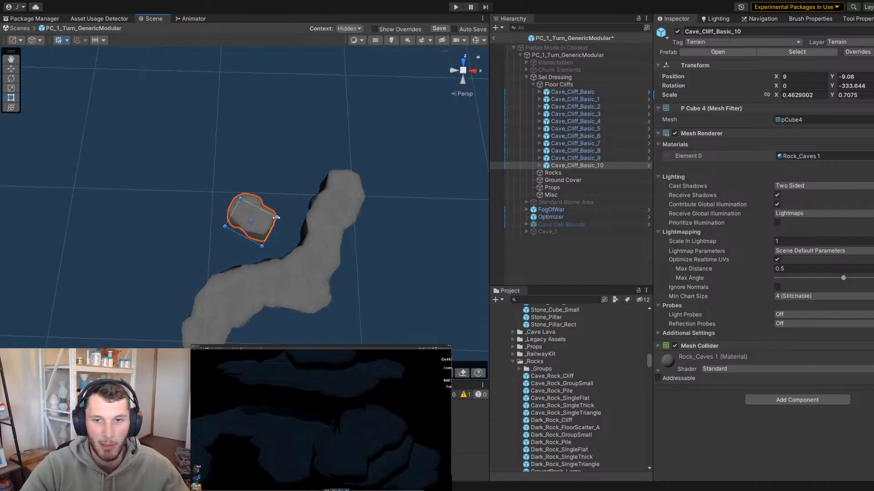
left_click_drag(262, 232, 286, 305)
key("ctrl+d")
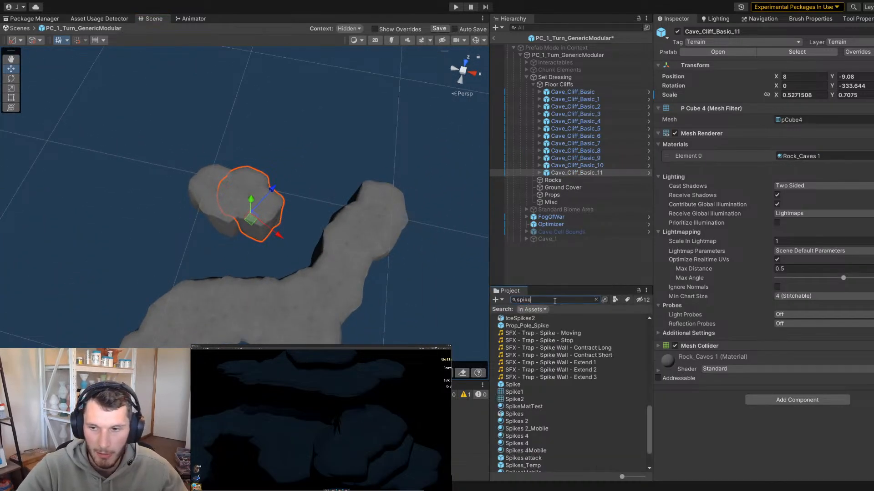
Find Spikes_Temp by searching the project for "spike" and place it between the cliff island and the path
scroll(562, 342, "down", 2)
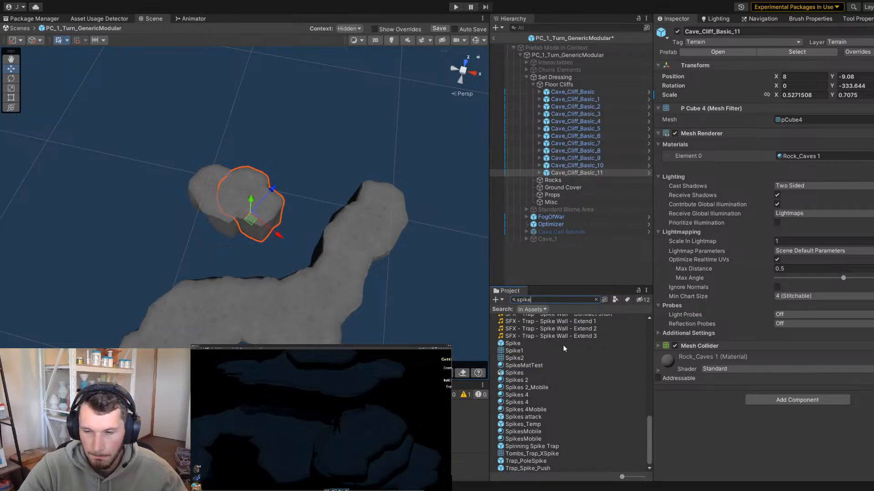
left_click_drag(285, 273, 216, 294)
key("e")
key("w")
middle_click_drag(216, 294, 305, 256)
scroll(203, 278, "up", 2)
key("e")
key("w")
left_click_drag(307, 246, 328, 229)
Duplicate the spikes, then rotate and move the copy to continue the spike bed along the path's inner edge
key("ctrl+d")
left_click_drag(314, 259, 236, 220)
key("w")
left_click_drag(323, 231, 329, 229)
middle_click_drag(329, 229, 242, 239)
left_click_drag(242, 239, 274, 212, "alt")
Duplicate the spikes again and rotate and position the copy to cover the rest of the gap beside the bend
key("ctrl+d")
key("e")
left_click_drag(271, 249, 203, 219)
key("w")
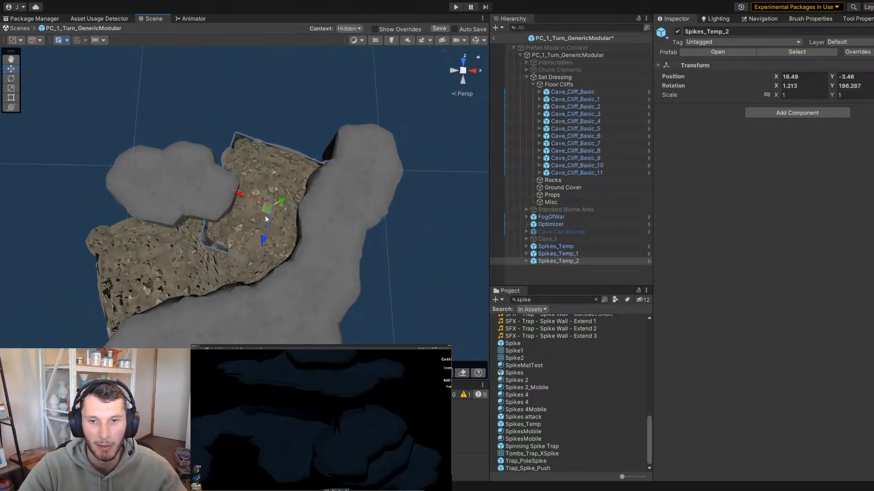
key("e")
mouse_move(267, 209)
left_mouse_down()
mouse_move(272, 196)
mouse_move(269, 215)
mouse_move(277, 216)
left_mouse_up()
key("w")
Move and rotate Cave_Cliff_Basic_10 along the spikes, widen it to about 0.663 X scale, and delete the neighbouring island cliff
left_click(153, 166)
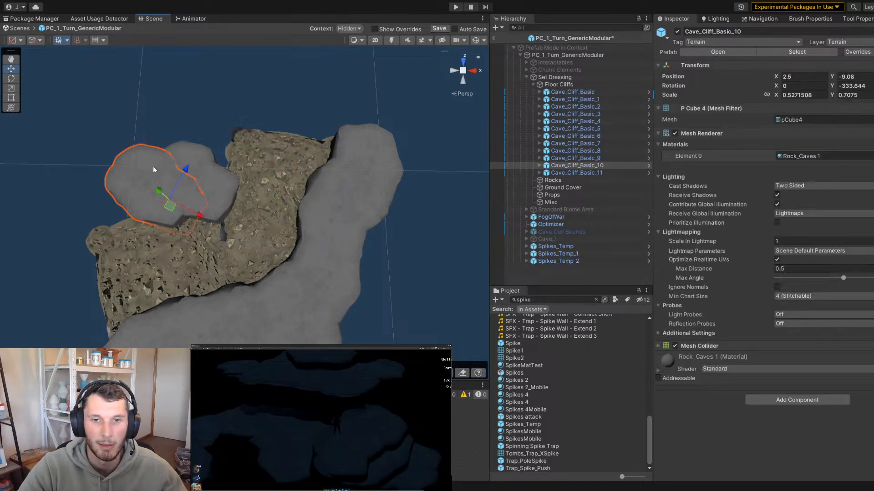
scroll(153, 167, "up", 3)
middle_click_drag(154, 167, 224, 156)
left_click_drag(230, 192, 208, 191)
key("e")
mouse_move(198, 228)
left_mouse_down()
mouse_move(242, 214)
mouse_move(188, 218)
left_mouse_up()
key("w")
left_click_drag(211, 167, 263, 149)
left_click(280, 148)
key("Delete")
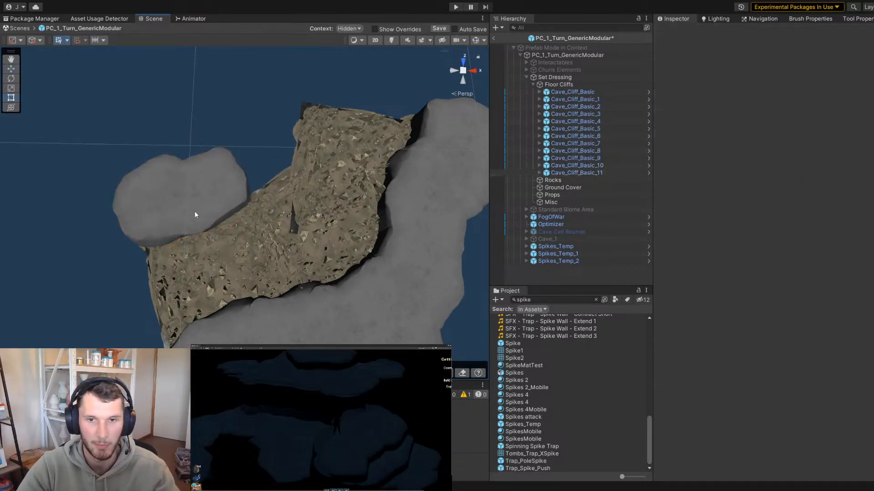
Duplicate the widened island cliff, then rotate the copy to about -479° on Y and fit it along the spike bed
left_click(195, 211)
key("w")
left_click_drag(195, 212, 262, 187, "alt")
key("ctrl+d")
key("e")
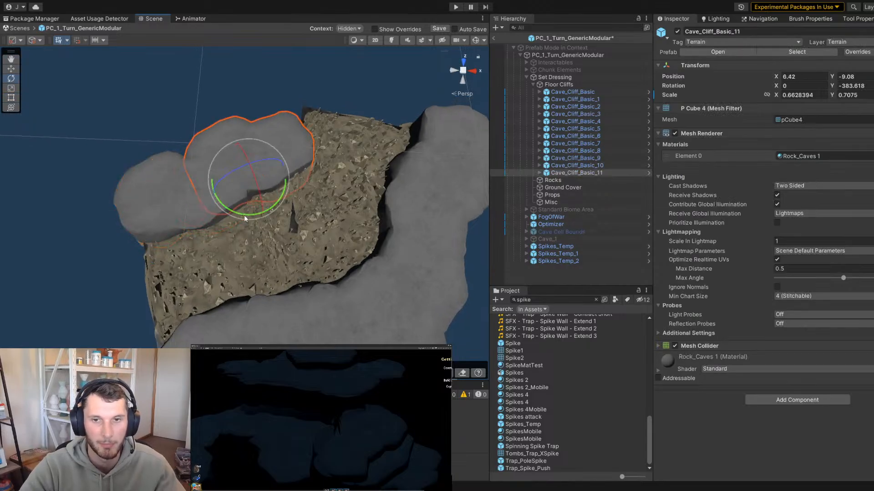
left_click_drag(245, 216, 340, 205)
key("w")
mouse_move(249, 189)
left_mouse_down()
mouse_move(238, 177)
mouse_move(250, 184)
left_mouse_up()
Duplicate the island cliff as Cave_Cliff_Basic_12, then rotate and move the copy to extend the inner island
middle_click_drag(249, 183, 231, 253)
key("ctrl+d")
left_click_drag(231, 253, 256, 197)
key("e")
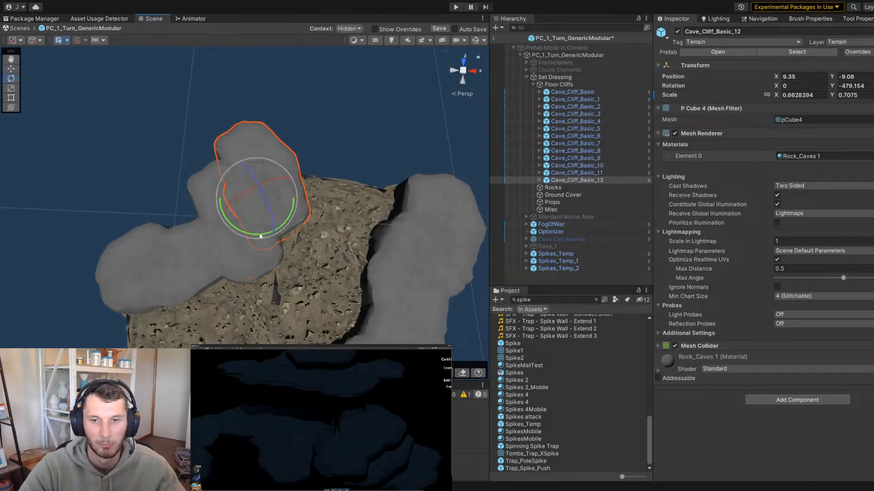
left_click_drag(258, 234, 216, 227)
left_click_drag(256, 207, 484, 163)
Duplicate Cave_Cliff_Basic_12, then rotate and place the copy further along the island
key("ctrl+d")
key("e")
key("w")
left_click_drag(370, 193, 177, 219, "alt")
scroll(361, 181, "down", 4)
scroll(286, 248, "up", 3)
Duplicate Cave_Cliff_Basic_13 and fit the copy against the neighbouring island cliffs
key("ctrl+d")
key("e")
key("f")
key("w")
left_click_drag(233, 191, 220, 203)
middle_click_drag(224, 203, 298, 249)
Duplicate Cave_Cliff_Basic_14, move the copy outward and rotate it to about -506° on Y
key("ctrl+d")
left_click_drag(274, 234, 220, 201)
key("e")
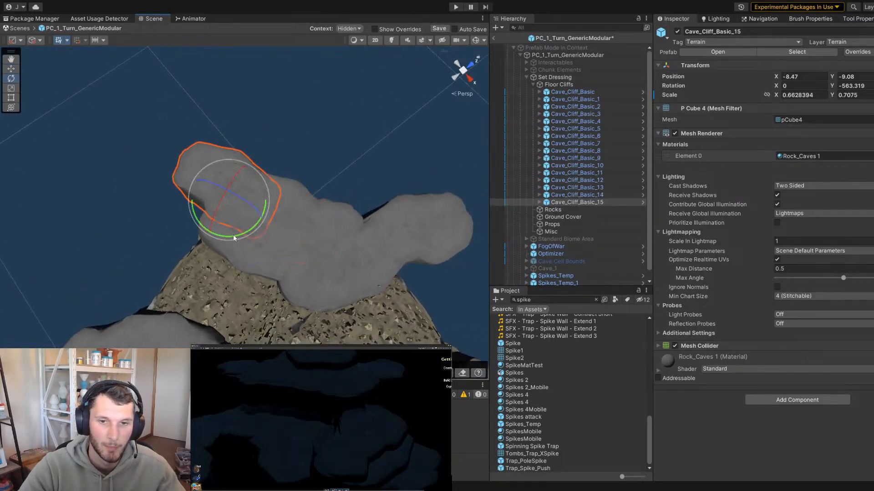
left_click_drag(233, 234, 180, 218)
key("w")
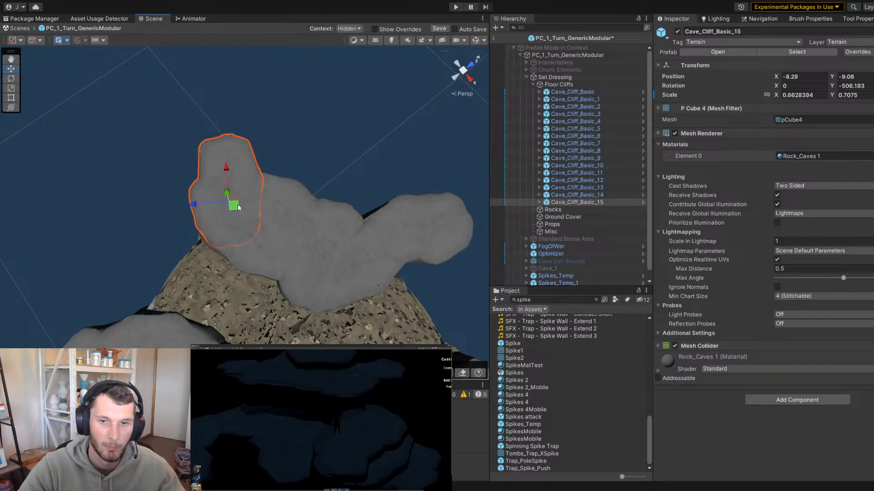
Duplicate Cave_Cliff_Basic_15, move the copy along the island and rotate it to about -462° on Y
key("ctrl+d")
left_click_drag(234, 205, 273, 190)
middle_click_drag(273, 190, 247, 240)
key("e")
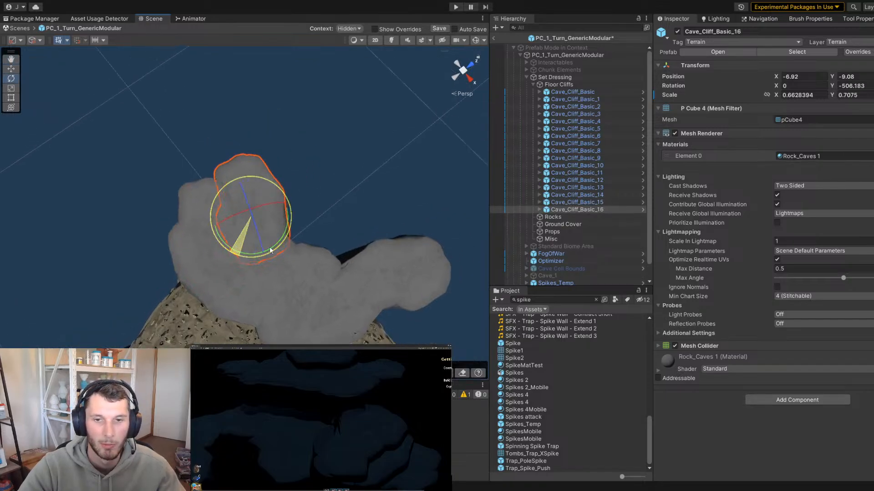
left_click_drag(270, 247, 384, 236)
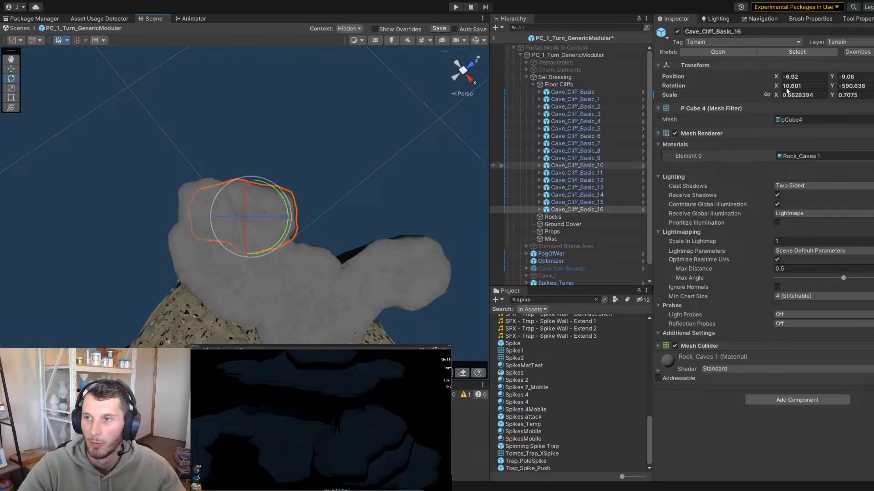
key("ctrl+z")
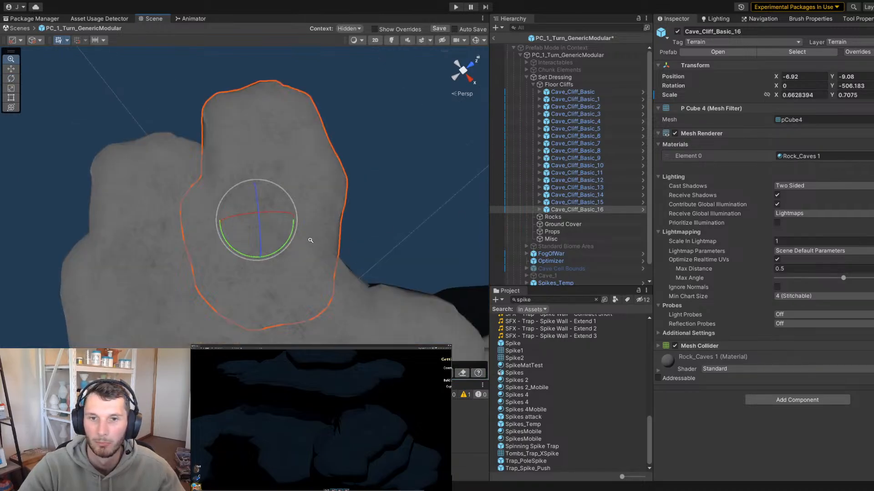
scroll(310, 240, "down", 3)
left_click_drag(262, 262, 189, 221)
Widen Cave_Cliff_Basic_16 to about 0.786 X scale and move it to fit over the island
key("t")
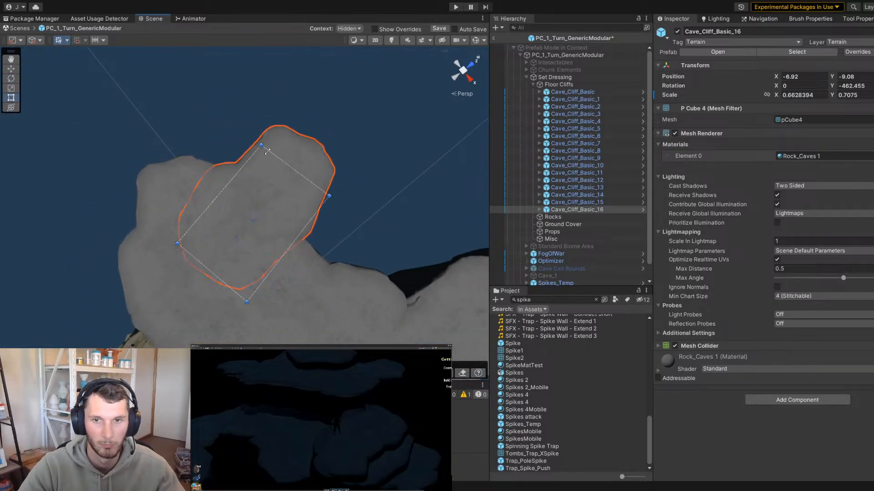
left_click_drag(263, 146, 262, 117)
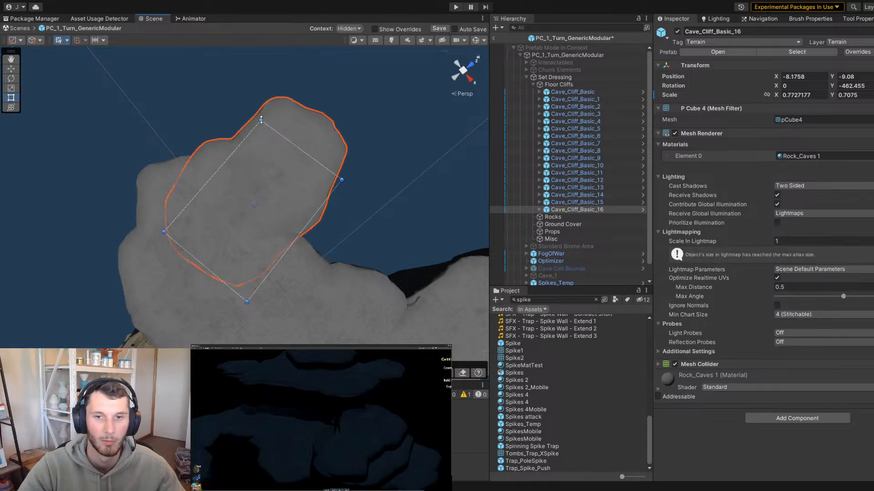
key("w")
left_click_drag(256, 210, 235, 201)
scroll(230, 180, "down", 3)
Duplicate the widened Cave_Cliff_Basic_16 and rotate the copy to cover more of the island
key("ctrl+d")
key("e")
left_click_drag(241, 252, 279, 234)
key("w")
Duplicate Cave_Cliff_Basic_17 and reposition the copy to fill in the island behind the spike-side cliffs
key("ctrl+d")
scroll(308, 272, "up", 2)
middle_click_drag(308, 272, 269, 231)
left_click_drag(252, 197, 246, 202)
key("e")
scroll(182, 218, "down", 3)
middle_click_drag(167, 217, 150, 239)
scroll(150, 239, "up", 2)
key("w")
Duplicate a widened island cliff as Cave_Cliff_Basic_19, move it outward and rotate it to about -245° on Y
key("ctrl+d")
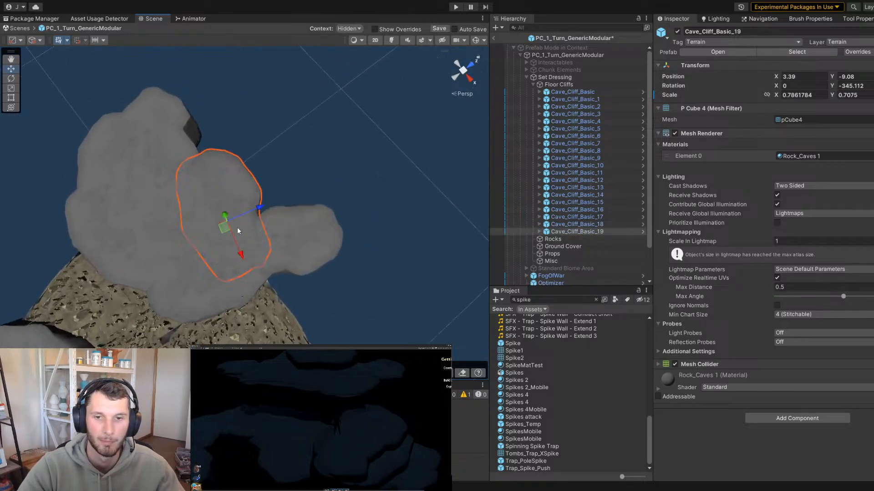
left_click_drag(214, 225, 292, 200)
key("e")
left_click_drag(282, 242, 274, 206)
key("w")
middle_click_drag(273, 206, 229, 205)
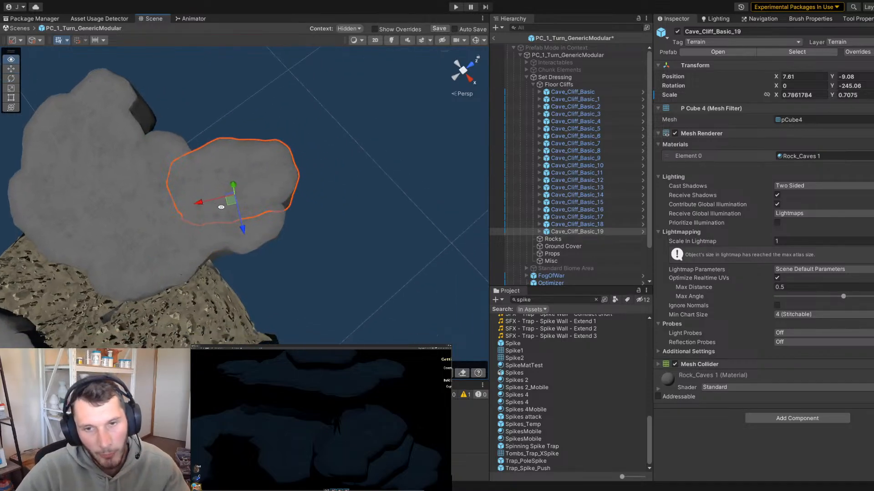
Duplicate the outer island cliff twice, rotating and moving the copies until Cave_Cliff_Basic_21 sits at about -80° on Y
key("ctrl+d")
key("e")
left_click_drag(229, 204, 97, 202)
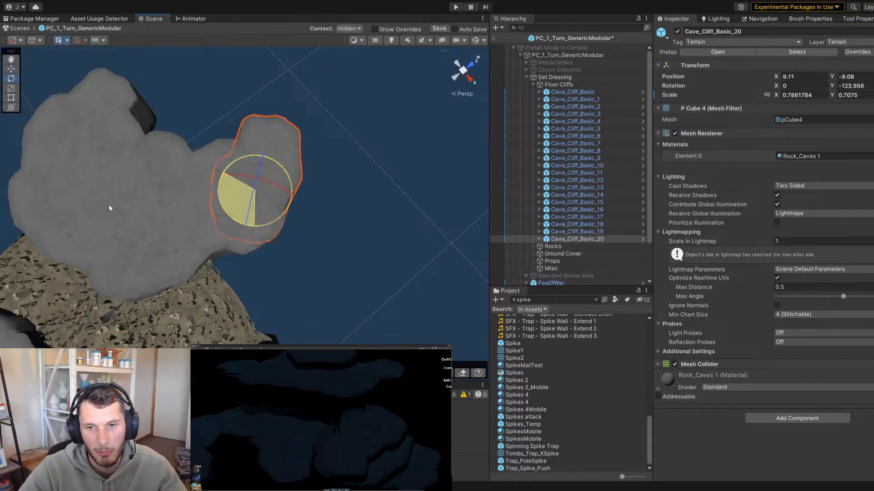
left_click_drag(168, 204, 157, 235, "alt")
key("ctrl+d")
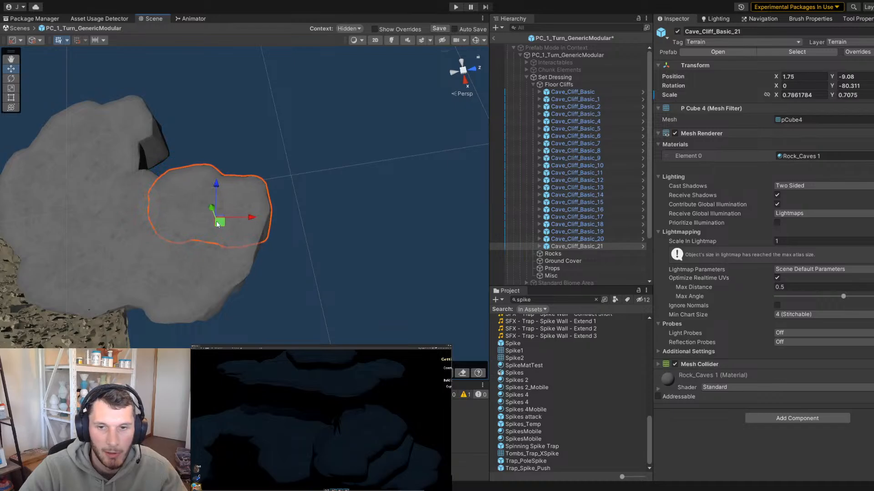
left_click_drag(217, 224, 230, 263, "alt")
Duplicate Cave_Cliff_Basic_21, then rotate and move the copy to extend the back of the island
key("ctrl+d")
key("e")
left_click_drag(235, 227, 168, 211)
key("w")
left_click_drag(225, 181, 227, 202)
Duplicate Cave_Cliff_Basic_22, rotate the copy to about 19° on Y and fit it into the island's back edge
key("ctrl+d")
key("e")
left_click_drag(221, 242, 166, 230)
key("w")
left_click_drag(228, 208, 234, 210)
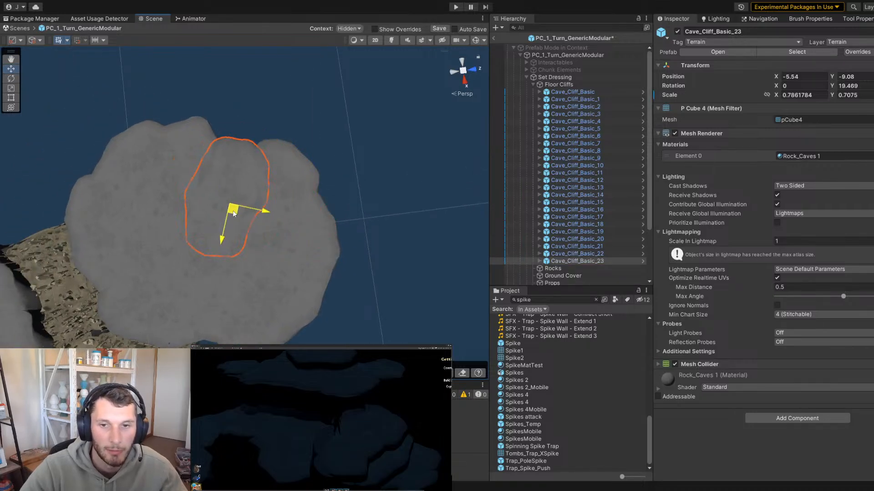
right_click_drag(234, 210, 250, 246, "alt")
Duplicate Cave_Cliff_Basic_23, rotate the copy to about 113° on Y and round off the island's back edge
key("ctrl+d")
left_click_drag(234, 237, 166, 201)
key("e")
left_click_drag(246, 192, 246, 229)
key("e")
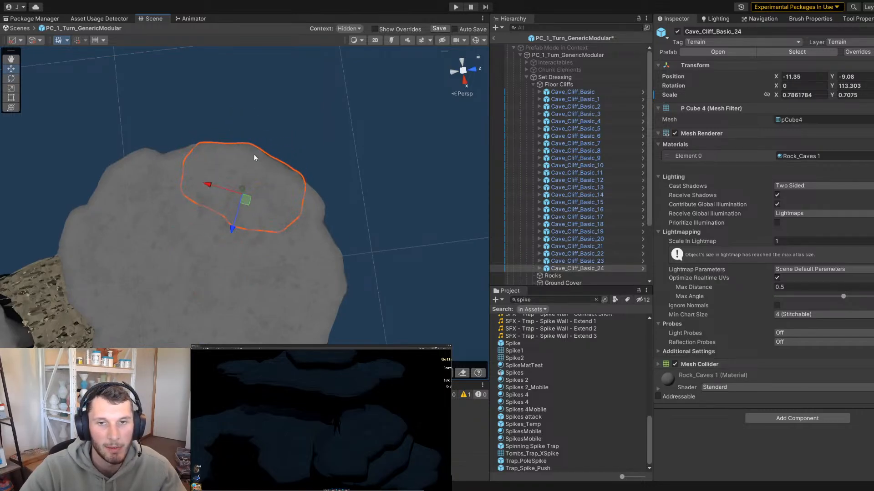
left_click(387, 191)
Duplicate a widened cliff on the island's opposite side, then move and rotate the copy along the outer edge
right_click_drag(387, 191, 318, 182, "alt")
left_click_drag(364, 273, 417, 306, "alt")
right_click_drag(218, 282, 258, 288, "alt")
left_click_drag(257, 289, 301, 241, "alt")
right_click_drag(301, 241, 411, 253, "alt")
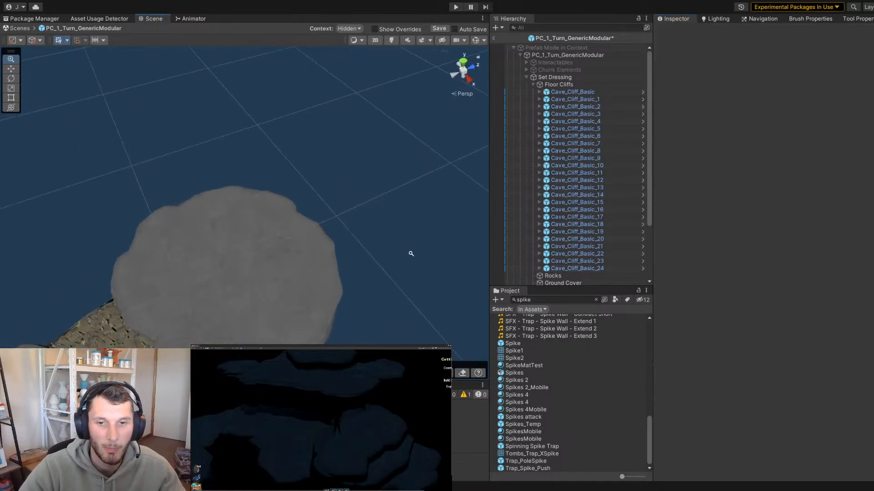
left_click_drag(410, 254, 302, 209, "alt")
left_click(220, 202)
left_click_drag(220, 202, 246, 255, "alt")
middle_click_drag(246, 255, 294, 231, "alt")
key("ctrl+d")
left_click_drag(280, 207, 208, 160)
key("e")
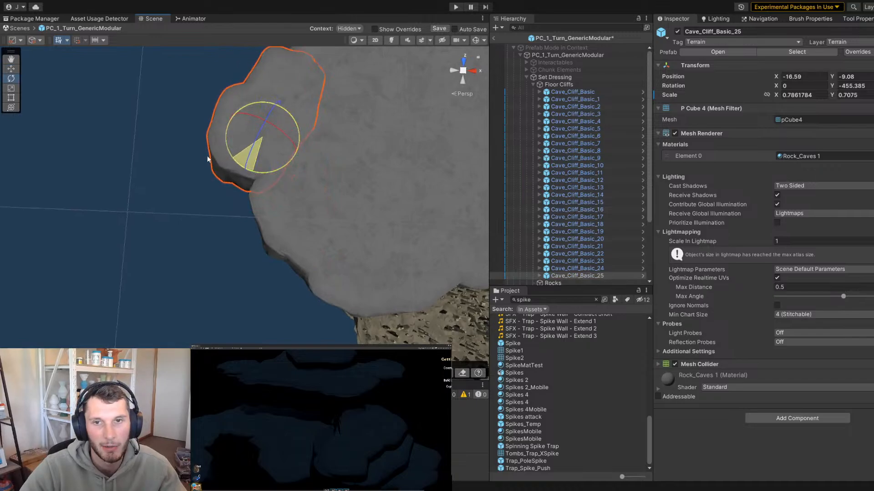
key("w")
Duplicate Cave_Cliff_Basic_25, rotate the copy to about -335° on Y and move it toward the spike bed's end
right_click_drag(300, 143, 273, 142, "alt")
left_click_drag(273, 141, 261, 202, "alt")
middle_click_drag(267, 225, 258, 182)
key("ctrl+d")
left_click_drag(250, 164, 136, 211)
key("e")
key("w")
left_click_drag(247, 207, 250, 205)
scroll(237, 203, "up", 2)
Duplicate Cave_Cliff_Basic_26, then rotate and position the copy at the island corner beside the spikes
key("ctrl+d")
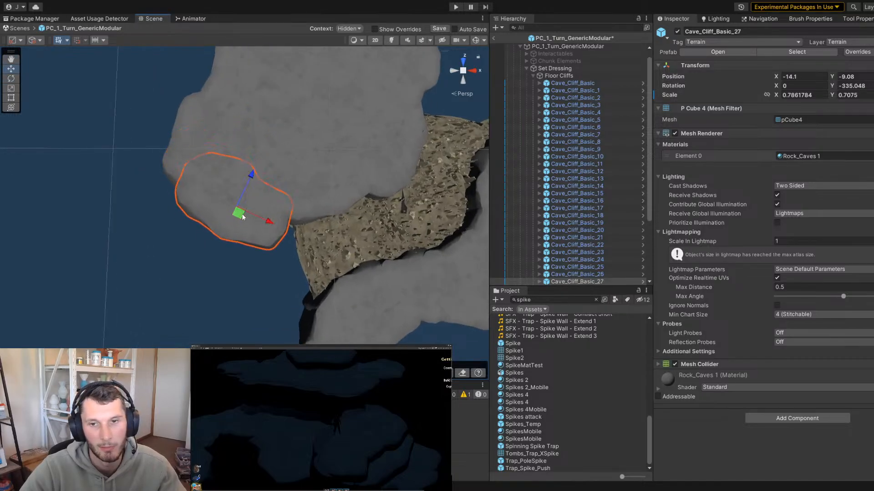
key("e")
left_click_drag(242, 248, 228, 211)
key("w")
key("e")
key("w")
Duplicate Cave_Cliff_Basic_27, rotate the copy to about -129° on Y and move it to about X -14.9
key("ctrl+d")
key("e")
left_click_drag(235, 247, 79, 217)
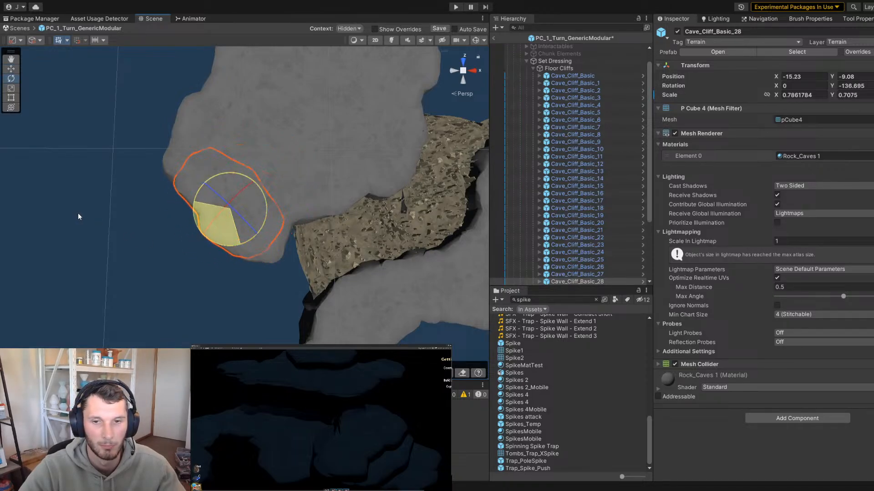
left_click_drag(234, 247, 223, 247)
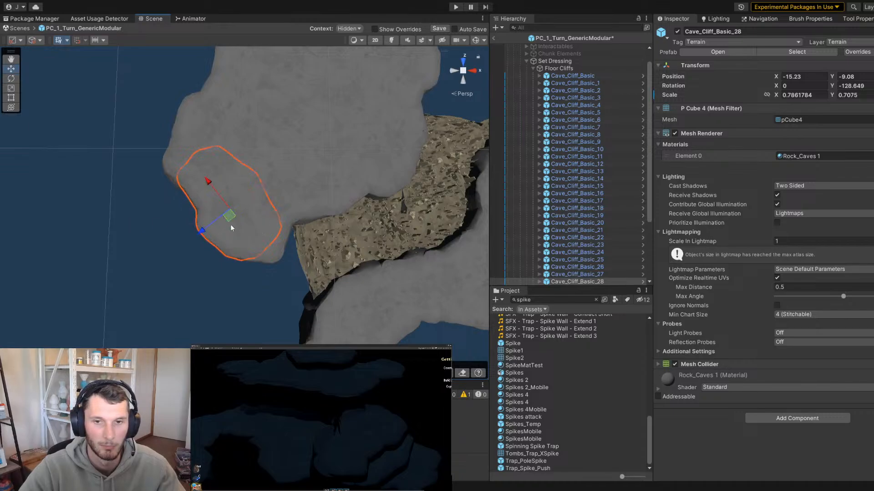
left_click_drag(228, 216, 231, 218)
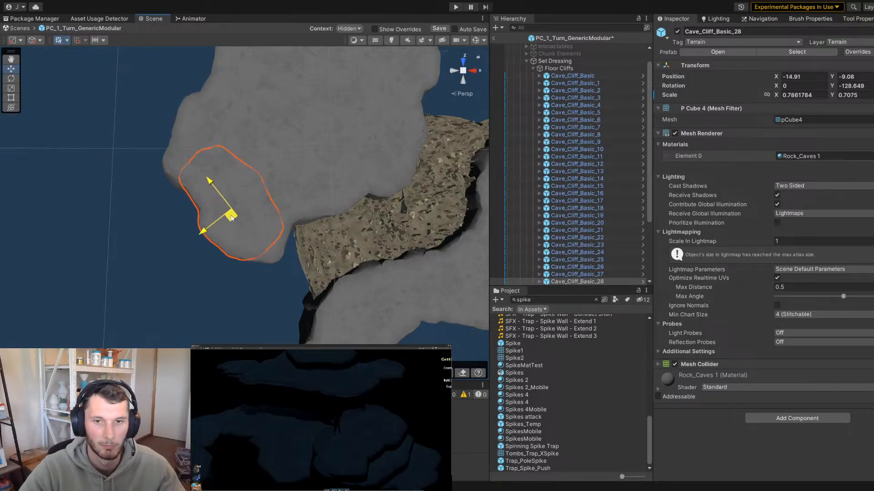
left_click(213, 261)
Duplicate the cliff at the path's other end, rotate the copy to about -202° on Y and narrow it to about 0.527 X scale
right_click_drag(213, 261, 347, 314)
key("s")
left_click_drag(347, 314, 347, 301, "alt")
right_click_drag(348, 300, 526, 318, "alt")
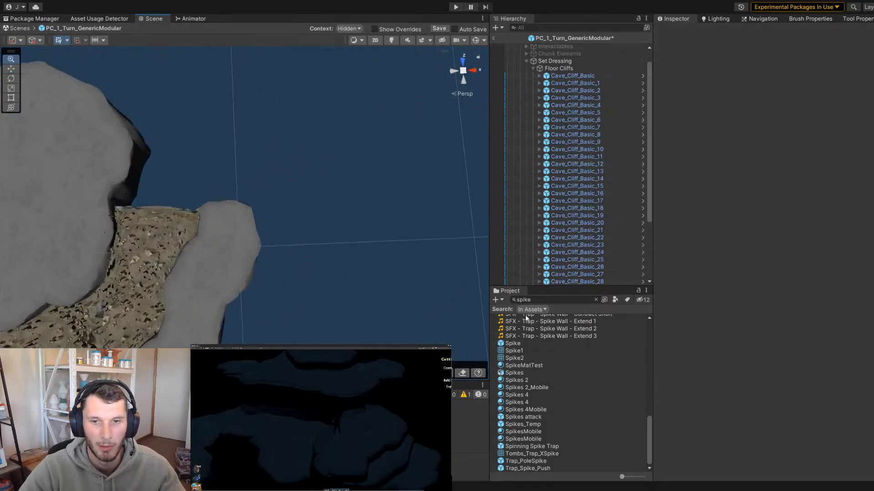
left_click(220, 222)
key("f")
key("e")
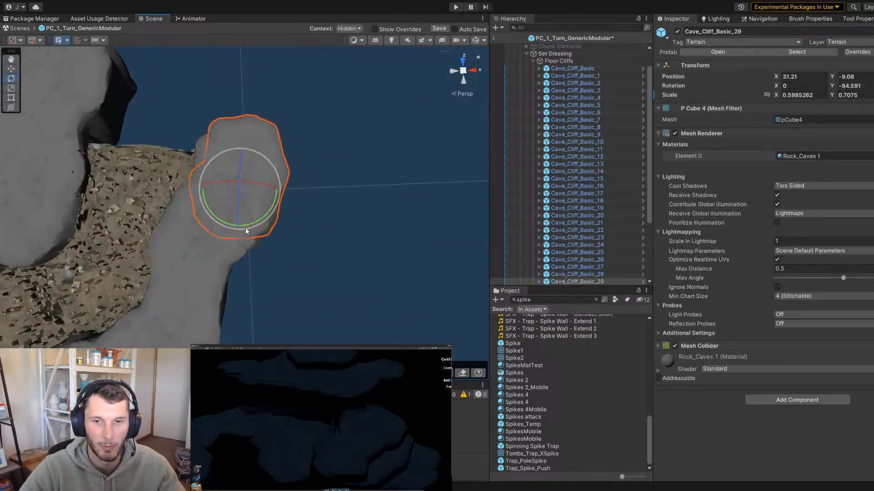
left_click_drag(244, 227, 394, 203)
key("t")
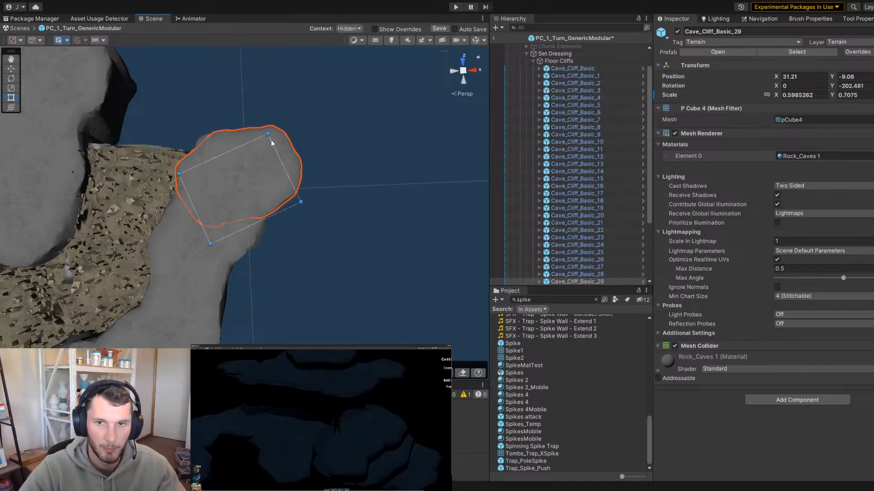
left_click_drag(268, 133, 259, 141)
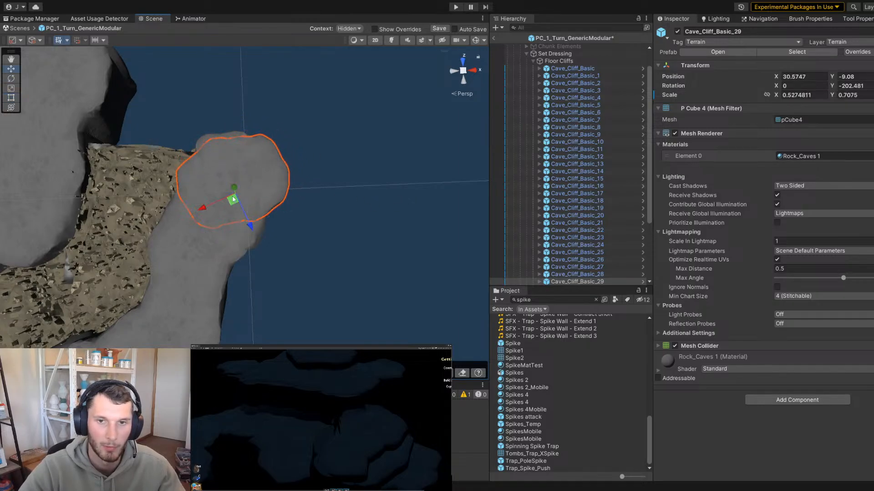
Move Cave_Cliff_Basic_29 over the path's end and rotate it to about -222° on Y
left_click_drag(232, 199, 211, 223)
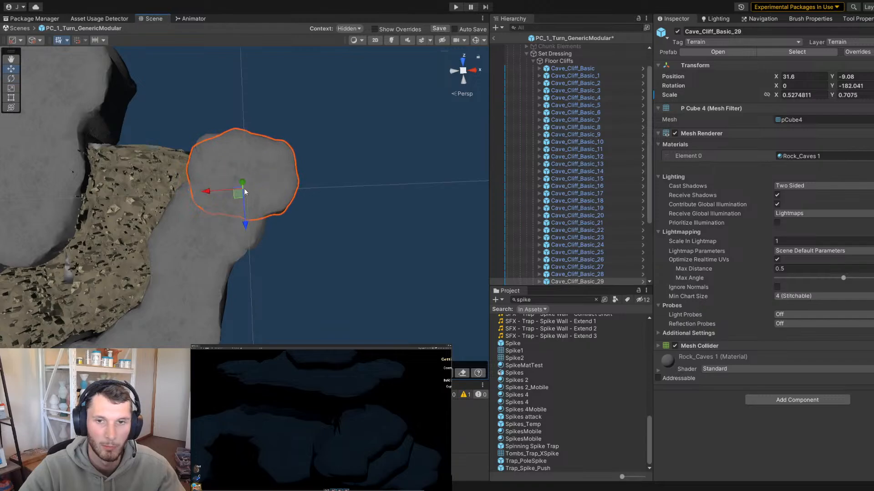
left_click_drag(243, 189, 289, 238)
key("w")
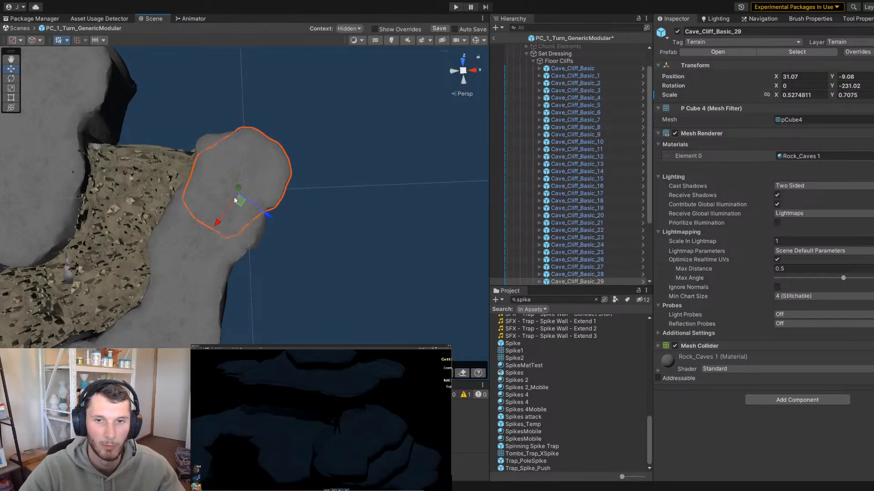
left_click_drag(234, 197, 300, 173)
key("e")
scroll(225, 229, "up", 3)
left_click(351, 220)
scroll(351, 220, "down", 5)
left_click(299, 171)
key("f")
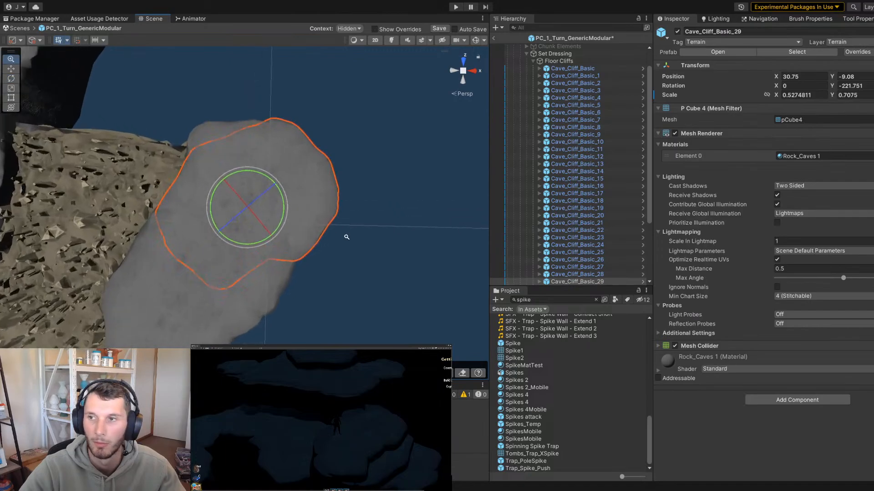
Fine-tune the path's end cliff to about -219° Y rotation and X position 30.3
mouse_move(236, 242)
left_mouse_down()
mouse_move(479, 234)
mouse_move(449, 242)
mouse_move(71, 218)
mouse_move(239, 241)
mouse_move(225, 237)
mouse_move(243, 219)
mouse_move(255, 246)
mouse_move(243, 228)
left_mouse_up()
key("w")
key("e")
key("w")
scroll(214, 227, "down", 5)
right_click_drag(171, 224, 176, 224)
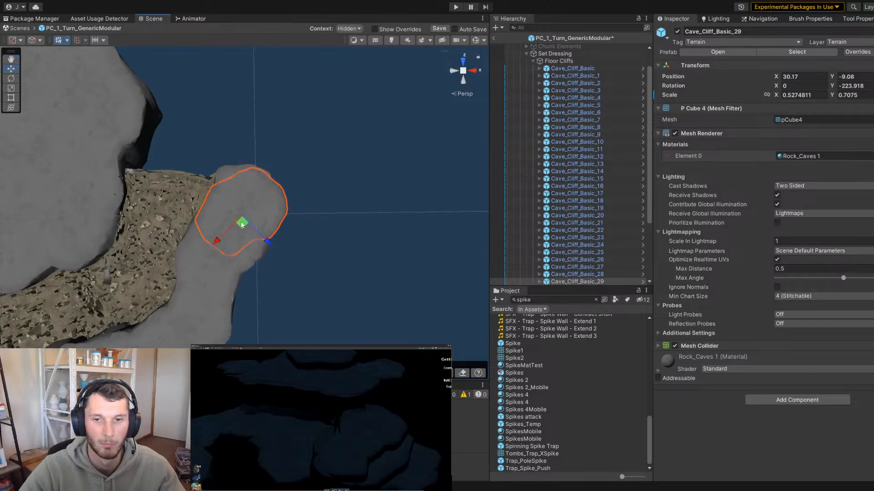
mouse_move(242, 223)
left_mouse_down()
mouse_move(244, 254)
mouse_move(243, 221)
left_mouse_up()
key("e")
key("w")
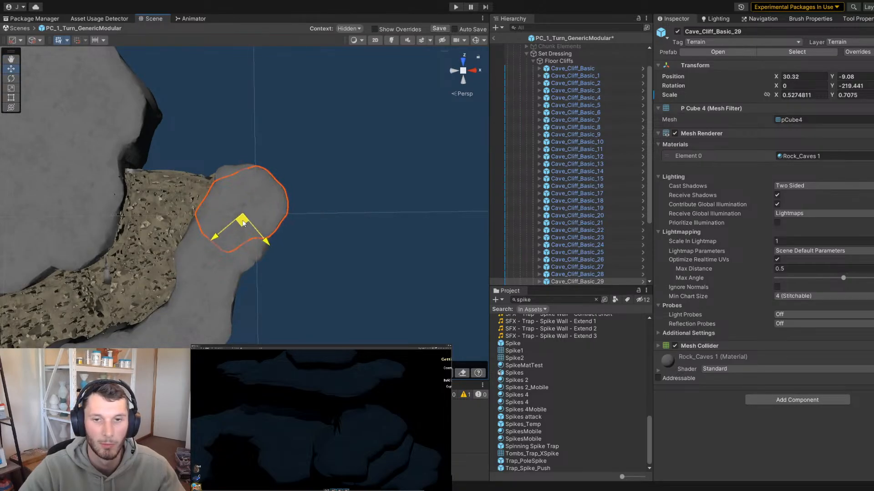
Raise Cave_Cliff_Basic_29 slightly to about -9.04 on Y above the cliff beneath it
left_click(329, 192)
left_click_drag(328, 192, 249, 245, "alt")
scroll(313, 169, "up", 4)
left_click(281, 215)
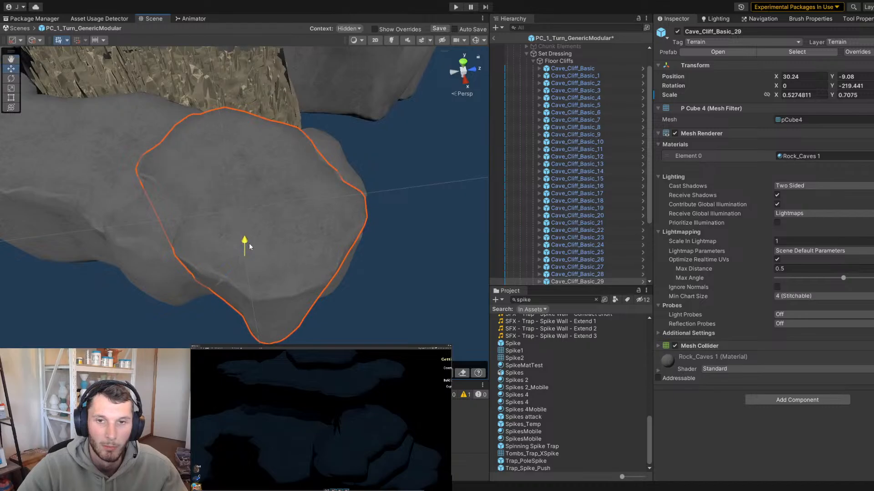
left_click_drag(249, 245, 228, 278)
scroll(263, 233, "up", 3)
scroll(242, 247, "down", 4)
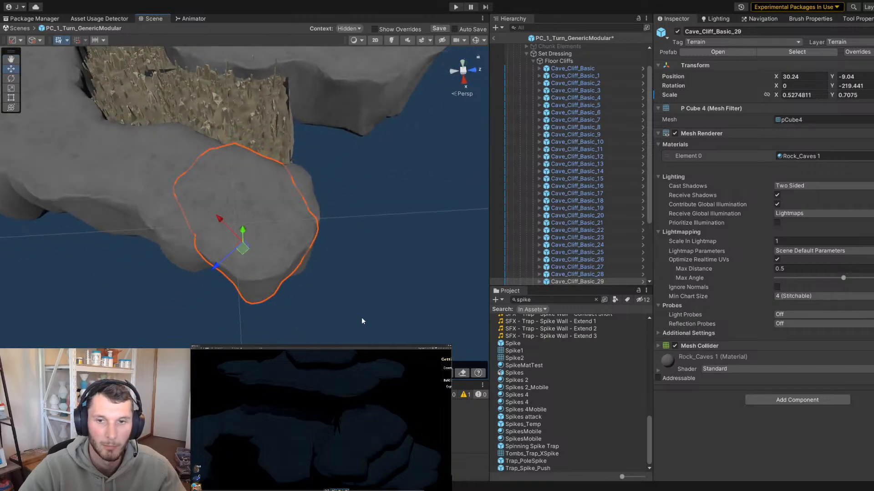
Examine the cell's path, spike bed and island from above and from several angles
left_click(362, 317)
left_click_drag(361, 318, 191, 273, "alt")
middle_click_drag(273, 175, 228, 185, "alt")
right_click_drag(228, 185, 255, 193, "alt")
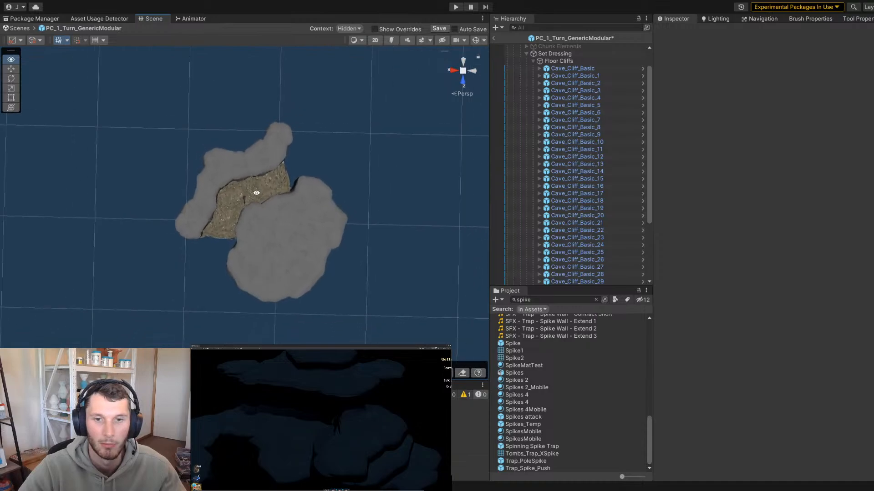
middle_click_drag(255, 192, 234, 250, "alt")
right_click_drag(234, 251, 174, 214, "alt")
left_click_drag(175, 214, 291, 193, "alt")
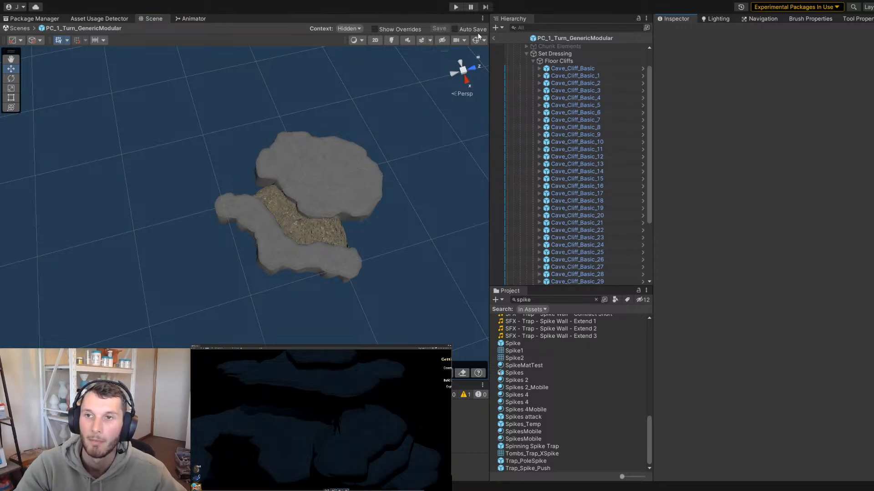
Exit prefab editing of PC_1_Turn_GenericModular and return to the full scene of cave cells
left_click(494, 38)
scroll(318, 125, "down", 6)
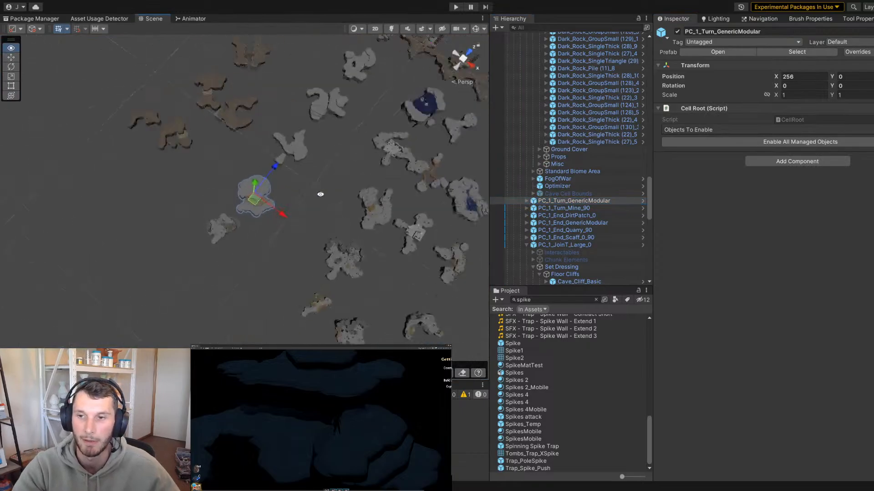
Move PC_1_Turn_GenericModular to X position 96, with its path meeting the brown cave cells
left_click_drag(343, 168, 102, 46, "alt")
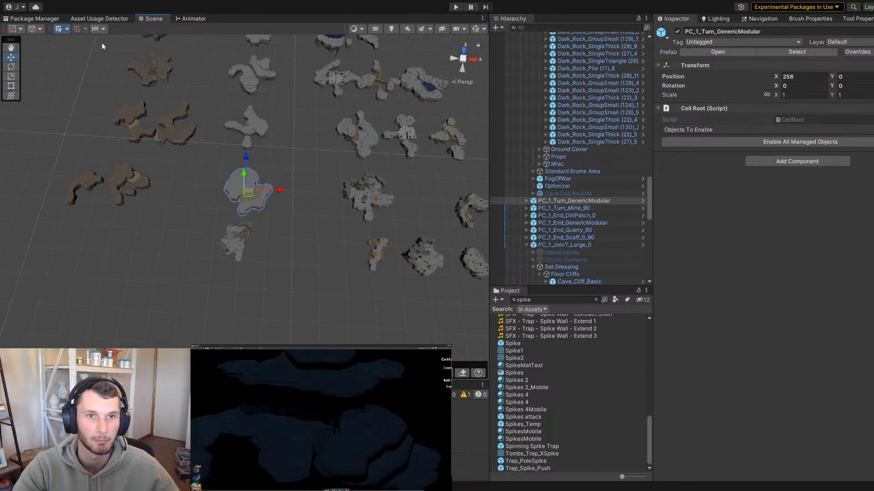
left_click(31, 30)
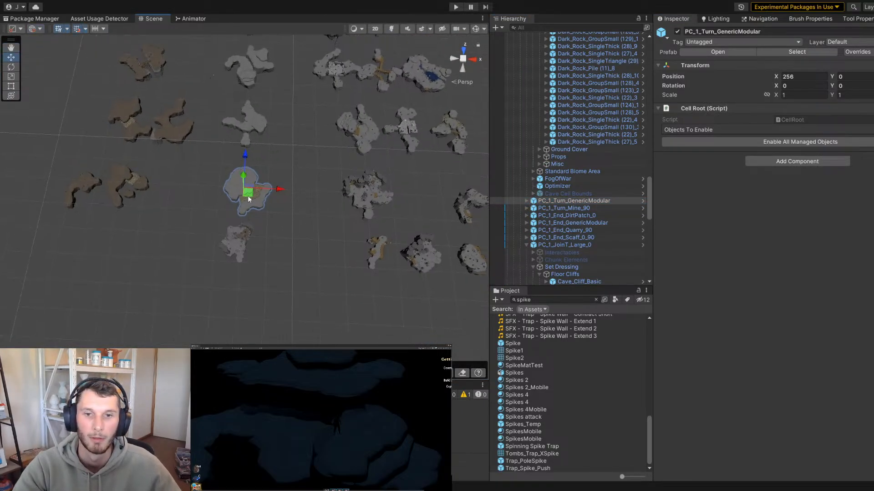
left_click_drag(248, 192, 288, 111)
key("f")
scroll(142, 220, "down", 3)
key("f")
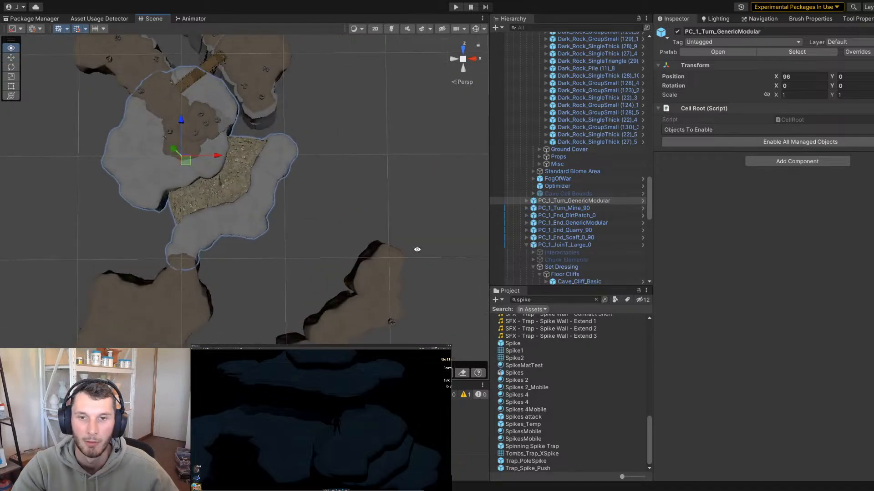
Try the cell at X position 32 beside the brown cells, rotated to -180° on Y
left_click_drag(416, 248, 154, 183, "alt")
scroll(387, 199, "down", 5)
middle_click_drag(169, 174, 253, 293)
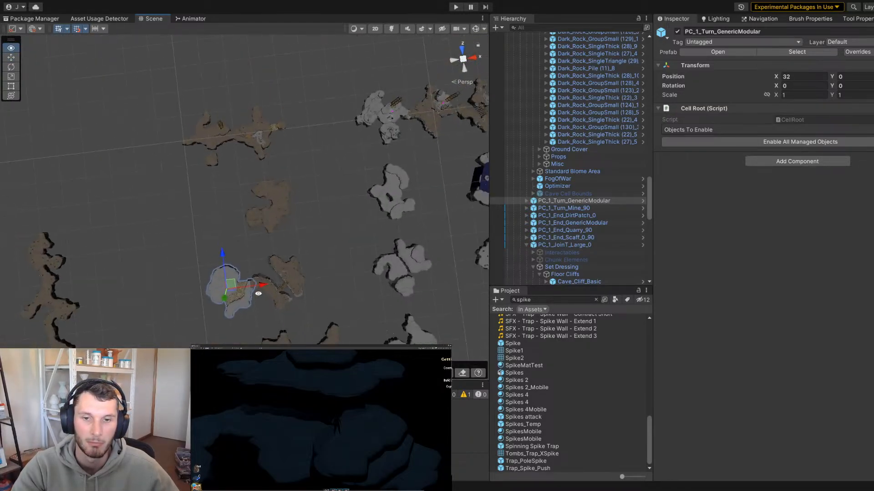
left_click_drag(253, 293, 232, 285, "alt")
middle_click_drag(231, 285, 224, 235)
scroll(292, 232, "up", 5)
left_click_drag(353, 250, 302, 244, "alt")
right_click_drag(302, 244, 218, 252, "alt")
left_click_drag(206, 235, 196, 183)
middle_click_drag(196, 182, 207, 231)
left_click_drag(207, 231, 196, 142, "alt")
key("w")
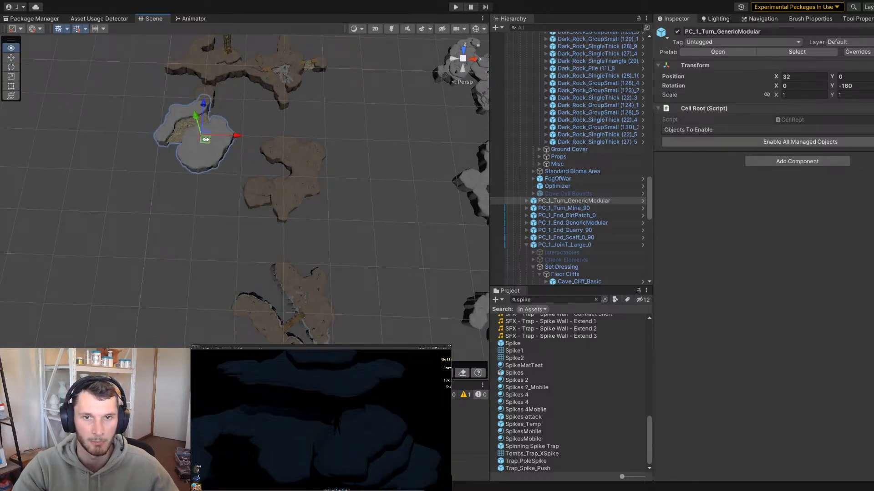
Move the rotated cell to X position 96 directly below the uppermost row of brown cells
middle_click_drag(182, 136, 195, 279)
left_click_drag(195, 279, 211, 337, "alt")
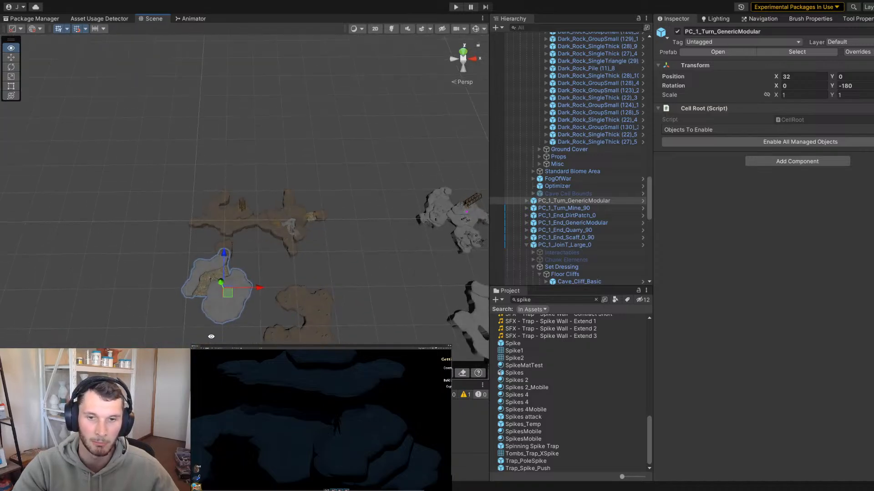
left_click_drag(229, 298, 215, 162)
scroll(250, 314, "down", 5)
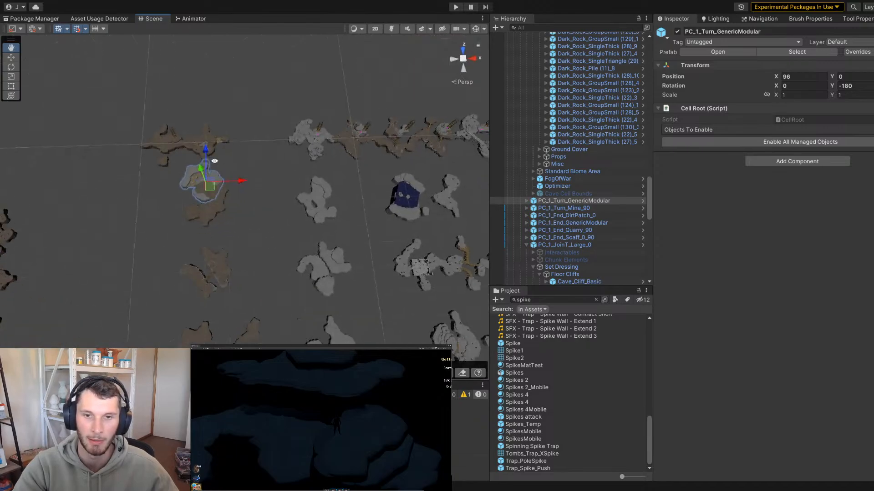
Move the cell to X position 192, rotate it to -90° on Y and line its path up with a grey cell
left_click_drag(209, 192, 294, 293)
key("f")
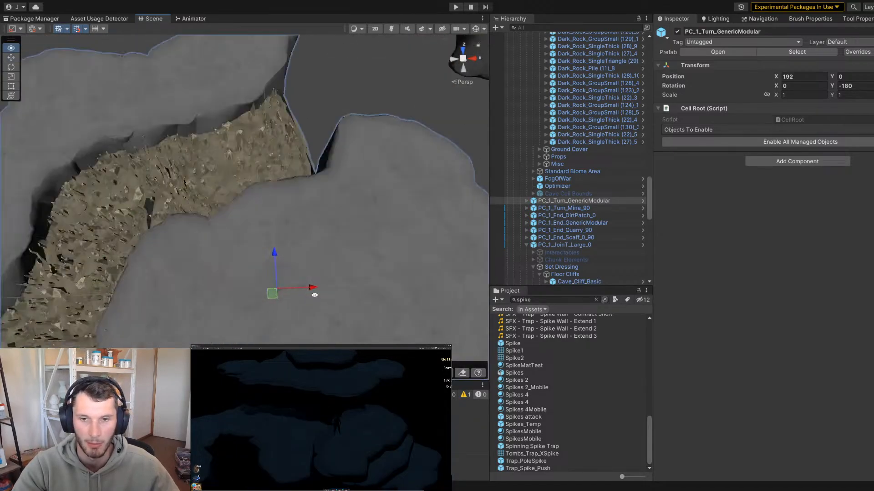
right_click_drag(268, 259, 158, 236, "alt")
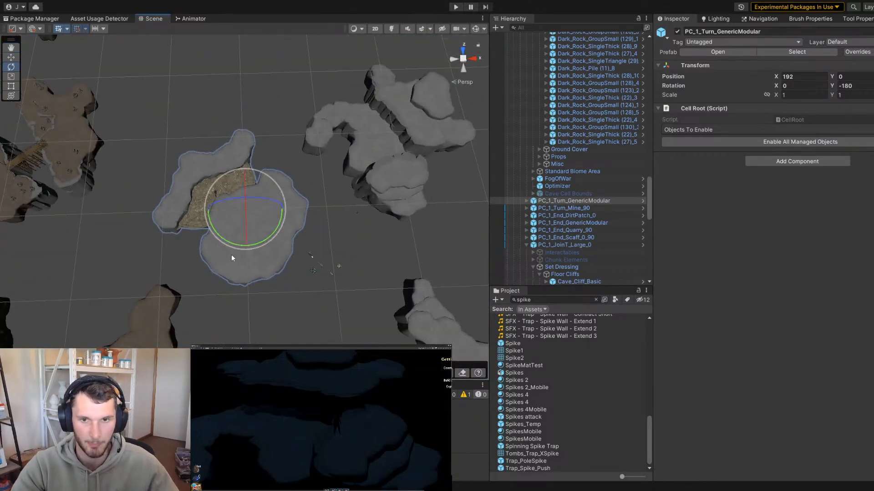
left_click_drag(229, 245, 130, 228)
left_click_drag(245, 218, 204, 137)
left_click_drag(227, 173, 245, 217, "alt")
key("w")
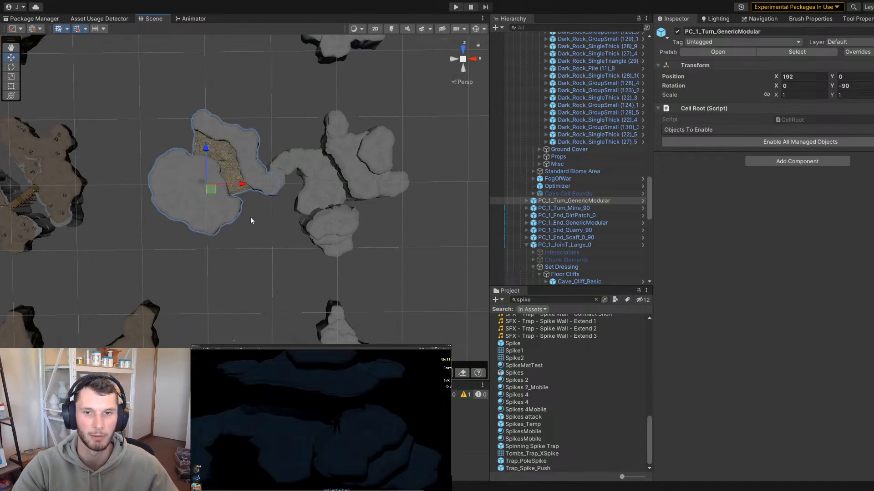
Examine how the cell's path end meets the adjoining grey cell from several angles and distances
scroll(255, 217, "up", 3)
left_click_drag(339, 207, 321, 172, "alt")
left_click(267, 223)
left_click_drag(267, 223, 66, 228, "alt")
scroll(185, 176, "down", 4)
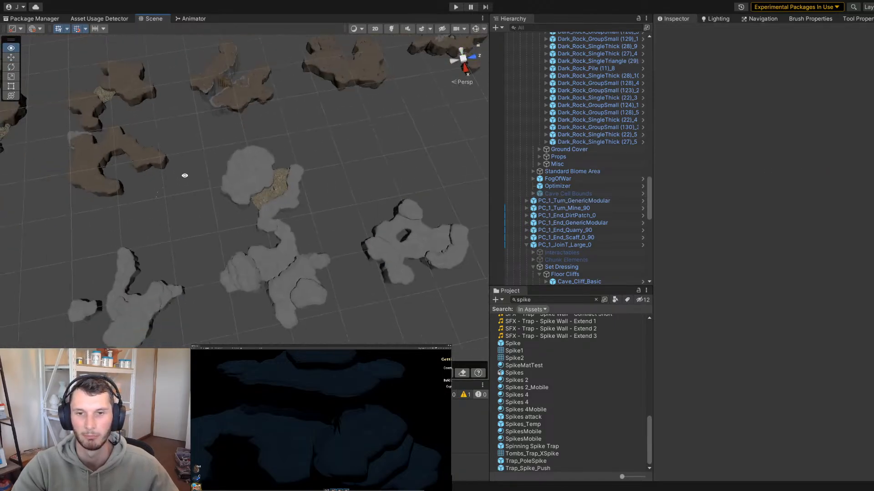
scroll(339, 226, "up", 2)
left_click_drag(339, 226, 312, 193, "alt")
scroll(384, 274, "up", 3)
left_click_drag(384, 274, 335, 217, "alt")
Move the cell to X position 320 and set its Y rotation to -180°
left_click(335, 216)
scroll(245, 213, "down", 4)
left_click_drag(245, 212, 217, 308, "alt")
middle_click_drag(217, 308, 203, 290)
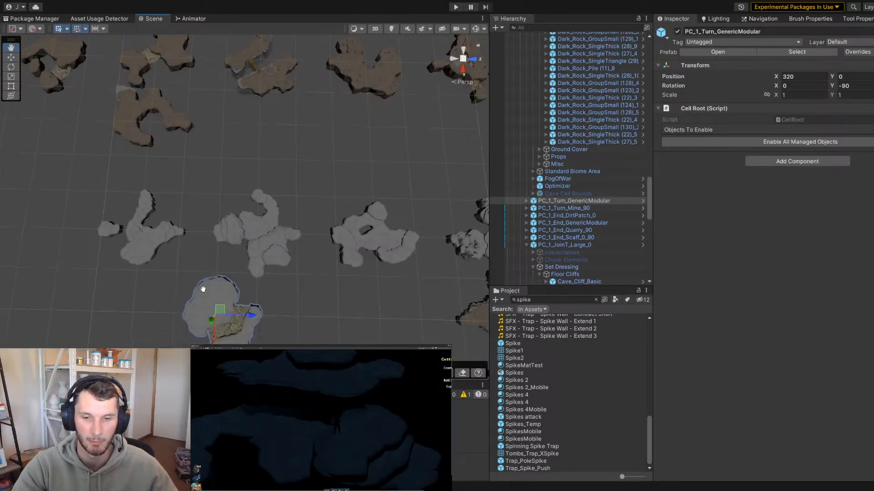
left_click_drag(203, 289, 263, 258, "alt")
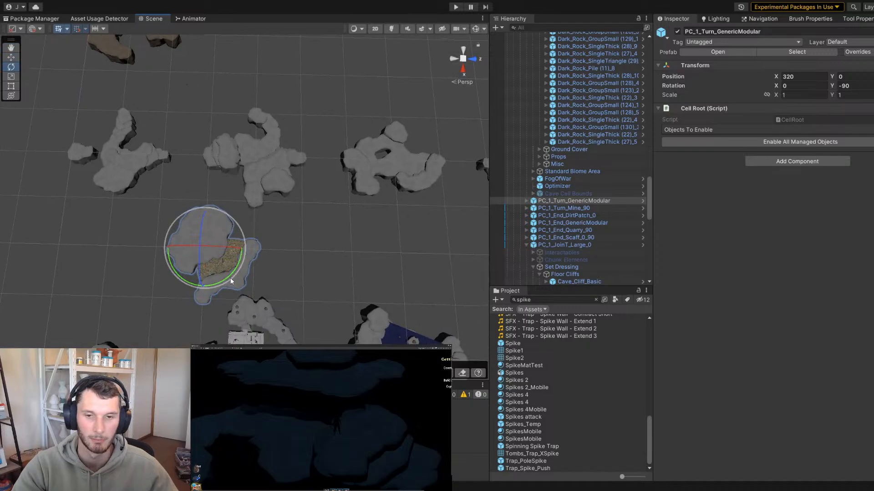
left_click_drag(231, 277, 325, 271)
key("w")
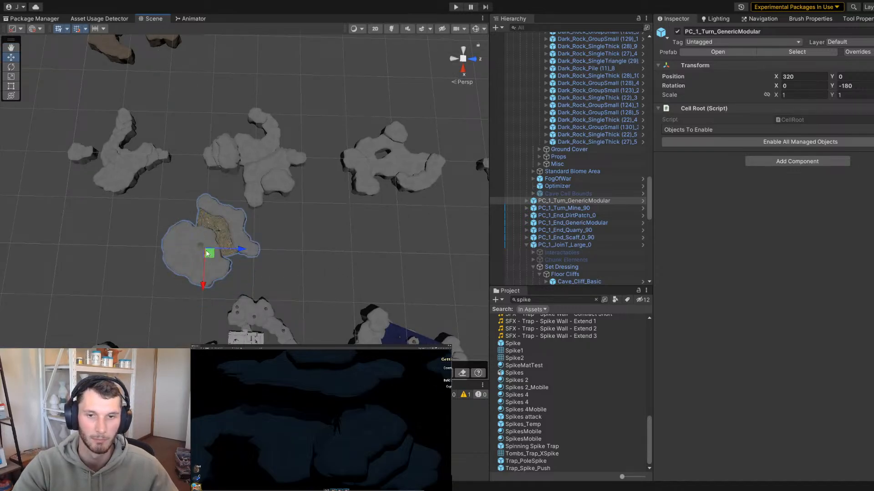
Move the cell to X position 288 near the column of grey cave cells
left_click_drag(209, 252, 309, 330)
scroll(300, 278, "up", 5)
left_click(163, 211)
scroll(316, 148, "up", 4)
scroll(132, 251, "down", 4)
scroll(132, 250, "down", 5)
left_click(213, 192)
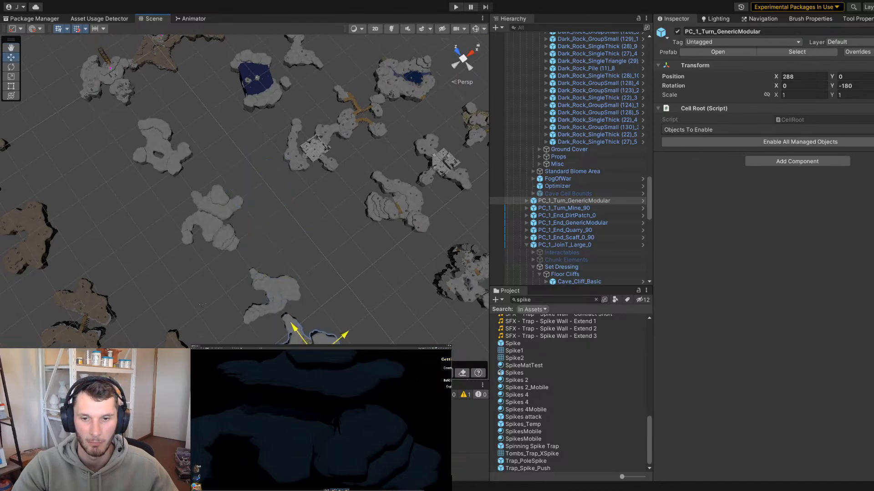
Align the cell at X position 256 so its path end faces the small tail of the grey cell
key("f")
left_click(258, 150)
left_click_drag(258, 150, 265, 253, "alt")
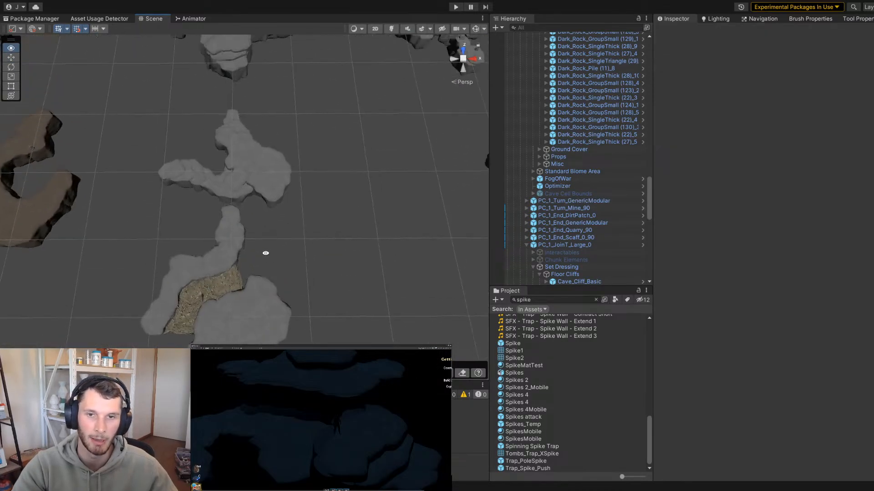
scroll(139, 296, "down", 5)
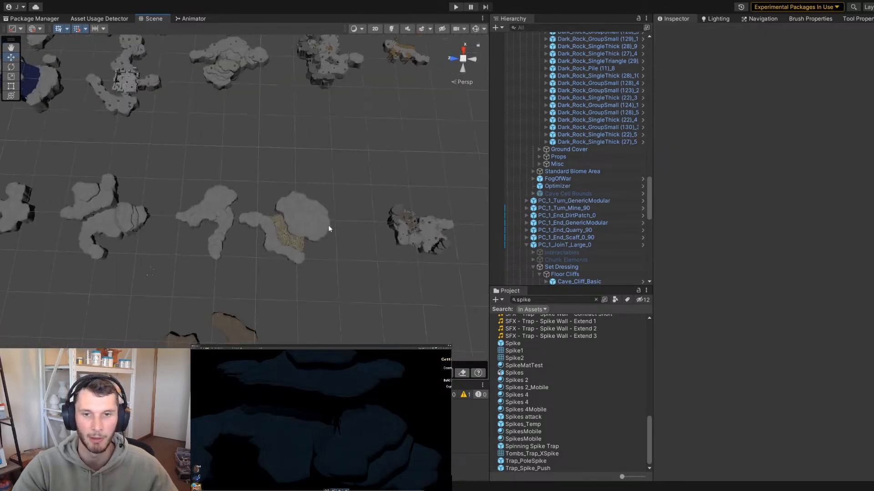
left_click(310, 222)
left_click_drag(311, 222, 271, 228, "alt")
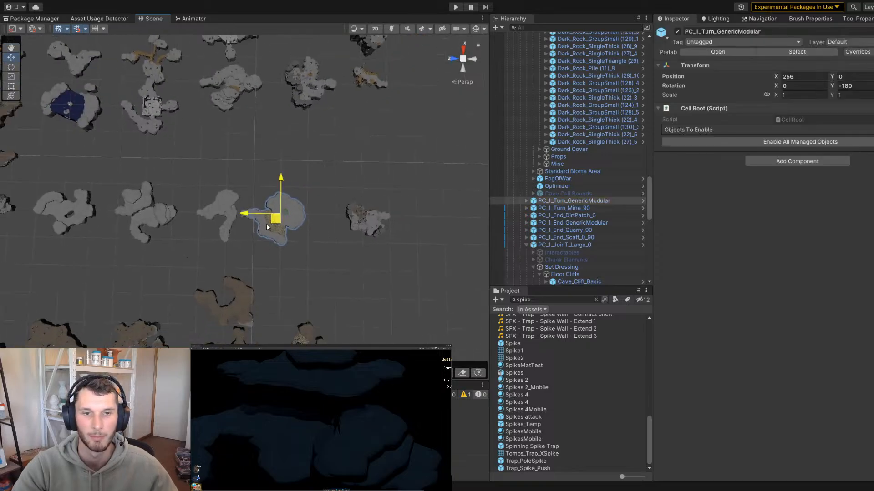
Try the cell's path end against the grey cell that has a central hole and inspect the join
key("f")
left_click(174, 232)
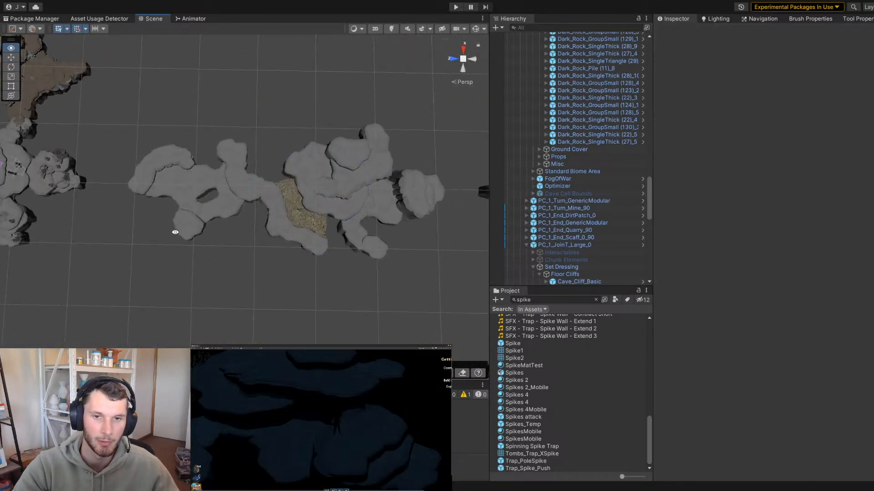
left_click_drag(174, 232, 293, 250, "alt")
left_click(294, 251)
scroll(201, 214, "down", 5)
Place the cell at X position 256 in the empty slot at the lower end of the grey column
left_click_drag(228, 181, 196, 282, "alt")
scroll(273, 260, "up", 5)
left_click(253, 275)
scroll(251, 275, "down", 9)
scroll(319, 264, "up", 6)
left_click_drag(305, 227, 317, 237, "alt")
scroll(316, 238, "up", 6)
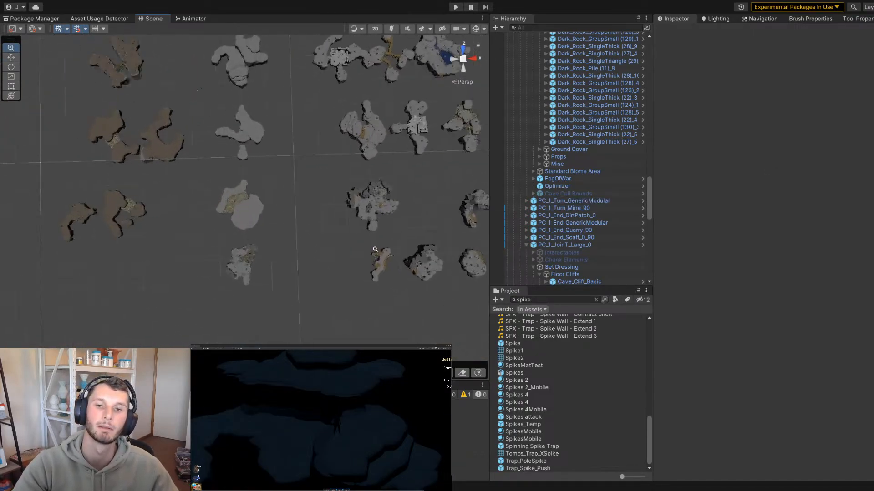
Duplicate PC_1_Turn_GenericModular, rotate the copy to -90° on Y and place it at X position 192 against the original's path
left_click(263, 208)
scroll(255, 219, "up", 4)
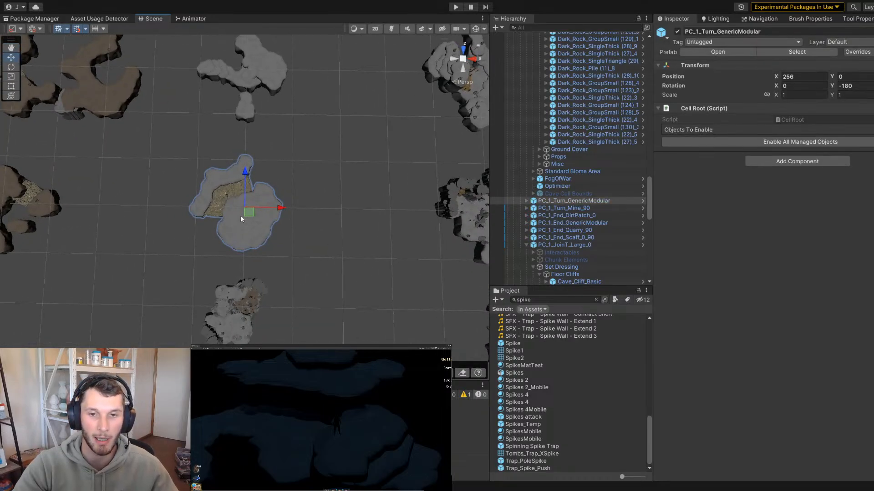
key("ctrl+d")
scroll(189, 228, "down", 3)
left_click_drag(240, 214, 112, 248)
key("e")
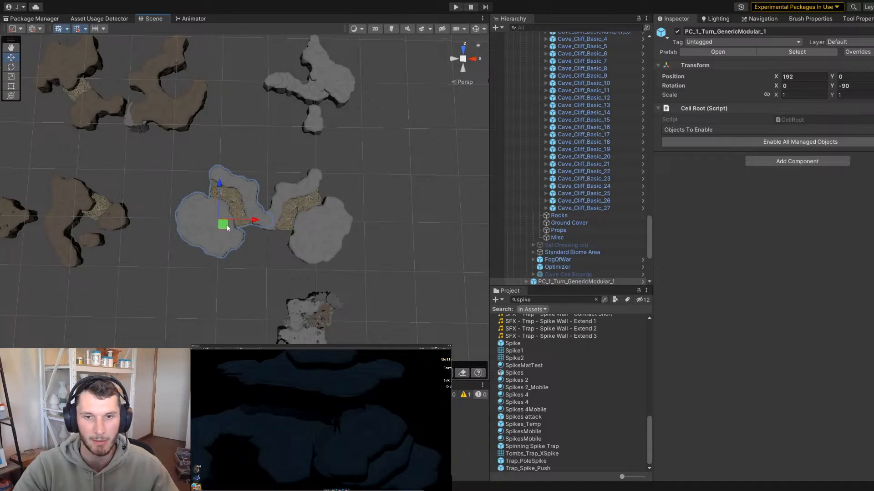
Move the duplicate cell to X position 320 on the other side of the original
left_click_drag(228, 228, 402, 237)
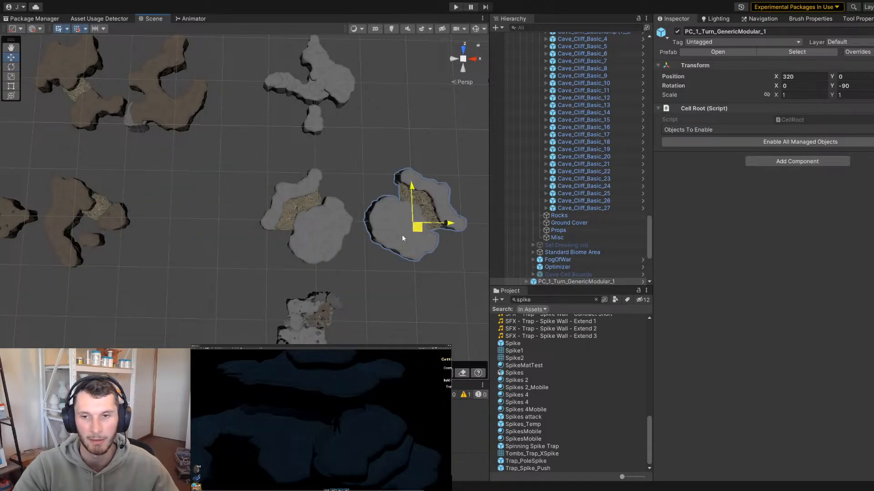
middle_click_drag(410, 228, 257, 239)
left_click(291, 307)
right_click_drag(292, 307, 193, 244, "alt")
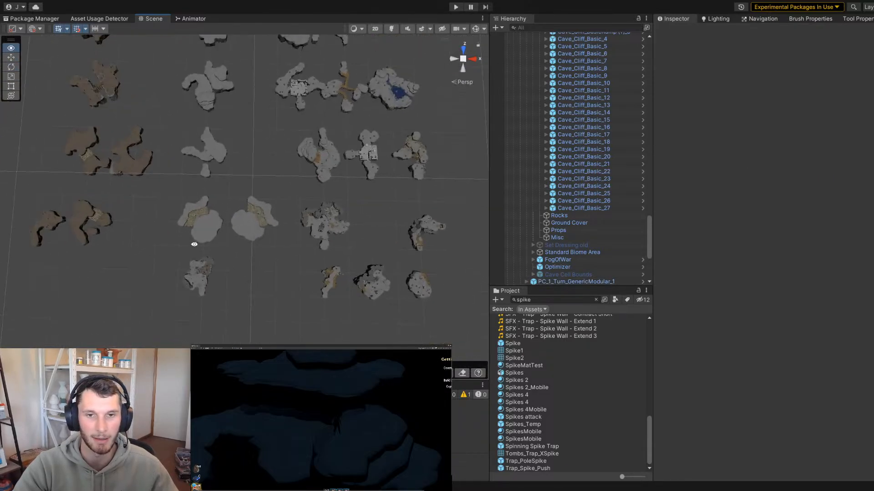
middle_click_drag(193, 244, 220, 252, "alt")
right_click_drag(211, 239, 471, 298, "alt")
Shift the duplicate up a row to X position 352, beside the detailed grey cells
left_click(285, 257)
middle_click_drag(285, 257, 250, 224)
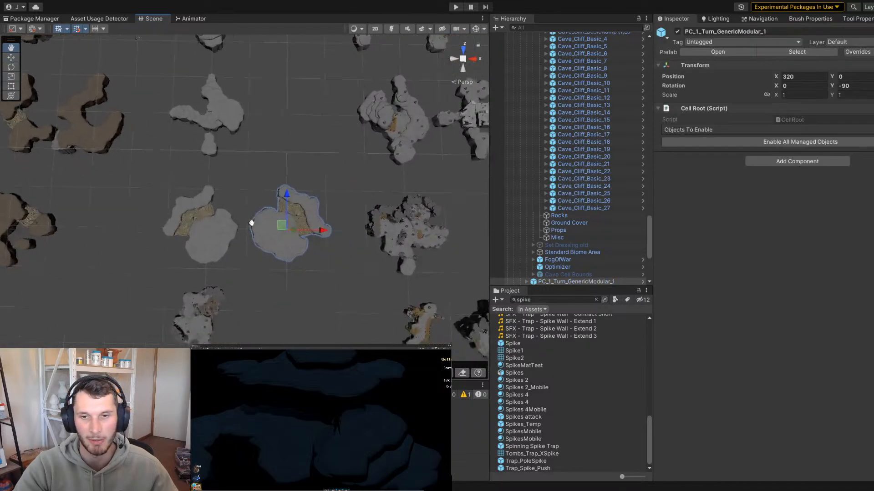
right_click_drag(250, 224, 270, 235, "alt")
key("w")
left_click_drag(270, 235, 268, 153)
middle_click_drag(268, 153, 281, 193)
key("w")
left_click_drag(281, 181, 327, 183)
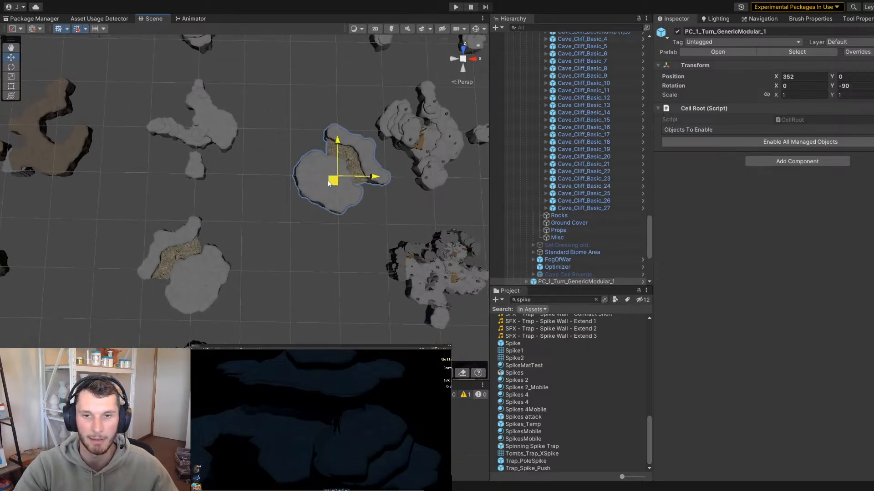
Delete the duplicate cell and select the original PC_1_Turn_GenericModular
scroll(236, 236, "down", 10)
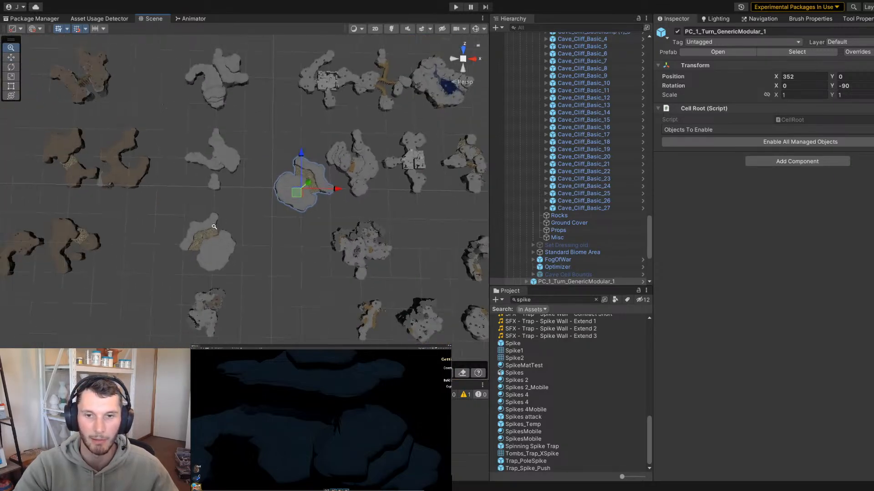
left_click(176, 239)
scroll(267, 230, "up", 6)
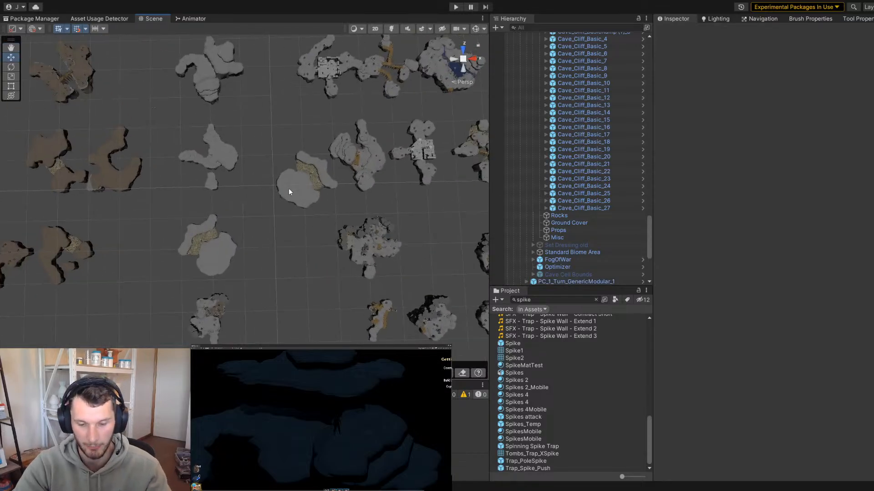
scroll(182, 250, "up", 3)
left_click(209, 263)
scroll(214, 209, "up", 4)
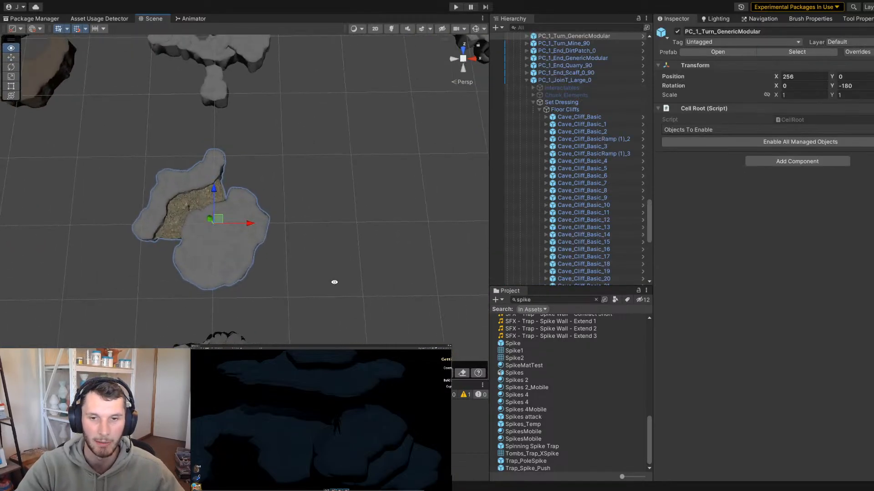
Examine the rebuilt turn cell and the whole layout of surrounding cave cells from above
left_click_drag(334, 282, 333, 297, "alt")
right_click_drag(333, 298, 240, 279, "alt")
right_click_drag(387, 273, 185, 249, "alt")
left_click(184, 249)
left_click_drag(184, 248, 190, 262, "alt")
right_click_drag(252, 258, 204, 264, "alt")
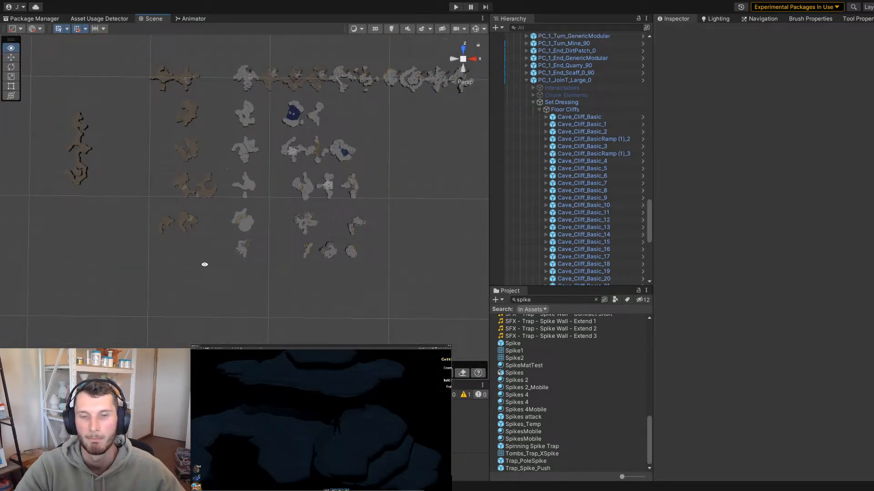
right_click_drag(205, 264, 295, 271, "alt")
right_click_drag(231, 241, 305, 262, "alt")
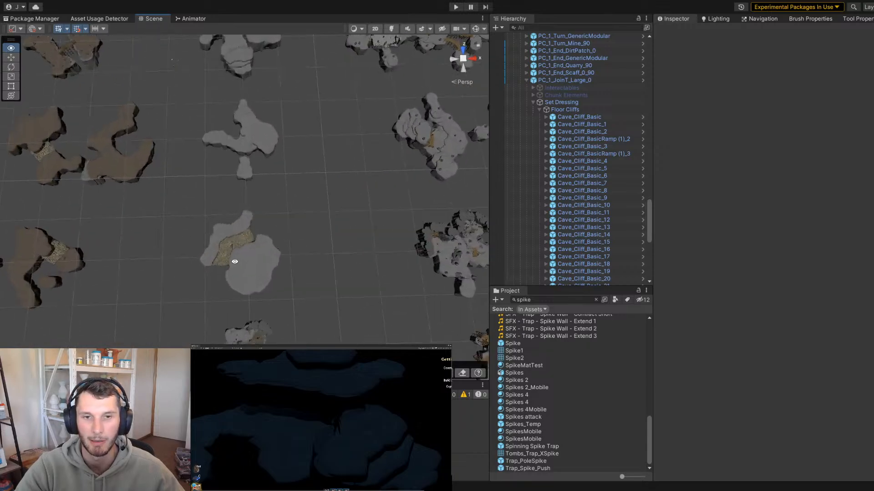
right_click_drag(234, 261, 405, 318, "alt")
middle_click_drag(248, 259, 251, 220, "alt")
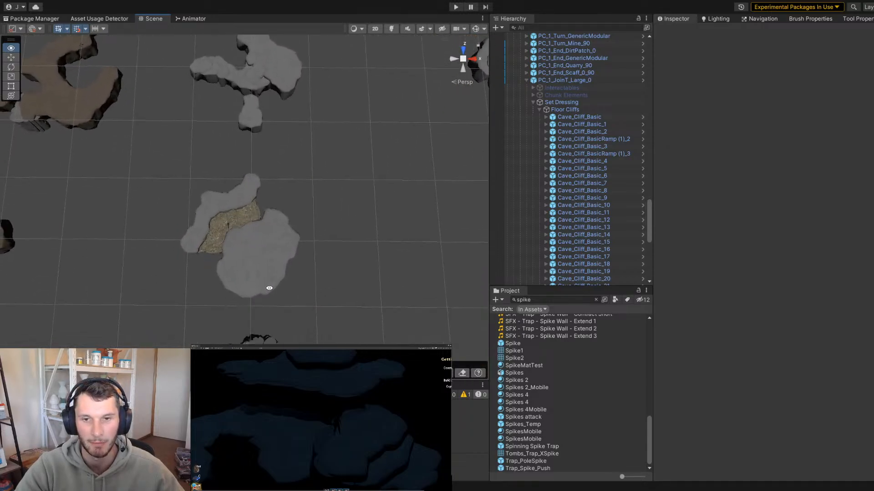
scroll(216, 253, "down", 8, "alt")
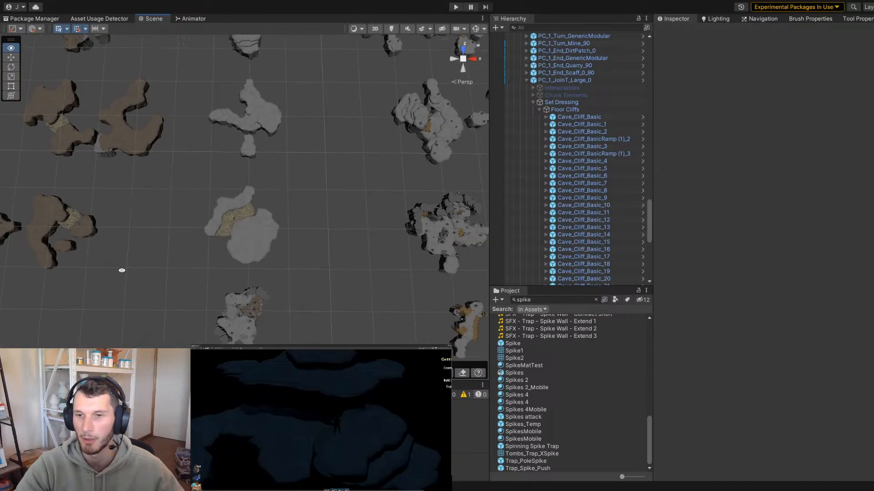
scroll(142, 260, "down", 5, "alt")
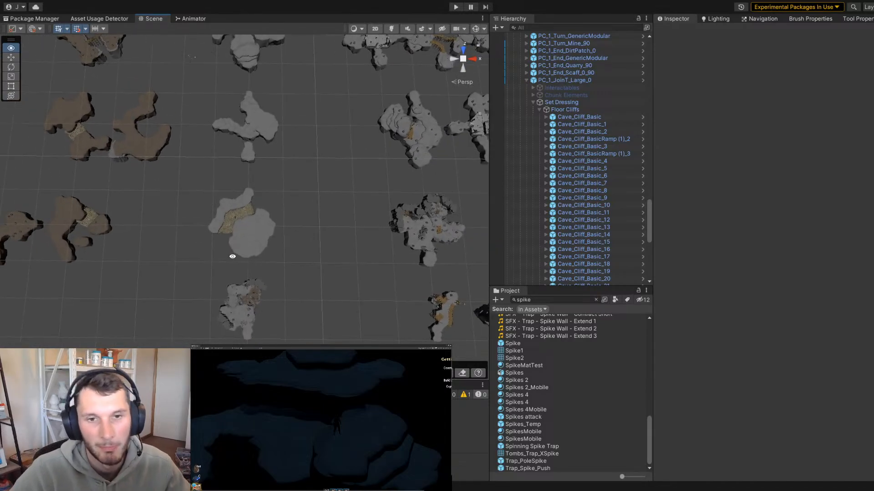
right_click_drag(127, 235, 551, 292, "alt")
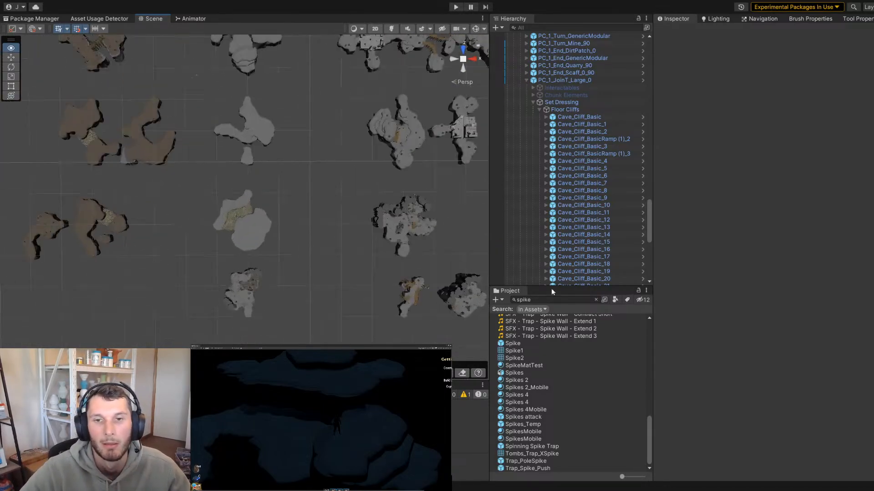
Examine the rebuilt turn cell's cliff path, spike bed and island from low angles and from above
left_click_drag(182, 237, 187, 205, "alt")
right_click_drag(187, 205, 238, 240, "alt")
left_click_drag(238, 239, 287, 168, "alt")
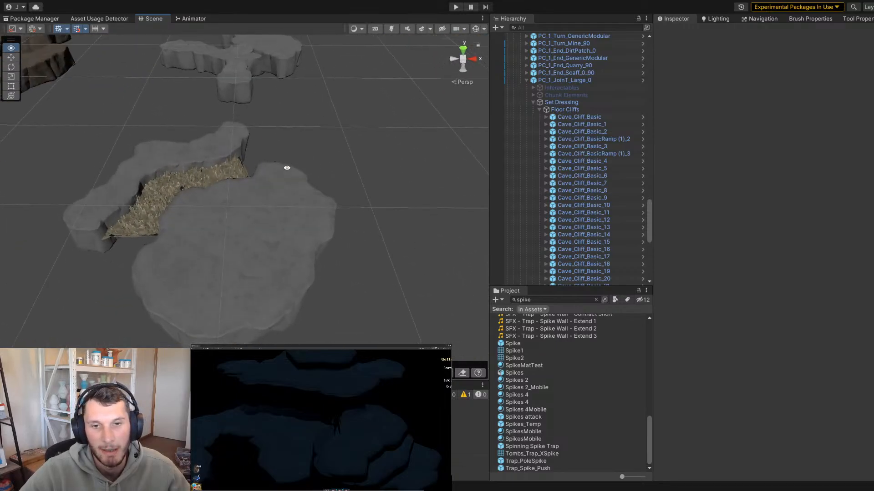
right_click_drag(237, 231, 291, 221, "alt")
left_click_drag(186, 223, 176, 189, "alt")
right_click_drag(176, 189, 152, 158, "alt")
left_click_drag(152, 159, 244, 215, "alt")
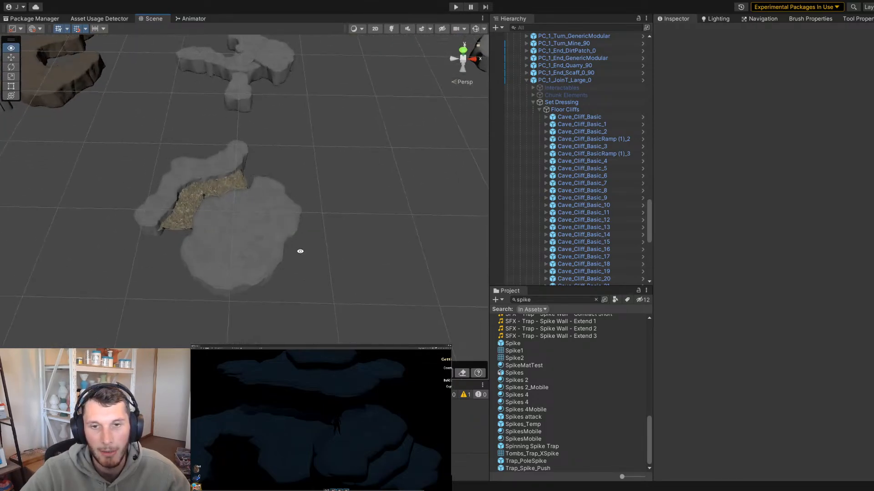
left_click_drag(301, 251, 191, 154, "alt")
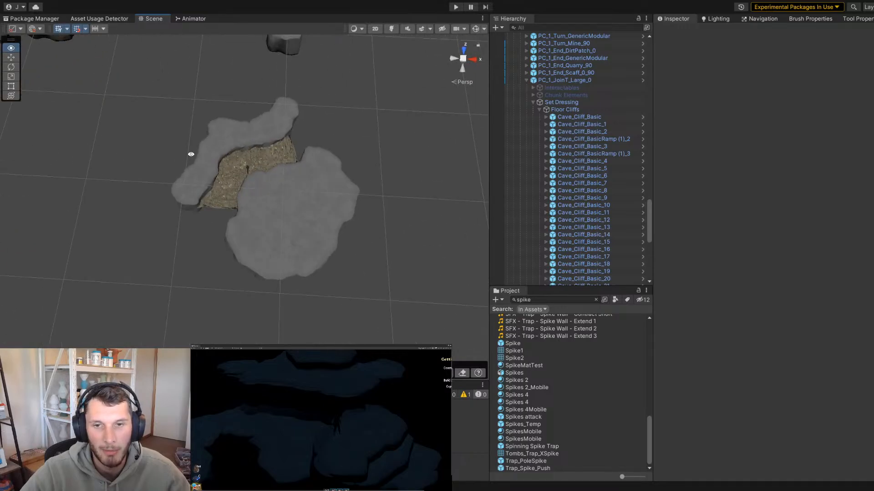
Survey the rows of cave cells around PC_1_Turn_GenericModular, as far as the entry cell row
scroll(148, 149, "down", 6)
scroll(242, 191, "up", 1)
left_click(259, 216)
scroll(258, 216, "down", 4)
middle_click_drag(242, 208, 194, 255)
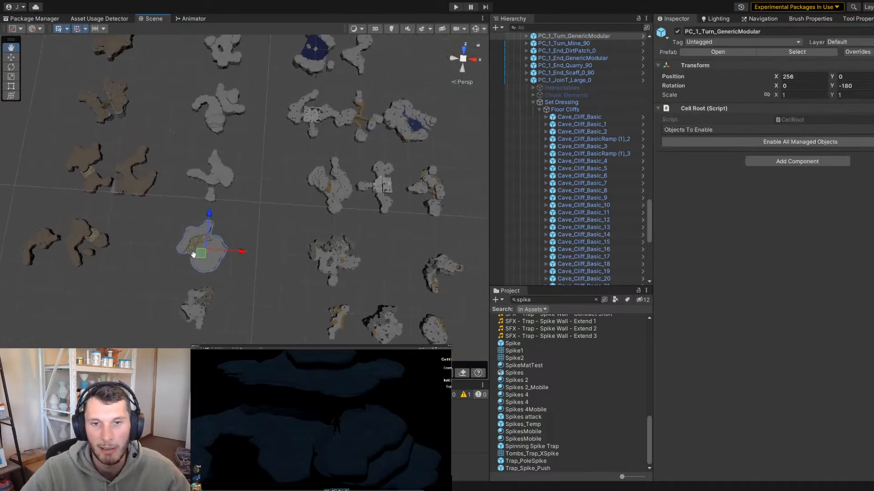
right_click_drag(193, 255, 168, 225, "alt")
left_click(265, 255)
left_click_drag(168, 224, 203, 203, "alt")
middle_click_drag(203, 203, 206, 255)
right_click_drag(206, 255, 526, 247, "alt")
left_click_drag(300, 303, 374, 161, "alt")
right_click_drag(374, 161, 275, 160, "alt")
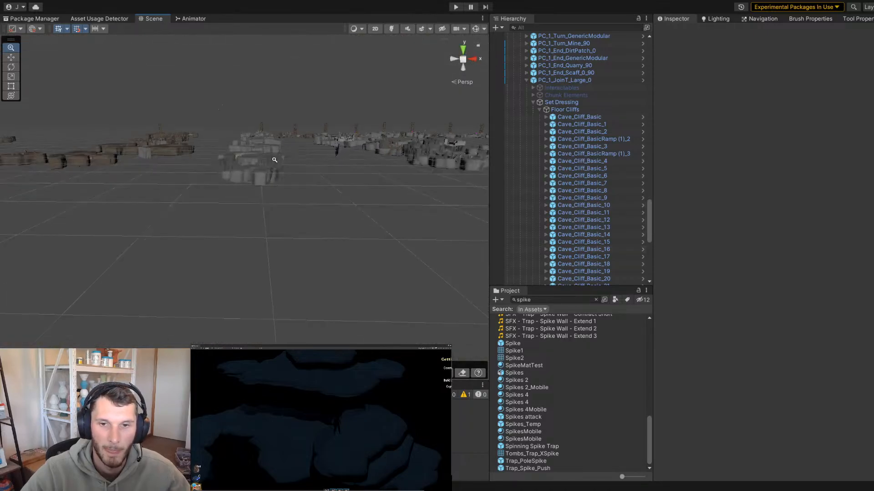
left_click_drag(274, 160, 345, 261, "alt")
right_click_drag(344, 261, 392, 280, "alt")
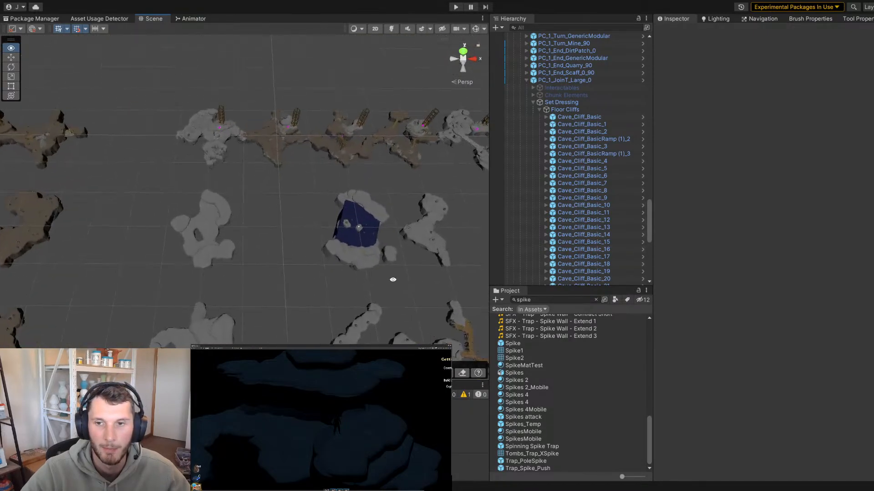
left_click_drag(345, 217, 350, 255, "alt")
middle_click_drag(350, 255, 291, 182)
right_click_drag(373, 209, 290, 215, "alt")
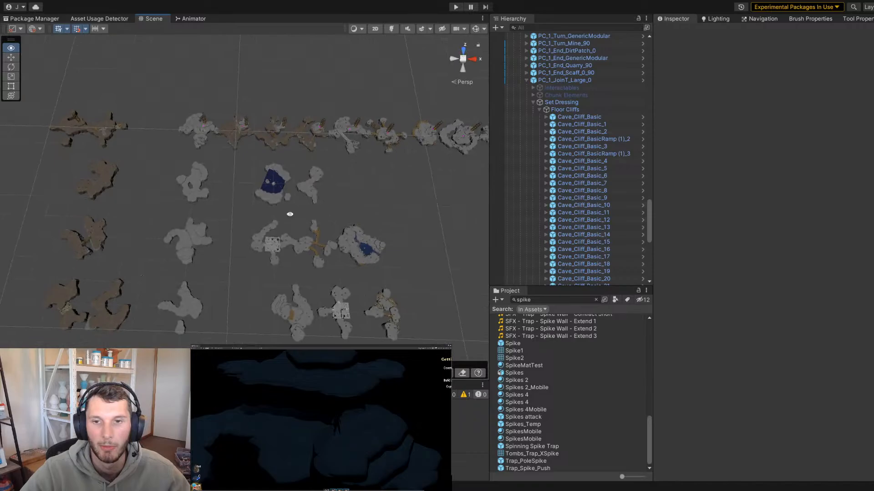
Move the boat cell PC_1_Straight_Boat_0_180 to the far side of the PC_1_Straight_GenericModular cell in the same row
left_click(269, 205)
middle_click_drag(271, 205, 242, 218)
left_click_drag(241, 219, 248, 177, "alt")
right_click_drag(248, 177, 214, 175, "alt")
left_click_drag(222, 163, 340, 166)
left_click(404, 239)
left_click_drag(404, 239, 386, 205, "alt")
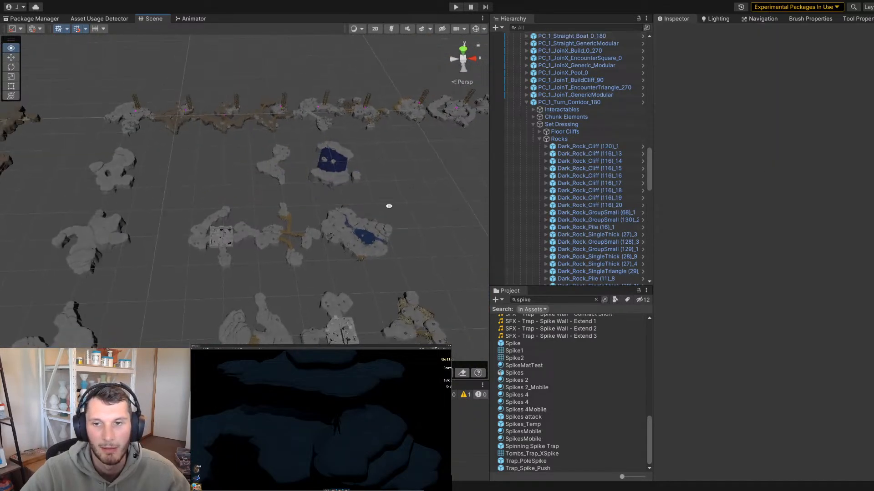
Examine the pool cell and the neighbouring wooden-bridge junction cell up close
scroll(380, 186, "up", 10)
middle_click_drag(386, 204, 229, 195)
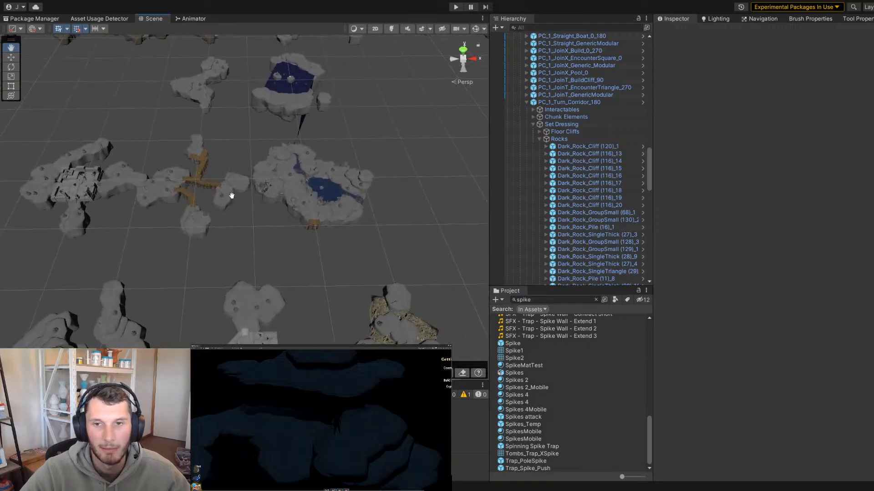
right_click_drag(229, 196, 207, 195, "alt")
left_click_drag(207, 195, 68, 170, "alt")
right_click_drag(68, 170, 203, 211, "alt")
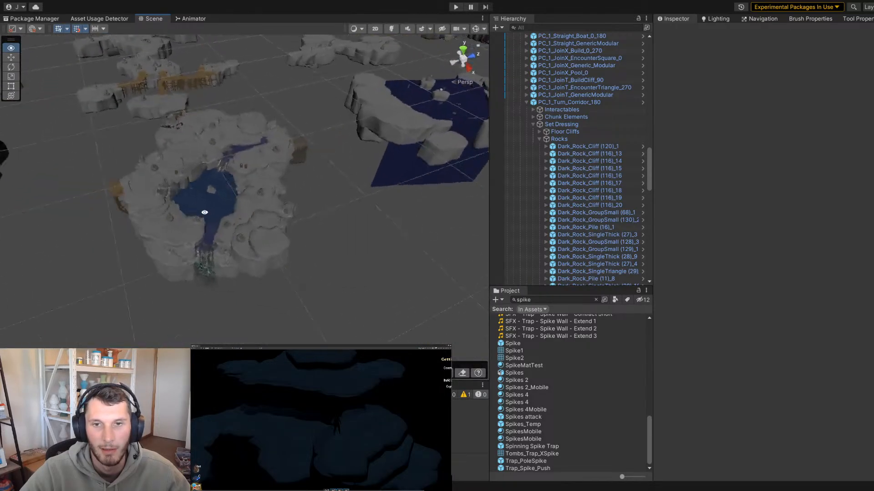
left_click_drag(203, 210, 410, 207, "alt")
right_click_drag(411, 208, 461, 213, "alt")
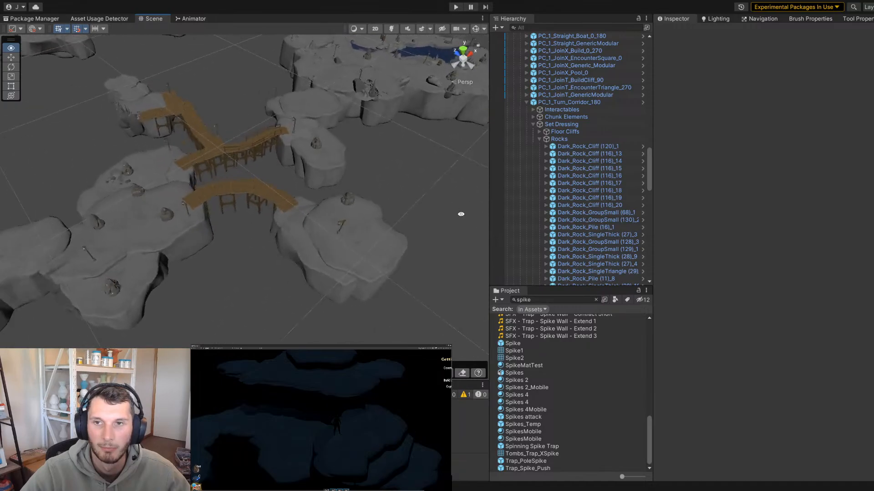
Inspect the pool cell's water, waterfall, rocks and bridge ends from all sides
middle_click_drag(462, 212, 281, 238)
left_click_drag(281, 237, 349, 228, "alt")
right_click_drag(349, 228, 435, 227, "alt")
middle_click_drag(360, 171, 402, 228)
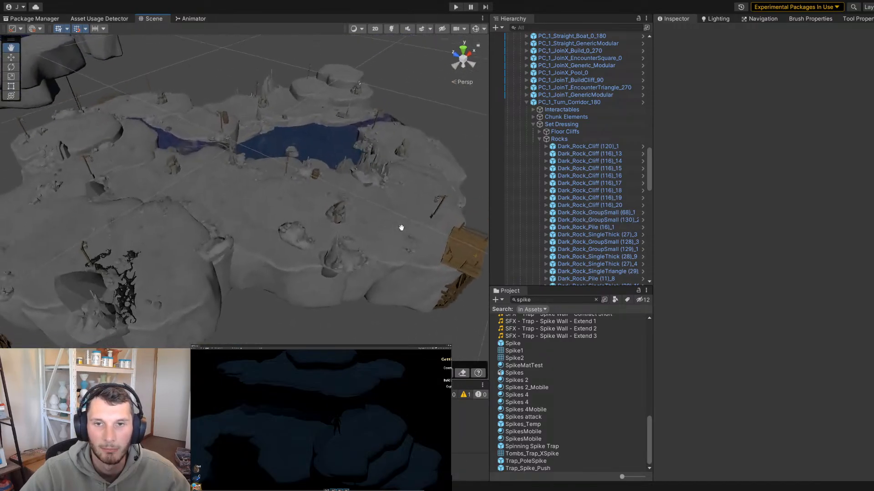
right_click_drag(402, 228, 321, 224, "alt")
left_click_drag(321, 224, 456, 269, "alt")
middle_click_drag(456, 269, 313, 272)
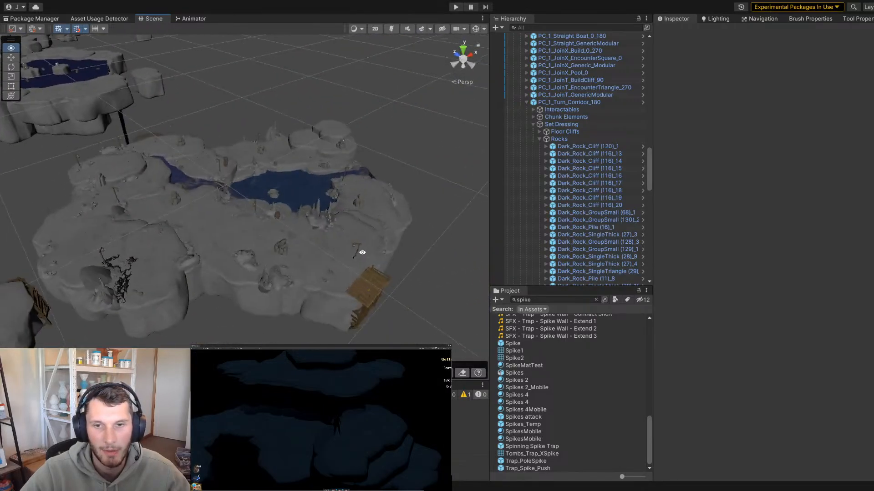
right_click_drag(362, 252, 500, 285, "alt")
left_click_drag(395, 204, 313, 198, "alt")
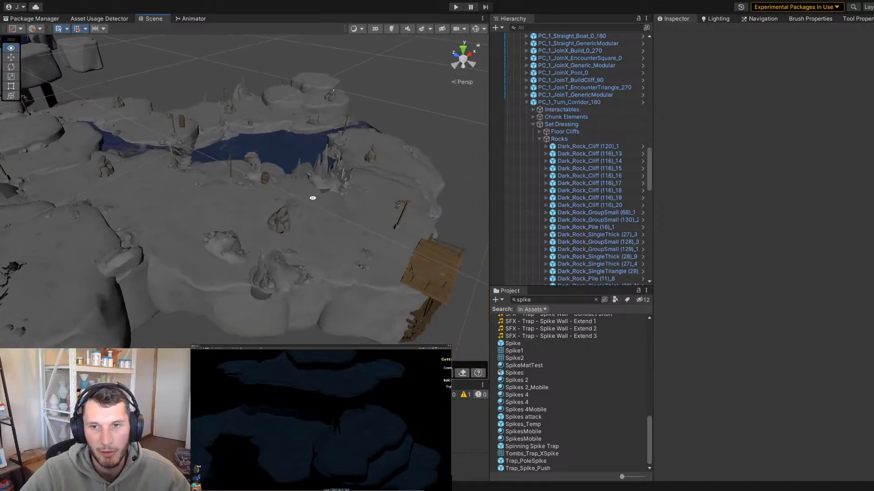
left_click_drag(218, 168, 276, 187, "alt")
left_click_drag(337, 159, 224, 187, "alt")
scroll(320, 188, "up", 4)
scroll(275, 154, "down", 3)
scroll(263, 164, "down", 2)
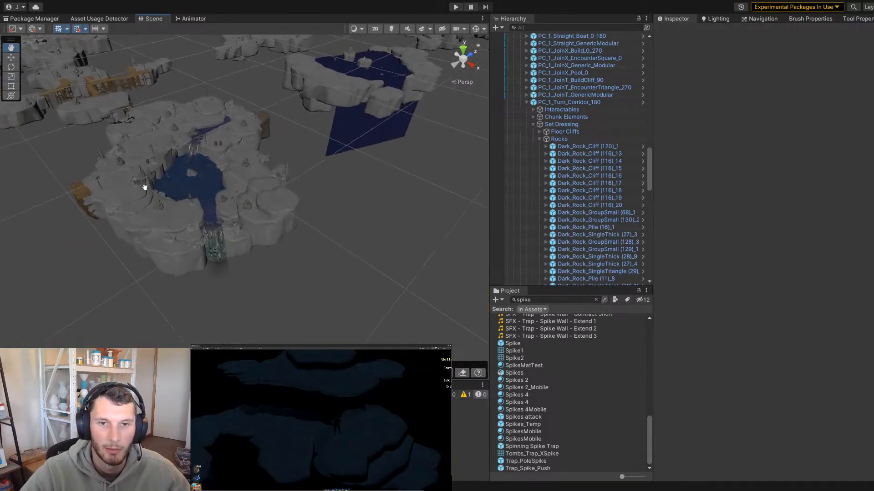
left_click_drag(204, 184, 187, 172, "alt")
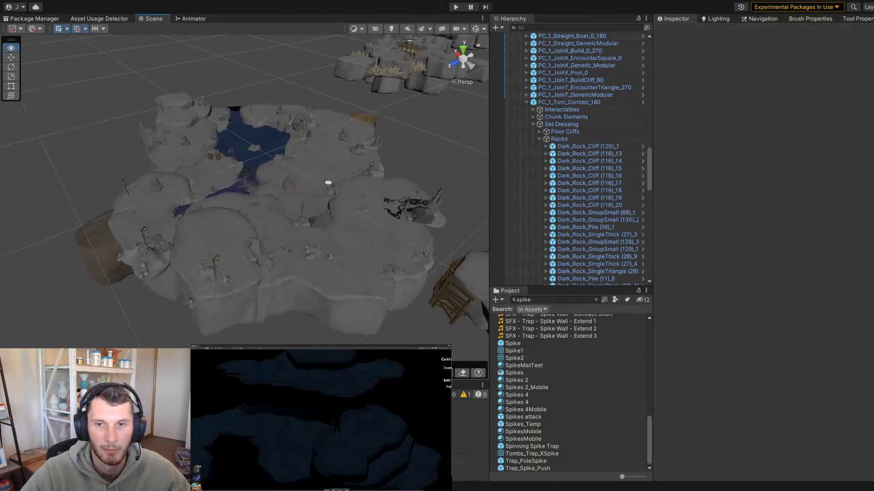
Move the PC_1_JoinX_EncounterSquare_0 cell to X position 544, on the outer side of the wooden-bridge junction cell
left_click_drag(328, 182, 381, 201, "alt")
left_click(293, 224)
scroll(332, 208, "down", 3)
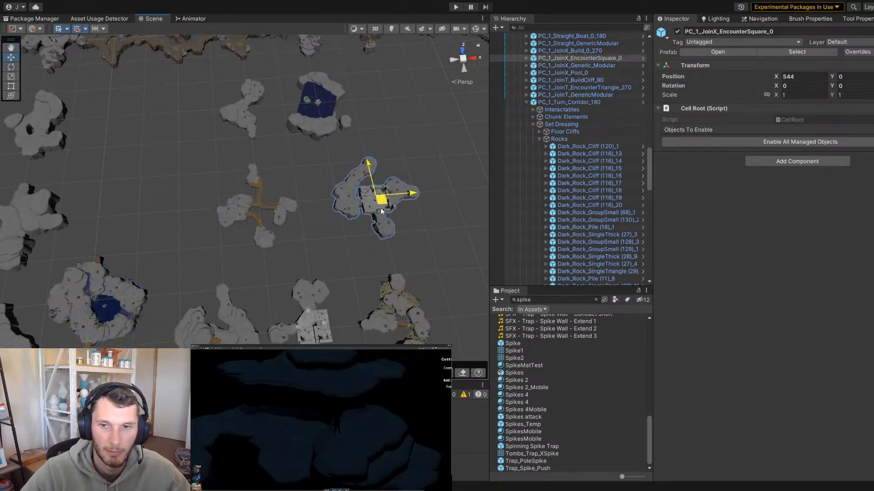
Move the PC_1_JoinX_Pool_0 cell to X position 320, directly beside the plain grey junction cell in the same row
middle_click_drag(159, 245, 339, 171)
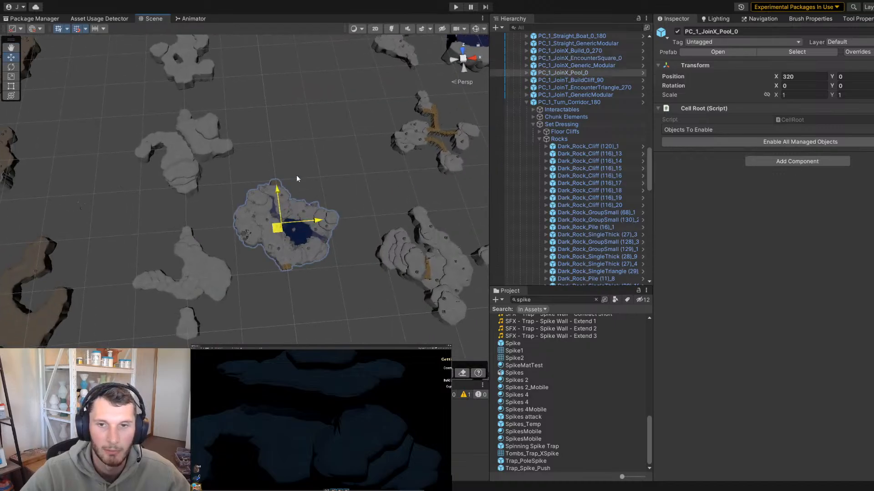
left_click_drag(253, 229, 353, 199)
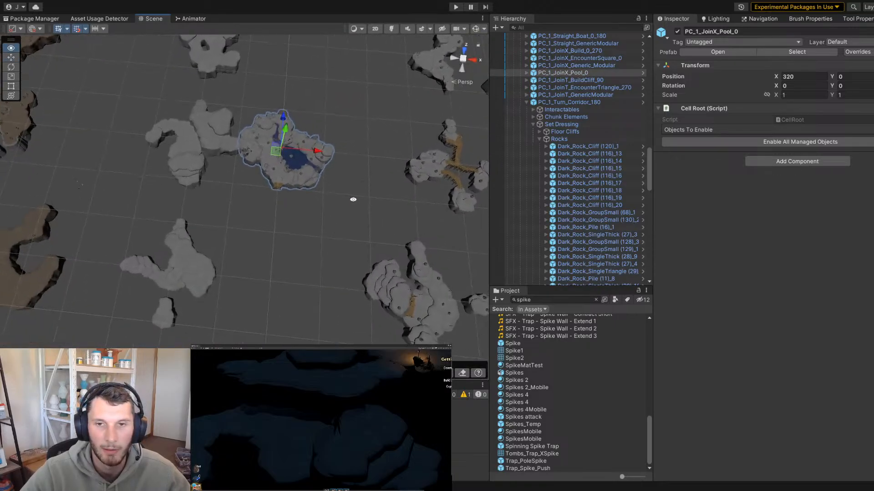
left_click(353, 198)
Move the detached PC_0_Straight_Simple_All dirt cell to X position 32, beside the other dirt straight cell
scroll(255, 199, "down", 4)
left_click_drag(256, 199, 255, 205, "alt")
scroll(242, 221, "up", 3)
scroll(168, 244, "down", 3)
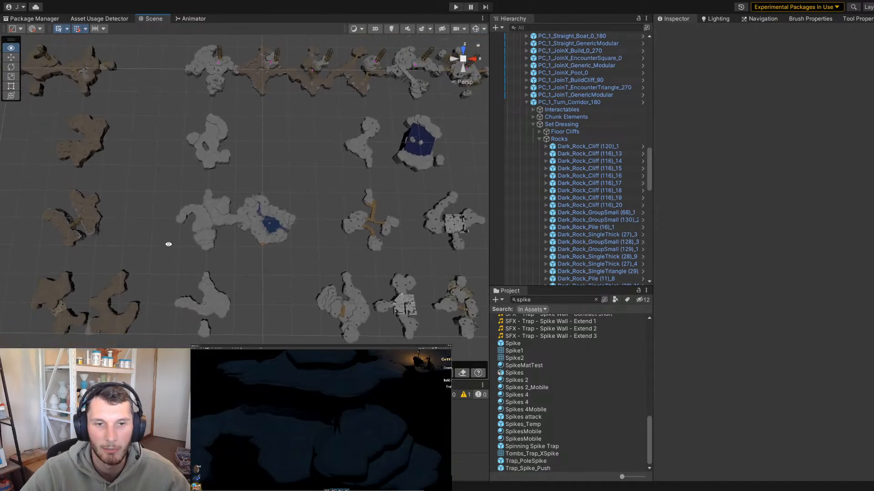
left_click_drag(168, 244, 168, 252, "alt")
scroll(168, 252, "down", 5)
middle_click_drag(122, 214, 302, 221)
scroll(185, 173, "up", 2)
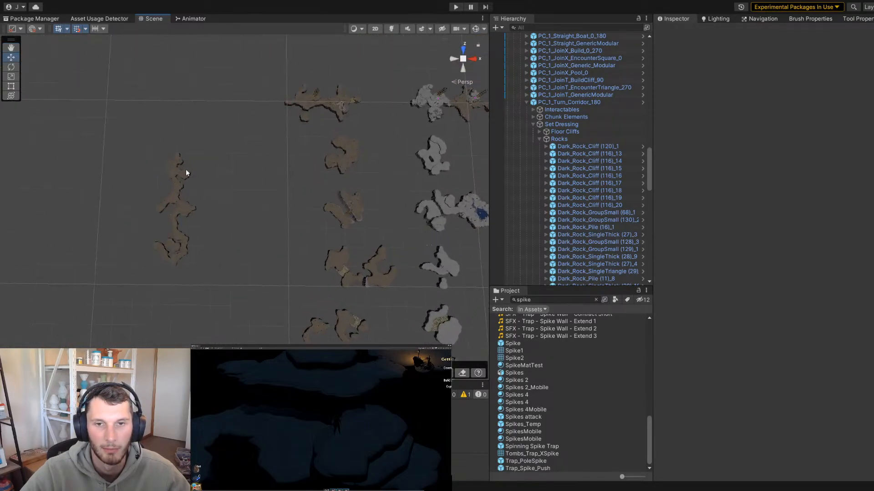
left_click(180, 179)
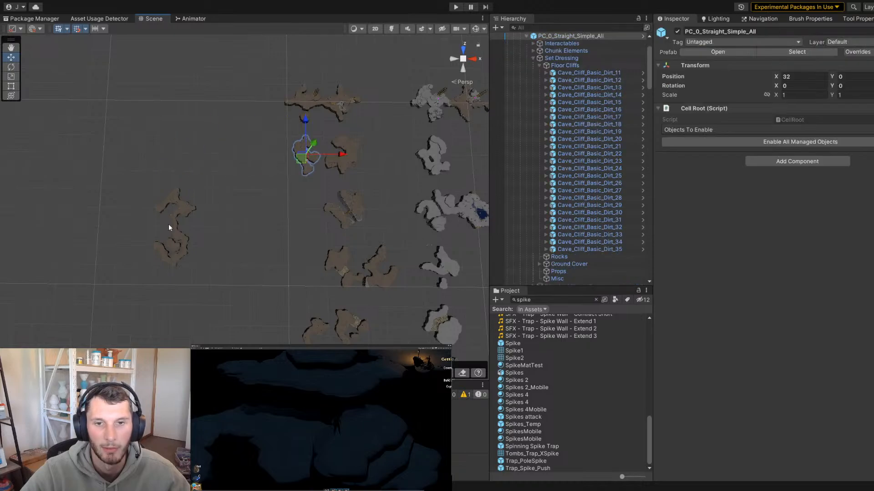
Move PC_0_JoinX_Simple_All to X position 64 and place PC_0_JoinT_IslandBend_All beside the other dirt T-junction cells
left_click(188, 209)
left_click(180, 221)
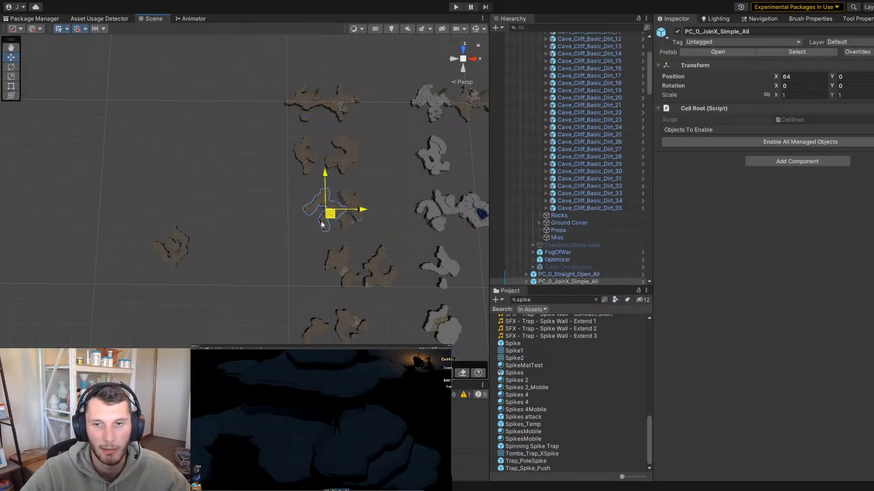
left_click(177, 264)
left_click(176, 250)
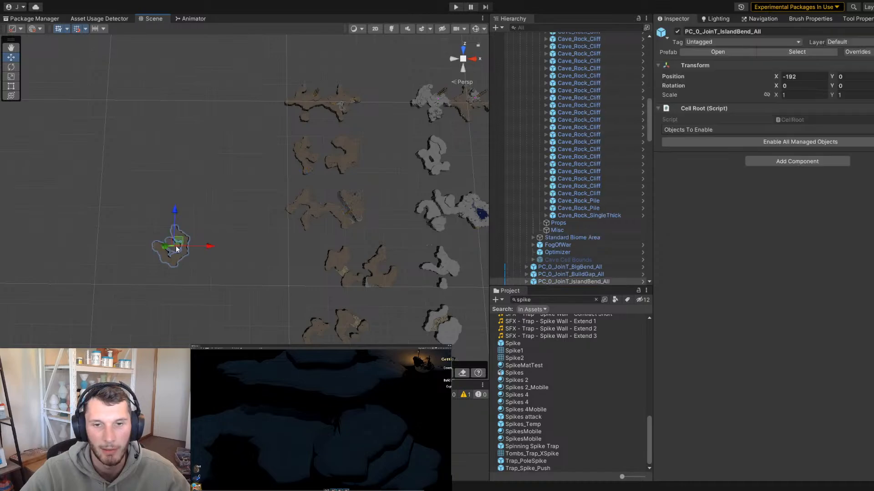
left_click(326, 234)
Move the PC_1_Straight_GenericModular cell to X position 320, beside the plain grey straight cell
right_click_drag(330, 209, 299, 169)
left_click(314, 157)
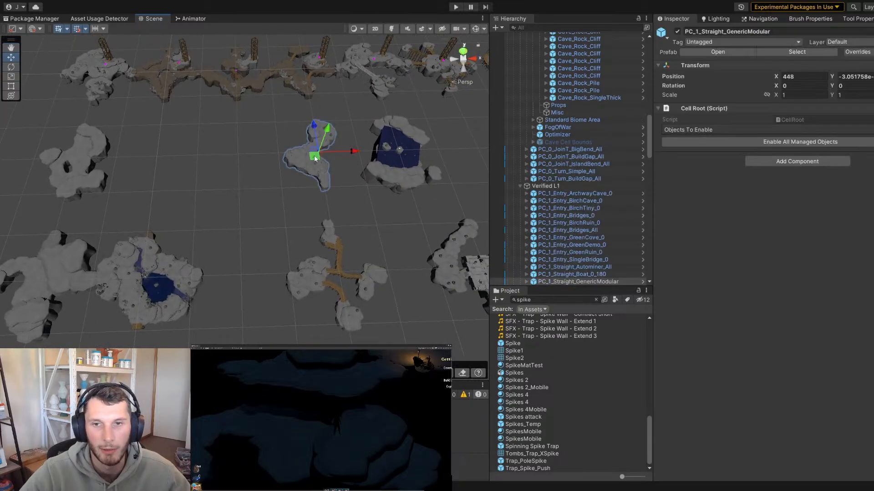
left_click_drag(141, 161, 141, 163)
Examine the straight modular cell next to its plain grey neighbour and the entry row above
key("f")
scroll(371, 209, "up", 5)
mouse_move(370, 210)
left_mouse_down("alt")
mouse_move(322, 152)
mouse_move(377, 208)
left_mouse_up("alt")
scroll(376, 208, "down", 5)
left_click_drag(200, 214, 139, 275, "alt")
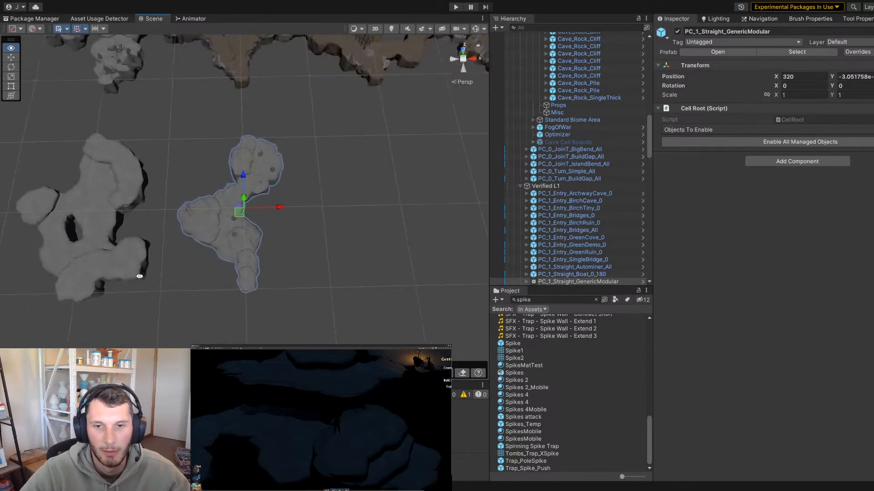
scroll(258, 237, "down", 4)
left_click_drag(259, 237, 229, 213, "alt")
mouse_move(325, 235)
right_mouse_down("alt")
mouse_move(209, 208)
mouse_move(323, 242)
right_mouse_up("alt")
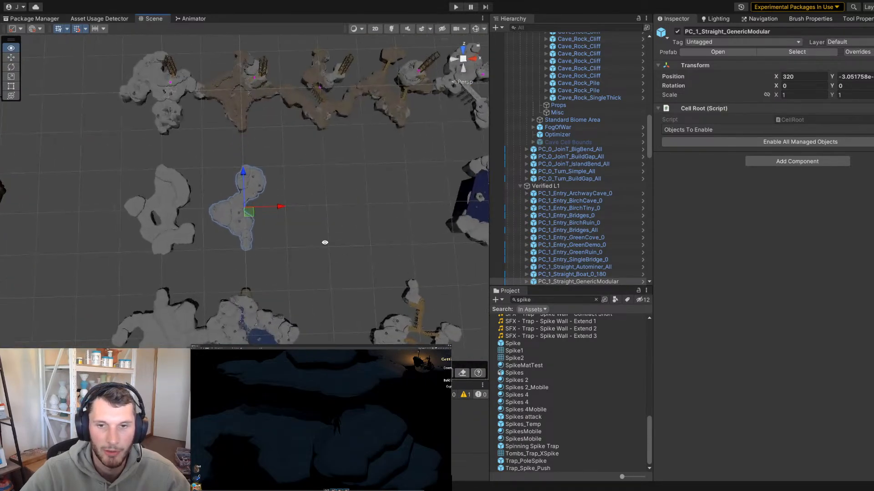
left_click_drag(324, 242, 318, 264, "alt")
right_click_drag(319, 264, 204, 264, "alt")
left_click_drag(203, 265, 327, 276, "alt")
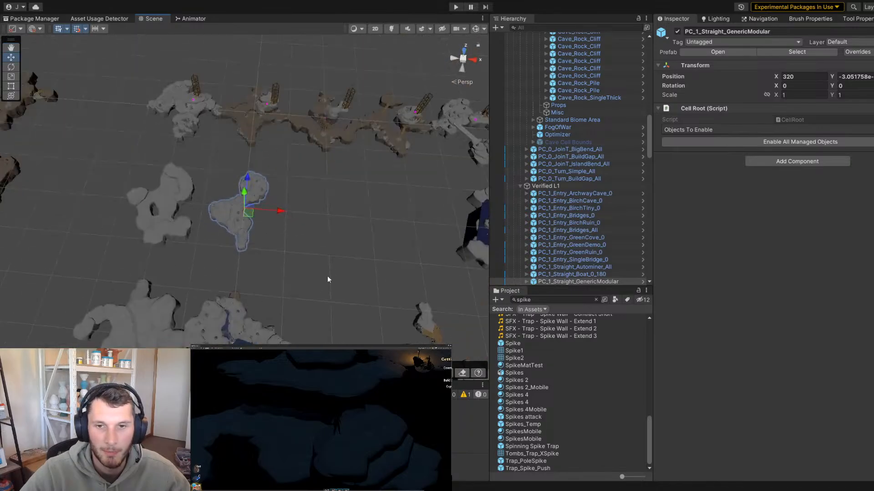
Survey the grey X-junction, T-junction and turn cell rows to compare their cell groupings
left_click(327, 275)
right_click_drag(327, 276, 244, 273, "alt")
middle_click_drag(244, 273, 241, 190, "alt")
right_click_drag(288, 195, 253, 216, "alt")
middle_click_drag(253, 217, 251, 177, "alt")
right_click_drag(251, 177, 291, 205, "alt")
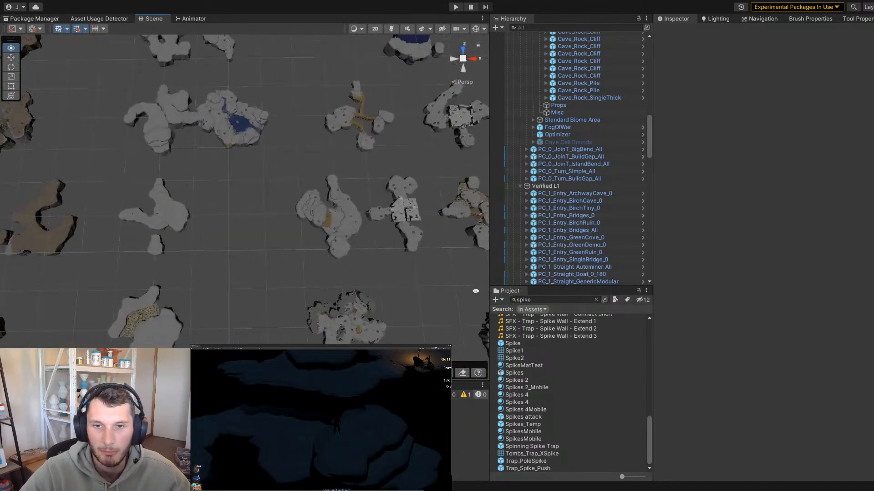
left_click_drag(292, 205, 247, 143, "alt")
right_click_drag(247, 142, 359, 201, "alt")
left_click_drag(360, 200, 374, 279, "alt")
right_click_drag(374, 278, 305, 219, "alt")
middle_click_drag(305, 218, 283, 240, "alt")
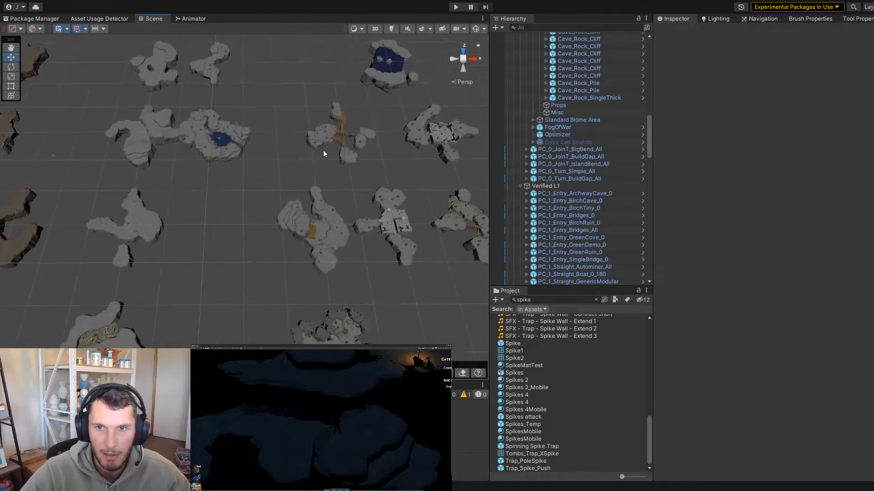
Try placing the PC_1_JoinX_Generic_Modular cell at X position 320 in the T-junction row
left_click(324, 133)
right_click_drag(324, 133, 303, 181, "alt")
middle_click_drag(302, 181, 304, 190, "alt")
left_click_drag(304, 191, 309, 151, "alt")
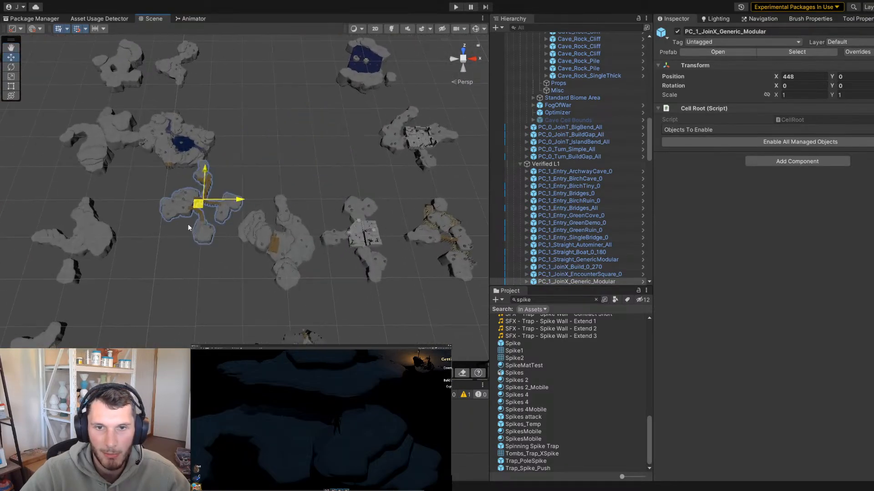
key("f")
left_click_drag(145, 237, 160, 214, "alt")
right_click_drag(160, 214, 354, 201, "alt")
left_click_drag(355, 200, 374, 142, "alt")
right_click_drag(375, 143, 386, 216, "alt")
left_click_drag(386, 217, 382, 273, "alt")
right_click_drag(382, 273, 269, 218, "alt")
left_click_drag(269, 218, 285, 181, "alt")
right_click_drag(285, 181, 226, 219, "alt")
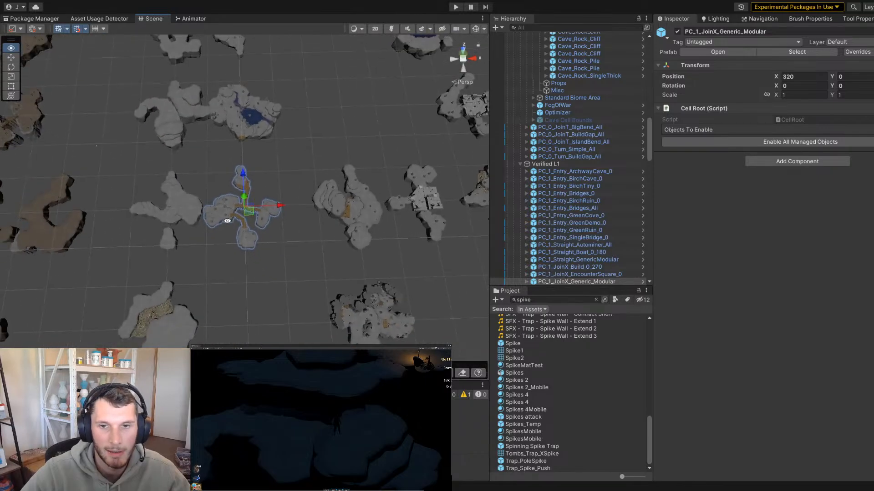
left_click_drag(226, 219, 266, 223, "alt")
right_click_drag(227, 218, 251, 217, "alt")
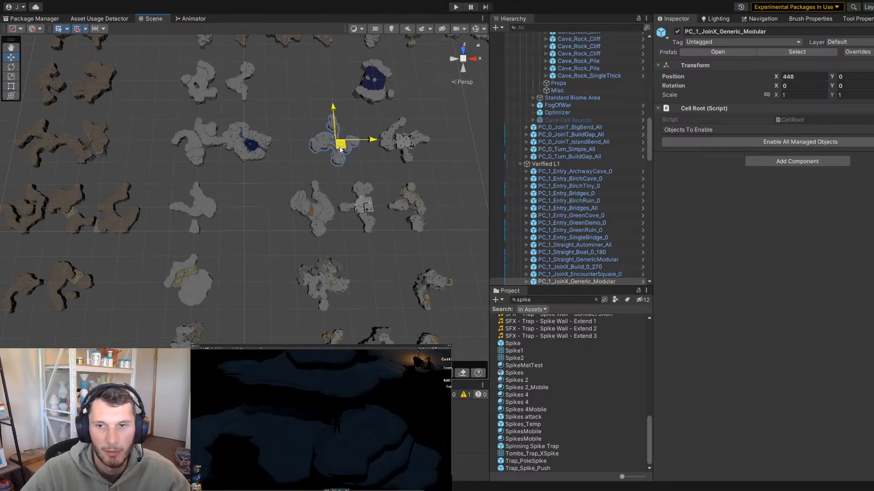
Move the PC_1_JoinT_GenericModular cell to X position 320, beside the plain grey T-junction cell
right_click_drag(340, 150, 437, 213, "alt")
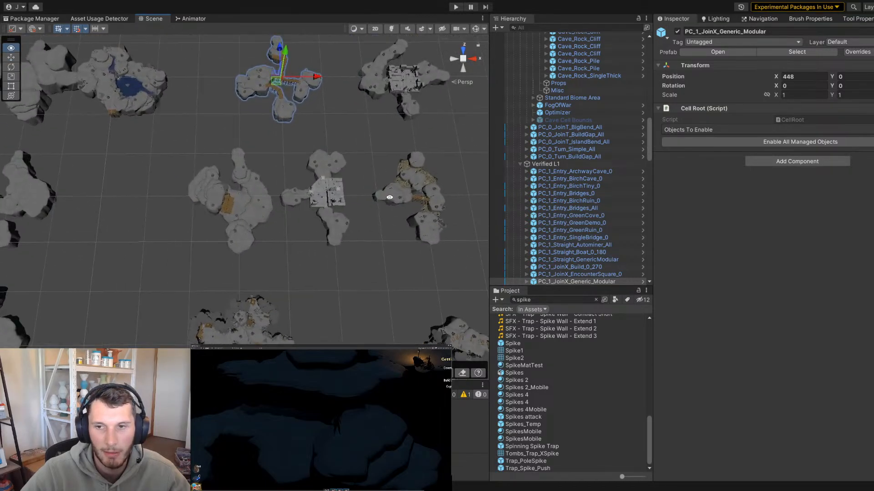
left_click(411, 208)
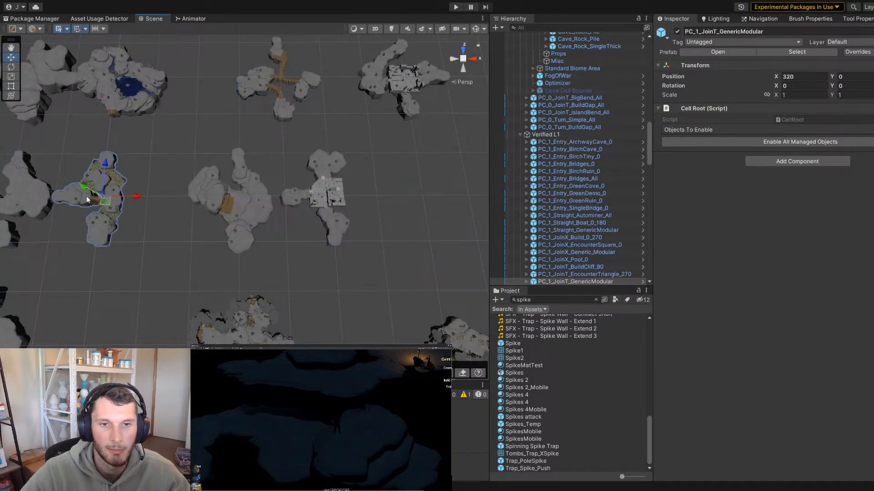
Examine the PC_1_JoinT_GenericModular cell and its bridge, the surrounding cell rows and the cliff-walled cell with wooden platforms
left_click_drag(87, 199, 148, 296, "alt")
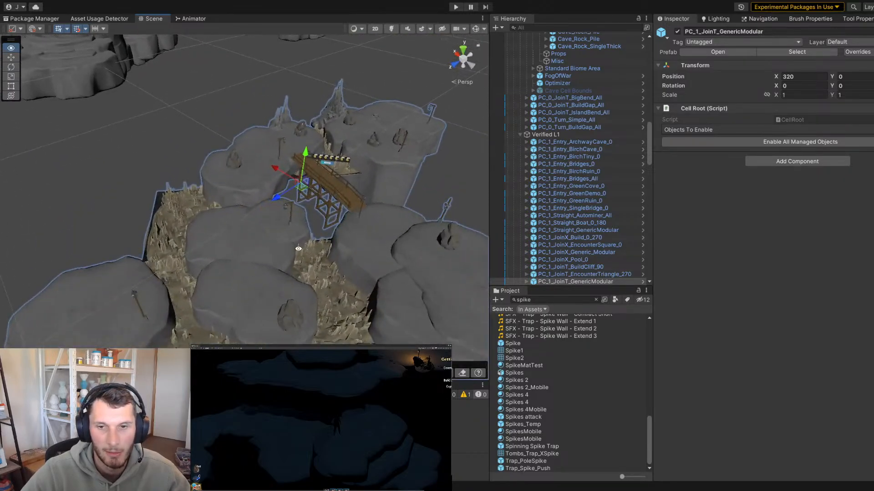
left_click_drag(298, 249, 234, 222, "alt")
right_click_drag(235, 222, 108, 169, "alt")
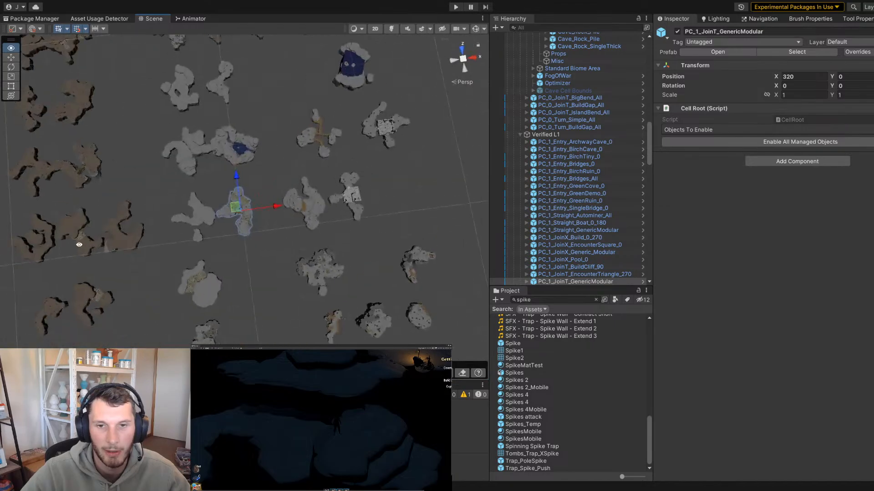
left_click_drag(79, 245, 261, 279, "alt")
left_click(261, 280)
scroll(257, 244, "up", 5)
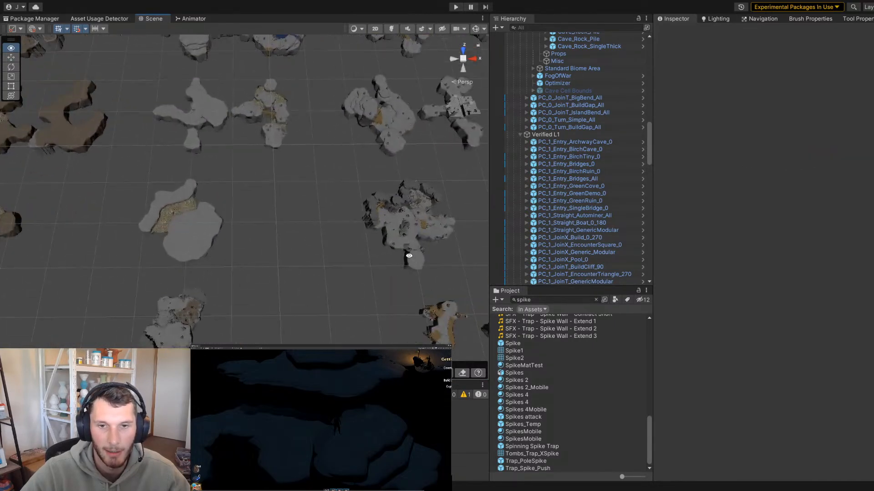
right_click_drag(222, 186, 339, 234)
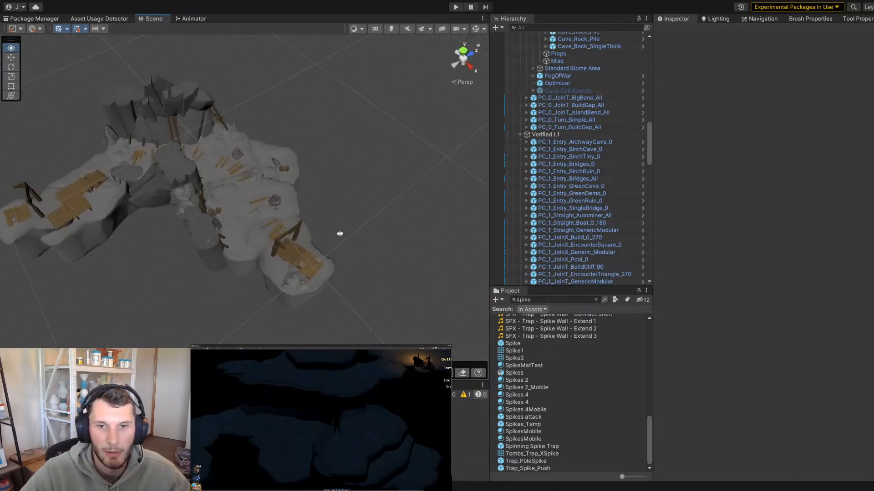
right_click_drag(173, 160, 164, 148)
Examine the large cliff-walled cell with wooden towers below the T-junction row, checking its exits and enemy areas from all sides
middle_click_drag(163, 149, 334, 164)
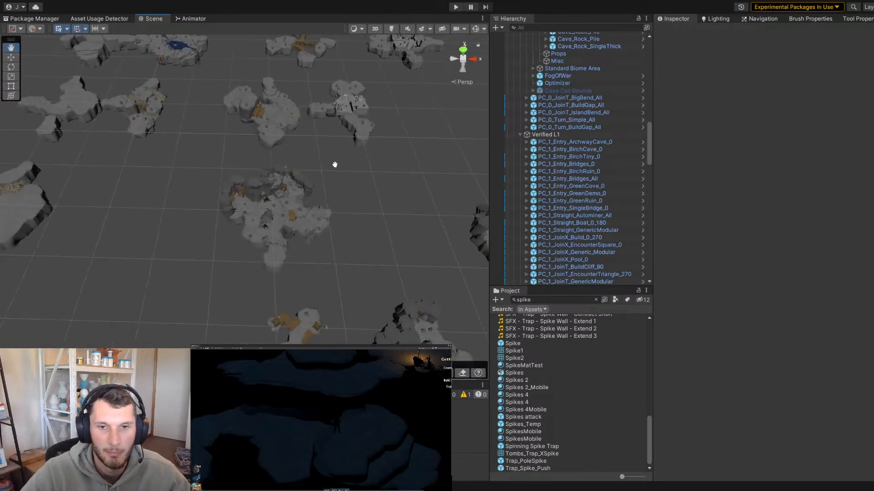
middle_click_drag(426, 170, 263, 158)
scroll(263, 158, "up", 2)
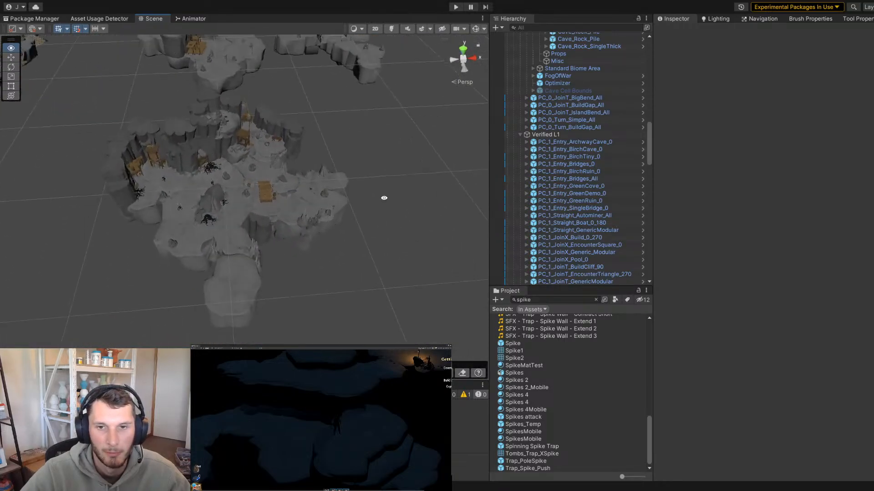
right_click_drag(250, 180, 564, 202)
scroll(328, 154, "down", 3)
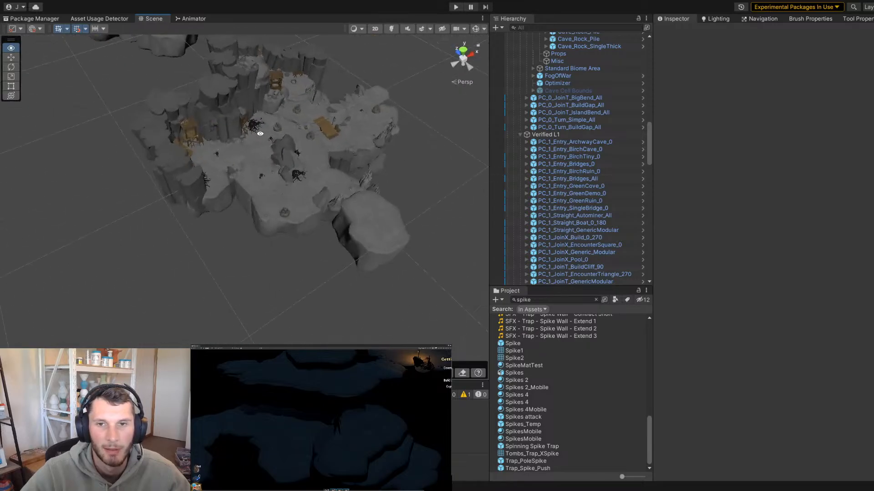
right_click_drag(268, 144, 259, 175)
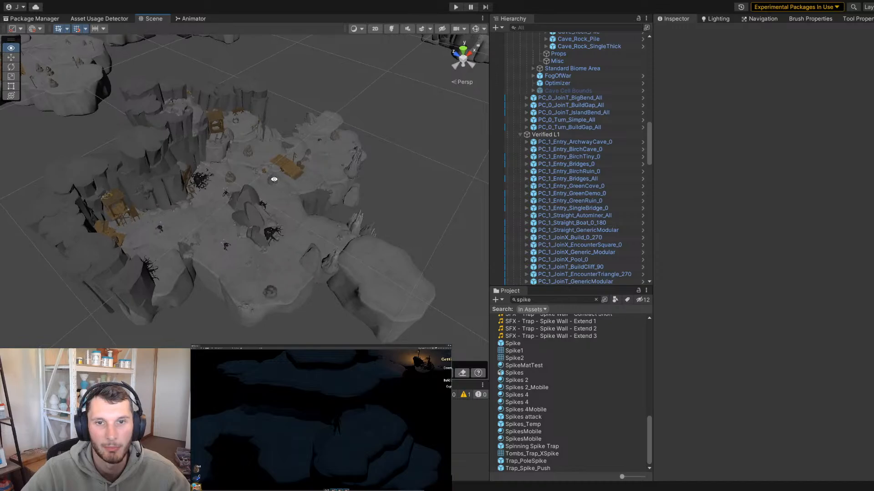
right_click_drag(254, 164, 272, 162)
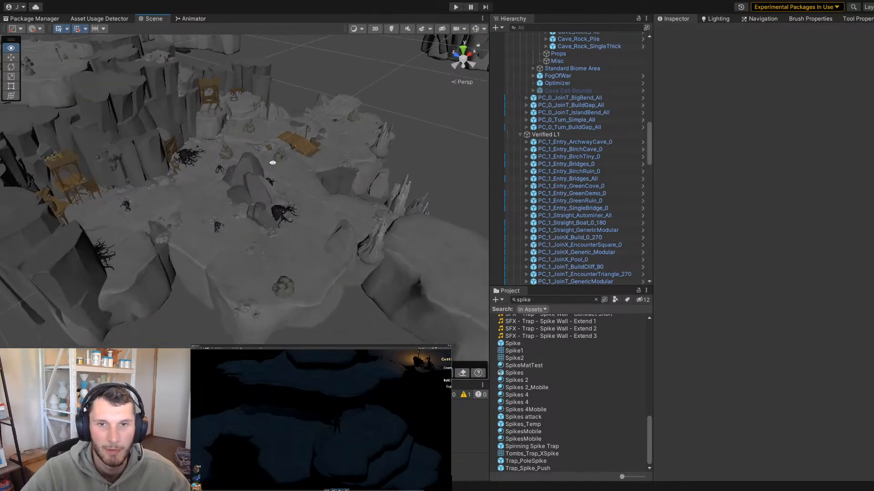
right_click_drag(116, 158, 374, 266, "alt")
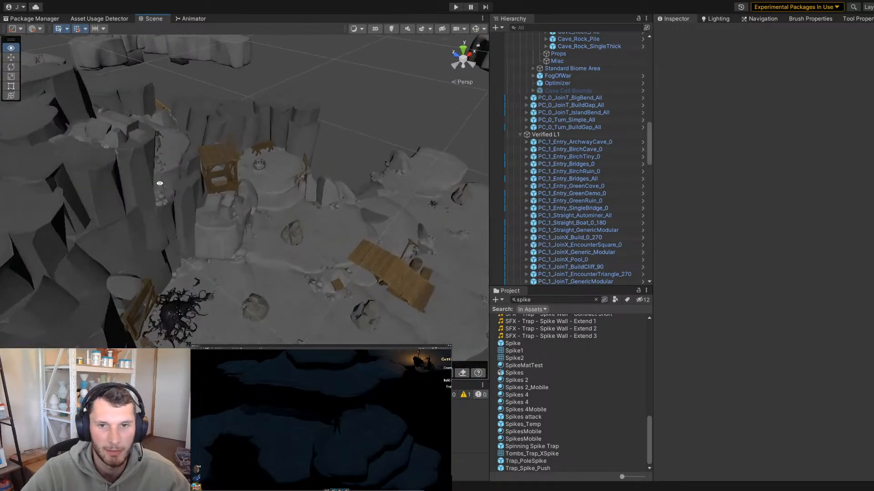
right_click_drag(206, 194, 246, 139)
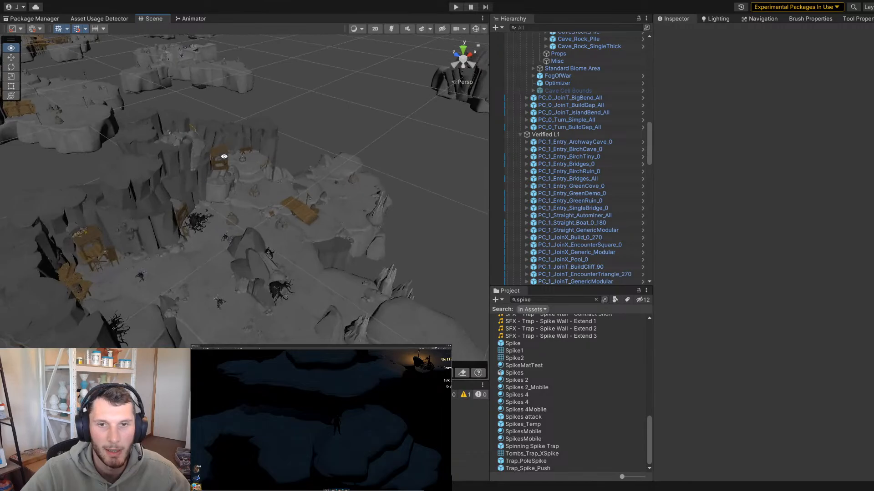
right_click_drag(190, 155, 371, 184)
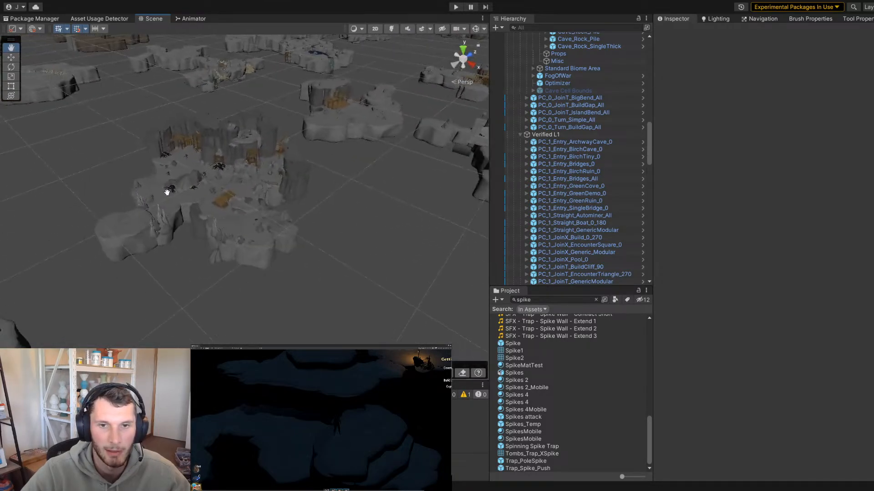
right_click_drag(167, 192, 365, 208)
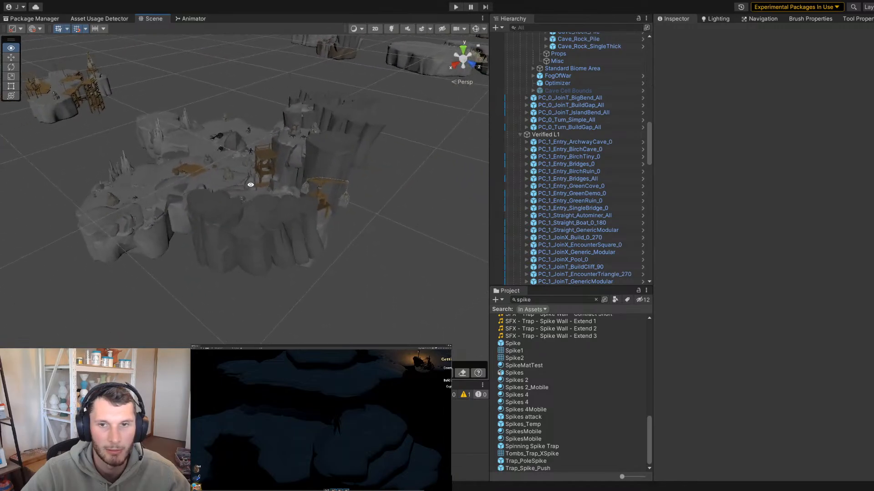
right_click_drag(484, 193, 317, 274)
right_click_drag(304, 230, 332, 267)
middle_click_drag(235, 261, 372, 229)
right_click_drag(372, 230, 256, 291)
Move the PC_1_JoinT_EncounterTriangle_270 cell to X position 320 in the turn row and set its Y rotation to -90
left_click(318, 221)
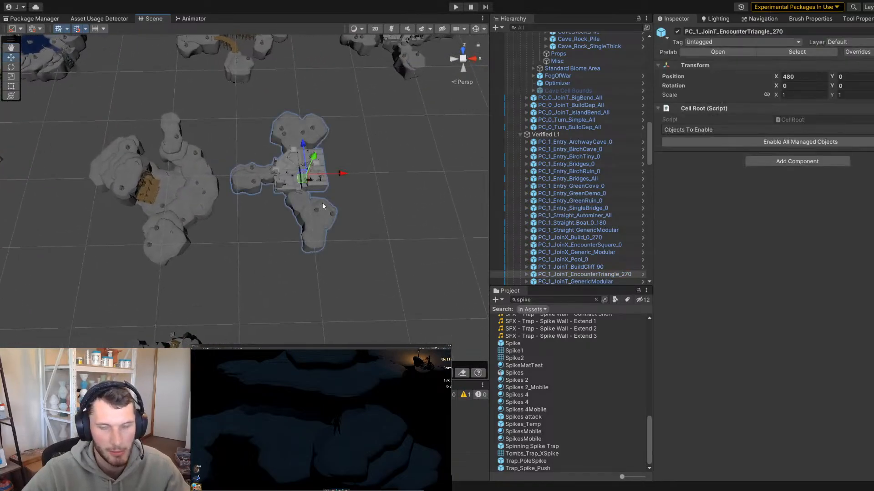
right_click_drag(322, 203, 210, 185)
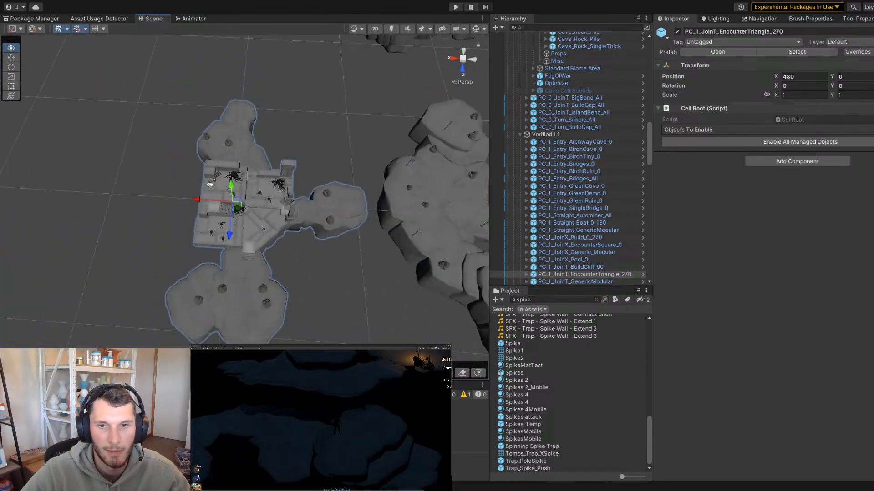
right_click_drag(281, 155, 267, 178)
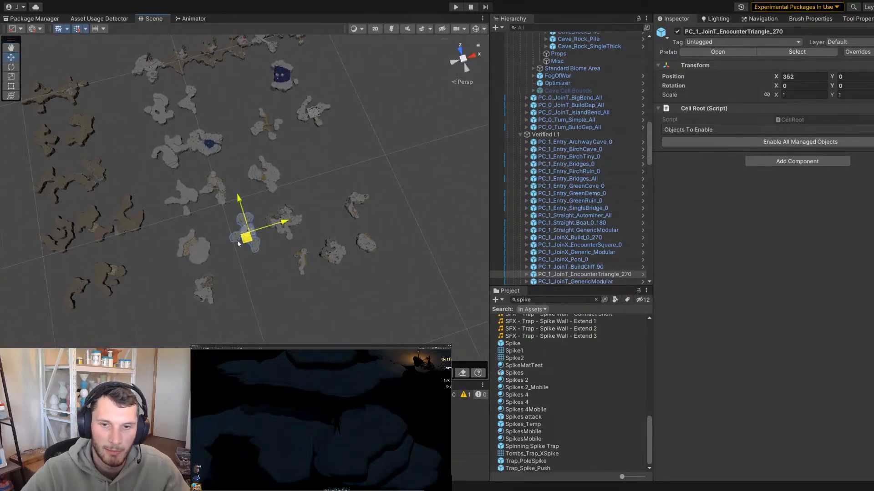
key("f")
left_click_drag(237, 244, 191, 223)
scroll(228, 246, "down", 10)
right_click_drag(191, 223, 101, 191, "alt")
middle_click_drag(101, 191, 178, 202)
middle_click_drag(455, 227, 319, 205)
mouse_move(318, 205)
right_mouse_down("alt")
mouse_move(399, 222)
mouse_move(312, 214)
right_mouse_up("alt")
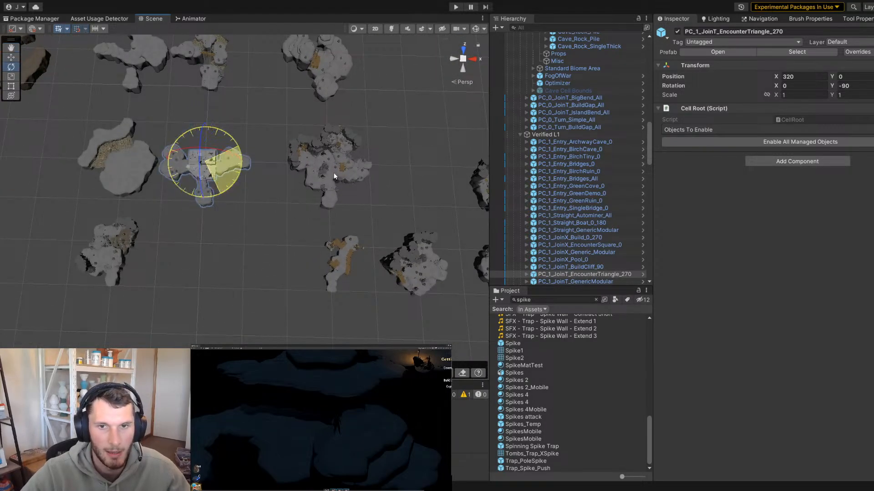
left_click(236, 214)
Examine the encounter cell's stone platforms and its three cliff arms
middle_click_drag(148, 191, 162, 211)
right_click_drag(162, 211, 269, 200, "alt")
middle_click_drag(136, 148, 255, 191)
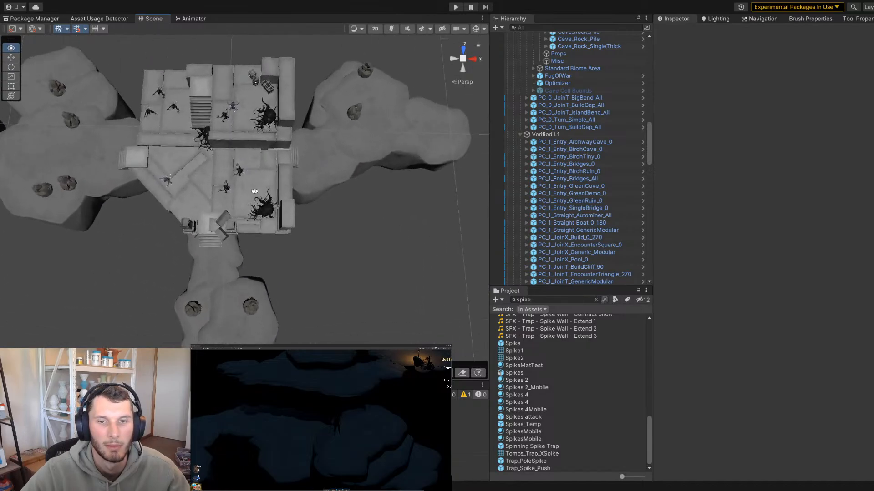
left_click_drag(123, 273, 211, 198, "alt")
Try removing the wide double-lobed arm's cliffs and stones from the PC_1_JoinT_EncounterTriangle_270 prefab
left_click(107, 200)
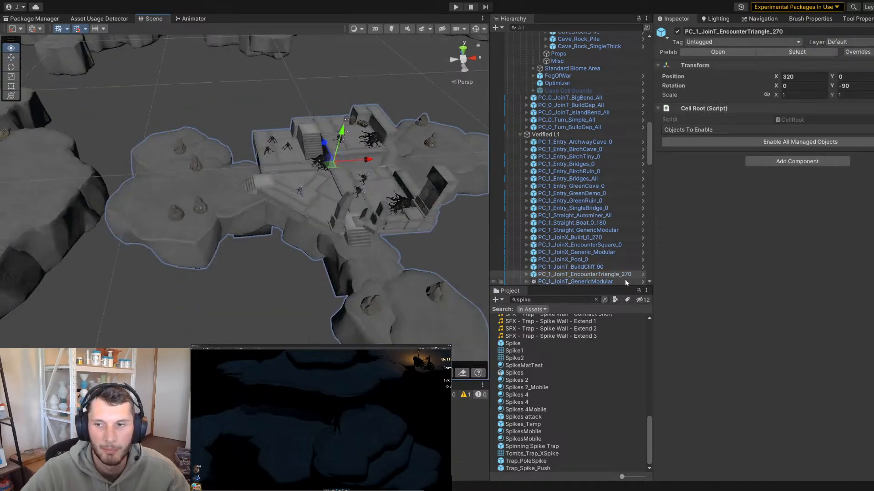
key("p")
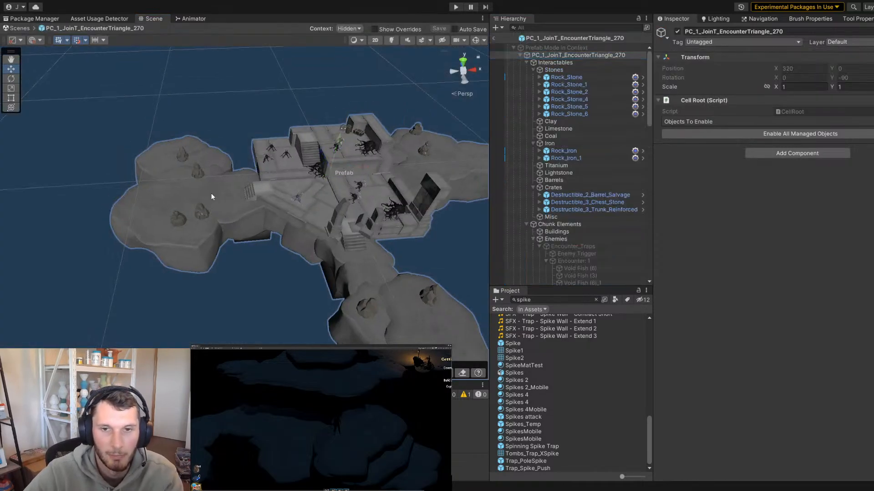
left_click(212, 194)
key("Delete")
left_click(153, 214)
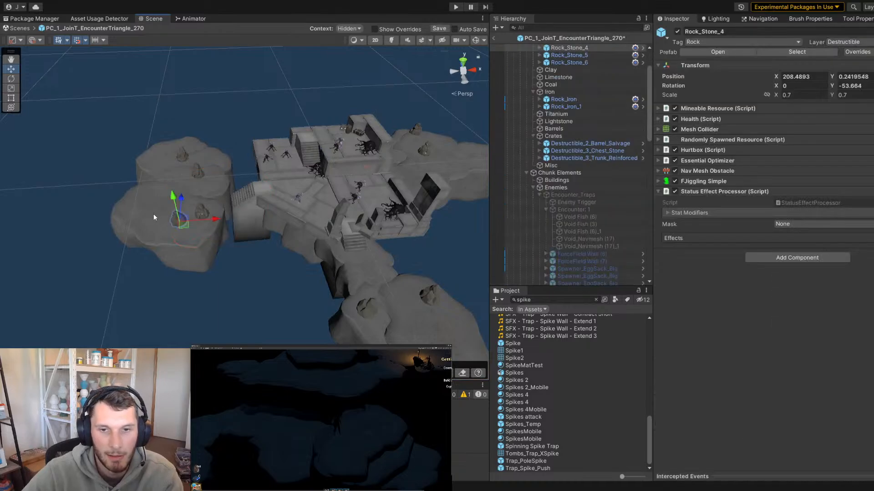
left_click(157, 211)
key("Delete")
left_click(235, 200)
key("Delete")
left_click(184, 178)
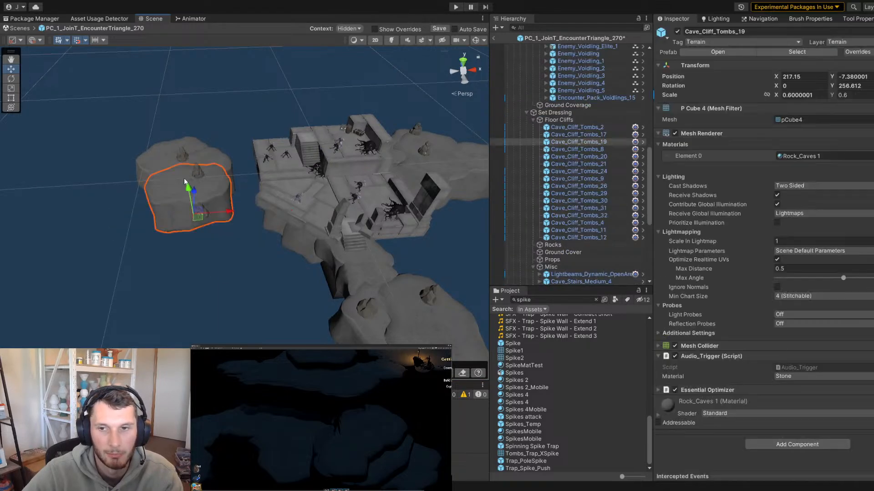
middle_click_drag(184, 179, 149, 191)
key("Delete")
scroll(196, 176, "down", 5)
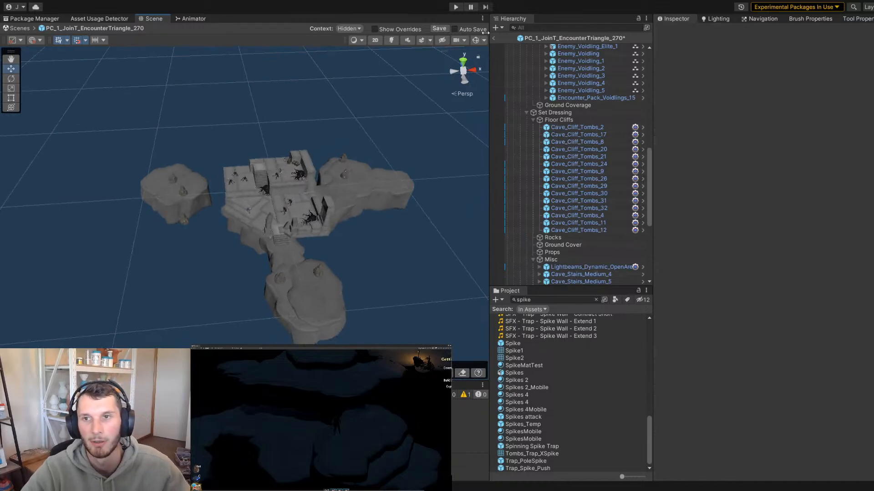
key("ctrl+s")
key("p")
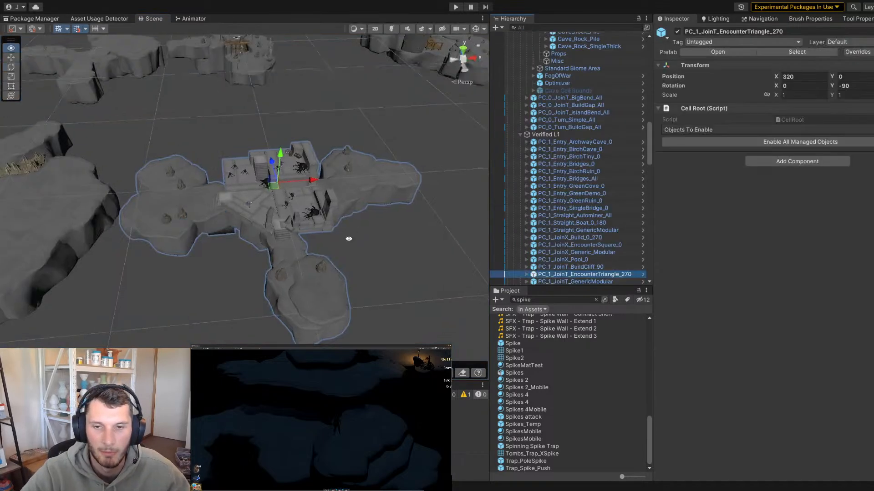
Rotate the PC_1_JoinT_EncounterTriangle_270 cell to -180 on the Y axis
left_click_drag(349, 238, 298, 255, "alt")
key("e")
left_click_drag(258, 214, 367, 227, "ctrl")
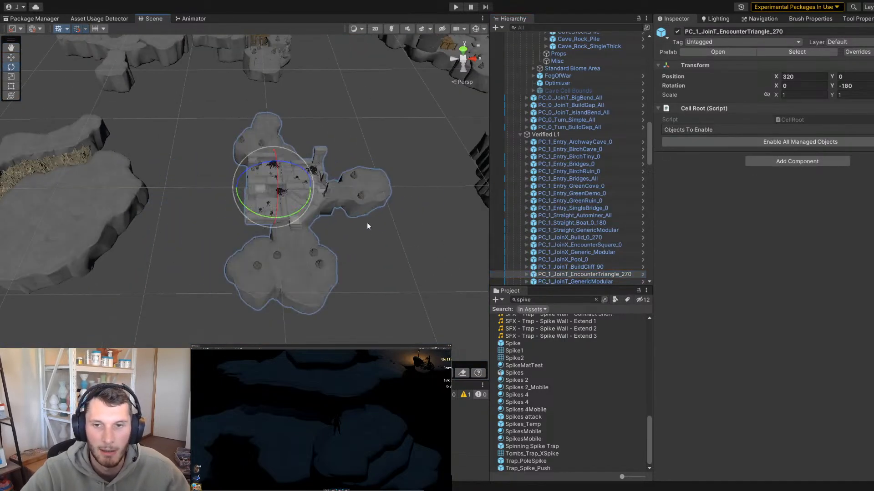
key("w")
key("f")
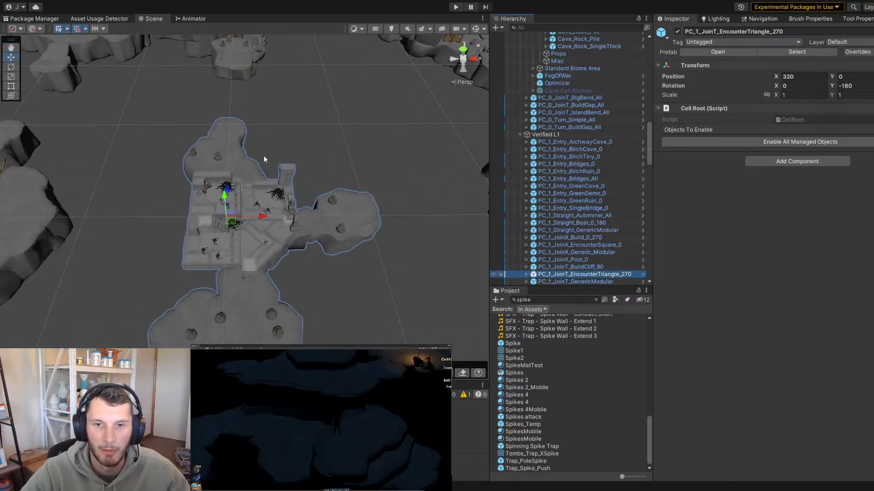
Open the PC_1_JoinT_EncounterTriangle_270 prefab and delete the cliffs joining the arm behind the platforms, plus that arm's two resource rocks
key("p")
left_click_drag(182, 102, 172, 139, "alt")
scroll(254, 136, "up", 4)
middle_click_drag(325, 123, 322, 225)
left_click(257, 208)
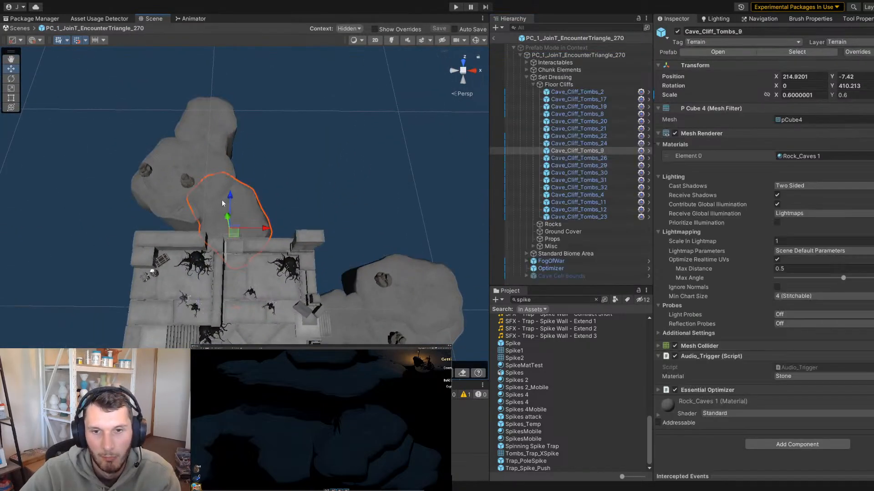
key("Delete")
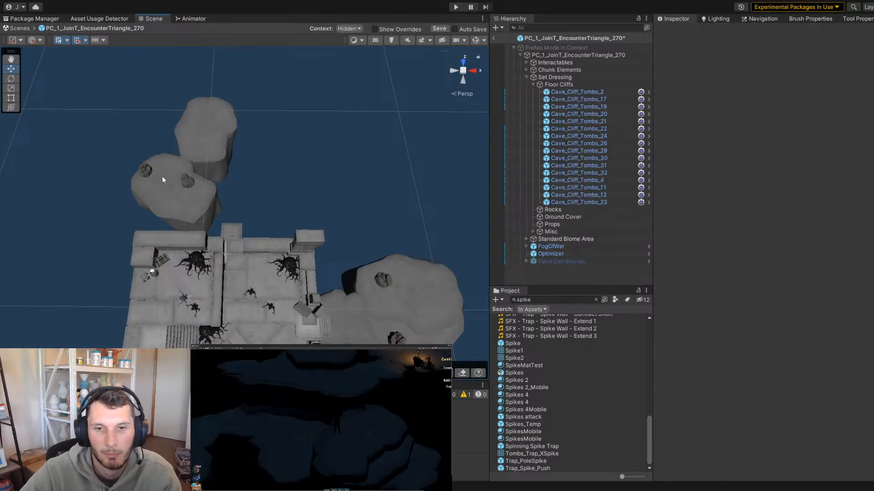
left_click(187, 180)
key("Delete")
left_click(141, 169)
key("Delete")
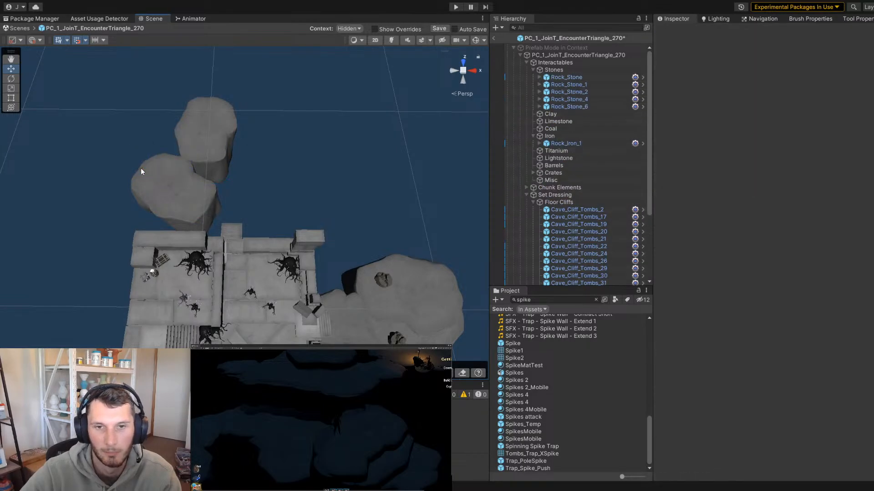
Delete the two remaining cliffs of the arm behind the encounter platforms
left_click(177, 189)
key("Delete")
left_click(205, 142)
key("Delete")
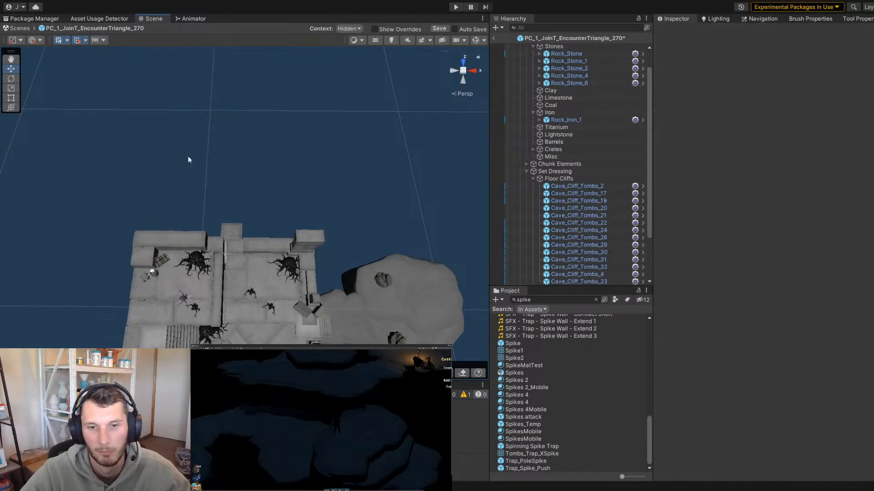
Check the remaining two-armed layout, save the encounter prefab and return to the scene
scroll(190, 160, "down", 5)
left_click_drag(217, 261, 291, 204, "alt")
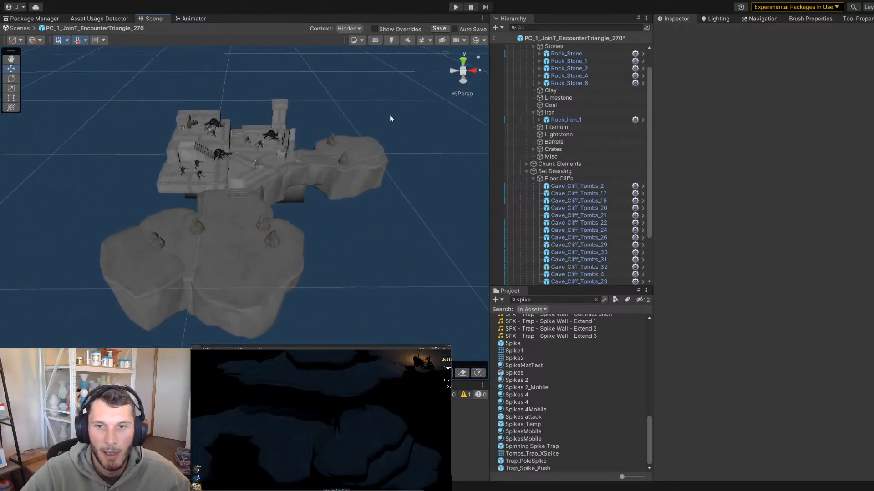
scroll(336, 154, "up", 4)
left_click_drag(333, 156, 182, 161, "alt")
scroll(205, 144, "down", 4)
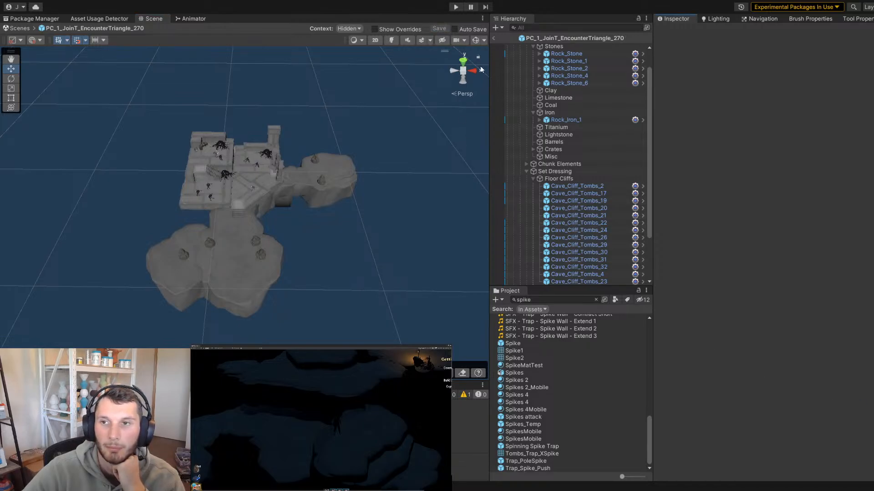
left_click(492, 38)
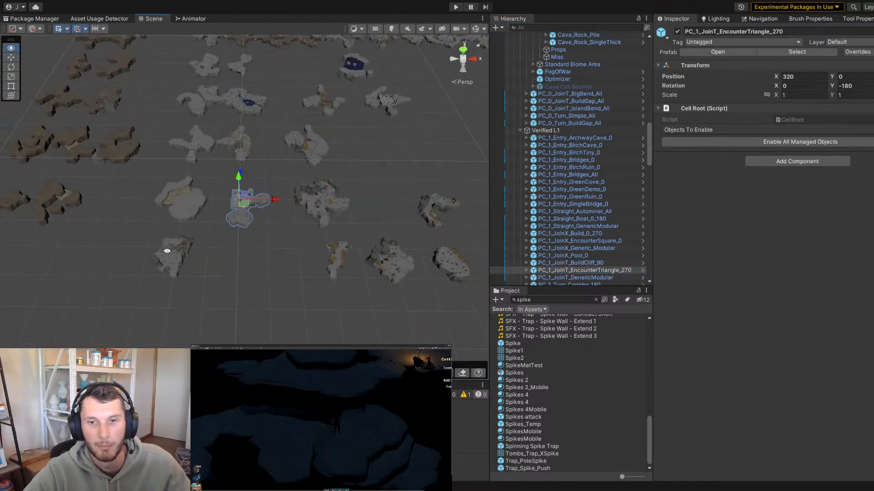
Survey the trimmed encounter cell, its neighbours in the turn row and the pool cell beside the plain grey junction
left_click(196, 262)
scroll(200, 254, "down", 3)
left_click_drag(208, 227, 208, 197, "alt")
right_click_drag(209, 197, 282, 211, "alt")
left_click_drag(282, 210, 184, 325, "alt")
right_click_drag(115, 272, 401, 241, "alt")
left_click_drag(401, 240, 362, 228, "alt")
right_click_drag(363, 228, 382, 207, "alt")
left_click_drag(382, 206, 306, 226, "alt")
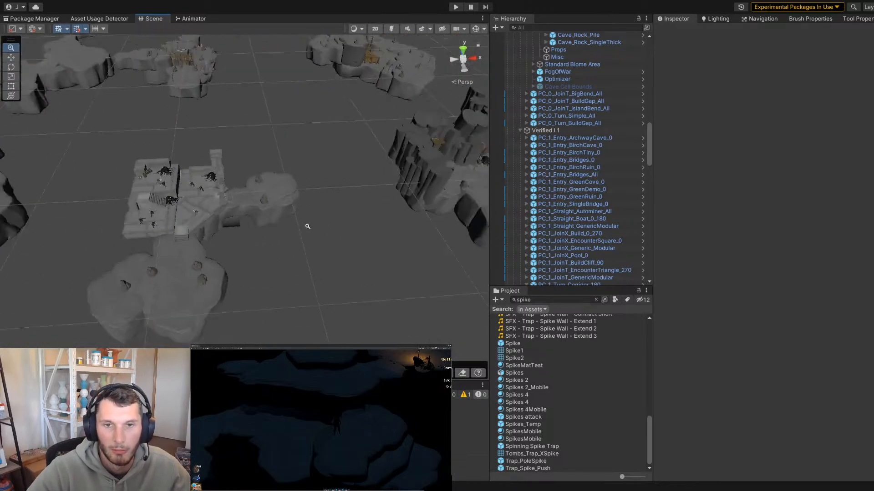
right_click_drag(306, 226, 182, 205, "alt")
middle_click_drag(182, 205, 287, 202)
left_click_drag(288, 202, 214, 179, "alt")
right_click_drag(400, 232, 237, 194)
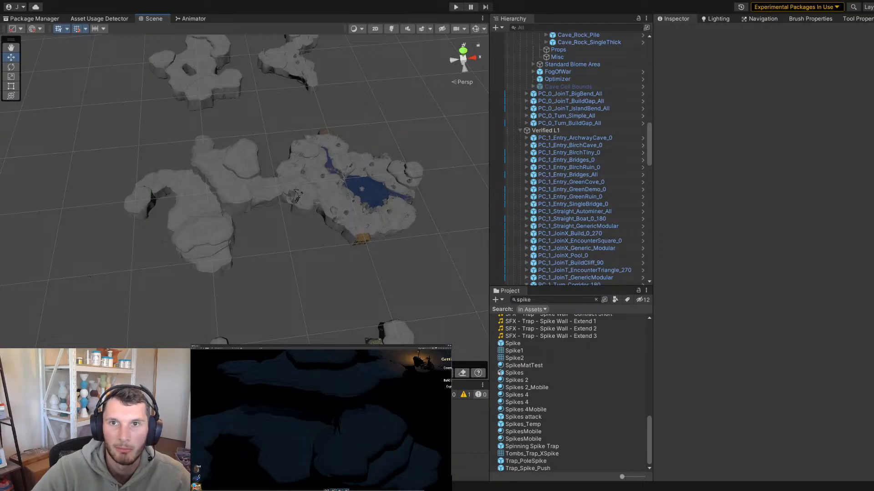
Switch to Photoshop's blank white canvas, add a new layer and set up a black 100 px brush
left_click_drag(452, 368, 434, 360)
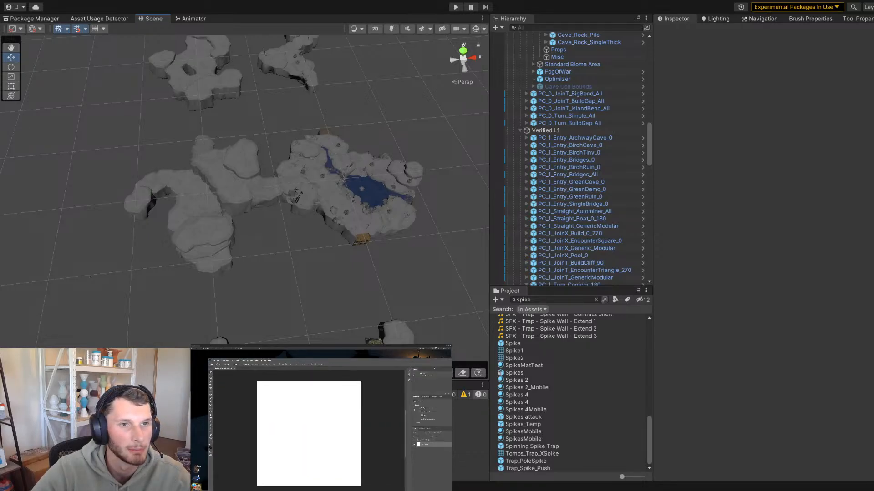
double_click(440, 360)
left_click(444, 490)
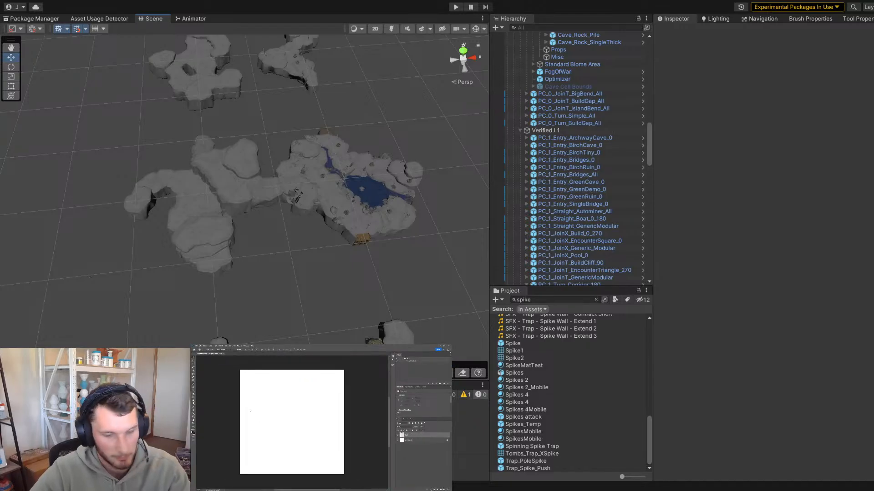
key("b")
right_click(256, 409)
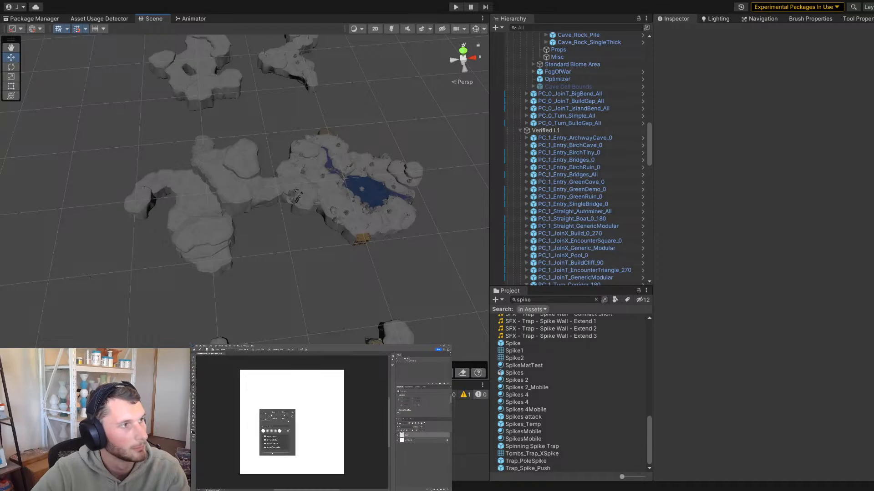
left_click_drag(264, 415, 259, 432)
Handwrite "Brb" in large black brush strokes on Layer 1 and paint a smiley face below it
left_click(256, 415)
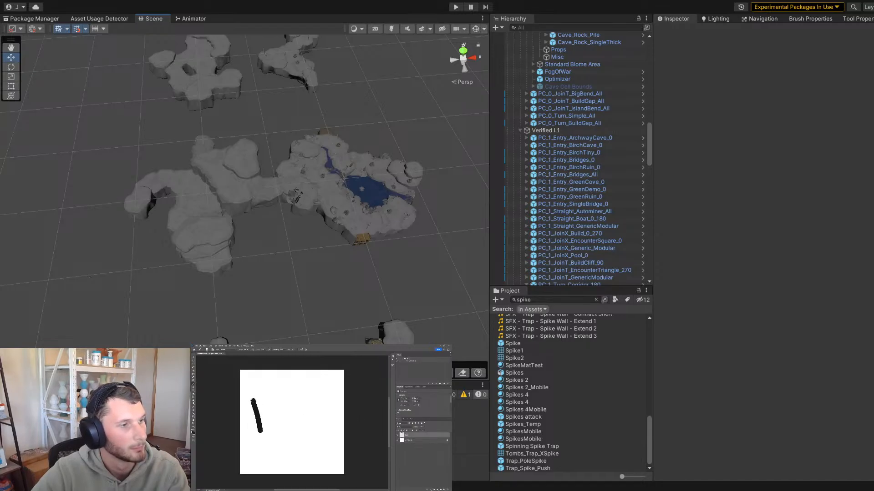
mouse_move(253, 398)
left_mouse_down()
mouse_move(269, 401)
mouse_move(260, 415)
mouse_move(264, 431)
mouse_move(287, 420)
mouse_move(303, 397)
mouse_move(318, 457)
mouse_move(297, 459)
left_mouse_up()
left_click(301, 444)
left_click(308, 442)
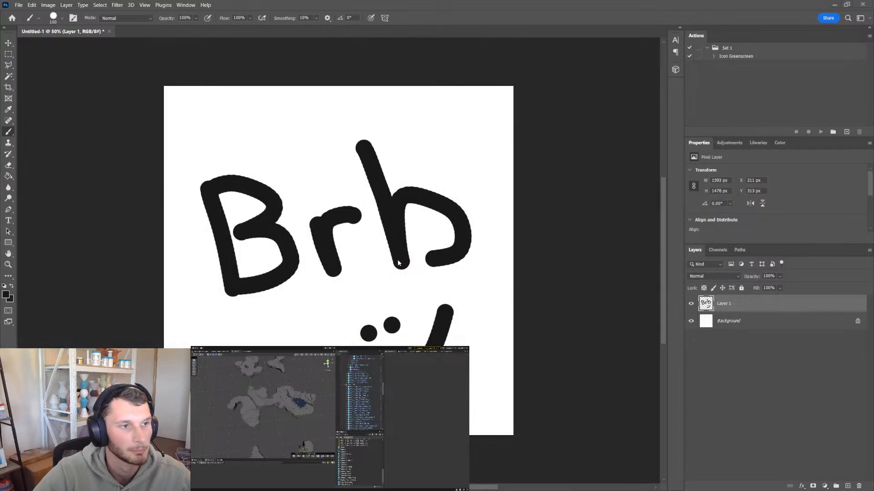
scroll(398, 263, "down", 3)
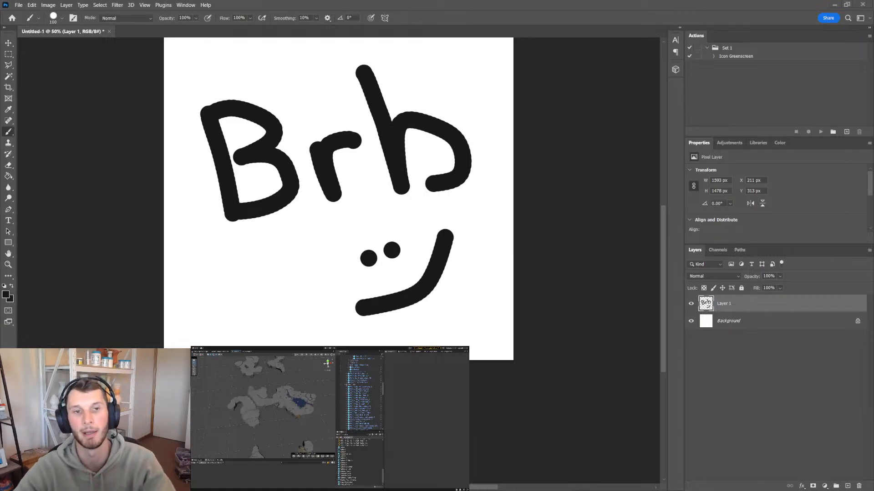
Return to Unity and survey the rows of brown, plain grey and detailed cave cells from above
left_click(834, 4)
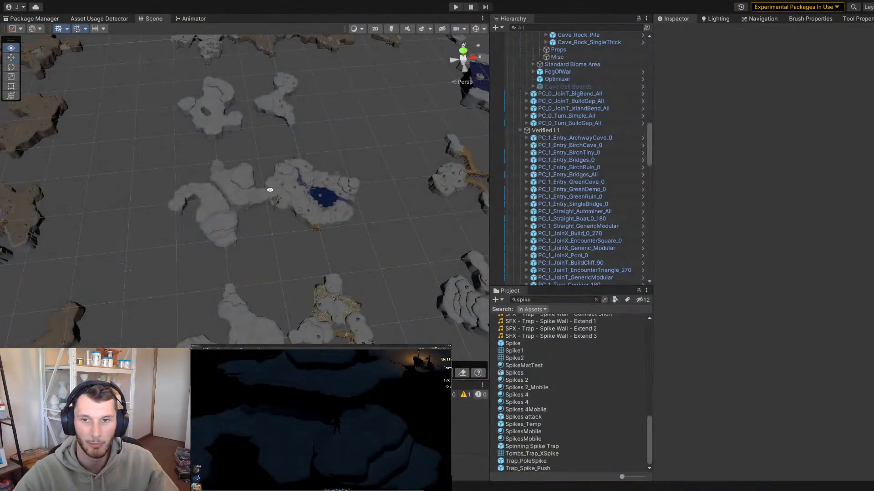
left_click_drag(271, 189, 144, 196, "alt")
scroll(381, 250, "down", 5)
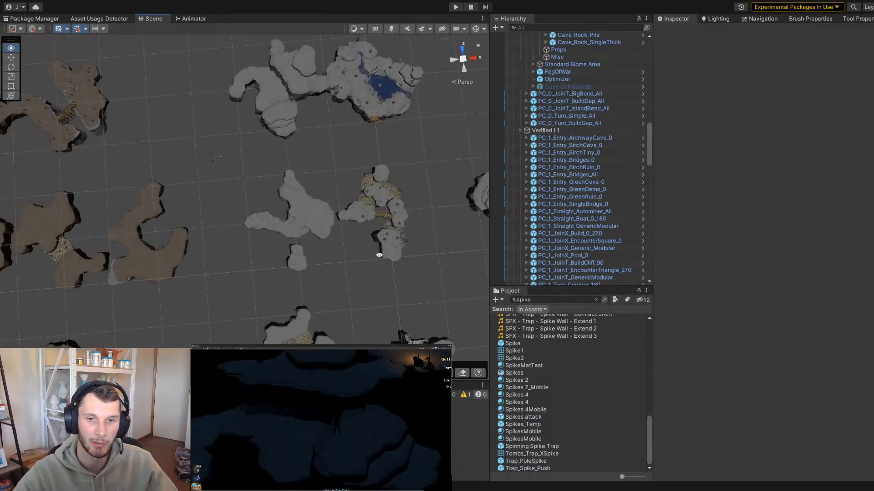
left_click(319, 238)
scroll(132, 190, "up", 5)
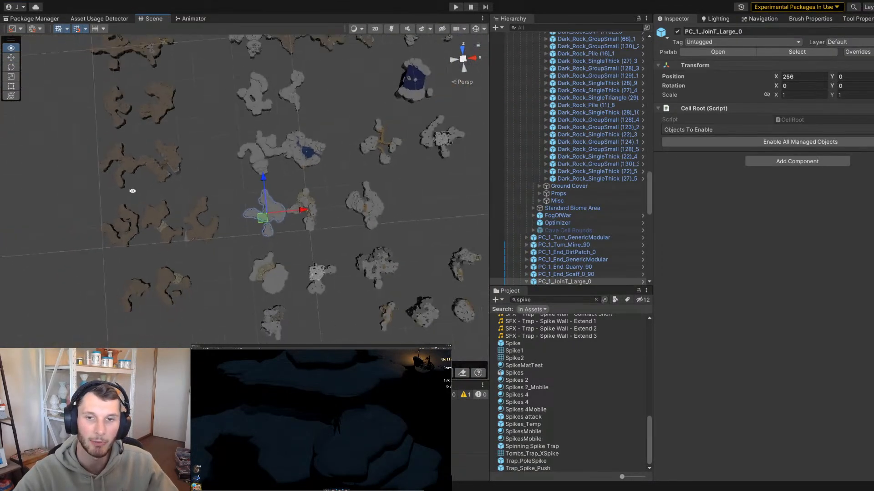
left_click(182, 163)
scroll(228, 162, "up", 6)
scroll(270, 226, "down", 5)
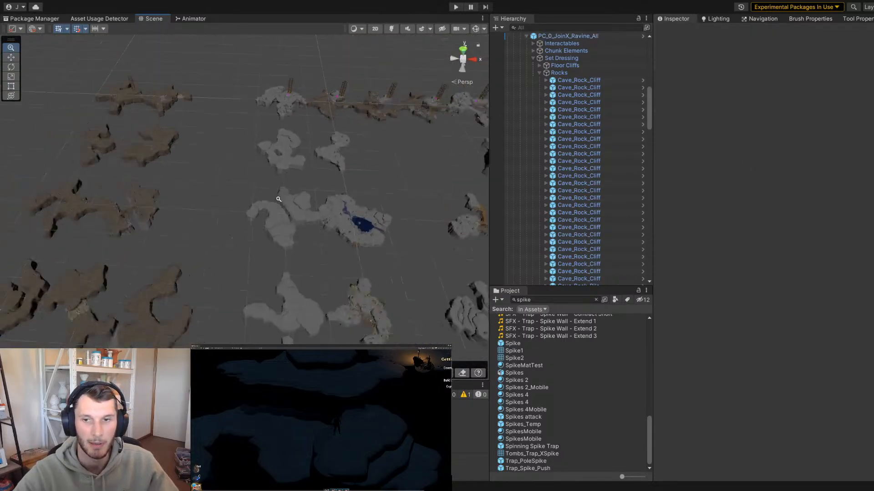
scroll(398, 209, "up", 5)
scroll(261, 188, "down", 5)
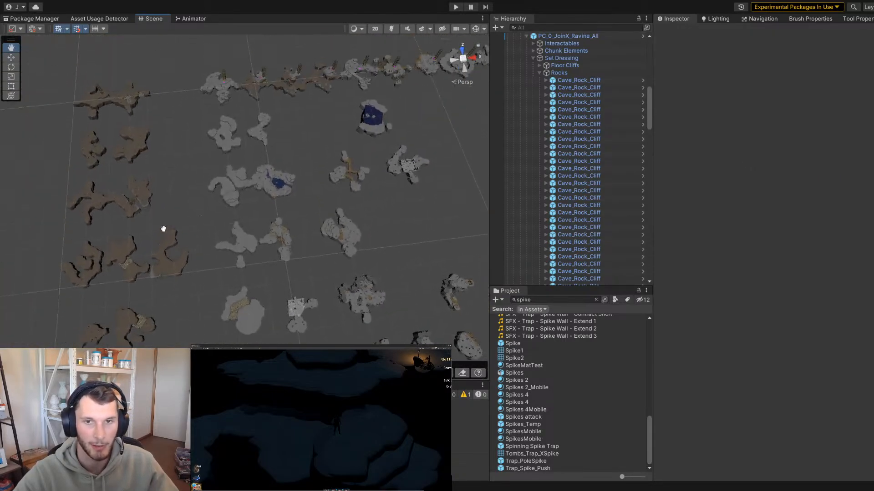
scroll(347, 276, "up", 6)
left_click_drag(289, 248, 141, 204, "alt")
scroll(141, 205, "down", 5)
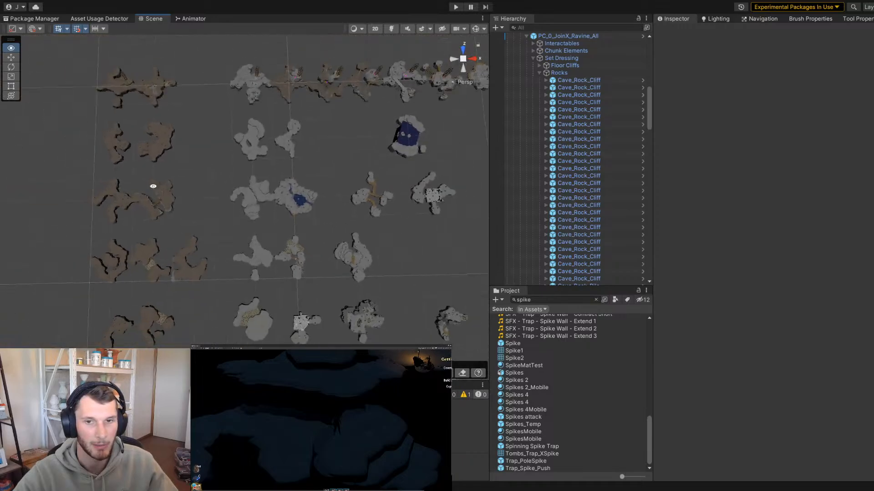
scroll(150, 197, "up", 5)
left_click_drag(228, 201, 304, 232, "alt")
scroll(374, 144, "down", 5)
middle_click_drag(303, 232, 204, 179)
left_click_drag(204, 179, 259, 214, "alt")
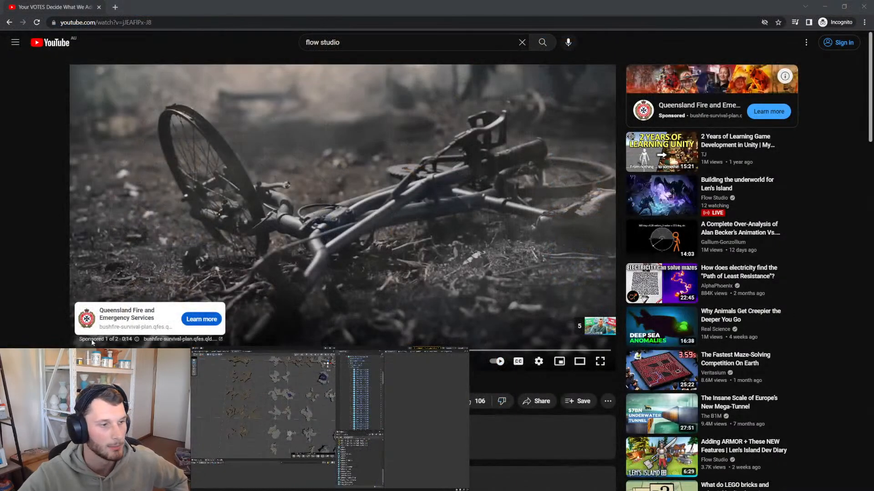
Switch to the YouTube Dev Diary video about votes for Len's Island and skim its viewer comments
scroll(341, 204, "down", 15)
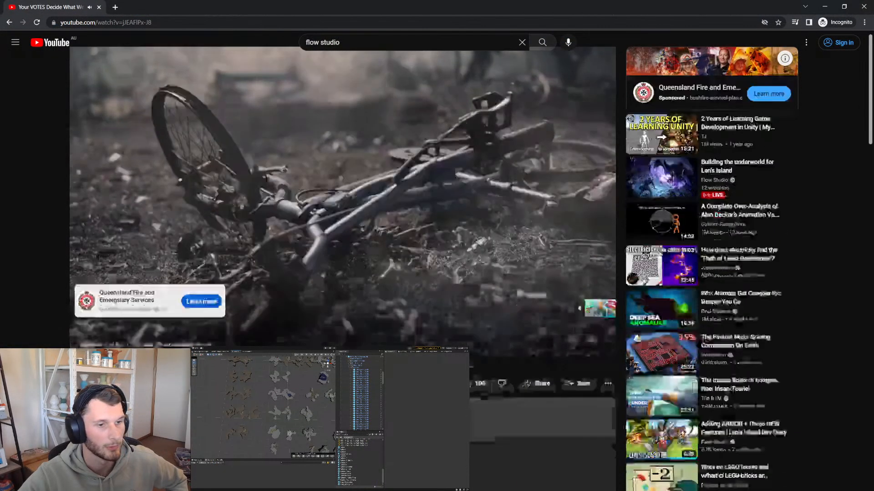
scroll(341, 205, "down", 10)
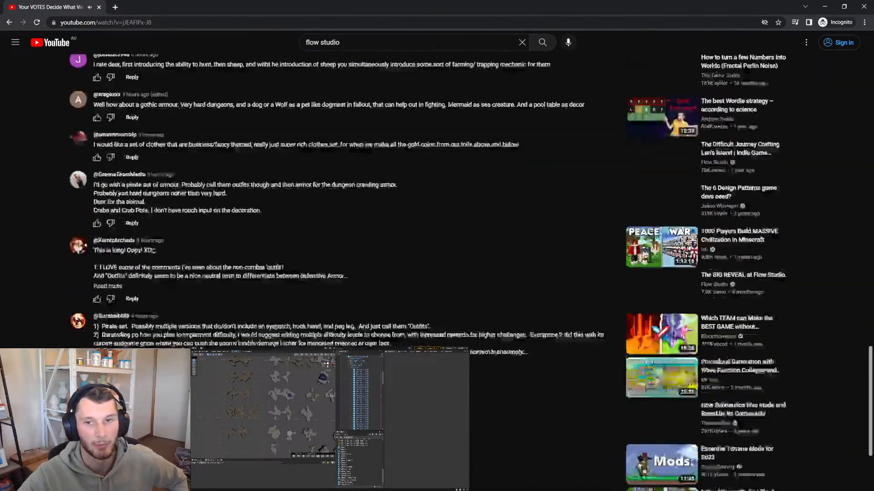
scroll(341, 204, "up", 3)
scroll(342, 205, "up", 7)
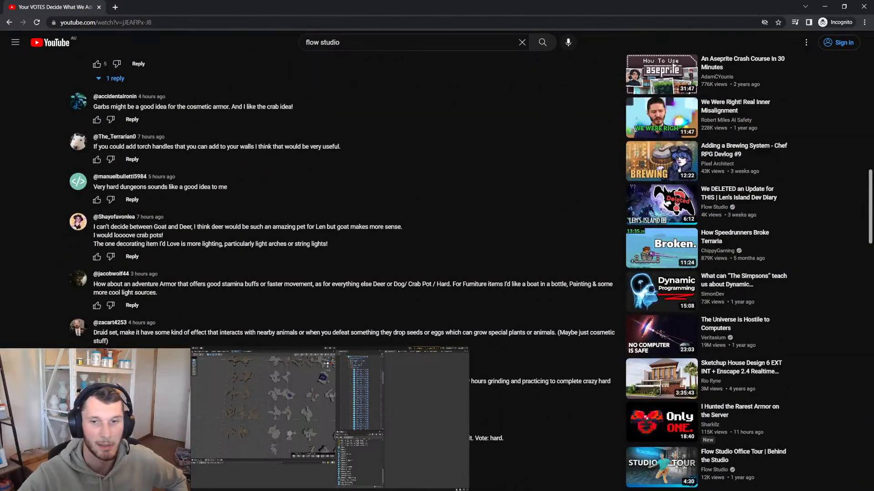
scroll(499, 357, "up", 15)
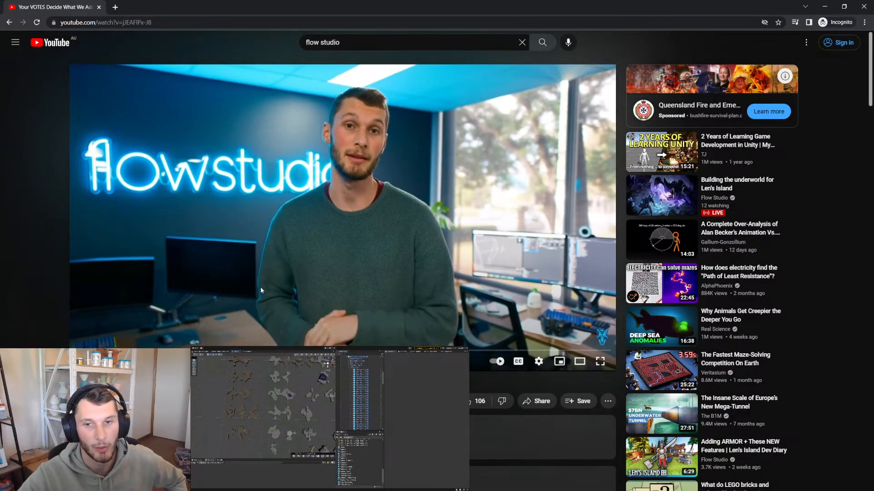
Open the Flow Studio Patreon link from the video description in a new tab and look through its membership levels and posts
middle_click(182, 437)
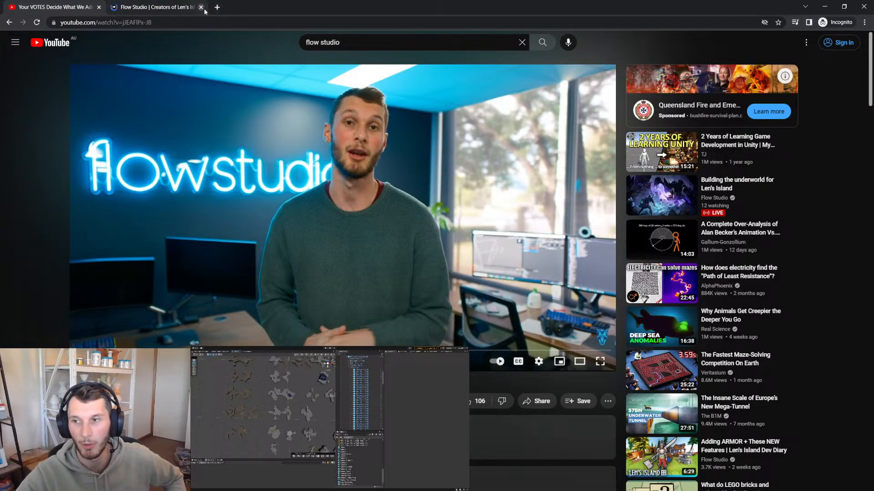
left_click(177, 10)
scroll(321, 263, "down", 4)
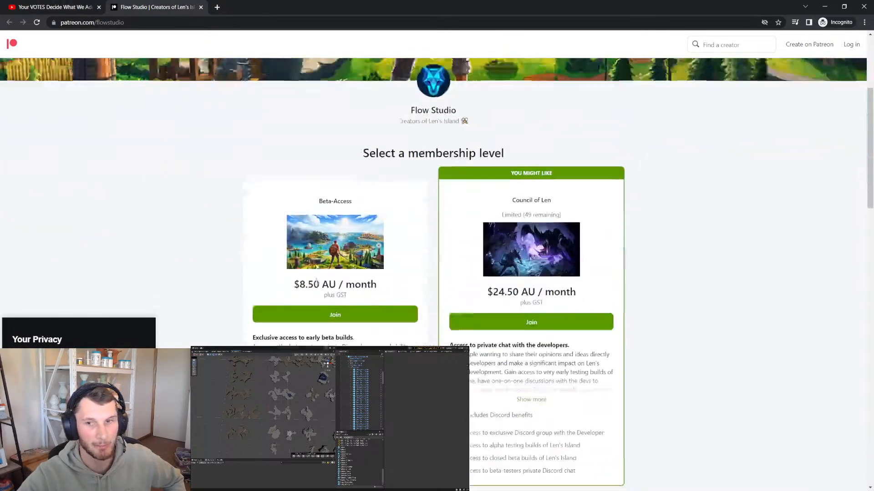
scroll(317, 280, "down", 15)
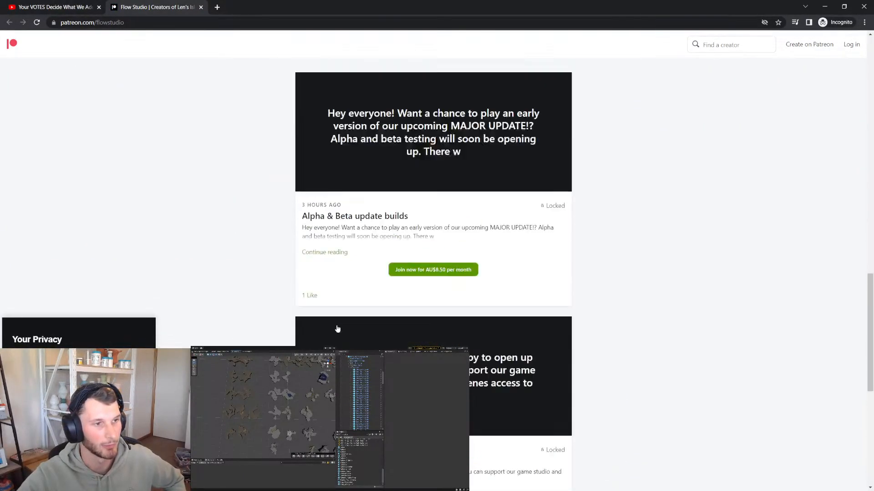
scroll(337, 328, "up", 5)
scroll(336, 328, "down", 13)
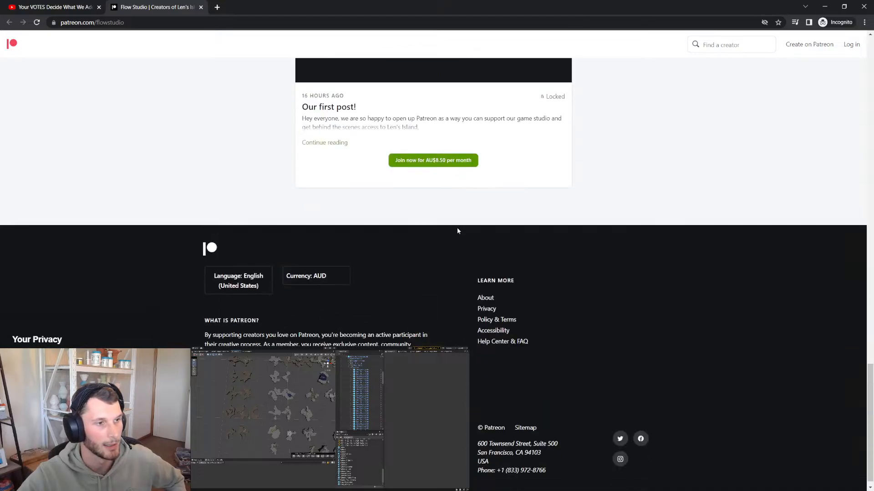
Change the Patreon page currency to USD and return to the membership levels
left_click(327, 276)
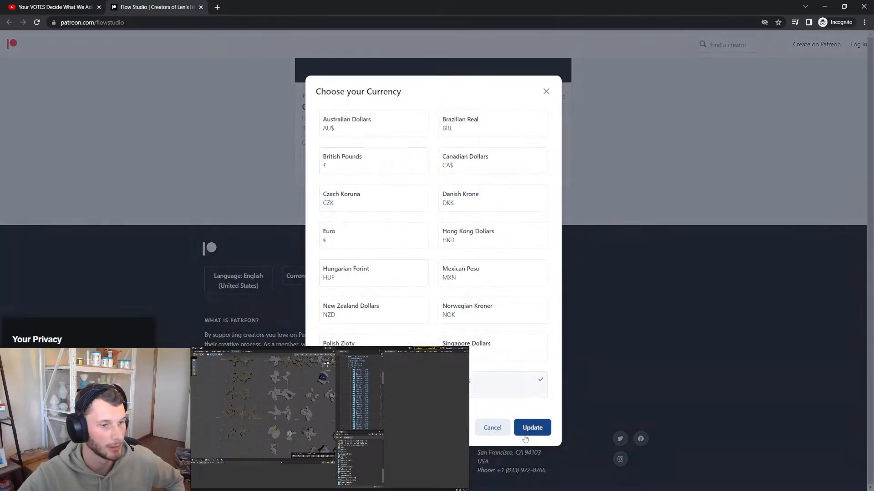
left_click(528, 430)
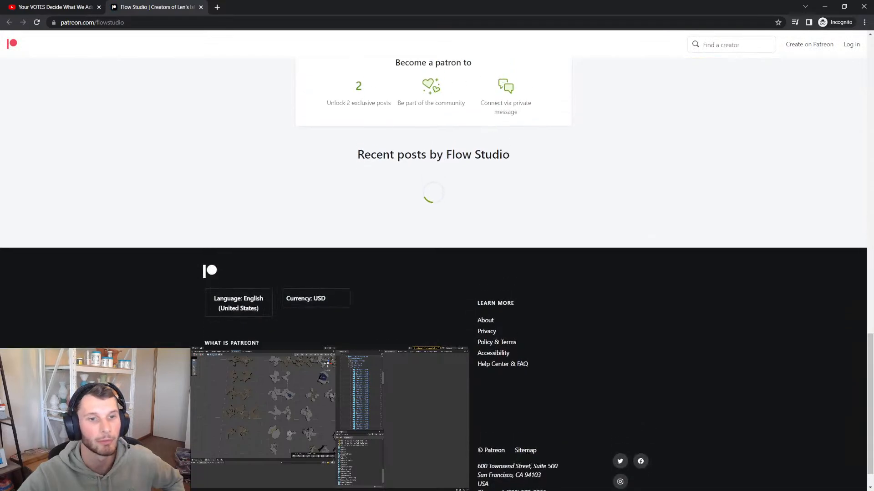
scroll(433, 228, "up", 16)
scroll(433, 228, "down", 3)
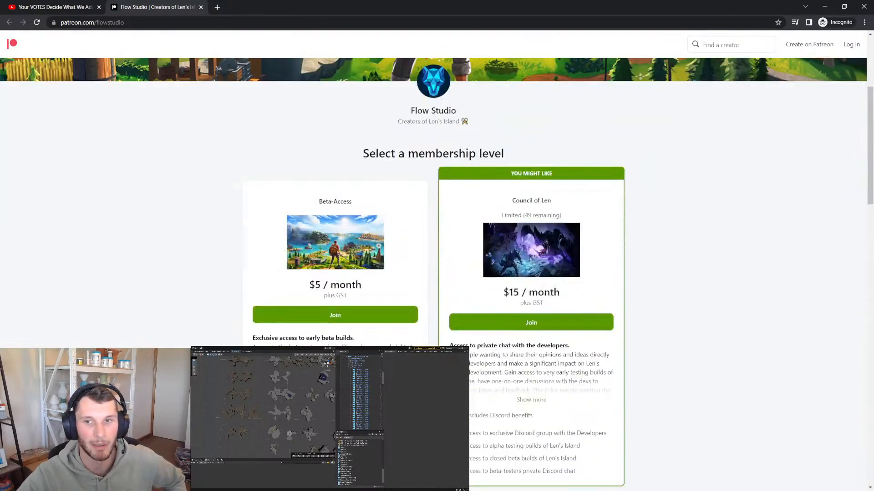
Expand the Council of Len membership description and read through its benefits
scroll(434, 228, "down", 1)
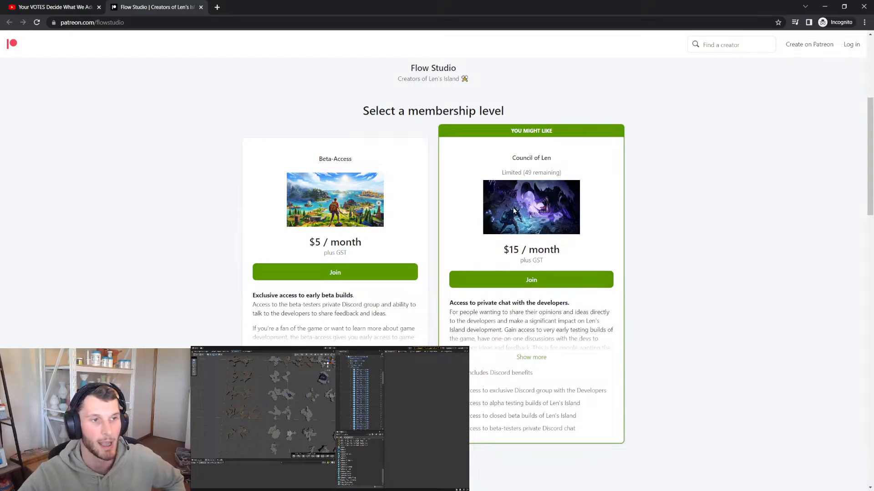
left_click_drag(506, 159, 646, 323)
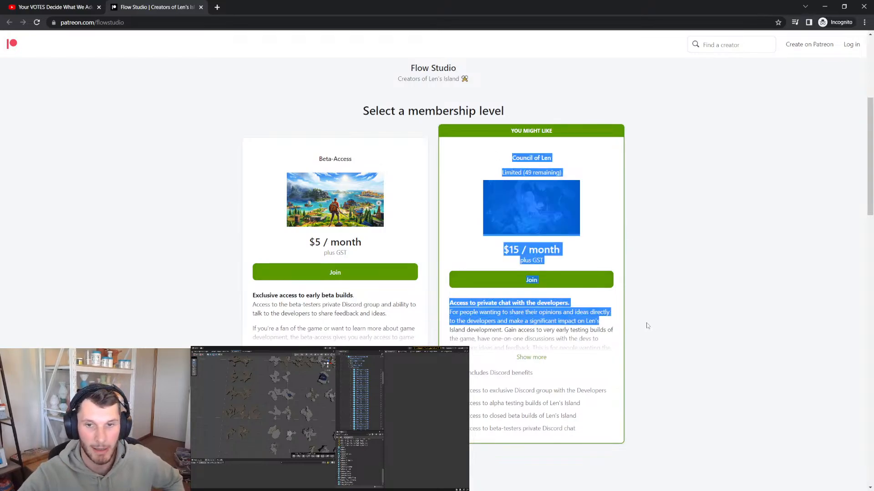
left_click(675, 330)
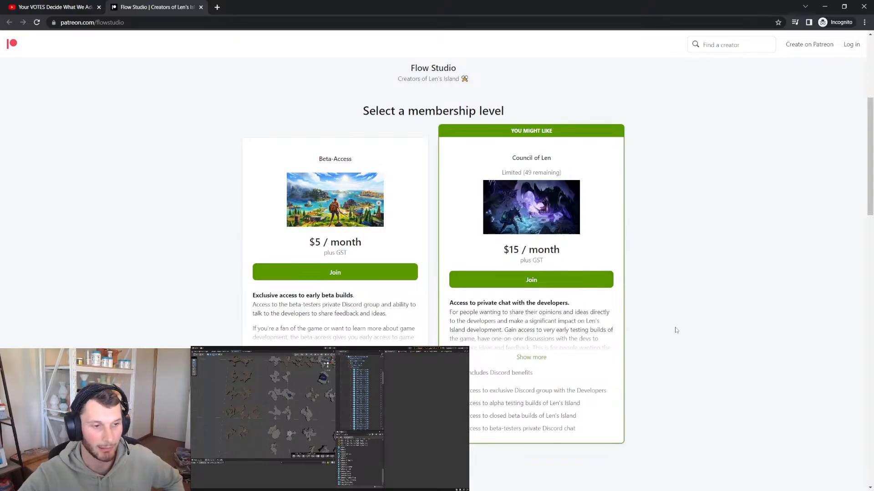
left_click(530, 357)
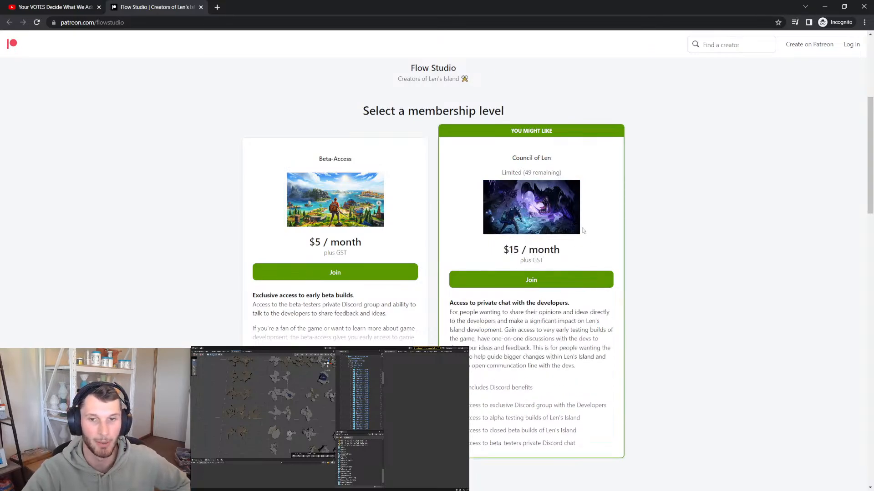
left_click_drag(602, 408, 473, 195)
left_click(455, 196)
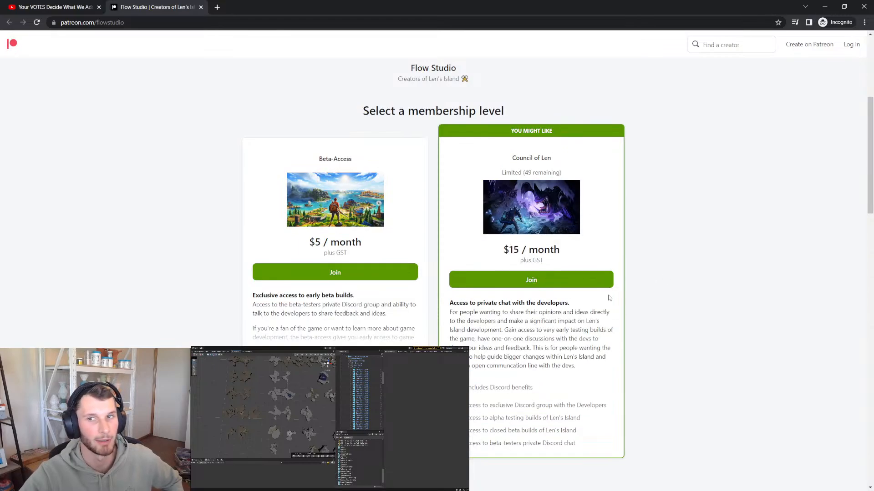
Go back to the Dev Diary video page and review its title, description and Patreon link
scroll(635, 301, "up", 5)
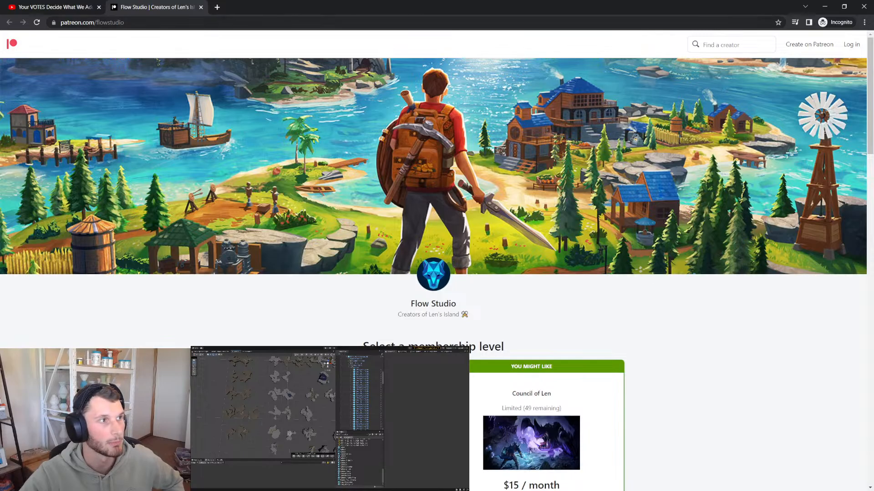
left_click(62, 3)
left_click(132, 4)
left_click(53, 4)
scroll(245, 154, "down", 5)
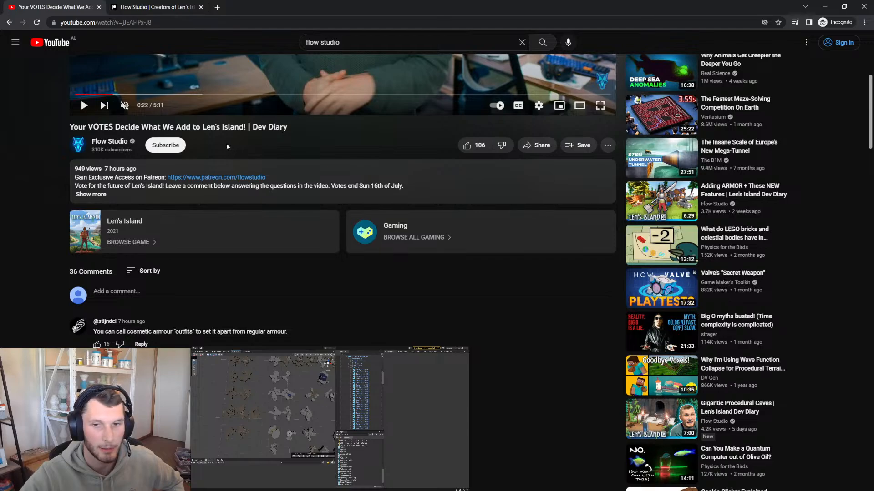
scroll(225, 143, "up", 5)
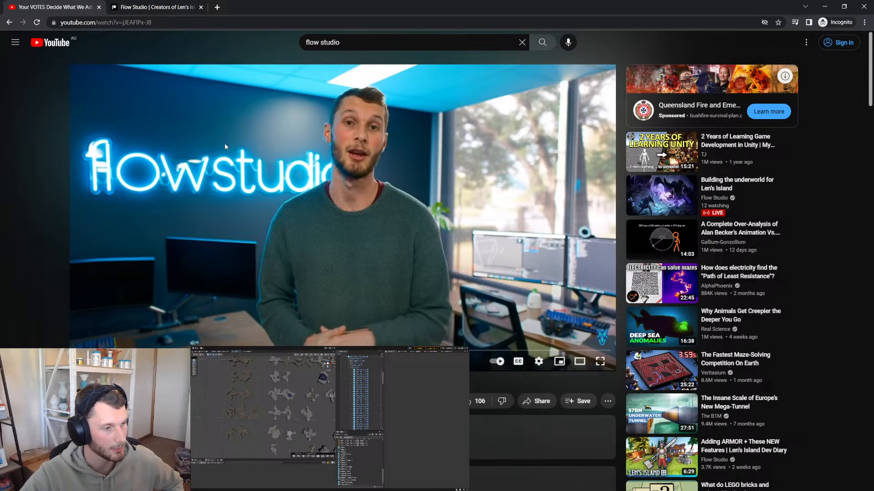
scroll(223, 142, "down", 4)
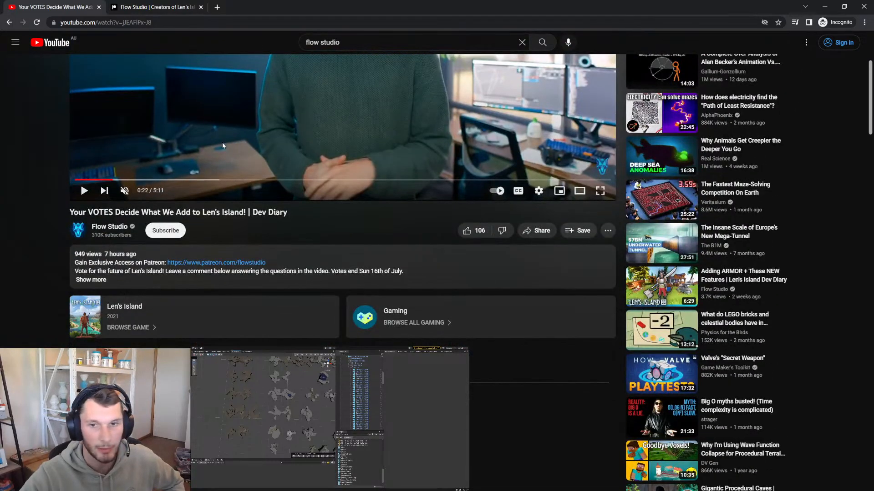